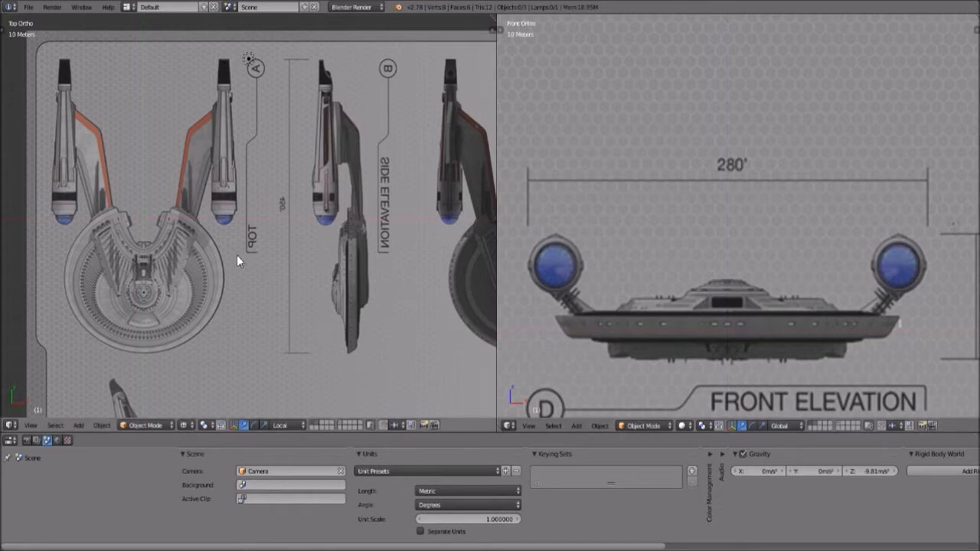
- Examine the ship's saucer and nacelles on the blueprint in the top view
middle_click_drag(184, 282, 277, 288, "shift")
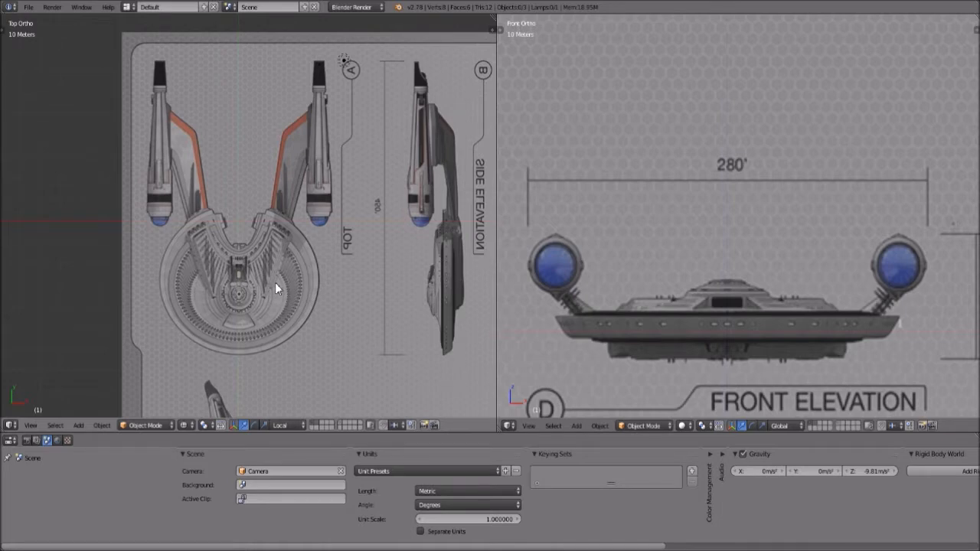
scroll(254, 277, "down", 3)
scroll(253, 278, "up", 6)
scroll(253, 277, "down", 6)
scroll(253, 277, "up", 5)
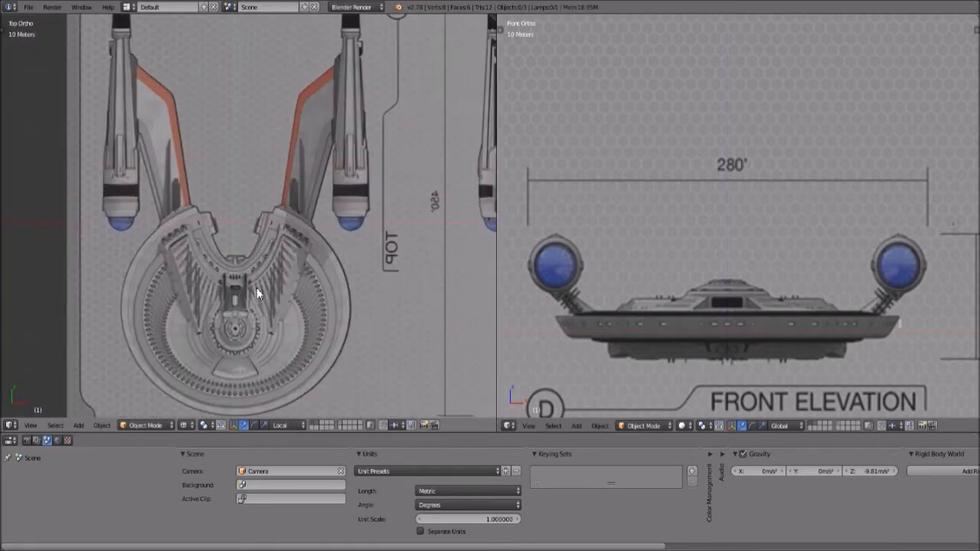
scroll(257, 288, "down", 3)
middle_click_drag(308, 269, 278, 288, "shift")
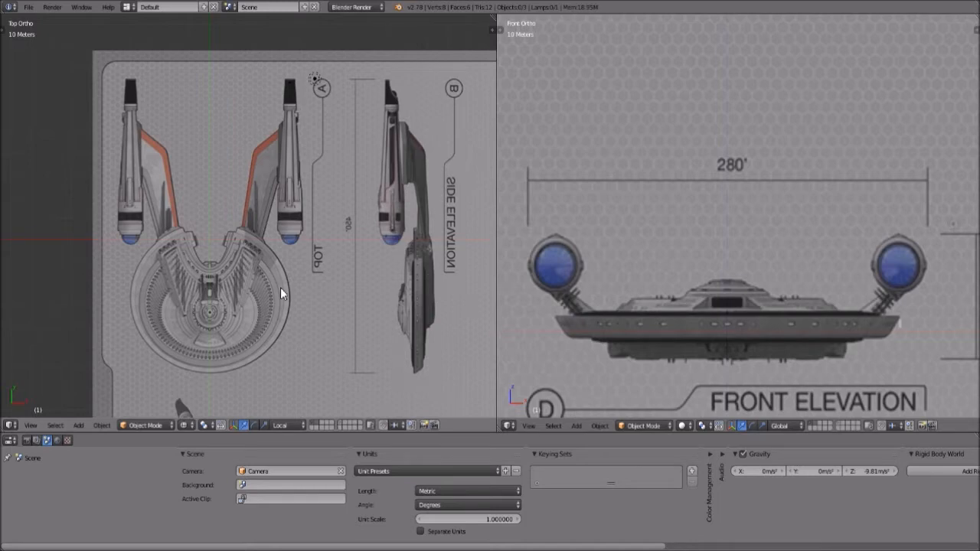
- Examine the blueprint's front elevation together with its width and height dimensions in the front view
scroll(281, 287, "down", 2)
scroll(751, 256, "down", 2)
scroll(447, 265, "down", 1)
scroll(447, 266, "up", 2)
scroll(321, 272, "up", 2)
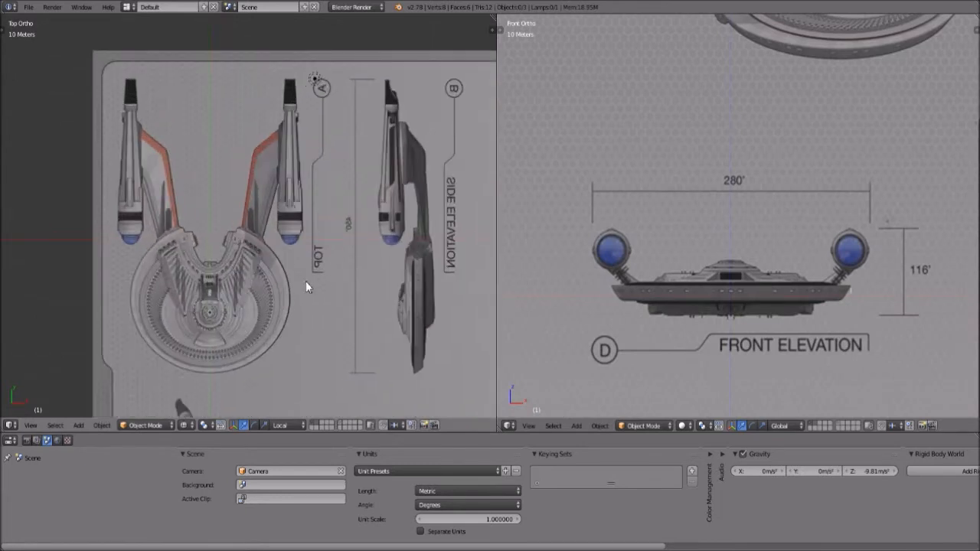
scroll(727, 230, "down", 2)
scroll(726, 244, "up", 3)
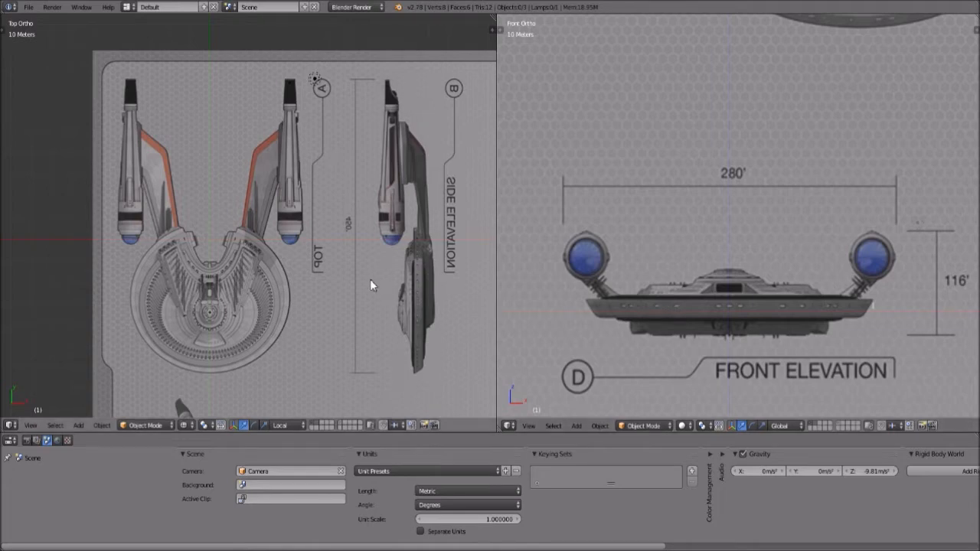
scroll(370, 279, "down", 3)
scroll(368, 264, "up", 3)
scroll(625, 303, "down", 4)
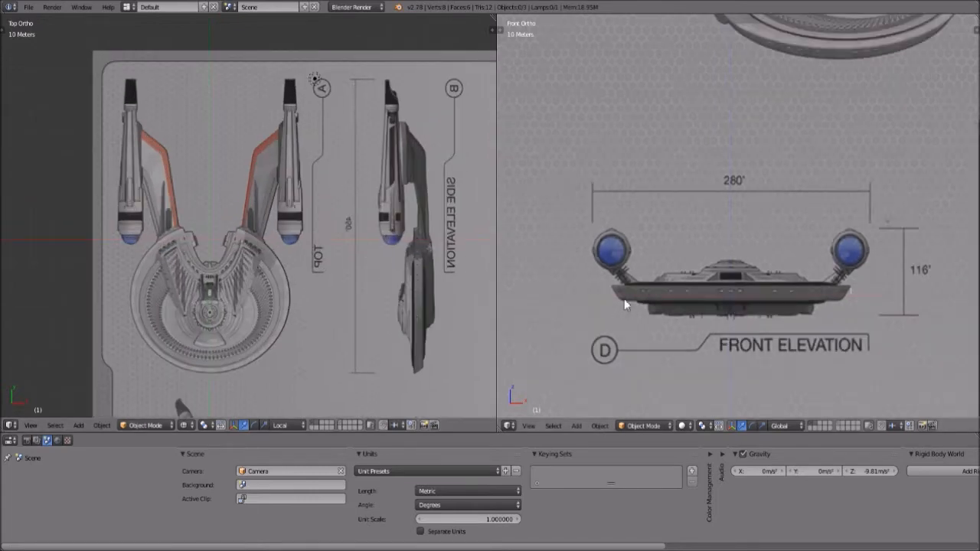
scroll(625, 303, "up", 5)
scroll(625, 303, "down", 3)
scroll(624, 305, "up", 1)
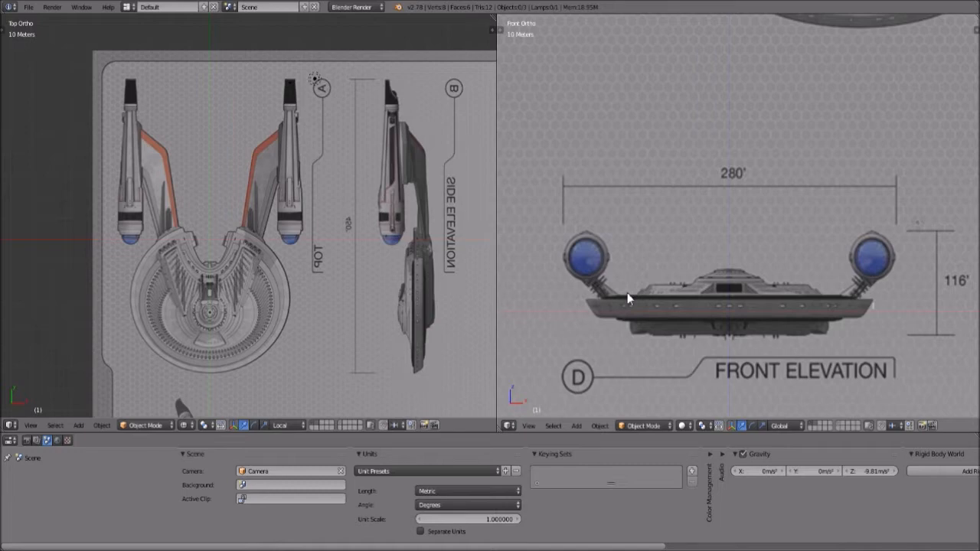
- Look over the full blueprint sheet, including the rear elevation and the title block in its corner
scroll(321, 243, "down", 3)
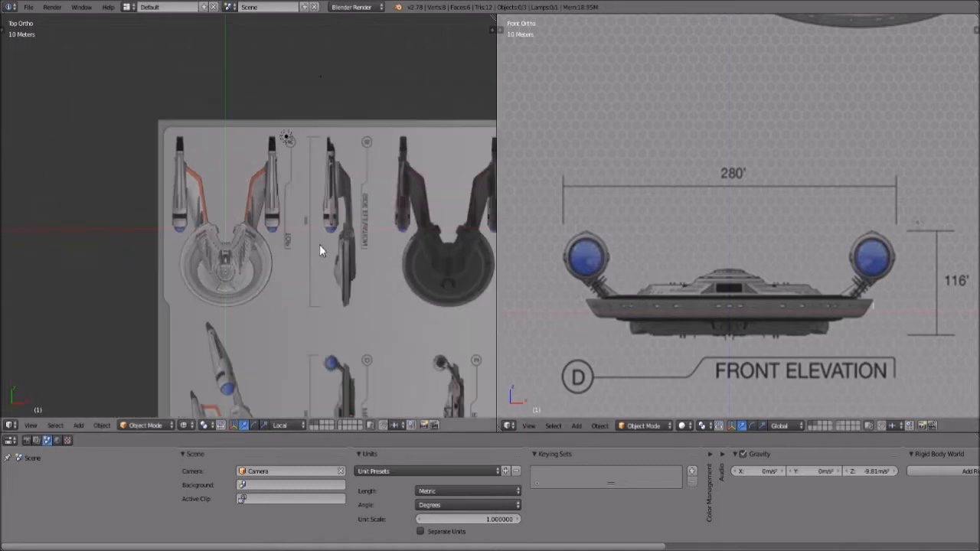
scroll(319, 245, "down", 2)
scroll(733, 264, "down", 5)
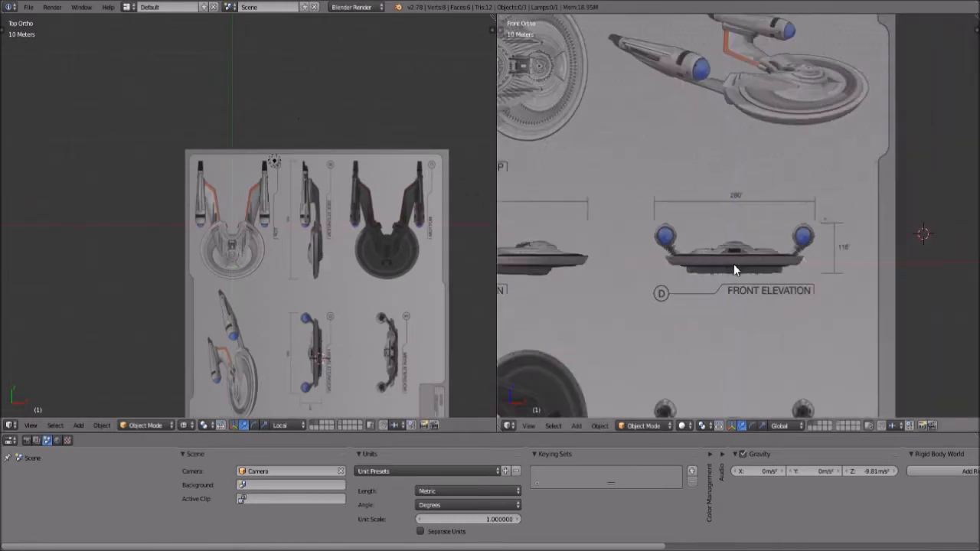
middle_click_drag(721, 272, 700, 213, "shift")
scroll(704, 251, "up", 8)
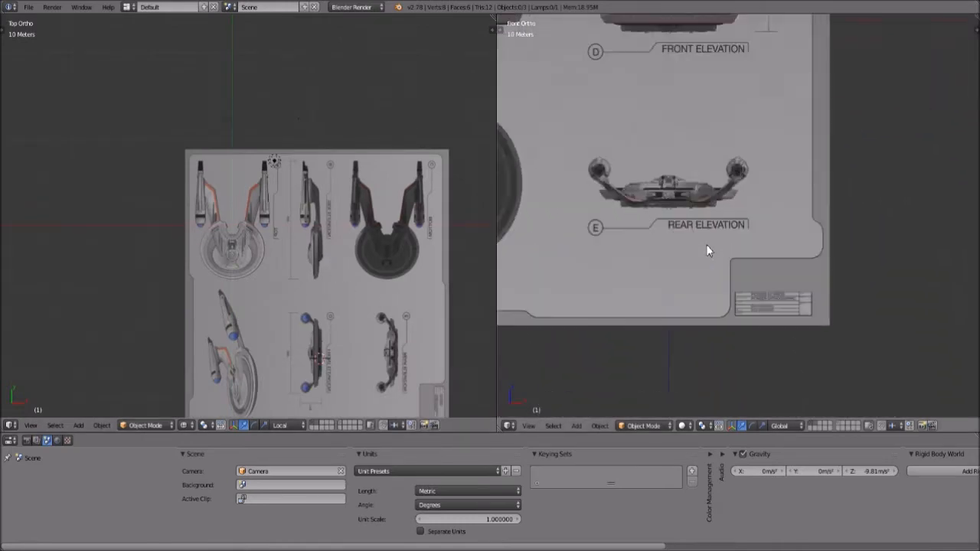
scroll(779, 277, "up", 1)
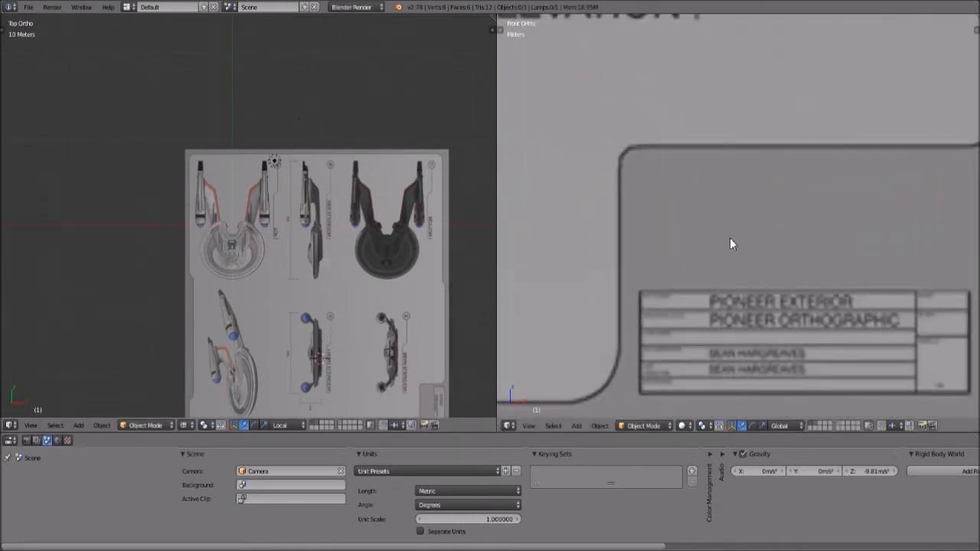
scroll(723, 229, "down", 8)
middle_click_drag(704, 126, 767, 321, "shift")
scroll(730, 245, "up", 6)
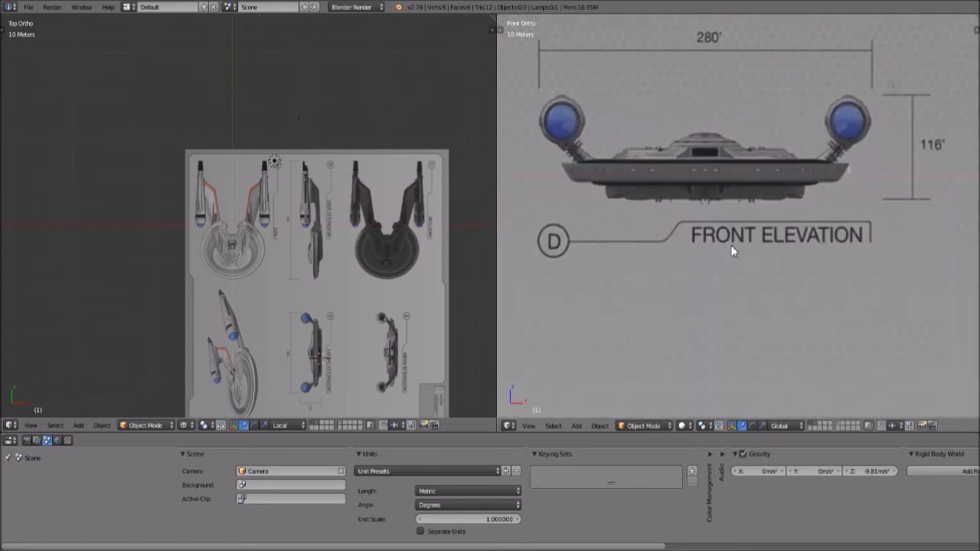
- Inspect the saucer rim, windows and bridge area of the front elevation up close
middle_click_drag(723, 221, 746, 307, "shift")
scroll(748, 308, "up", 4)
scroll(711, 295, "down", 4)
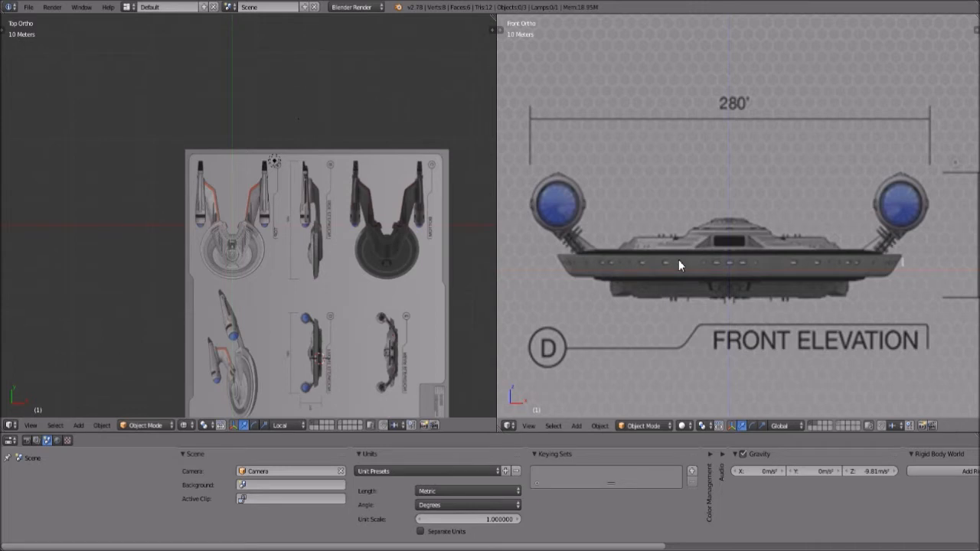
scroll(676, 264, "down", 1)
scroll(674, 266, "up", 3)
scroll(674, 266, "down", 3)
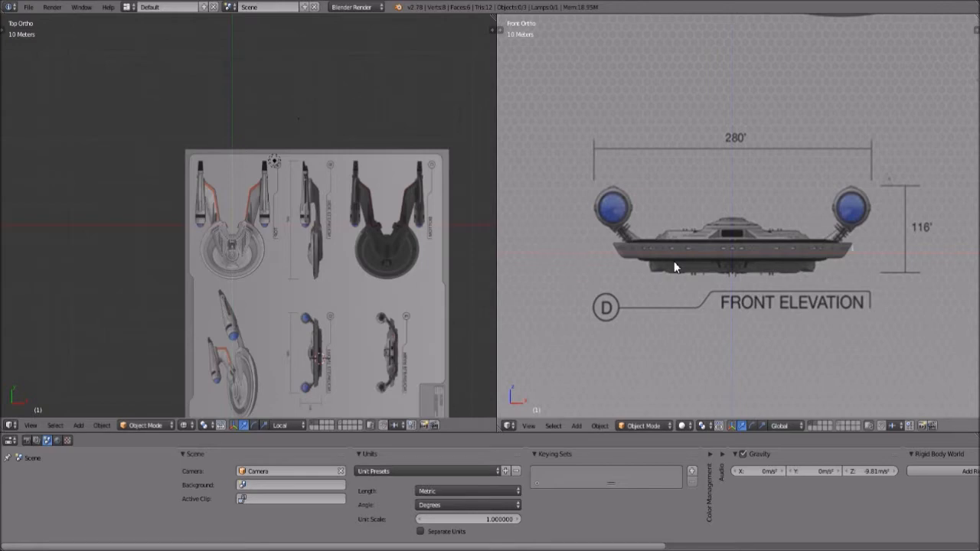
scroll(674, 264, "up", 2)
scroll(674, 320, "down", 1)
scroll(675, 317, "up", 2)
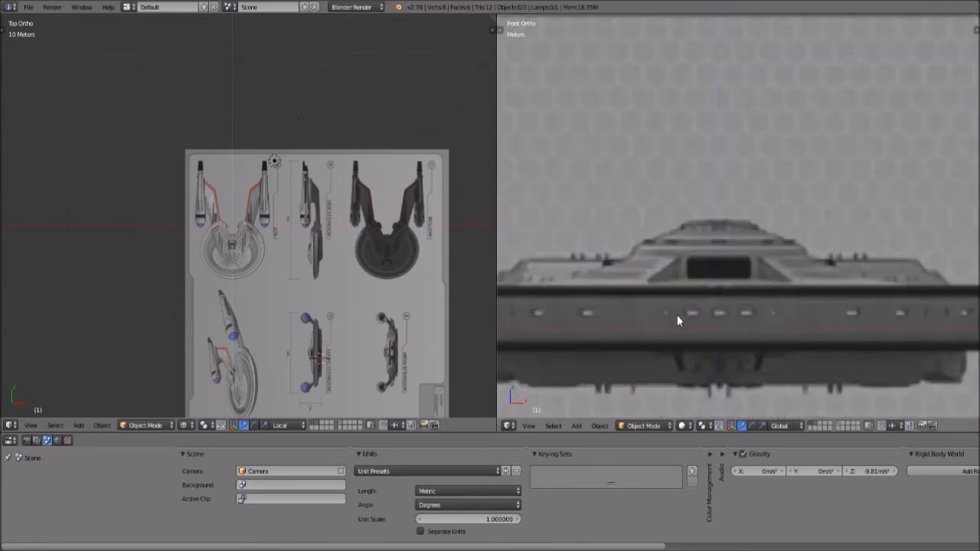
scroll(677, 315, "down", 2)
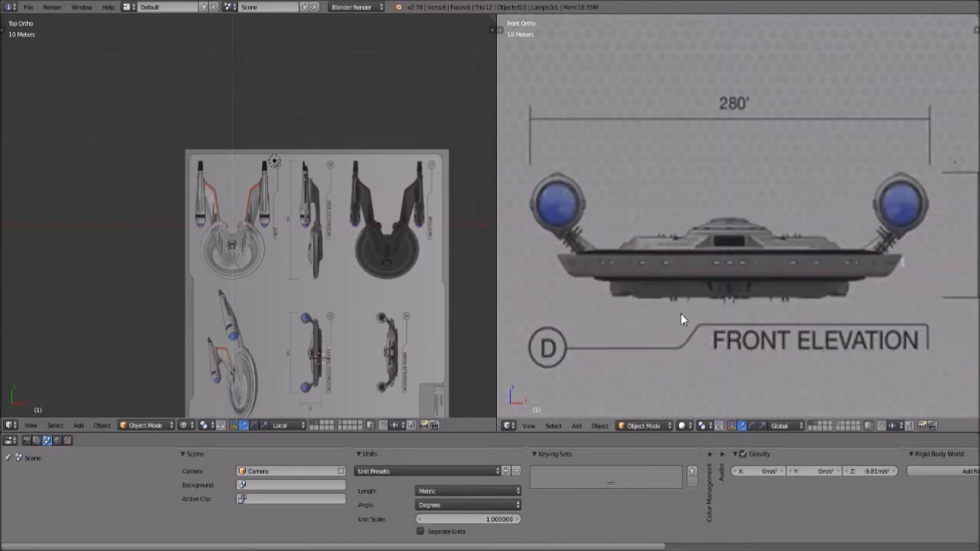
scroll(681, 318, "up", 2)
scroll(681, 318, "down", 1)
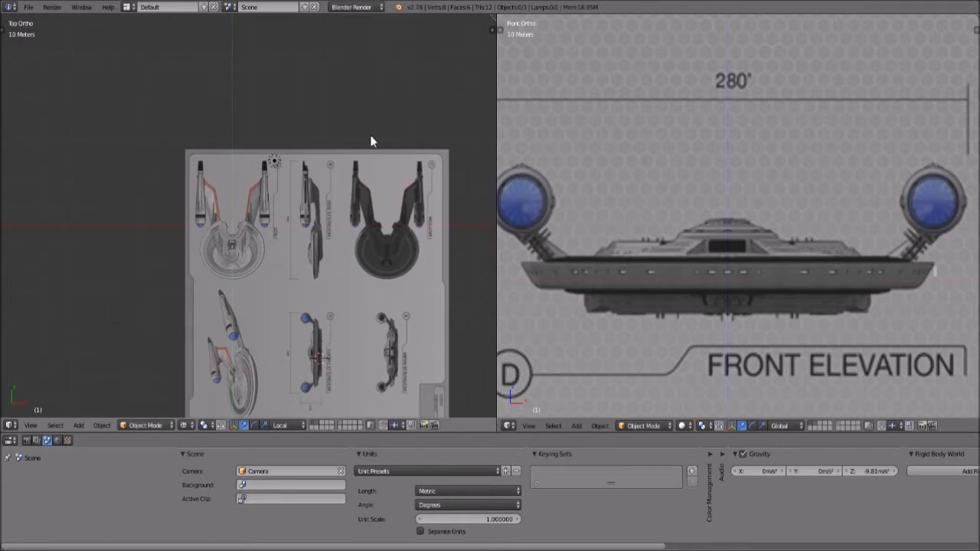
- Examine the layout of all ship drawings on the background blueprint in the top view
scroll(371, 141, "down", 1)
scroll(291, 262, "up", 4)
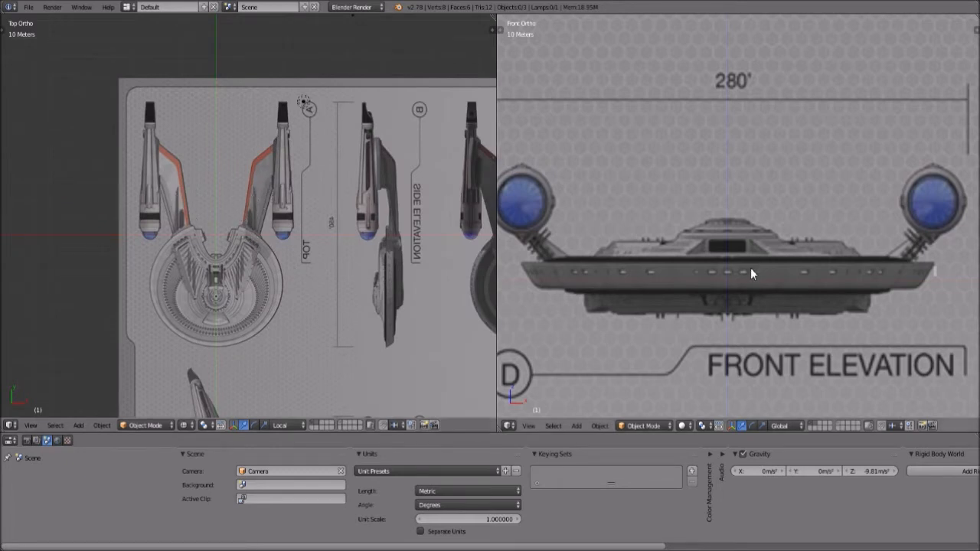
scroll(753, 264, "down", 1)
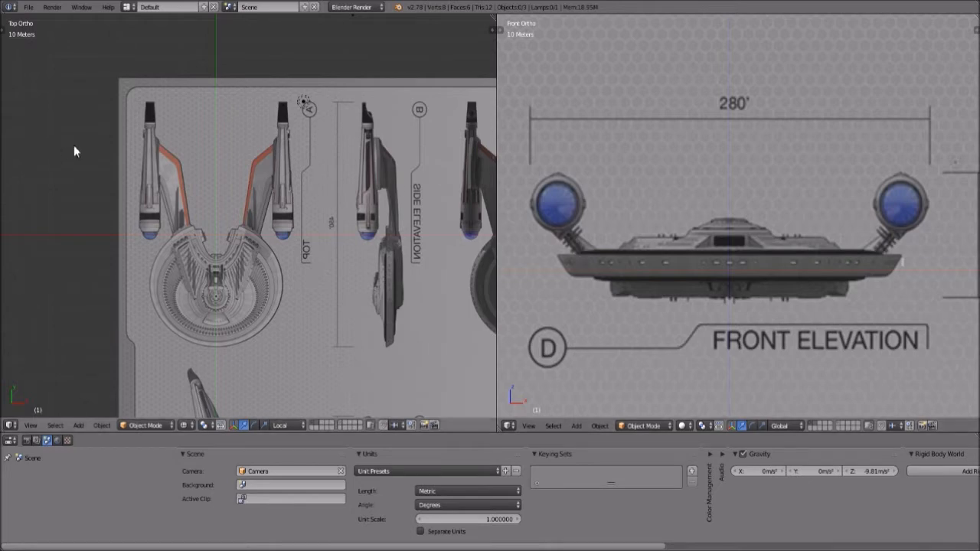
scroll(74, 151, "down", 4)
middle_click_drag(327, 267, 295, 226, "shift")
scroll(295, 253, "up", 4)
scroll(284, 257, "down", 4)
scroll(258, 241, "down", 1)
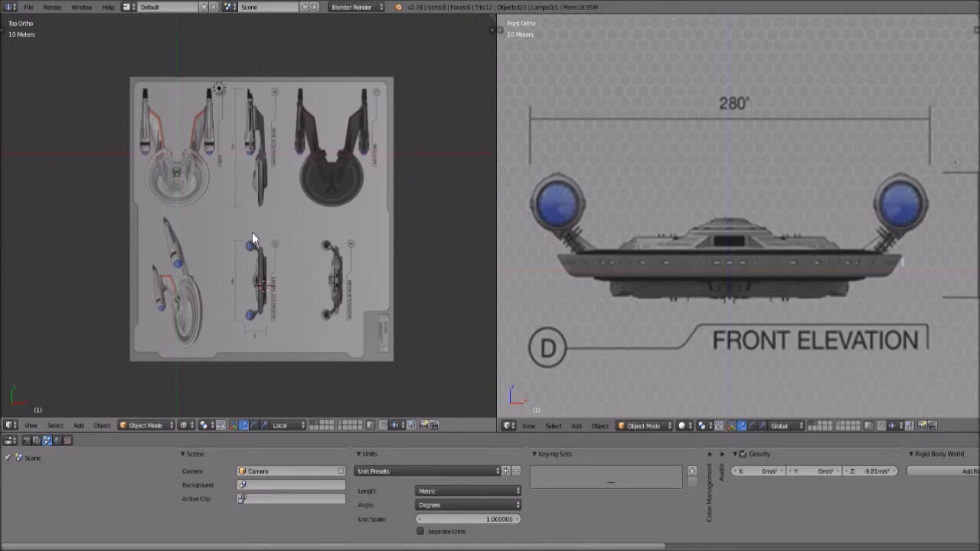
scroll(253, 239, "up", 4)
scroll(255, 249, "down", 1)
middle_click_drag(267, 186, 241, 184, "shift")
scroll(762, 293, "down", 3)
scroll(828, 323, "down", 2, "shift")
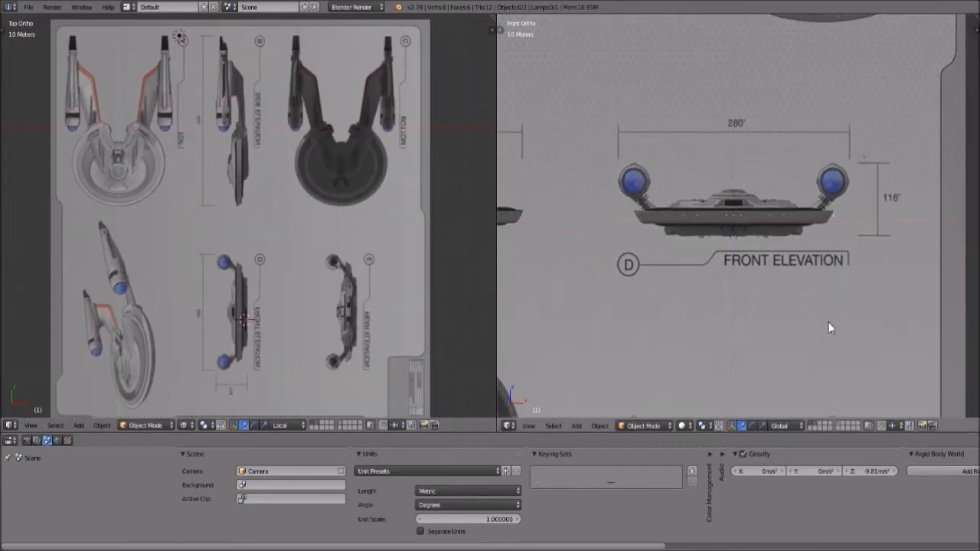
- Read the Pioneer Orthographic title block and inspect the rear elevation in the front view
middle_click_drag(847, 317, 618, 41, "shift")
scroll(658, 337, "up", 8)
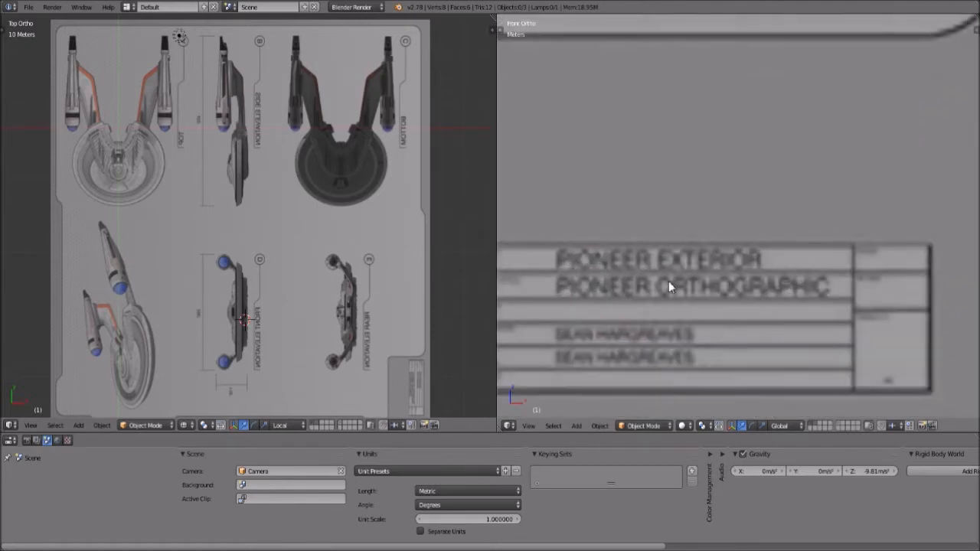
scroll(756, 243, "down", 4)
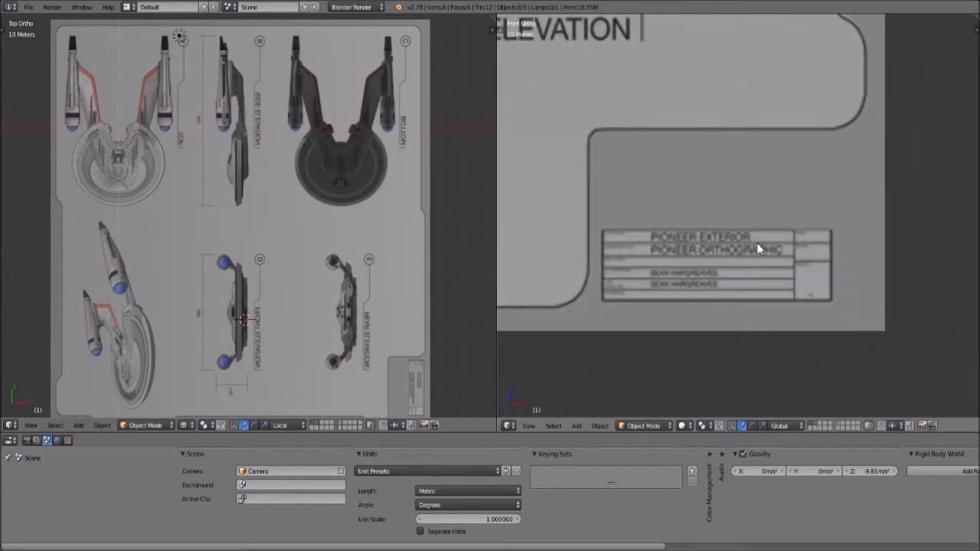
scroll(757, 255, "up", 3)
middle_click_drag(698, 329, 733, 315, "shift")
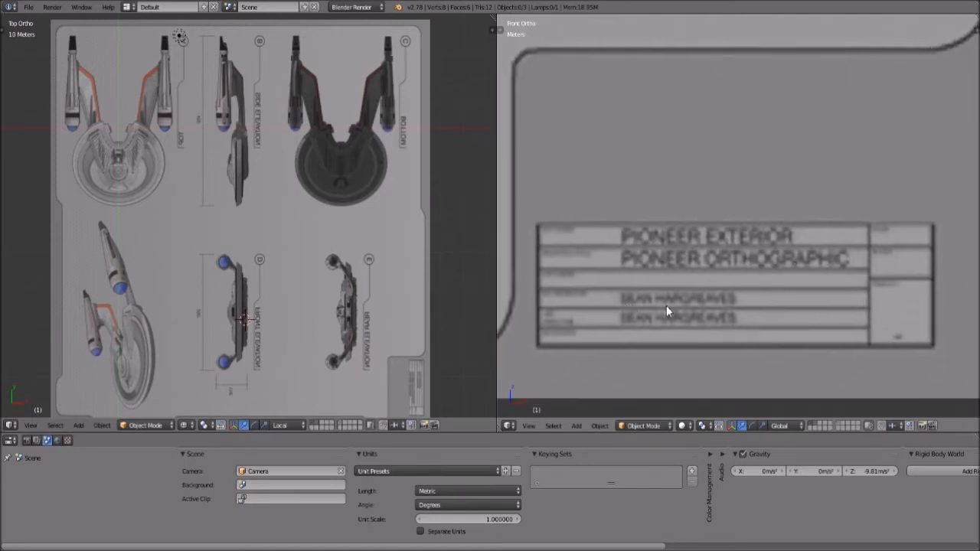
scroll(642, 294, "down", 3)
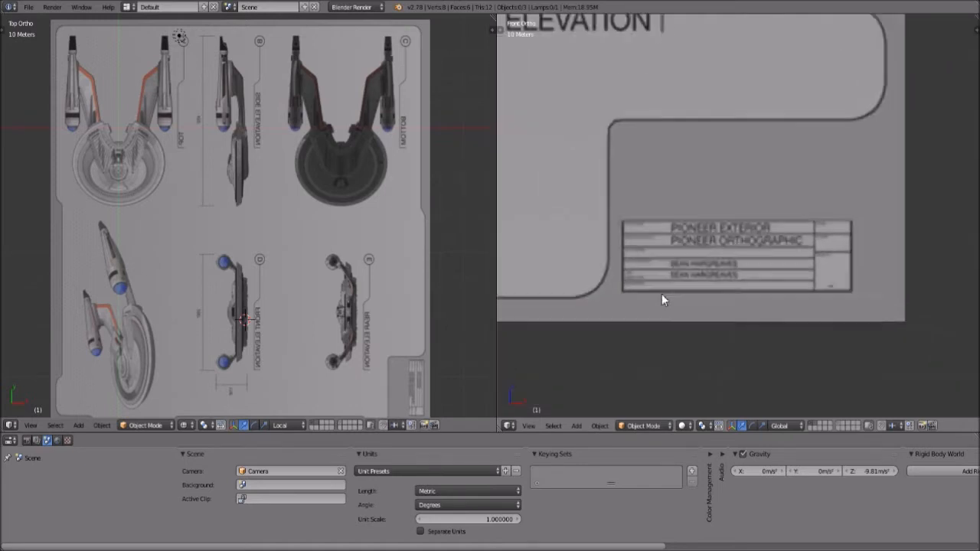
scroll(662, 294, "down", 6)
scroll(694, 282, "up", 5)
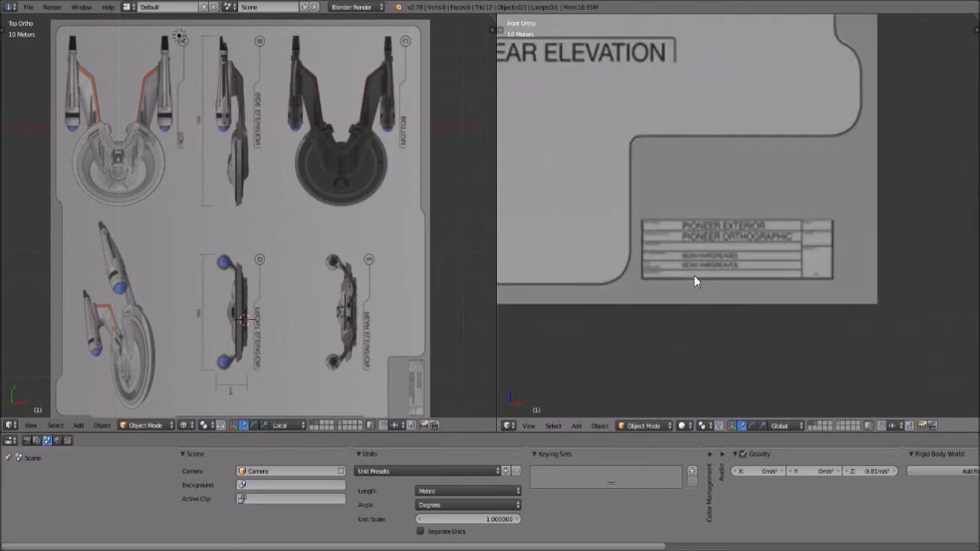
scroll(671, 120, "down", 3)
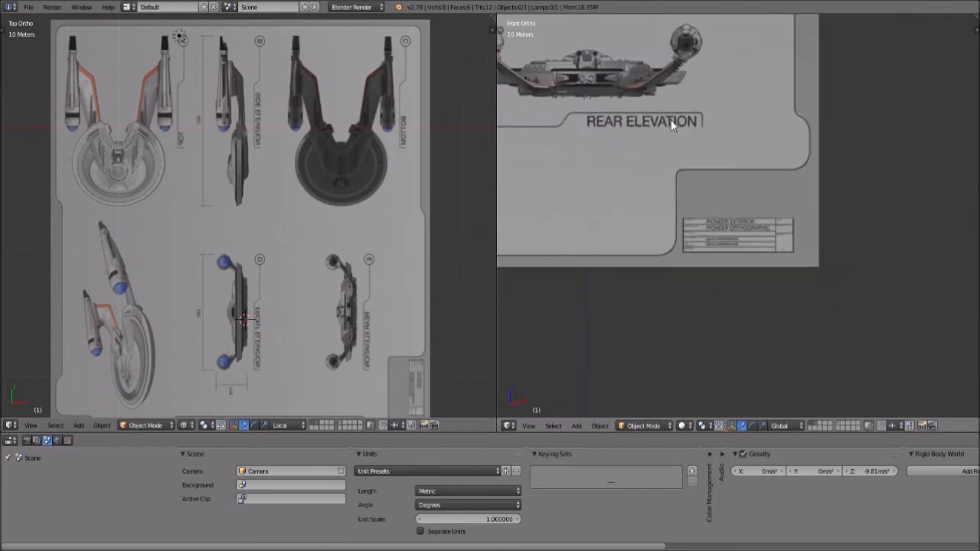
middle_click_drag(664, 105, 749, 213, "shift")
scroll(670, 164, "down", 4)
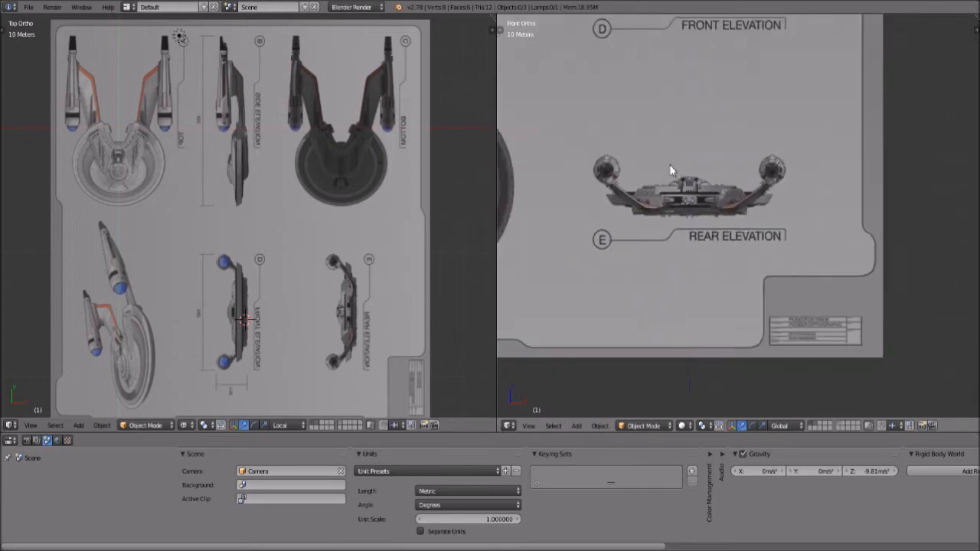
middle_click_drag(670, 135, 694, 236, "shift")
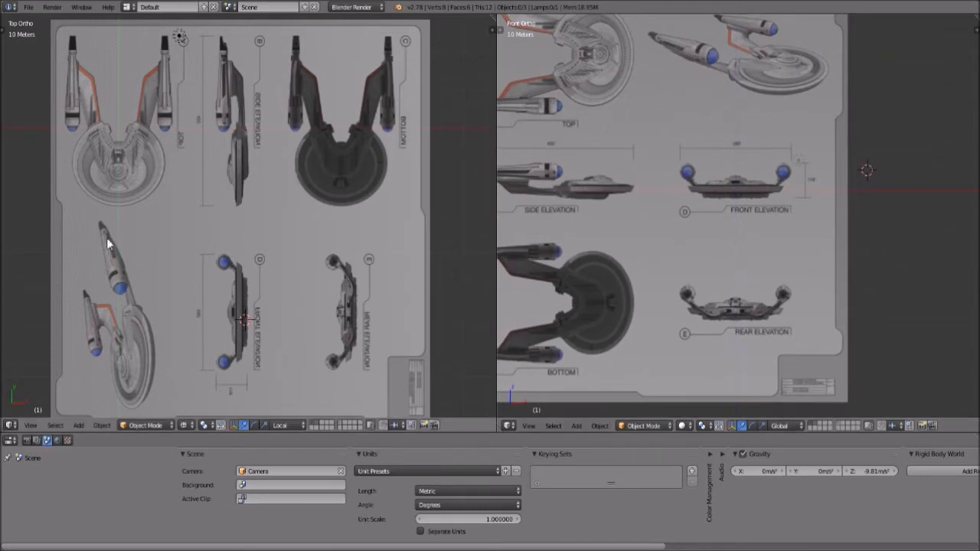
- Show the top view's background image settings and frame the blueprint sheet in the front view
scroll(211, 272, "up", 4)
scroll(209, 270, "down", 3)
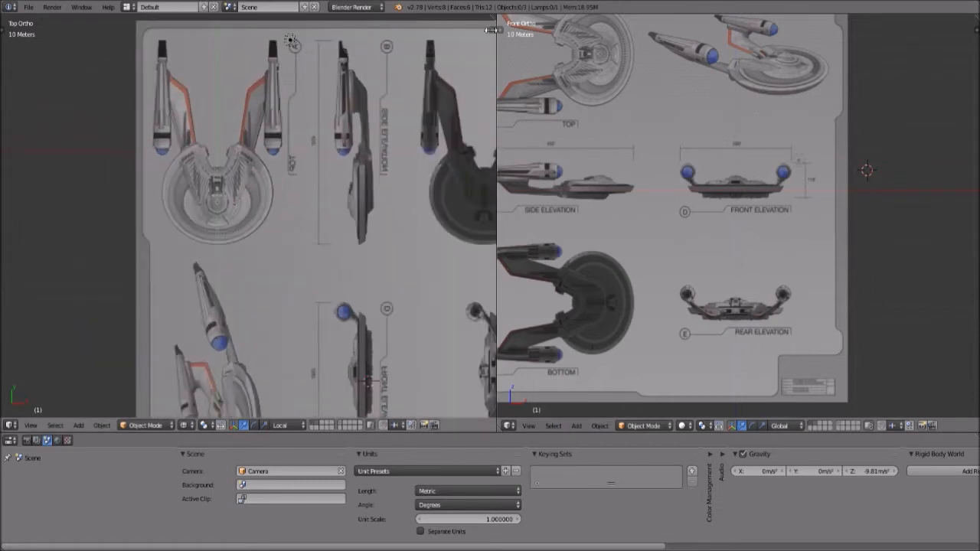
key("n")
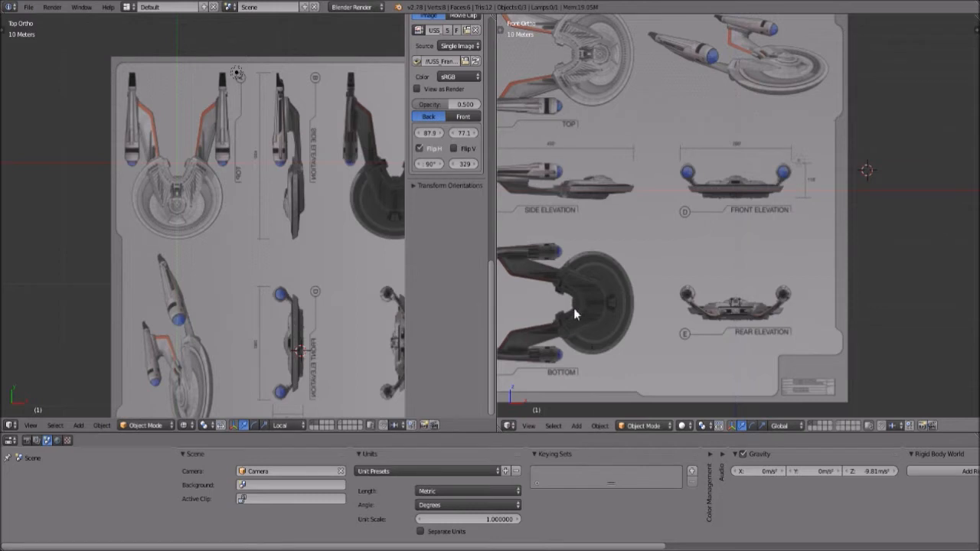
middle_click_drag(617, 114, 671, 190, "shift")
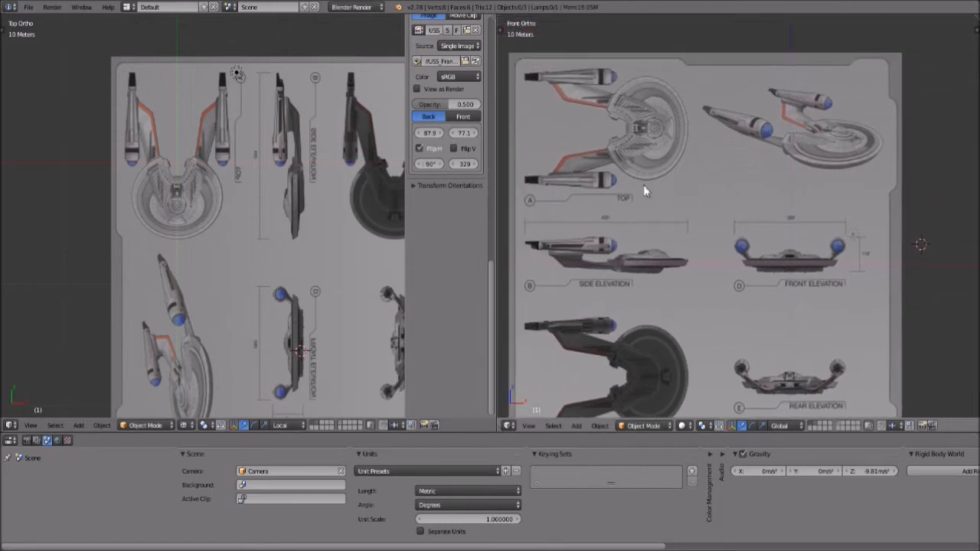
- Switch the viewport showing the front elevation to the right orthographic view, checking the left view first
left_click(530, 426)
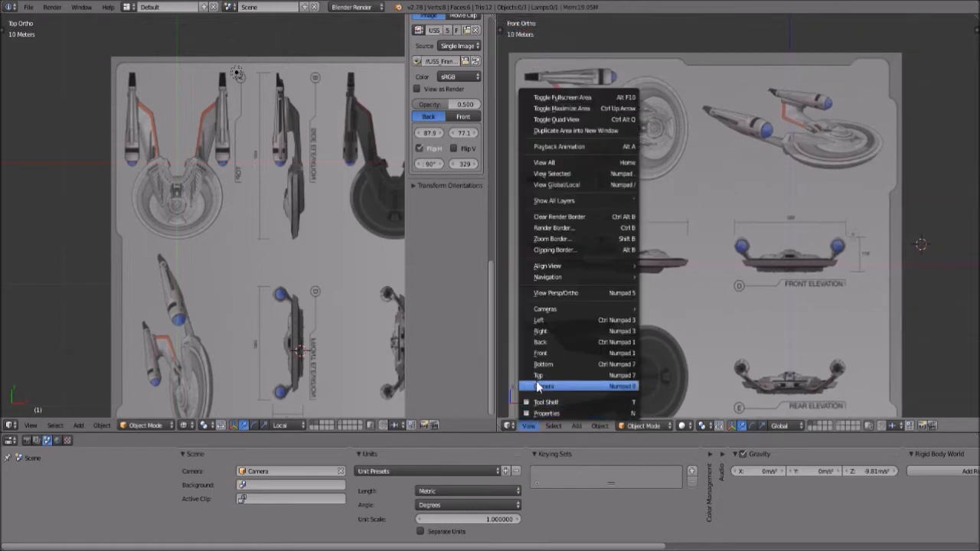
left_click(554, 320)
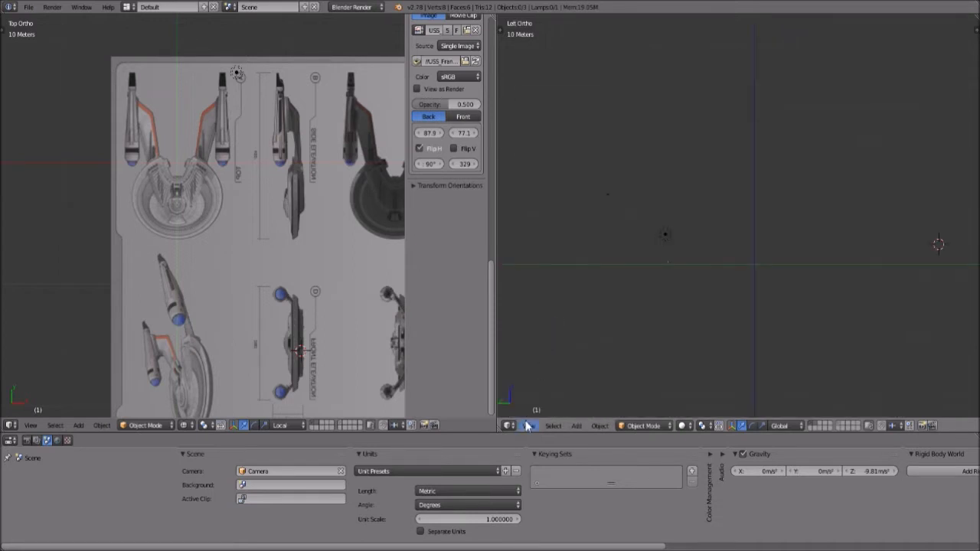
left_click(526, 427)
left_click(549, 332)
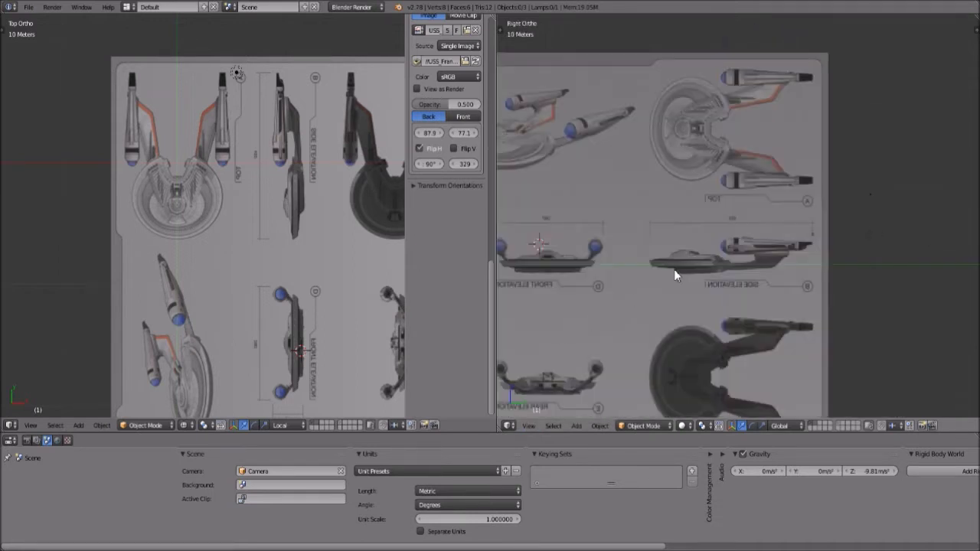
- Switch the viewport showing the top view to the bottom orthographic view and review its background image settings
scroll(675, 276, "up", 4)
middle_click_drag(707, 307, 713, 266, "shift")
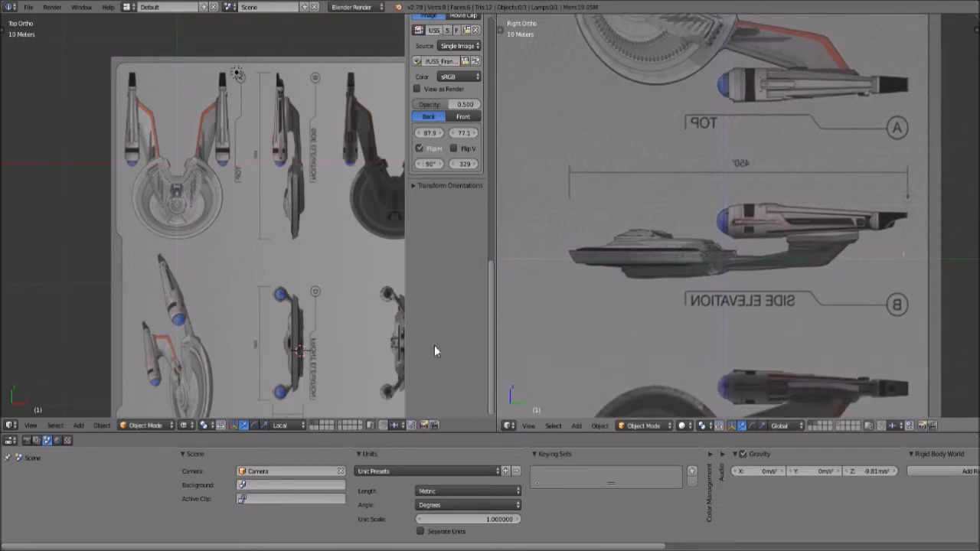
left_click(31, 425)
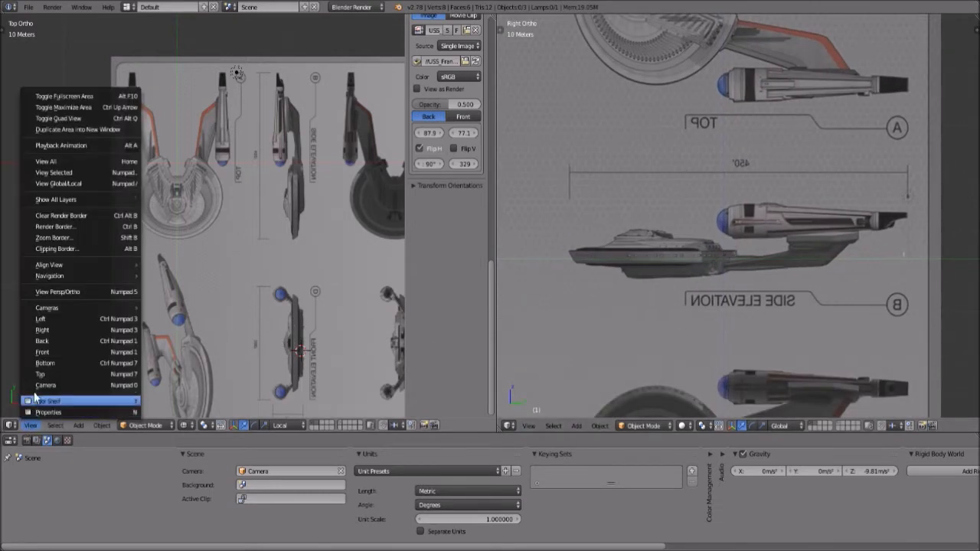
left_click(39, 367)
scroll(445, 158, "up", 10)
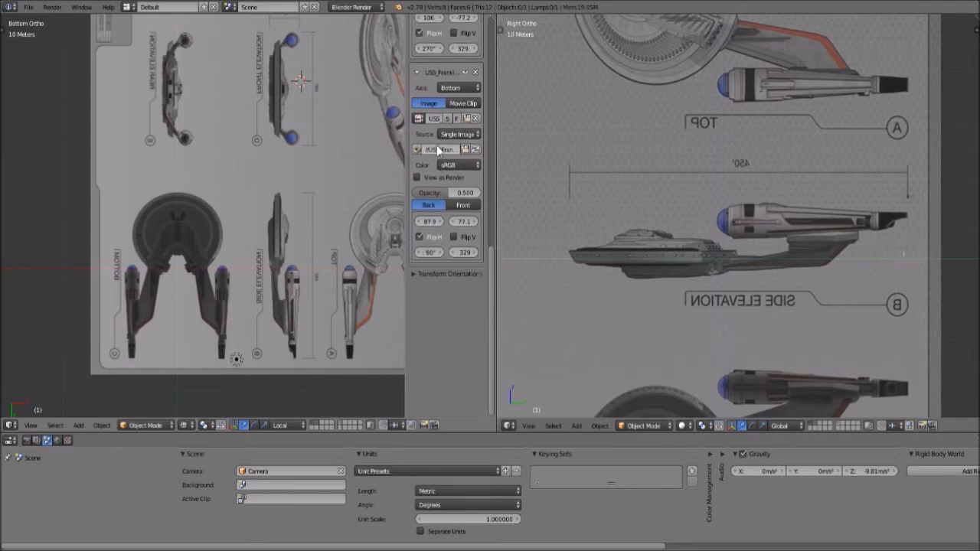
scroll(446, 157, "up", 4)
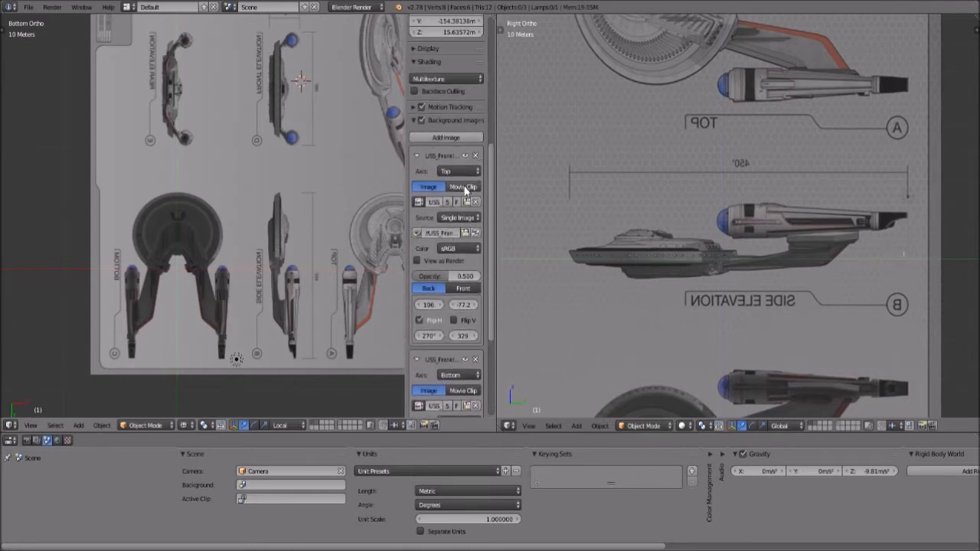
scroll(457, 307, "down", 6)
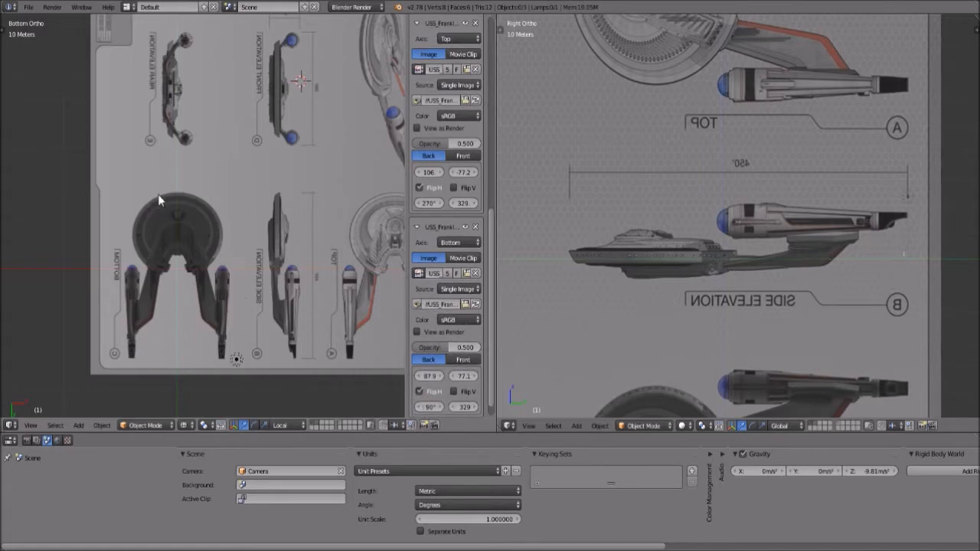
- Shift the bottom-axis background image to a horizontal offset of 87.4 to centre the ship's underside on the vertical axis
scroll(195, 287, "up", 4)
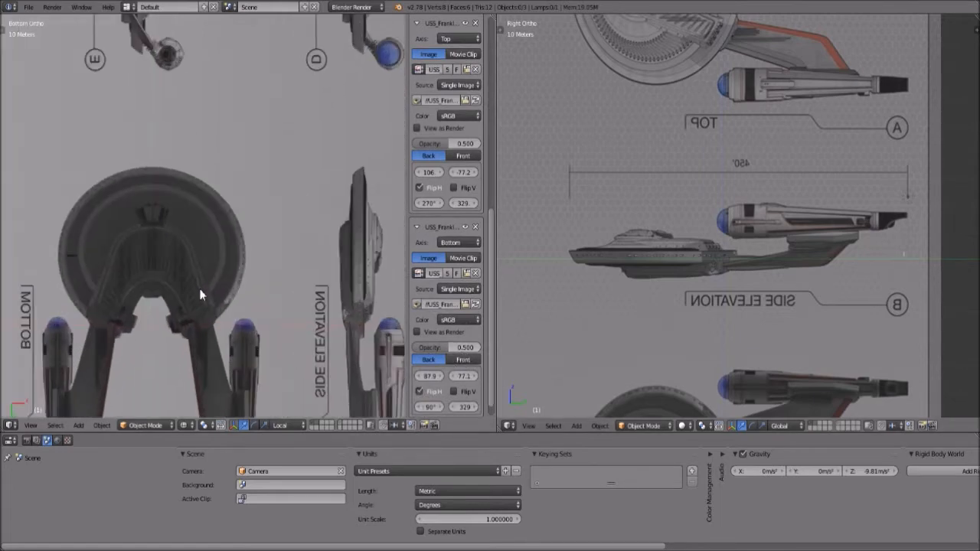
scroll(199, 294, "up", 5)
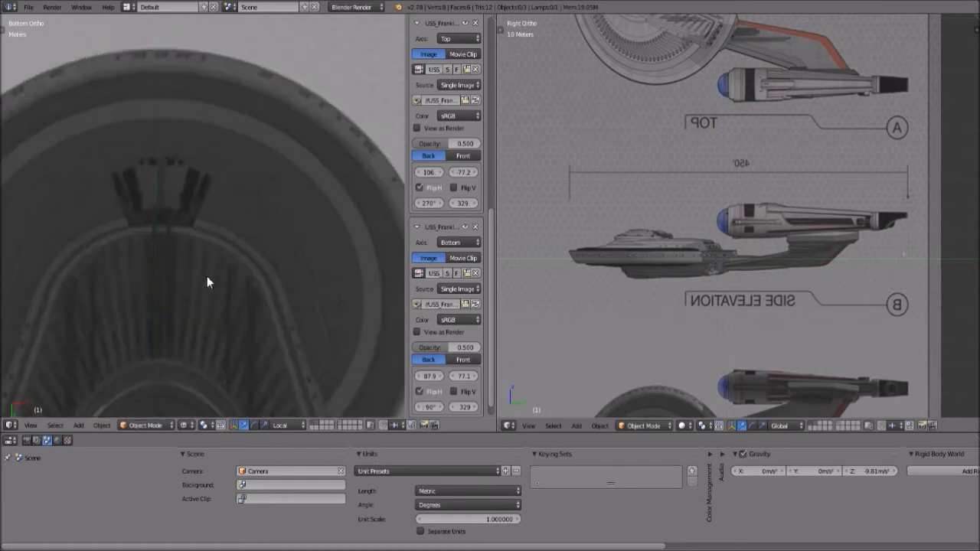
scroll(222, 171, "up", 5)
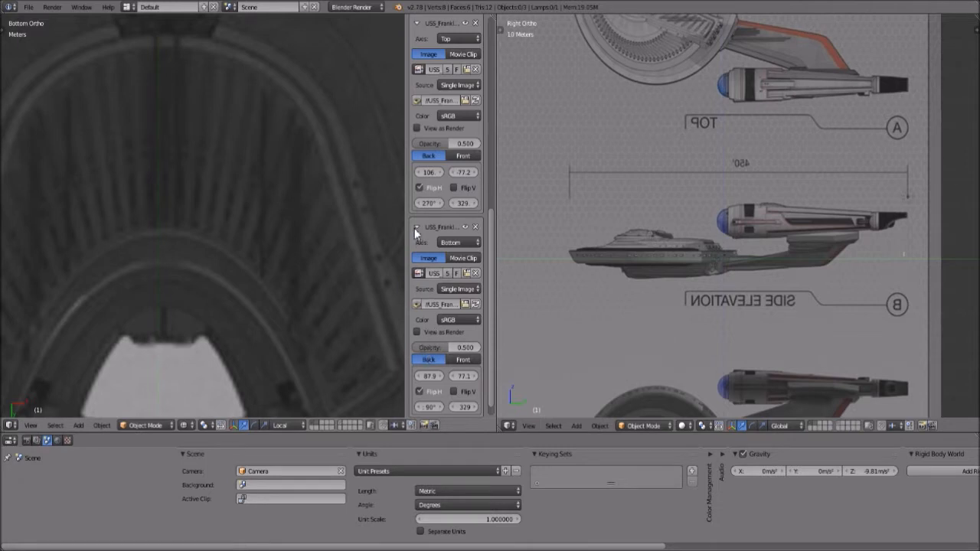
left_click(419, 376)
left_click(439, 377)
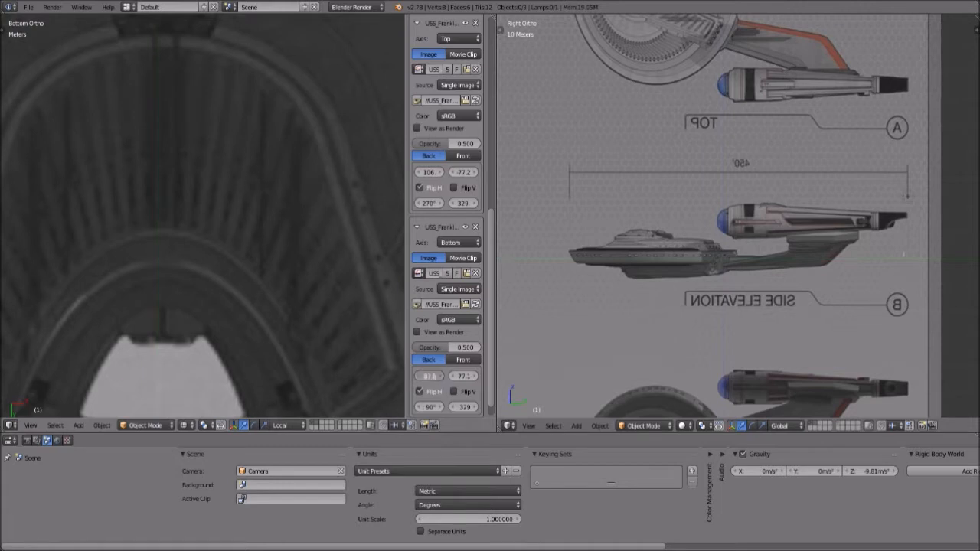
left_click(421, 377)
left_click(421, 376)
left_click(421, 377)
left_click(421, 377)
left_click(421, 377)
left_click(419, 376)
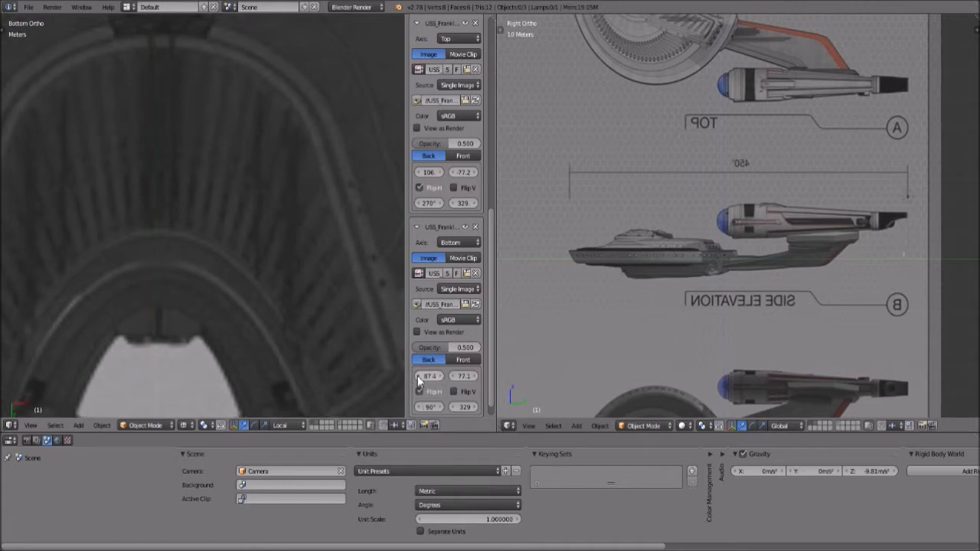
- Fine-tune the bottom-axis background image's horizontal offset to 87.3, checking the centring at the saucer's front rim
scroll(182, 264, "up", 6)
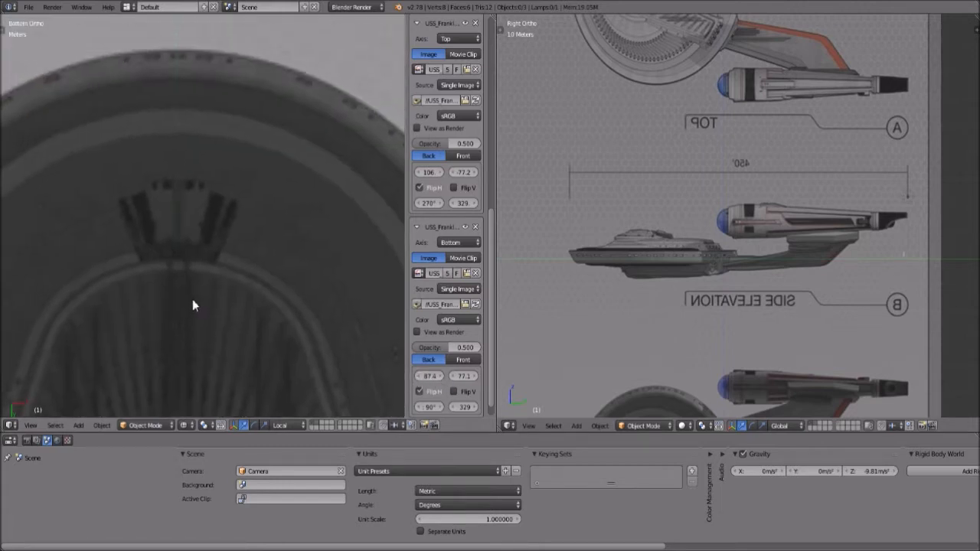
middle_click_drag(204, 181, 208, 318, "shift")
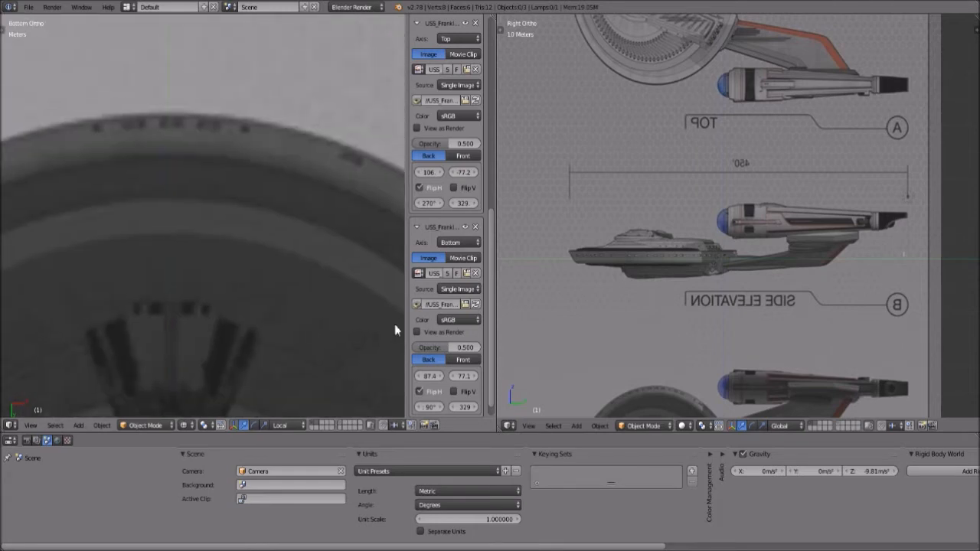
left_click(420, 376)
left_click(420, 376)
left_click(440, 377)
- Inspect the ship's top drawing and side elevation on the blueprint in the right view
scroll(689, 210, "down", 2)
middle_click_drag(743, 168, 739, 287, "shift")
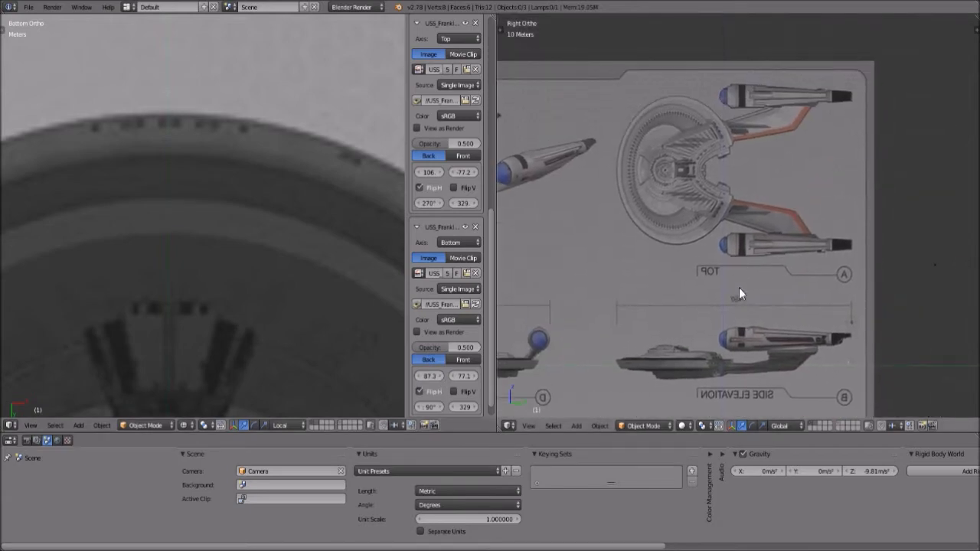
scroll(740, 282, "up", 3)
scroll(740, 282, "down", 4)
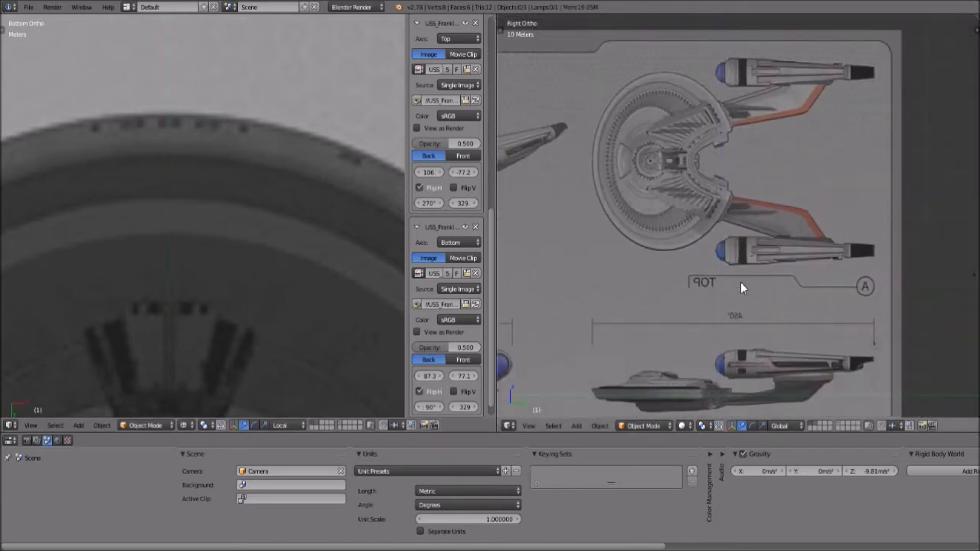
scroll(740, 281, "up", 1)
scroll(741, 282, "up", 3)
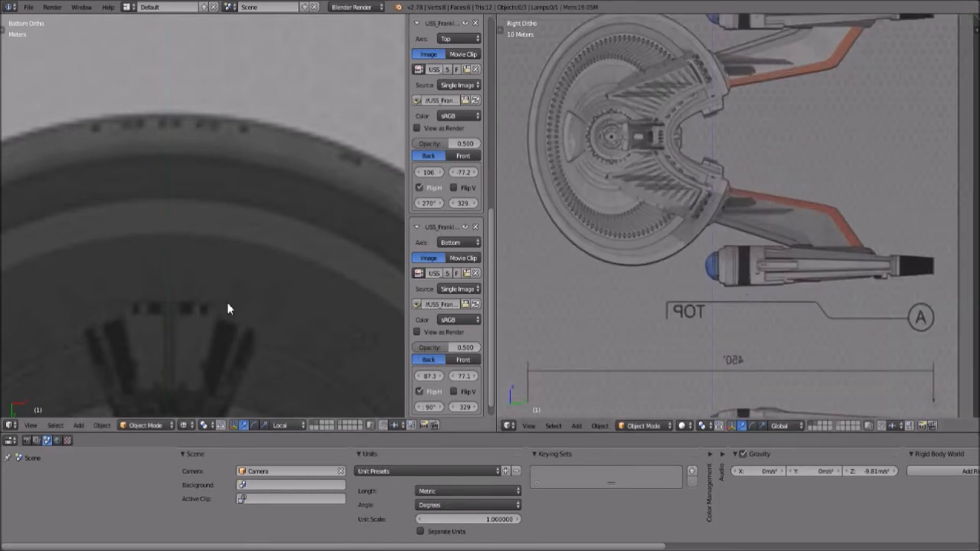
- Check the centring of the hull's underside drawing along the vertical axis in the bottom view
scroll(205, 311, "down", 2)
scroll(203, 311, "up", 1)
middle_click_drag(216, 374, 229, 129, "shift")
scroll(186, 163, "down", 3)
middle_click_drag(220, 389, 238, 250, "shift")
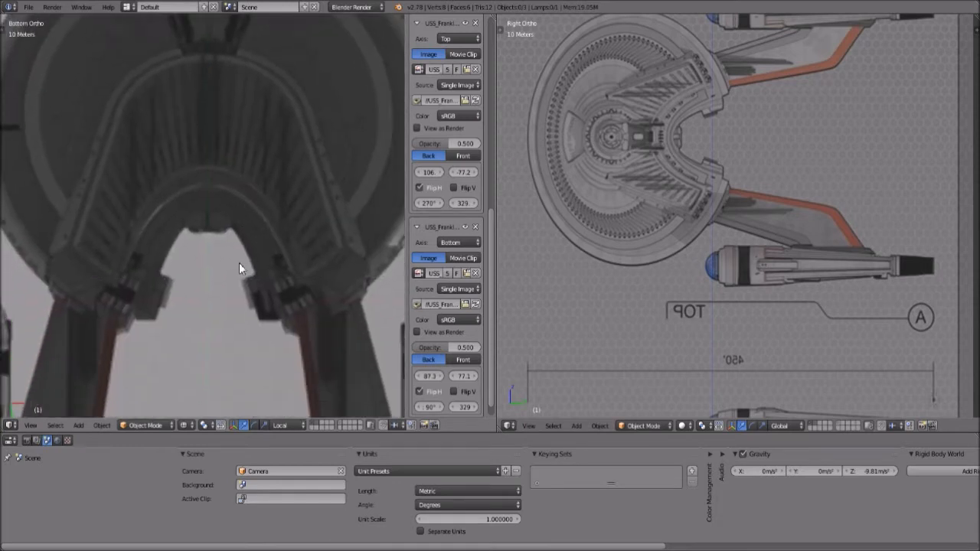
scroll(236, 260, "up", 3)
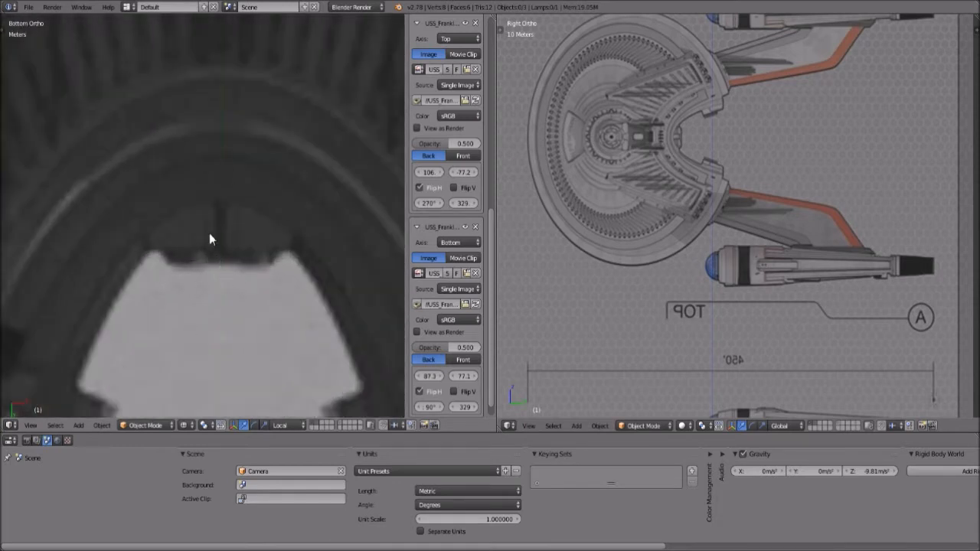
scroll(212, 253, "down", 3)
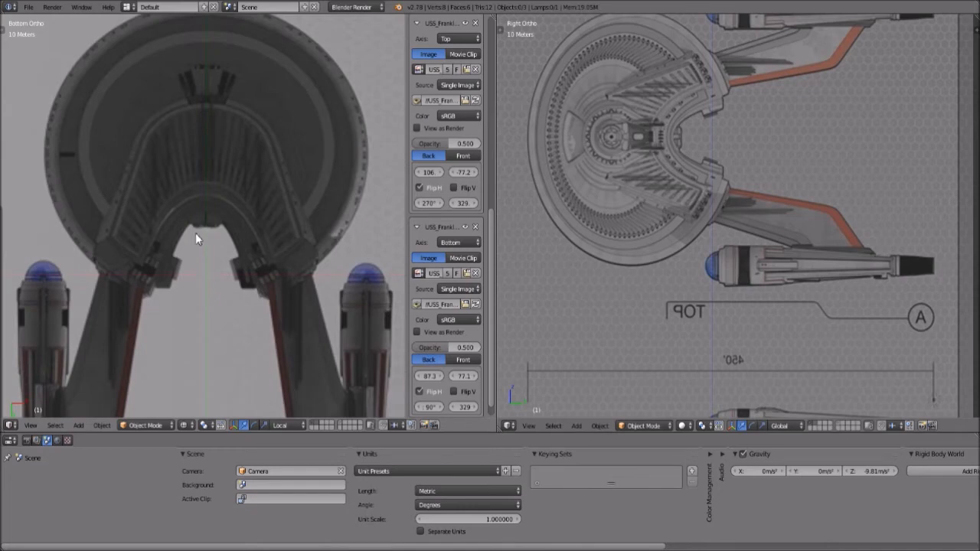
- Examine the whole blueprint sheet and the arrangement of its ship drawings in the bottom view
scroll(223, 140, "down", 7)
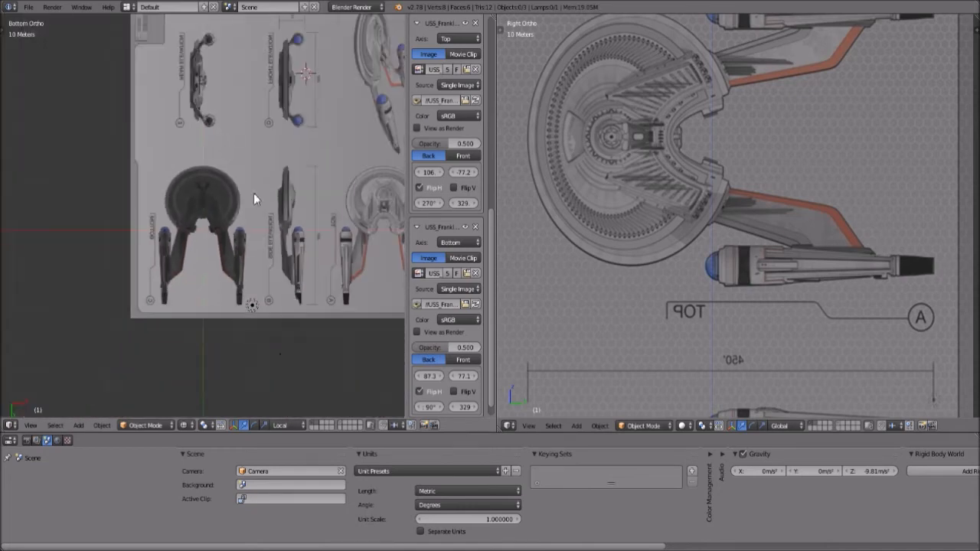
scroll(253, 191, "down", 6)
scroll(258, 203, "up", 5)
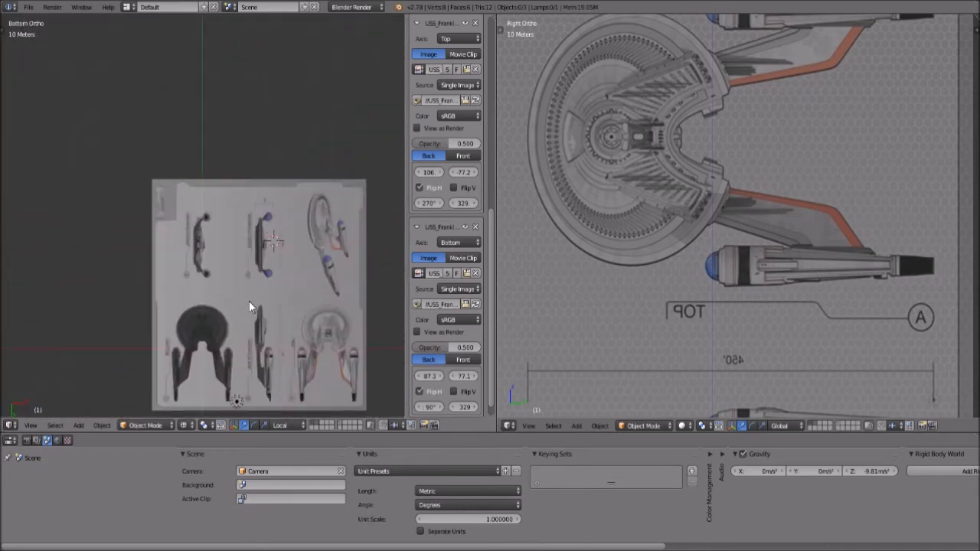
scroll(216, 214, "up", 4)
scroll(216, 214, "down", 3)
scroll(216, 215, "up", 3)
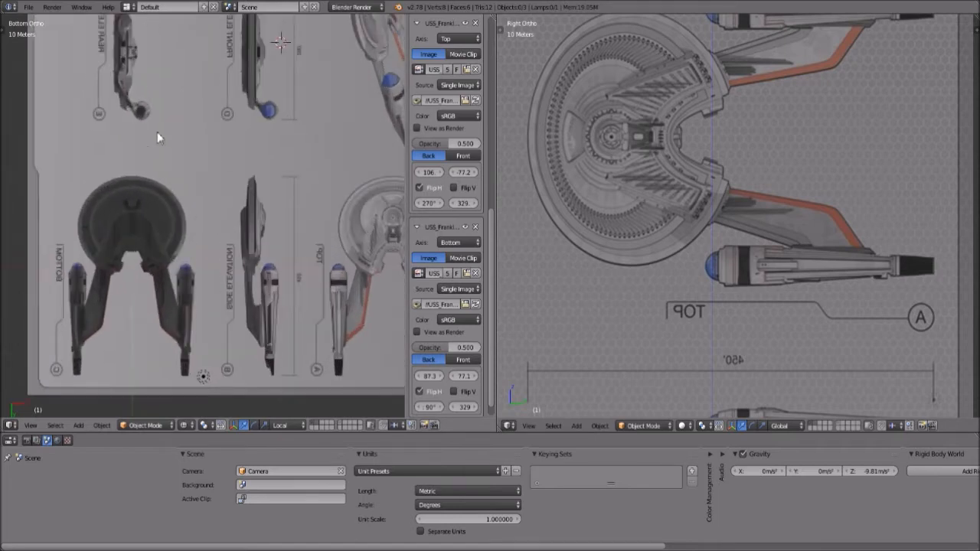
scroll(332, 197, "down", 1)
scroll(320, 193, "down", 1)
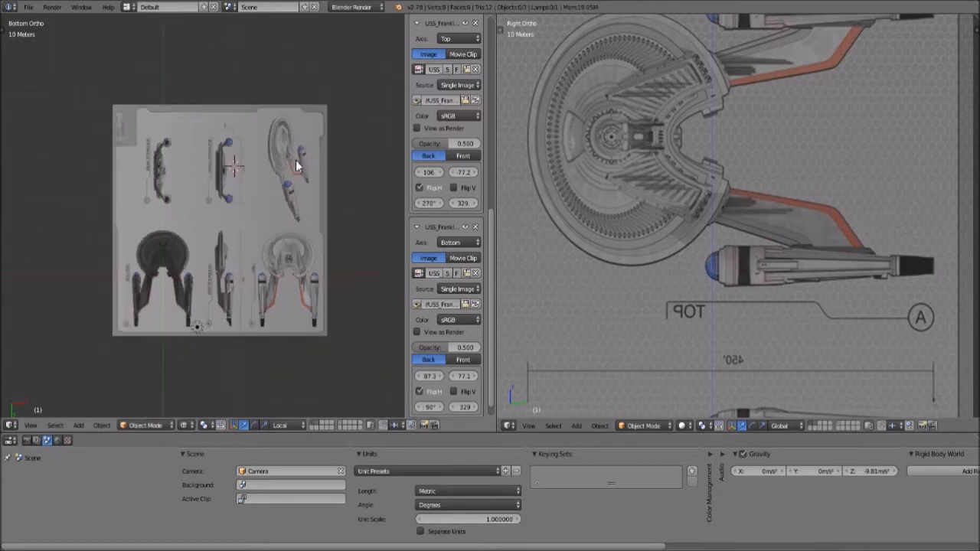
scroll(296, 160, "up", 2)
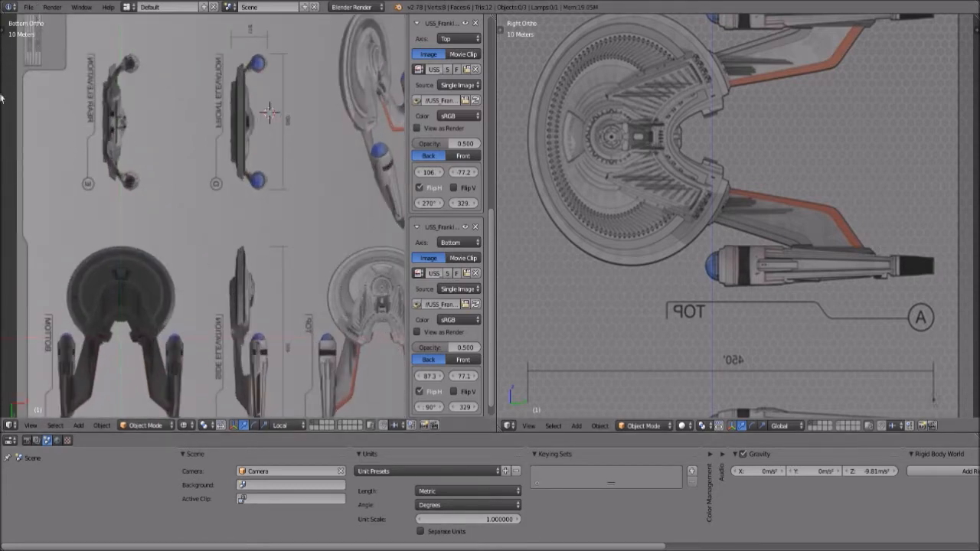
- Set the scene's length unit system to Imperial, trying None first
left_click(36, 441)
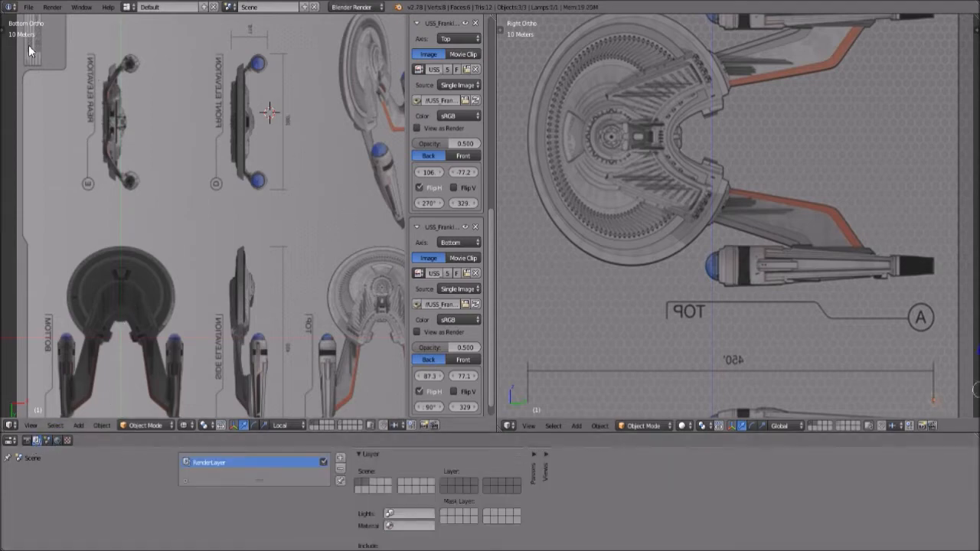
left_click(47, 440)
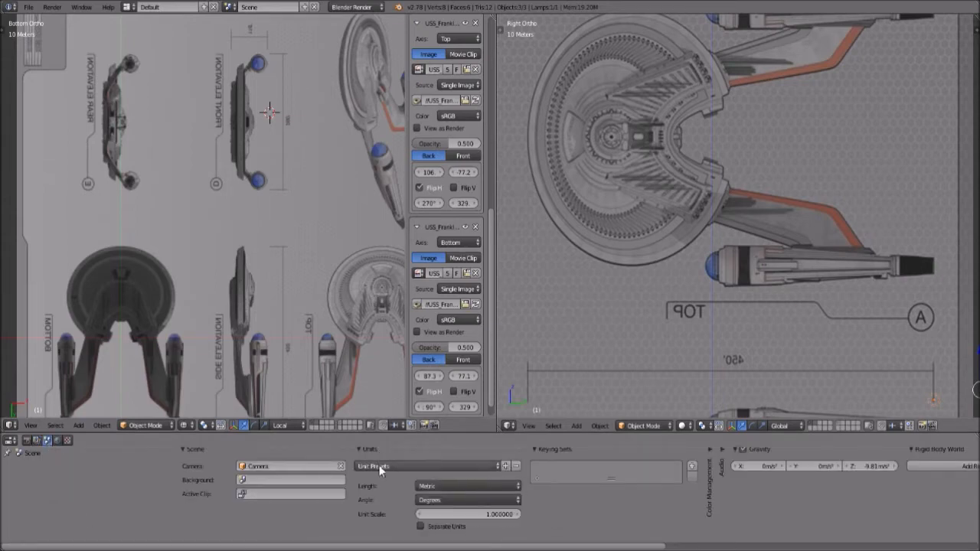
left_click(484, 488)
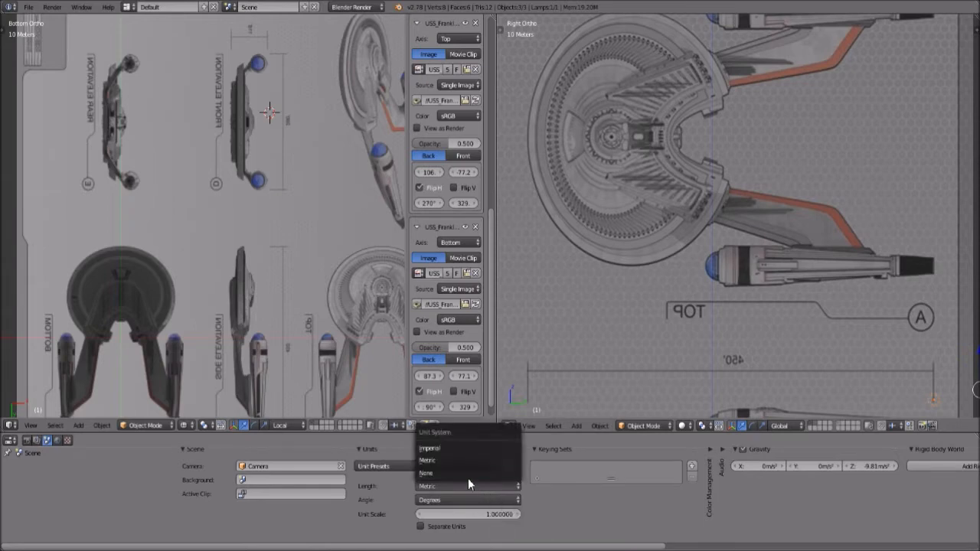
left_click(459, 473)
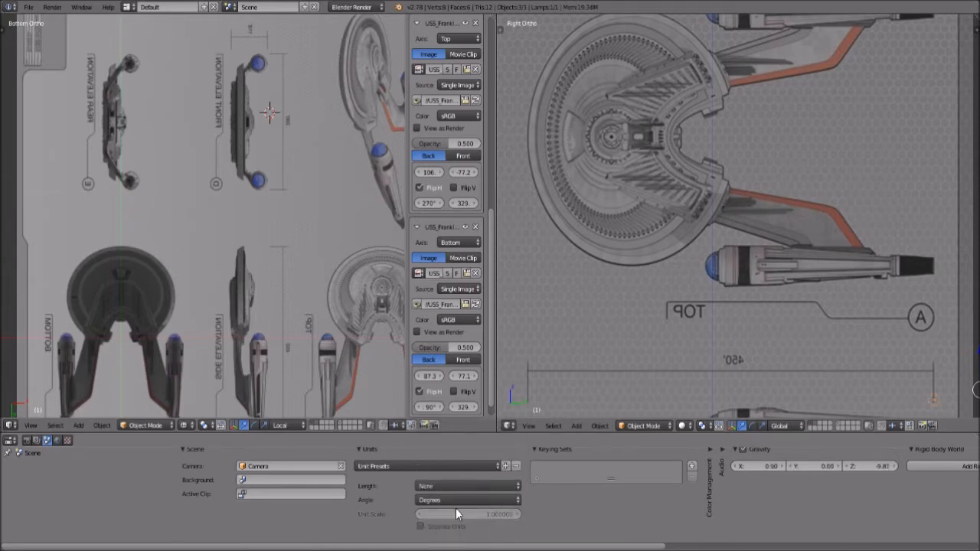
left_click(454, 486)
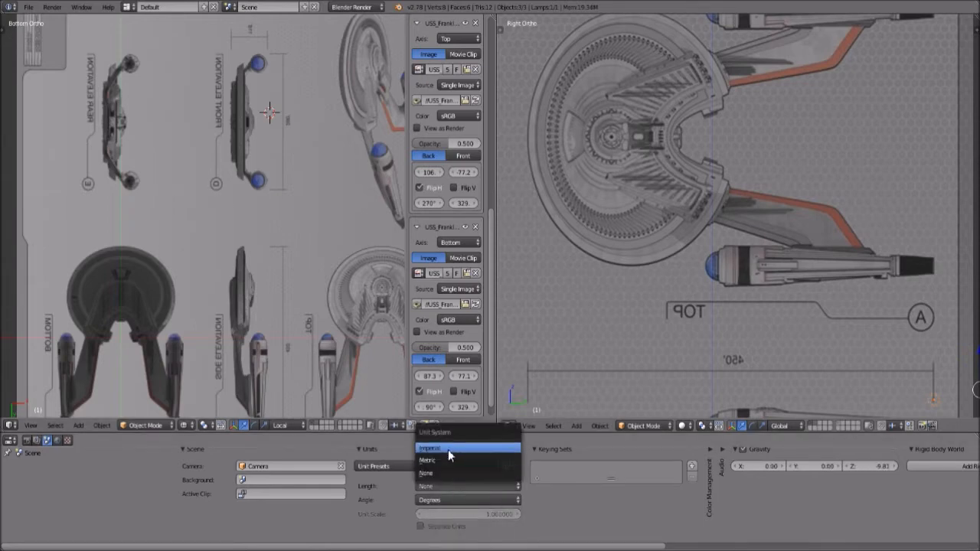
left_click(448, 450)
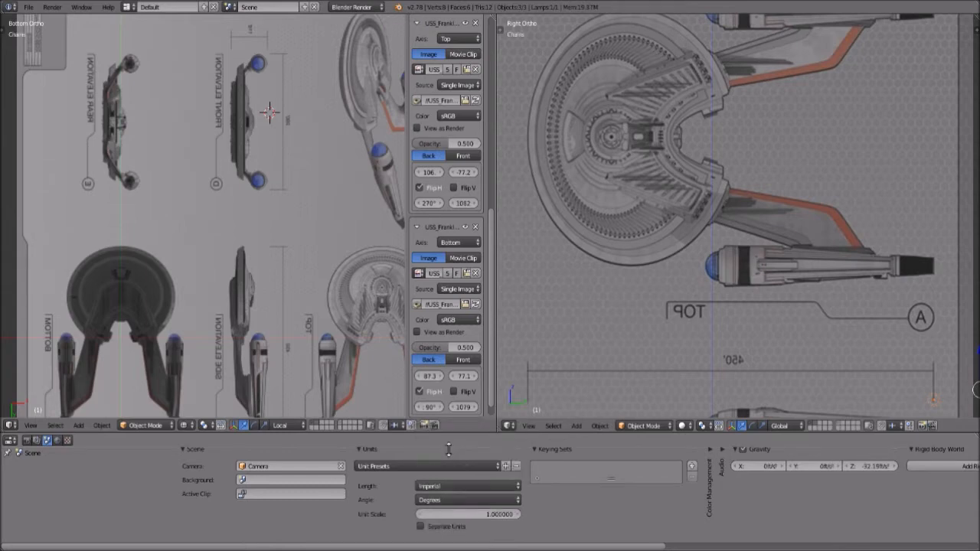
left_click(442, 484)
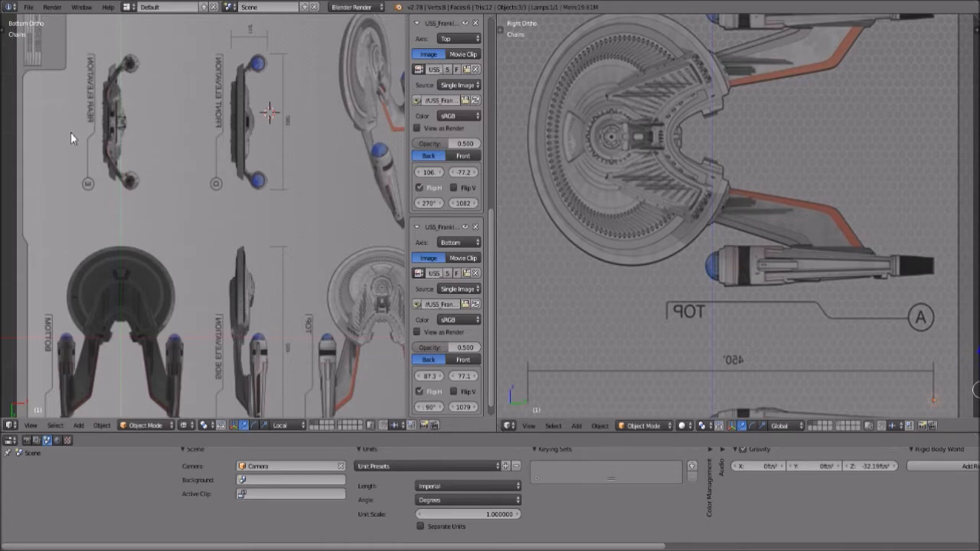
- Examine the grid unit shown in the bottom view at different zoom levels under imperial units
scroll(107, 188, "up", 6)
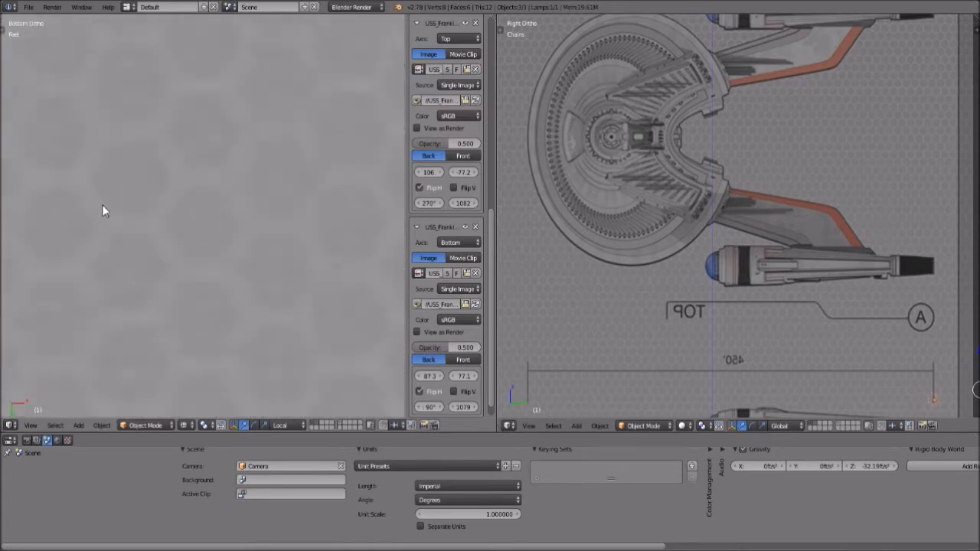
scroll(103, 192, "down", 6)
scroll(102, 183, "down", 8)
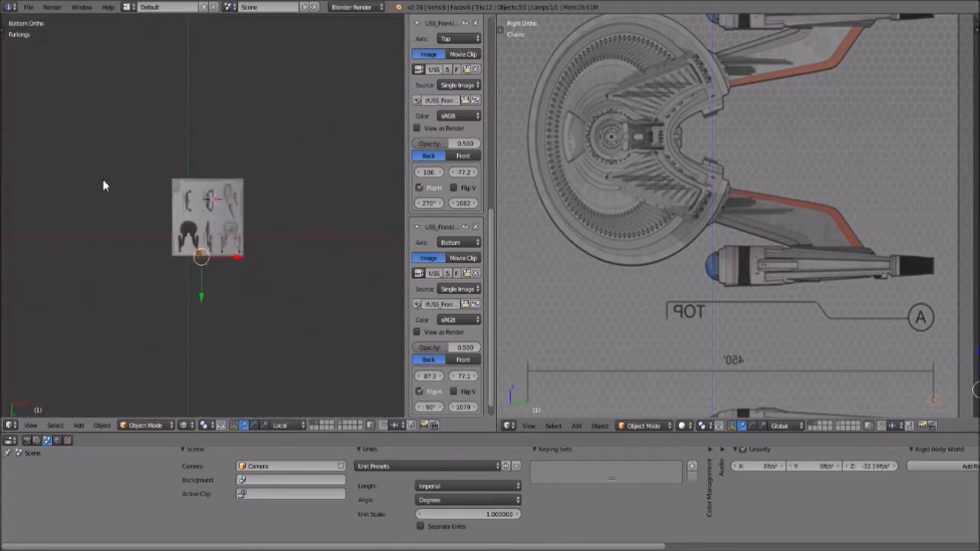
scroll(104, 185, "down", 5)
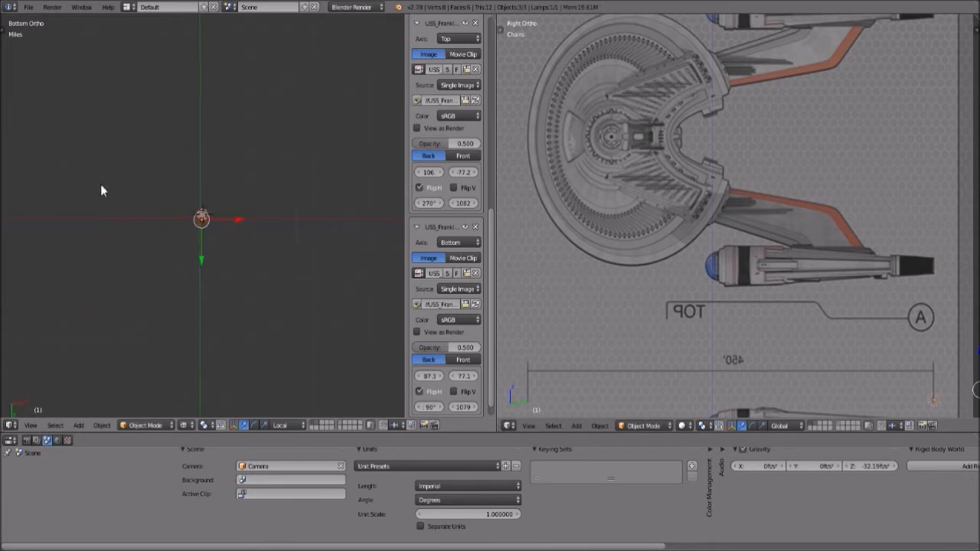
scroll(169, 231, "up", 3)
scroll(168, 231, "down", 3)
scroll(168, 231, "up", 3)
scroll(168, 232, "down", 3)
scroll(169, 238, "up", 2)
scroll(169, 238, "down", 2)
scroll(169, 239, "up", 3)
scroll(167, 236, "down", 1)
scroll(166, 234, "up", 1)
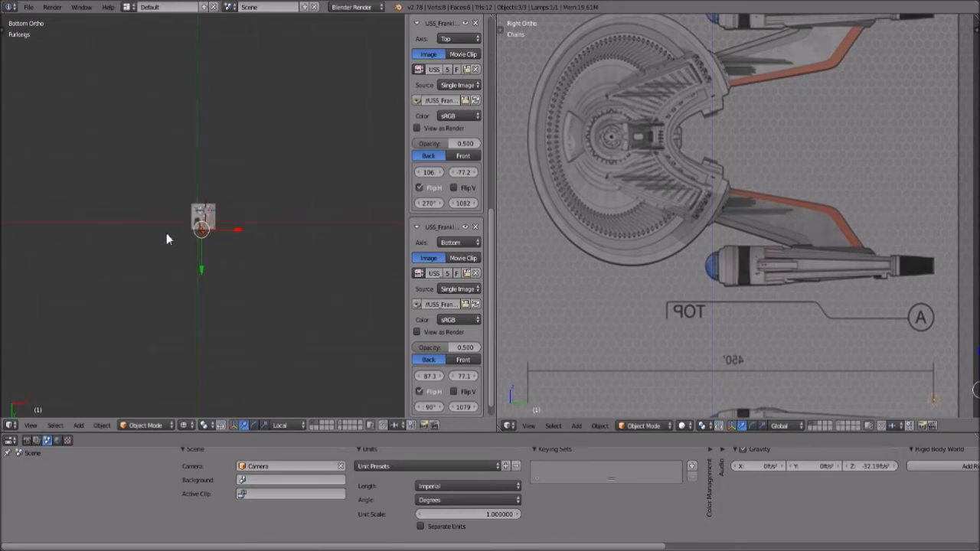
scroll(168, 238, "up", 10)
scroll(175, 245, "down", 2)
scroll(172, 246, "up", 2)
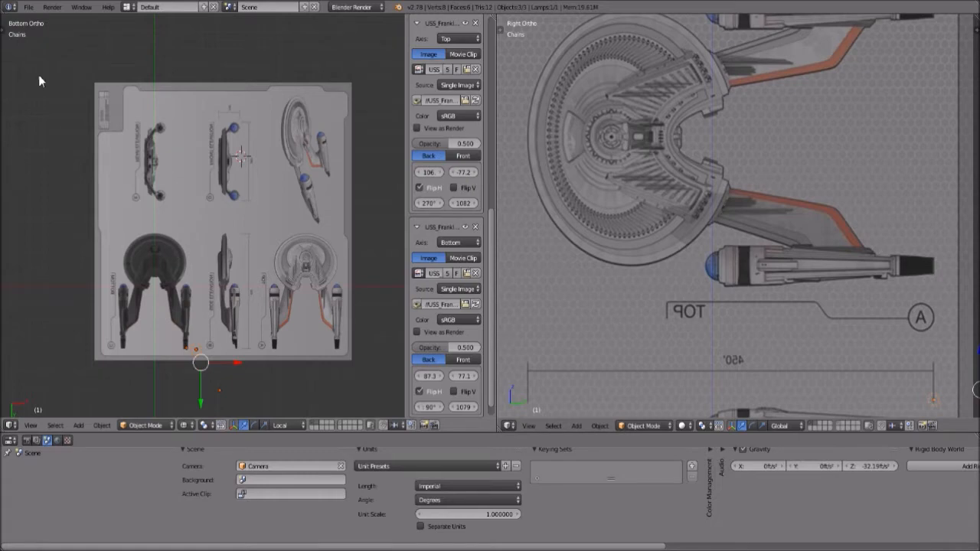
- Compare the imperial grid units in the bottom view from far out to very close zoom levels
scroll(79, 164, "down", 10)
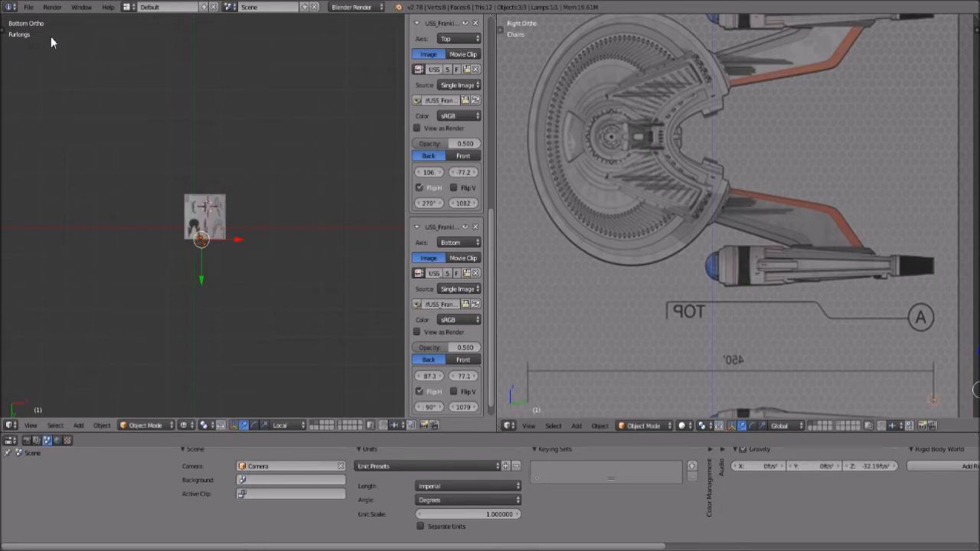
scroll(92, 173, "up", 7)
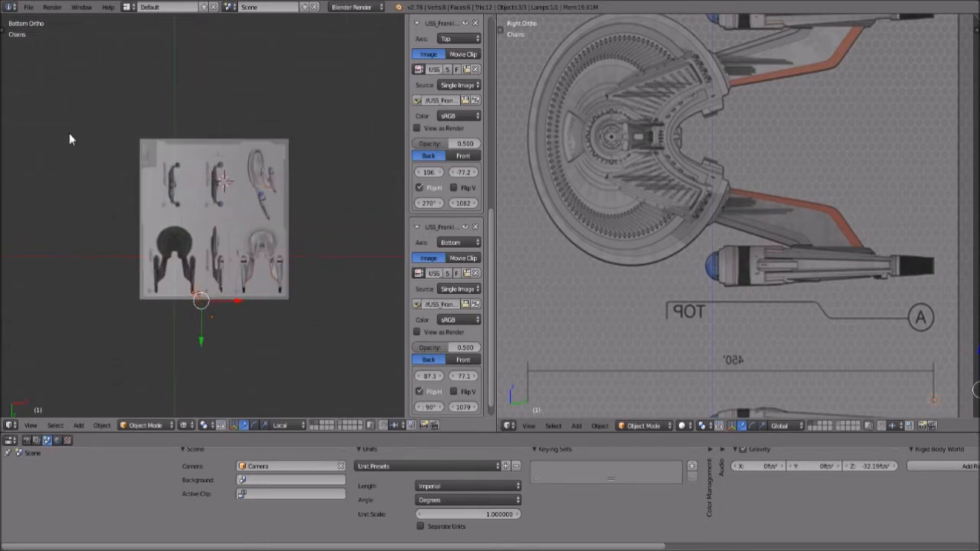
scroll(105, 99, "up", 4)
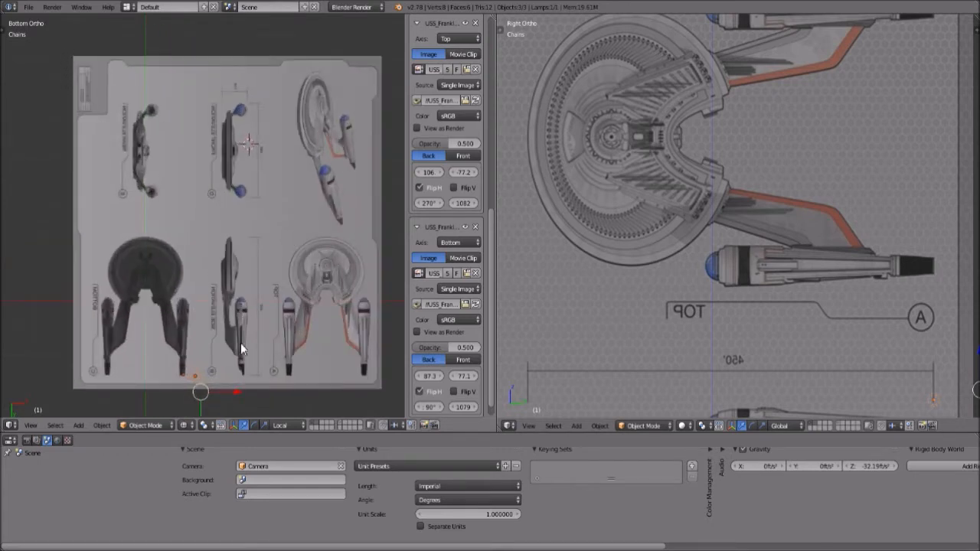
middle_click_drag(348, 331, 85, 315, "shift")
scroll(146, 348, "up", 7)
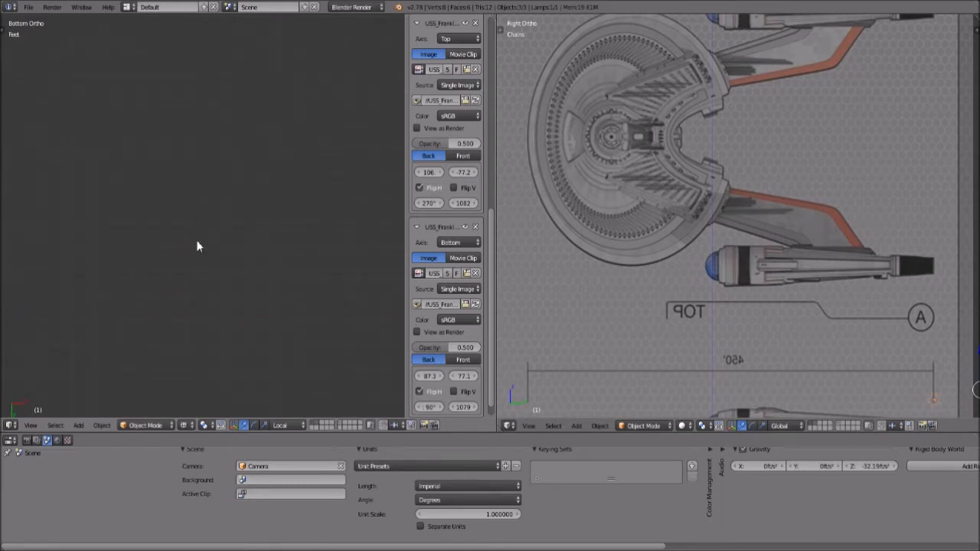
scroll(197, 243, "down", 1)
scroll(202, 234, "up", 1)
scroll(188, 260, "up", 1)
scroll(151, 262, "down", 1)
- Set the scene's length unit system to Metric and check the bottom view's grid unit at several zoom levels
left_click(458, 487)
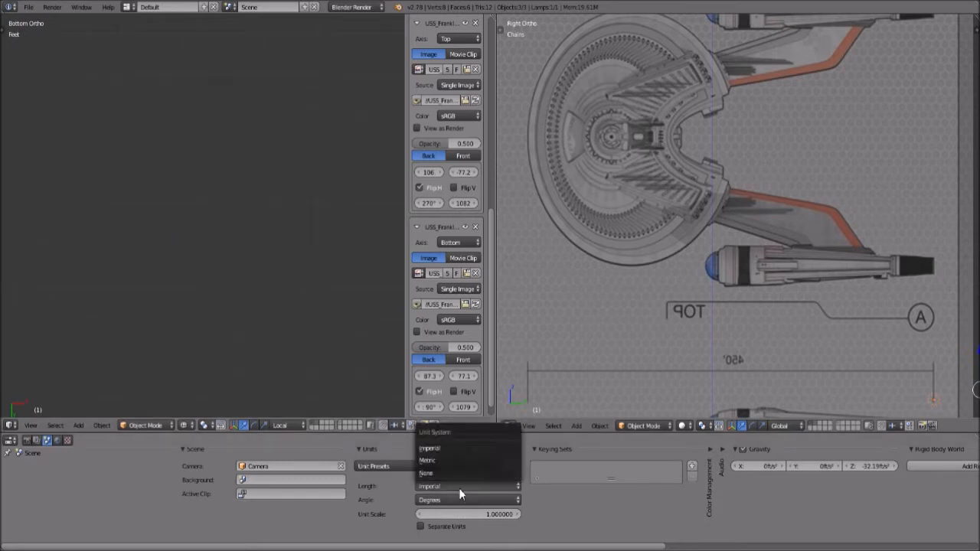
left_click(445, 460)
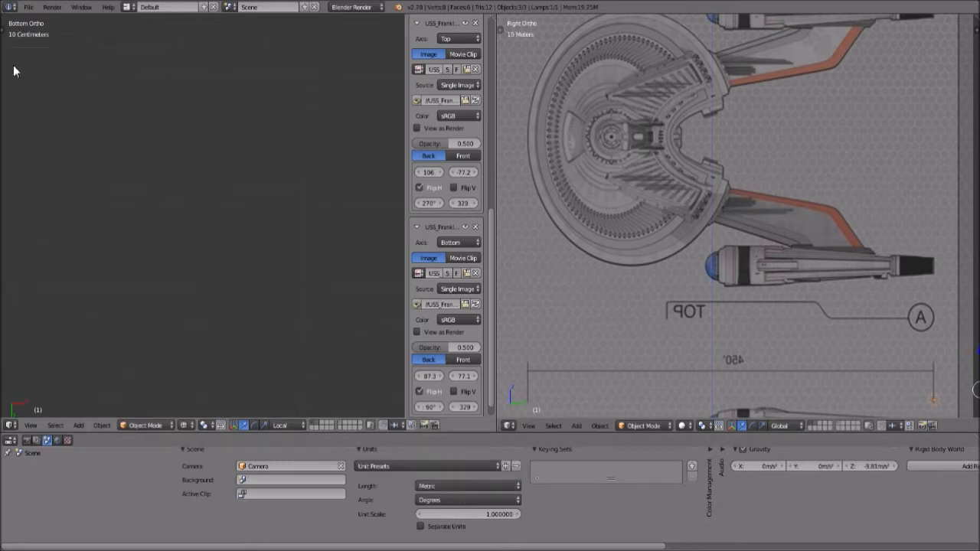
scroll(120, 89, "down", 3)
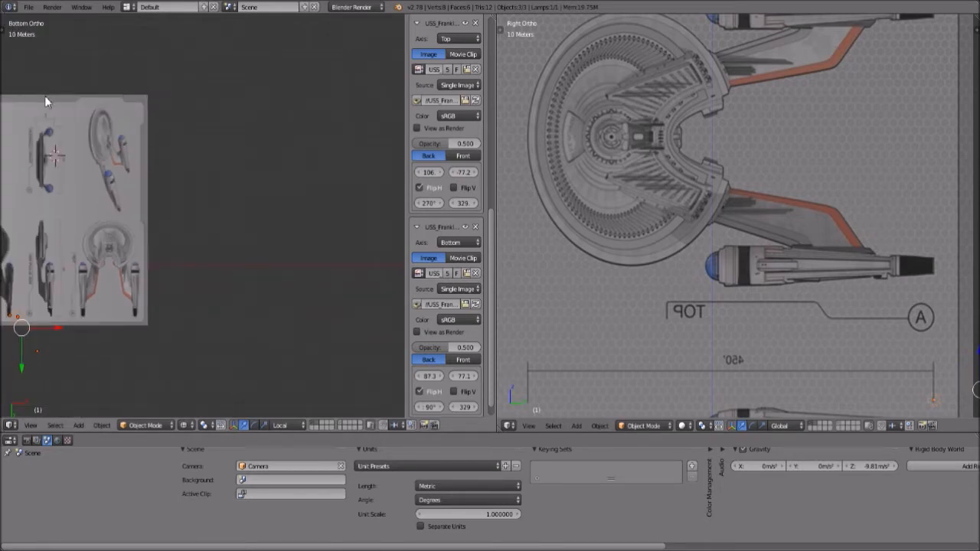
middle_click_drag(44, 96, 250, 153, "shift")
scroll(155, 161, "down", 4)
scroll(165, 193, "up", 8)
scroll(183, 257, "up", 6)
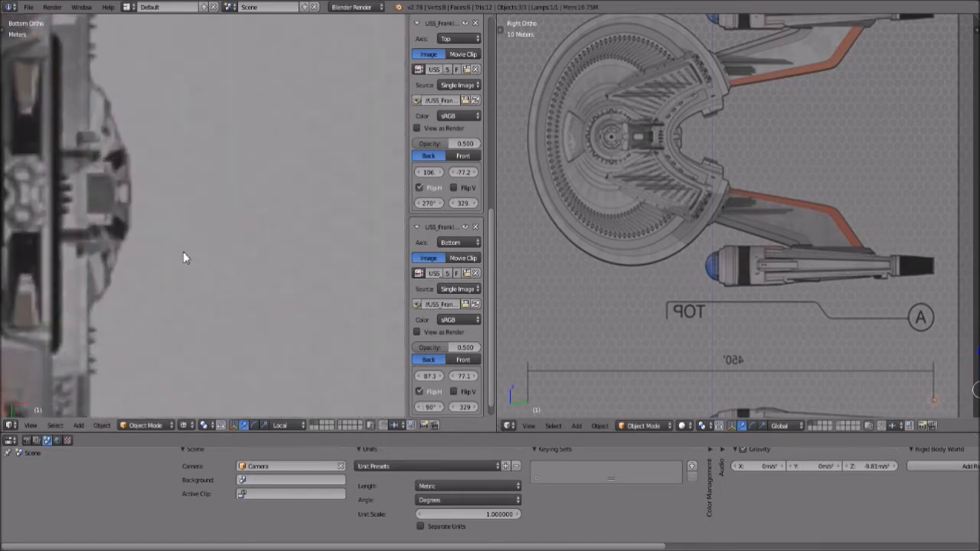
scroll(186, 246, "down", 10)
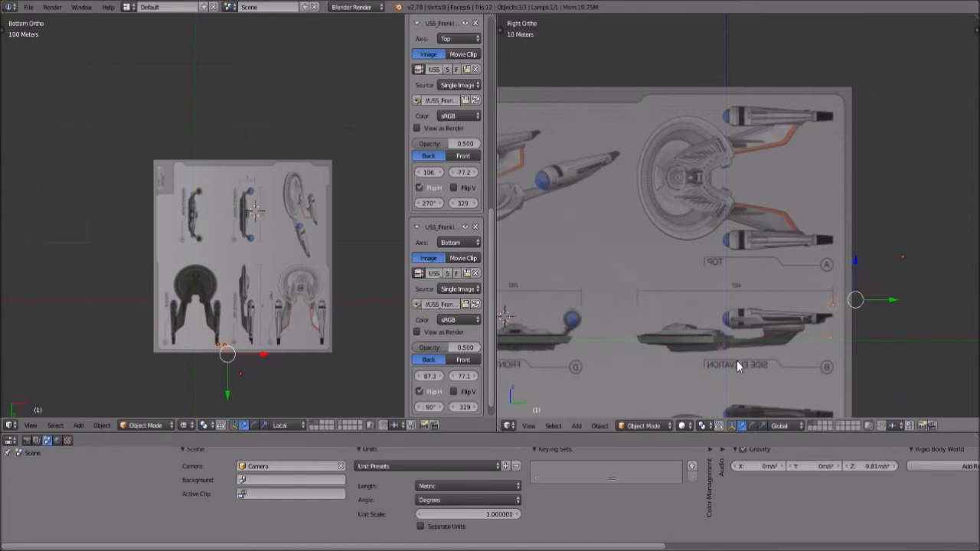
- Inspect the small cube below the nacelle's tail on the side elevation in the right view
middle_click_drag(737, 362, 735, 290, "shift")
scroll(731, 314, "up", 5)
middle_click_drag(867, 310, 586, 228, "shift")
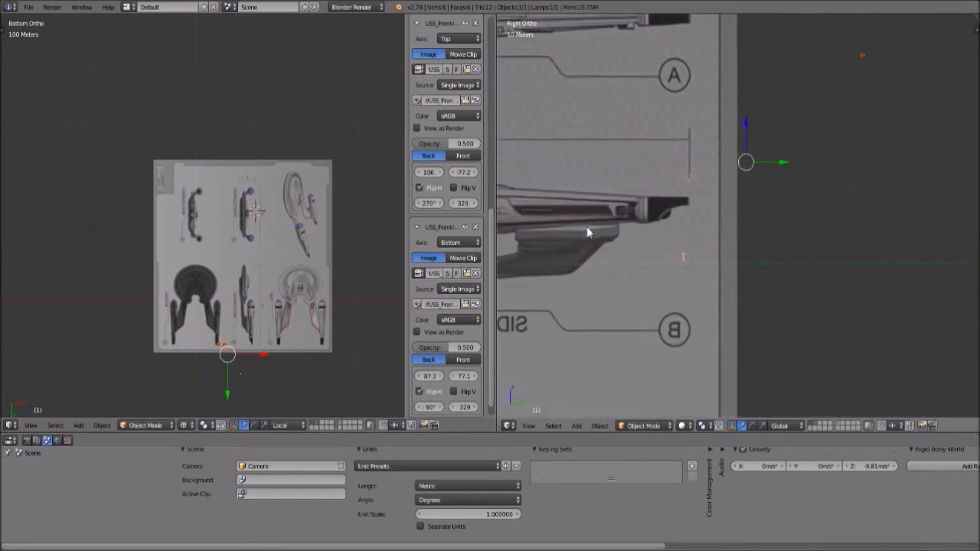
middle_click_drag(595, 273, 636, 286, "shift")
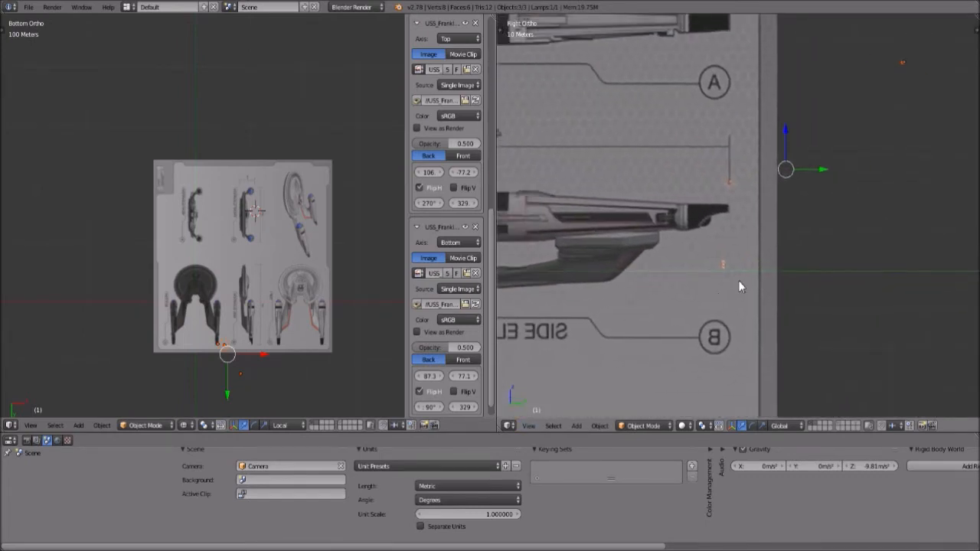
scroll(740, 287, "up", 5)
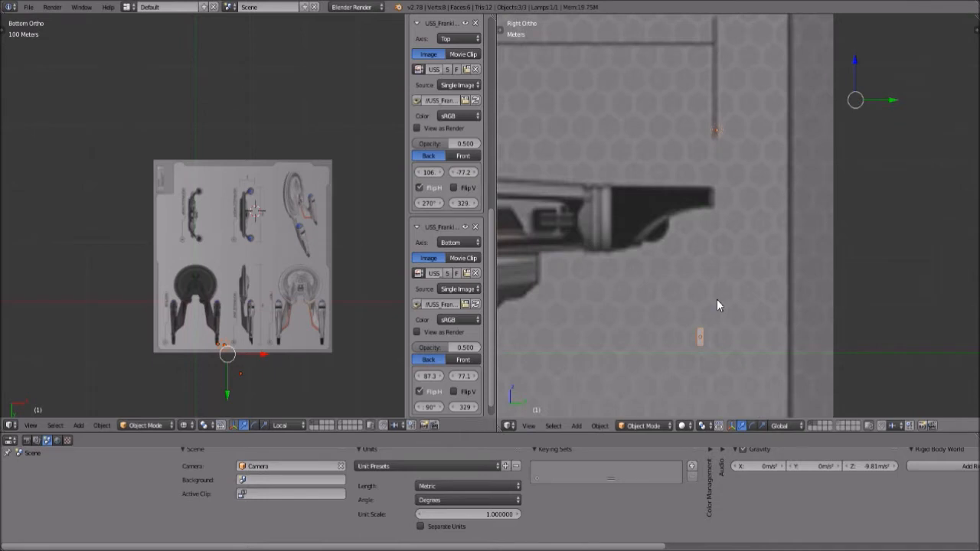
- Switch the bottom view to the top view and select the camera beyond the blueprint's edge to inspect it
scroll(236, 328, "up", 7)
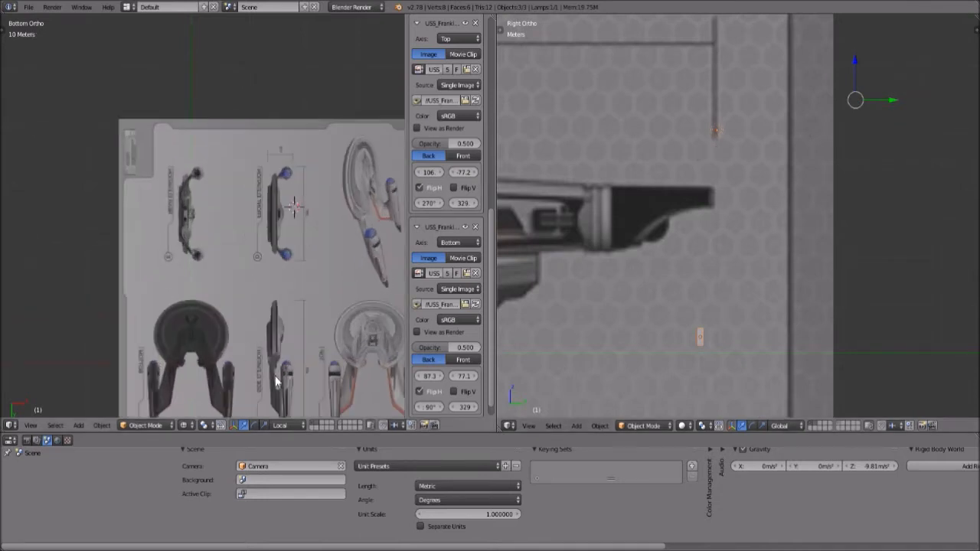
left_click(30, 425)
left_click(51, 372)
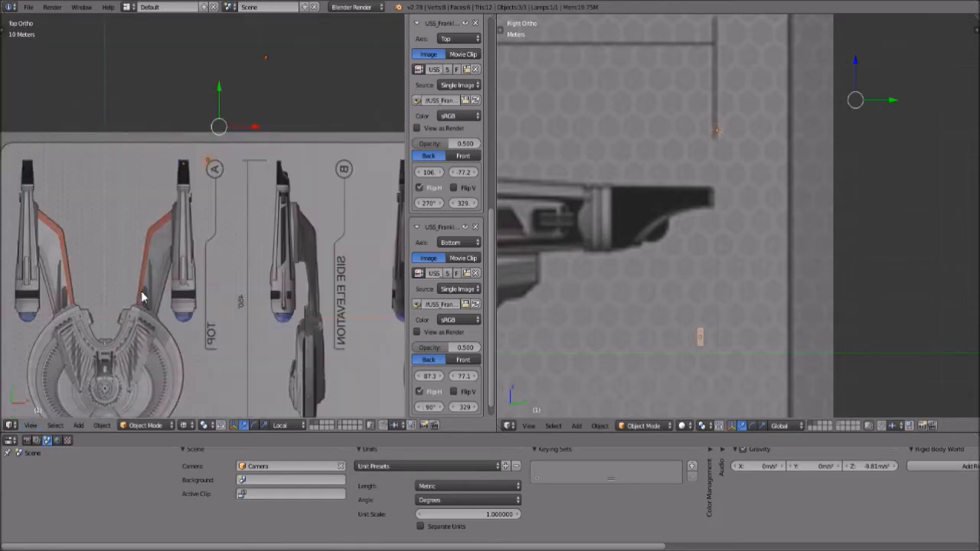
scroll(184, 214, "up", 4)
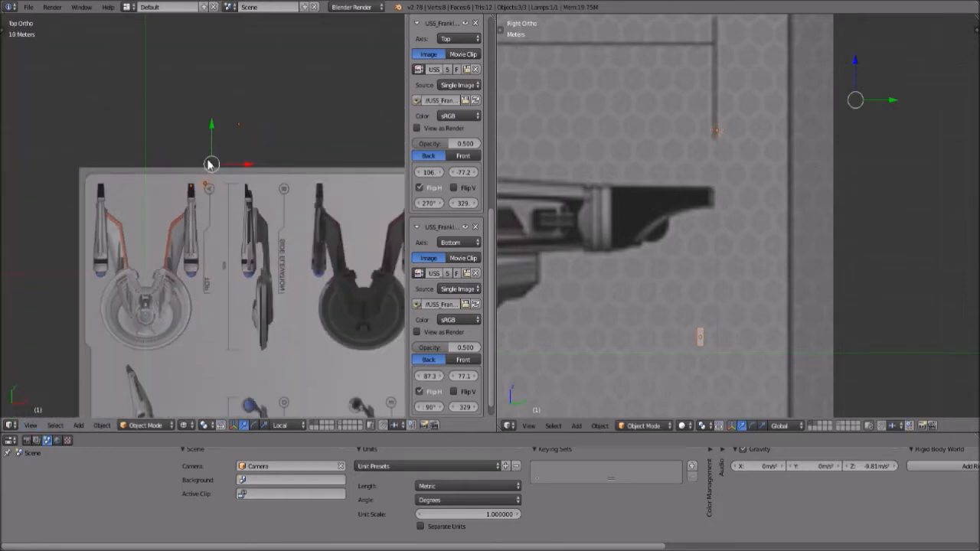
right_click(238, 129)
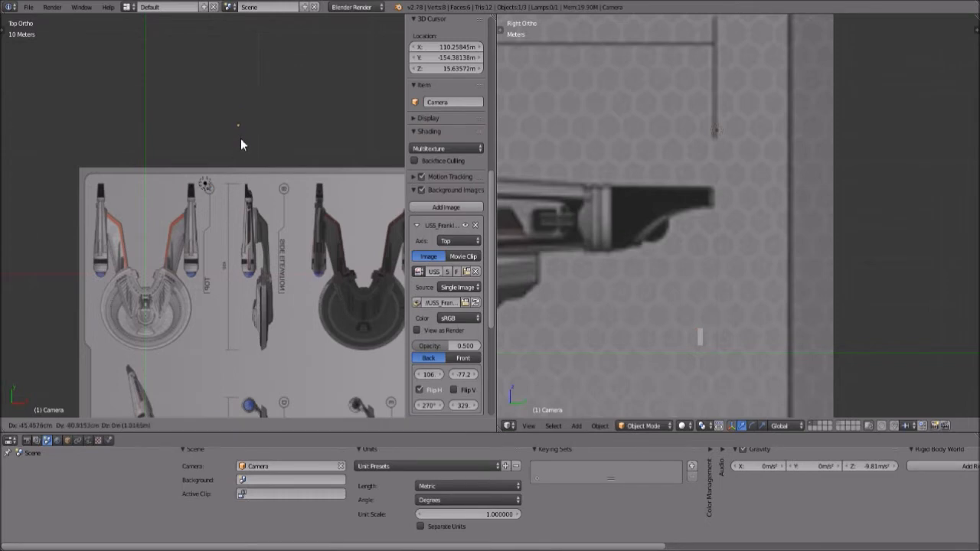
scroll(226, 151, "up", 5)
middle_click_drag(314, 80, 181, 354, "shift")
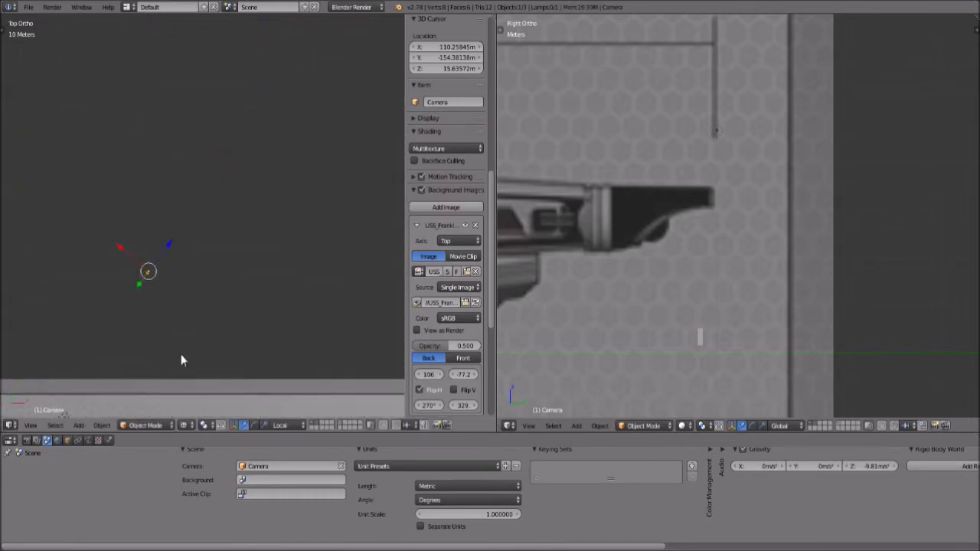
scroll(179, 355, "up", 6)
scroll(682, 341, "down", 2)
scroll(682, 340, "down", 3)
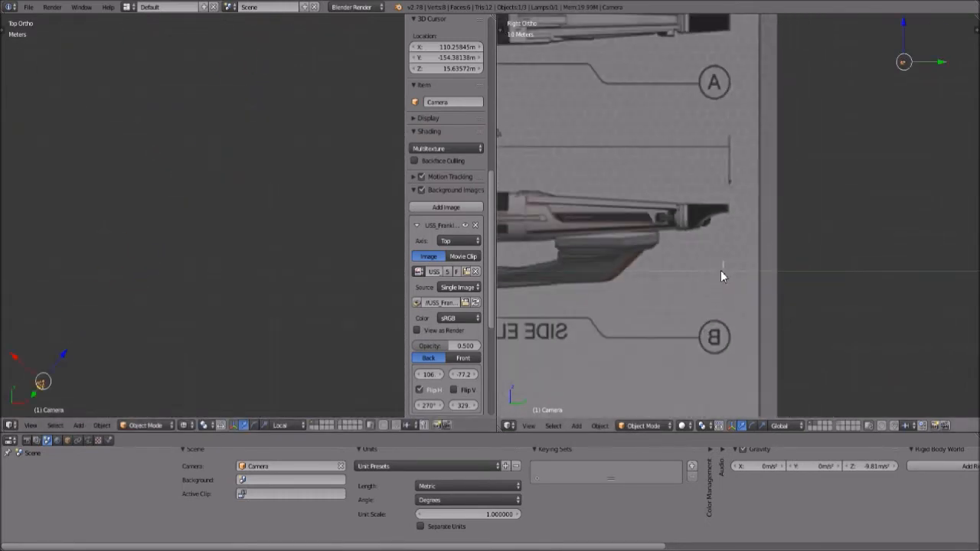
- Select the small cube in the right view and move it forward to just behind the pylon on the side elevation
right_click(718, 276)
scroll(696, 320, "down", 2)
scroll(688, 291, "down", 2)
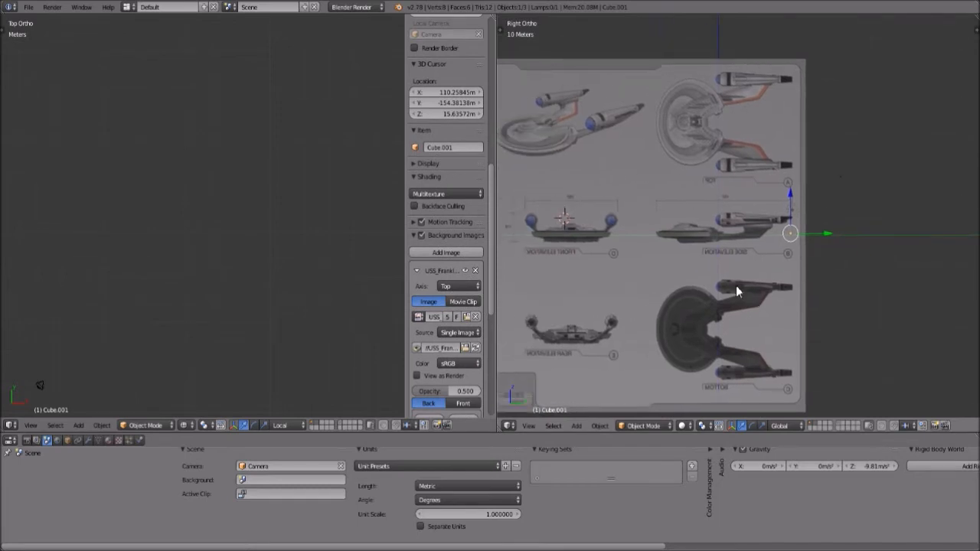
scroll(805, 275, "up", 10)
middle_click_drag(919, 314, 605, 218, "shift")
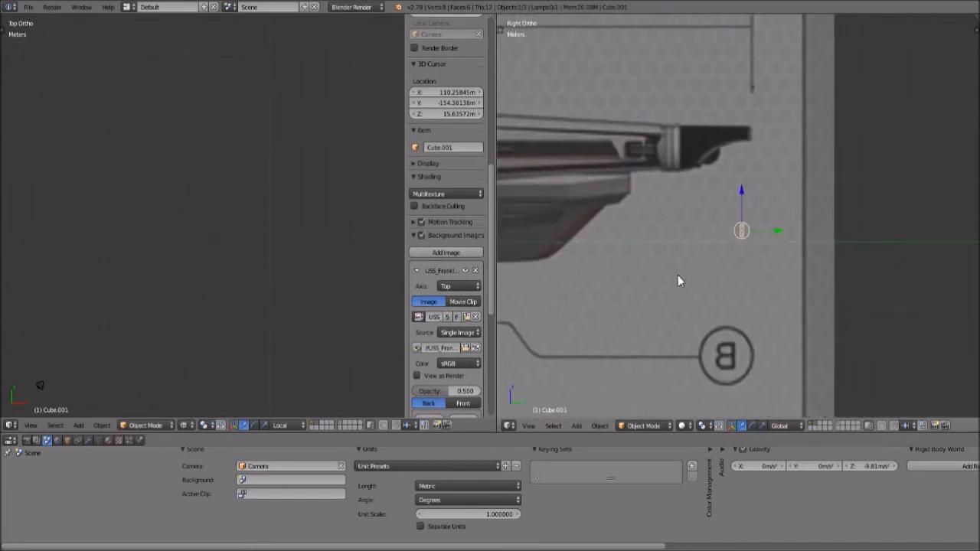
scroll(680, 277, "up", 4)
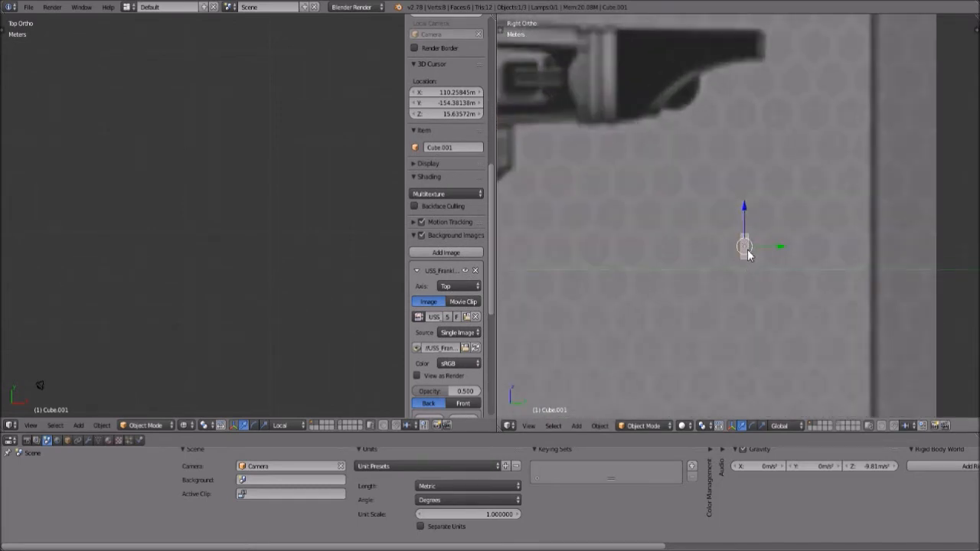
key("g")
right_click(788, 250)
scroll(766, 267, "down", 3)
key("g")
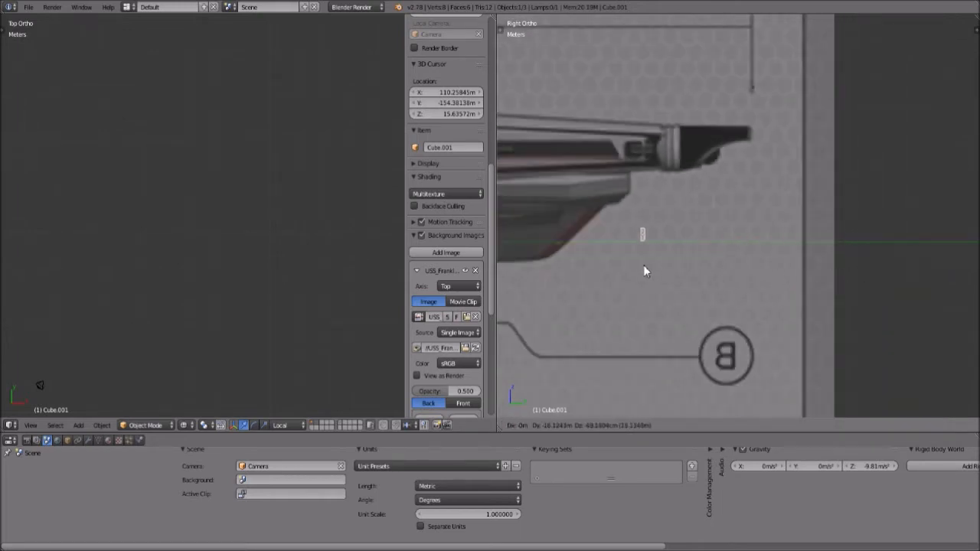
left_click(645, 271)
- Move the cube forward in stages along the side elevation to just ahead of the saucer's bow
middle_click_drag(595, 302, 812, 306, "shift")
key("g")
left_click(562, 290)
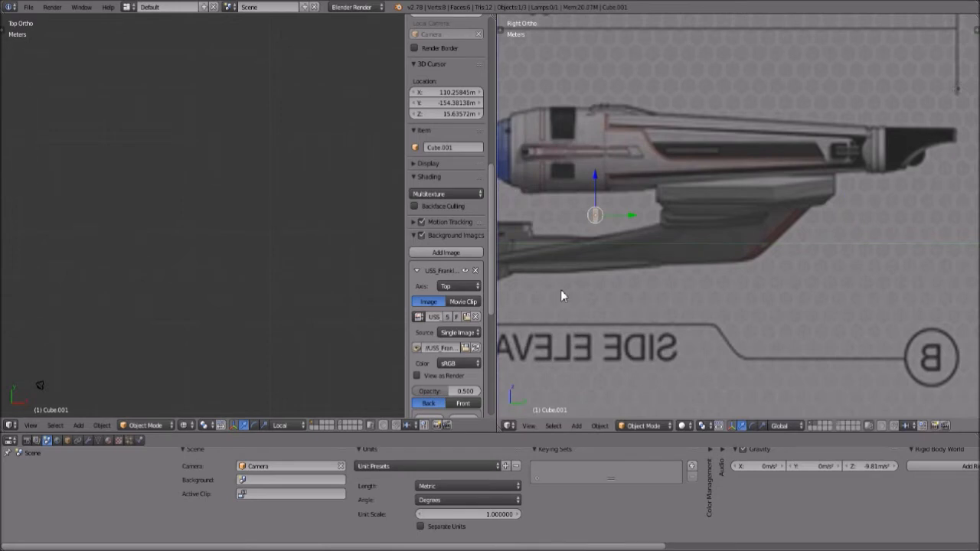
middle_click_drag(561, 289, 929, 329, "shift")
key("g")
left_click(536, 283)
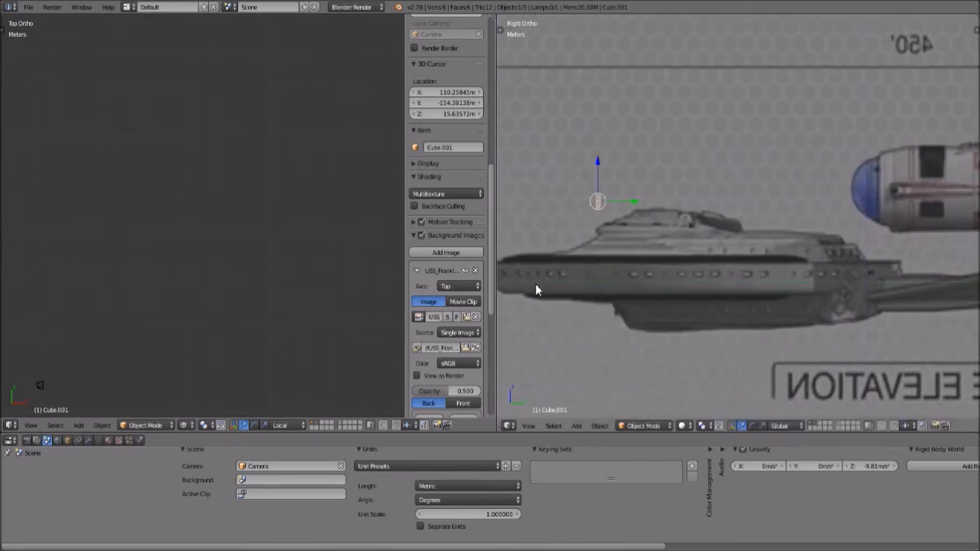
middle_click_drag(605, 345, 796, 348, "shift")
key("g")
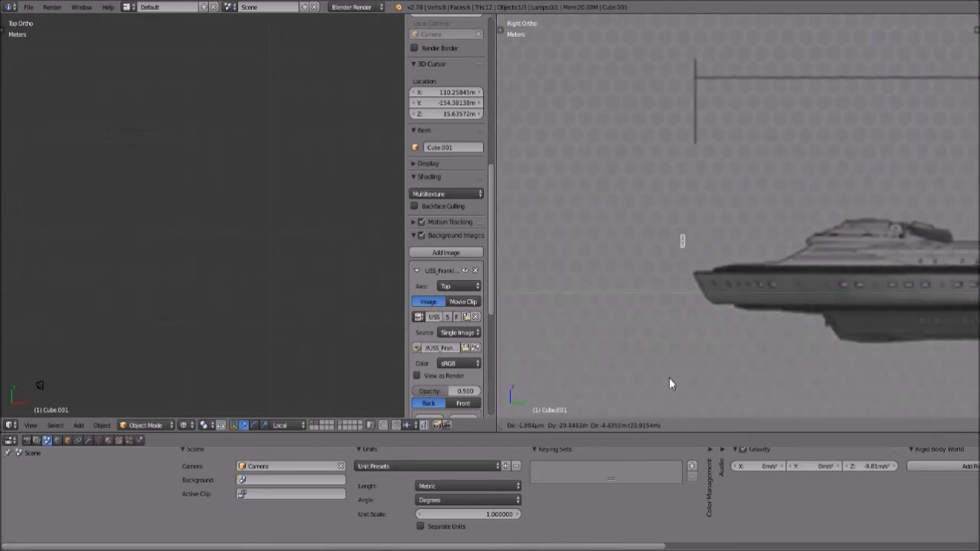
left_click(669, 385)
- Examine the cube up close and move it against the row of windows at the saucer's bow to compare sizes
scroll(682, 317, "up", 6)
scroll(590, 283, "up", 1)
middle_click_drag(635, 285, 787, 214, "shift")
scroll(748, 269, "up", 6)
scroll(735, 278, "up", 3)
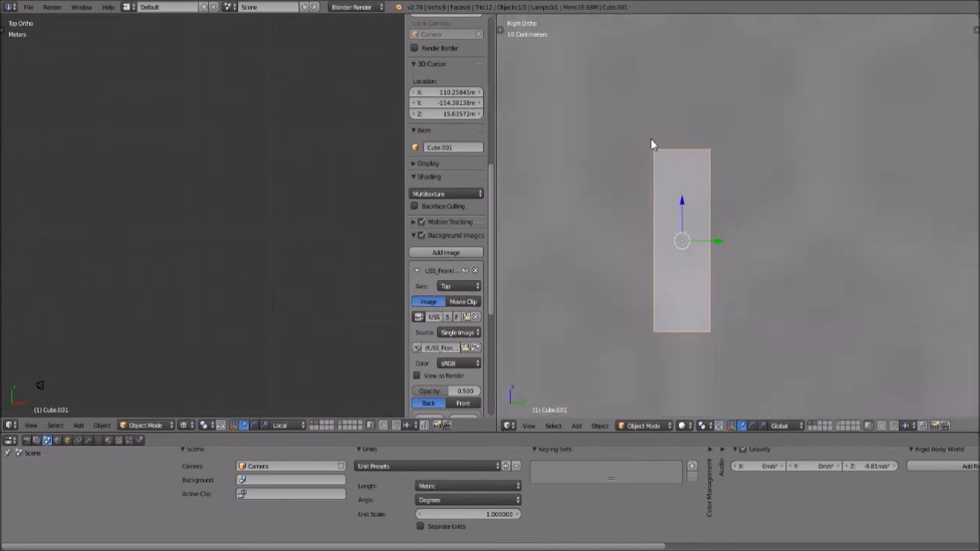
scroll(672, 149, "down", 12)
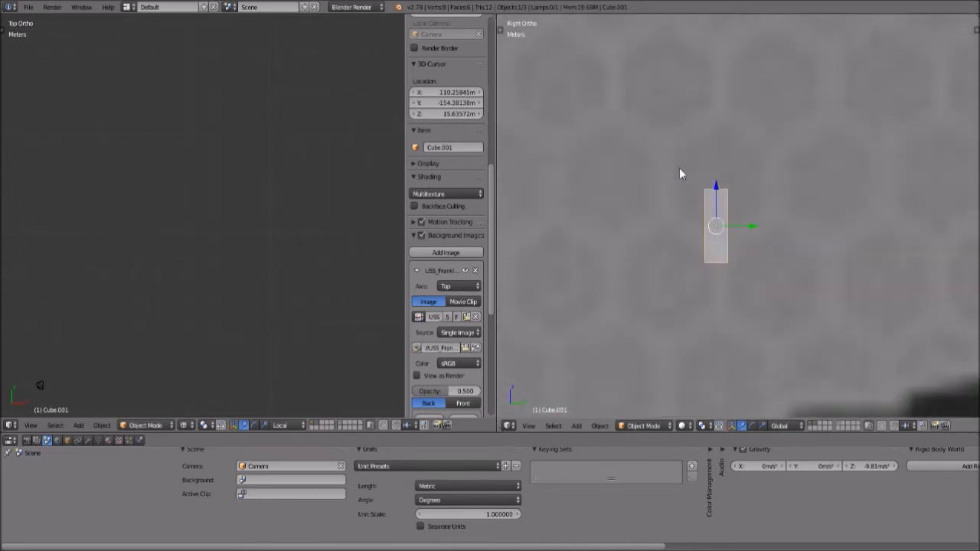
key("g")
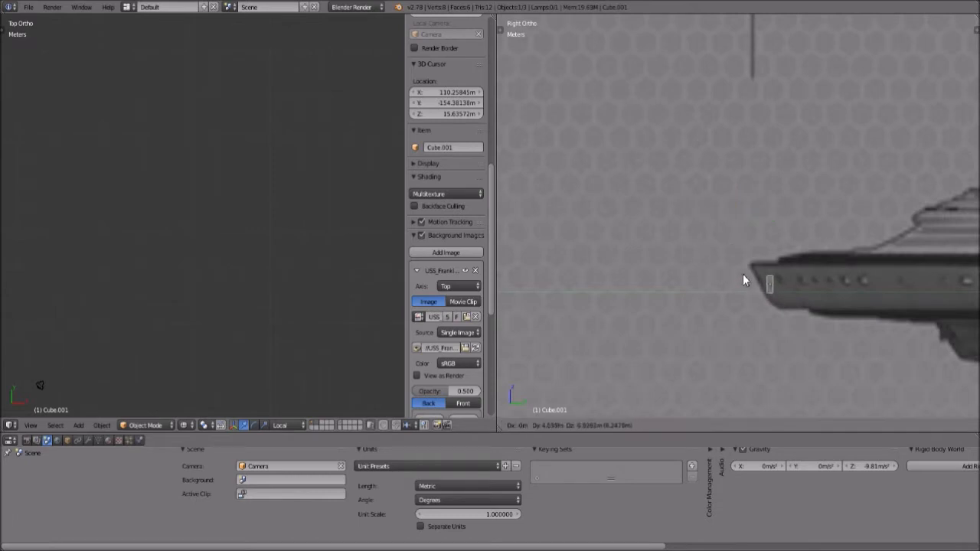
left_click(744, 273)
key("g")
left_click(746, 283)
- Move the cube over several parts of the saucer for scale comparison and back to just ahead of the bow
key("g")
left_click(809, 236)
key("g")
left_click(811, 239)
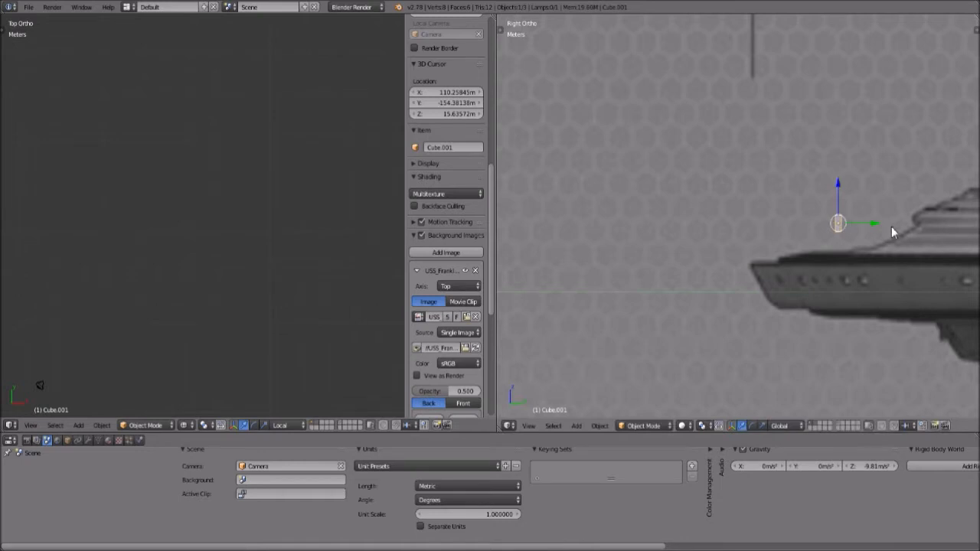
scroll(885, 226, "down", 5)
key("g")
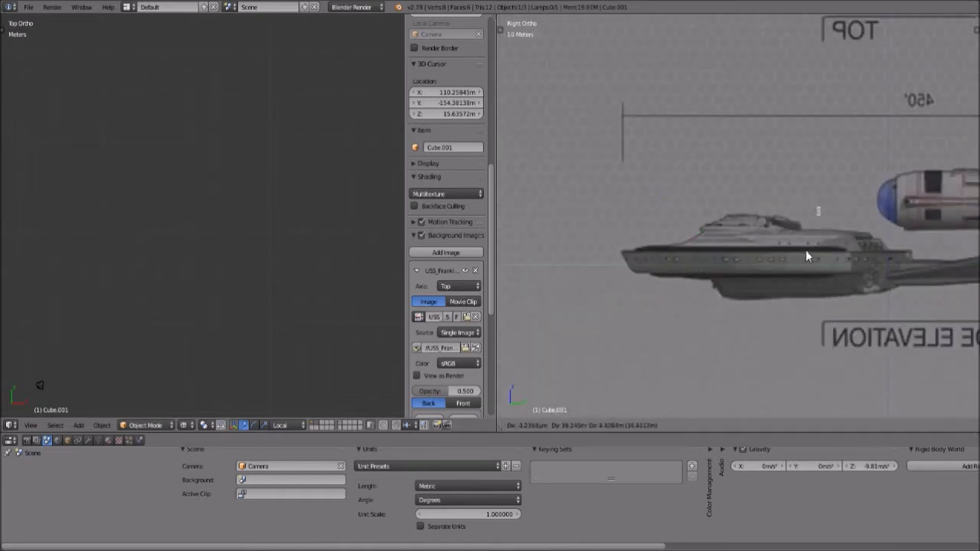
left_click(806, 249)
key("g")
left_click(803, 311)
key("g")
left_click(756, 278)
key("g")
left_click(625, 345)
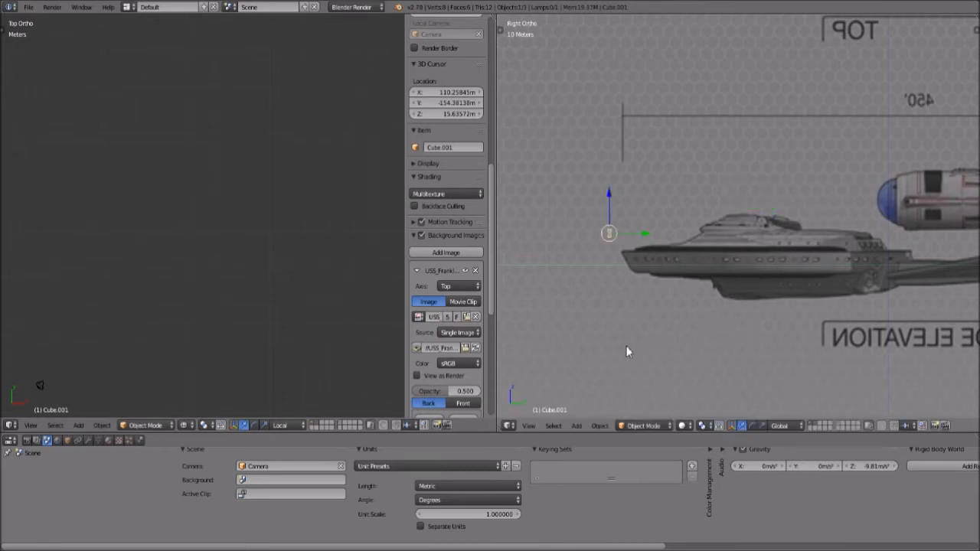
- Examine the cube's size against the ship drawings in the right and top views
scroll(643, 335, "down", 3)
scroll(689, 333, "up", 3)
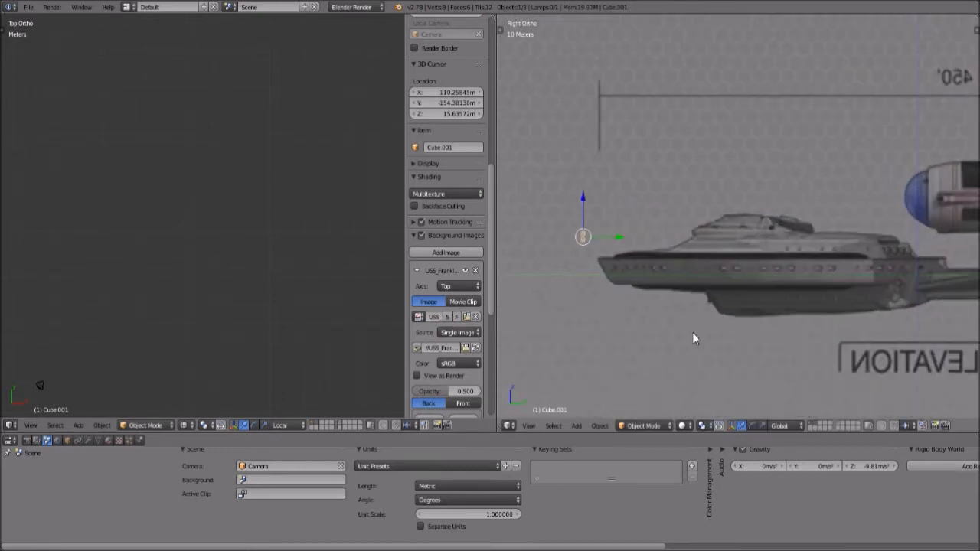
scroll(692, 332, "down", 2)
scroll(695, 334, "up", 2)
scroll(694, 334, "down", 2)
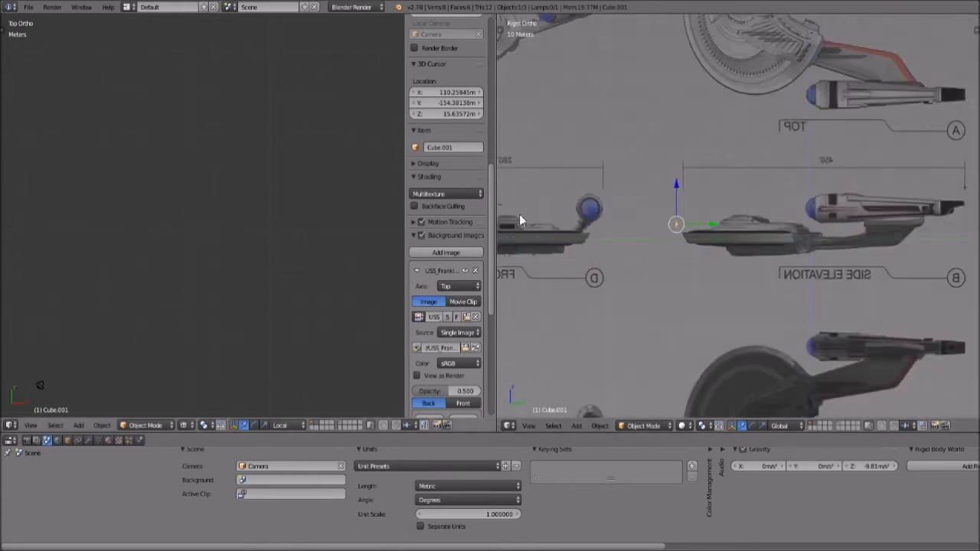
scroll(342, 289, "down", 3)
scroll(323, 286, "down", 5)
middle_click_drag(272, 305, 305, 222, "shift")
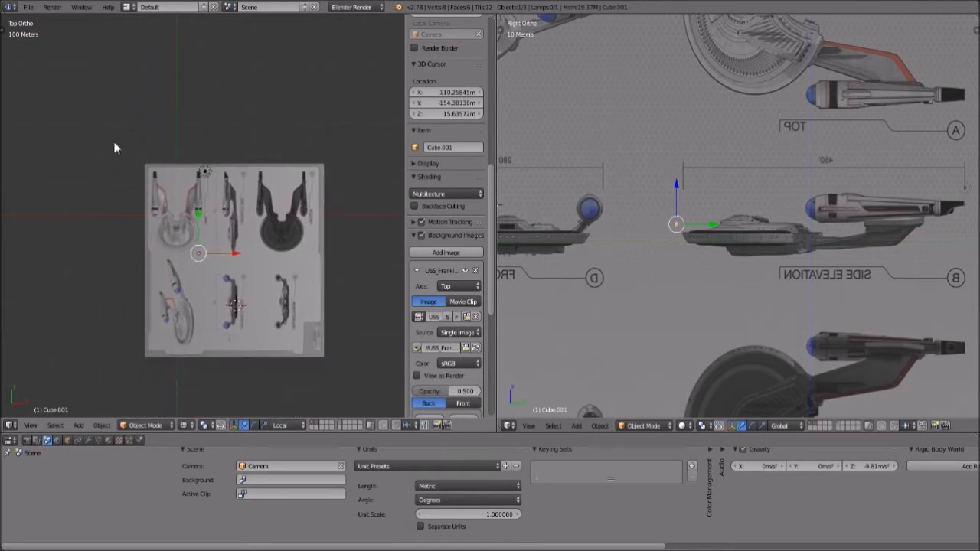
scroll(130, 258, "up", 10)
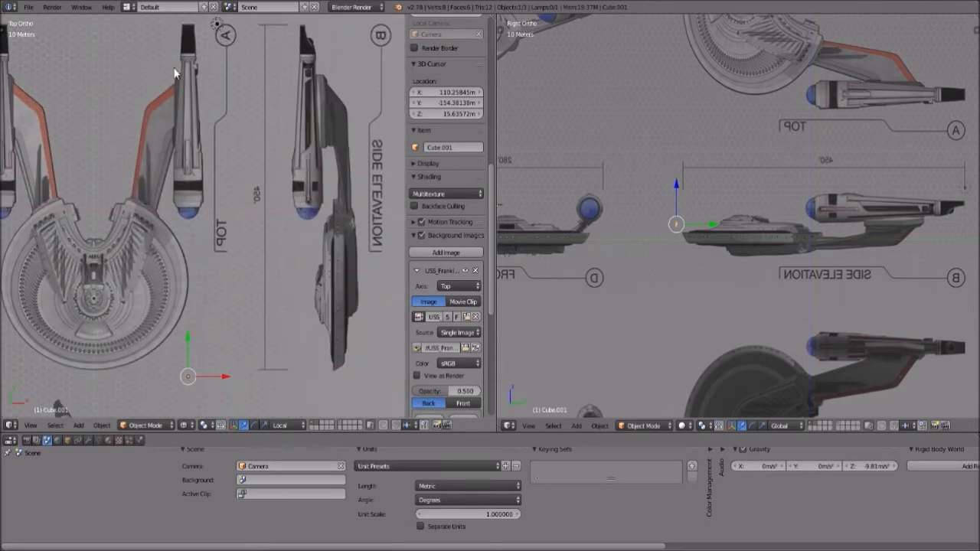
- Place the 3D cursor on the centreline at the saucer's rear notch in the top view and add a mesh circle there
scroll(176, 107, "down", 5)
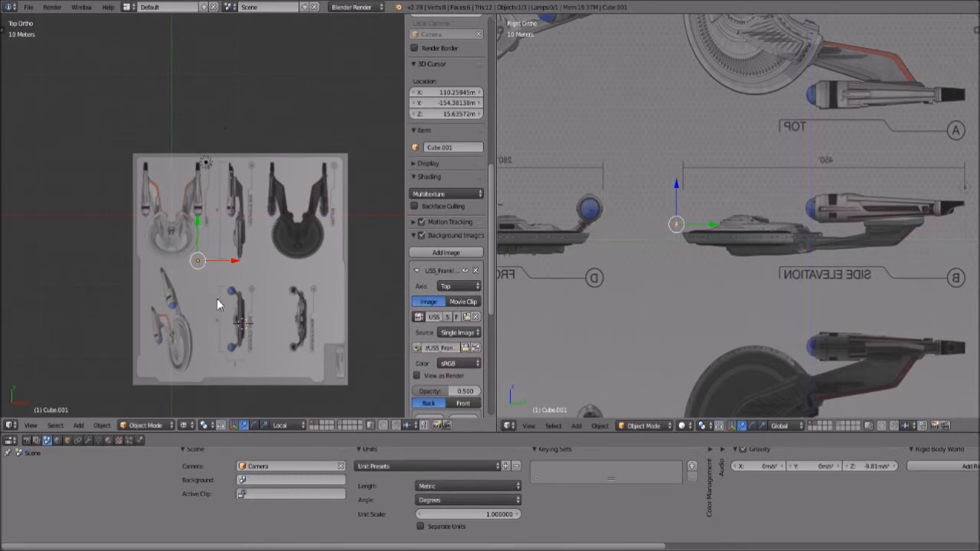
scroll(773, 306, "up", 3)
scroll(171, 280, "up", 8)
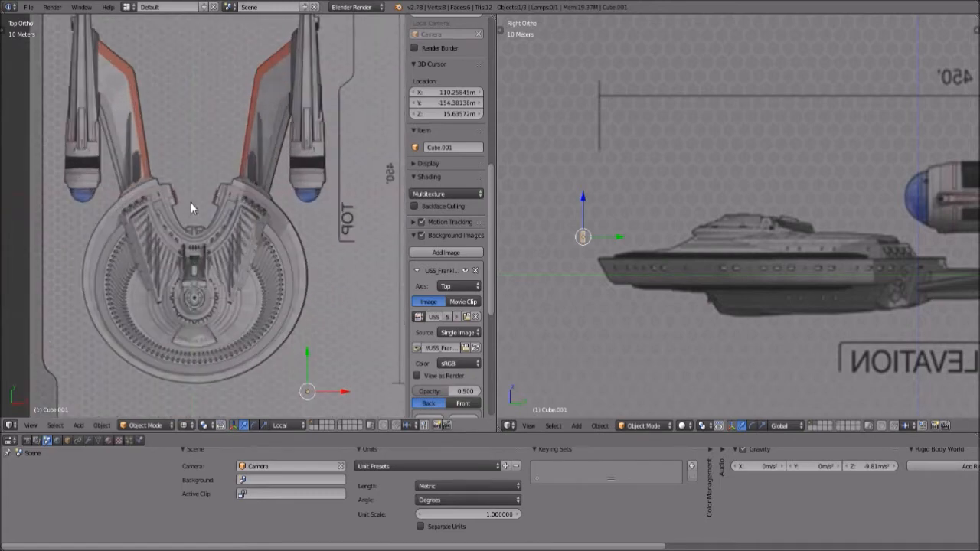
left_click(193, 194)
left_click(192, 222)
key("shift+a")
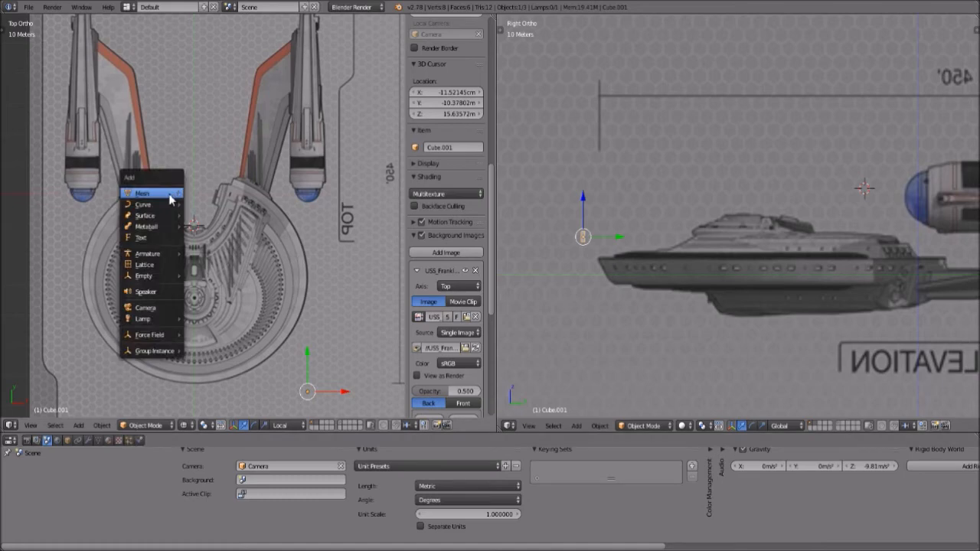
mouse_move(167, 196)
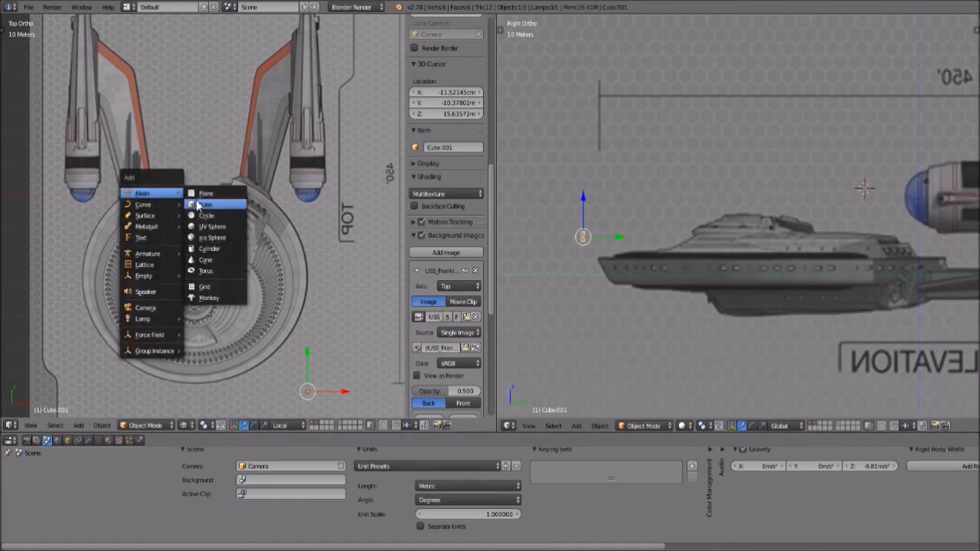
left_click(213, 221)
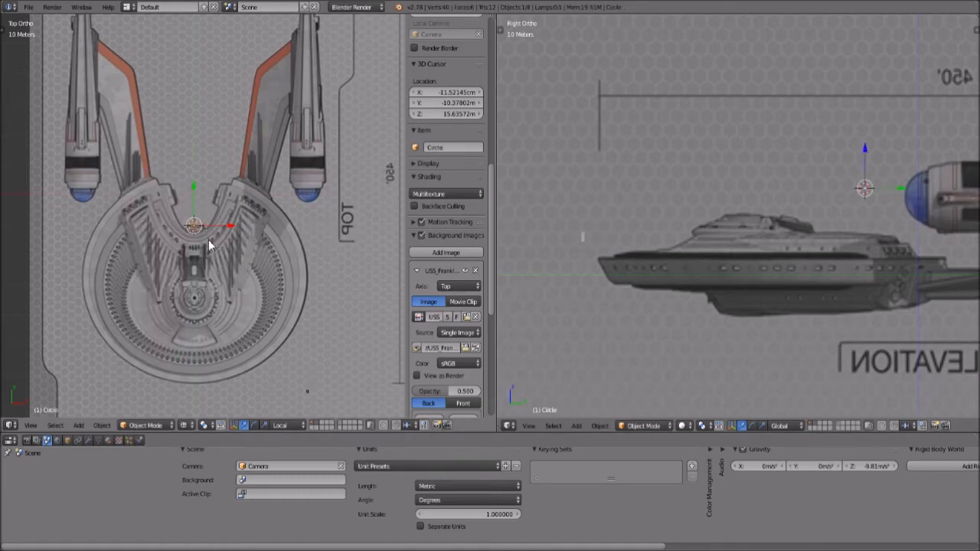
- Enlarge the circle to a scale of about 28.8 and move it forward over the middle of the saucer in the top view
key("s")
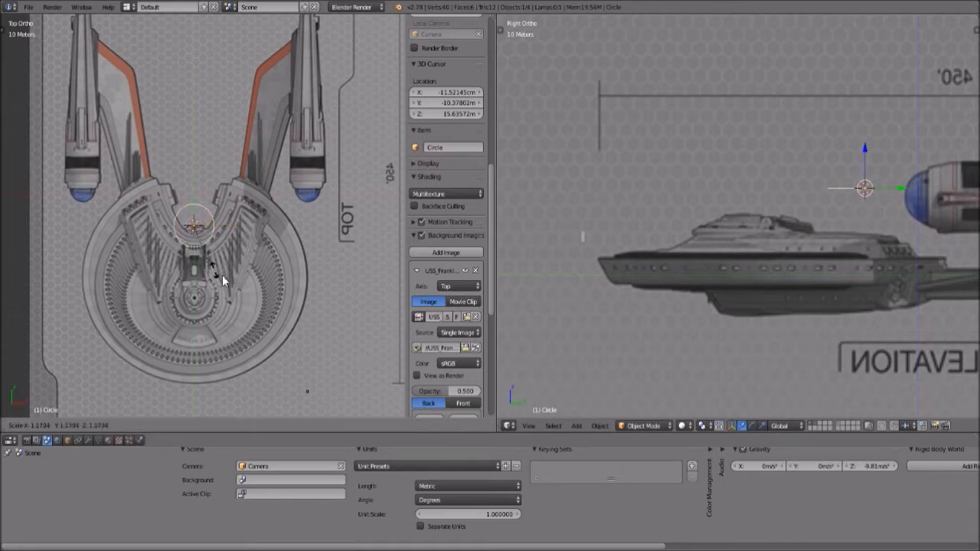
left_click(337, 322)
key("g")
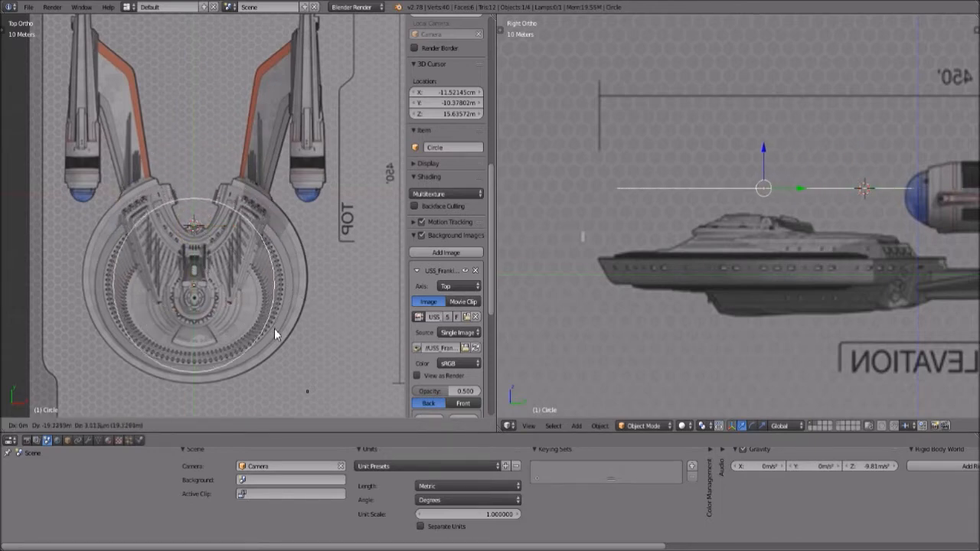
left_click(274, 330)
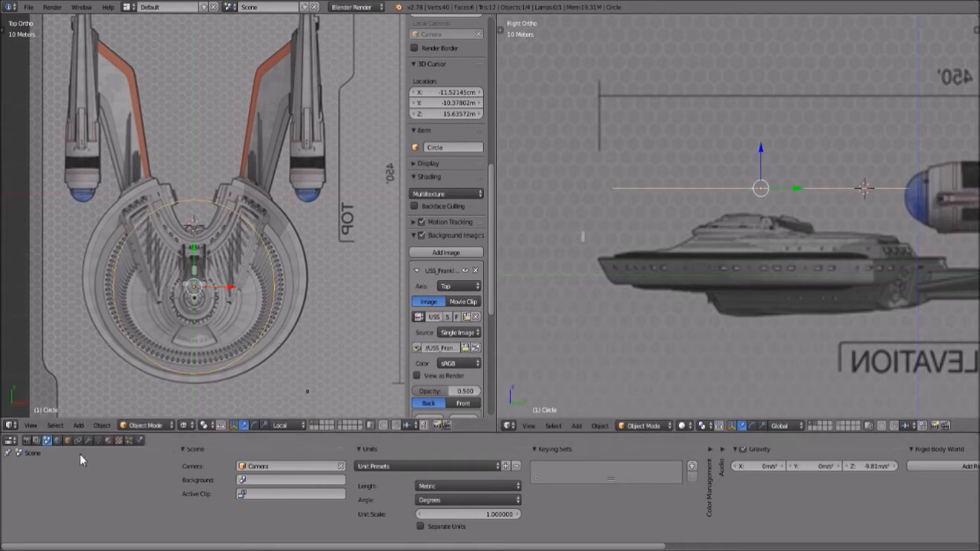
- Lower the circle onto the saucer's upper rim in the side elevation and recentre it over the saucer in the top view
middle_click_drag(258, 330, 253, 288, "shift")
key("g")
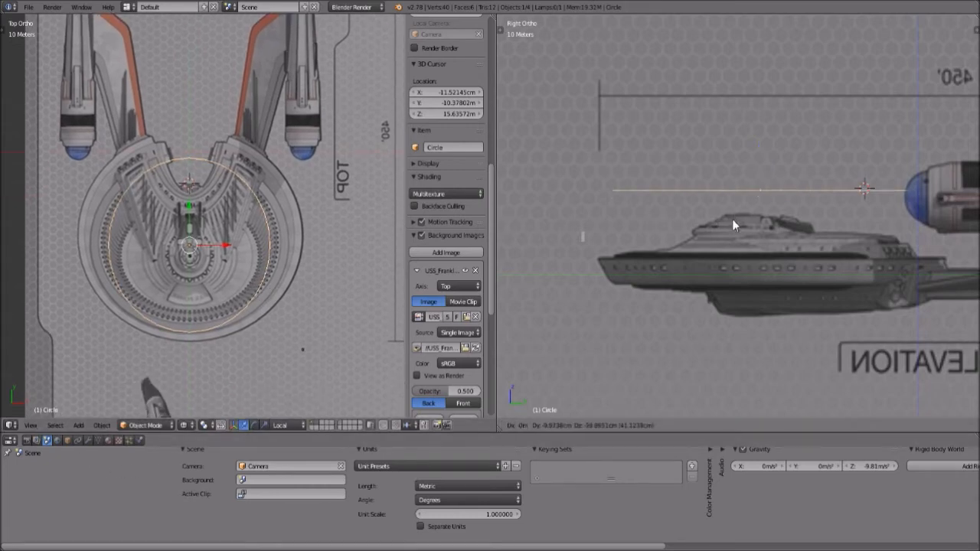
left_click(720, 284)
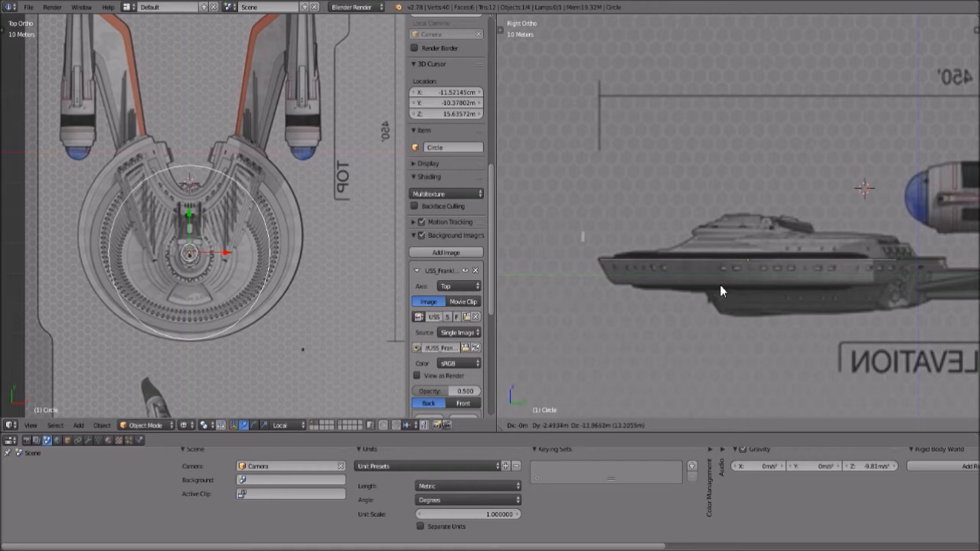
scroll(255, 302, "up", 1)
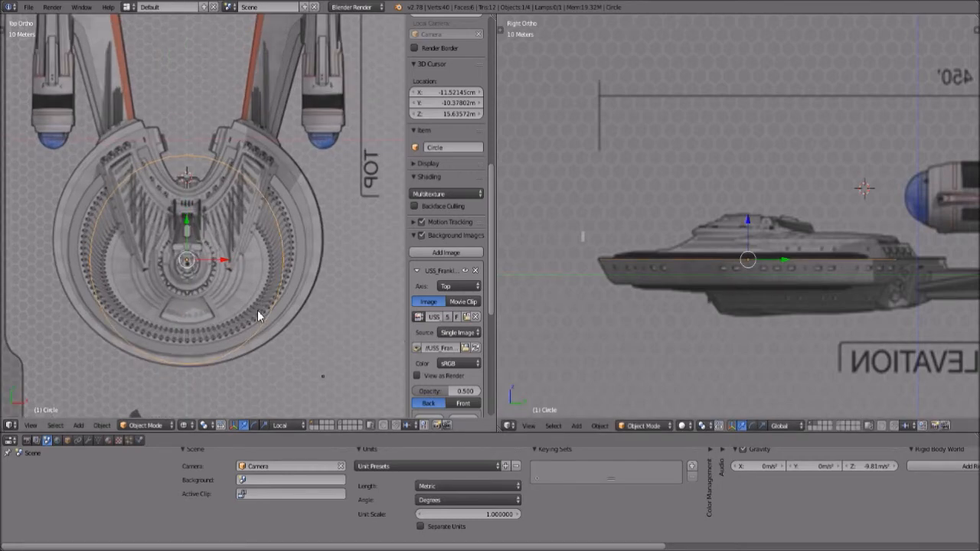
key("g")
left_click(260, 299)
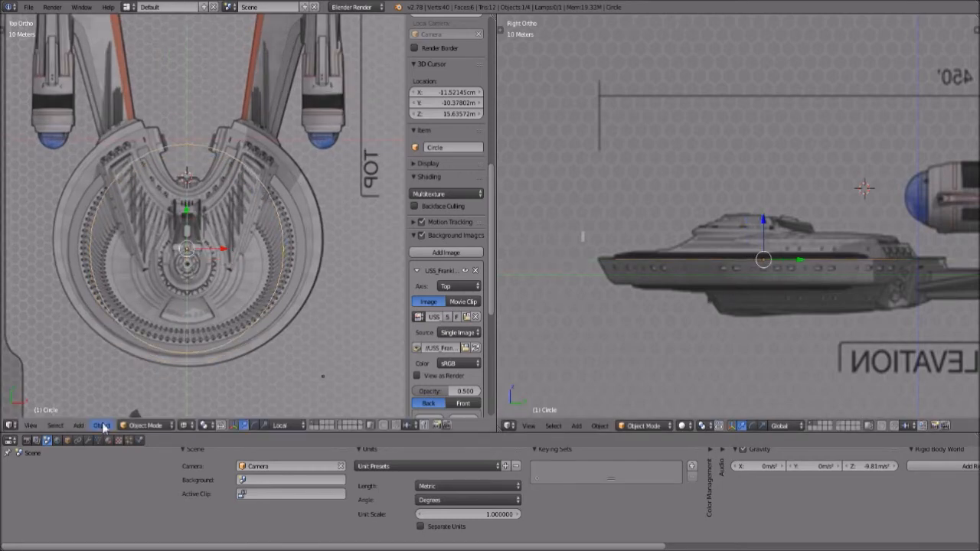
- Display the circle's object transform values and shift it along Y to about -29.47 m
left_click(68, 440)
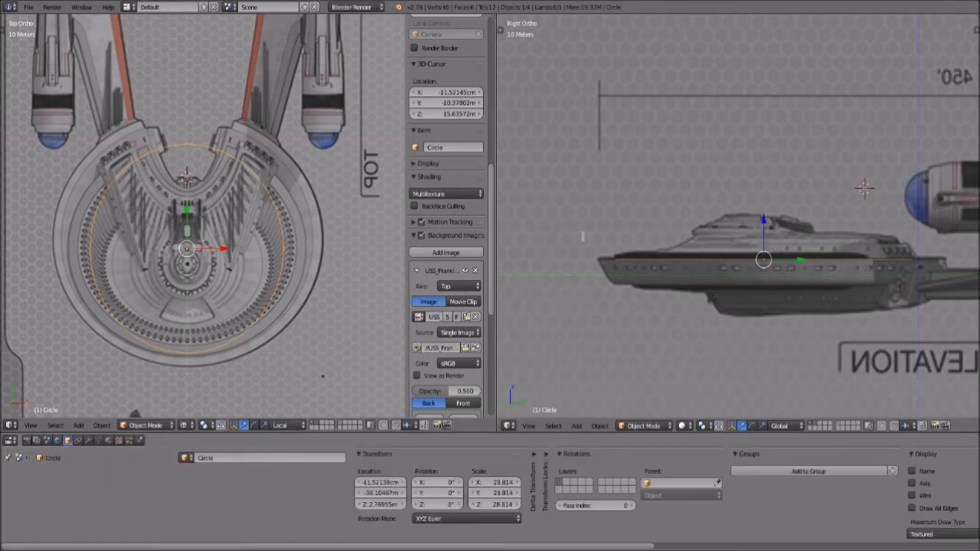
scroll(201, 291, "up", 2)
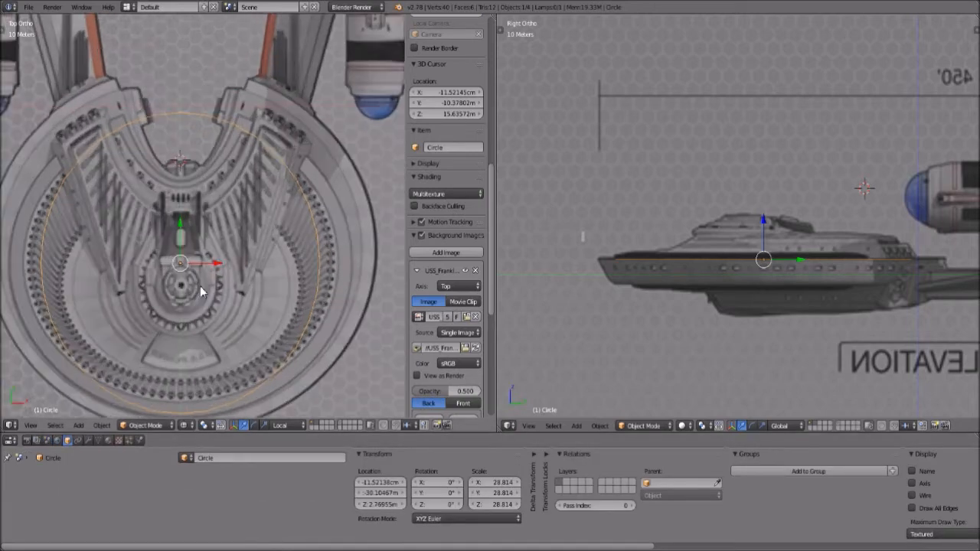
key("g")
key("y")
left_click(200, 288)
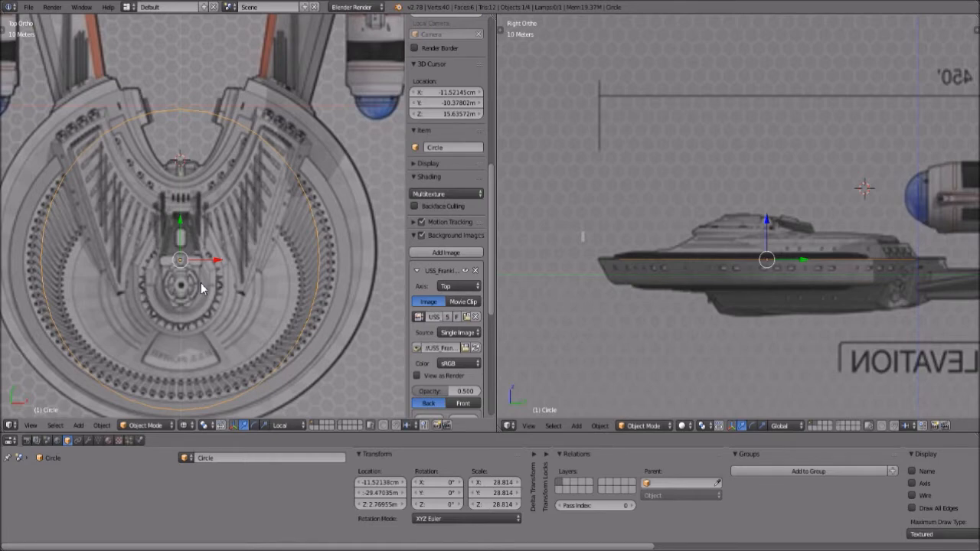
- Set the circle's X location to 0 m
scroll(215, 278, "down", 1)
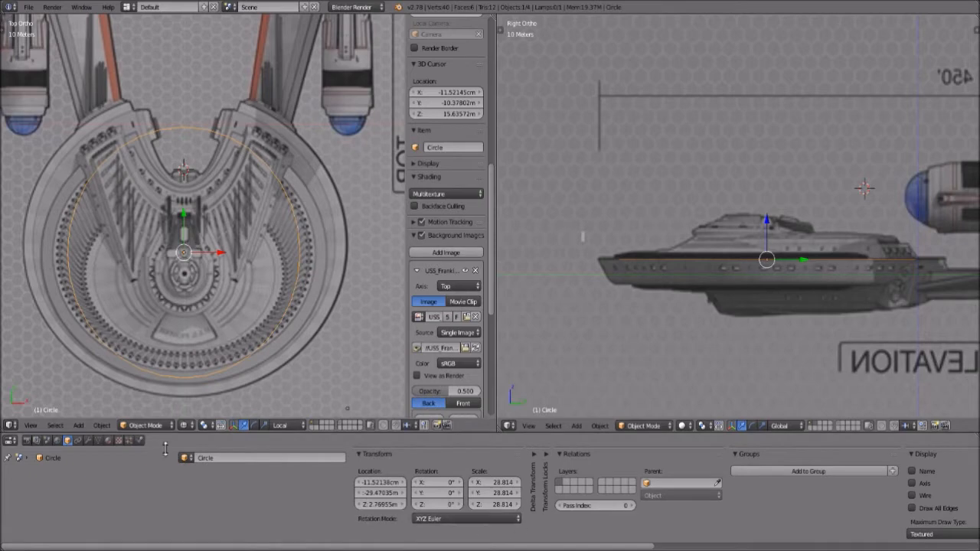
scroll(224, 288, "up", 1)
scroll(227, 291, "down", 1)
scroll(227, 295, "up", 1)
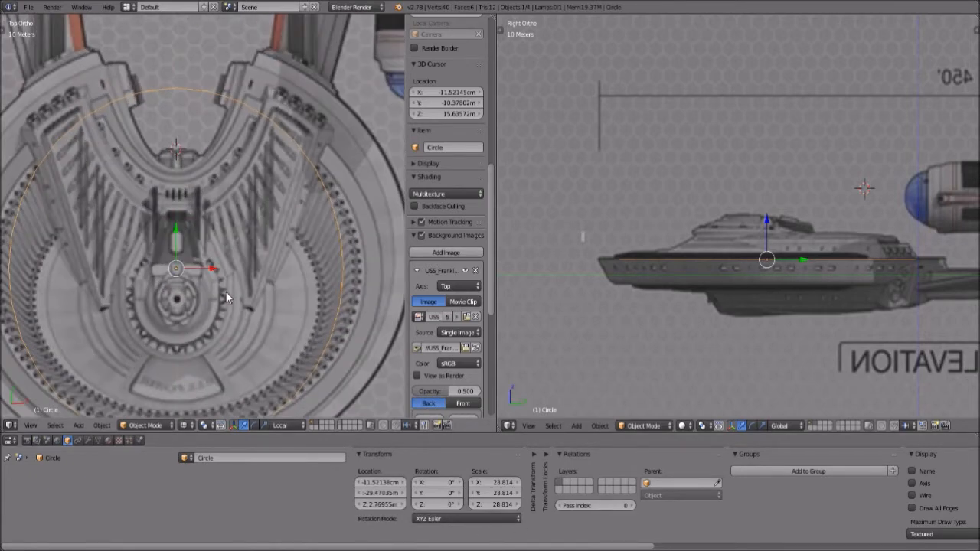
scroll(226, 297, "down", 1)
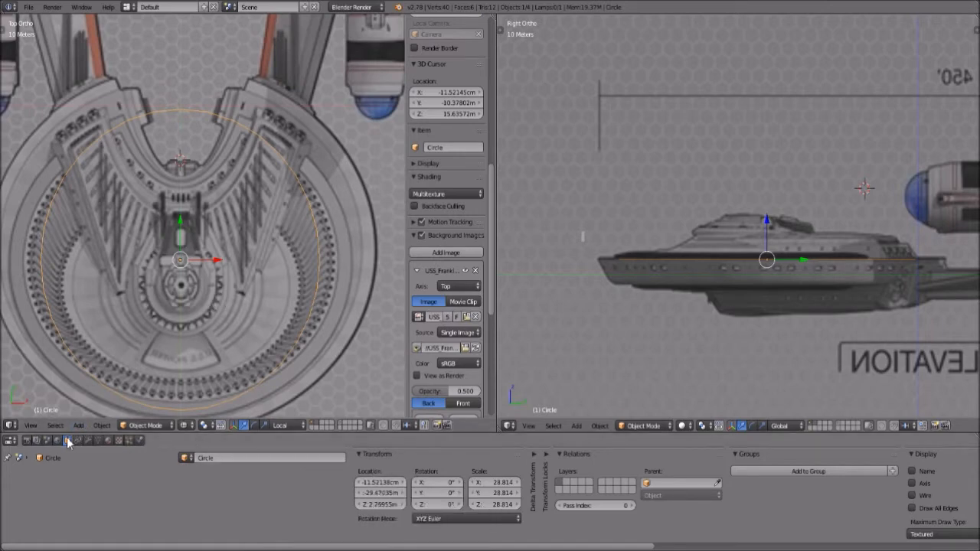
left_click(378, 483)
type("0")
key("Return")
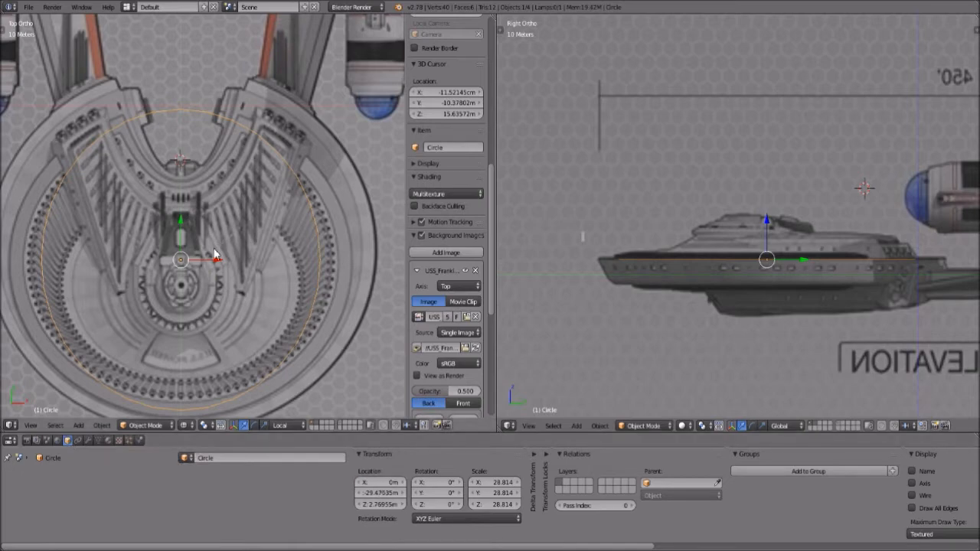
- Stretch the circle towards the saucer's outer edge, to a scale of about 39 in X and 31 in Y
key("s")
key("z")
key("x")
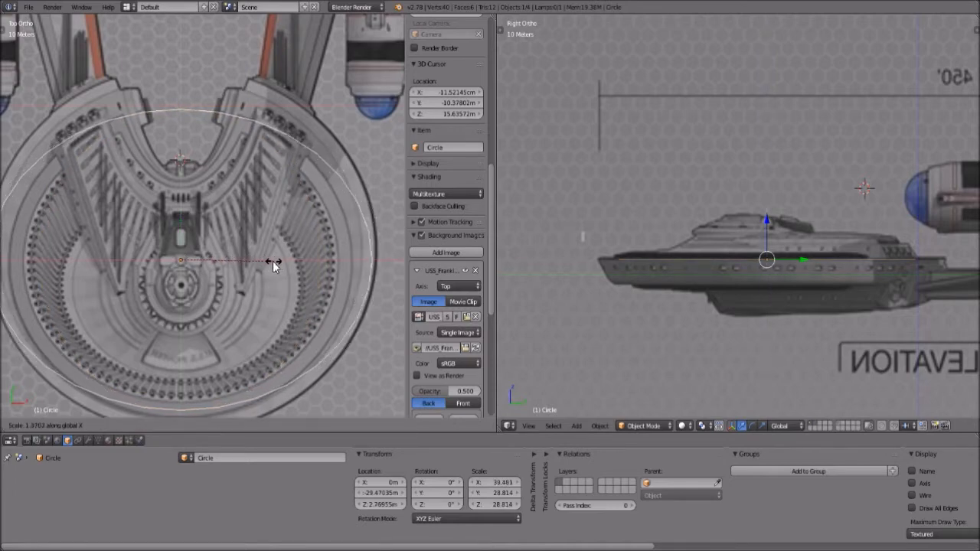
left_click(272, 262)
key("s")
key("y")
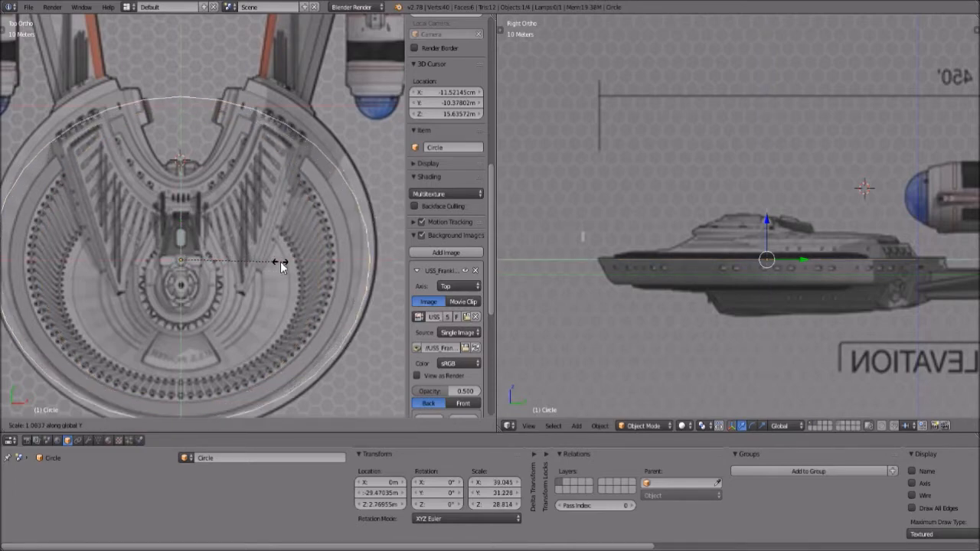
left_click(280, 262)
- Enlarge the circle further to a scale of about 33.05 in Y and 40.04 in X
middle_click_drag(276, 279, 263, 228, "shift")
scroll(264, 229, "down", 1)
key("s")
key("y")
left_click(268, 235)
key("s")
key("x")
left_click(270, 236)
- Move the circle along Y to about -27.57 m and fit it to the saucer's outline, scaled about 39.79 in X and 35.14 in Y
key("g")
key("y")
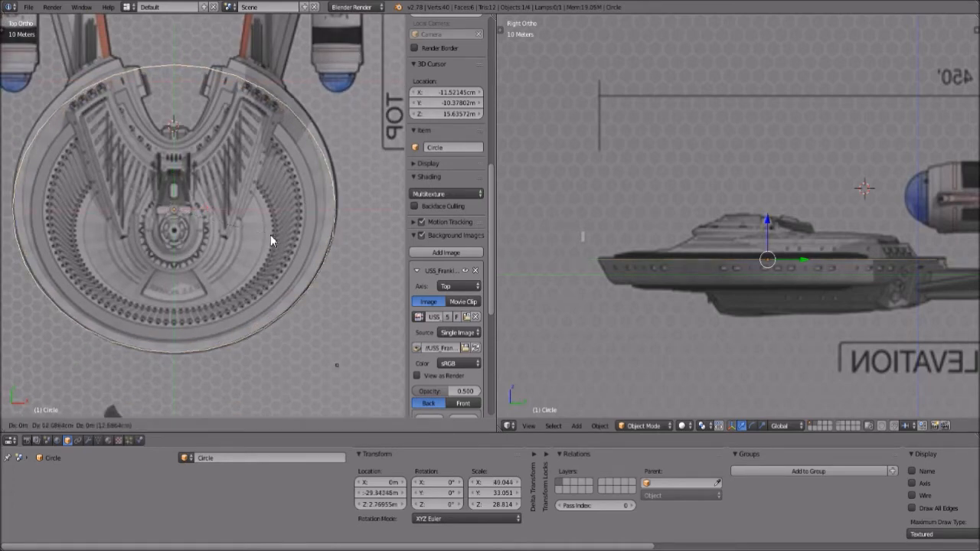
left_click(270, 236)
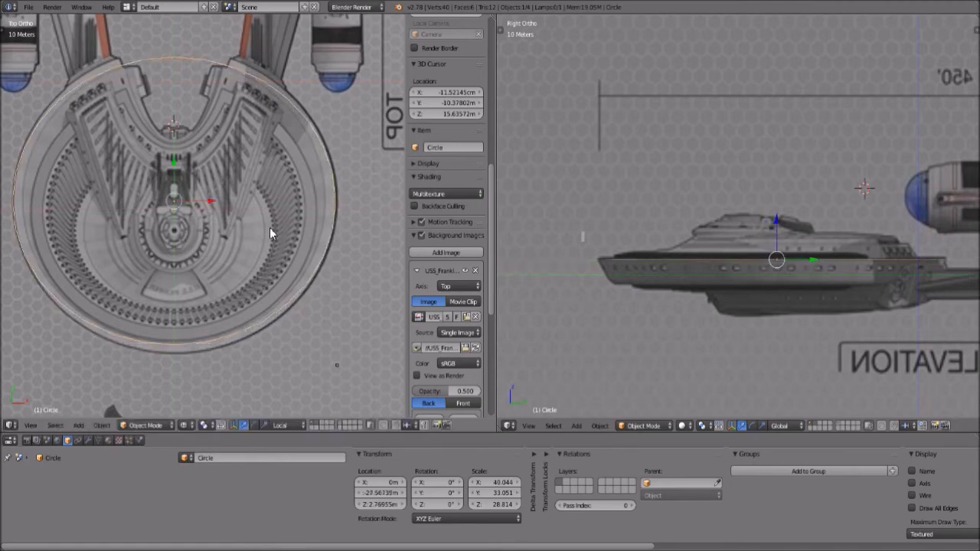
key("s")
key("x")
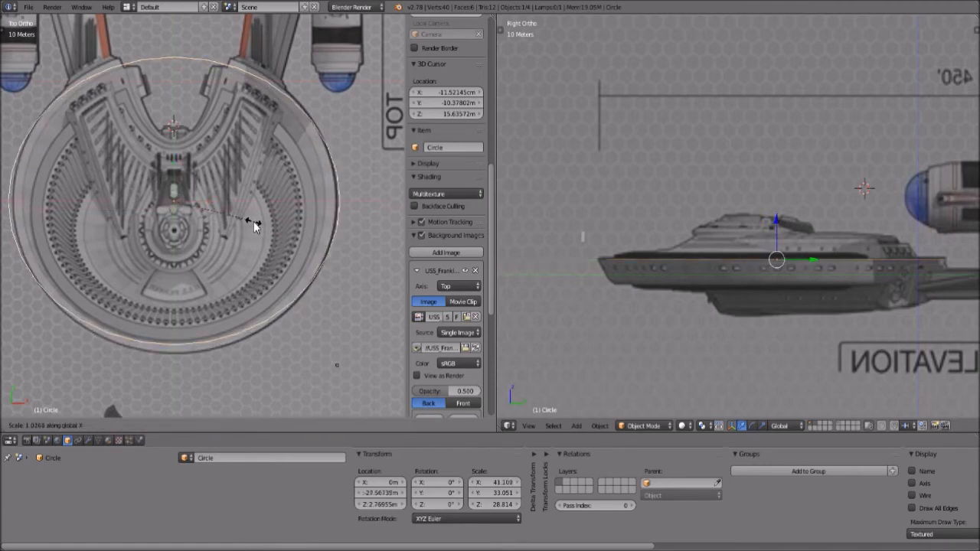
left_click(251, 223)
key("s")
key("y")
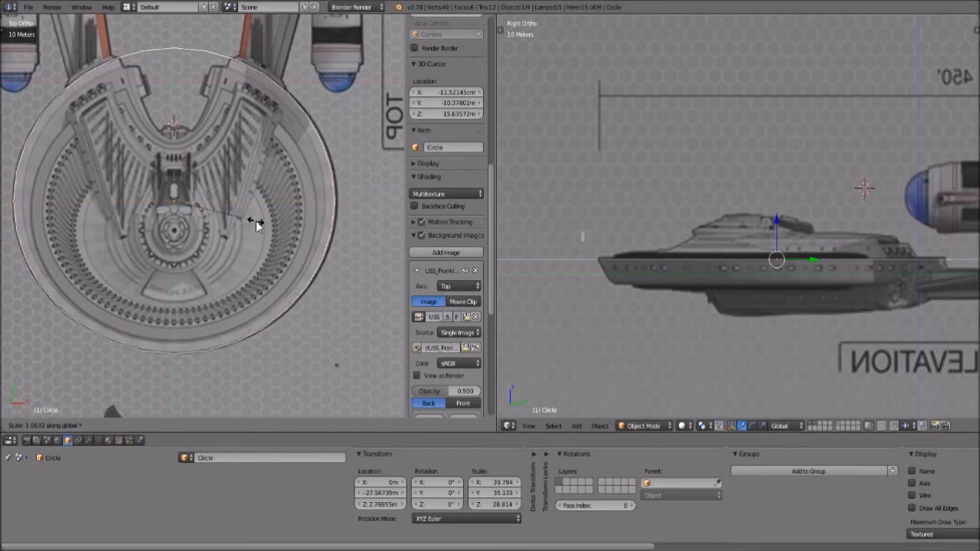
left_click(256, 220)
- Examine up close in the top view how the circle fits the saucer's outer edge
middle_click_drag(212, 191, 255, 245, "shift")
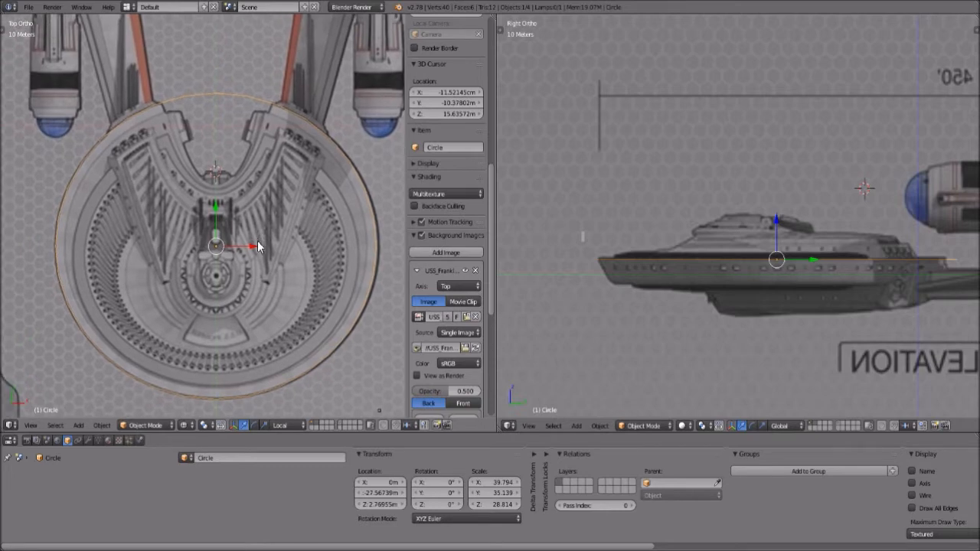
scroll(260, 268, "up", 4)
middle_click_drag(267, 301, 236, 167, "shift")
scroll(246, 297, "up", 1)
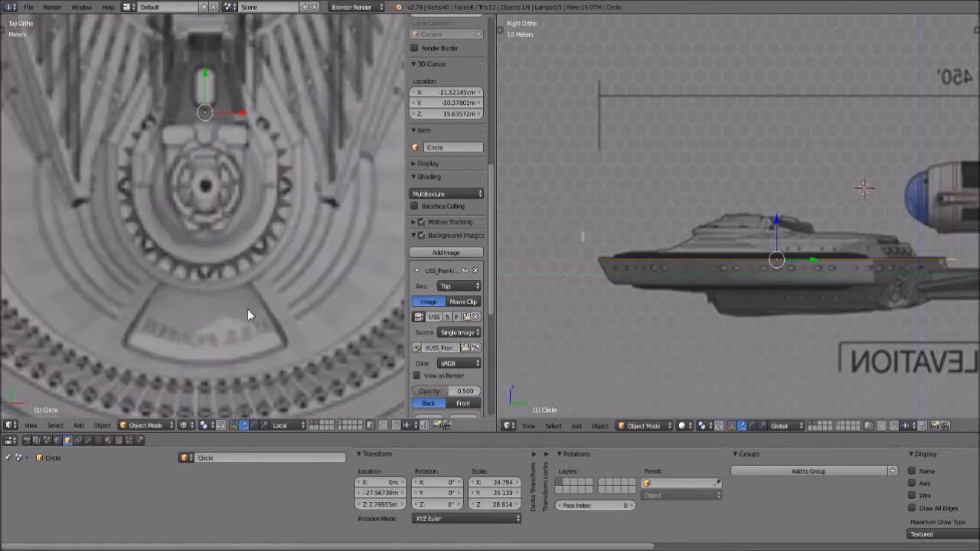
middle_click_drag(246, 287, 241, 235, "shift")
scroll(245, 291, "up", 2)
middle_click_drag(251, 345, 236, 240, "shift")
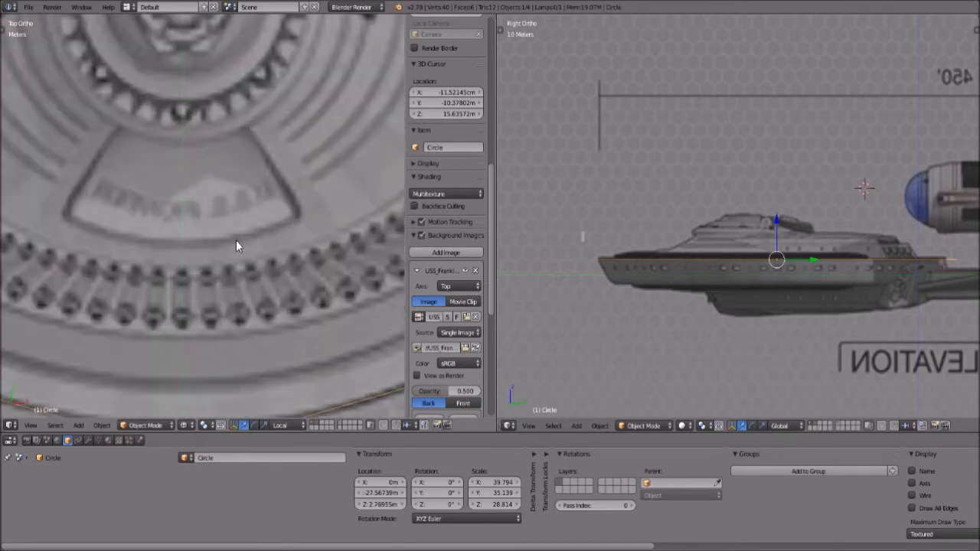
scroll(236, 240, "down", 3)
scroll(237, 241, "down", 2)
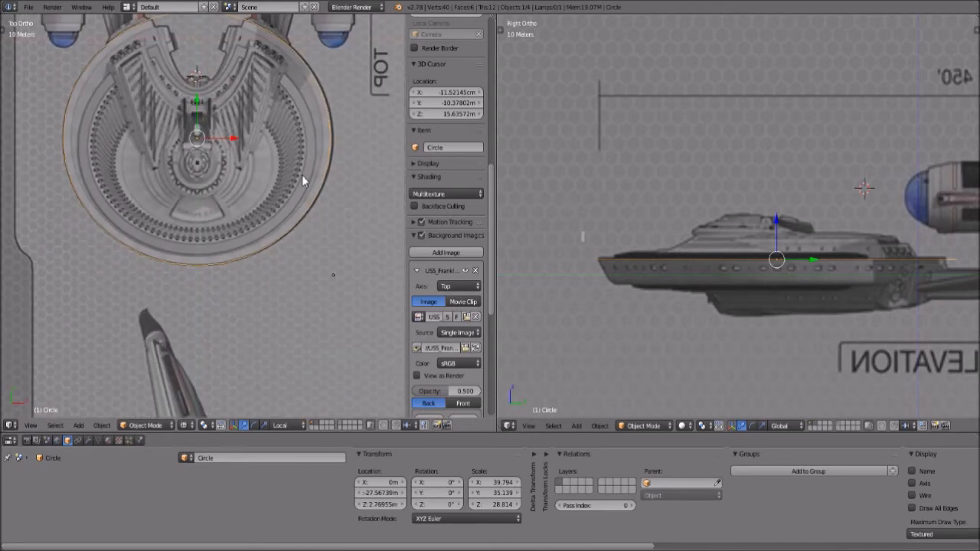
middle_click_drag(272, 96, 249, 111, "shift")
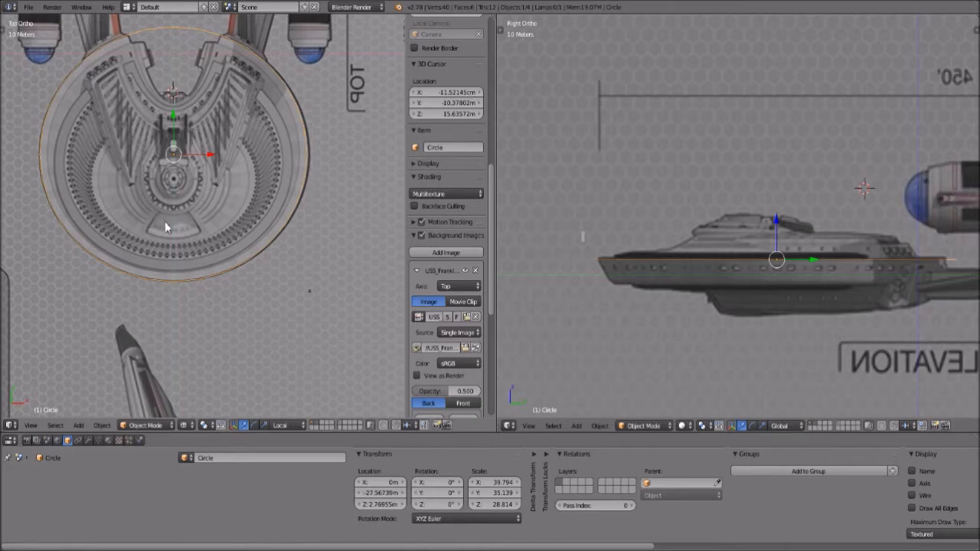
- Raise the circle along Z to about 3 m to match the top edge of the saucer's rim in the side elevation
scroll(769, 315, "up", 1)
scroll(749, 337, "up", 2)
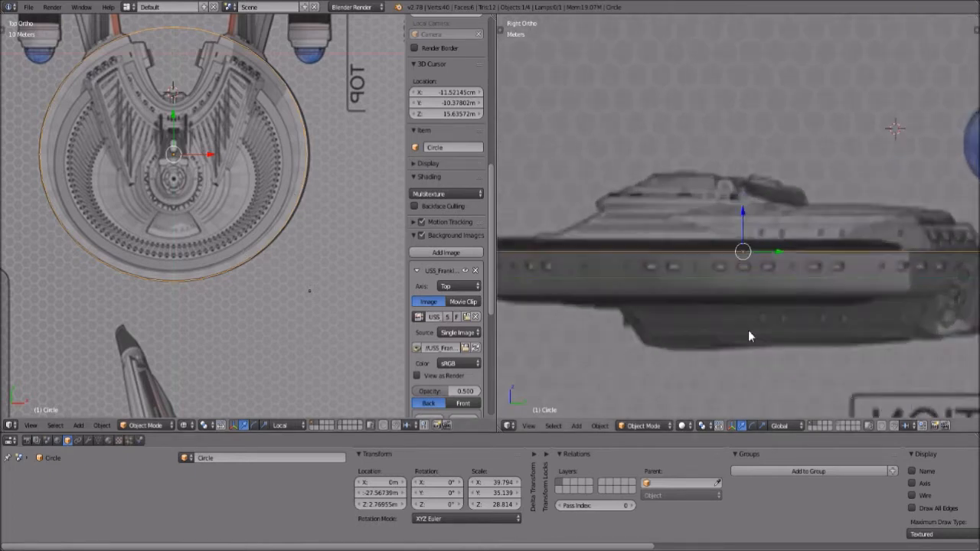
scroll(794, 331, "up", 2)
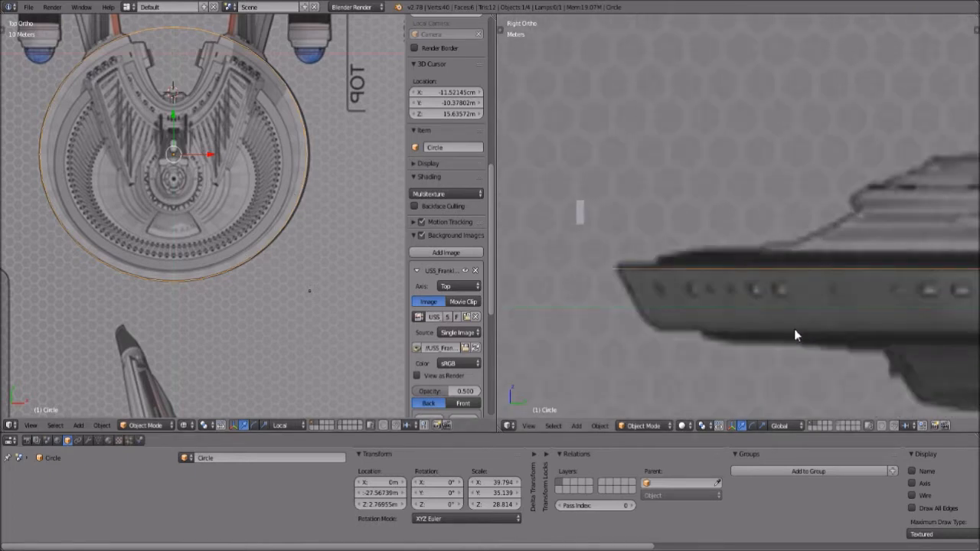
key("g")
key("z")
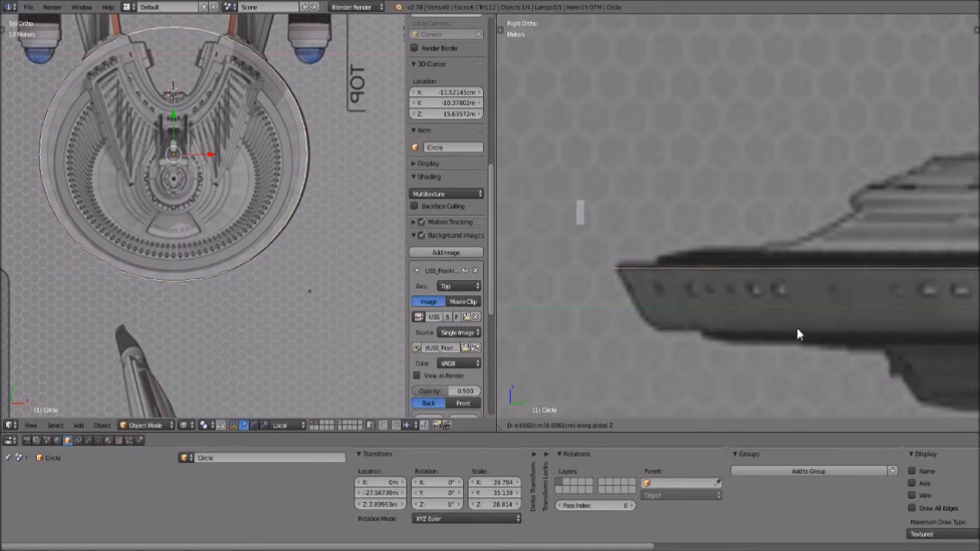
left_click(797, 327)
scroll(799, 327, "down", 7)
middle_click_drag(912, 285, 766, 298, "shift")
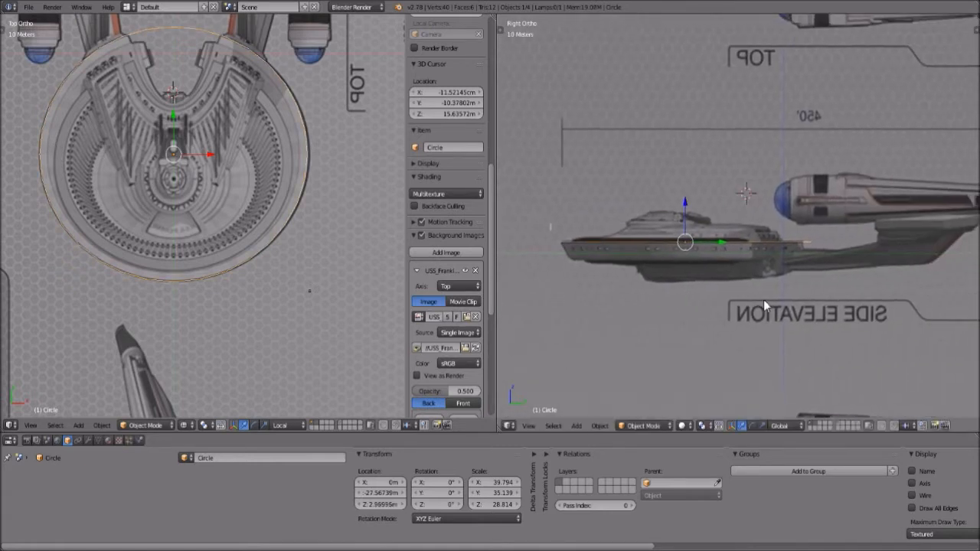
scroll(852, 328, "up", 6)
scroll(735, 294, "down", 2)
scroll(800, 236, "down", 3)
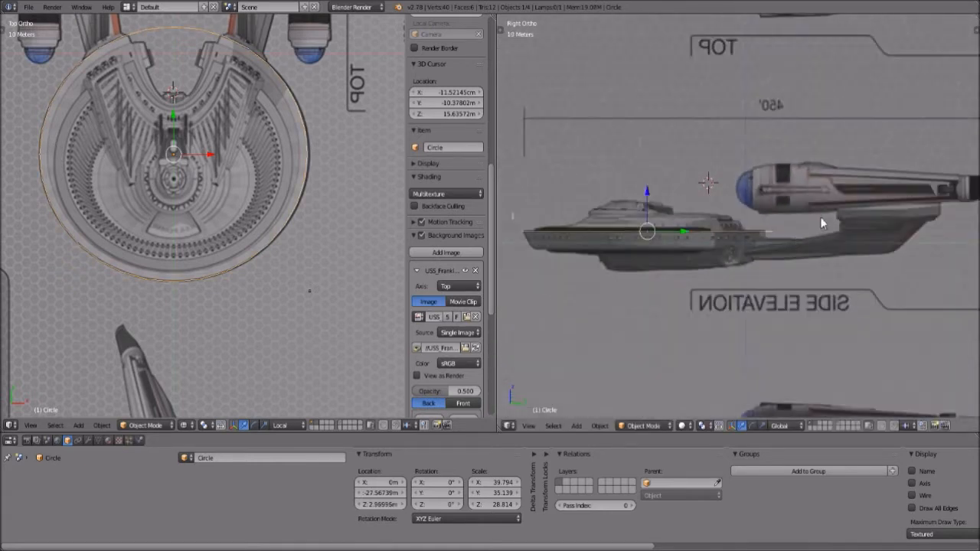
- Show the side view's background image settings, collapse the Front and Back images and expand the Right image
key("n")
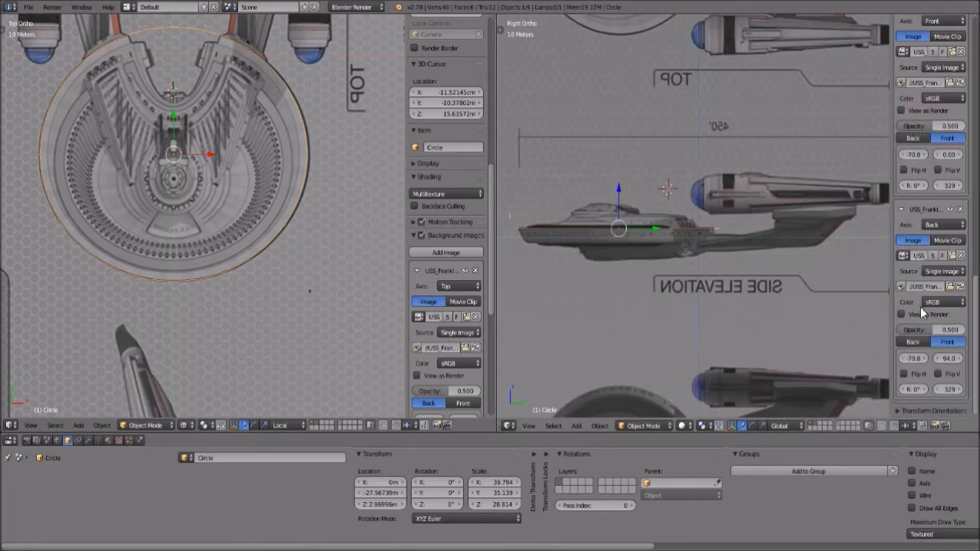
scroll(923, 313, "up", 5)
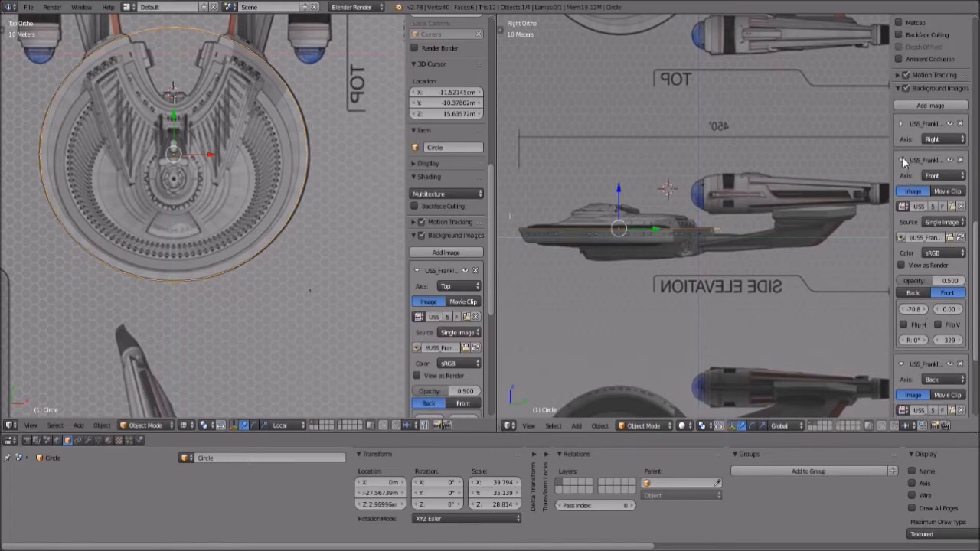
left_click(902, 159)
left_click(901, 197)
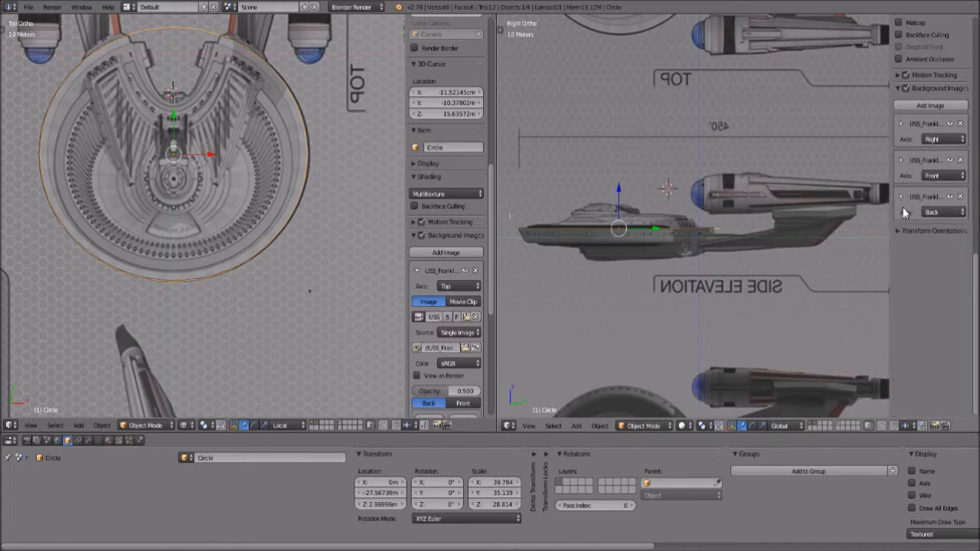
left_click(901, 123)
- Set the Right background image's X offset to about -76.9, aligning the saucer's front tip with the circle's edge
left_click(924, 278)
left_click(924, 277)
left_click(923, 279)
left_click(922, 279)
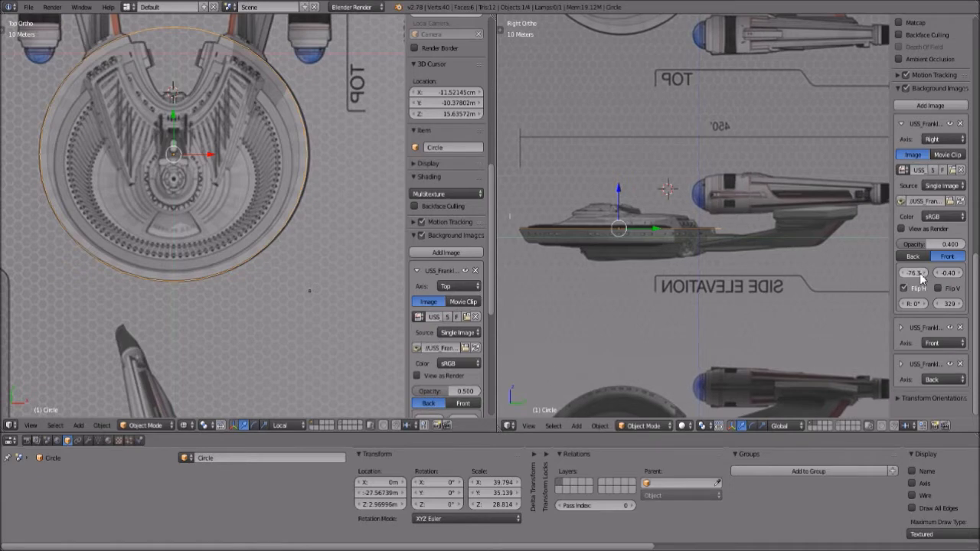
scroll(643, 284, "up", 7)
scroll(222, 316, "up", 2)
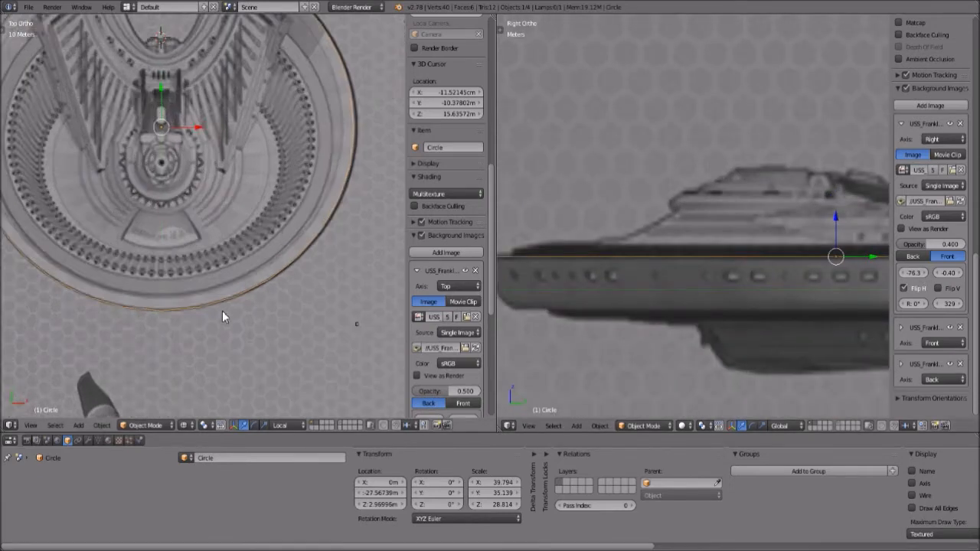
scroll(222, 317, "up", 2)
scroll(656, 296, "up", 4)
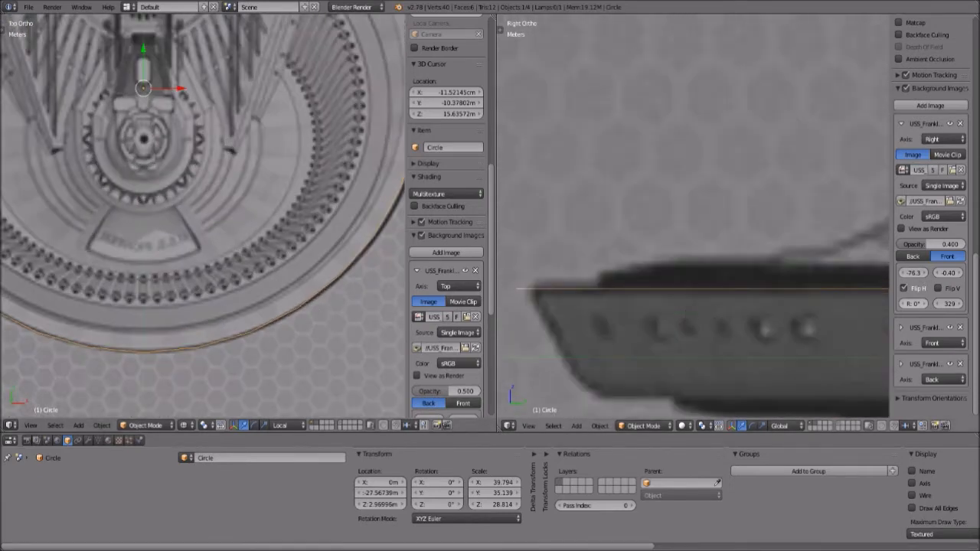
left_click(928, 276)
mouse_move(908, 276)
left_mouse_down()
mouse_move(886, 276)
mouse_move(924, 278)
left_mouse_up()
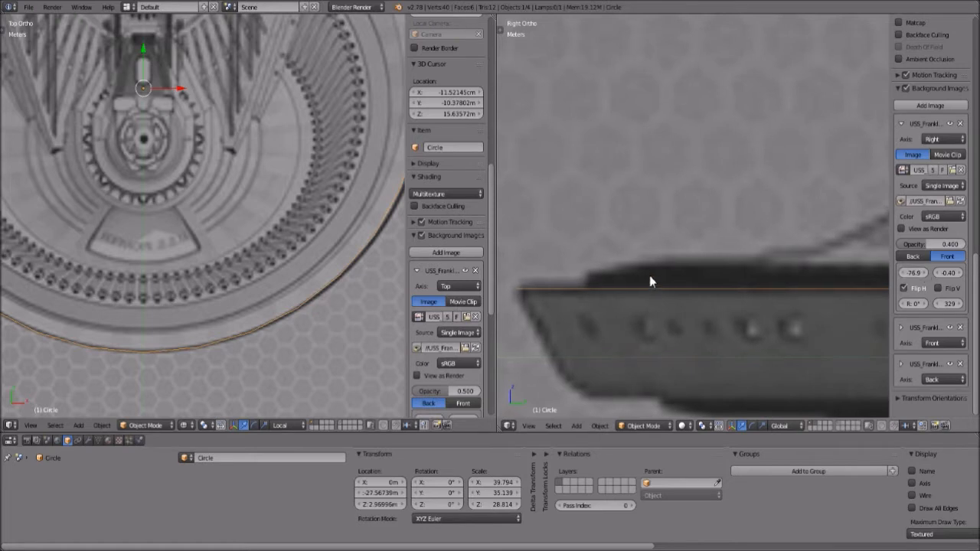
scroll(649, 275, "down", 4)
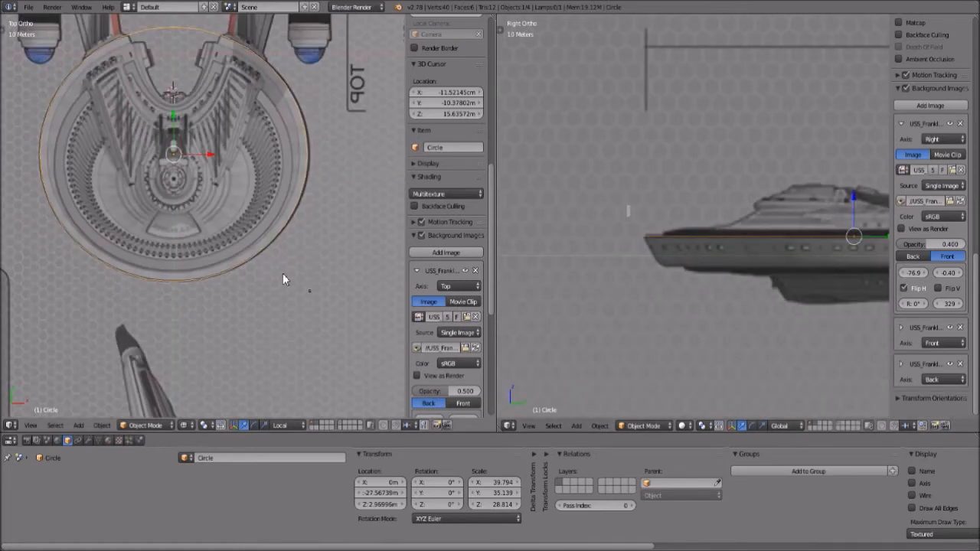
- In Edit Mode, extrude the whole circle inward in the top view, scaled to about 0.9, to form the saucer's rim
scroll(287, 283, "up", 1)
scroll(295, 245, "up", 1)
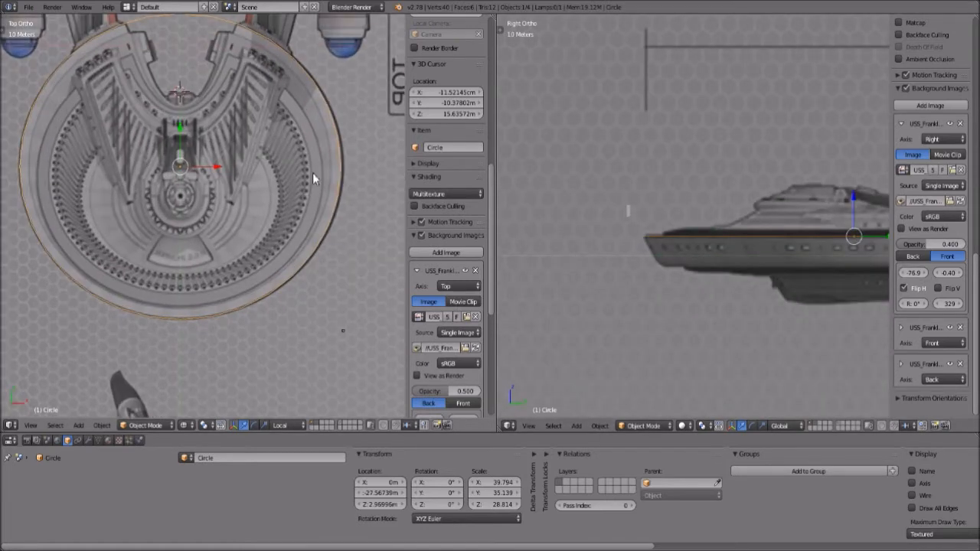
scroll(291, 191, "up", 1)
scroll(261, 212, "up", 1)
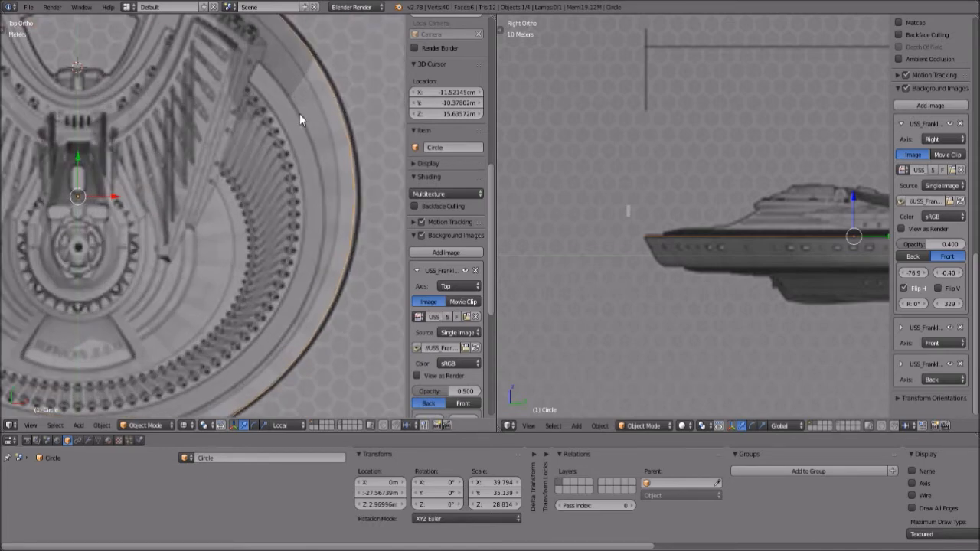
left_click(147, 425)
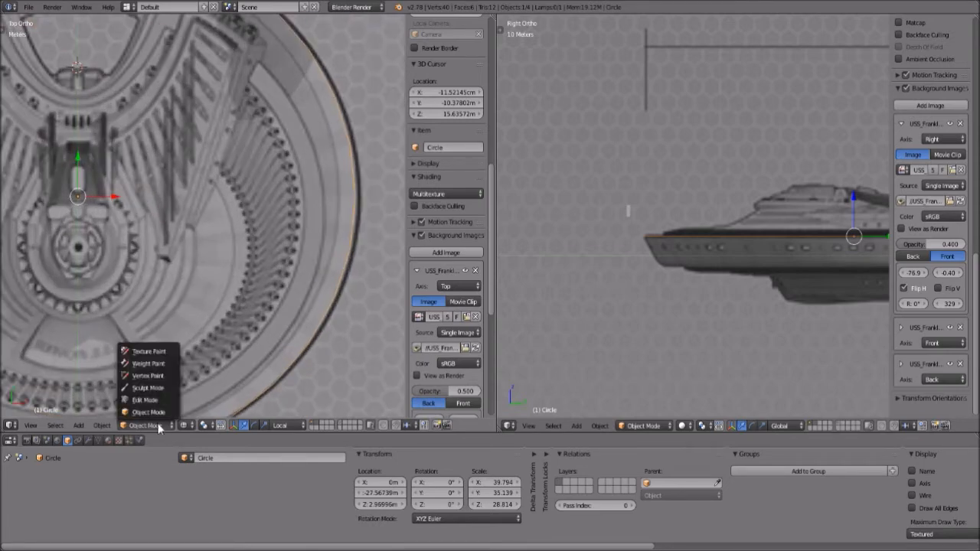
left_click(146, 402)
key("a")
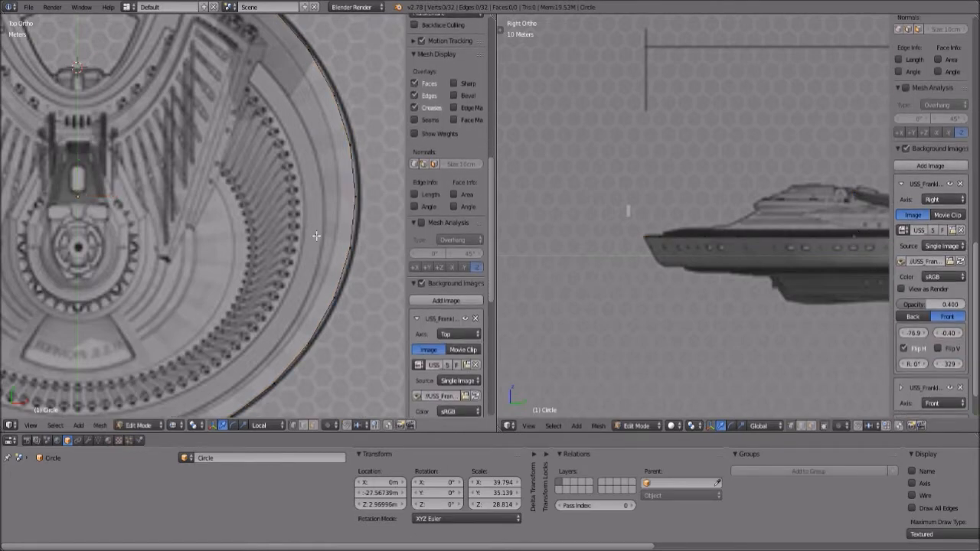
key("e")
key("s")
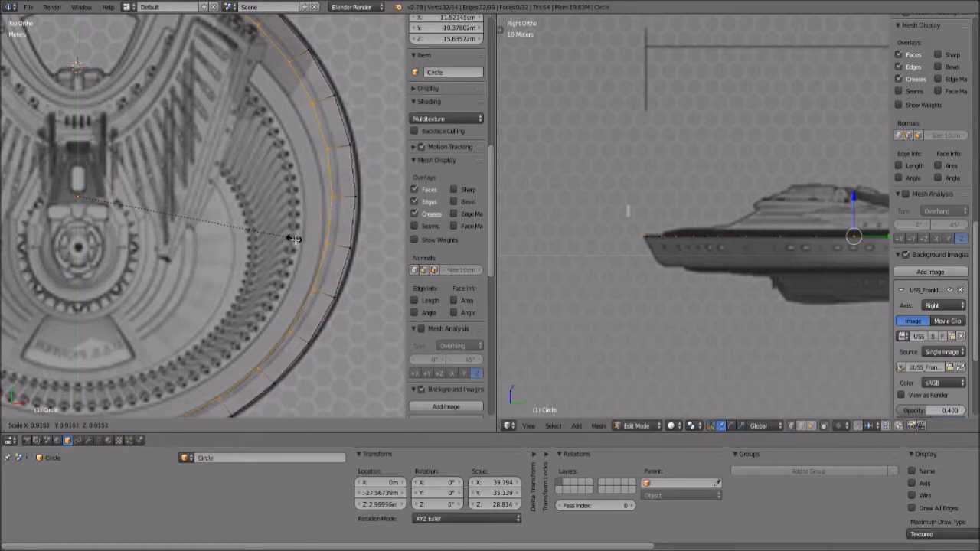
left_click(283, 244)
scroll(282, 244, "down", 3)
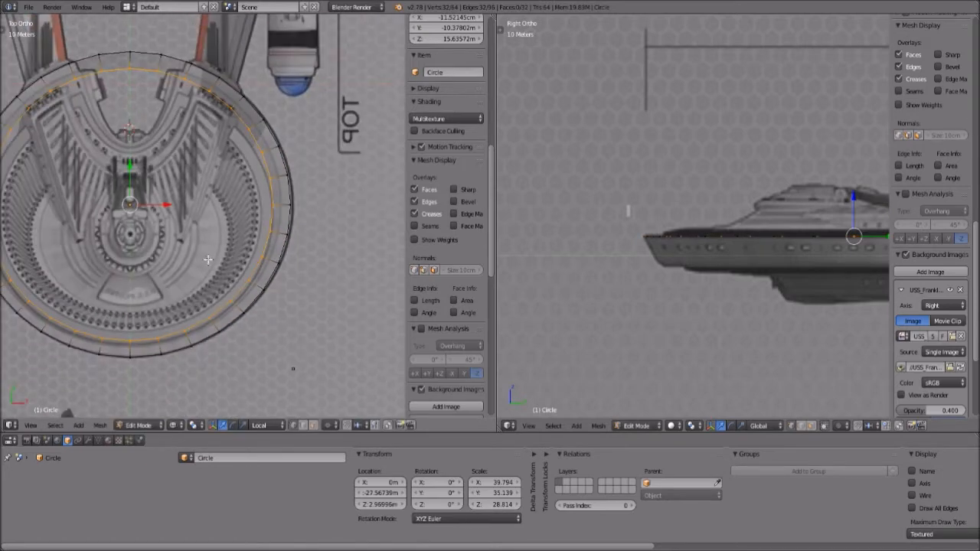
- Shift the inner ring along Y and scale it to about 0.955 in Y to follow the rim's inner line
middle_click_drag(235, 138, 269, 112, "shift")
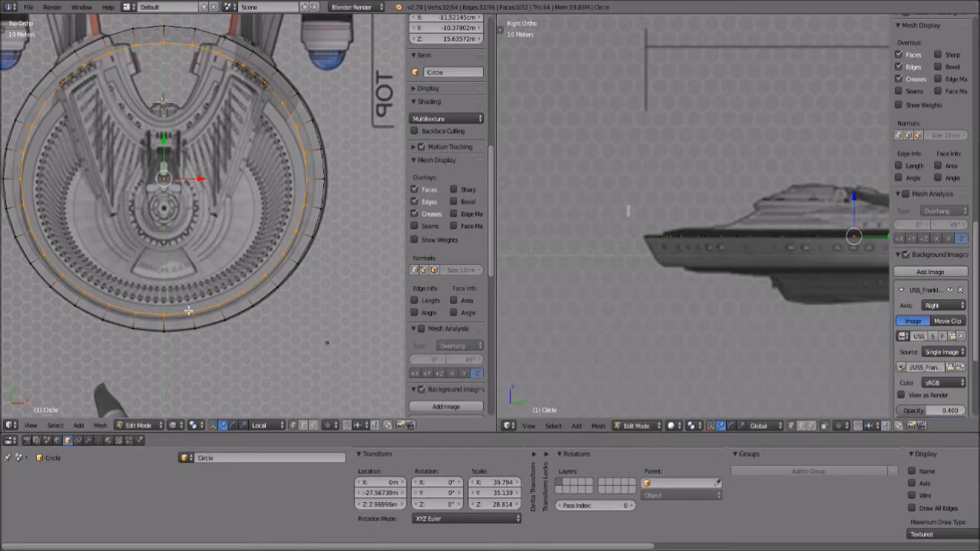
key("g")
key("y")
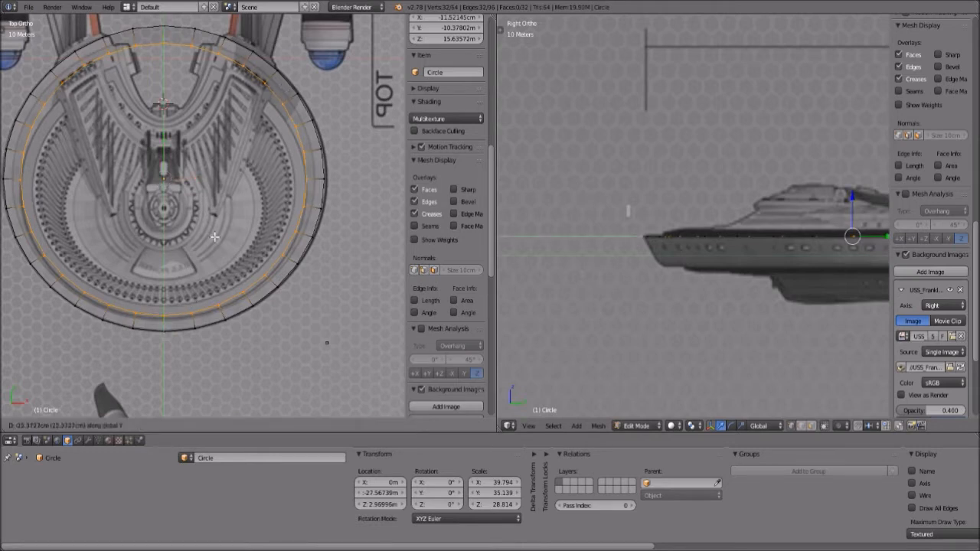
left_click(213, 239)
key("s")
key("y")
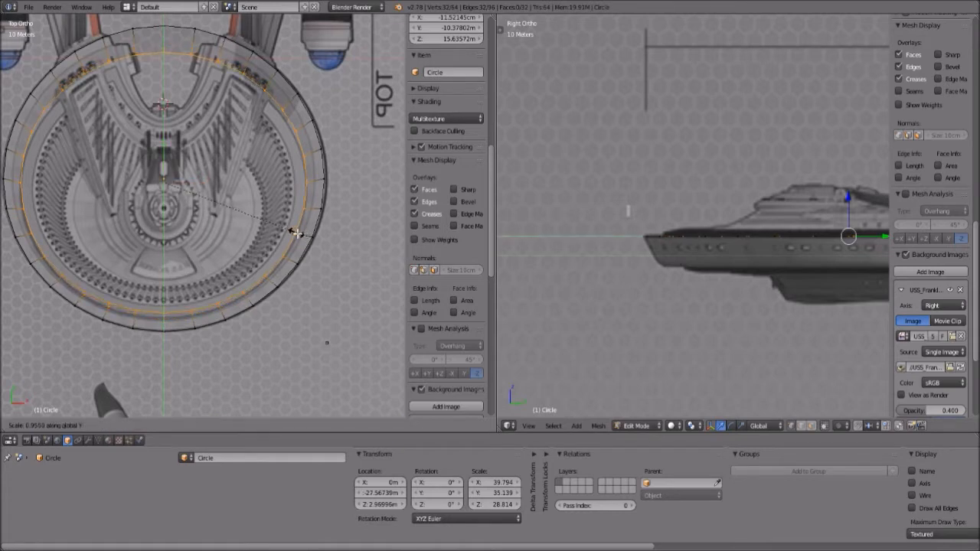
left_click(297, 234)
key("g")
key("y")
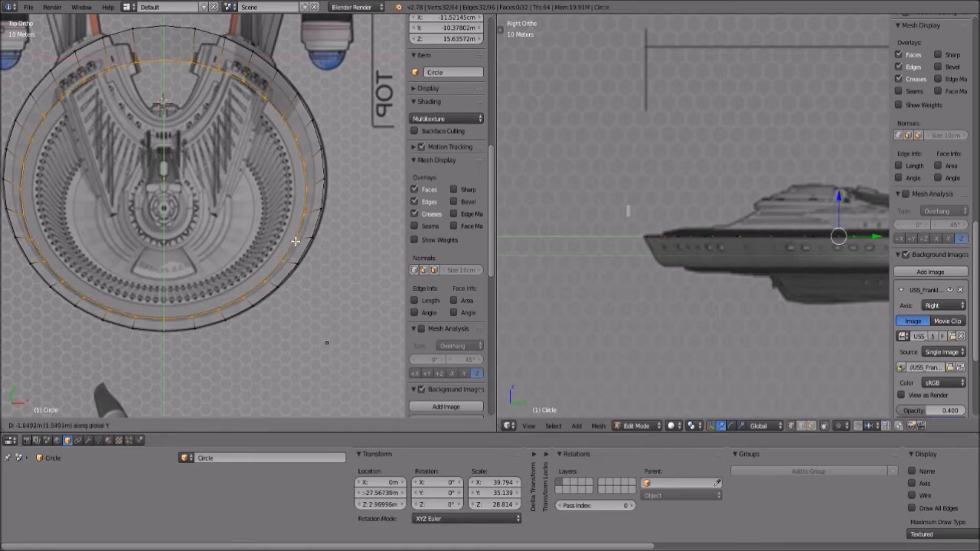
left_click(295, 240)
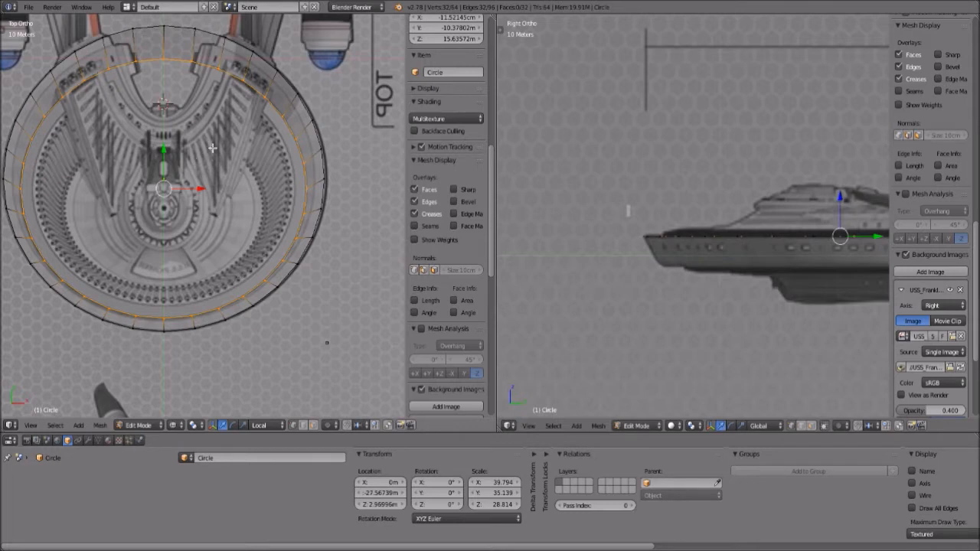
- Scale the inner ring uniformly to about 1.01 to refine its fit to the rim's inner line in the top view
scroll(229, 185, "up", 1)
key("s")
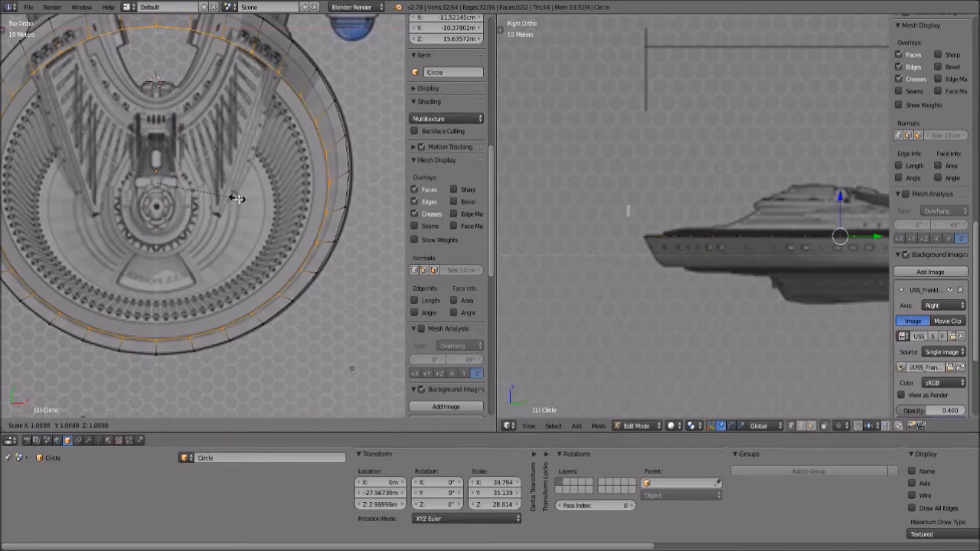
left_click(237, 198)
scroll(238, 199, "down", 1)
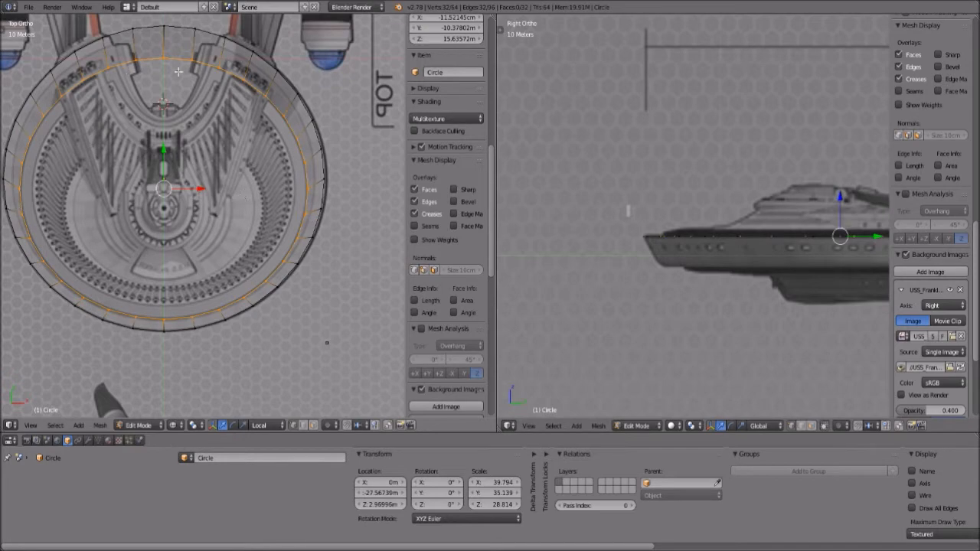
scroll(209, 102, "up", 4)
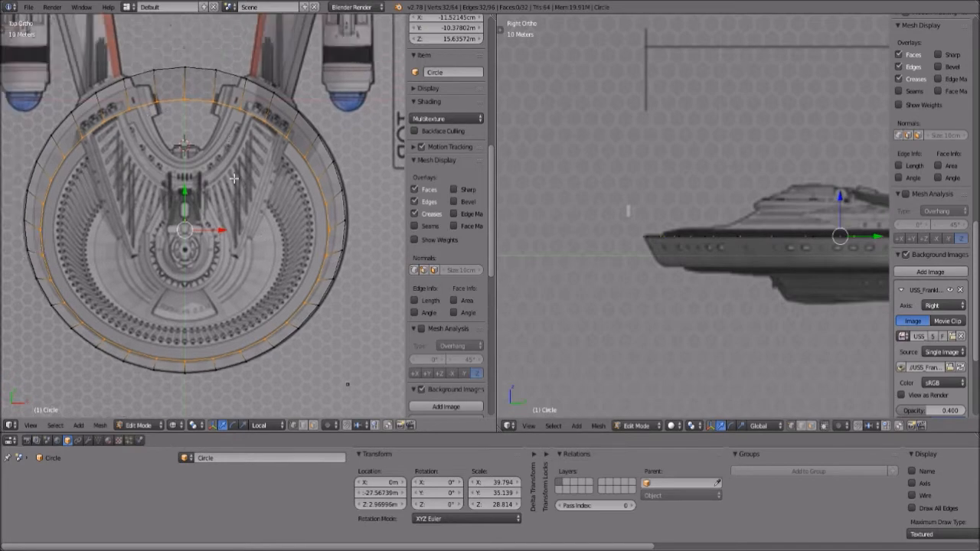
scroll(289, 240, "down", 4)
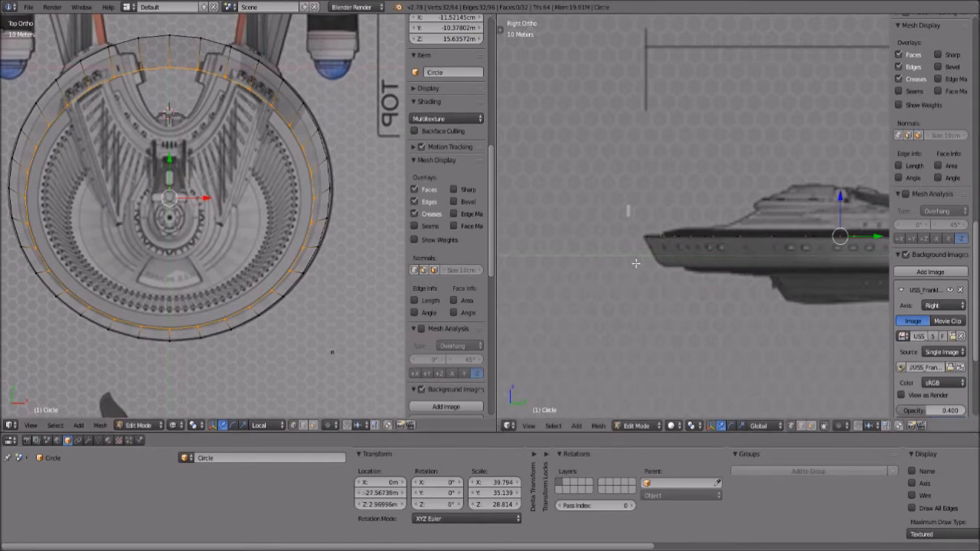
- Extrude the inner ring without resizing it and raise the new ring about half a metre along Z in the side view
scroll(666, 334, "up", 5)
middle_click_drag(666, 334, 673, 315, "shift")
key("e")
key("s")
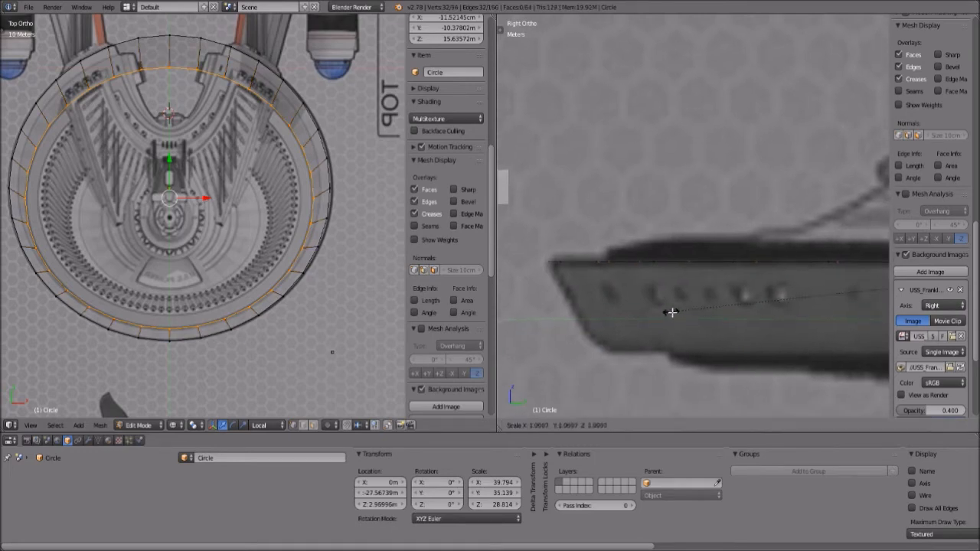
left_click(672, 310)
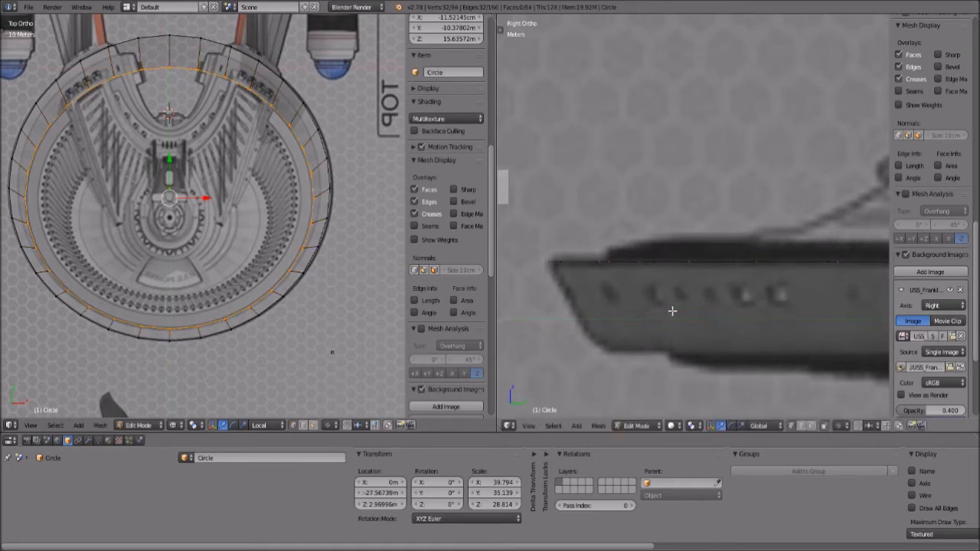
key("g")
key("y")
key("z")
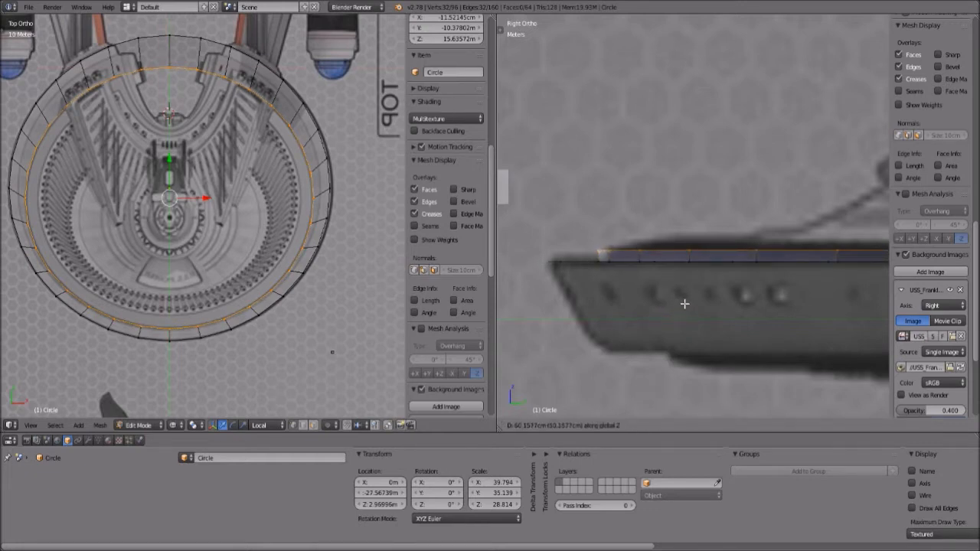
left_click(684, 304)
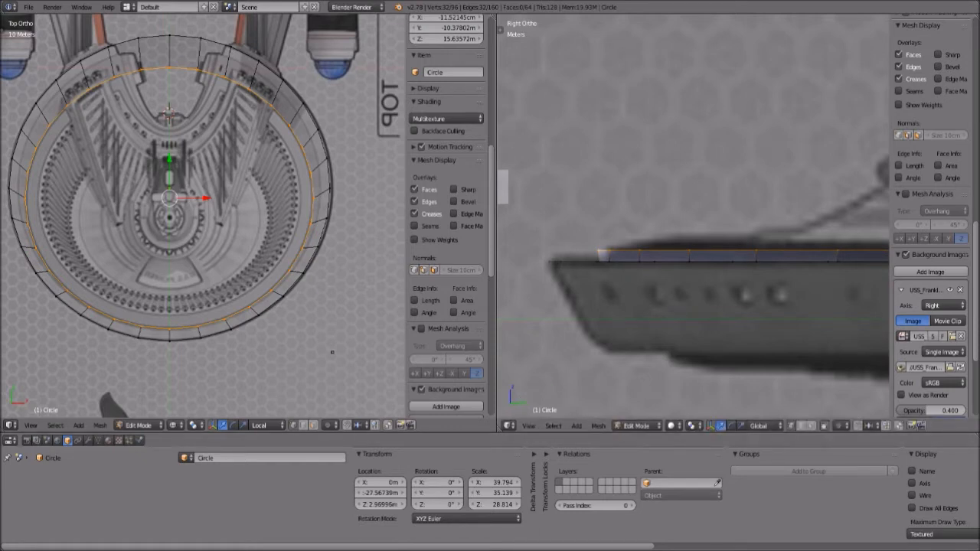
- Scale the raised ring uniformly to about 0.997 to match the step above the rim in the side elevation
scroll(642, 315, "up", 1)
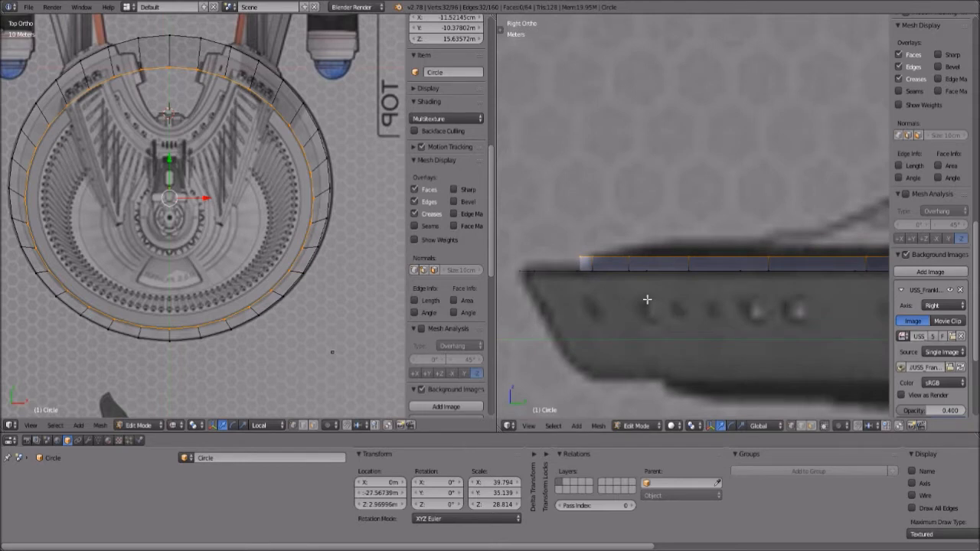
key("s")
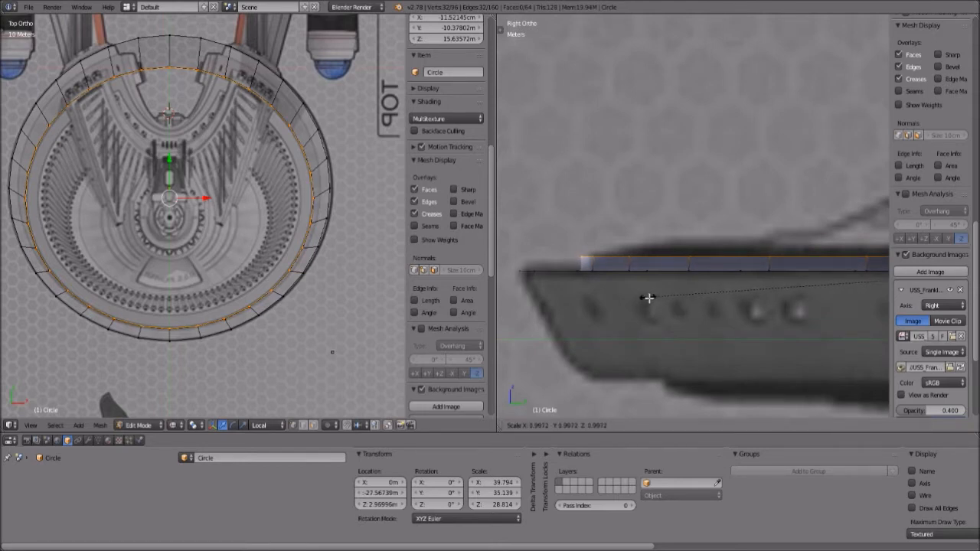
left_click(648, 298)
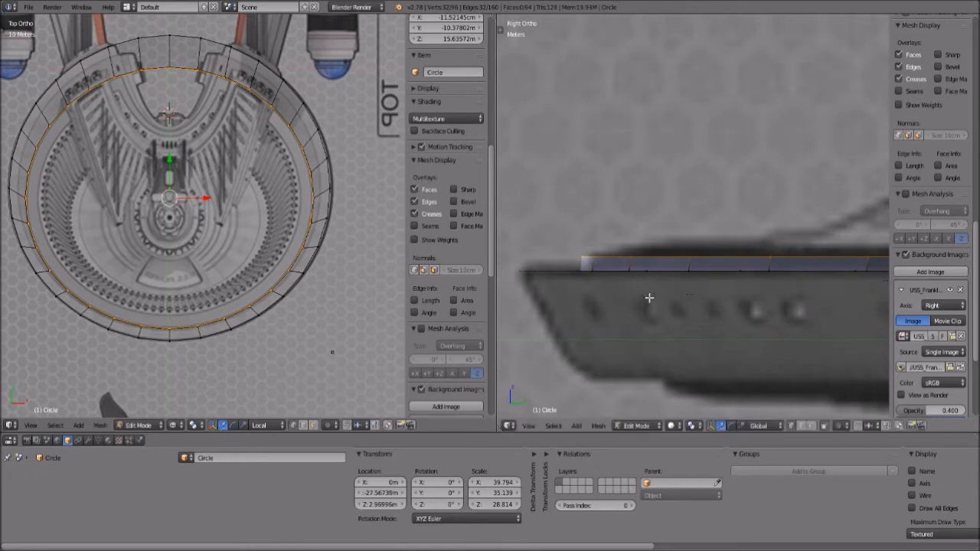
scroll(648, 298, "down", 8)
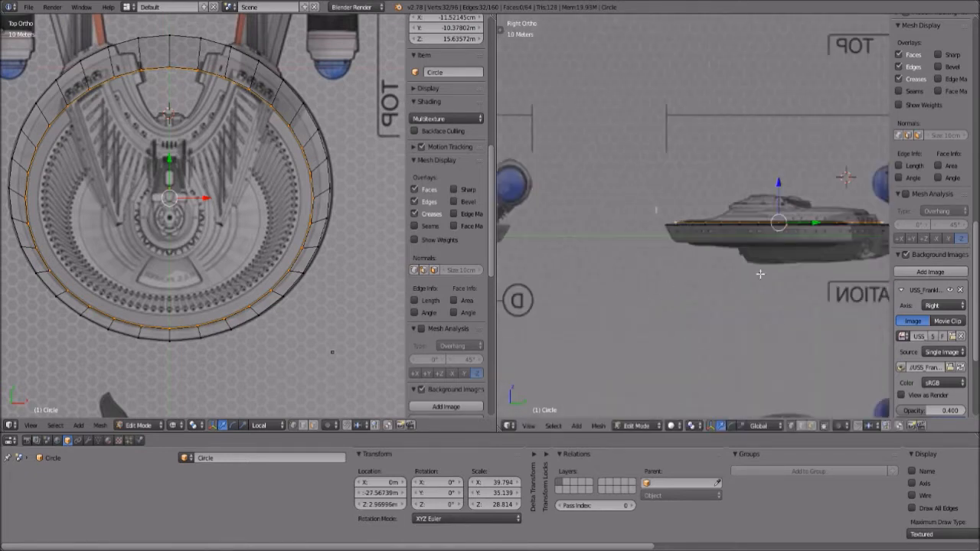
scroll(681, 294, "up", 3)
scroll(750, 324, "down", 1)
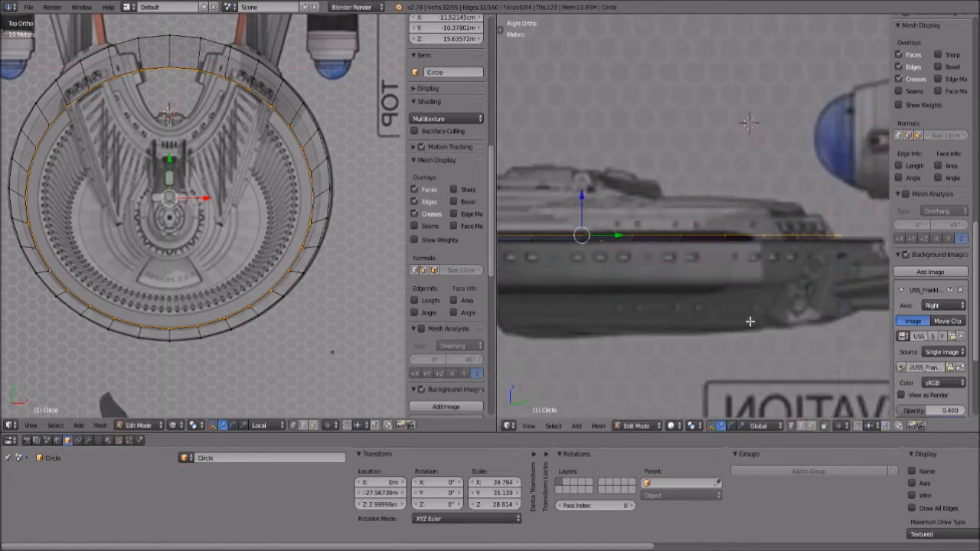
scroll(672, 317, "down", 1)
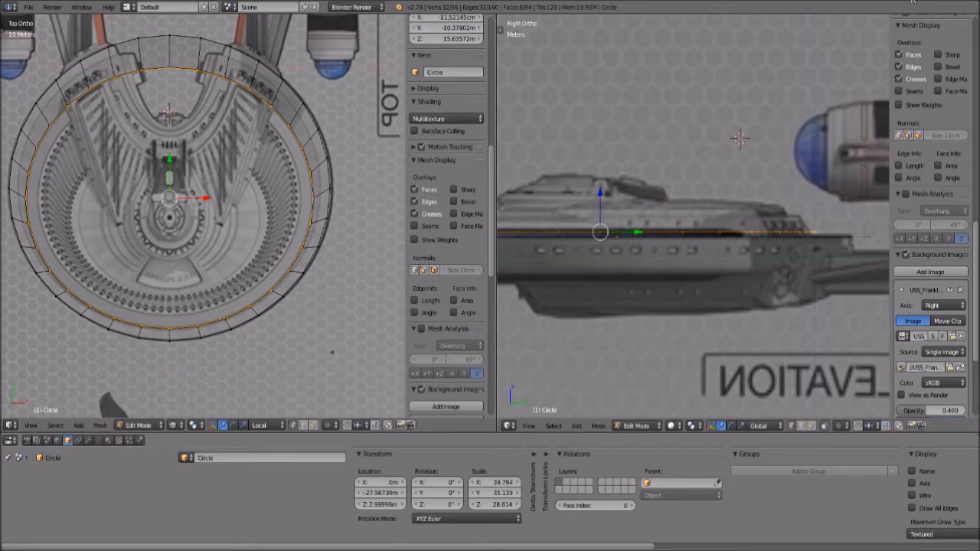
- Extrude the saucer's selected ring inward in the top view, scaling it to about 0.92 to reach the ribbed band's outer edge
scroll(306, 170, "up", 3)
middle_click_drag(297, 140, 258, 167, "shift")
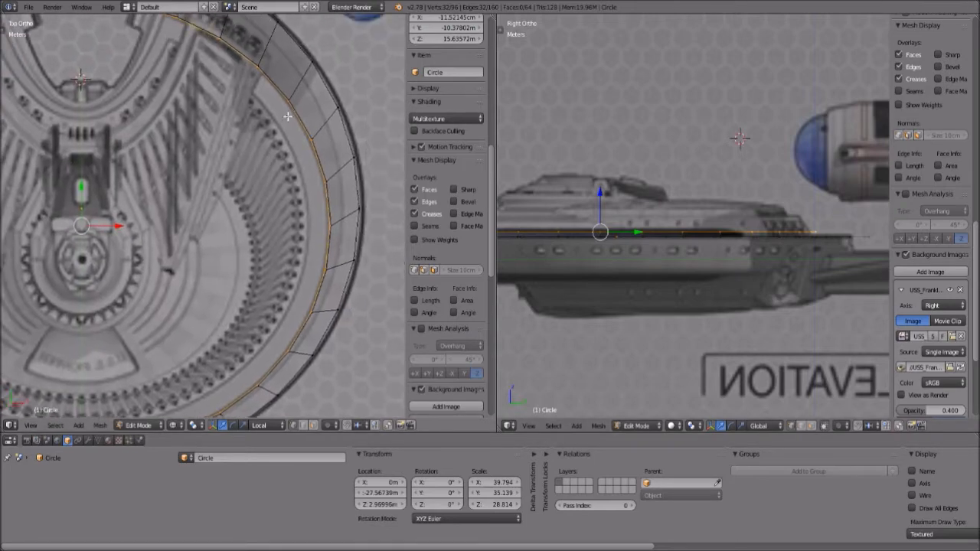
key("e")
key("s")
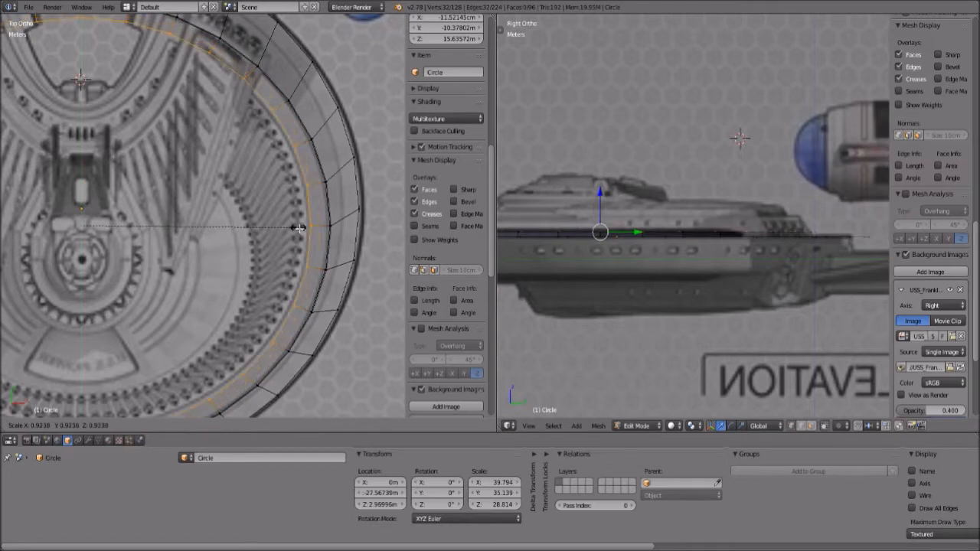
left_click(296, 228)
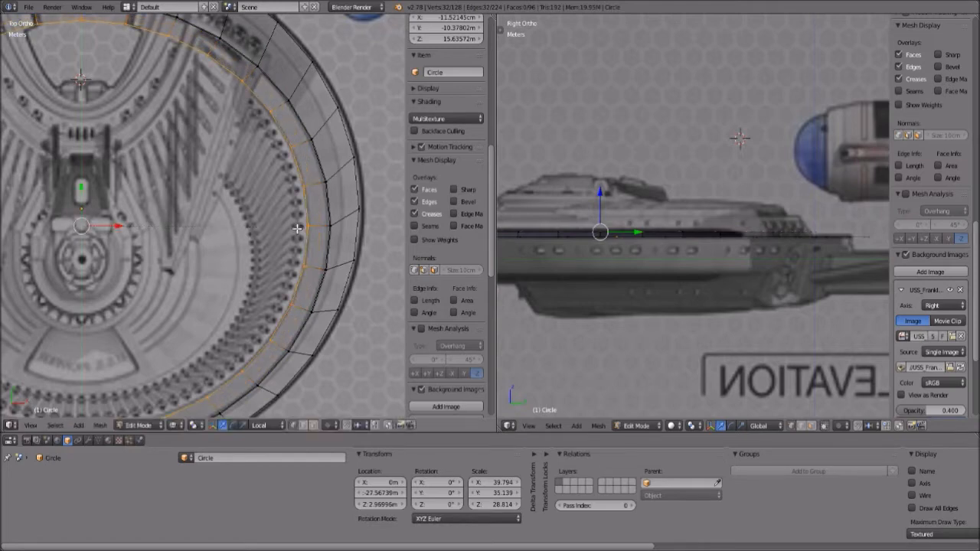
- Raise the new inner ring about 0.3 m along Z to meet the top of the saucer's edge in the side view
scroll(659, 283, "up", 2)
middle_click_drag(659, 283, 813, 301, "shift")
middle_click_drag(730, 337, 825, 335, "shift")
scroll(698, 334, "up", 1)
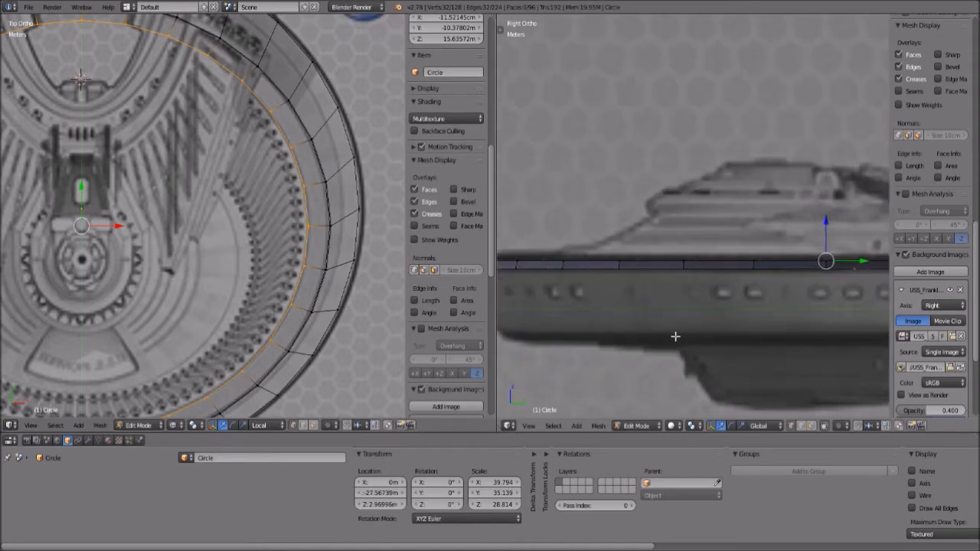
middle_click_drag(672, 337, 770, 345, "shift")
scroll(770, 345, "up", 2)
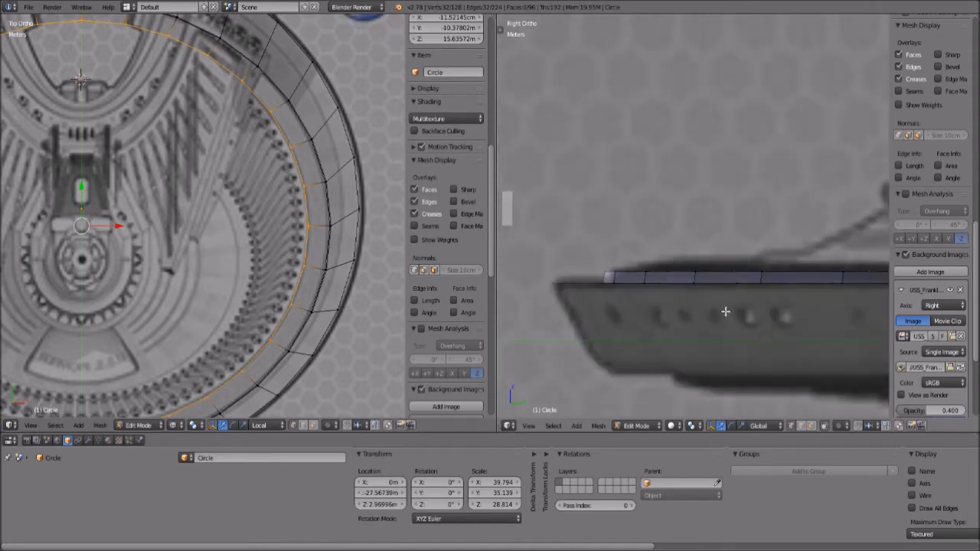
key("g")
key("z")
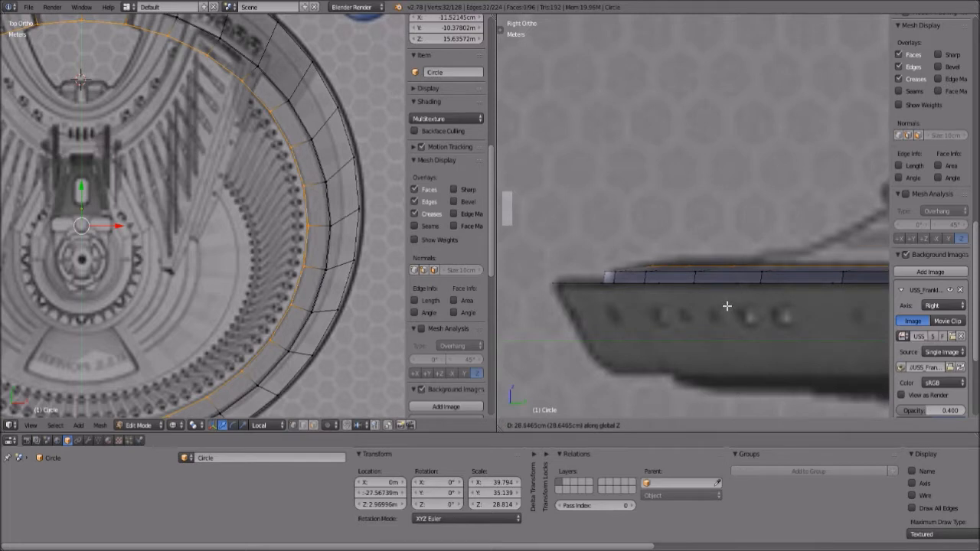
left_click(726, 302)
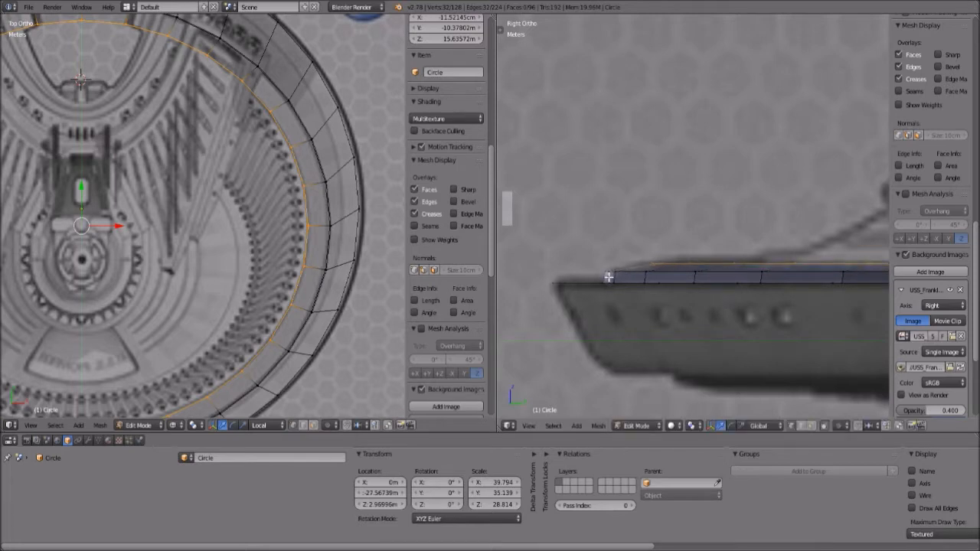
- Extrude another ring inward in the top view, shrink it uniformly, and flatten it along Y towards the ribbed band's inner oval
scroll(728, 291, "down", 5)
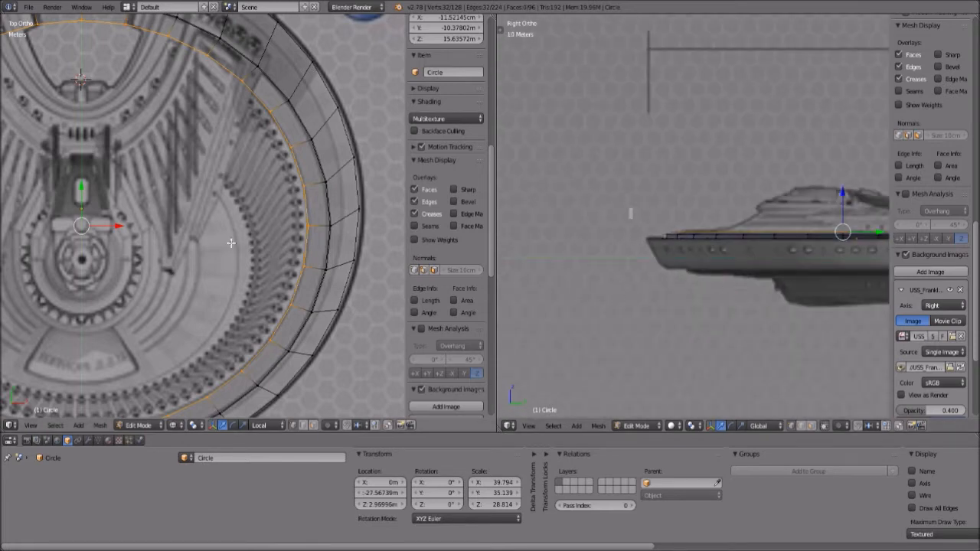
scroll(233, 228, "down", 2)
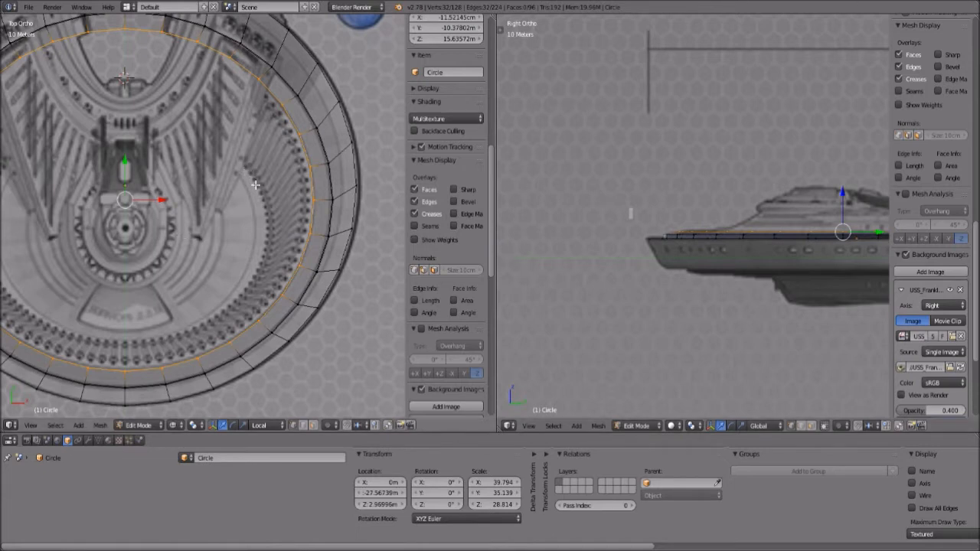
key("e")
key("s")
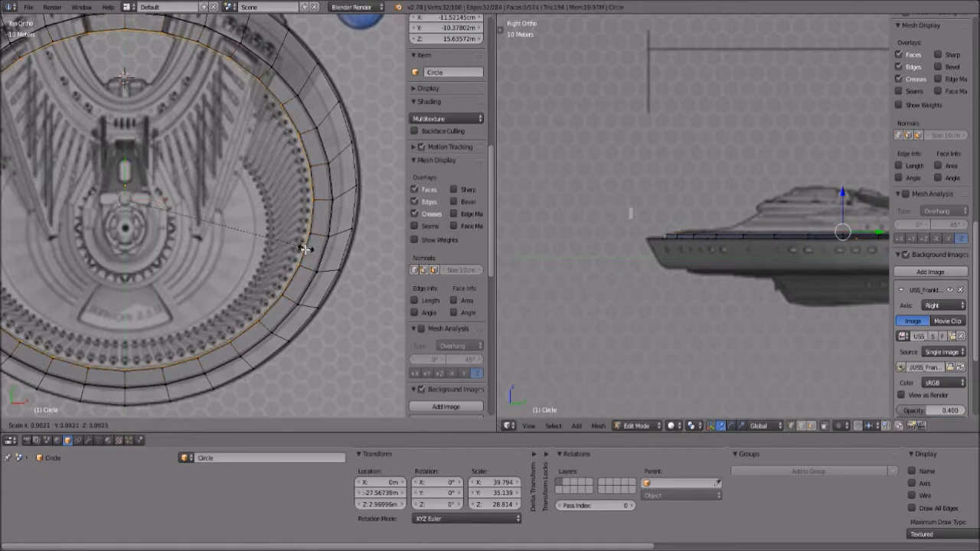
left_click(251, 250)
key("s")
key("y")
left_click(234, 255)
- Move the oval ring along Y towards the saucer's front and scale it up slightly to match the ribbed band's inner edge
key("g")
key("y")
left_click(234, 285)
key("s")
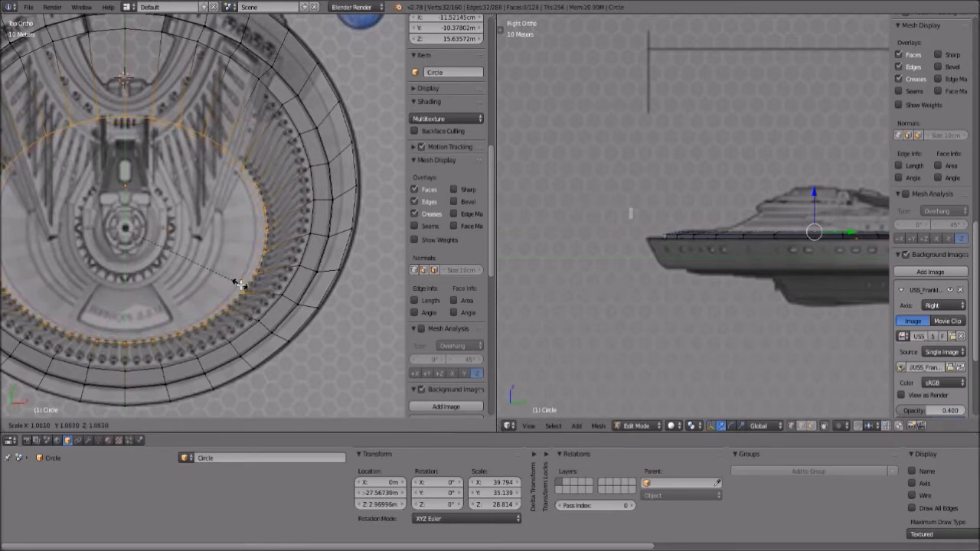
left_click(236, 285)
- Fine-tune the oval ring along Y in two small shifts of about 35 cm and 26 cm to align it with the blueprint
key("g")
key("y")
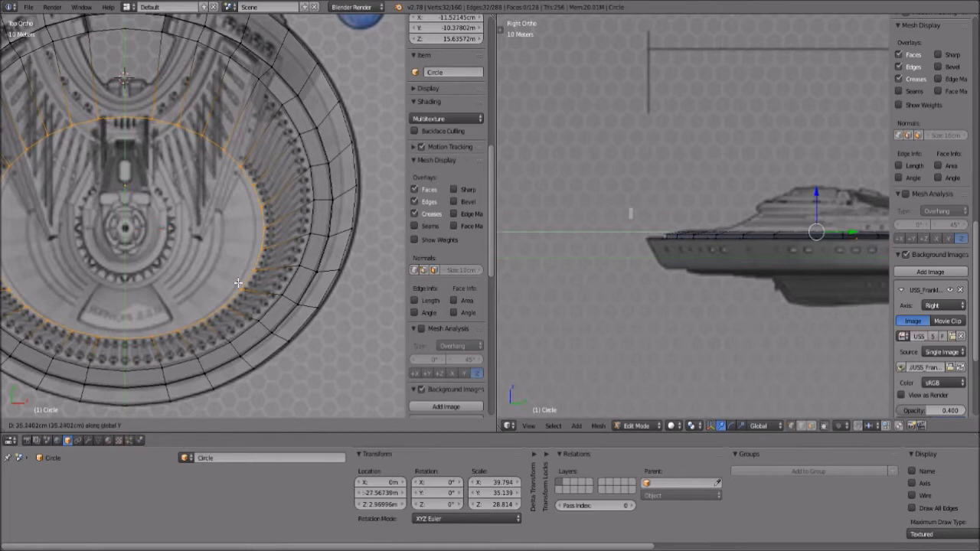
left_click(239, 283)
key("KP_Decimal")
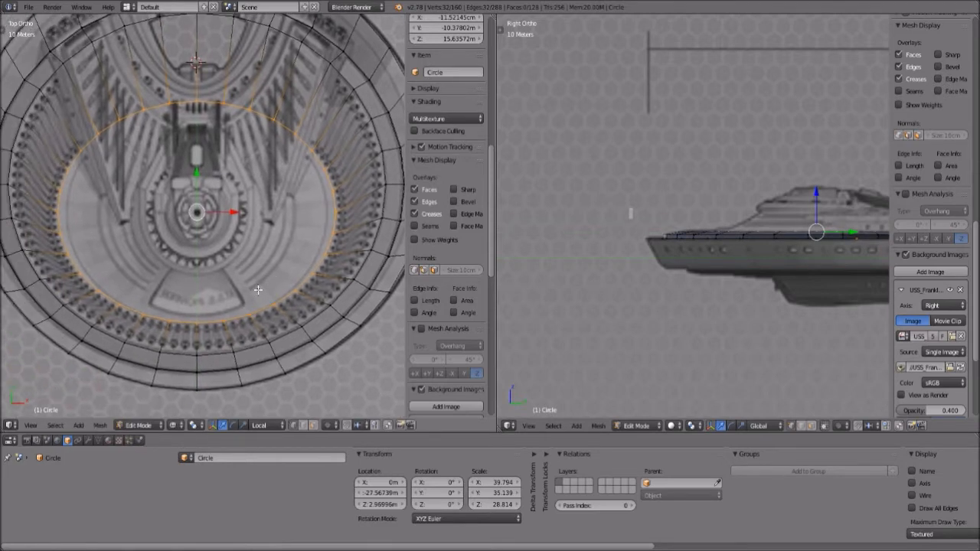
key("g")
key("y")
left_click(258, 290)
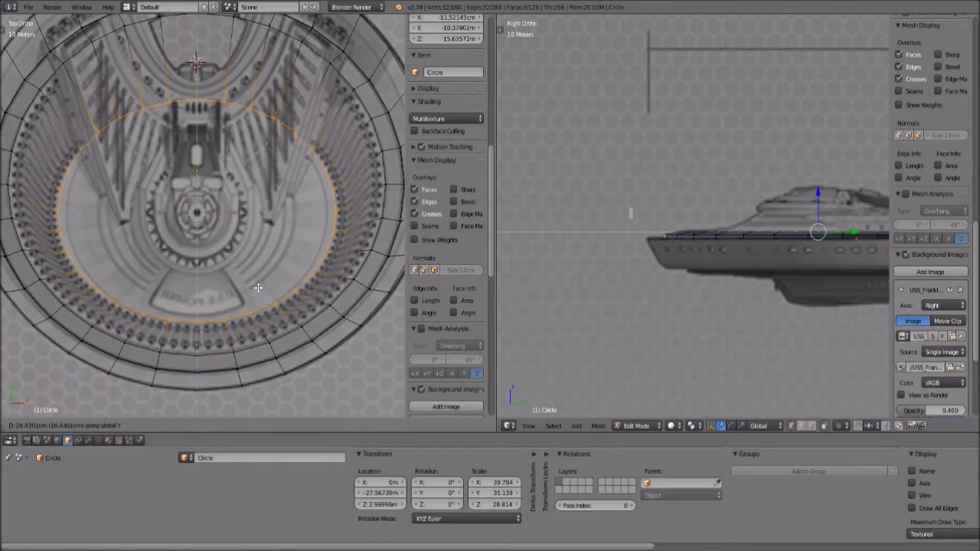
- Extrude the oval ring and raise the new ring about 3.6 m along Z to the base of the upper dome in the side view
scroll(764, 299, "up", 3)
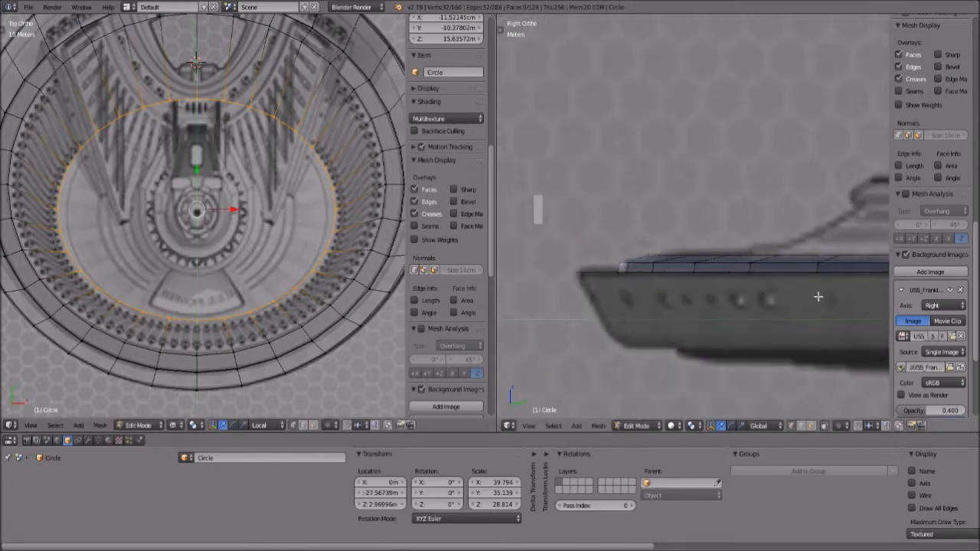
scroll(818, 296, "up", 1)
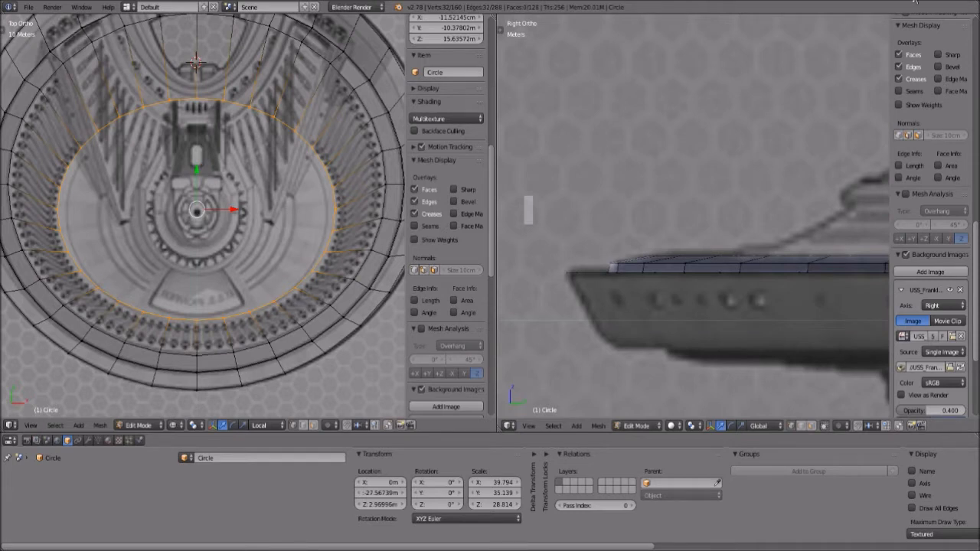
scroll(743, 229, "down", 2)
mouse_move(792, 249)
middle_mouse_down("shift")
mouse_move(653, 246)
mouse_move(558, 262)
middle_mouse_up("shift")
middle_click_drag(640, 261, 747, 260, "shift")
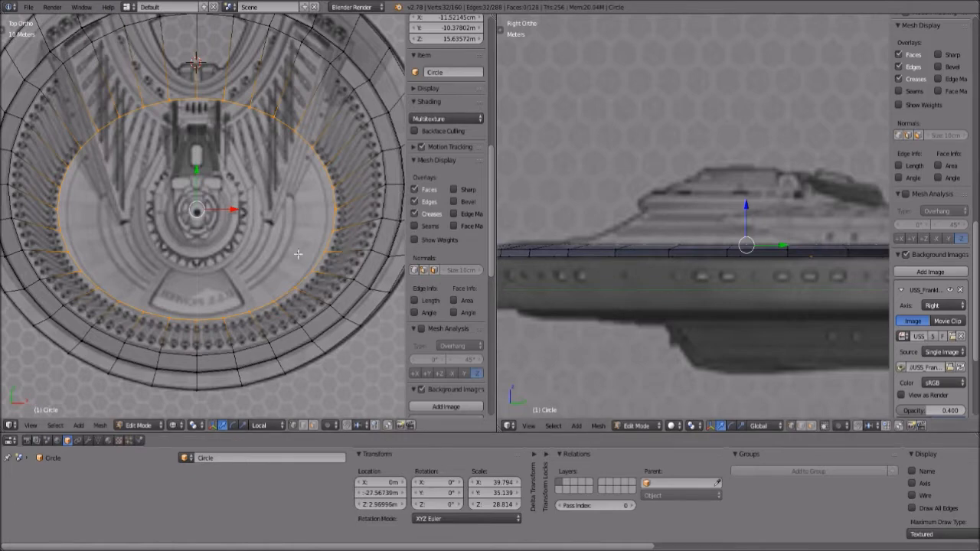
key("g")
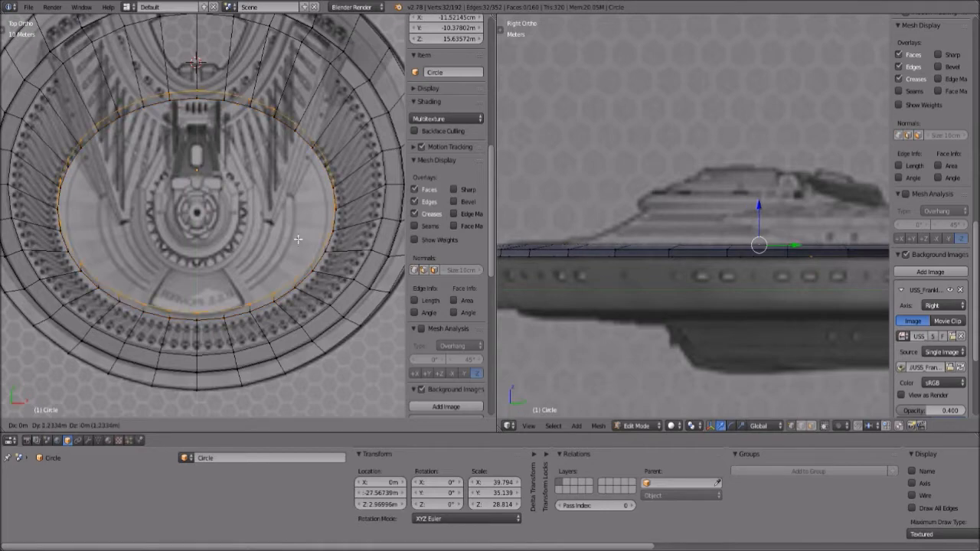
key("Escape")
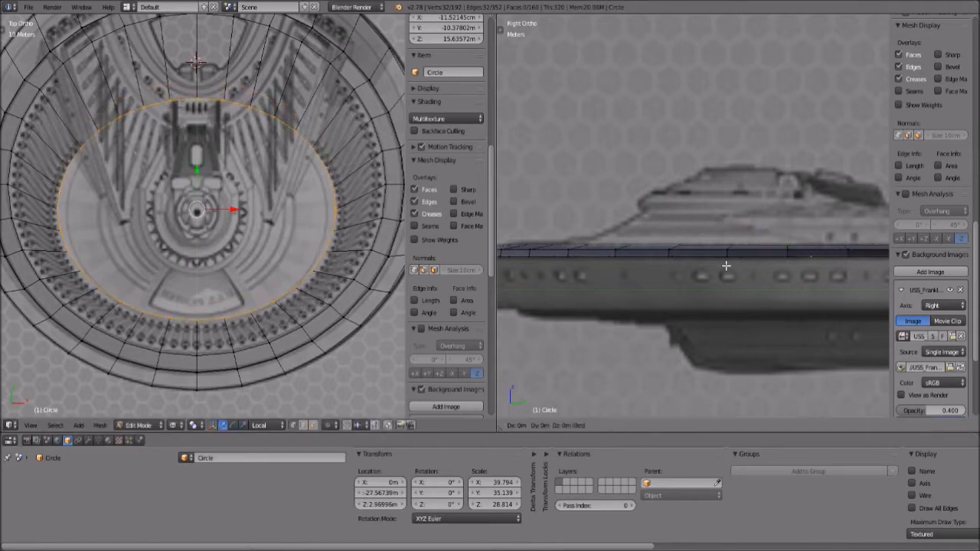
key("e")
key("z")
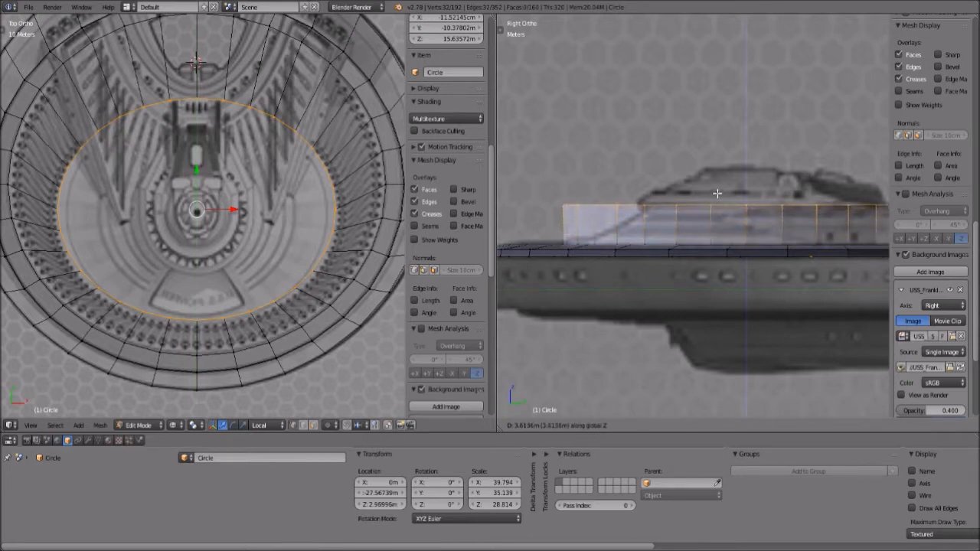
left_click(717, 193)
scroll(685, 240, "down", 3)
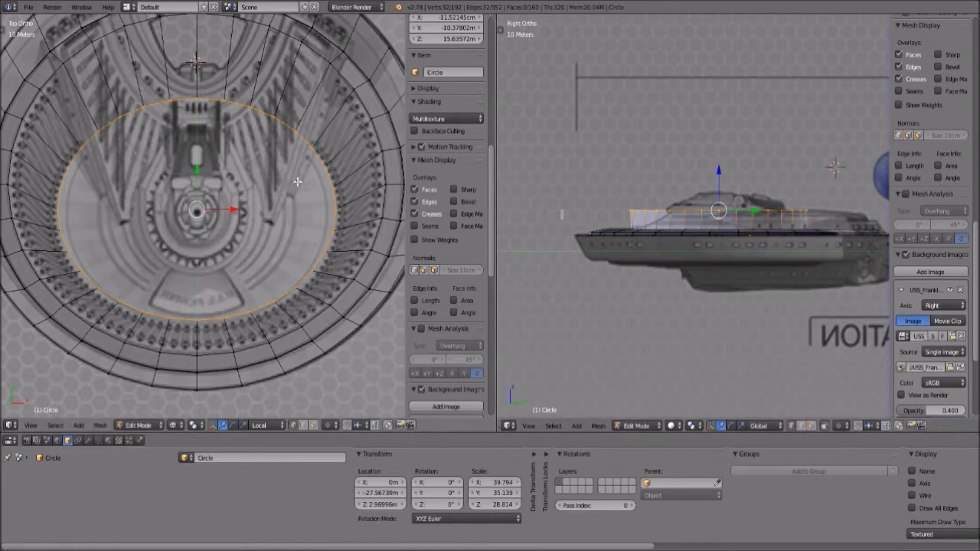
scroll(741, 262, "up", 2)
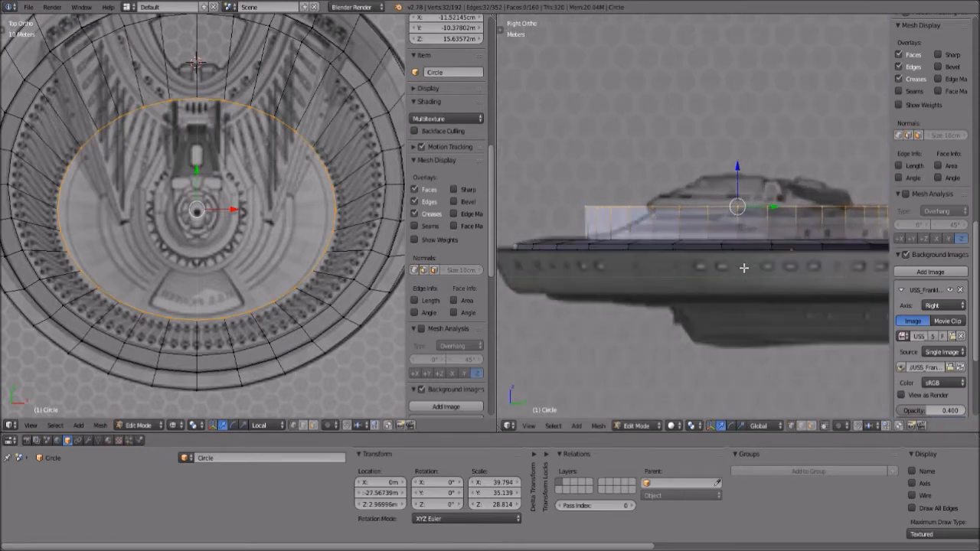
key("s")
key("x")
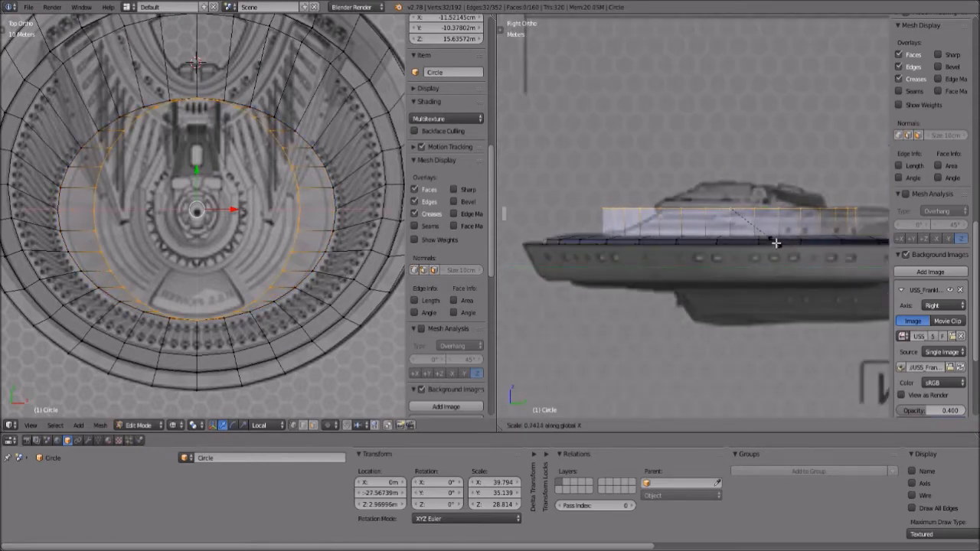
right_click(776, 242)
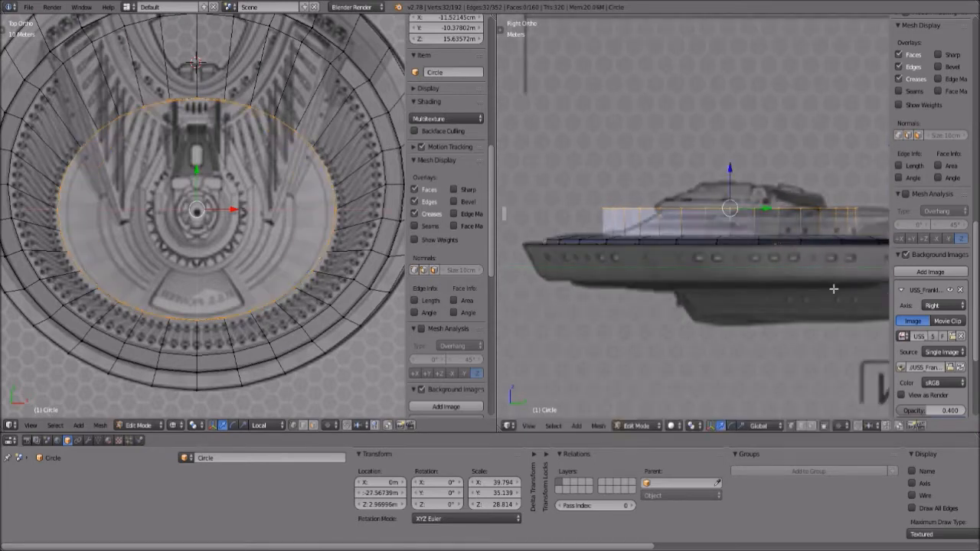
- Narrow the raised ring along X and shrink it to the toothed circle around the central dome in the top view
left_click(795, 285)
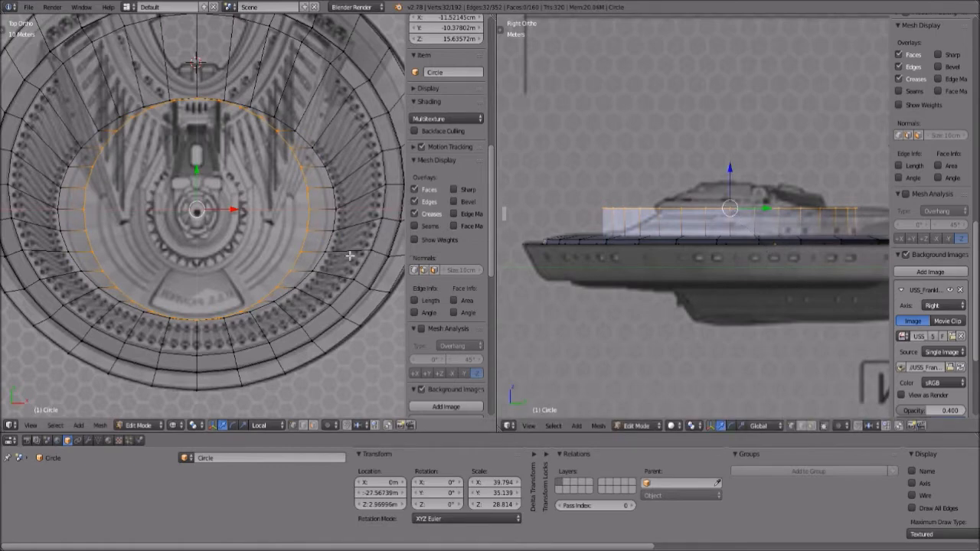
key("s")
key("x")
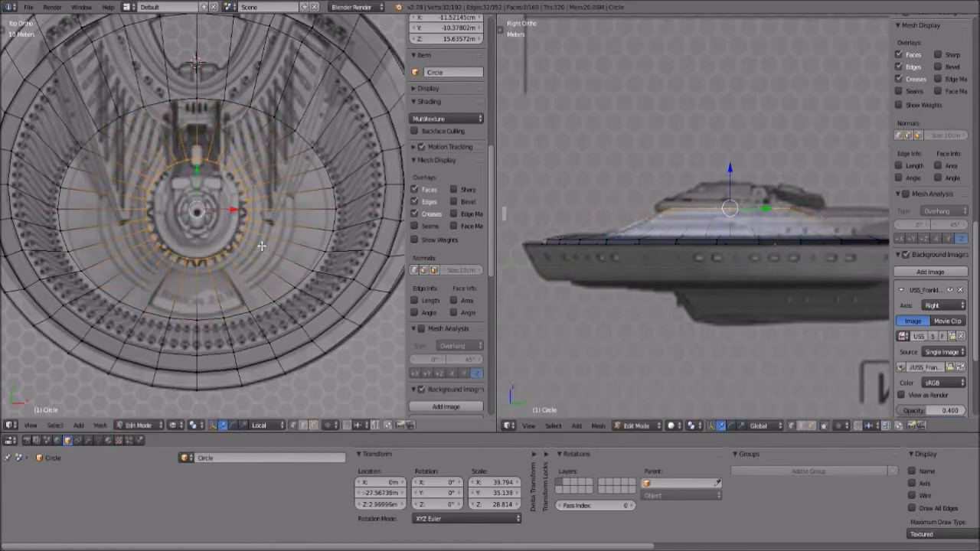
left_click(261, 250)
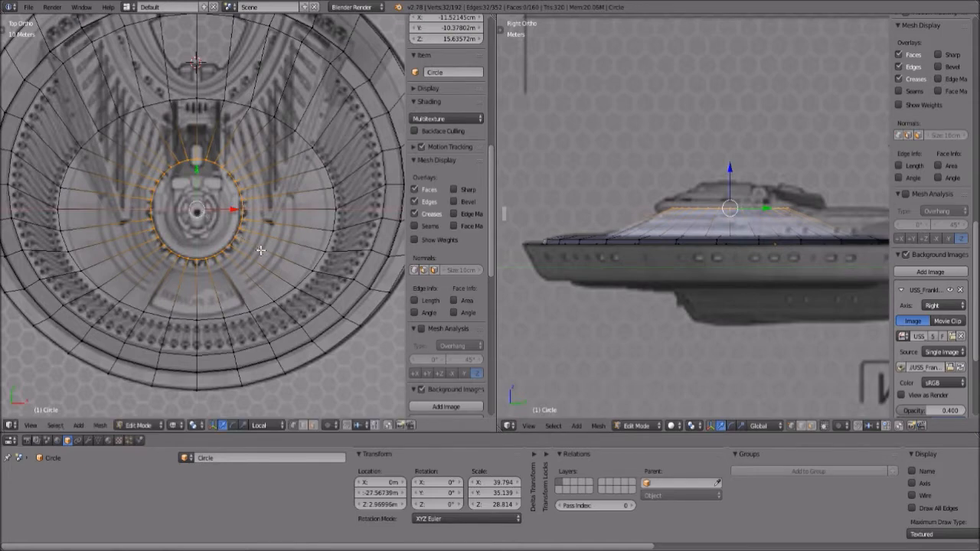
- Scale the raised ring uniformly to about 1.18 and along Y to about 0.97 to follow the toothed circle's outer edge
scroll(368, 269, "up", 4)
key("s")
key("x")
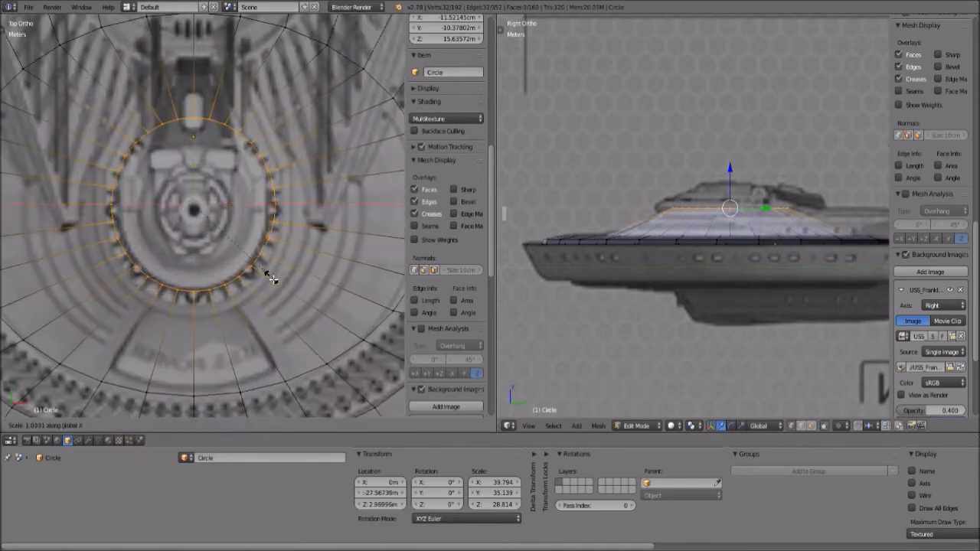
key("x")
key("x")
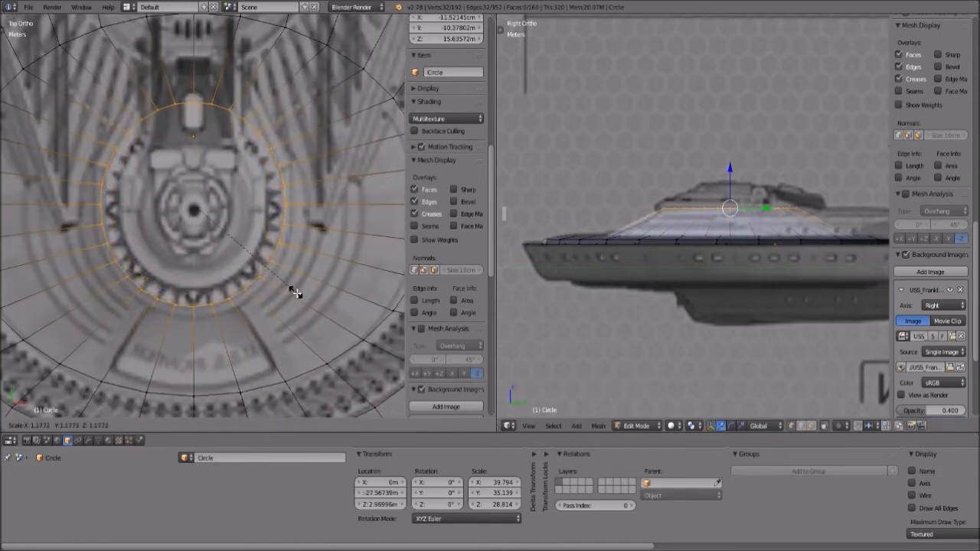
key("y")
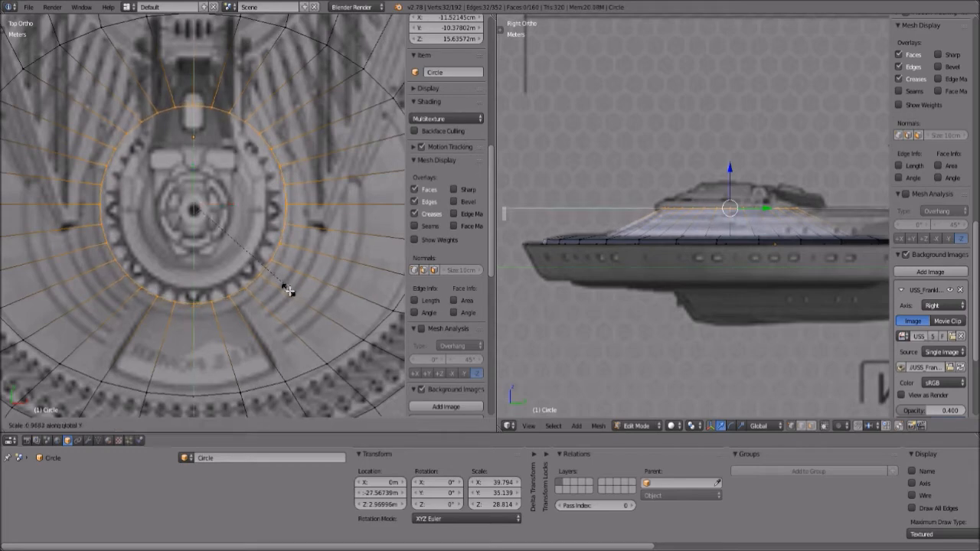
left_click(289, 285)
- Examine how the raised ring and its sloped faces fit the upper hull in the side elevation
scroll(765, 271, "up", 2)
scroll(766, 270, "down", 4)
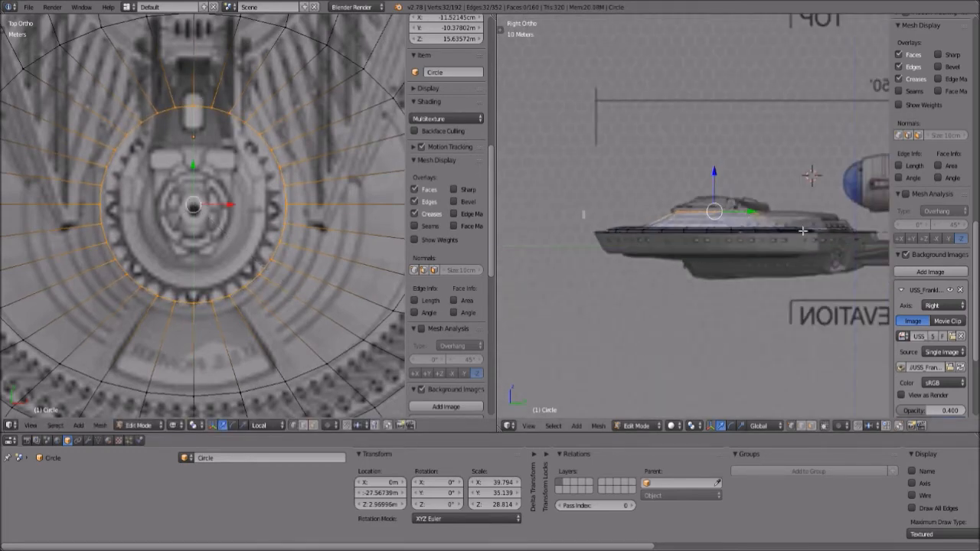
middle_click_drag(802, 231, 713, 229, "shift")
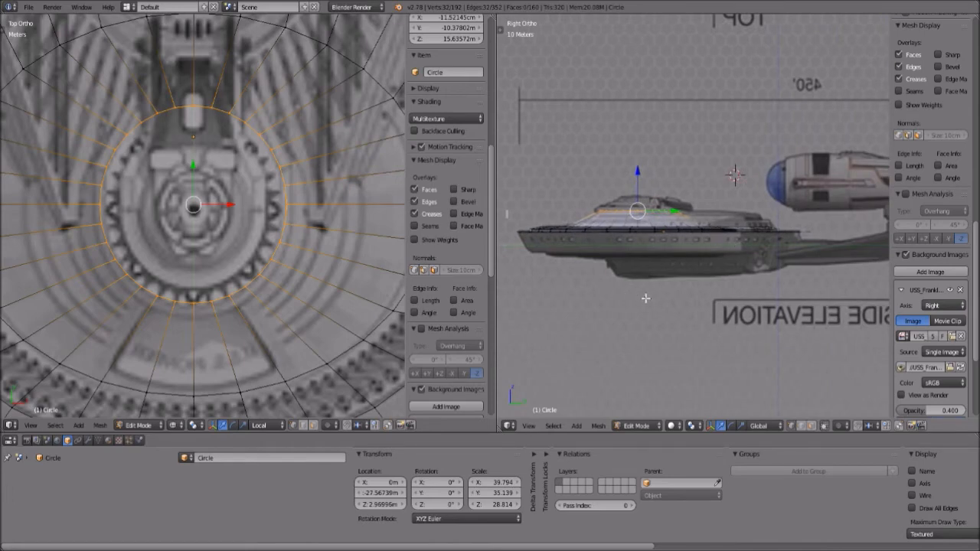
scroll(645, 298, "up", 6)
scroll(700, 307, "down", 2)
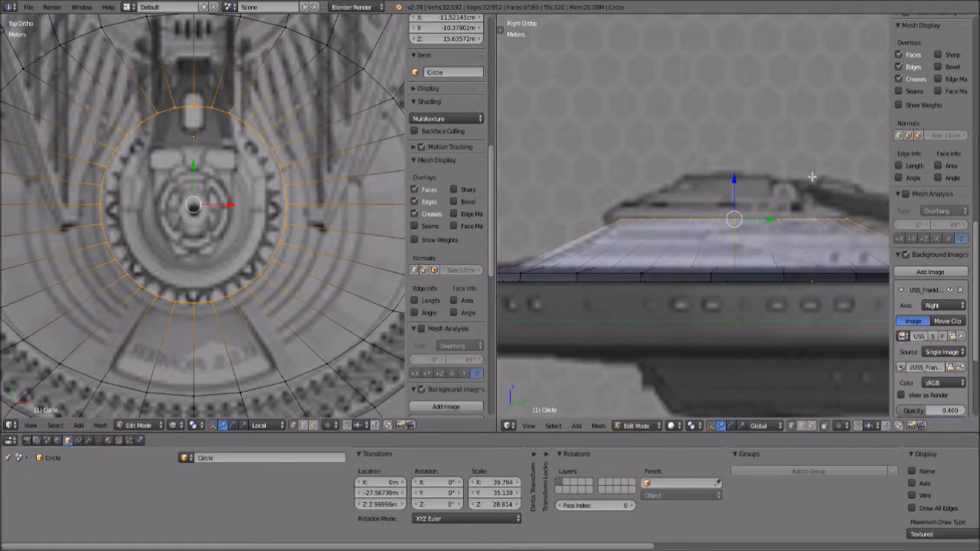
scroll(688, 328, "down", 2)
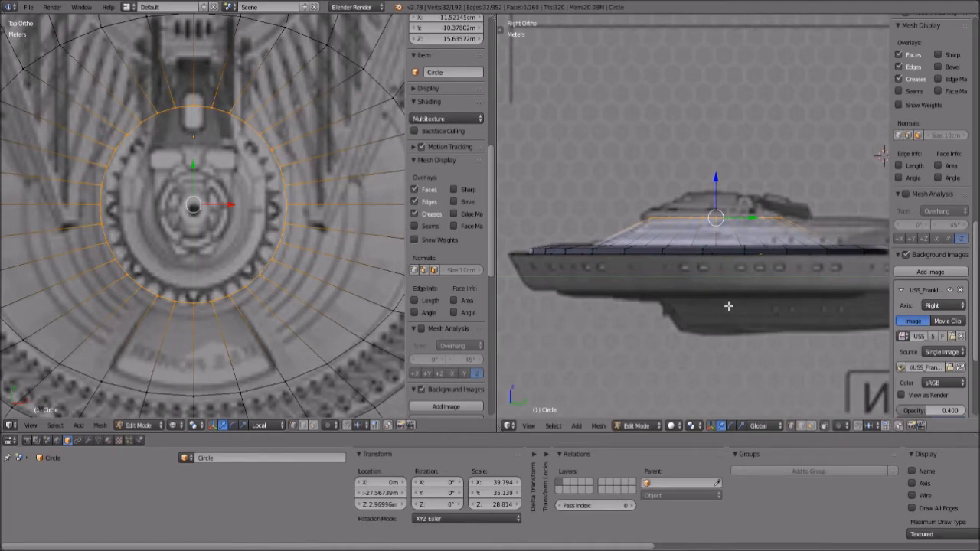
scroll(728, 306, "up", 3)
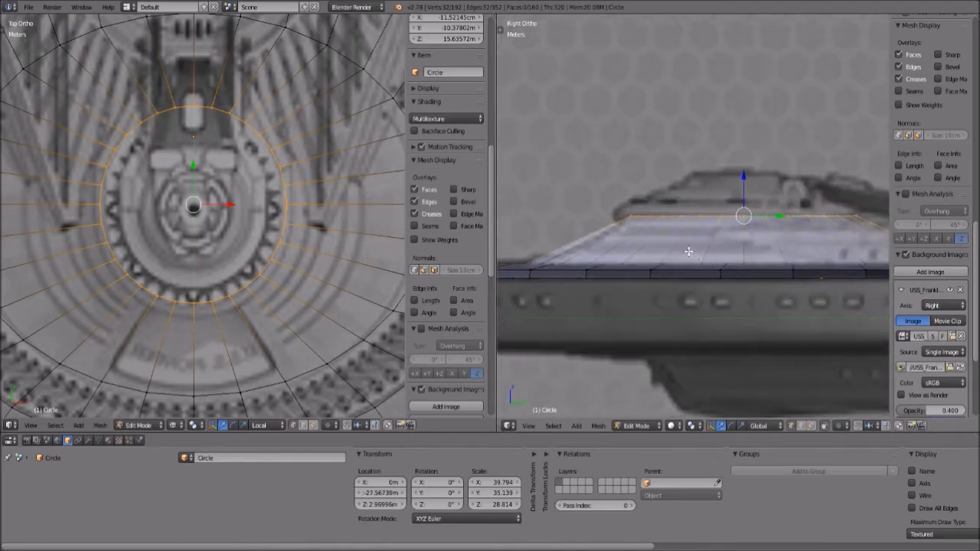
- Add an edge loop midway across the saucer's sloped faces and scale it slightly inward
key("ctrl+r")
left_click(681, 253)
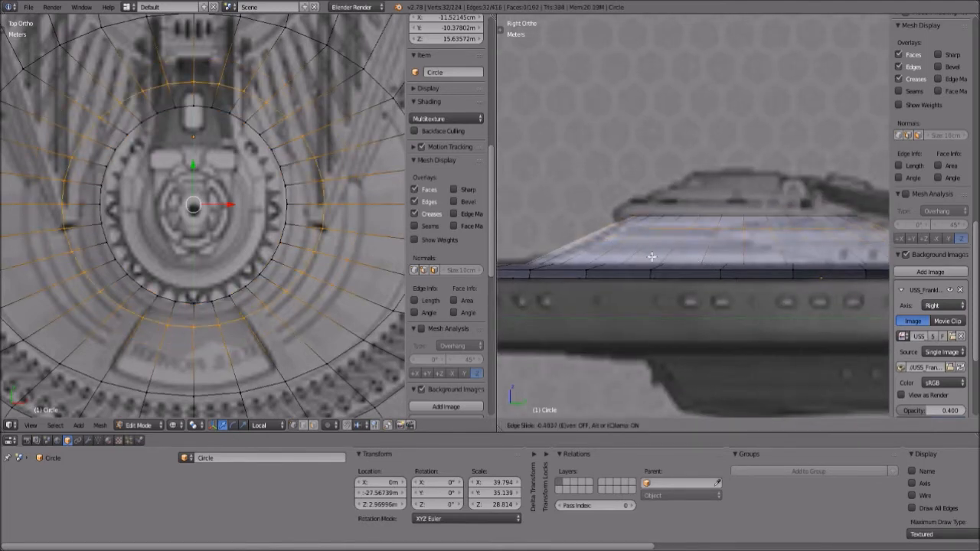
left_click(702, 262)
key("s")
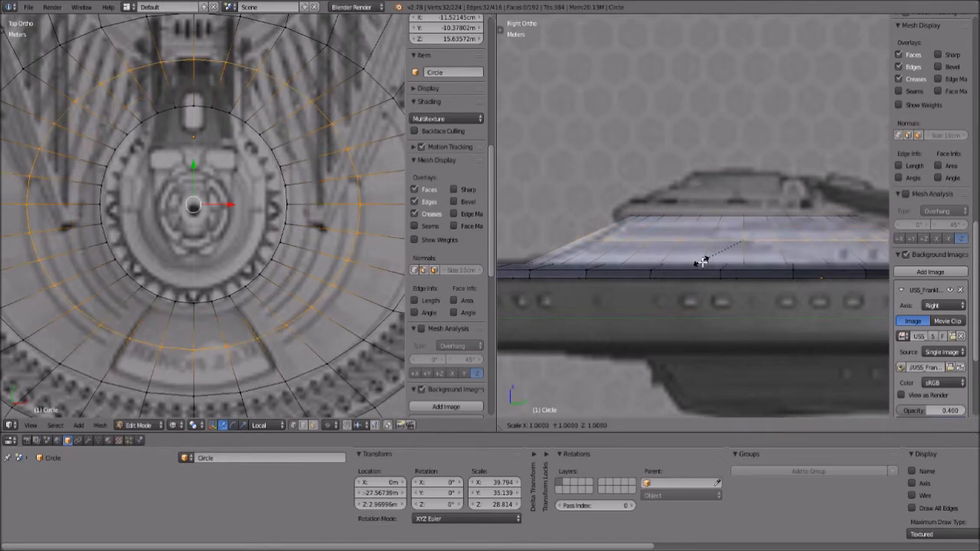
left_click(705, 264)
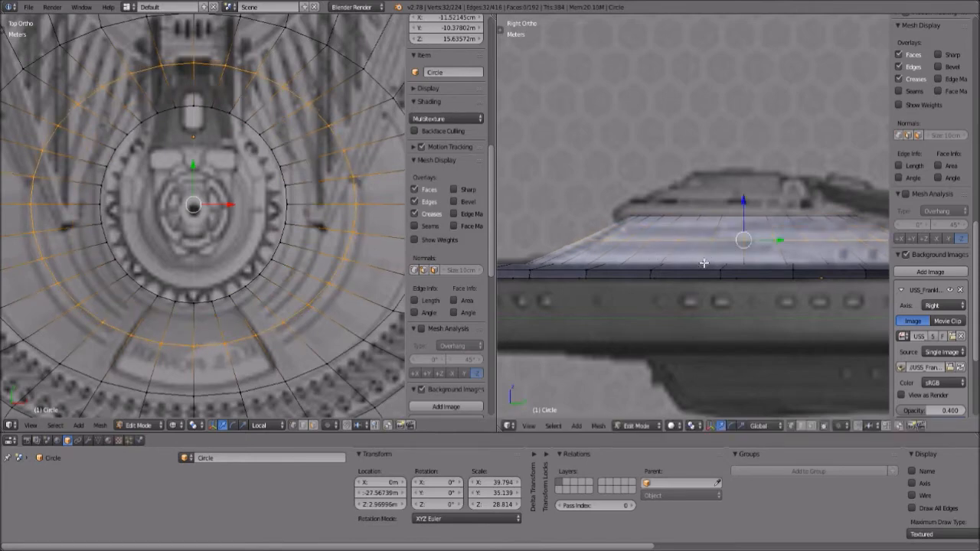
- Add another edge loop between the middle loop and the top ring, and scale it slightly inward
key("ctrl+r")
left_click(613, 228)
left_click(613, 228)
middle_click_drag(777, 262, 703, 267, "shift")
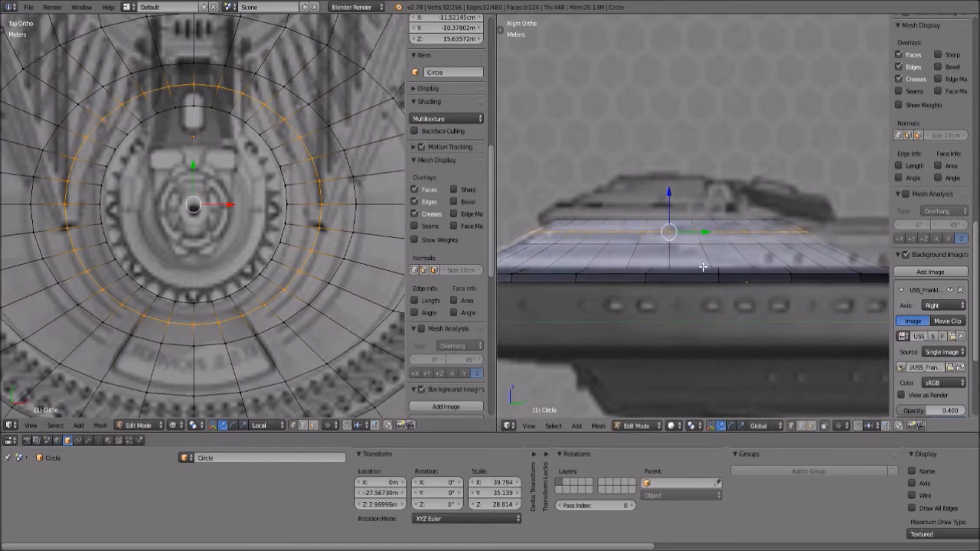
key("s")
left_click(702, 267)
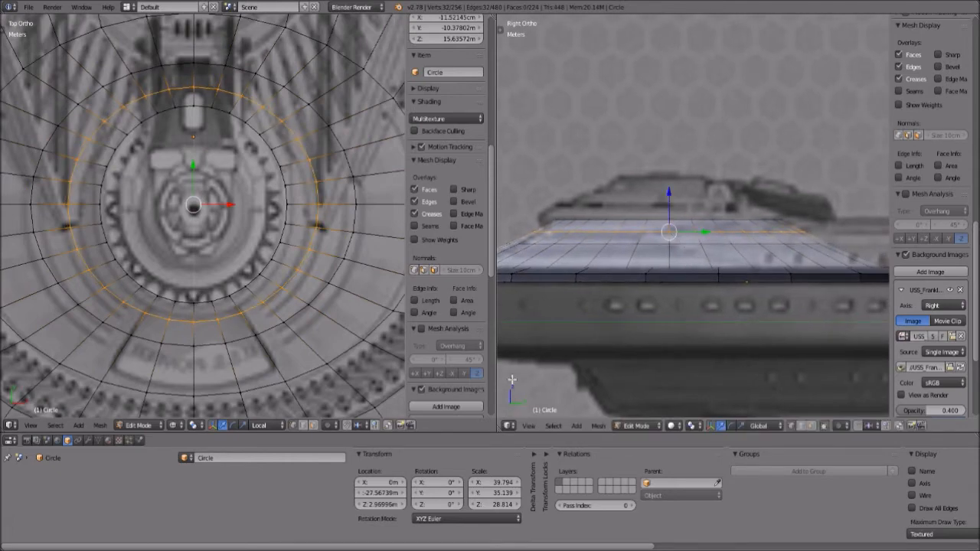
- Select the slope's middle edge loop in the front view and scale it slightly inward to follow the hull profile
left_click(528, 426)
left_click(545, 344)
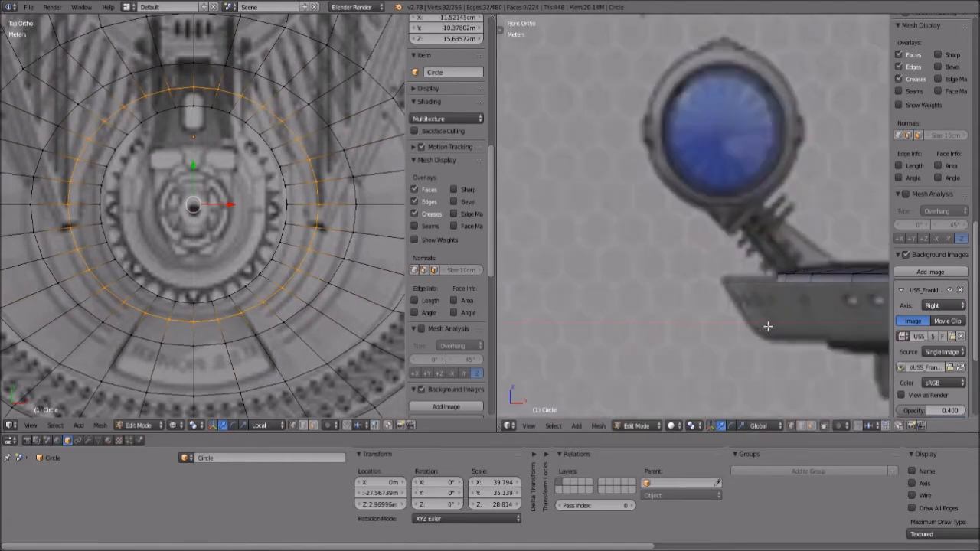
scroll(772, 326, "down", 3)
middle_click_drag(835, 317, 592, 317, "shift")
middle_click_drag(702, 313, 543, 311, "shift")
scroll(655, 318, "up", 5)
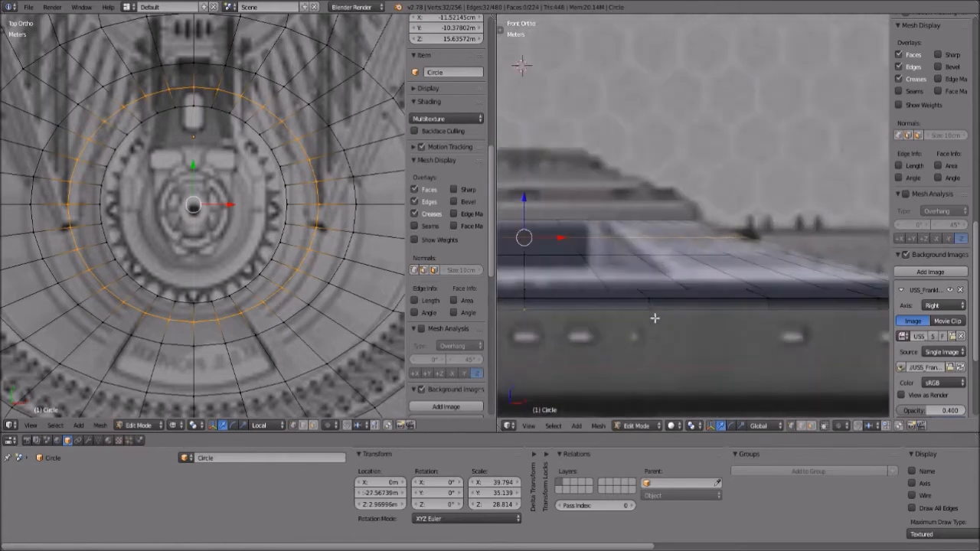
right_click(692, 254)
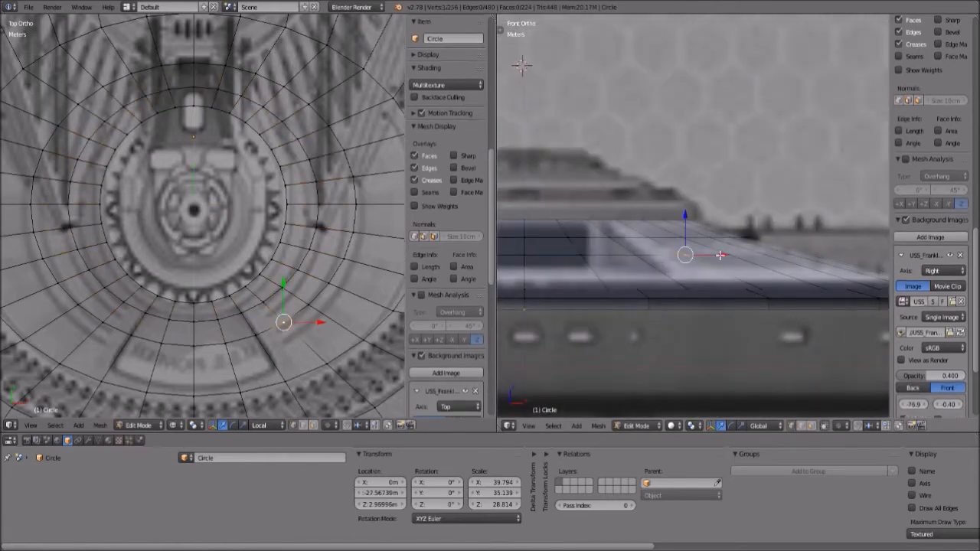
right_click(731, 260, "shift")
key("ctrl+e")
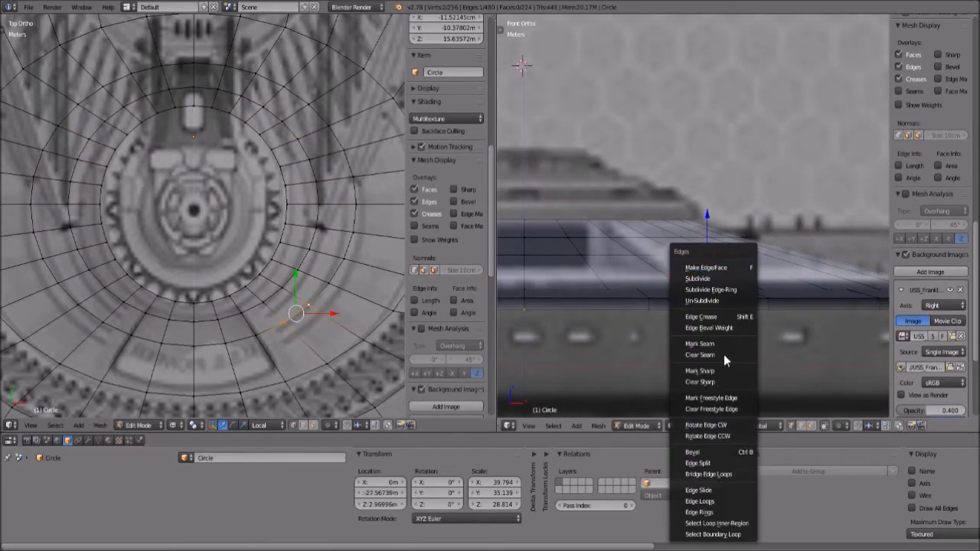
left_click(710, 500)
key("s")
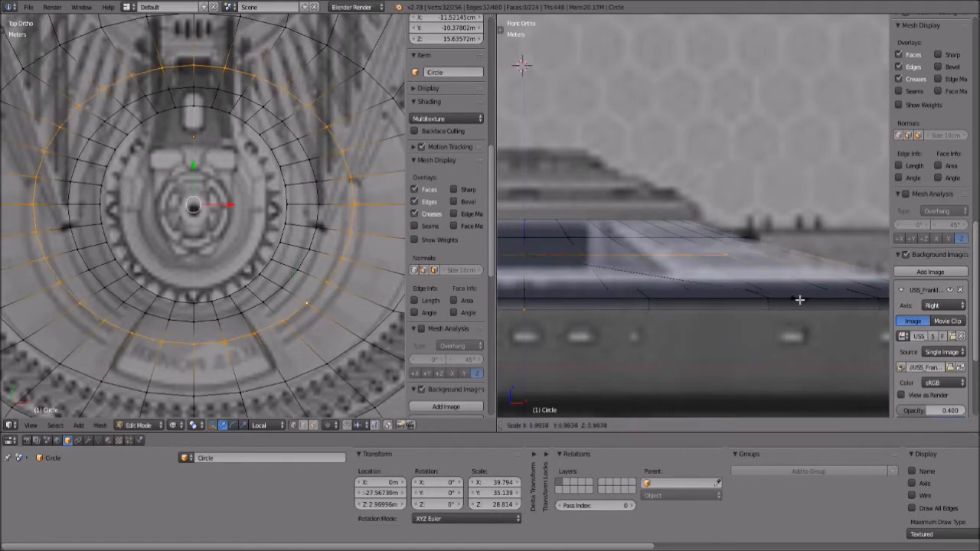
left_click(799, 300)
key("a")
- Add an edge loop between the middle loop and the slope's base, and scale it slightly inward to match the front elevation
scroll(828, 269, "down", 1)
key("ctrl+r")
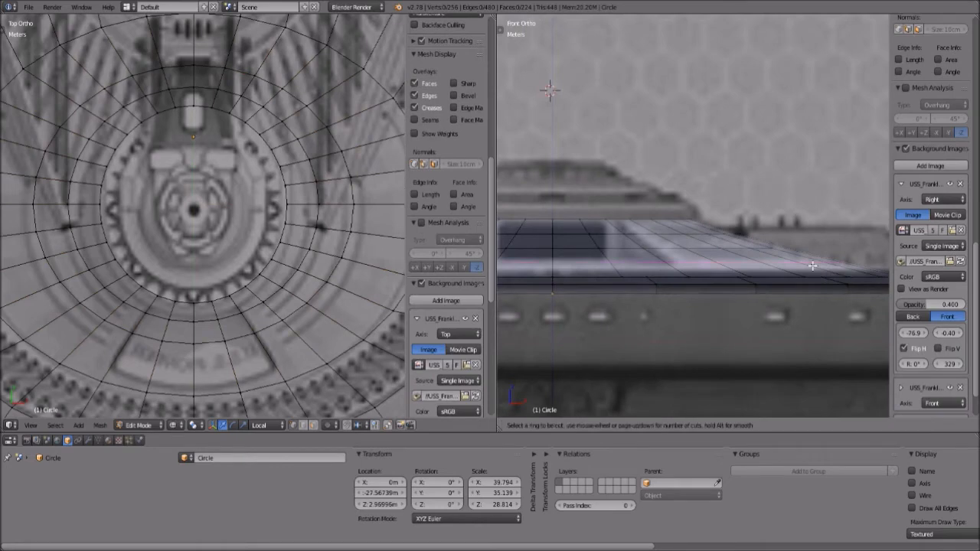
left_click(812, 266)
right_click(812, 266)
key("s")
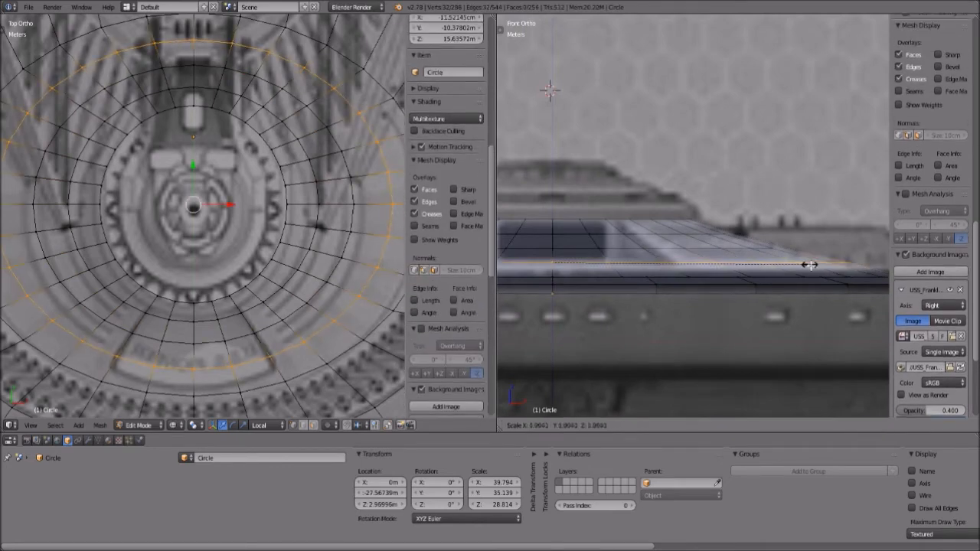
left_click(783, 287)
key("a")
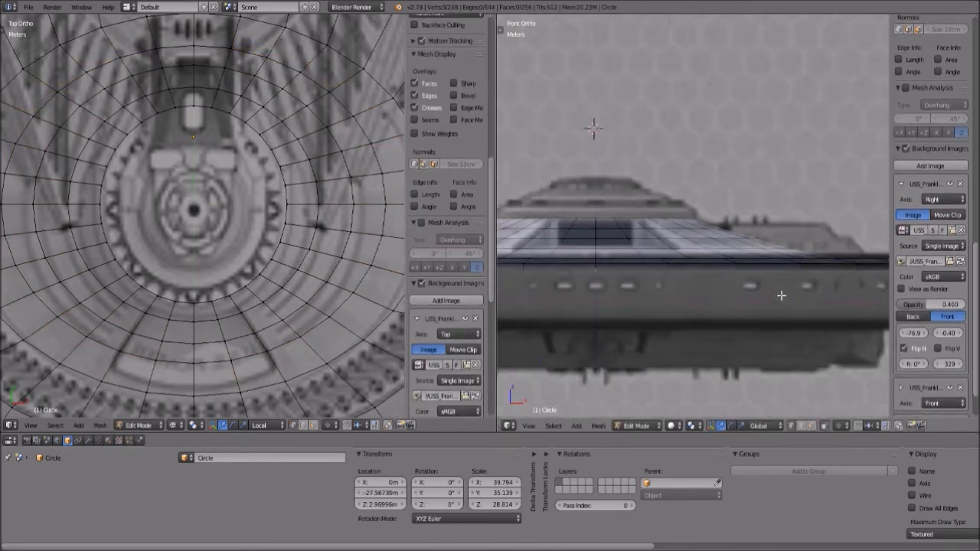
- Select the entire saucer mesh and shade its faces smooth
scroll(781, 295, "down", 5)
middle_click_drag(781, 295, 675, 414)
key("a")
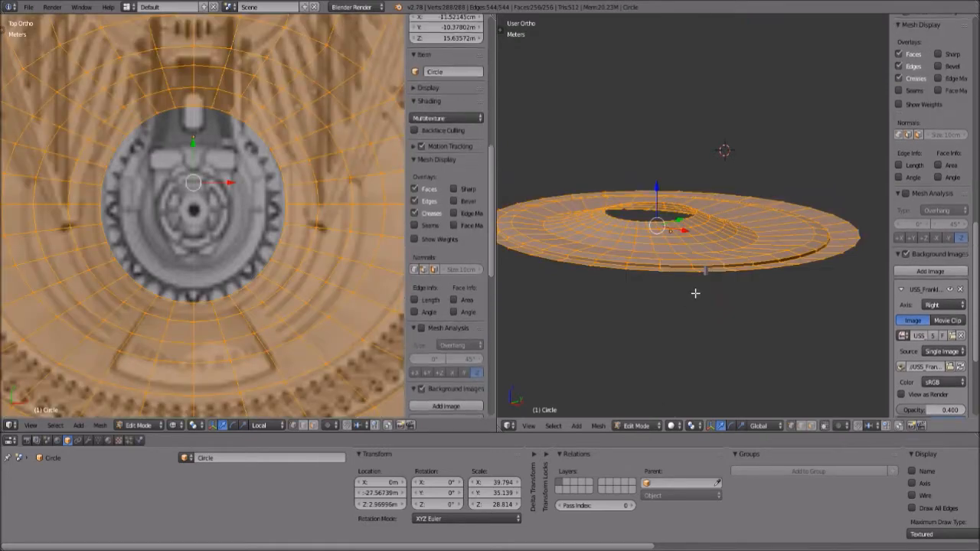
key("ctrl+f")
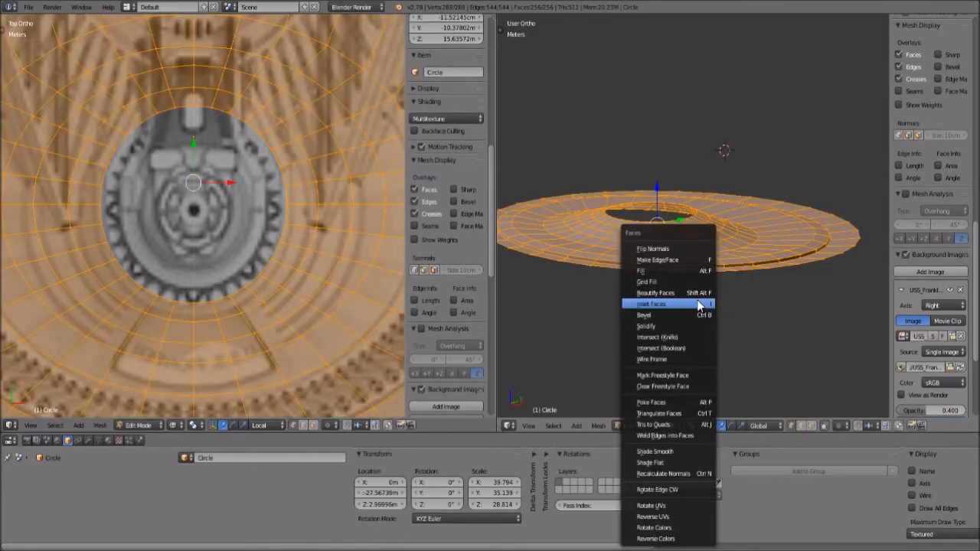
left_click(670, 457)
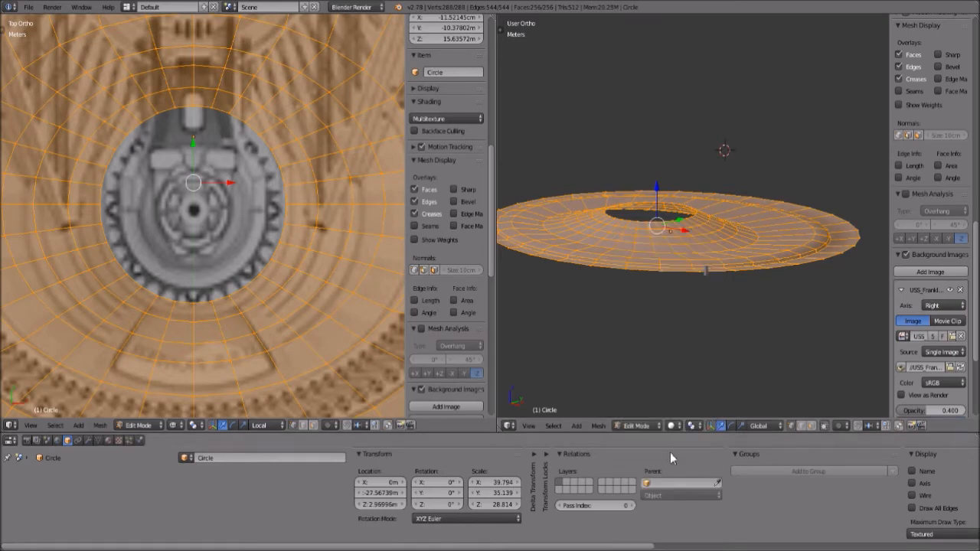
- Enable Auto Smooth for the saucer's normals and switch to Object Mode to inspect the shading
left_click(98, 441)
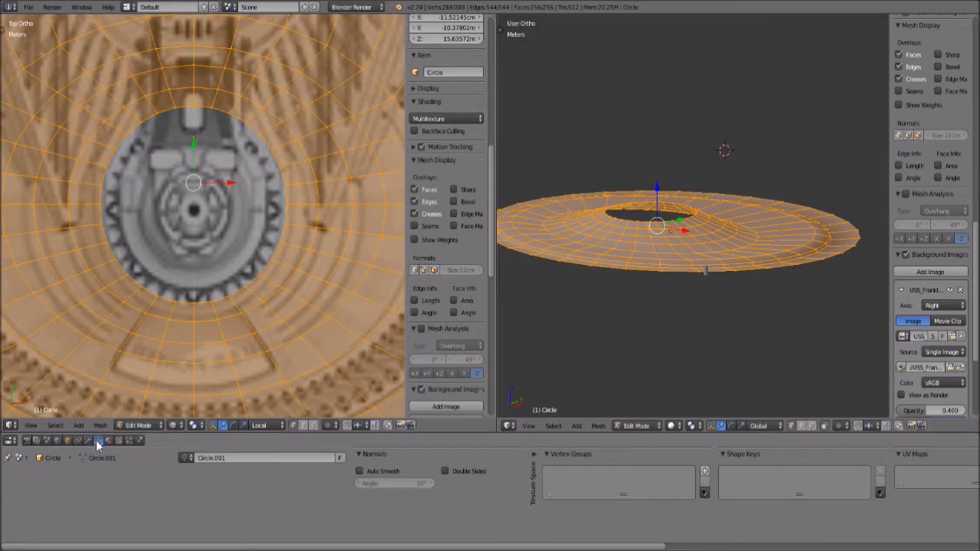
left_click(360, 471)
left_click(651, 426)
left_click(649, 414)
middle_click_drag(765, 307, 747, 328)
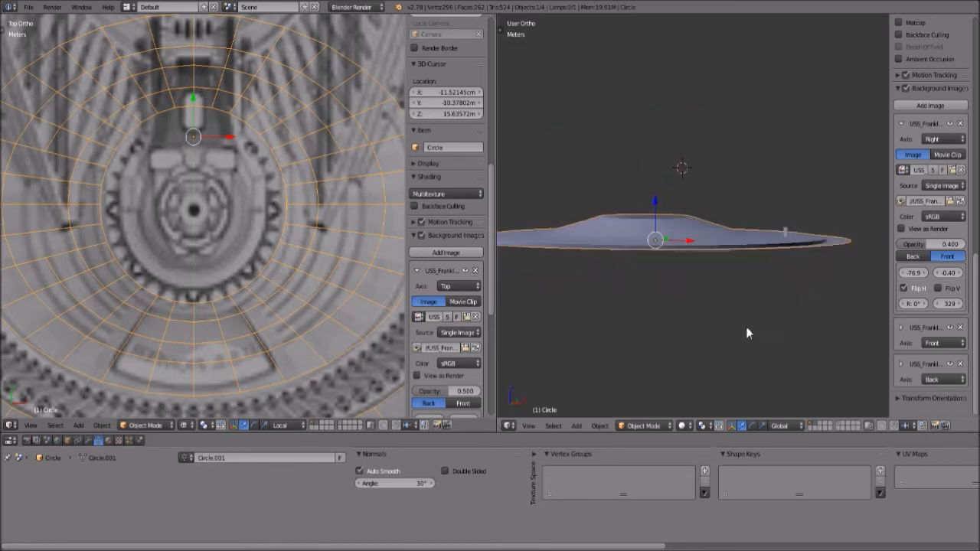
- Show the saucer in the right side view and return to Edit Mode near the rear of its slope
left_click(529, 426)
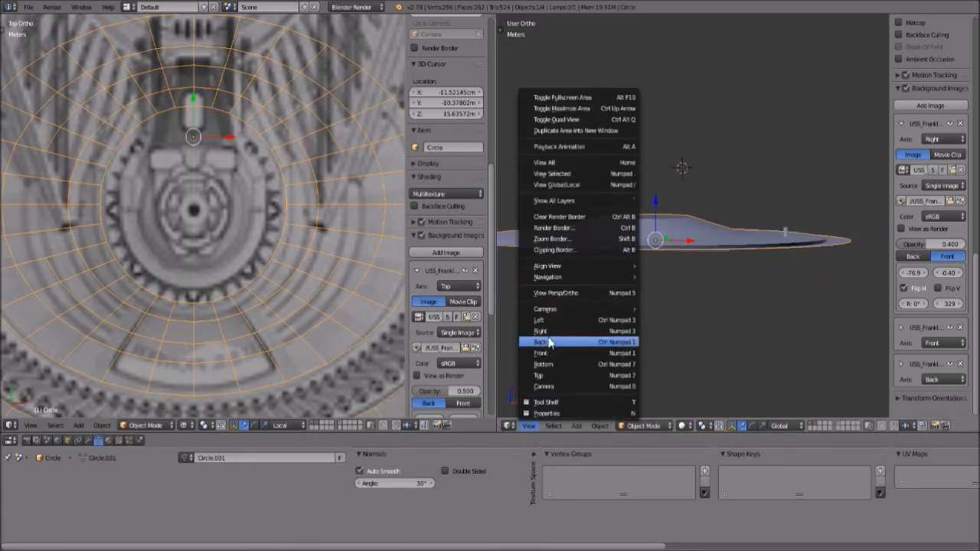
left_click(551, 332)
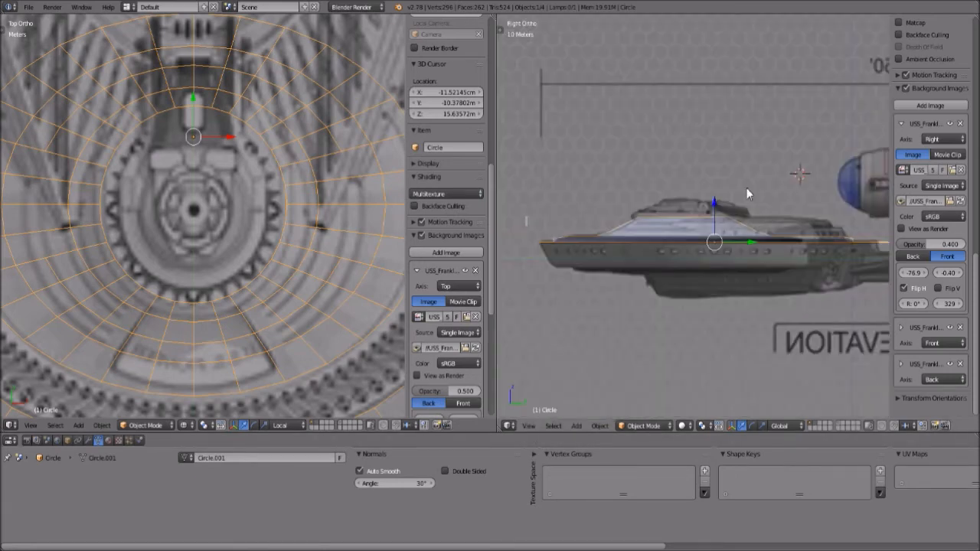
scroll(747, 194, "down", 2)
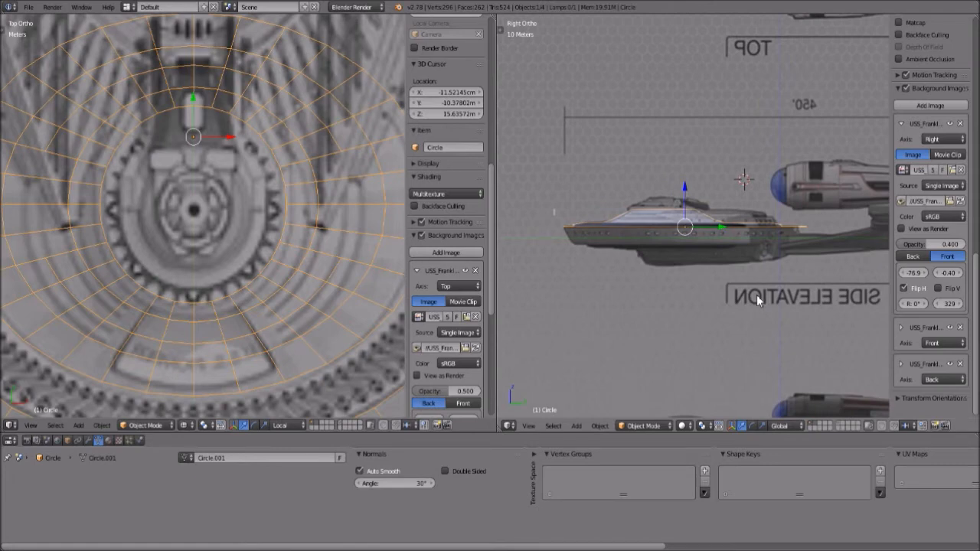
scroll(683, 260, "up", 3)
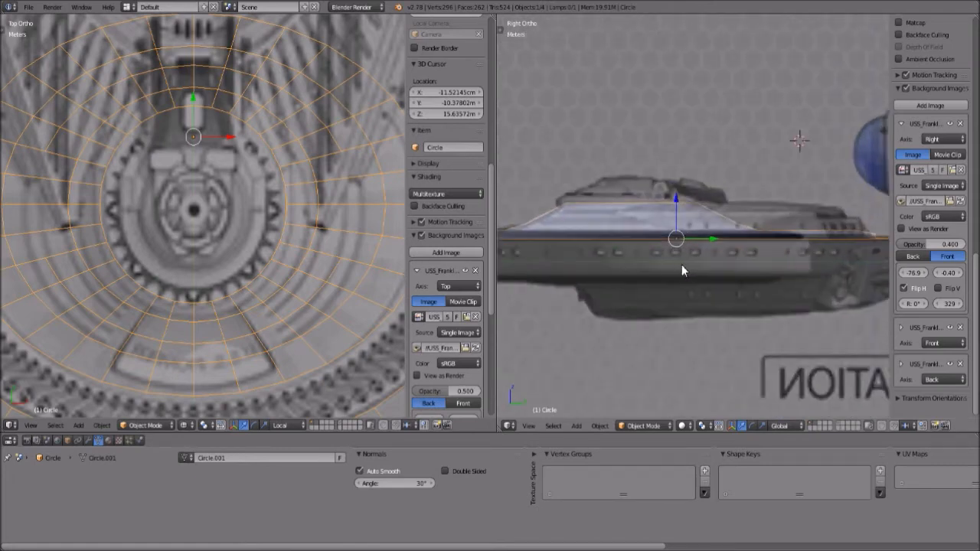
scroll(681, 264, "up", 6)
left_click(663, 426)
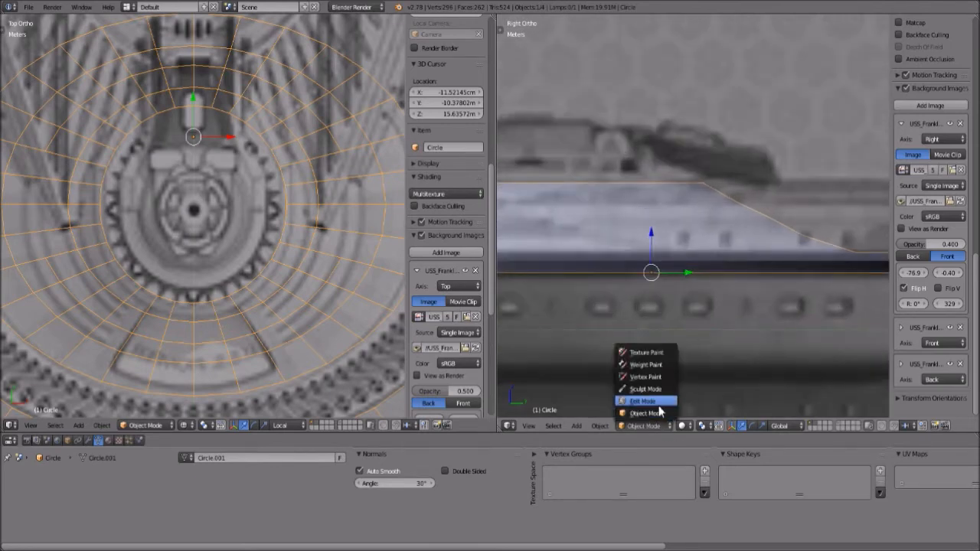
left_click(651, 400)
- Select the slope's middle edge loop in the side view and scale it uniformly to about 0.98
right_click(770, 219)
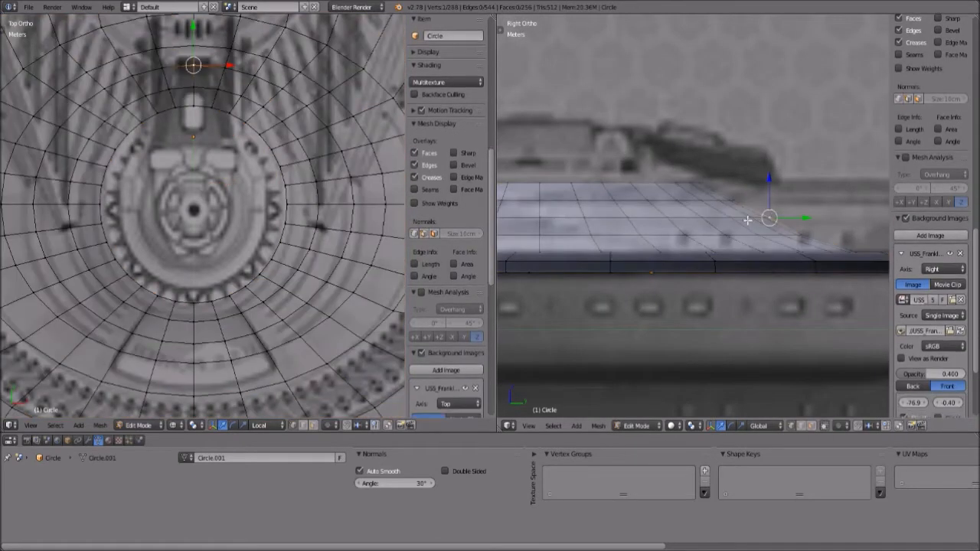
right_click(747, 220, "shift")
key("ctrl+e")
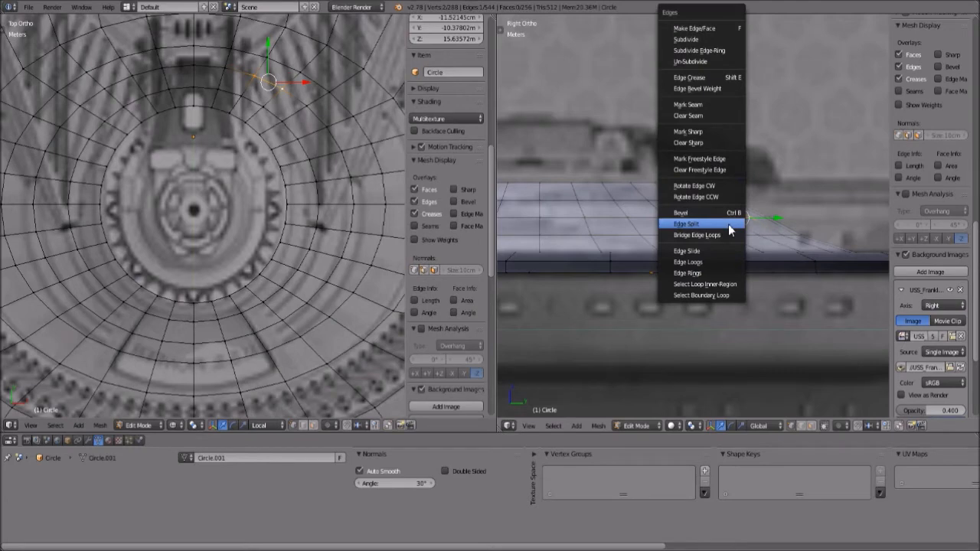
left_click(716, 262)
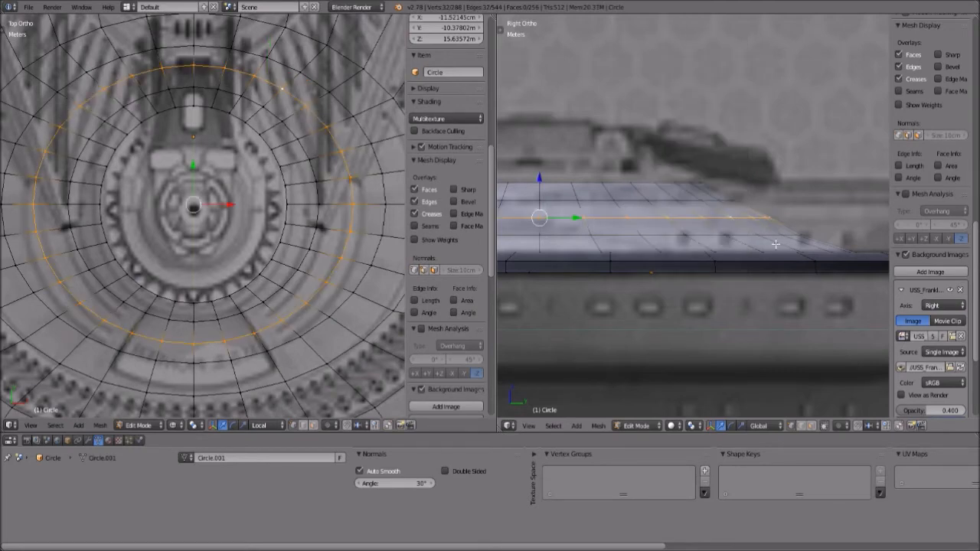
scroll(786, 250, "up", 1)
key("s")
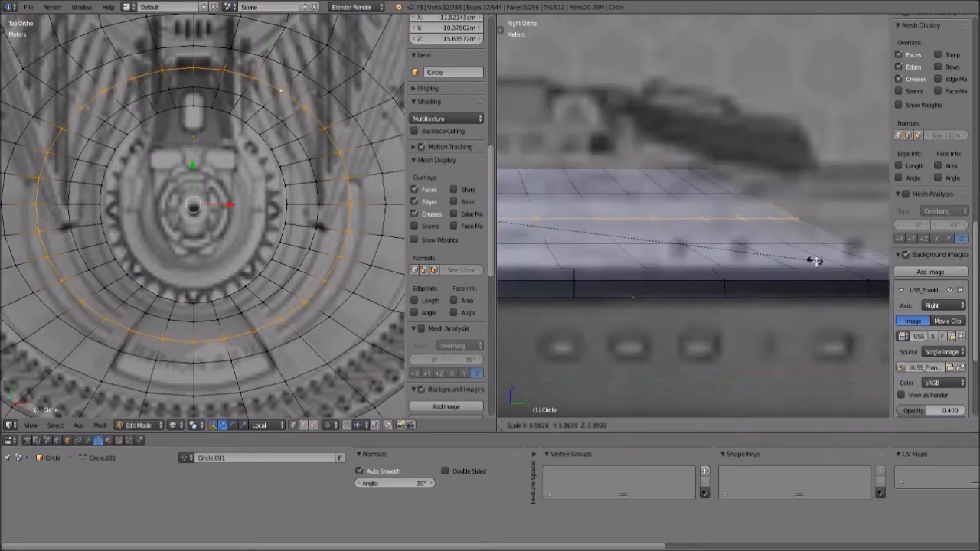
left_click(810, 260)
key("a")
- Examine how the curved slope fits the hull in the side elevation
scroll(769, 264, "down", 1)
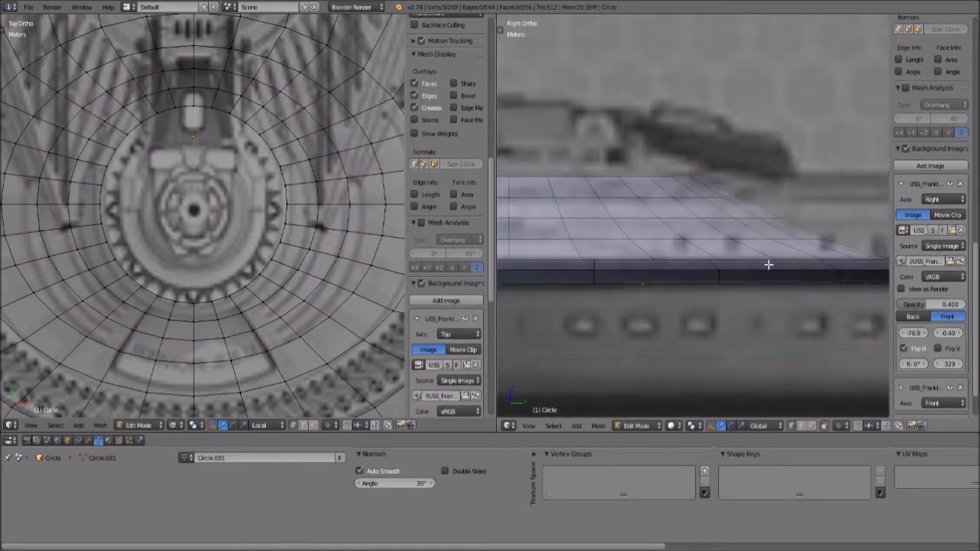
scroll(769, 264, "down", 5)
scroll(770, 265, "up", 3)
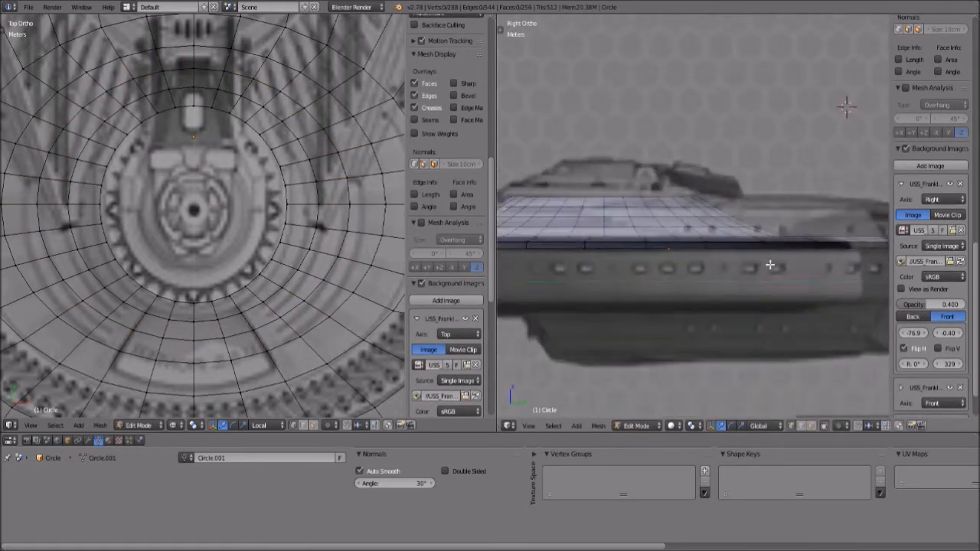
scroll(770, 265, "down", 4)
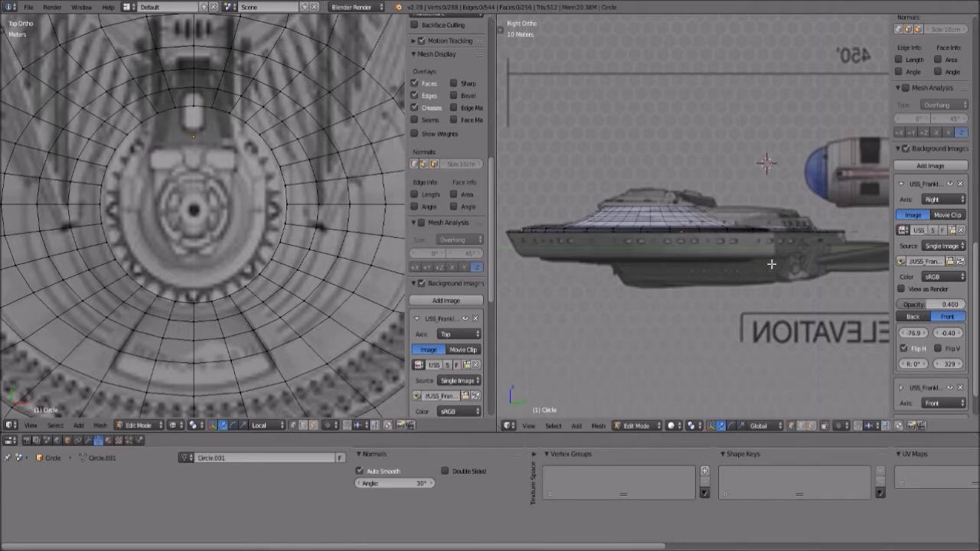
scroll(732, 314, "up", 3)
scroll(736, 314, "down", 3)
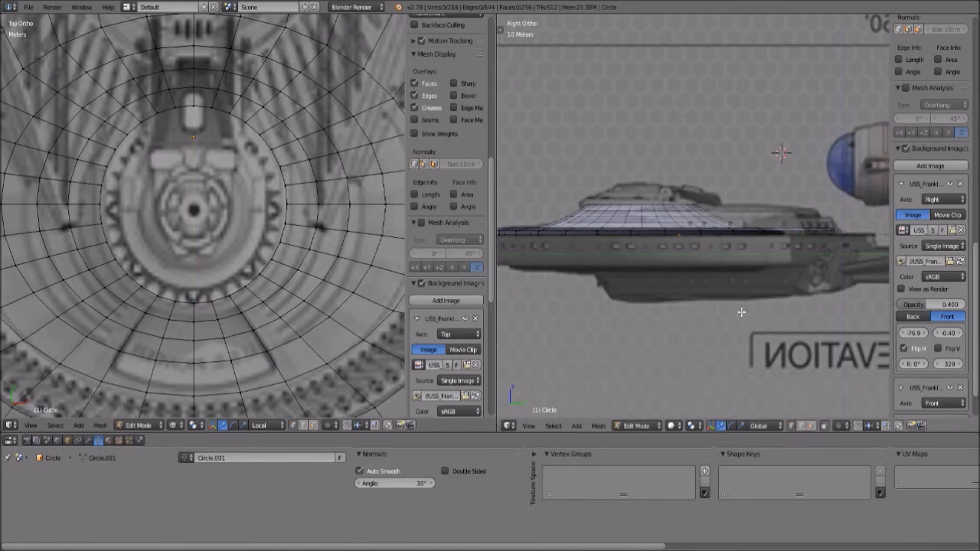
scroll(741, 311, "up", 3)
- Select the saucer's outermost edge loop in the top view and clear the selection
scroll(328, 271, "down", 4)
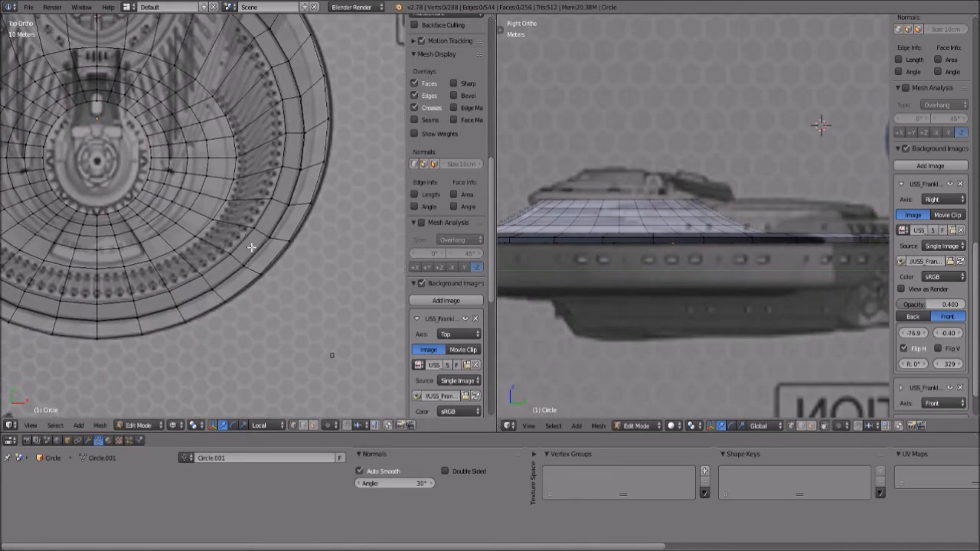
right_click(274, 258)
key("ctrl+e")
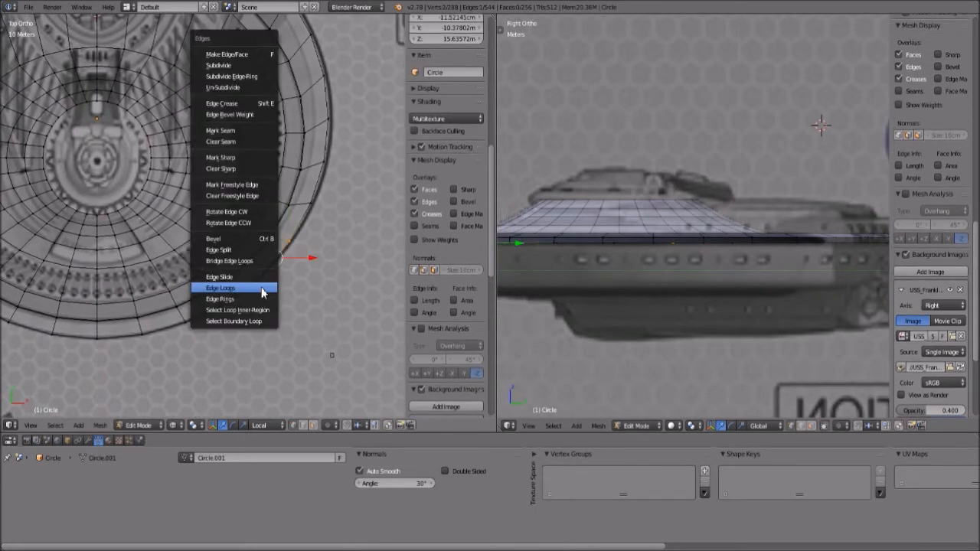
left_click(261, 291)
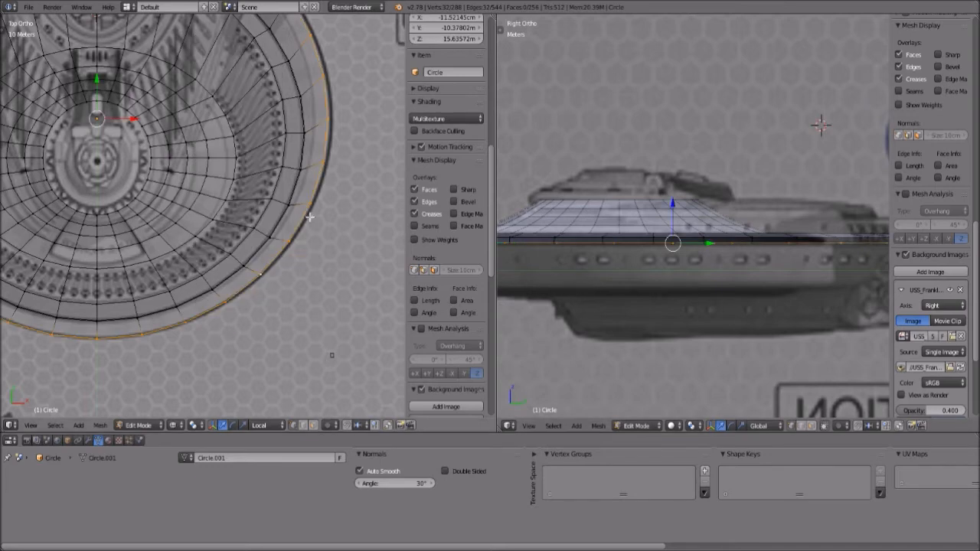
key("ctrl+e")
left_click(277, 281)
key("a")
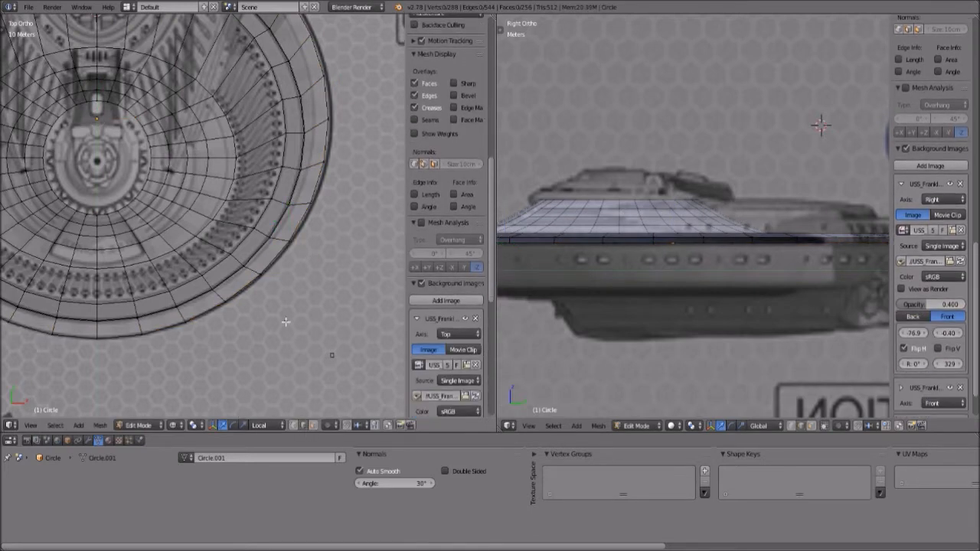
- Select the saucer's outermost edge loop and extrude it straight down about 4.7 m along Z to the rim's lower edge
right_click(276, 259)
key("ctrl+e")
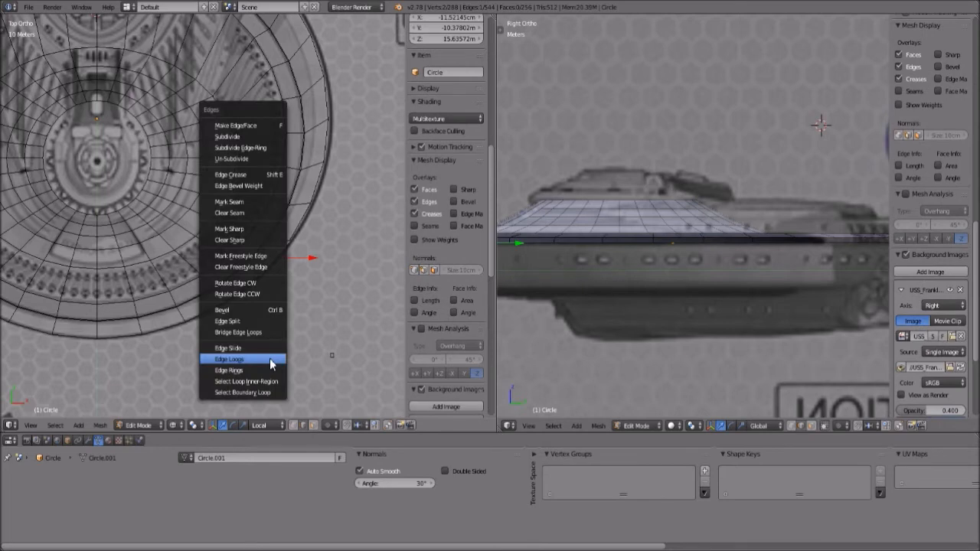
left_click(270, 358)
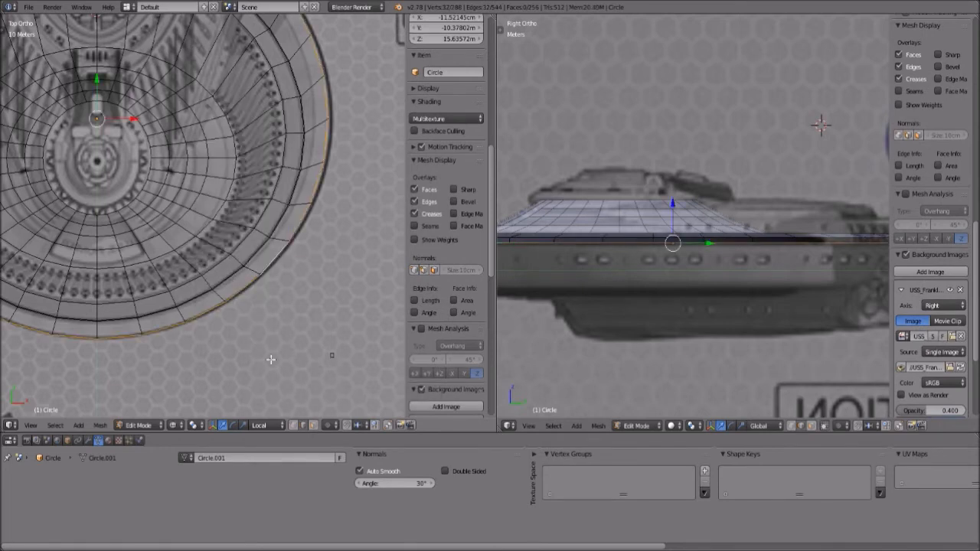
scroll(671, 309, "down", 3)
middle_click_drag(671, 309, 781, 282, "shift")
scroll(766, 295, "up", 2)
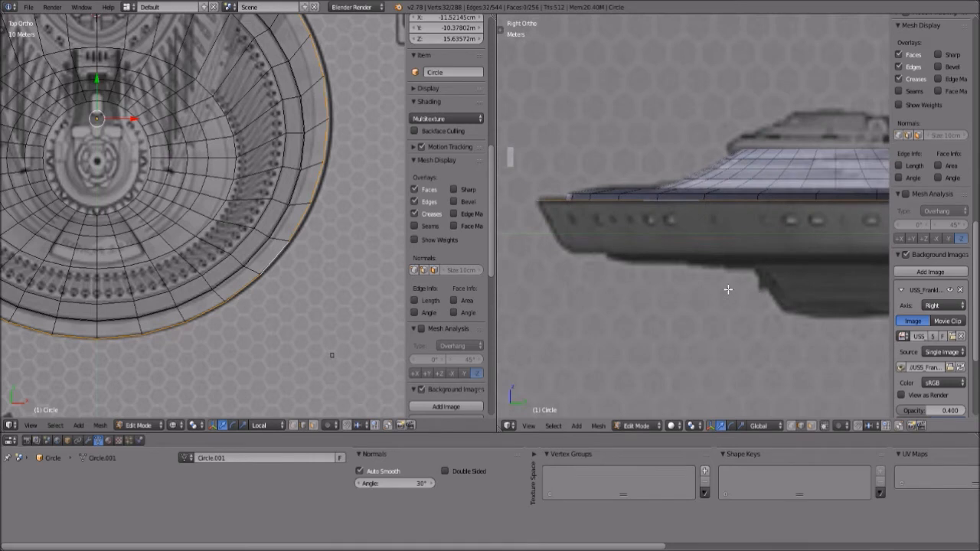
key("e")
key("z")
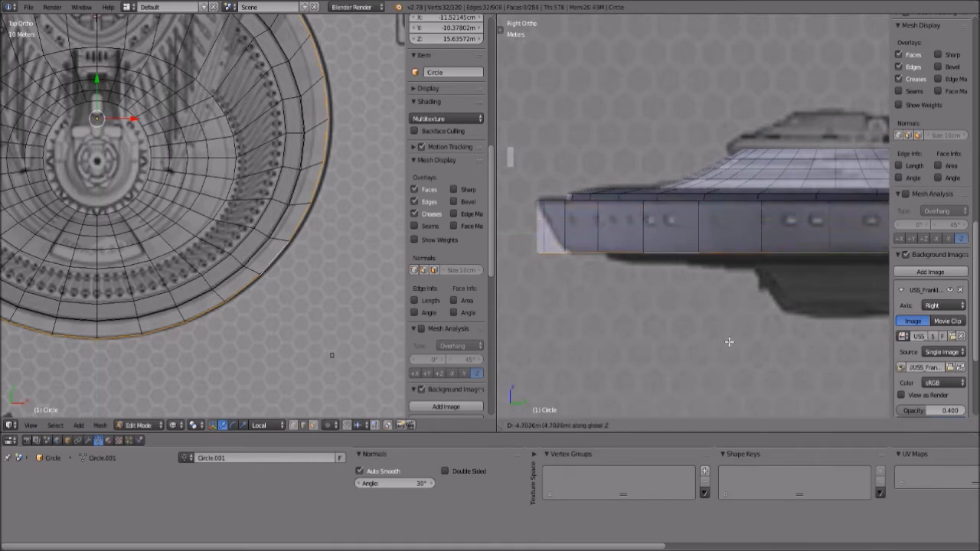
left_click(729, 342)
scroll(730, 317, "down", 2)
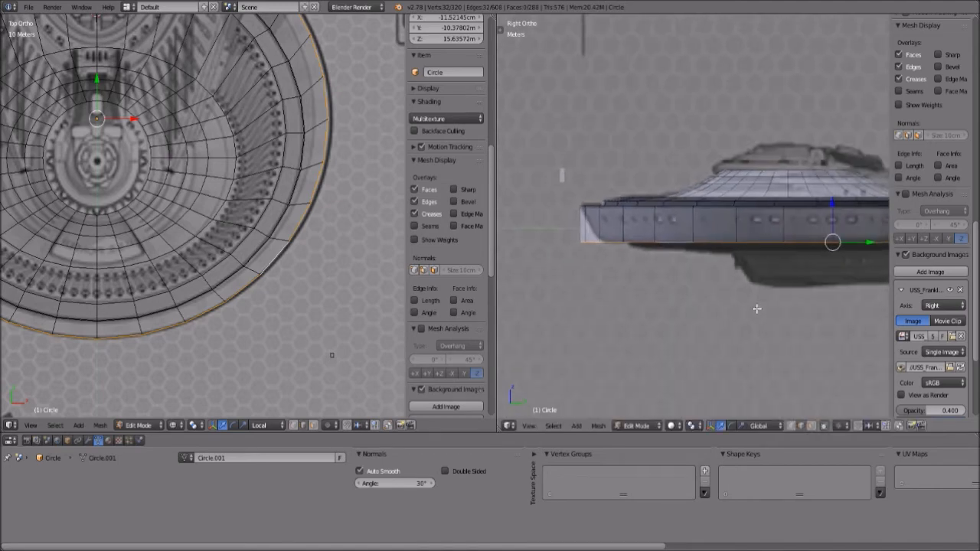
- Examine the rim's slant in the front elevation blueprint and compare it with the extruded rim in the side elevation
middle_click_drag(761, 308, 747, 308, "shift")
scroll(746, 307, "down", 6)
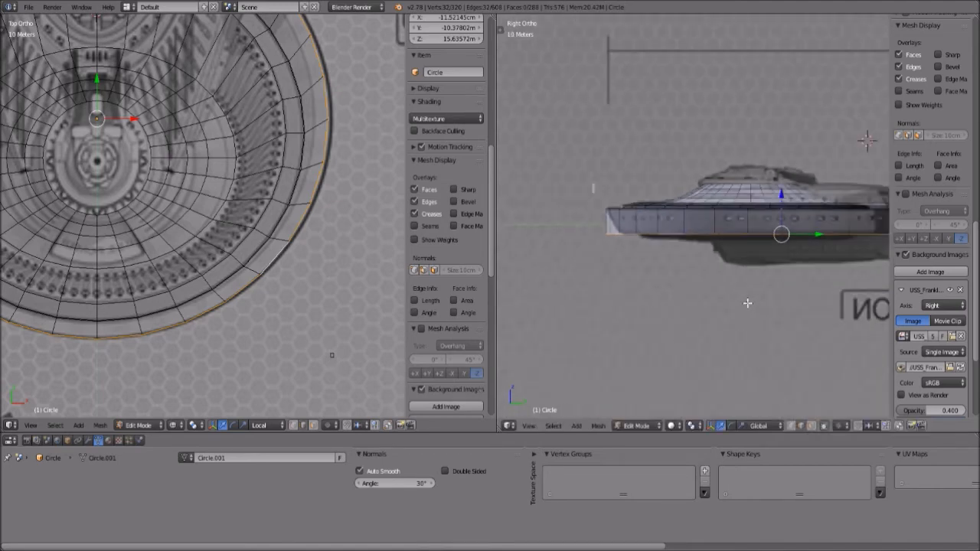
middle_click_drag(798, 285, 751, 289, "shift")
mouse_move(665, 298)
middle_mouse_down("shift")
mouse_move(712, 325)
mouse_move(679, 291)
middle_mouse_up("shift")
middle_click_drag(571, 289, 649, 330, "shift")
scroll(649, 330, "up", 4)
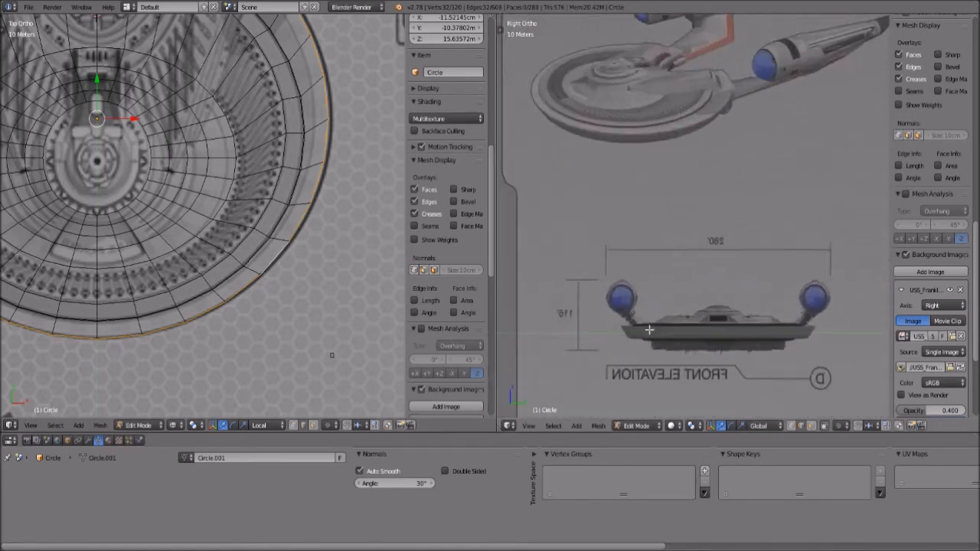
middle_click_drag(587, 360, 679, 301, "shift")
scroll(679, 300, "up", 4)
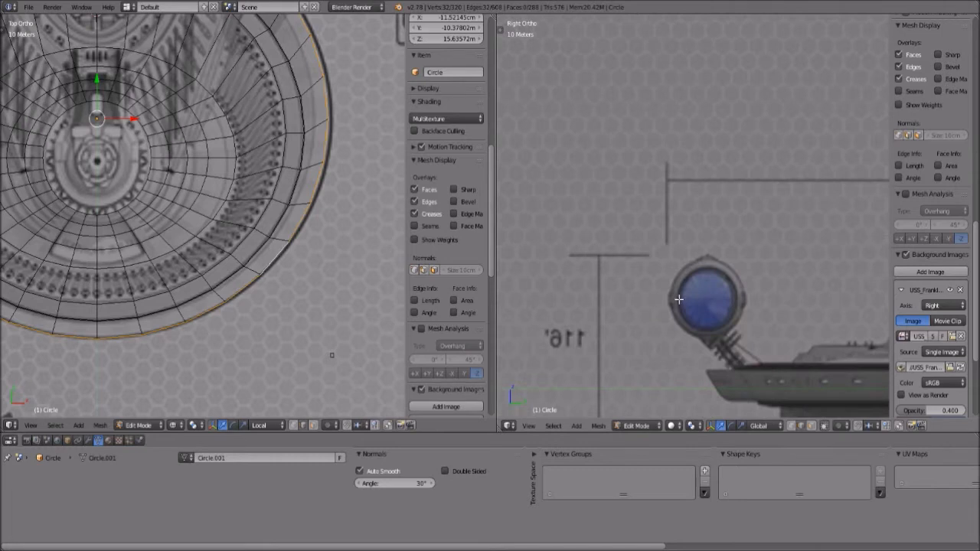
scroll(679, 300, "down", 8)
middle_click_drag(797, 277, 622, 255, "shift")
scroll(733, 247, "up", 6)
middle_click_drag(744, 252, 690, 254, "shift")
scroll(691, 255, "up", 3)
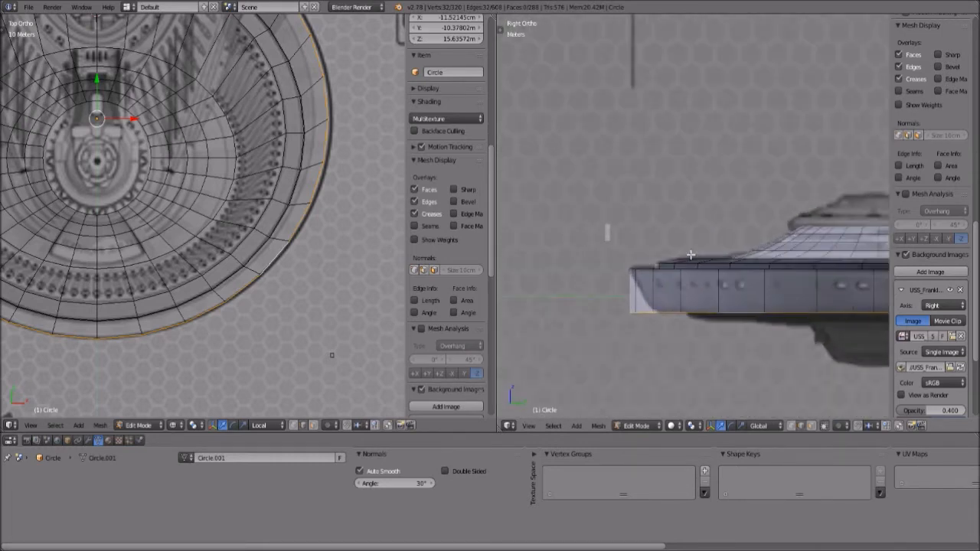
- Scale the extruded lower edge loop uniformly to about 0.93 so the rim slopes inward along the side blueprint
scroll(692, 254, "down", 3)
middle_click_drag(786, 288, 692, 257, "shift")
scroll(689, 268, "up", 1)
scroll(688, 269, "up", 2)
scroll(689, 310, "down", 2)
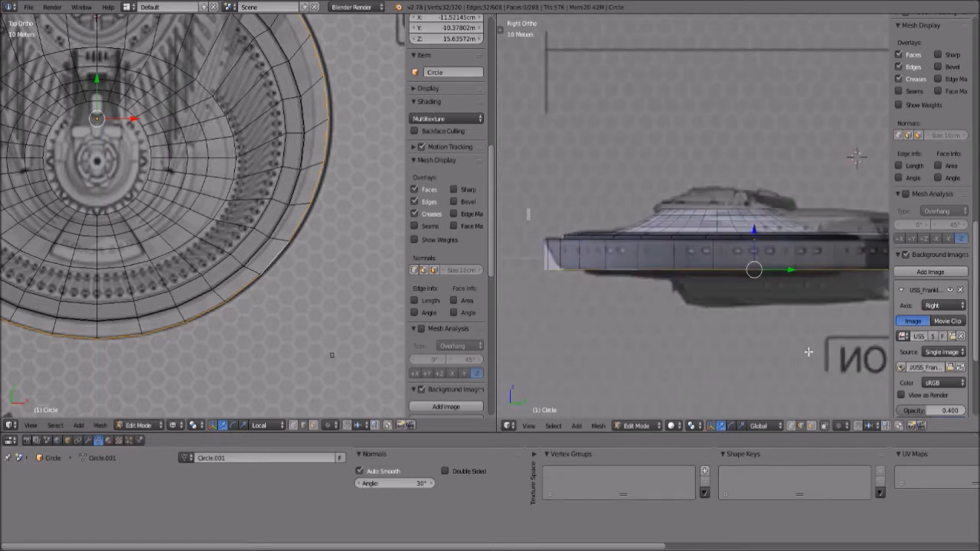
key("s")
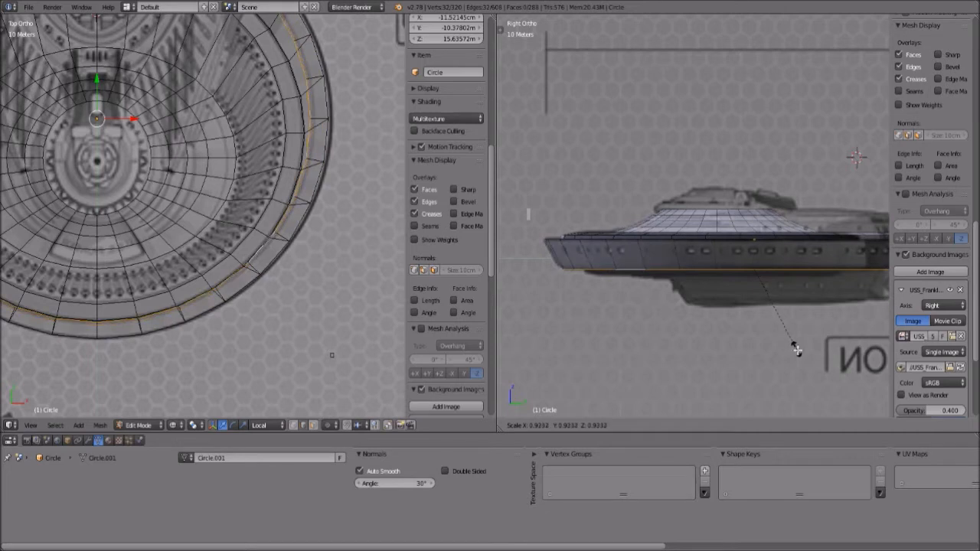
left_click(792, 350)
scroll(768, 323, "down", 1)
middle_click_drag(768, 323, 846, 324, "shift")
scroll(697, 322, "up", 4)
middle_click_drag(674, 342, 807, 335, "shift")
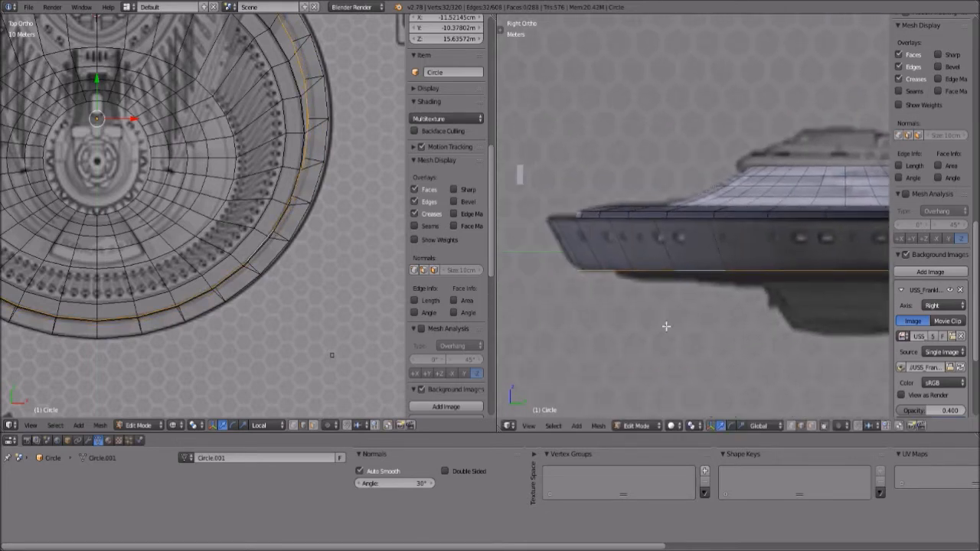
middle_click_drag(666, 326, 748, 324, "shift")
scroll(730, 336, "up", 1)
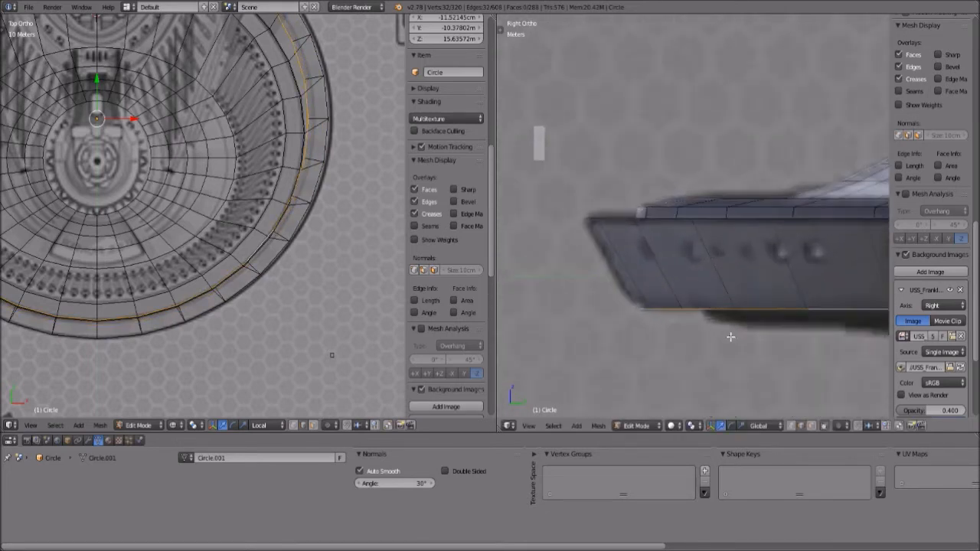
- Return to Object Mode and move the small reference cube about 5.5 m so it stands just ahead of the saucer rim
left_click(640, 426)
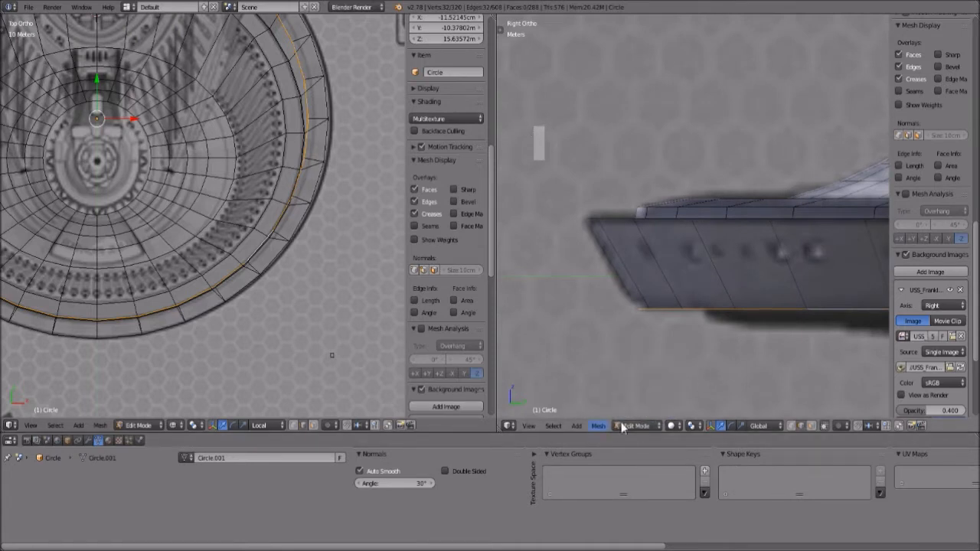
left_click(621, 355)
right_click(542, 140)
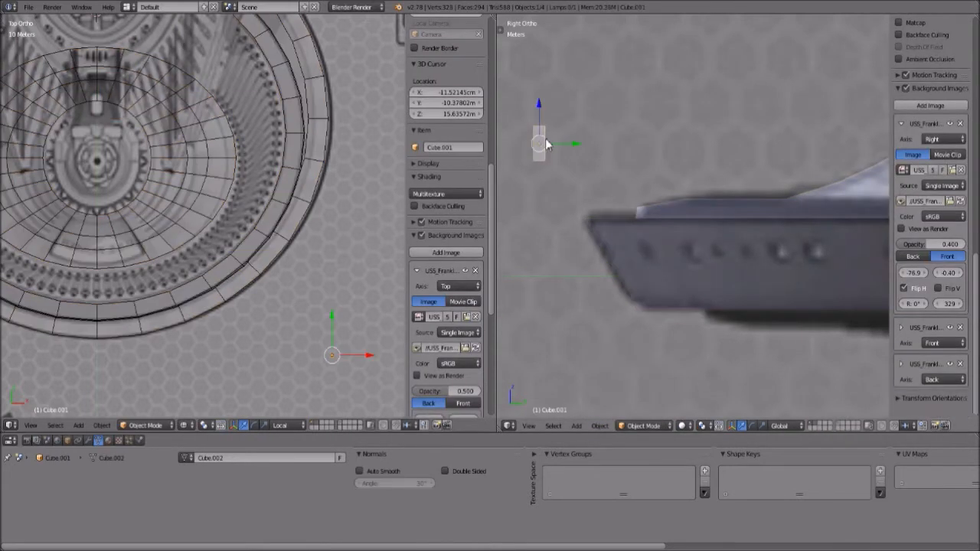
key("g")
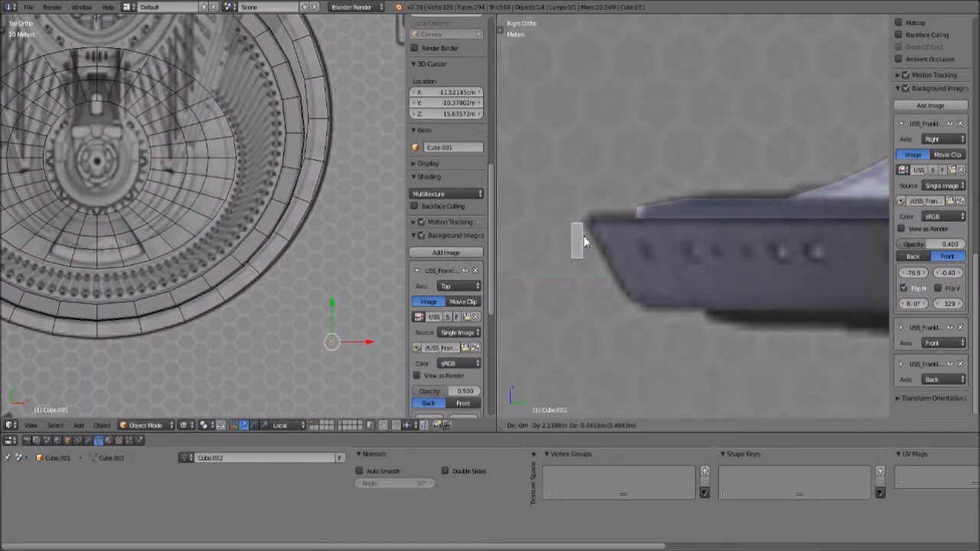
left_click(584, 242)
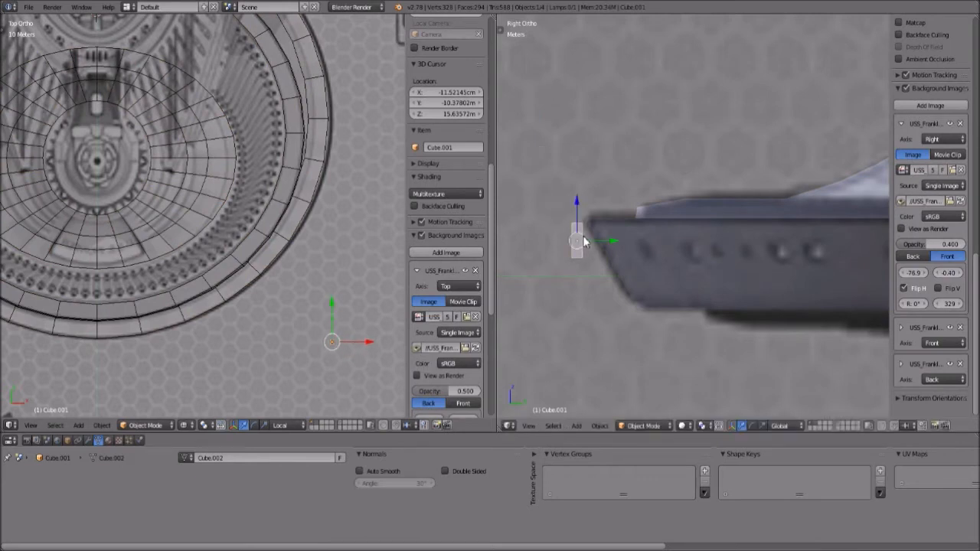
- Duplicate the reference cube directly below itself and move both cubes along Y over the rim to compare their combined height with it
key("shift+d")
left_click(582, 282)
left_click(576, 244, "shift")
key("g")
key("x")
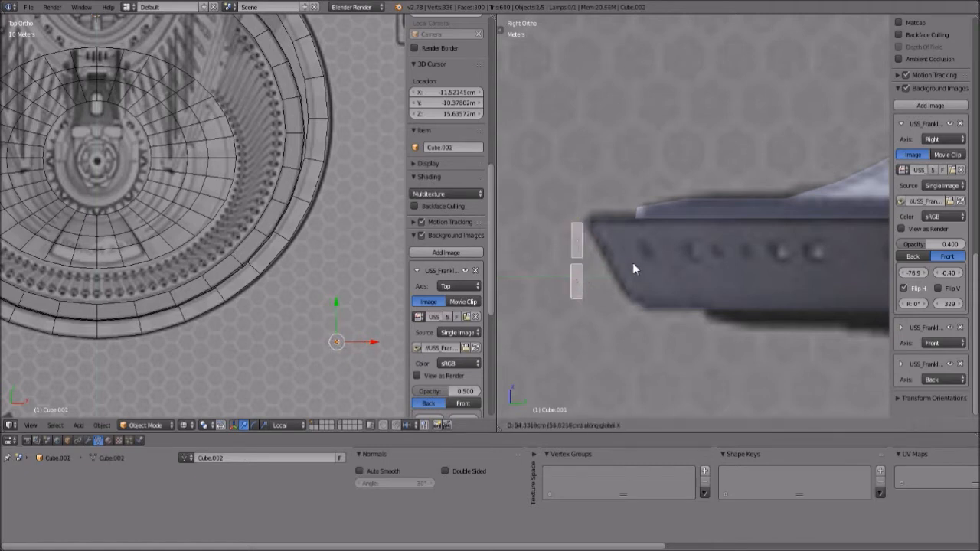
key("y")
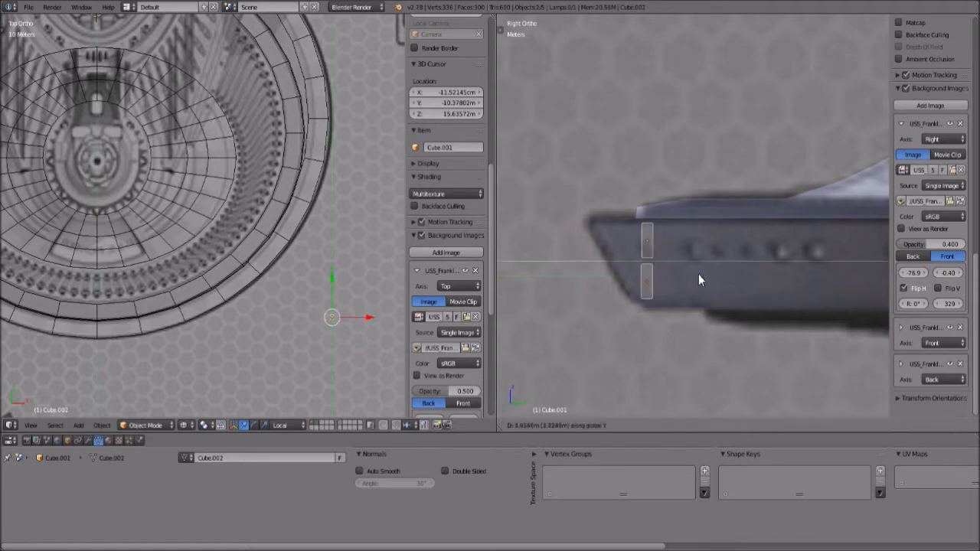
left_click(741, 286)
key("g")
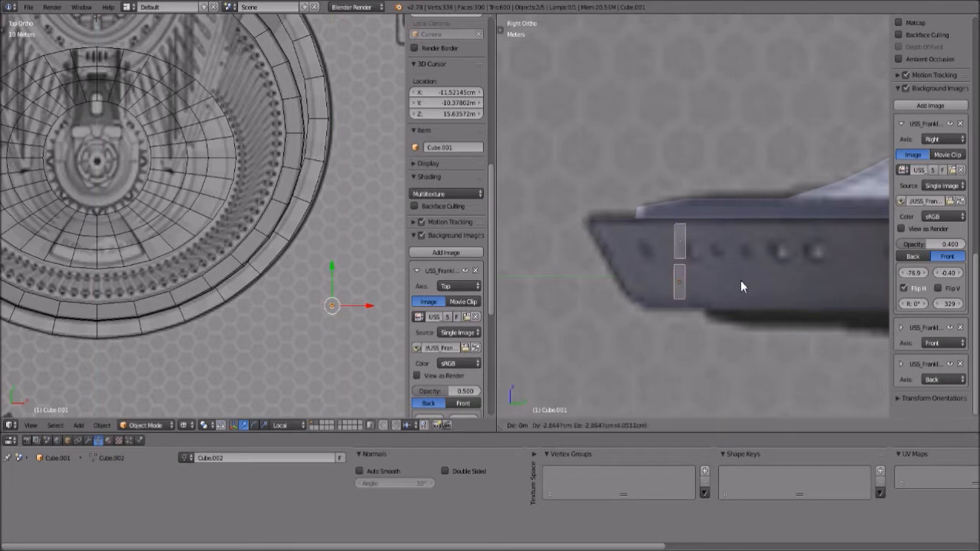
left_click(739, 290)
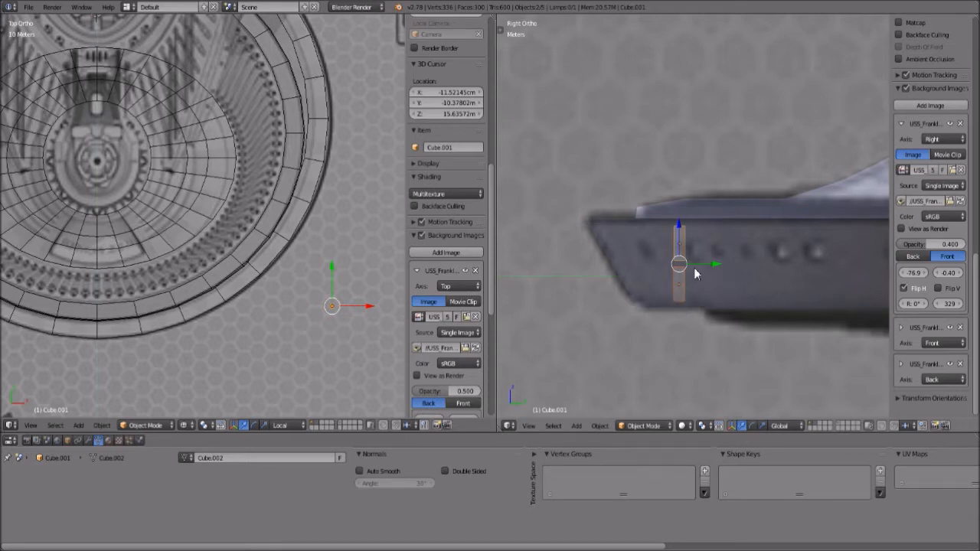
- Move both reference cubes back clear of the saucer rim and delete the lower duplicate
key("g")
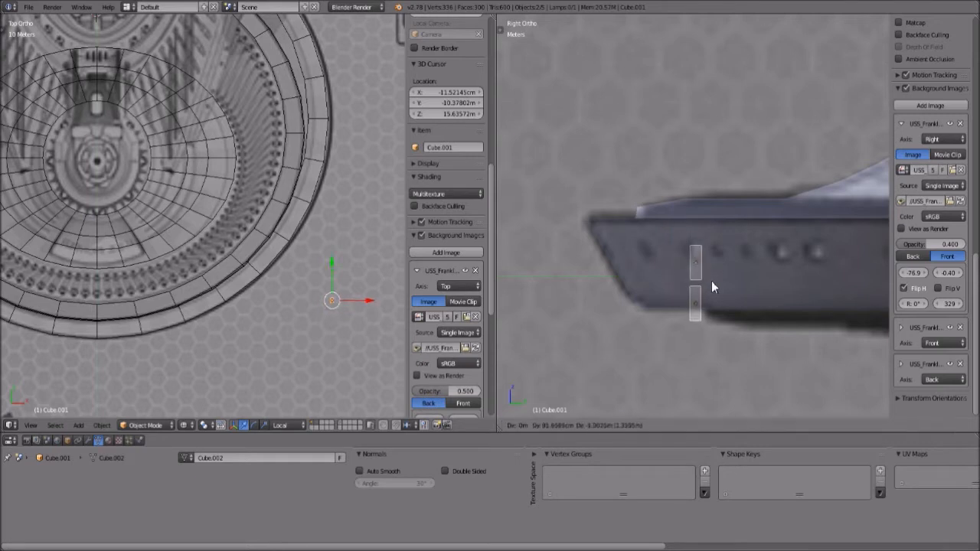
left_click(770, 277)
right_click(562, 285)
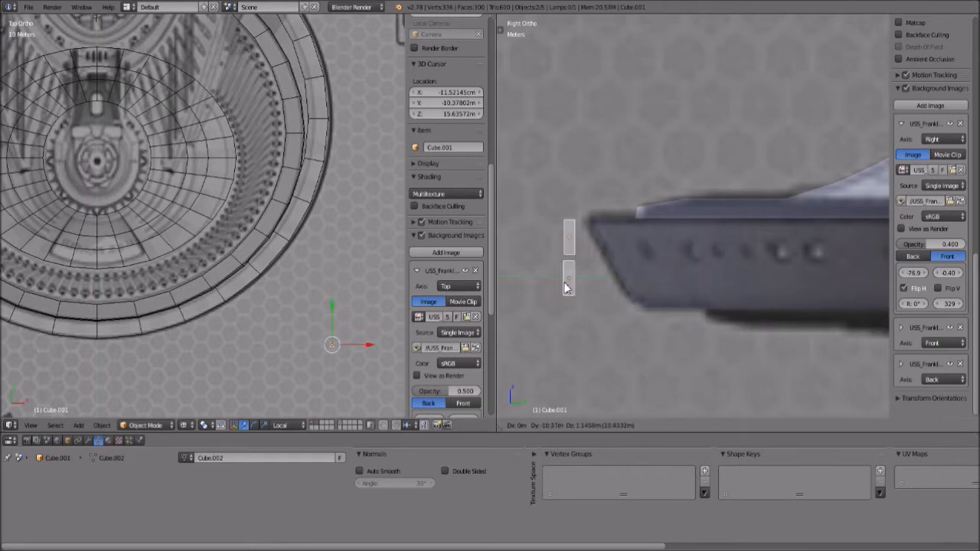
key("x")
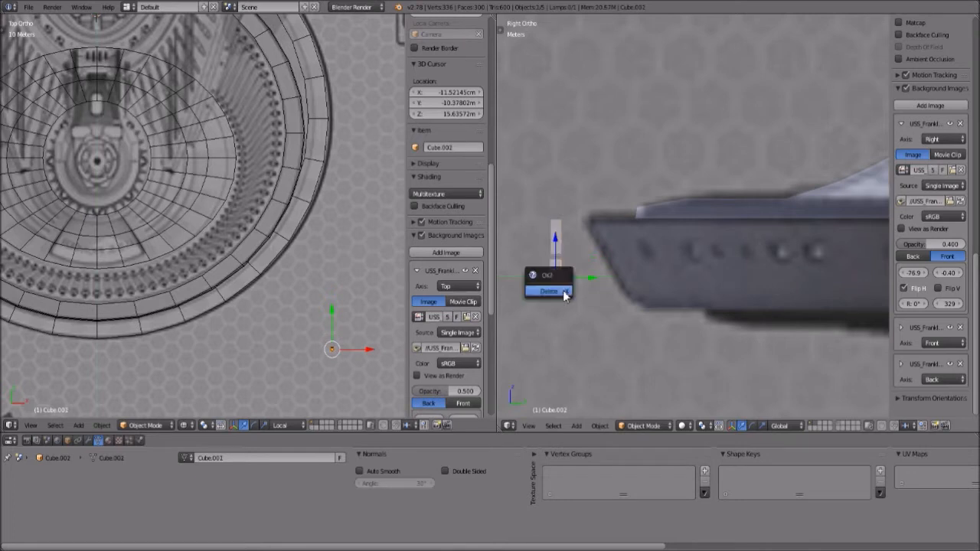
left_click(564, 288)
scroll(697, 262, "down", 4)
scroll(697, 222, "up", 2)
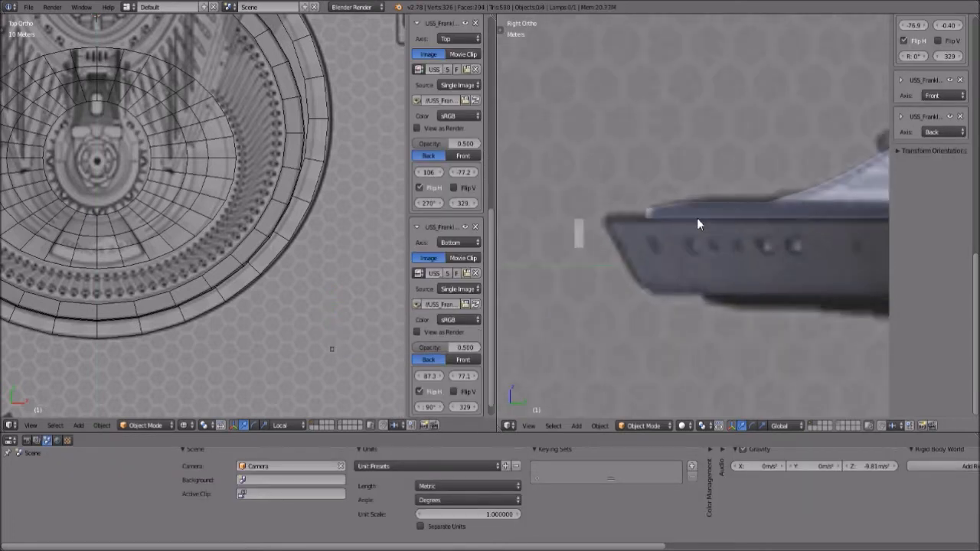
left_click(631, 431)
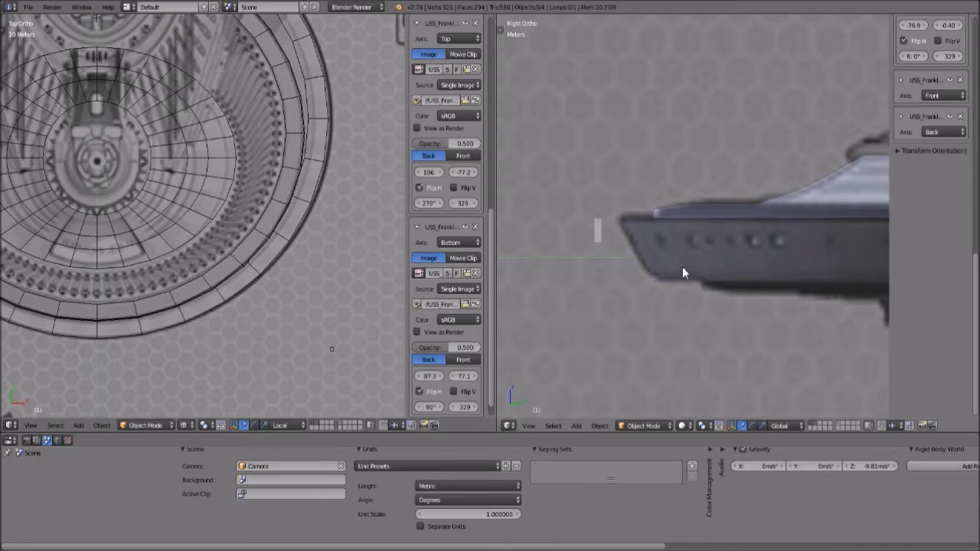
- Open the saucer mesh in Edit Mode and add an edge loop around the rim wall, slid close to its lower edge
right_click(682, 273)
left_click(640, 425)
left_click(642, 413)
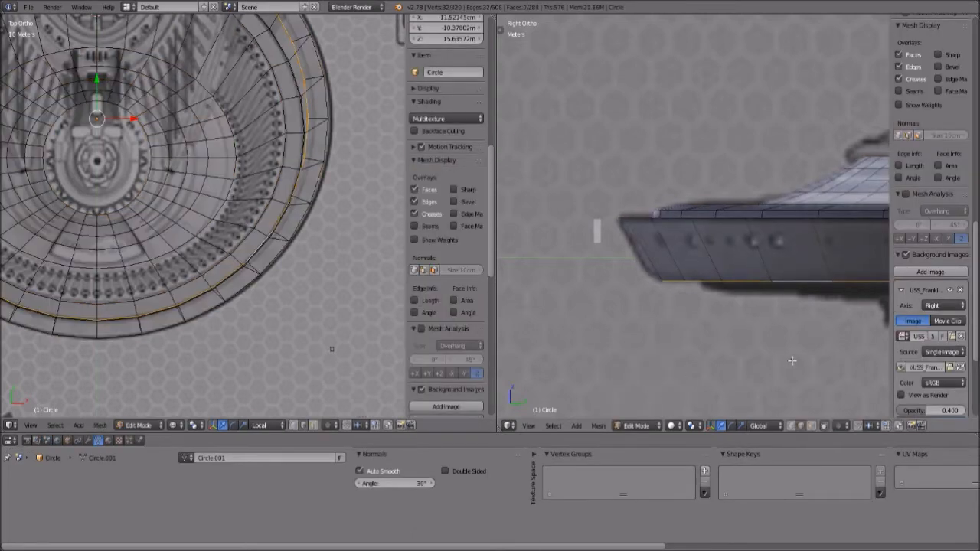
scroll(711, 350, "down", 6)
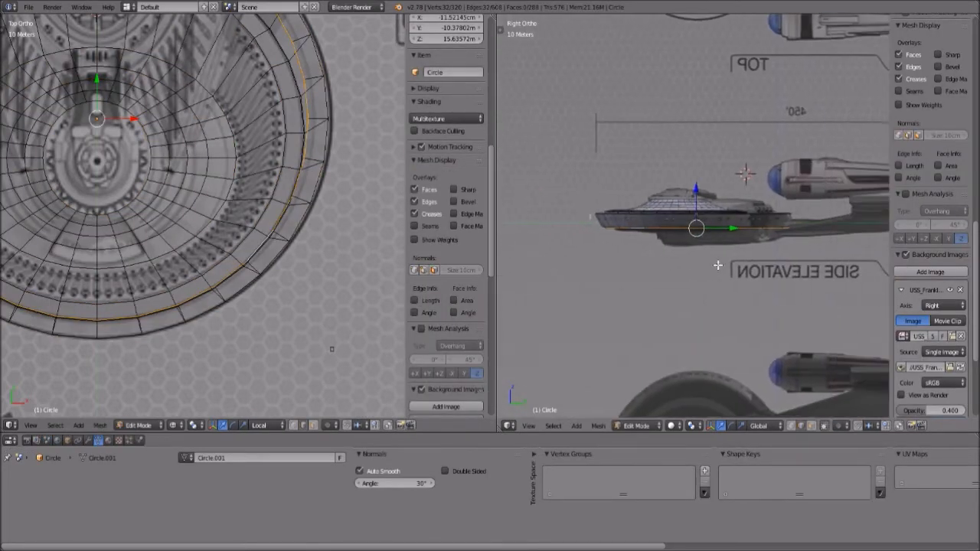
scroll(717, 299, "up", 6)
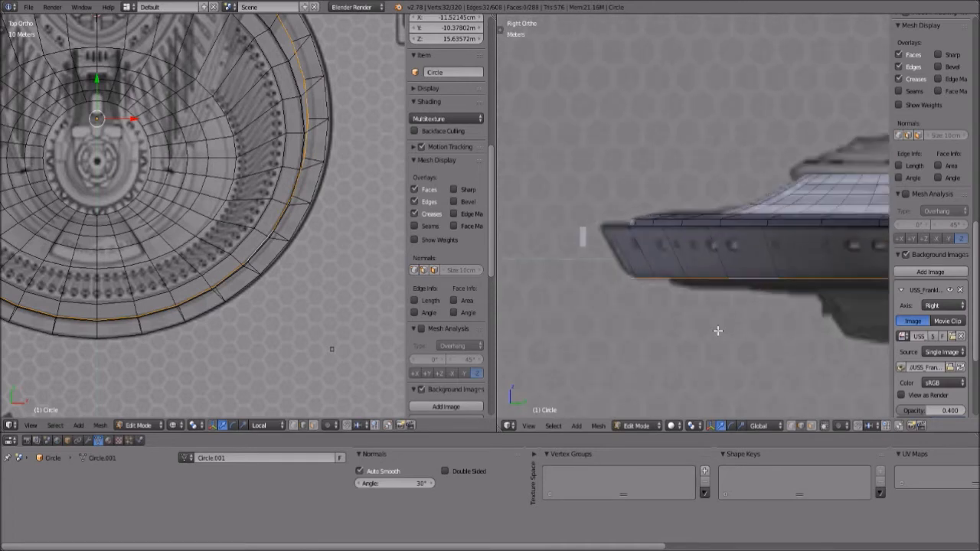
scroll(681, 297, "up", 3)
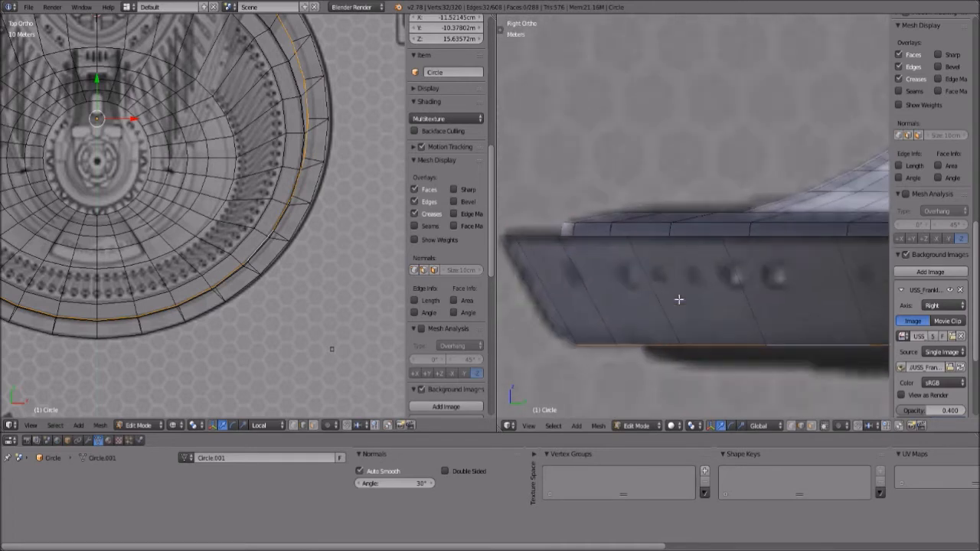
key("ctrl+r")
left_click(567, 327)
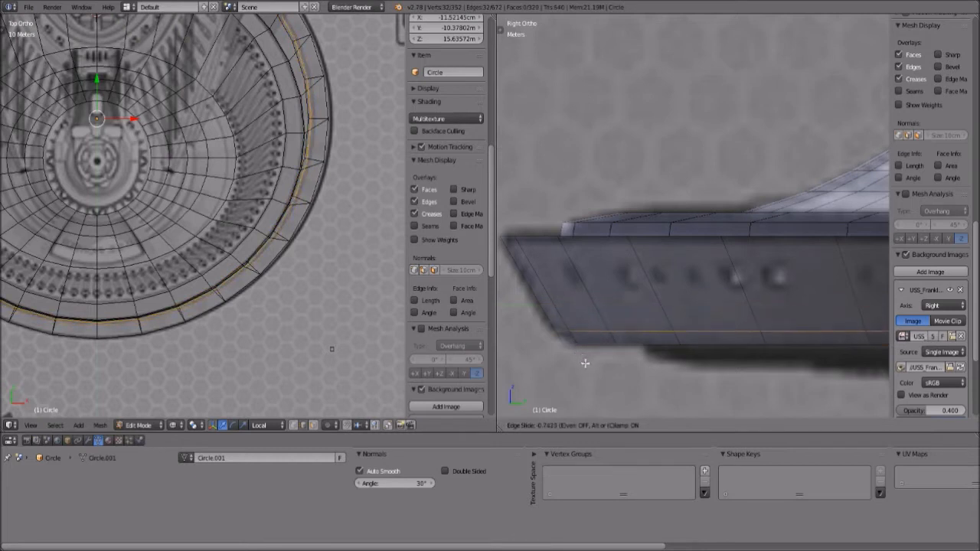
left_click(586, 364)
- Select the edge loop along the bottom of the rim and scale it inward to about 0.993
right_click(571, 354)
right_click(589, 357)
key("ctrl+e")
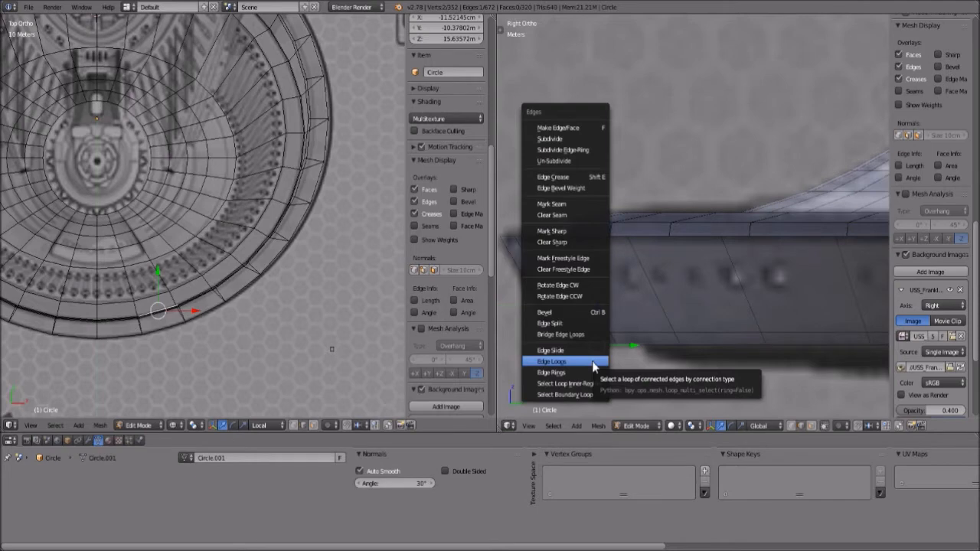
left_click(595, 362)
key("s")
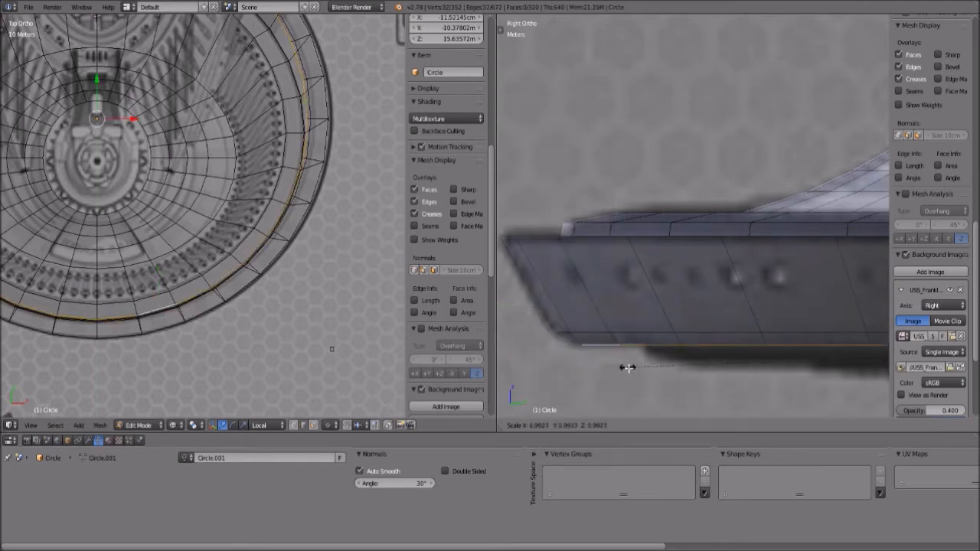
left_click(628, 367)
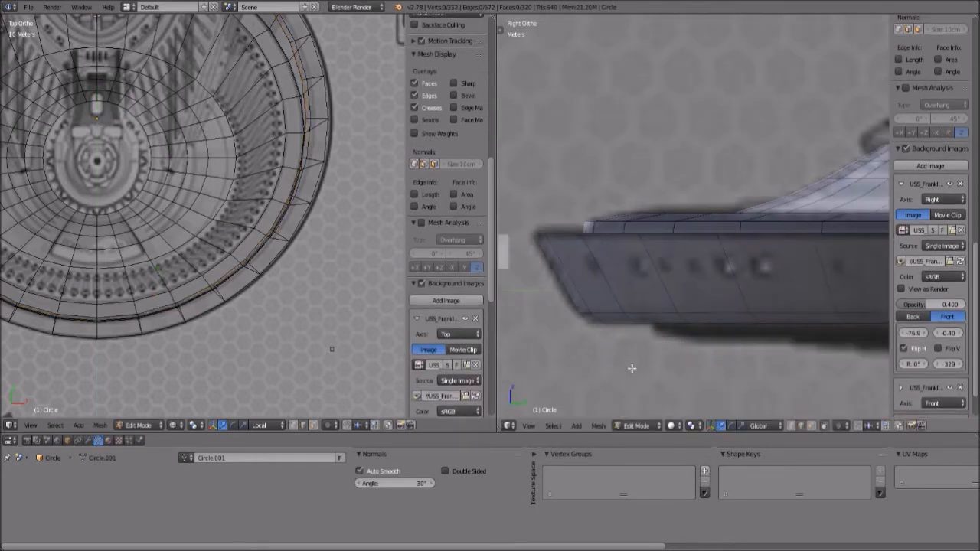
- Add a second edge loop around the rim wall, slid close to its upper edge
scroll(550, 245, "up", 1)
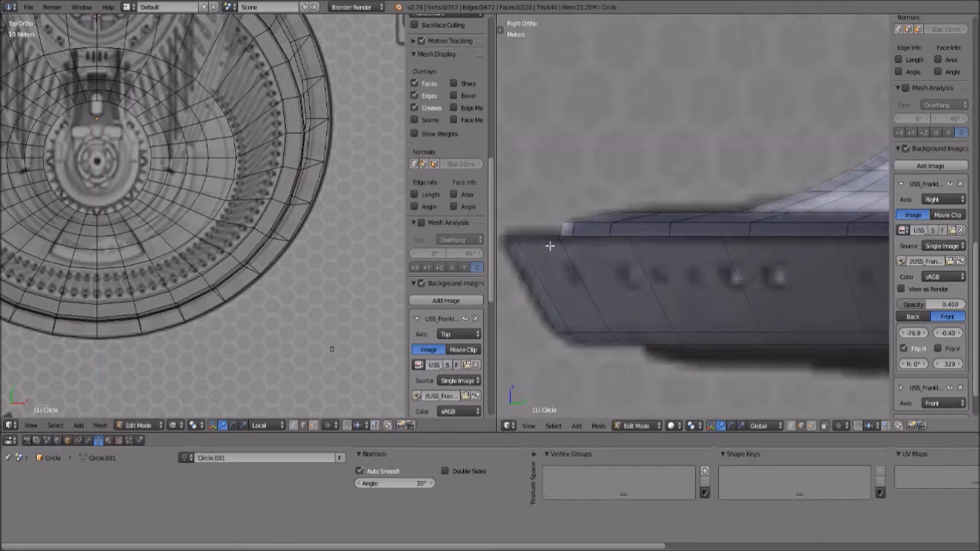
key("ctrl+r")
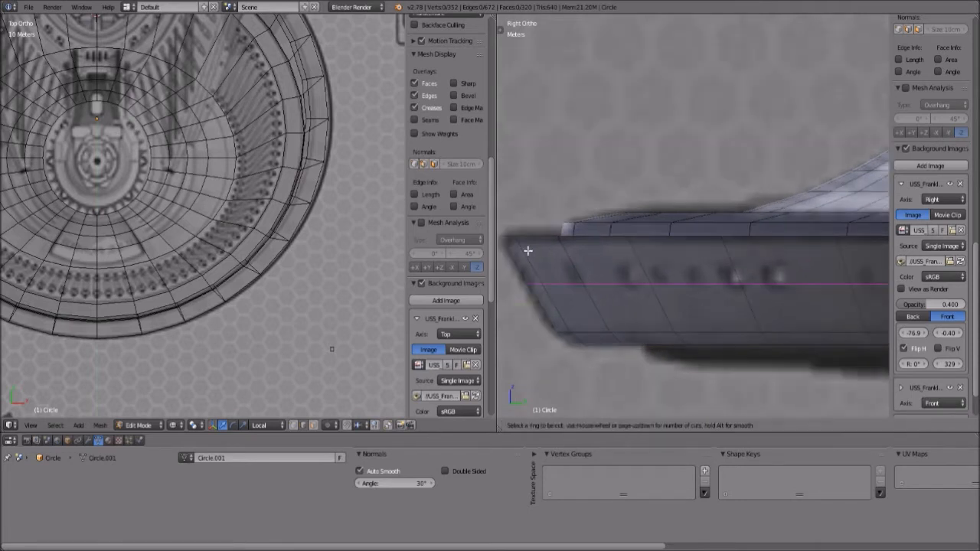
left_click(527, 250)
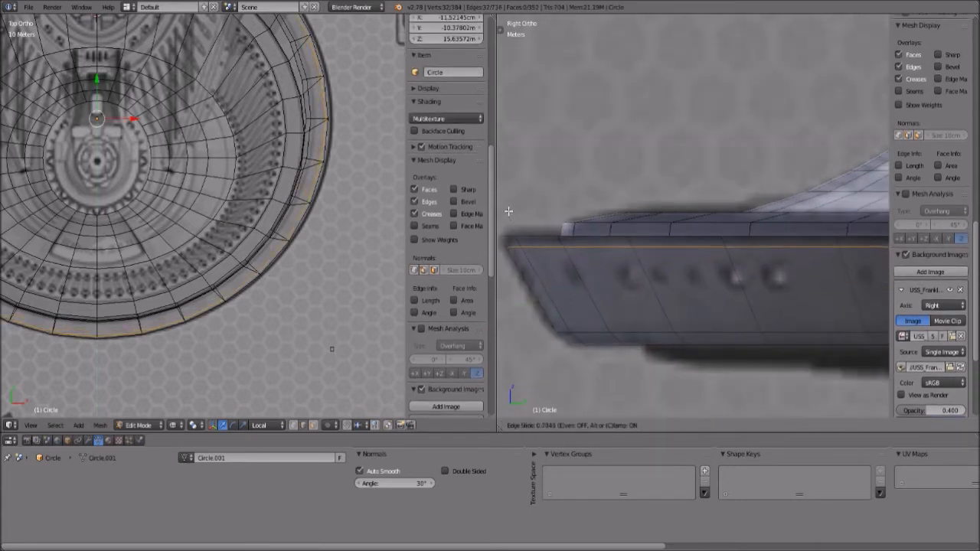
left_click(508, 210)
- Select the outermost edge loop at the top of the rim and scale it slightly inward to bevel the corner
middle_click_drag(553, 282, 620, 319, "shift")
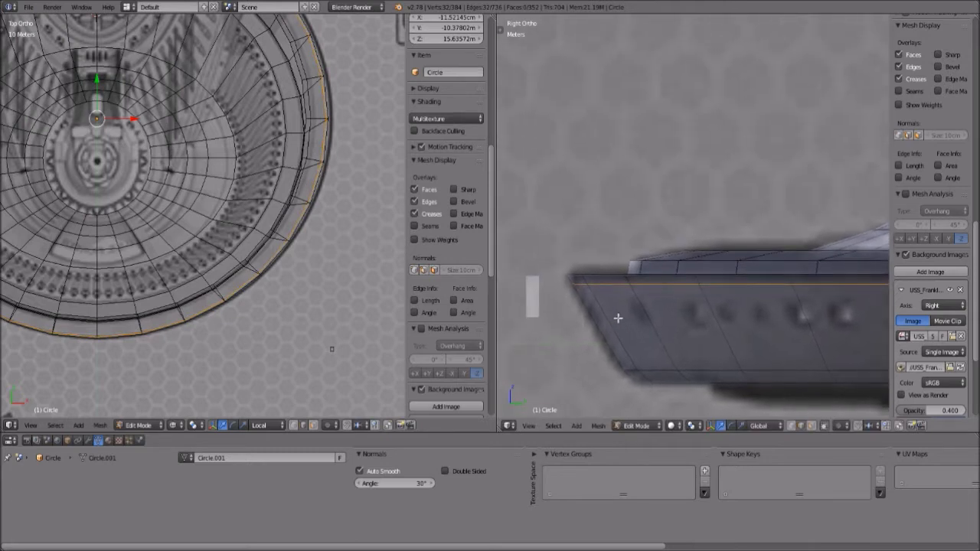
scroll(594, 310, "up", 1)
right_click(550, 287)
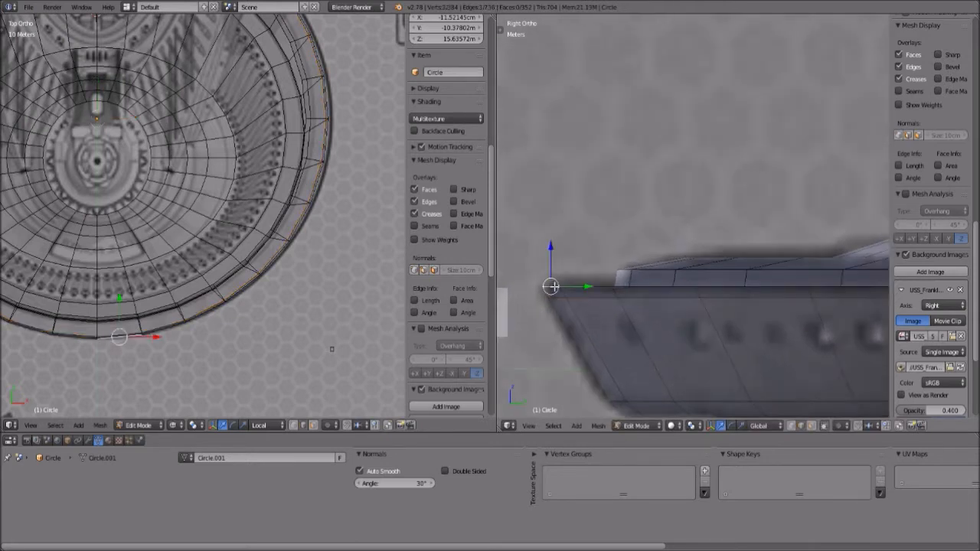
key("ctrl+e")
left_click(556, 286)
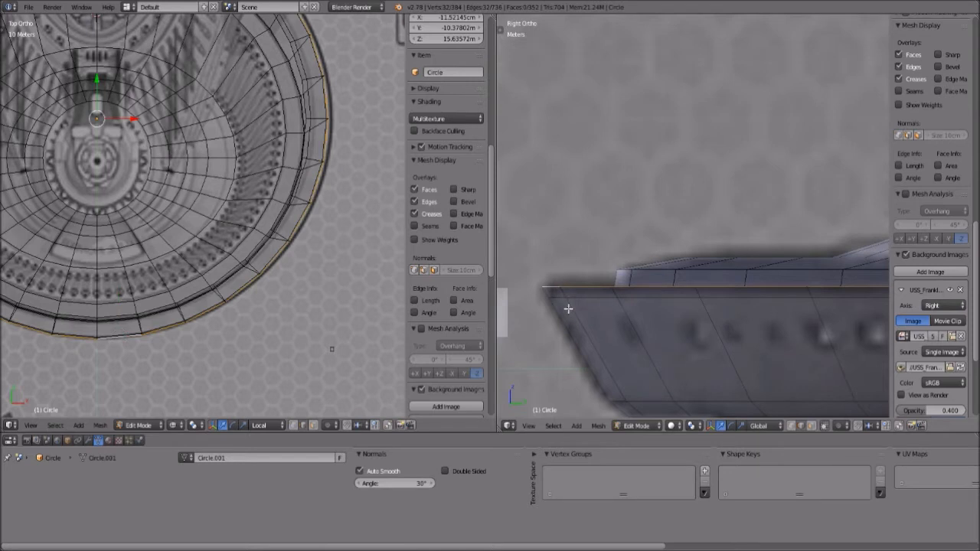
key("s")
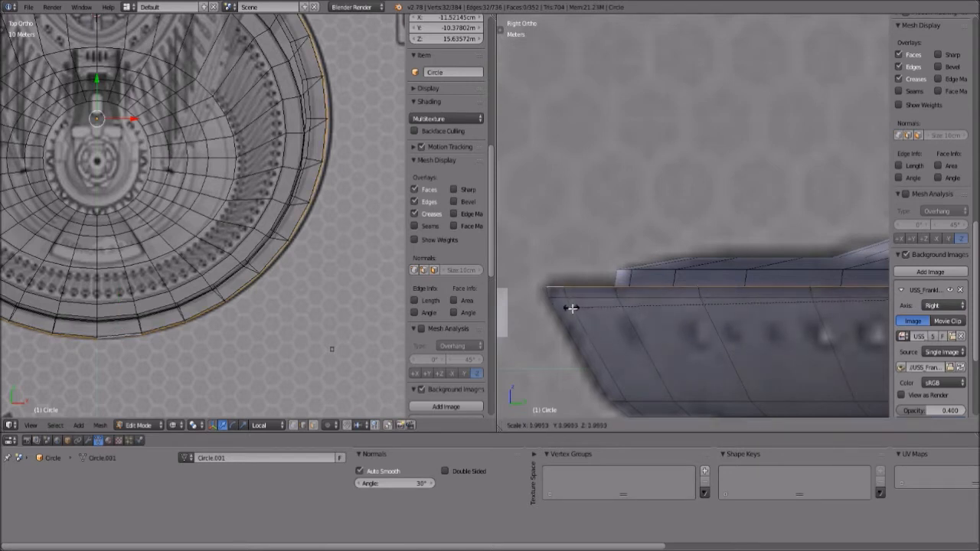
left_click(574, 308)
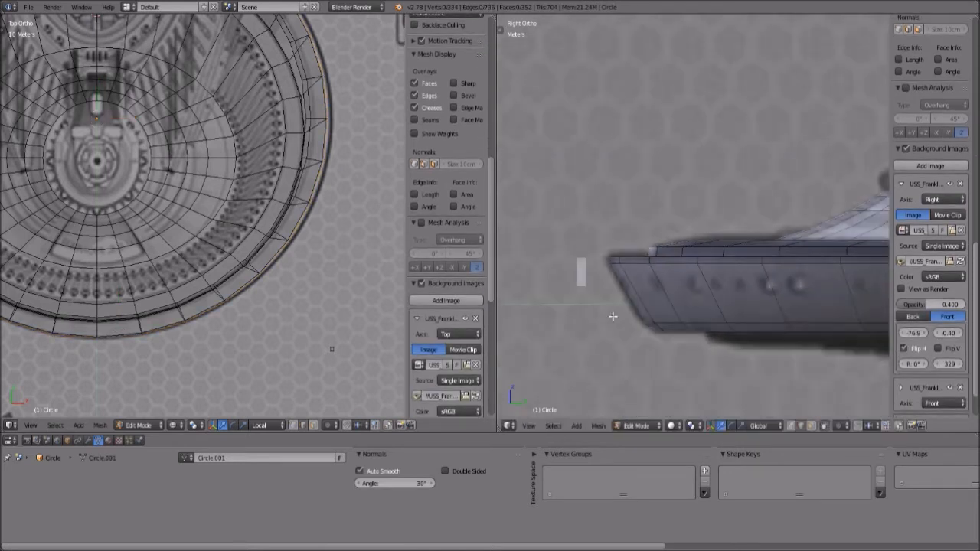
- Switch the plan view of the saucer from top to bottom and frame the whole underside
scroll(633, 321, "down", 1)
scroll(659, 405, "down", 1)
scroll(715, 326, "up", 3)
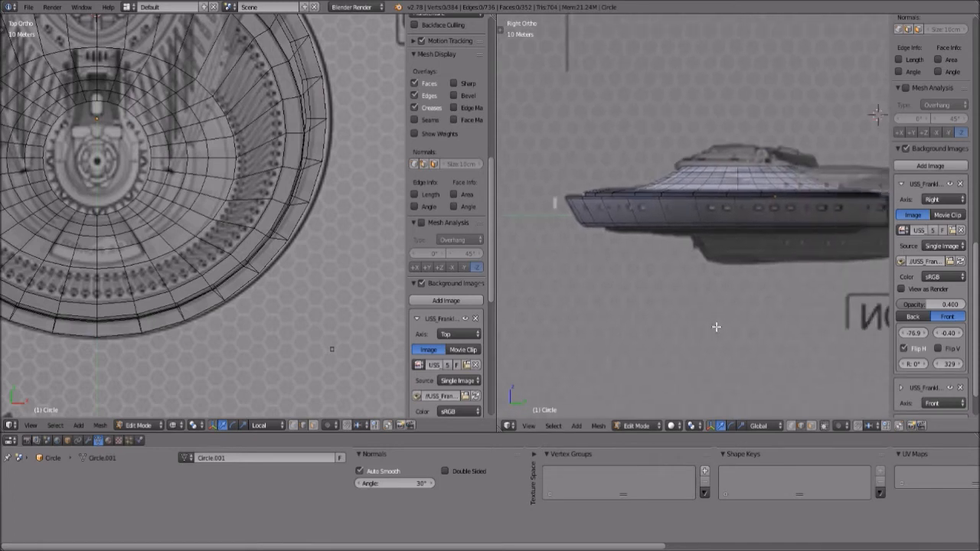
right_click(615, 246)
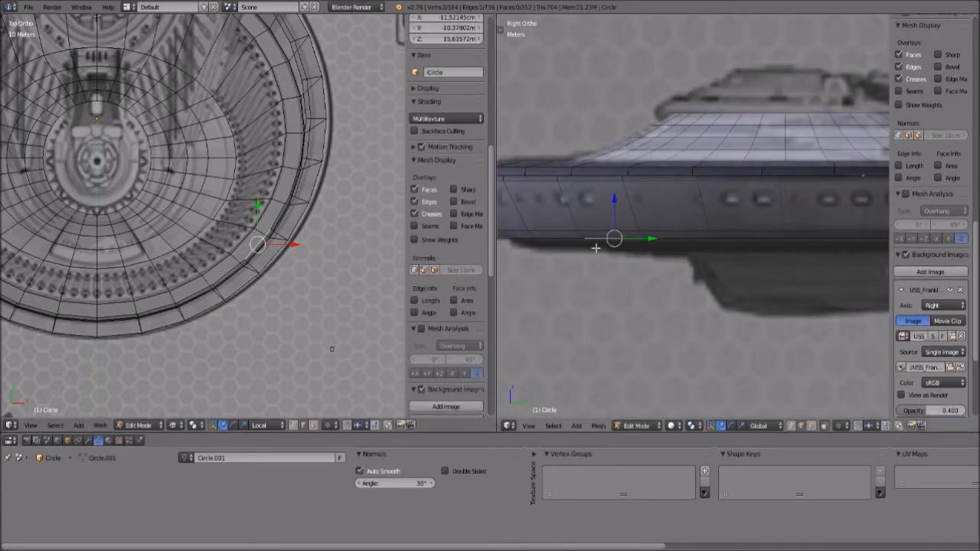
scroll(647, 256, "down", 3)
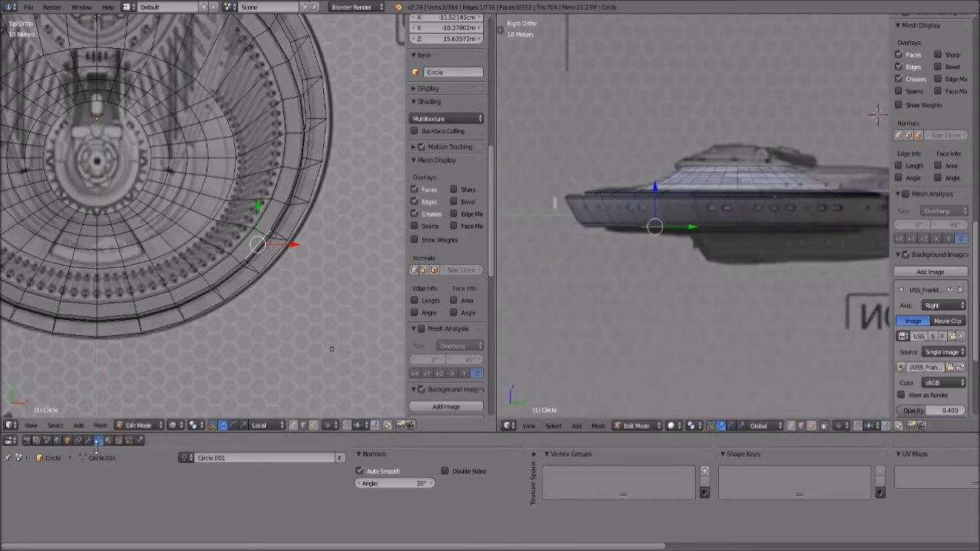
left_click(31, 425)
left_click(57, 359)
scroll(177, 313, "down", 3)
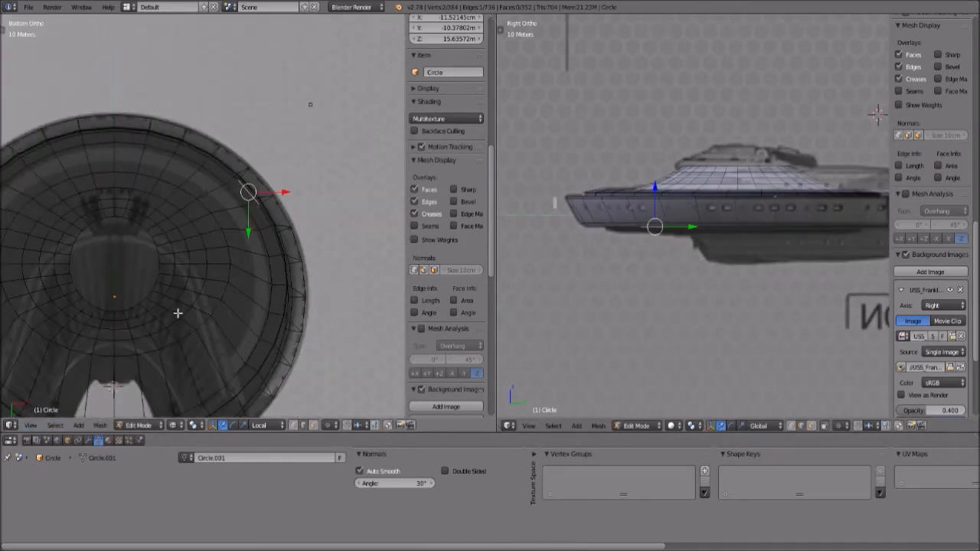
middle_click_drag(188, 341, 183, 304, "shift")
scroll(640, 291, "down", 2)
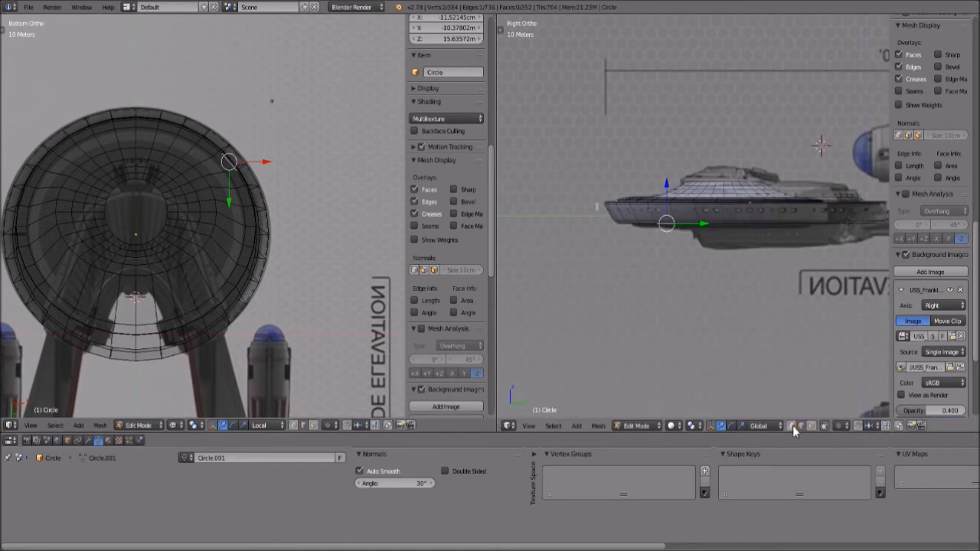
key("b")
left_click_drag(551, 147, 865, 230)
middle_click_drag(856, 242, 800, 241, "shift")
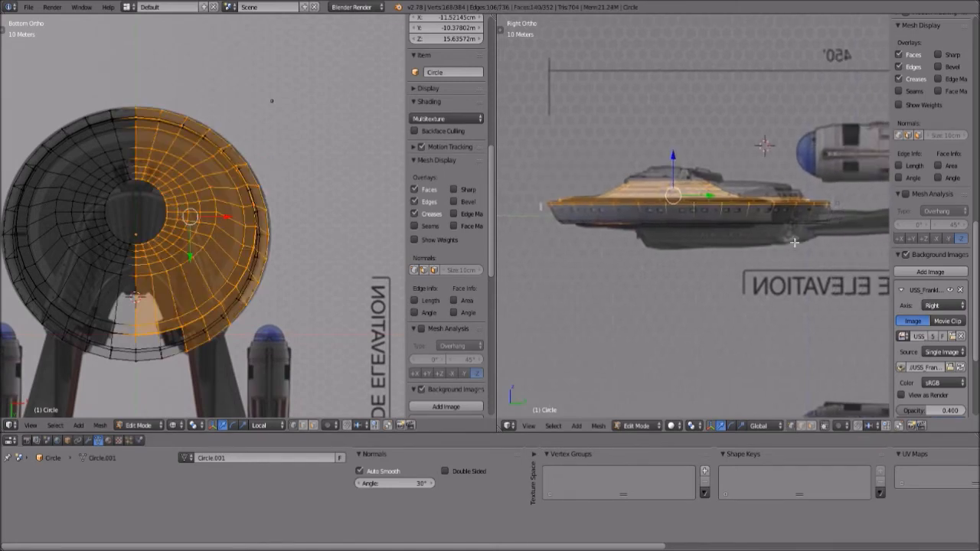
key("b")
left_click_drag(519, 161, 859, 217)
key("a")
- Box-select the near half of the saucer in the side view, above its bottom edge loop, and hide it
key("b")
left_click_drag(526, 163, 849, 223)
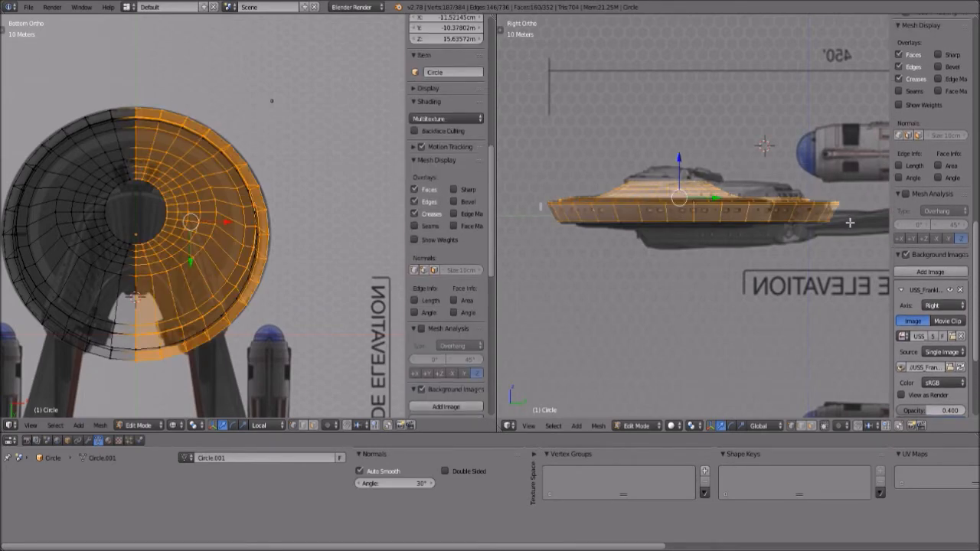
key("h")
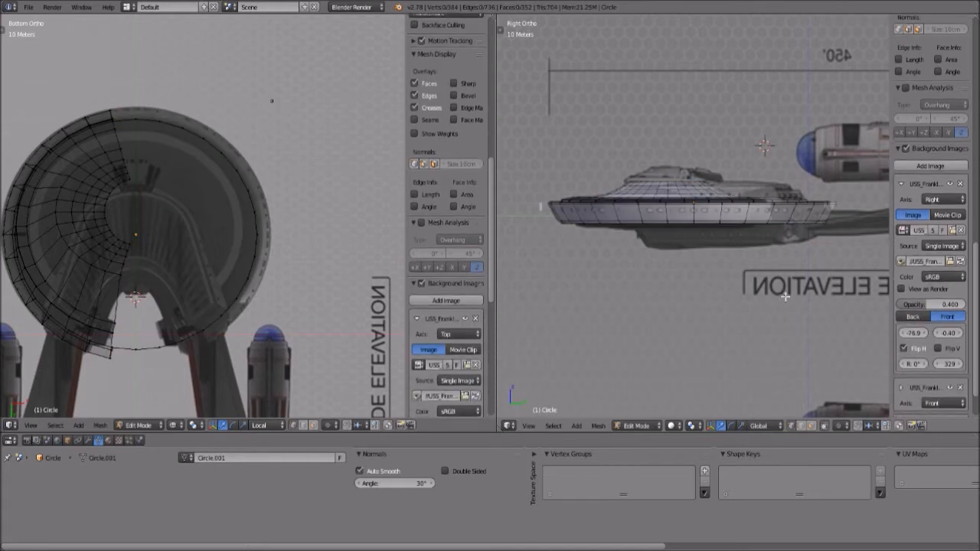
- Box-select the remaining half of the saucer above the bottom edge loop and hide it, leaving only that loop
left_click_drag(504, 127, 848, 222)
scroll(849, 222, "up", 3)
middle_click_drag(708, 284, 705, 284, "shift")
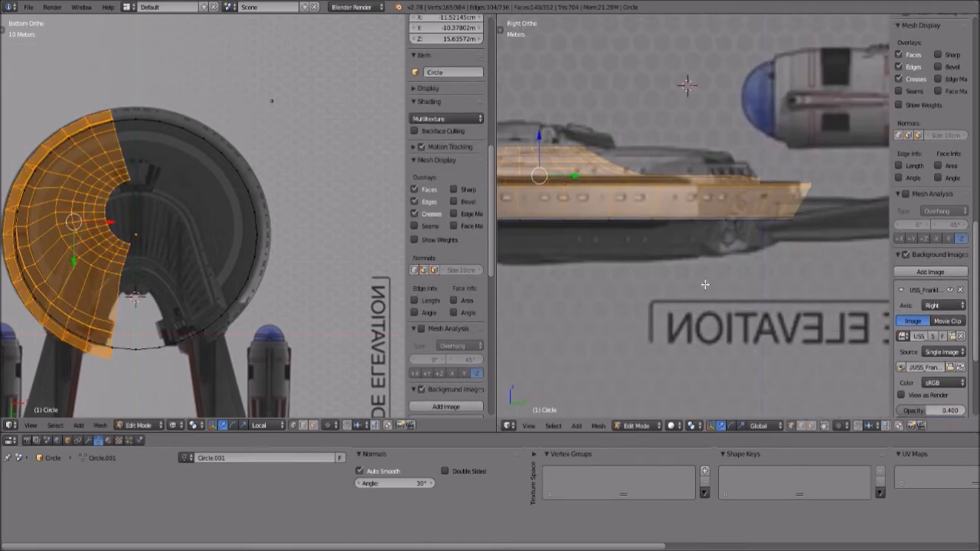
scroll(704, 284, "up", 5)
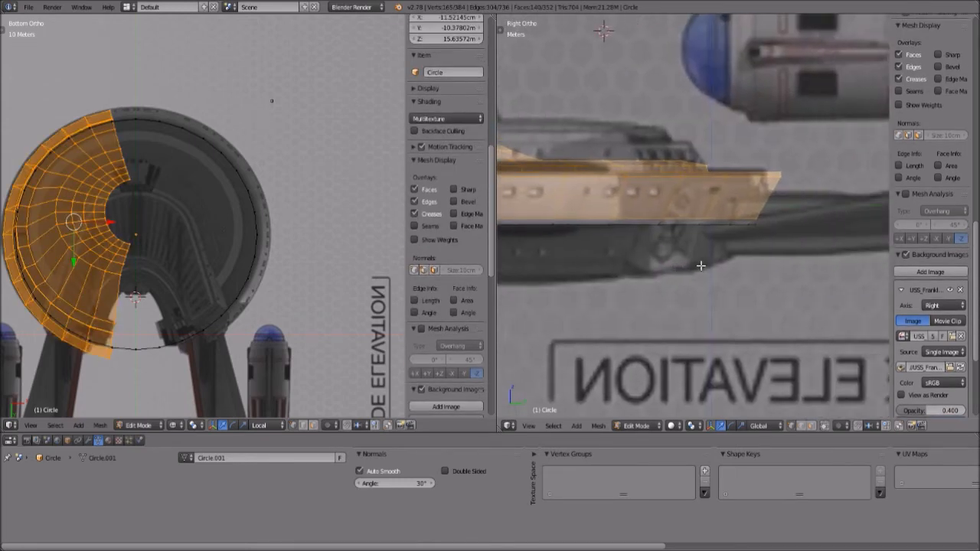
scroll(717, 280, "down", 1)
key("a")
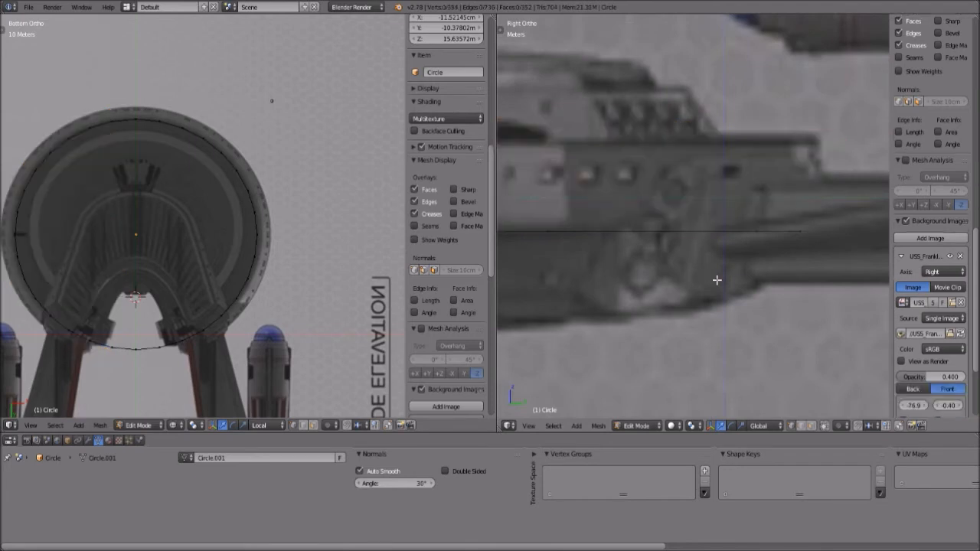
right_click(803, 234)
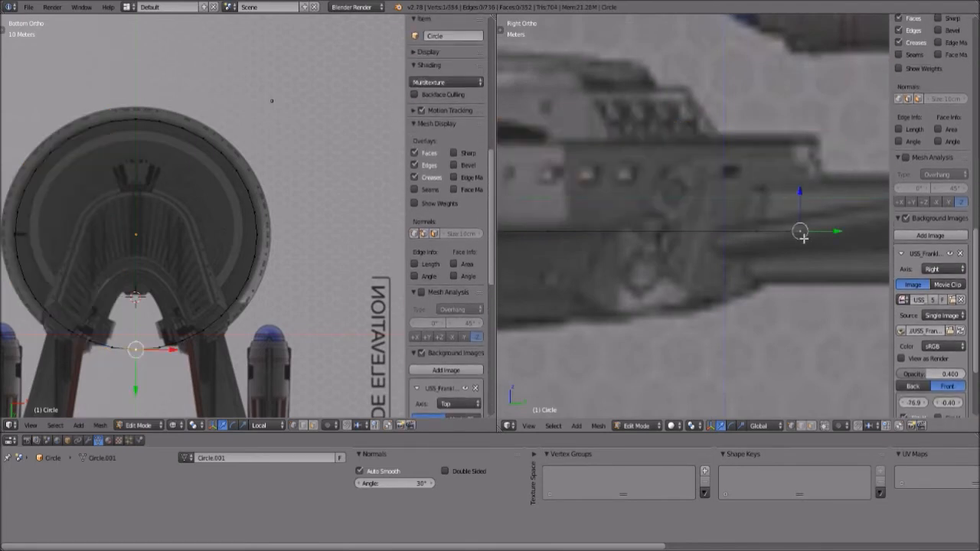
scroll(801, 265, "up", 1)
key("a")
scroll(801, 266, "down", 6)
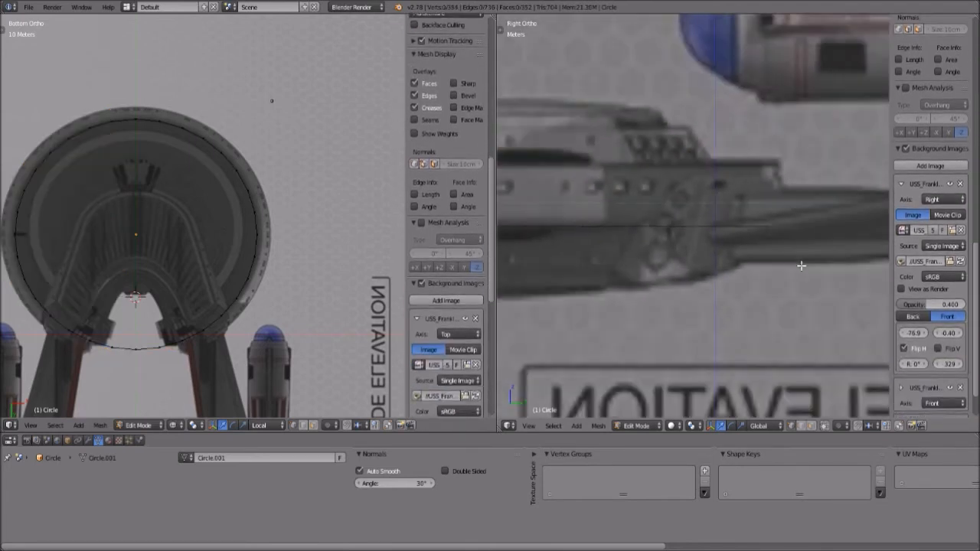
scroll(800, 268, "down", 1)
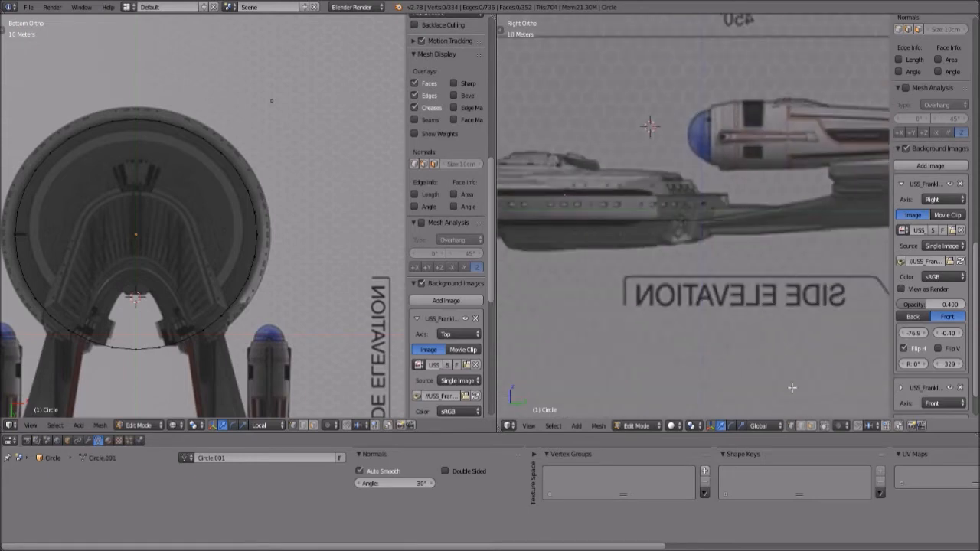
- Select the saucer's remaining bottom edge loop, extrude it, and scale the new ring inward to about 0.9 to match the underside blueprint
scroll(201, 279, "up", 2)
right_click(293, 283, "alt")
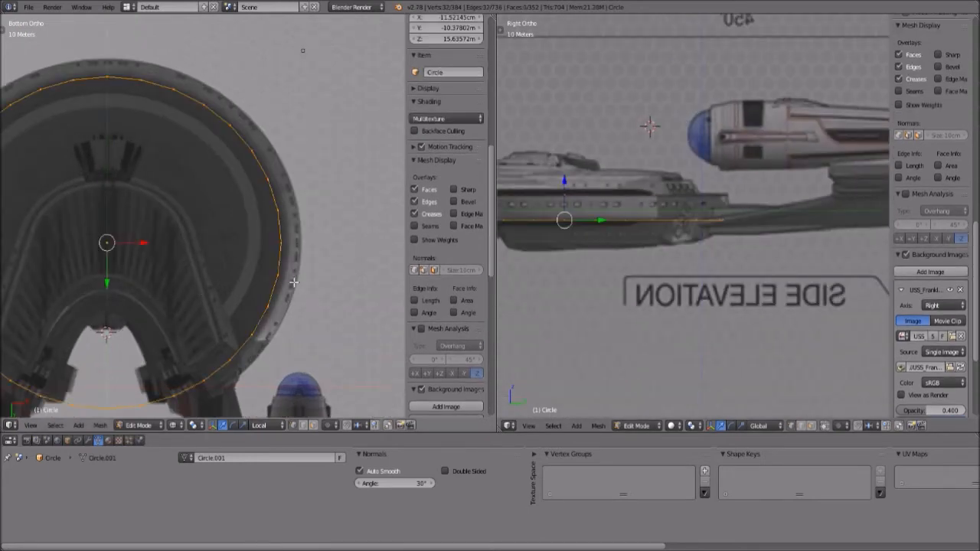
middle_click_drag(171, 221, 181, 204, "shift")
scroll(226, 217, "up", 1)
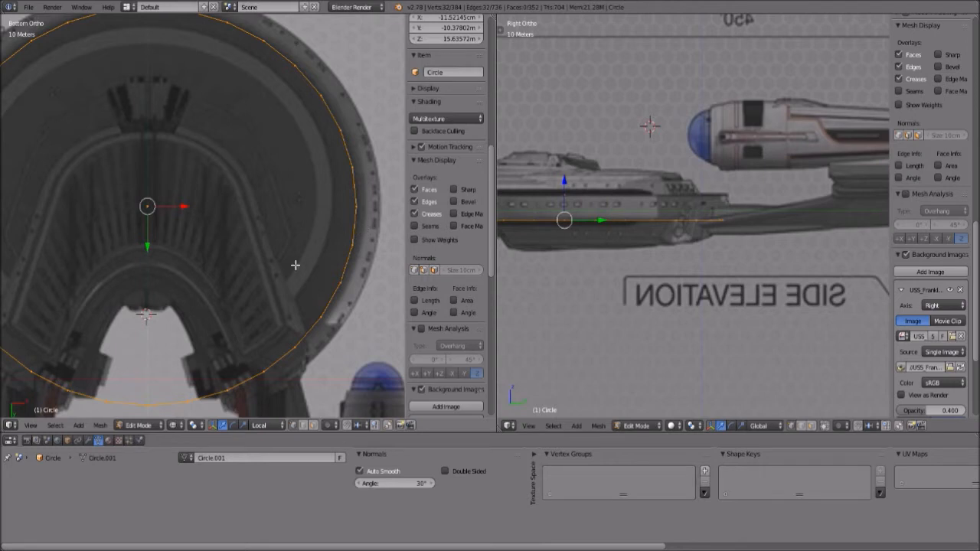
middle_click_drag(296, 266, 291, 272, "shift")
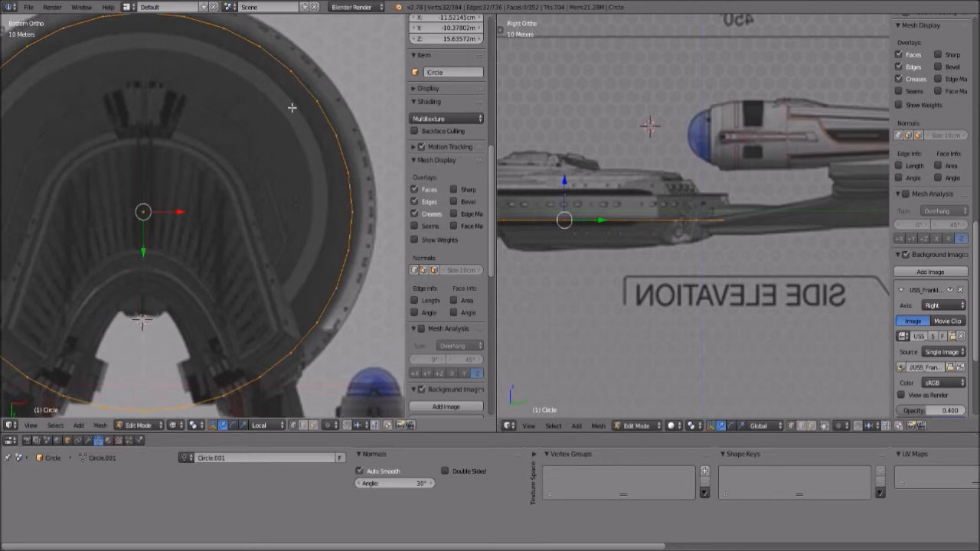
middle_click_drag(262, 147, 266, 168, "shift")
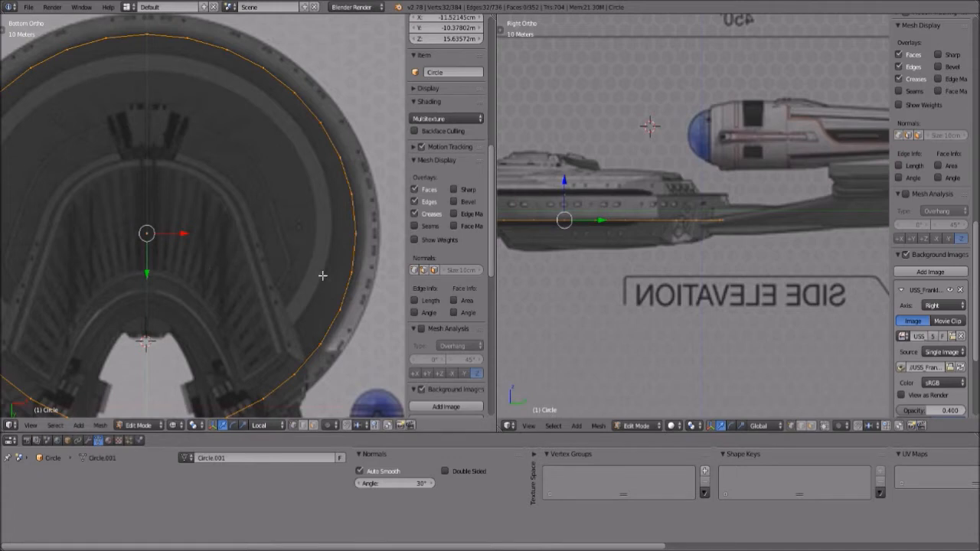
key("e")
key("s")
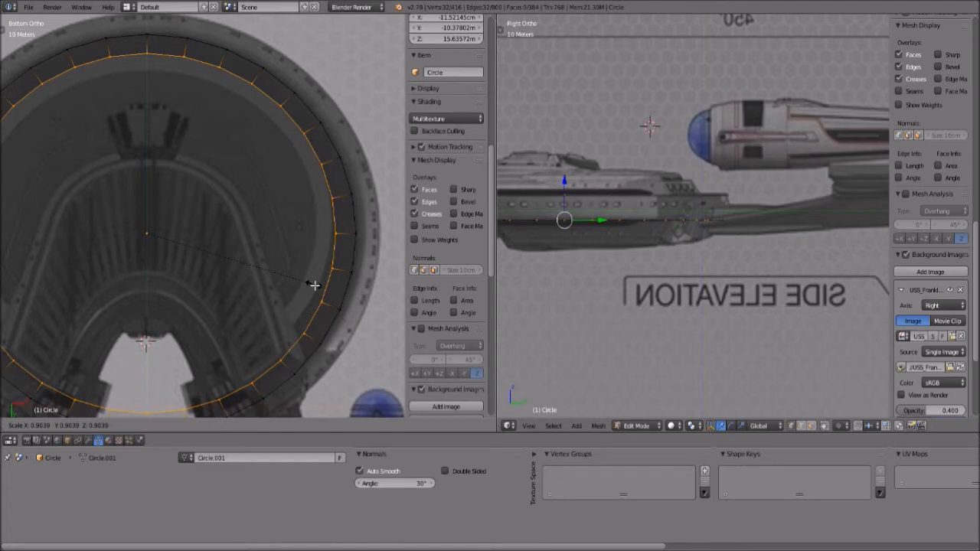
left_click(312, 285)
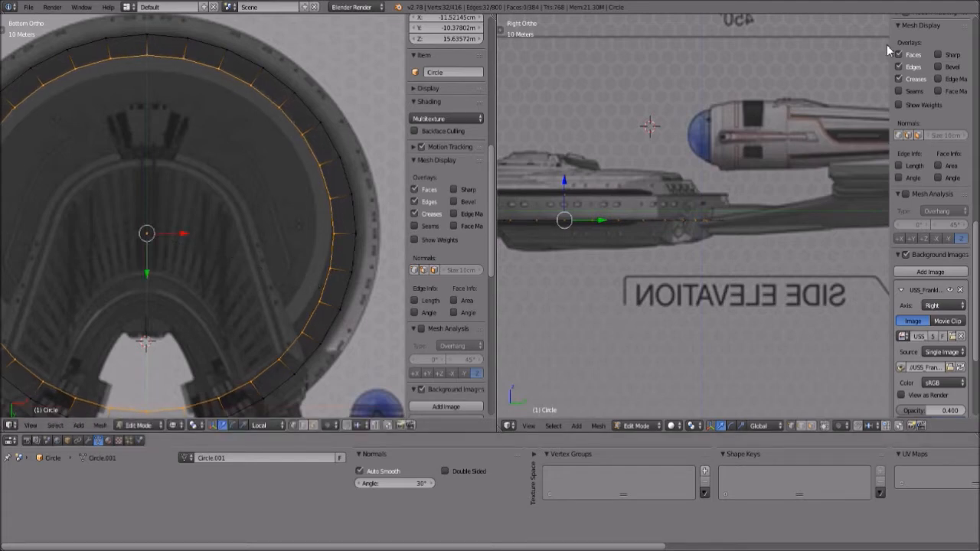
- Shift the new inner ring slightly toward the saucer's front and check its scale along Y against the blueprint
scroll(302, 321, "down", 1)
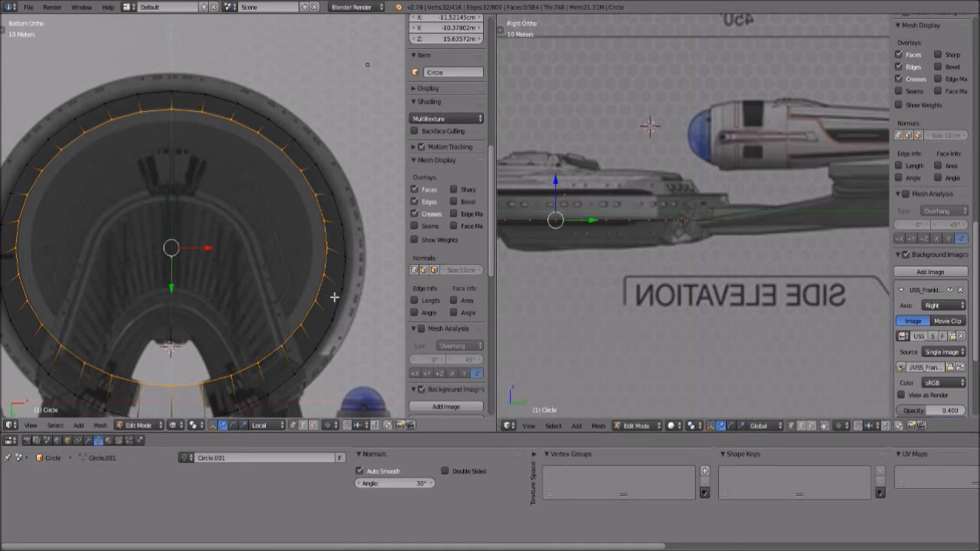
middle_click_drag(227, 139, 212, 130, "shift")
middle_click_drag(202, 221, 248, 244, "shift")
key("s")
key("y")
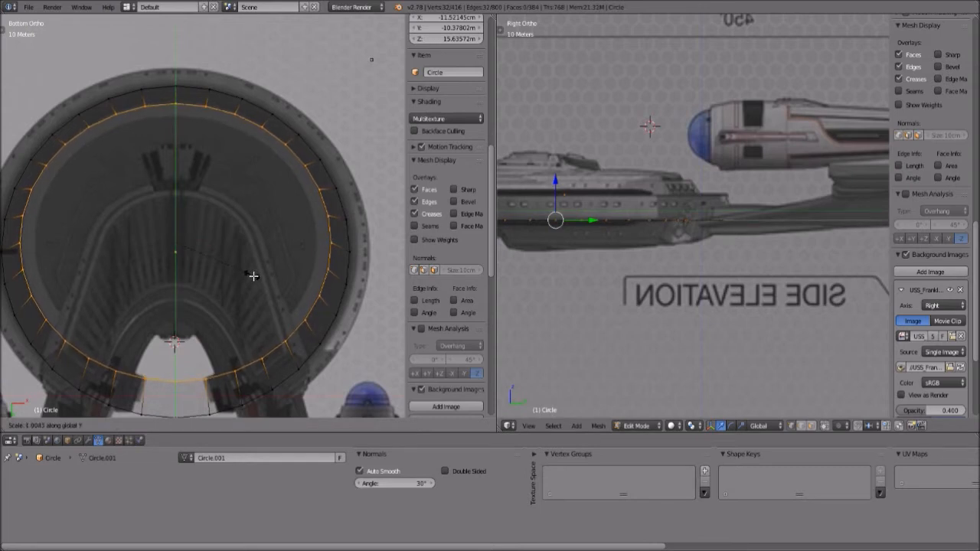
key("g")
key("Escape")
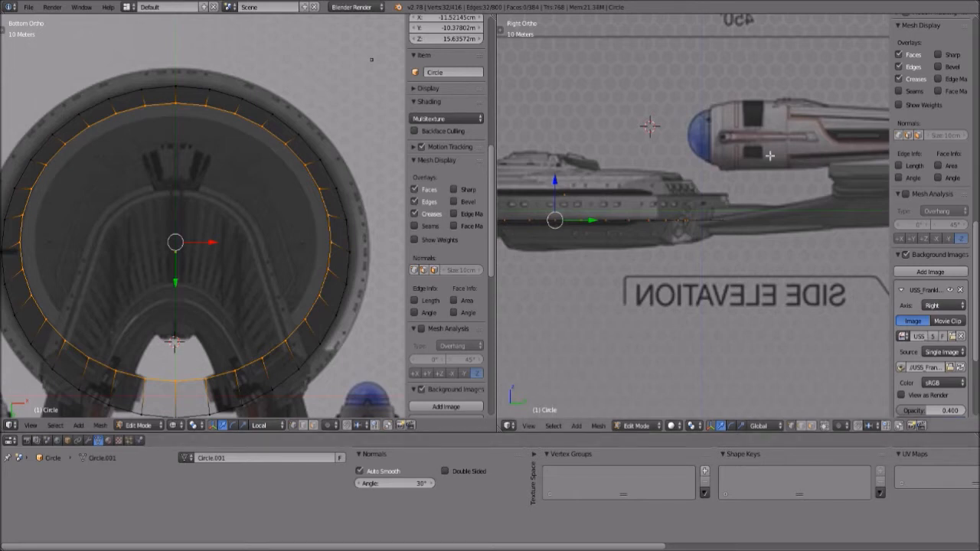
- Extrude the inner ring in place, lower it about 84 cm along Z, and scale it slightly inward to form a tapered step
scroll(689, 299, "up", 6)
middle_click_drag(754, 306, 770, 304, "shift")
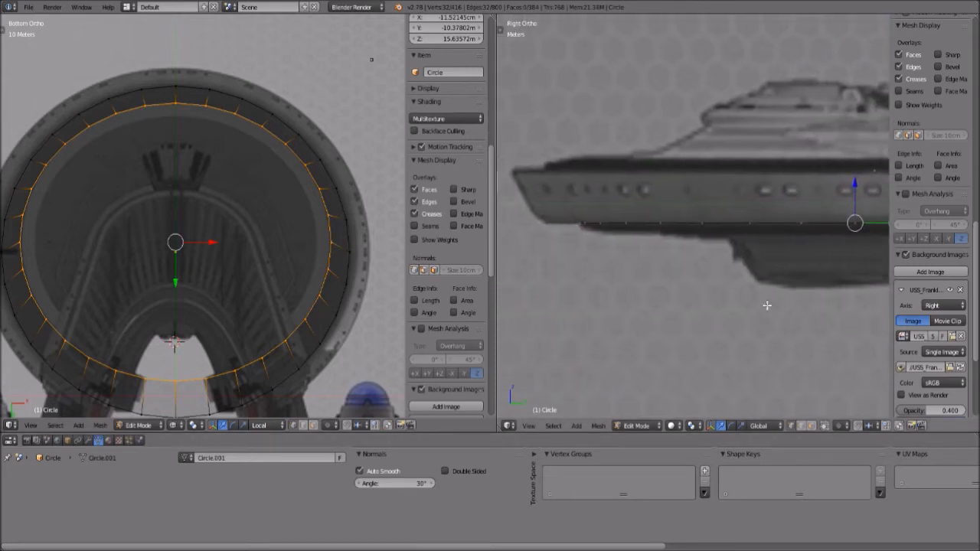
scroll(258, 278, "up", 1)
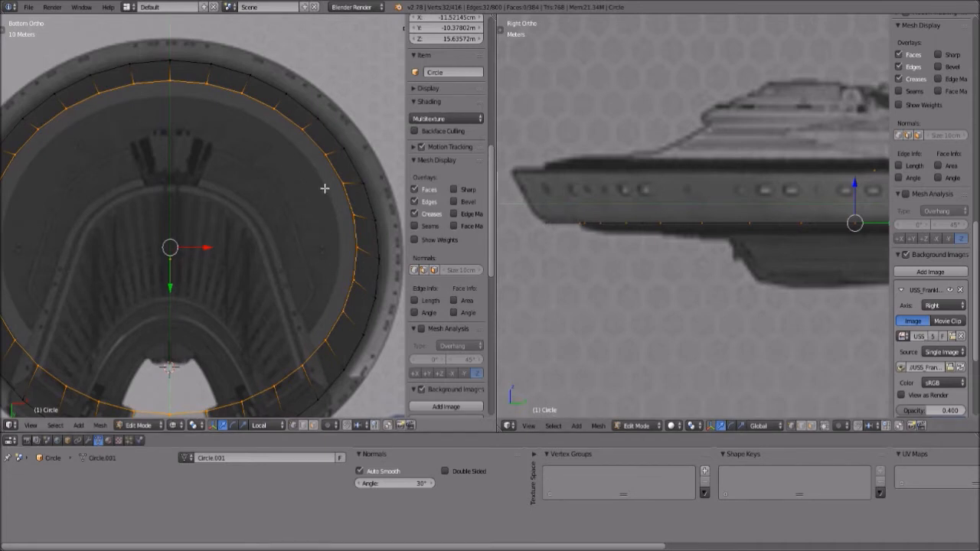
key("e")
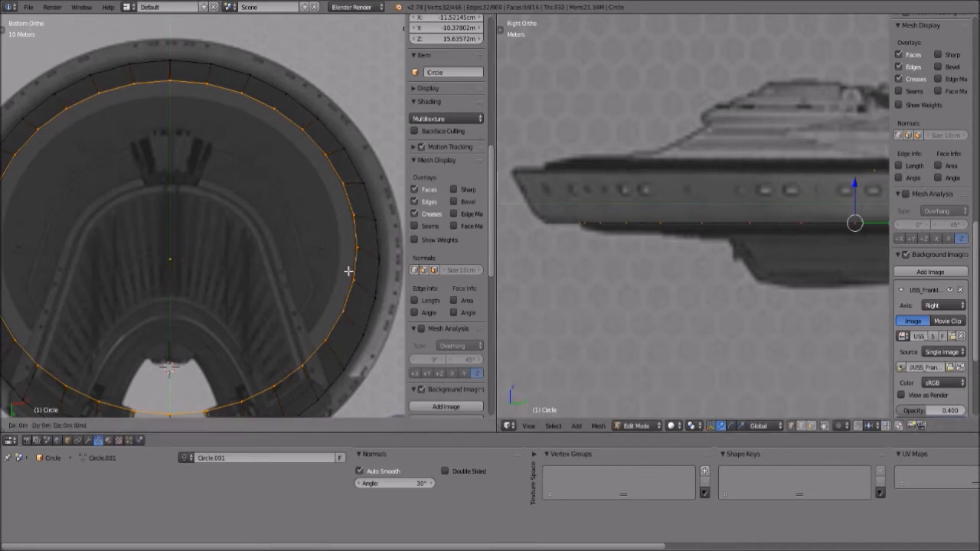
right_click(348, 271)
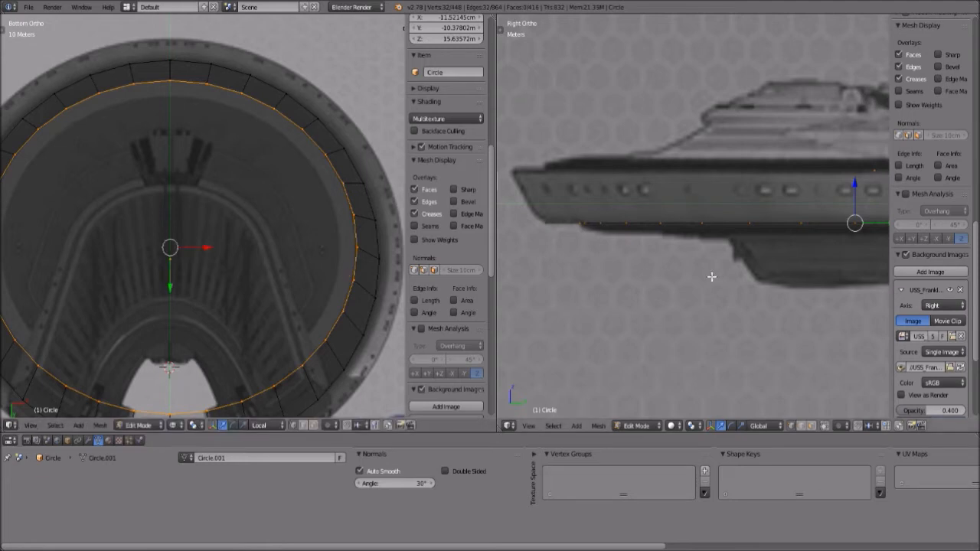
key("g")
key("z")
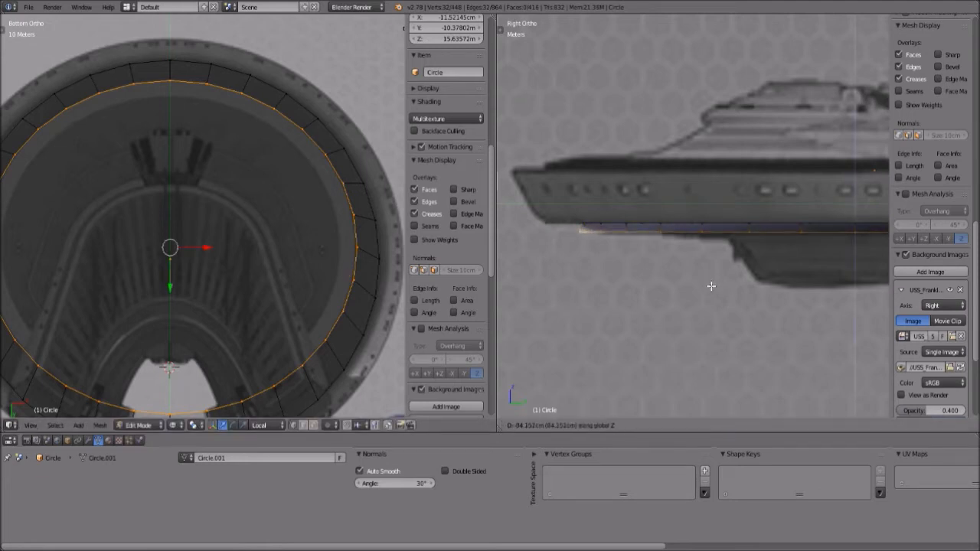
left_click(712, 285)
key("s")
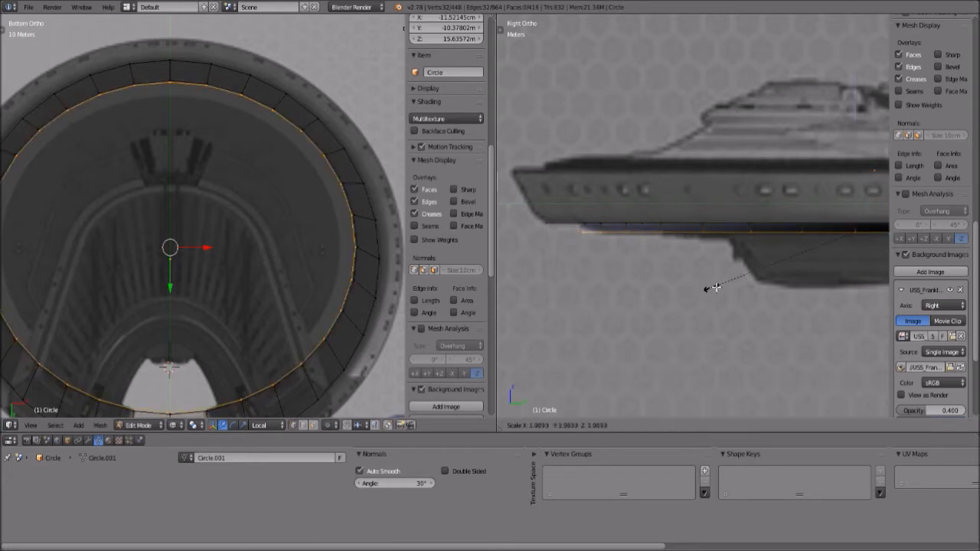
left_click(720, 286)
- Insert an edge loop midway around the tapered step, scale it to round the profile, and clear the selection
scroll(703, 288, "up", 2)
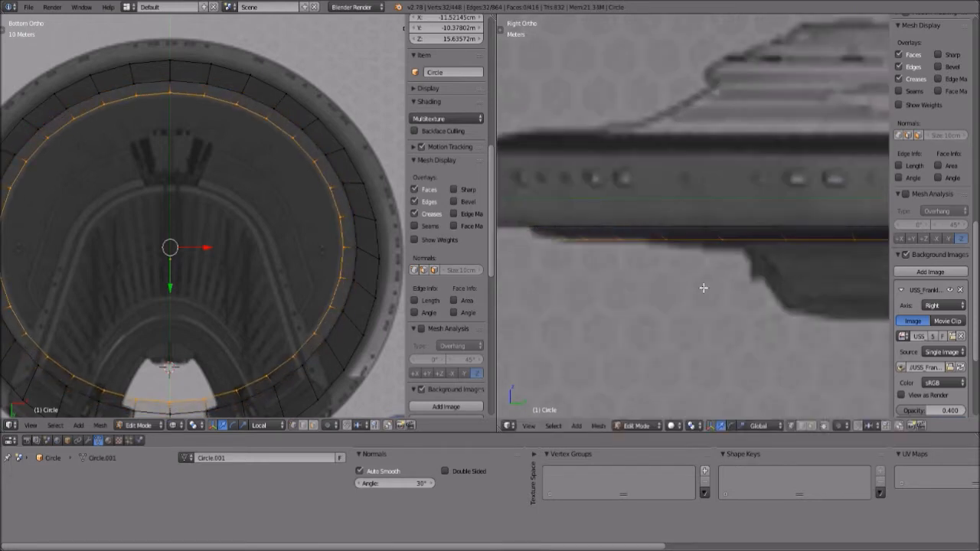
middle_click_drag(682, 299, 756, 301, "shift")
scroll(645, 284, "up", 2)
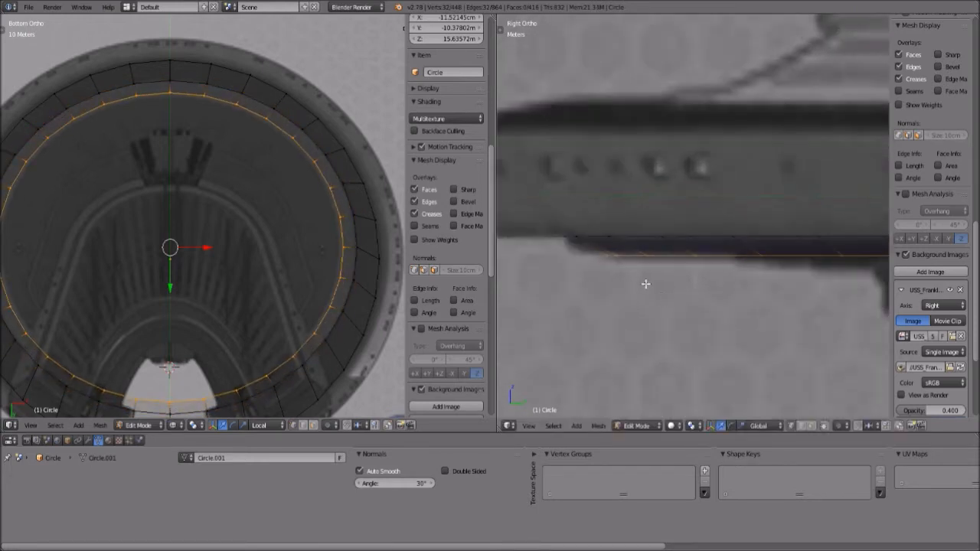
key("ctrl+r")
left_click(613, 255)
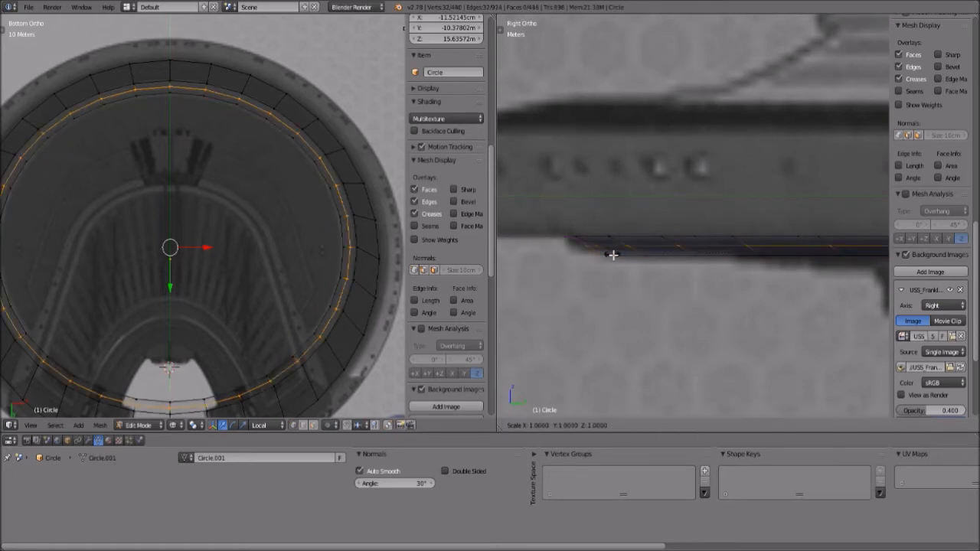
left_click(612, 259)
key("a")
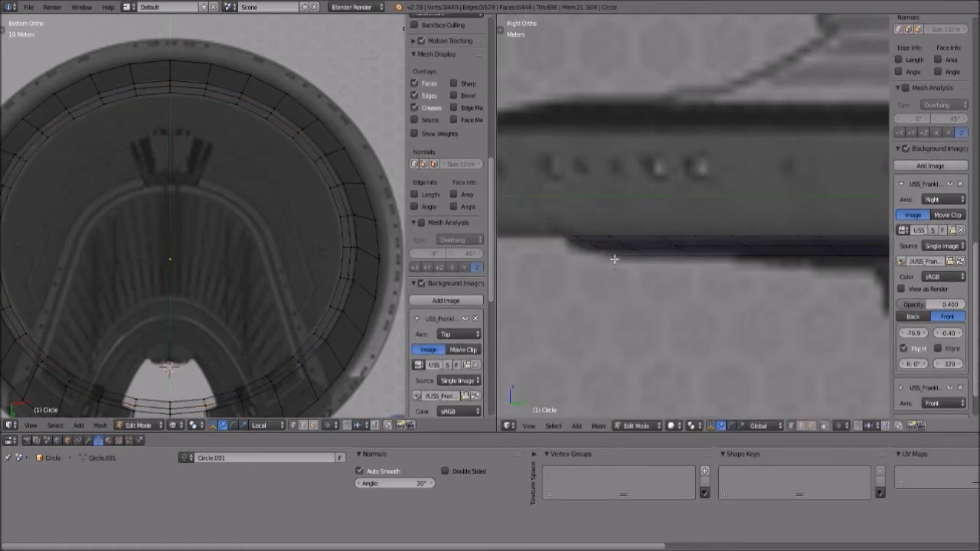
- Select the entire lower edge loop of the tapered step on the saucer's underside
right_click(614, 259)
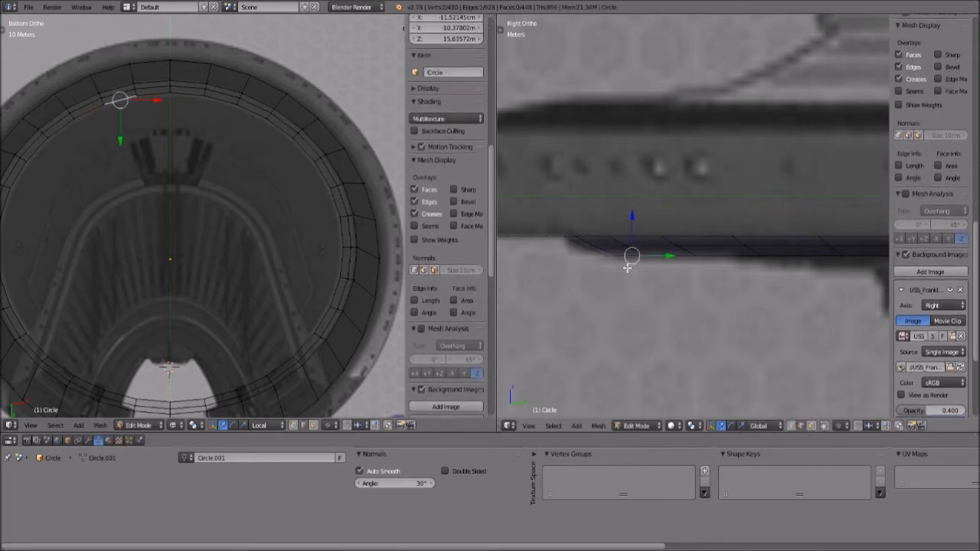
key("ctrl+e")
left_click(649, 268)
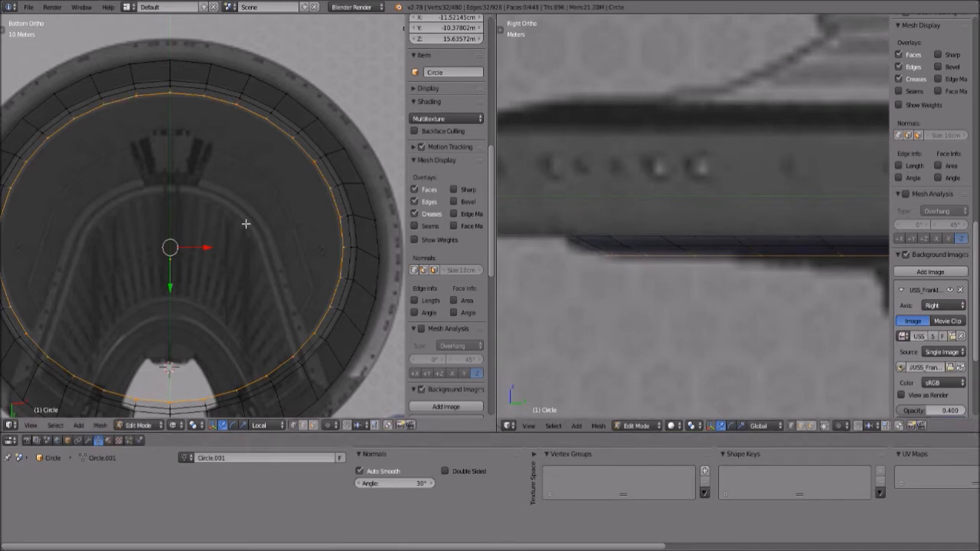
- Try to extrude the lower loop directly inward to a small central opening, and undo it
key("e")
key("s")
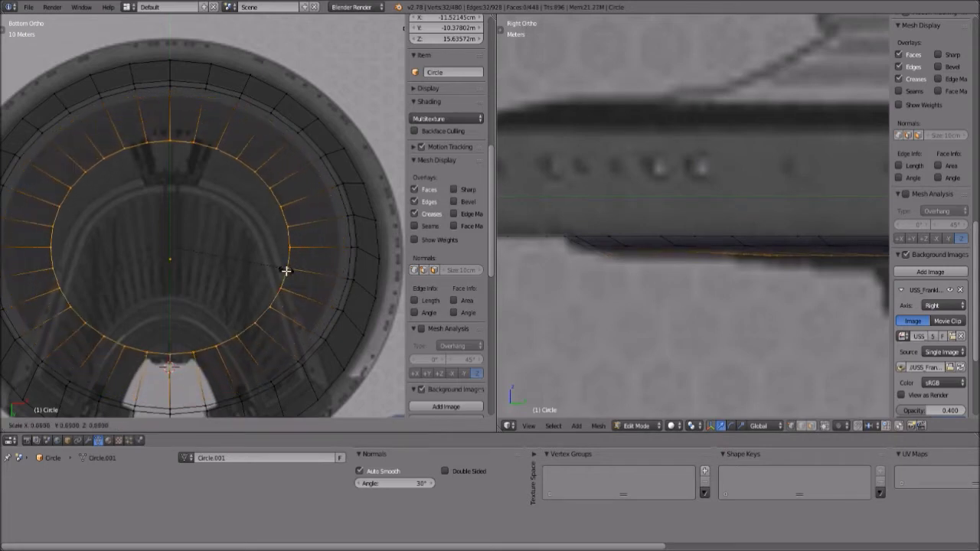
left_click(230, 265)
scroll(715, 271, "down", 4)
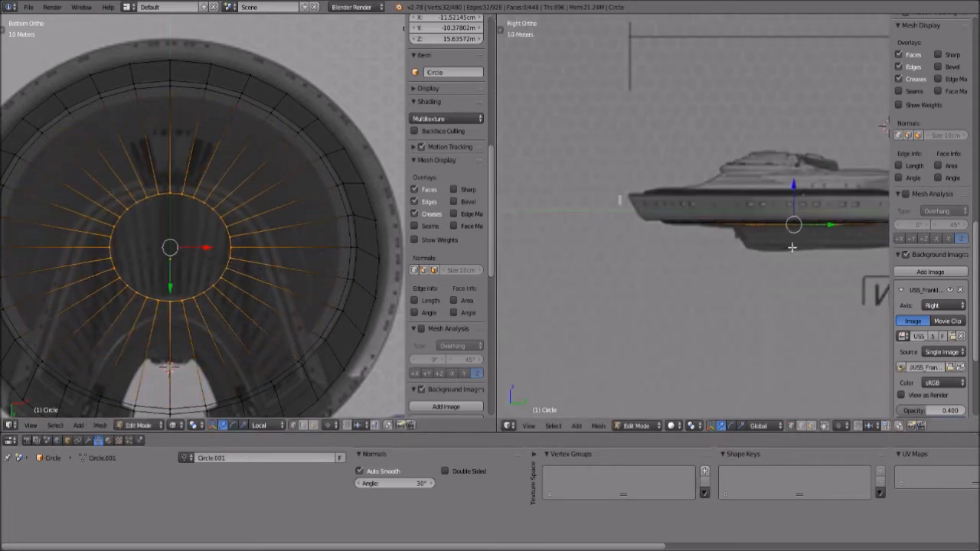
scroll(719, 276, "up", 3)
scroll(720, 275, "up", 1)
scroll(678, 278, "down", 2)
scroll(768, 275, "up", 4)
key("ctrl+z")
- Extrude the lower loop and scale it slightly inward to create a narrow supporting band on the underside
key("e")
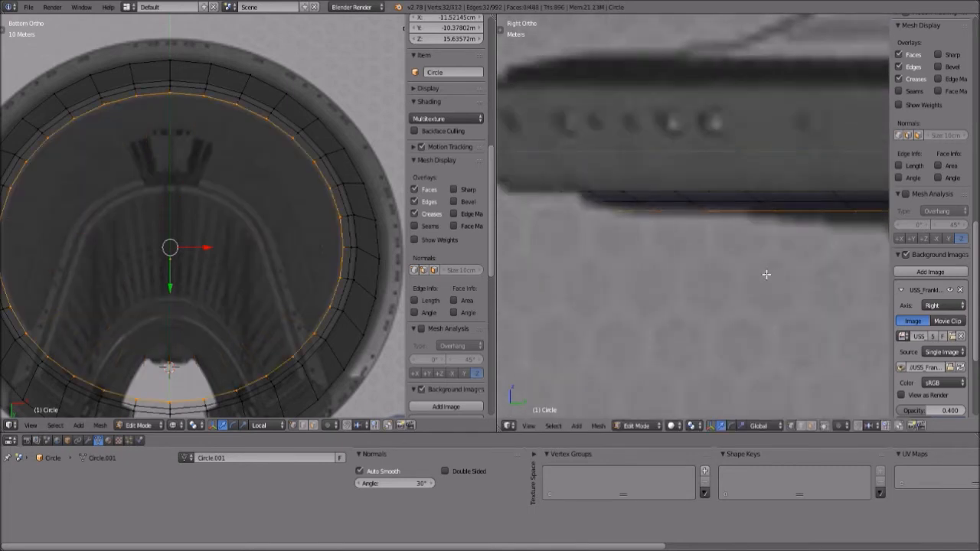
key("s")
left_click(832, 298)
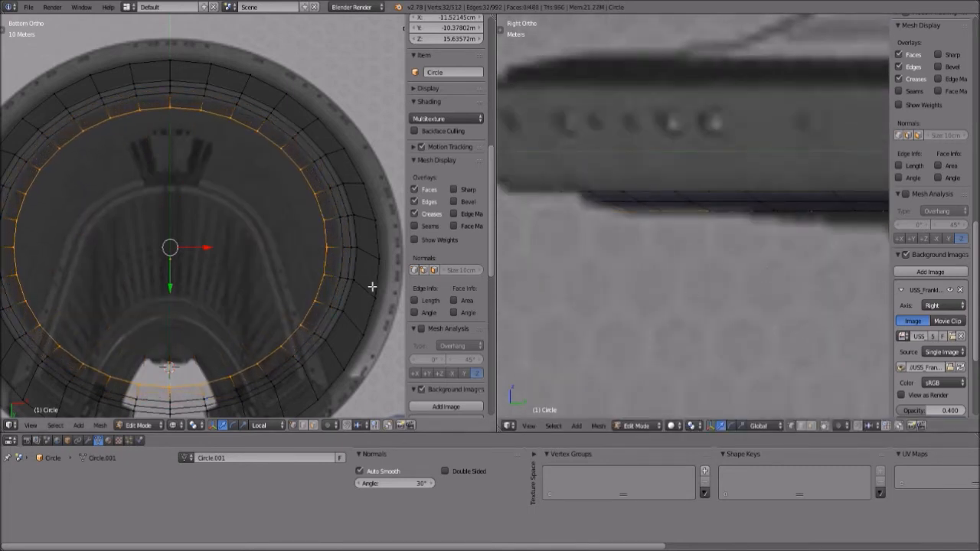
- Try to extend the supporting band's inner loop inward across the underside, and undo that extension
key("s")
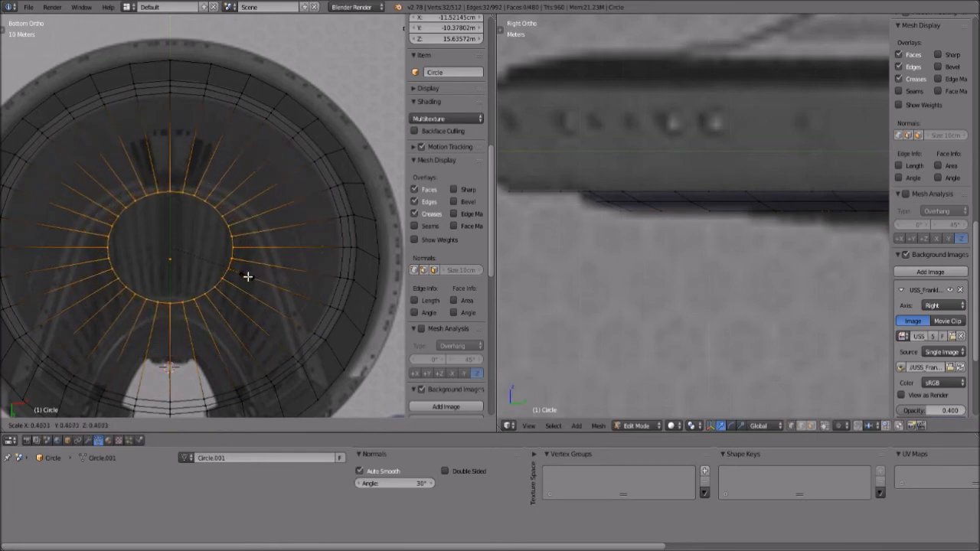
left_click(247, 276)
scroll(743, 306, "down", 3)
scroll(763, 278, "up", 2)
scroll(670, 284, "up", 2)
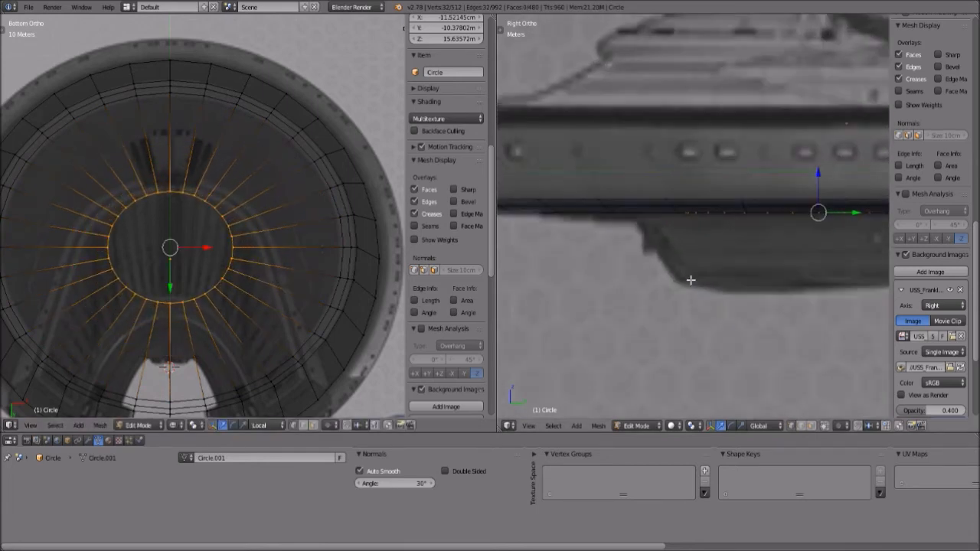
key("ctrl+z")
scroll(719, 259, "down", 1)
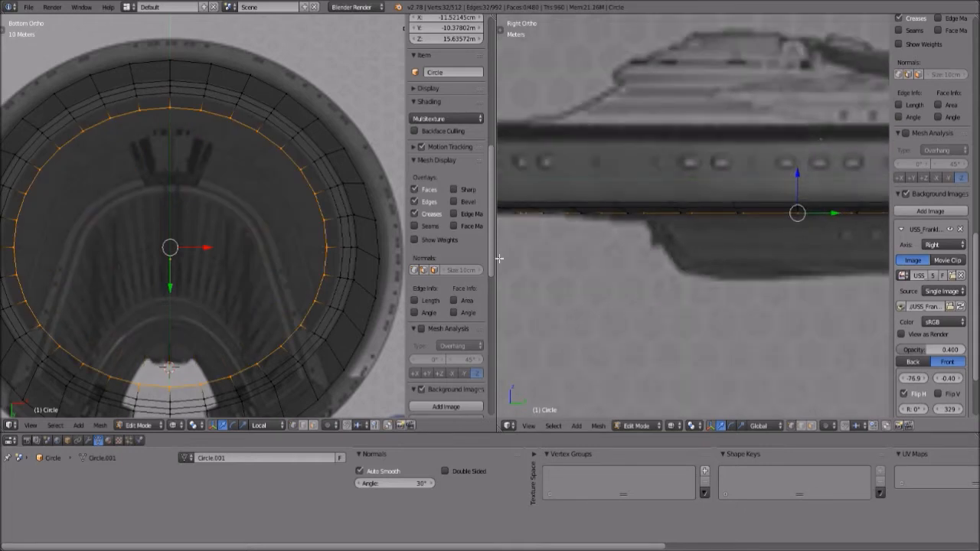
- Extrude the supporting band's inner loop and scale it far inward, leaving a small circular opening at the centre
key("e")
key("s")
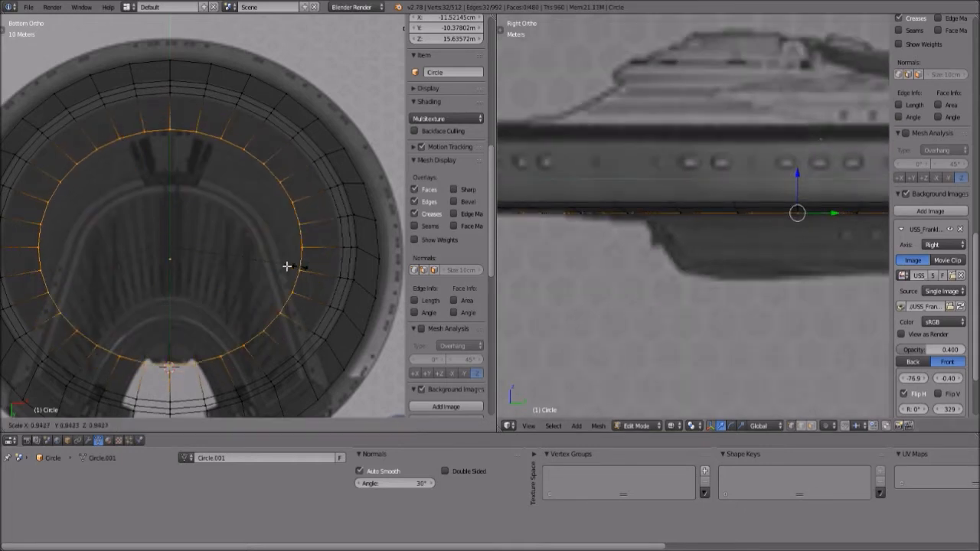
left_click(226, 263)
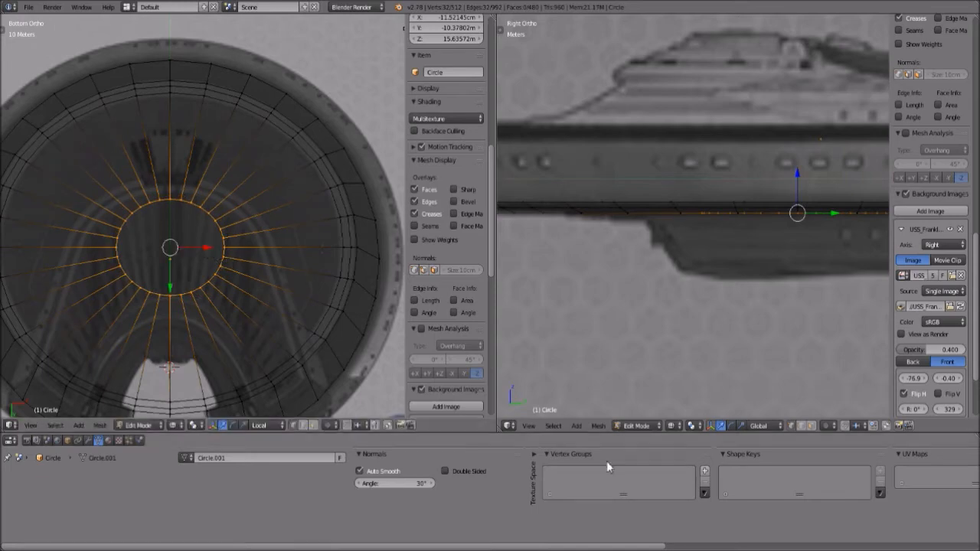
- Return to Object Mode and display the saucer with solid shading in a tilted view of its underside
left_click(640, 426)
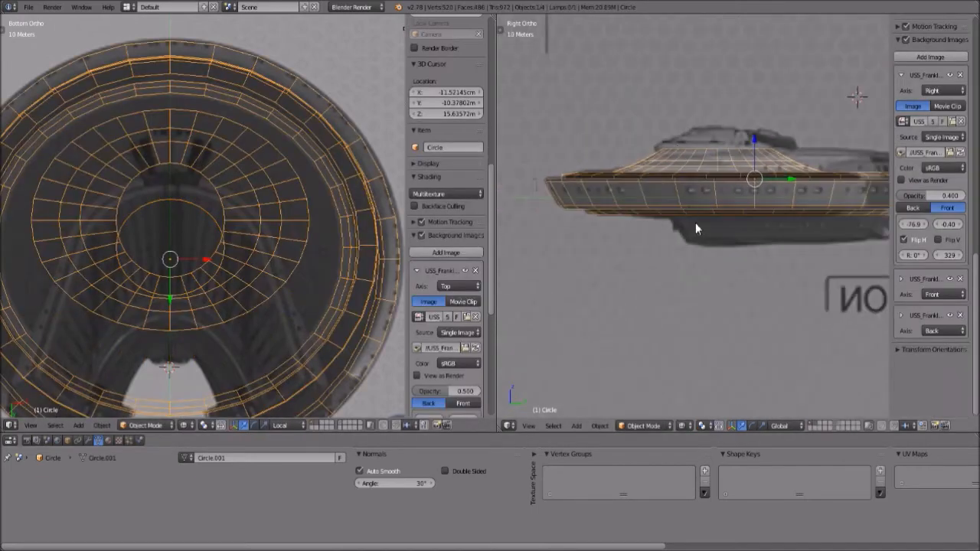
middle_click_drag(695, 223, 744, 259)
left_click(680, 425)
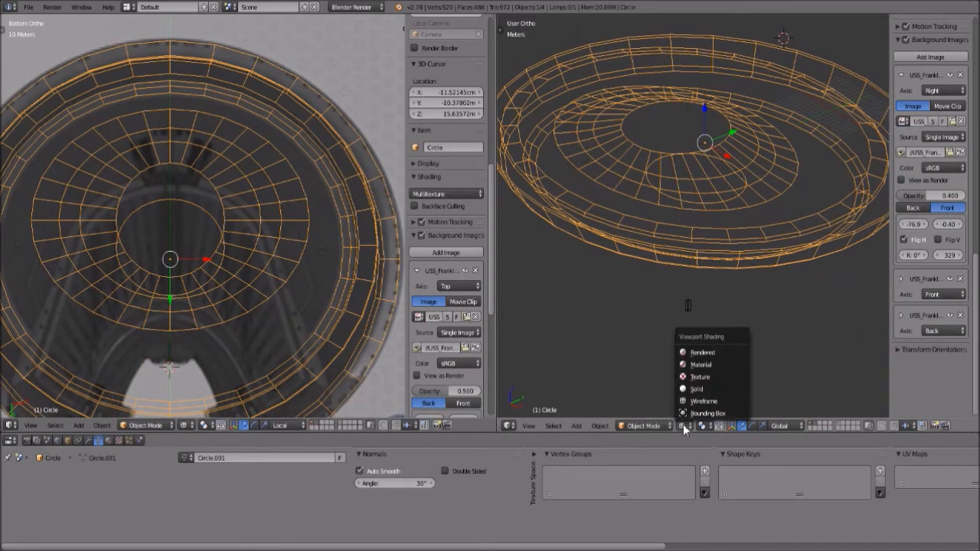
left_click(690, 385)
middle_click_drag(692, 255, 708, 199)
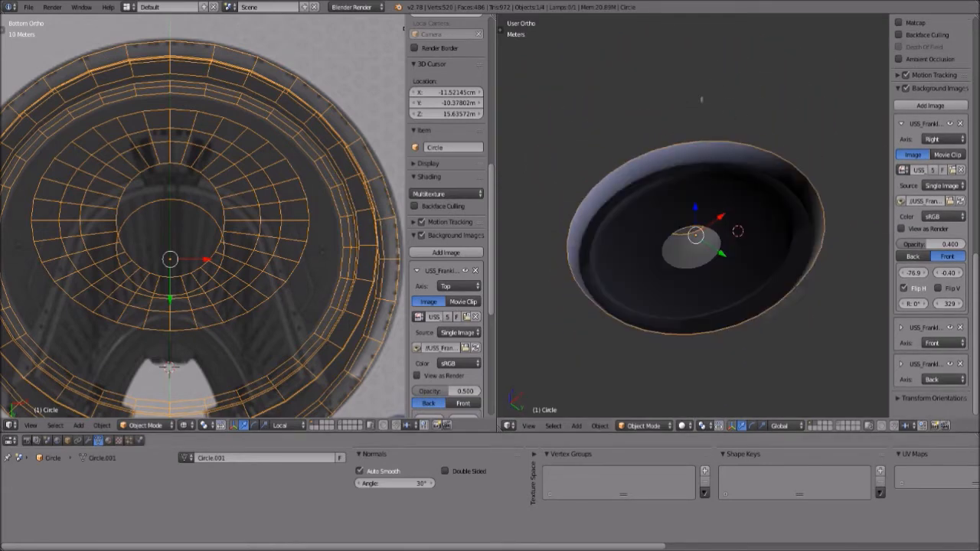
- Add a Subdivision Surface modifier to the saucer and inspect the smoothed rim from the side
left_click(86, 441)
left_click(255, 457)
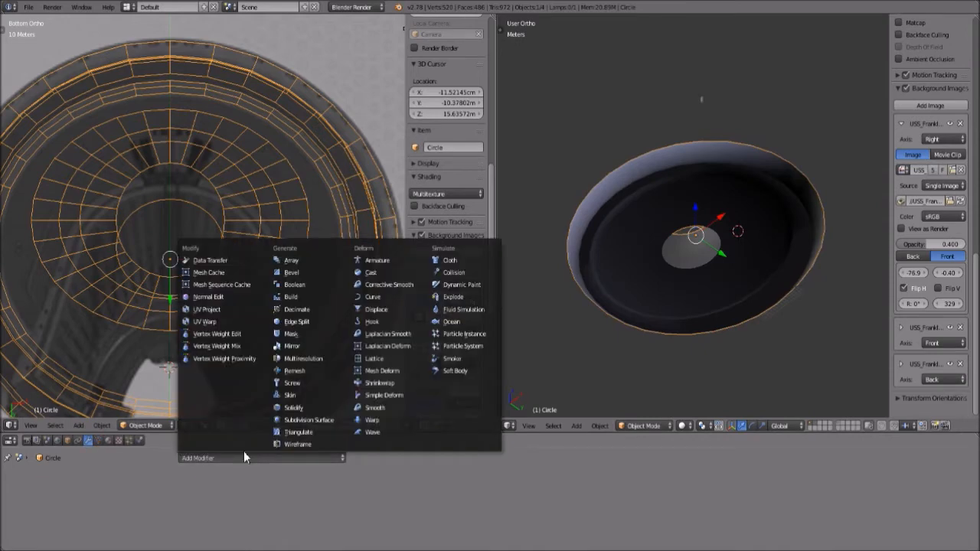
left_click(312, 420)
middle_click_drag(771, 273, 743, 237)
scroll(785, 330, "up", 3)
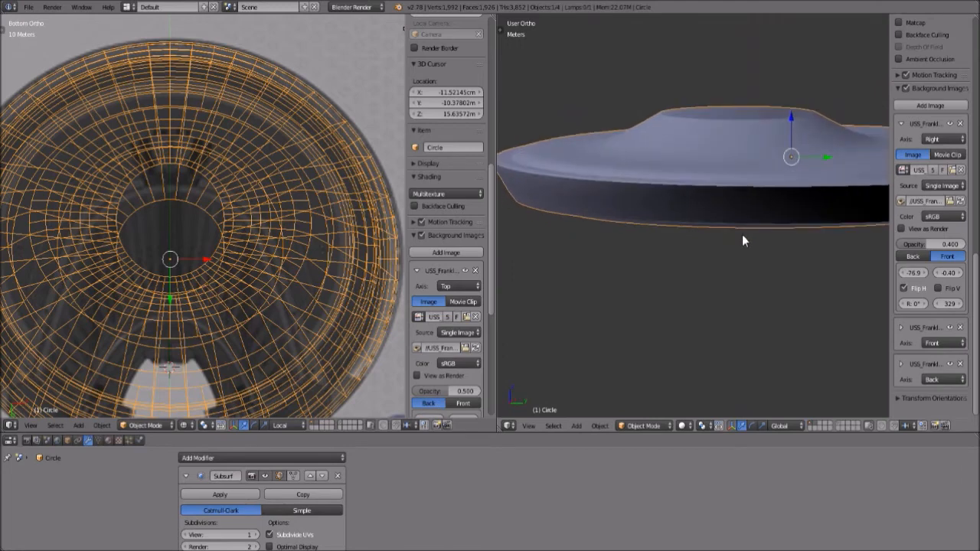
- Inspect the smoothed saucer's rim profile up close from the side and its upper surface from a tilted view
left_click(186, 546)
middle_click_drag(538, 264, 645, 248, "shift")
scroll(646, 344, "up", 4)
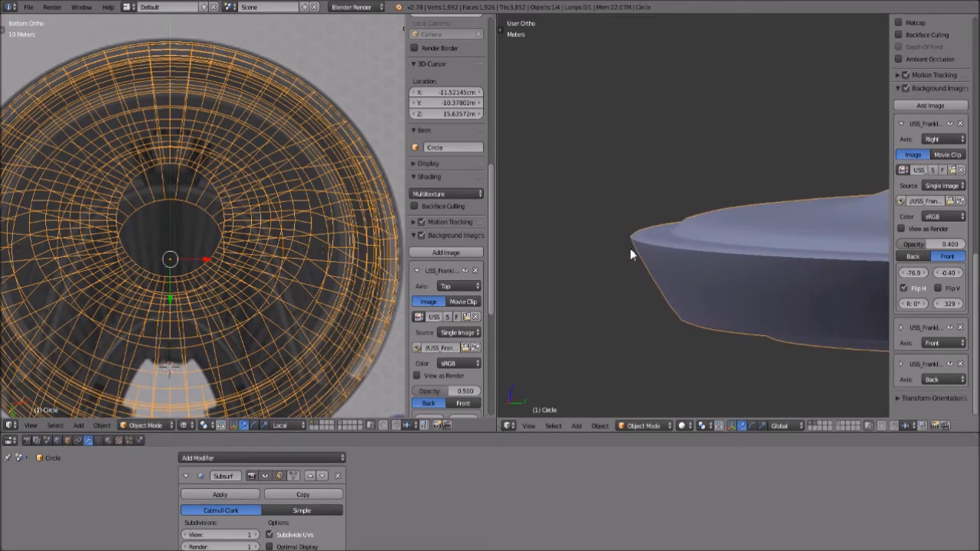
middle_click_drag(630, 225, 741, 314)
scroll(647, 291, "down", 5)
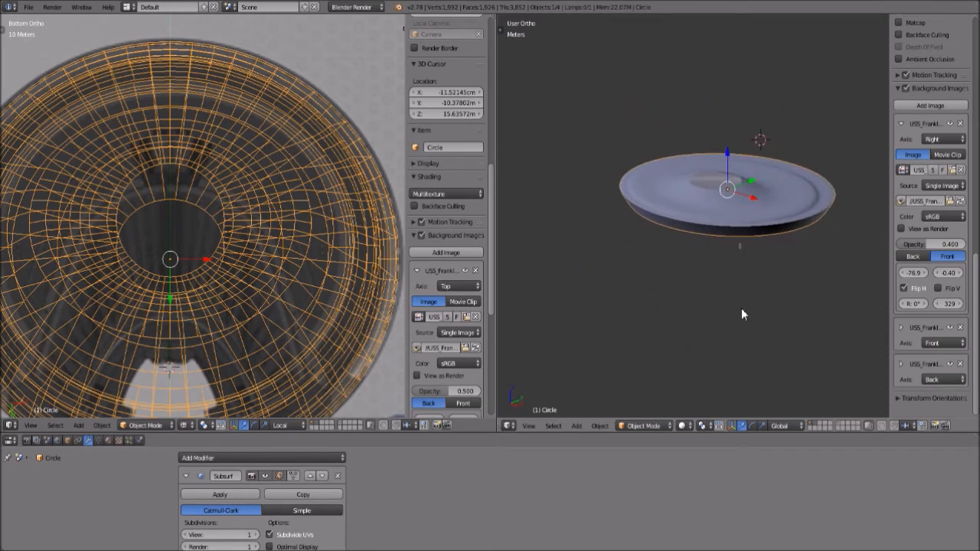
scroll(183, 299, "down", 5)
scroll(183, 299, "up", 5)
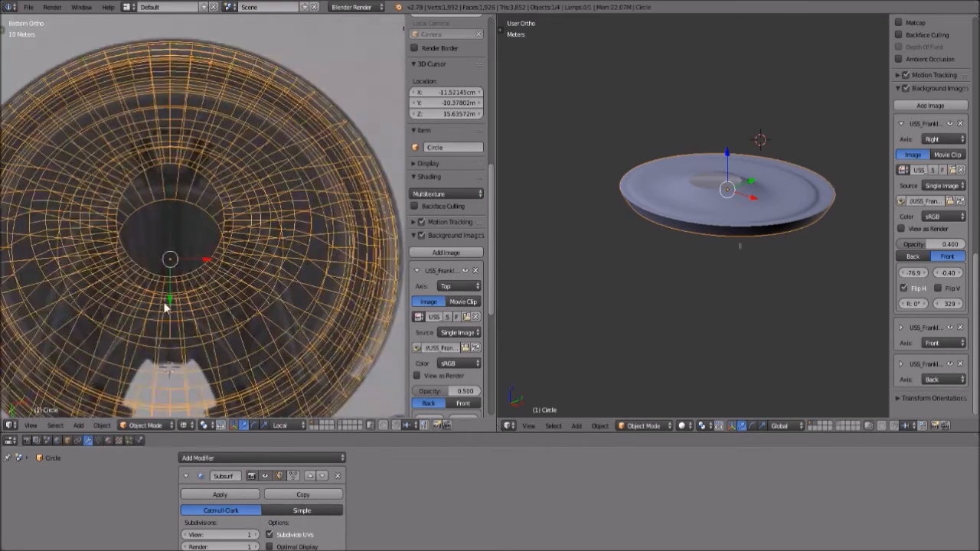
- Show the saucer's rear edge from the top over the blueprint and collapse the Subdivision Surface modifier's settings
left_click(529, 425)
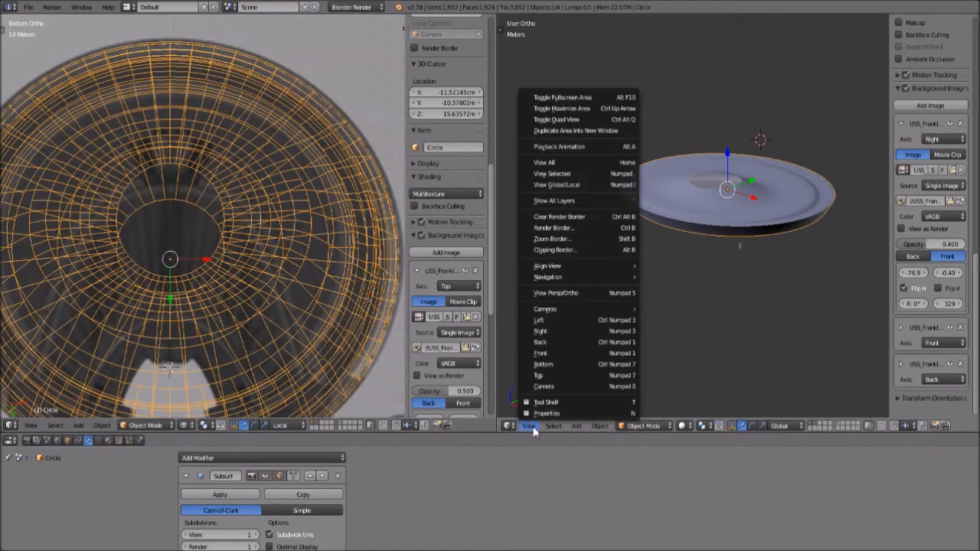
left_click(32, 426)
left_click(49, 374)
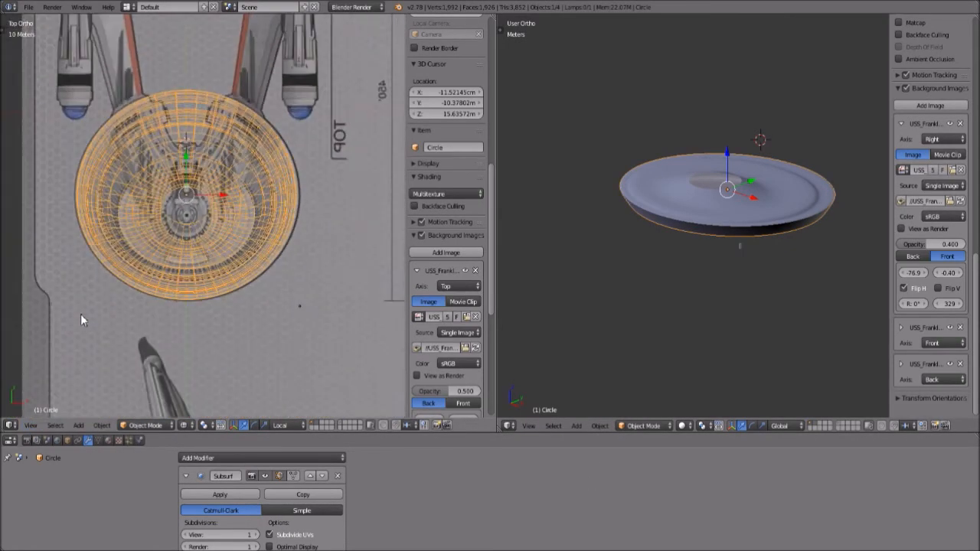
scroll(221, 280, "up", 5)
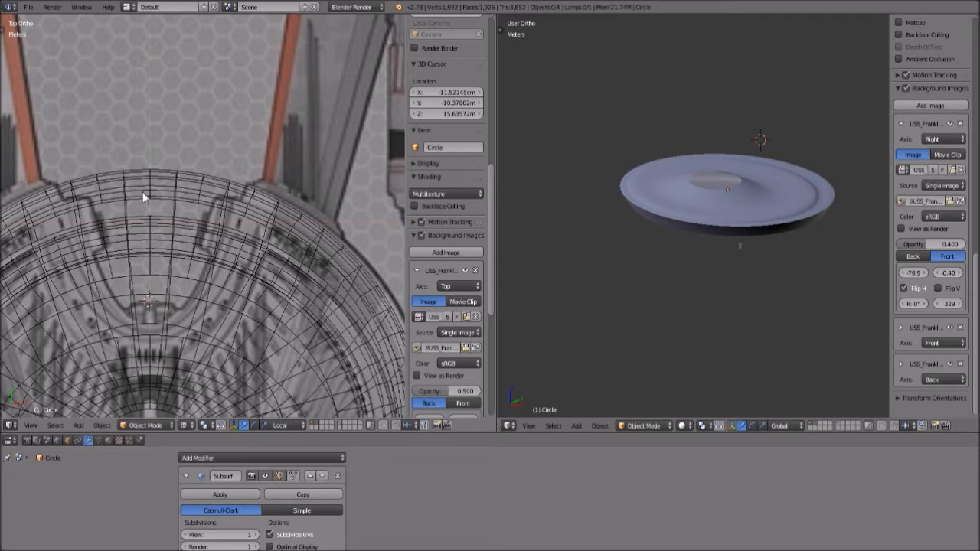
left_click(186, 475)
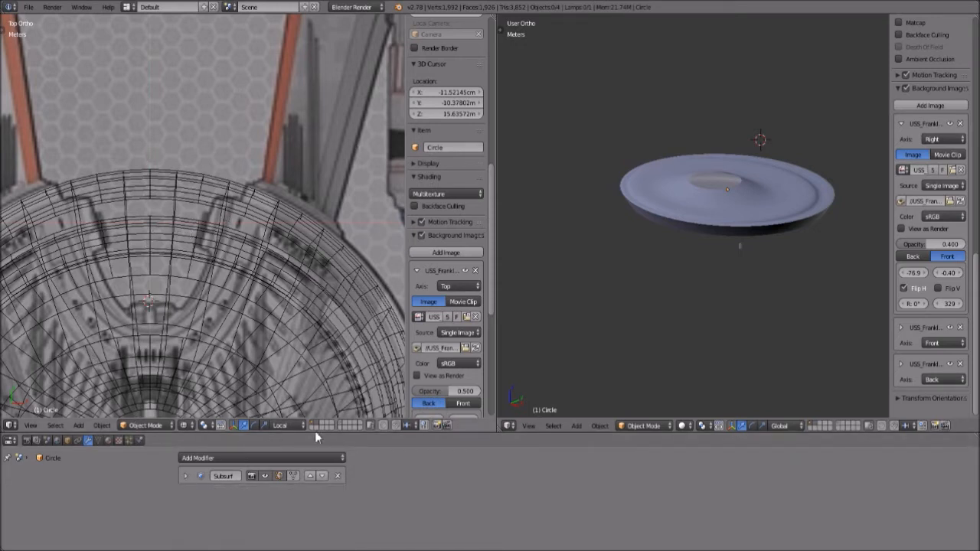
- Switch to the layer holding the curved cutter block and rotate the block 180° in the right side view
left_click(342, 426)
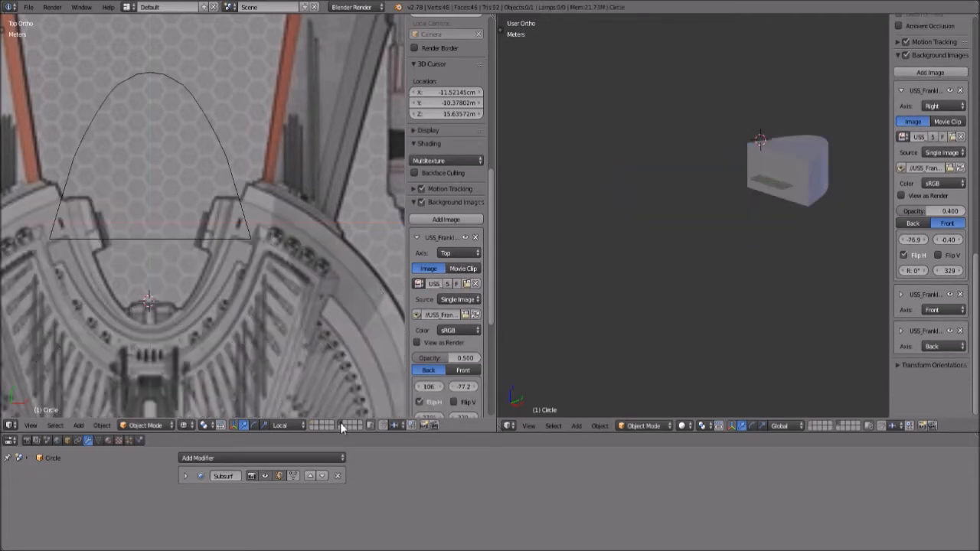
right_click(177, 240)
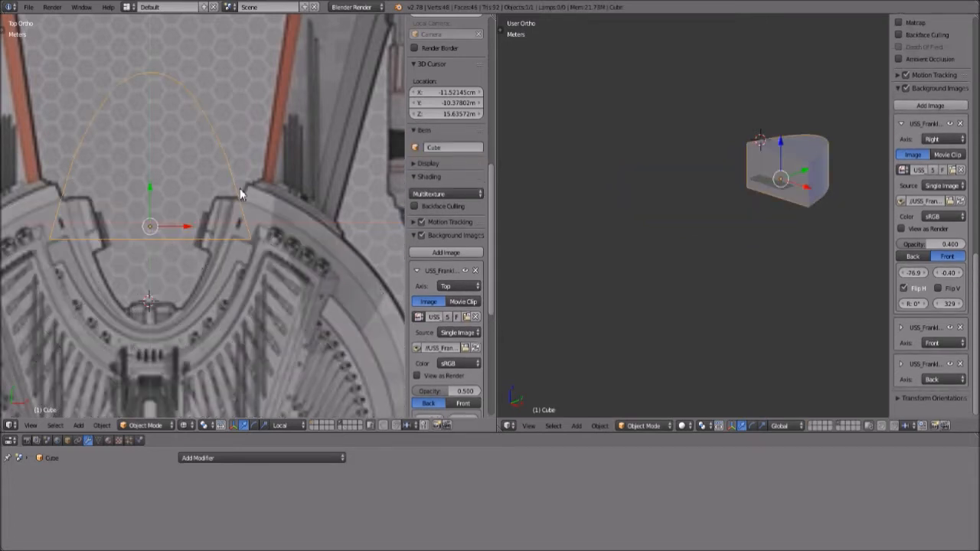
left_click(528, 426)
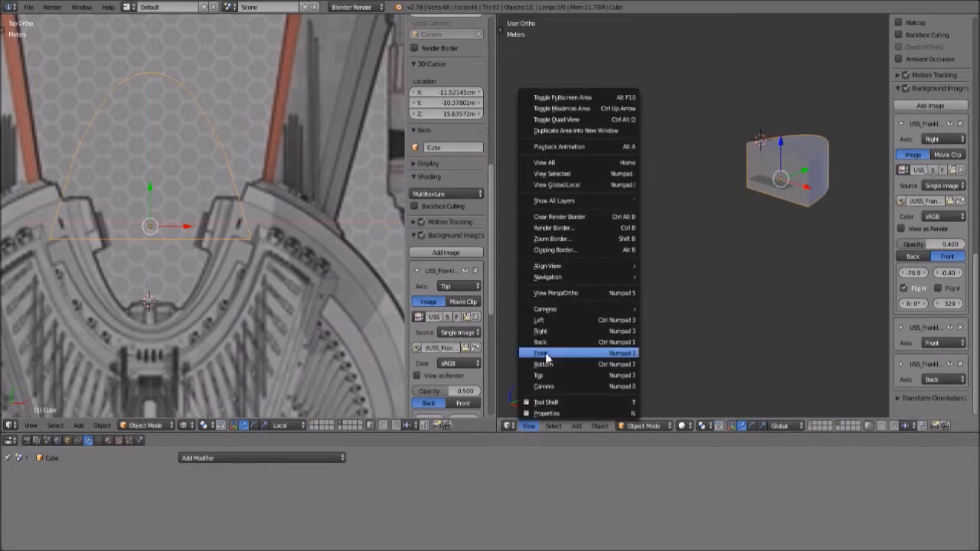
left_click(550, 335)
scroll(819, 271, "down", 2)
middle_click_drag(819, 271, 753, 267, "shift")
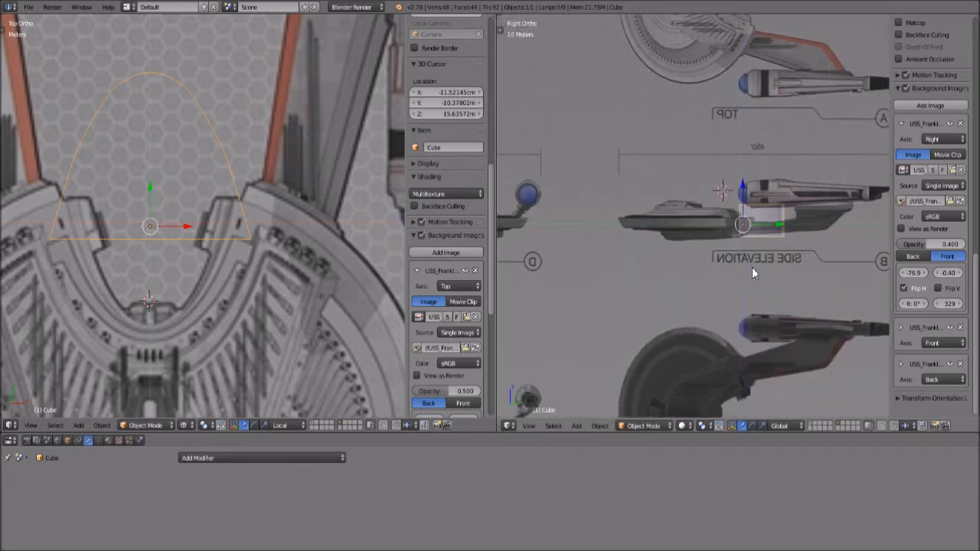
type("r180")
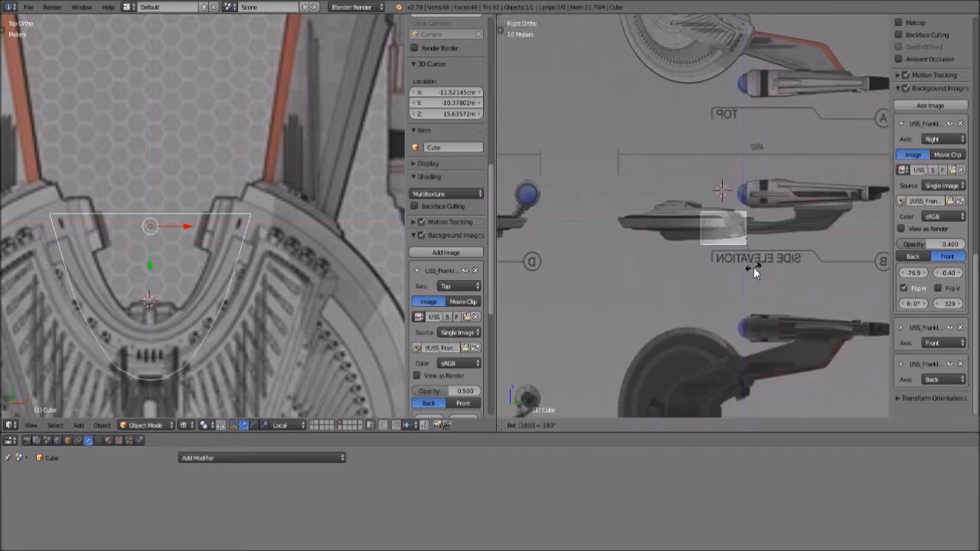
key("Return")
- Move the cutter block about 6.39 m along Y to fit the blueprint's rear notch, and raise it along Z over the hull
key("g")
key("y")
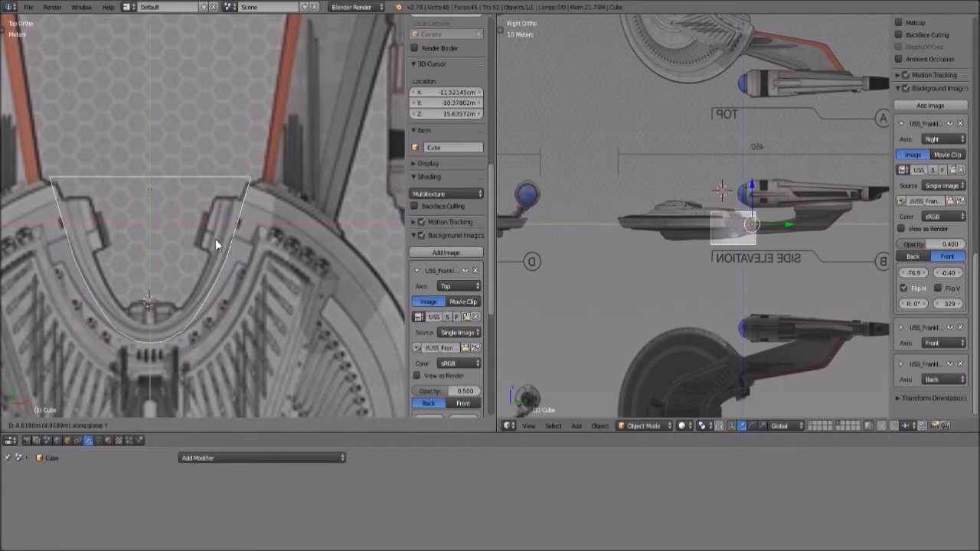
left_click(216, 232)
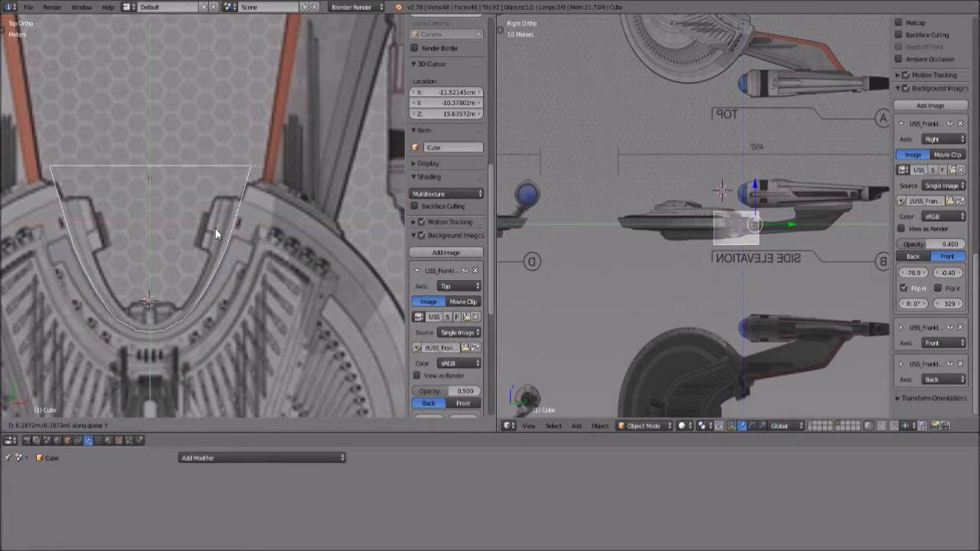
scroll(740, 248, "up", 2)
key("g")
key("z")
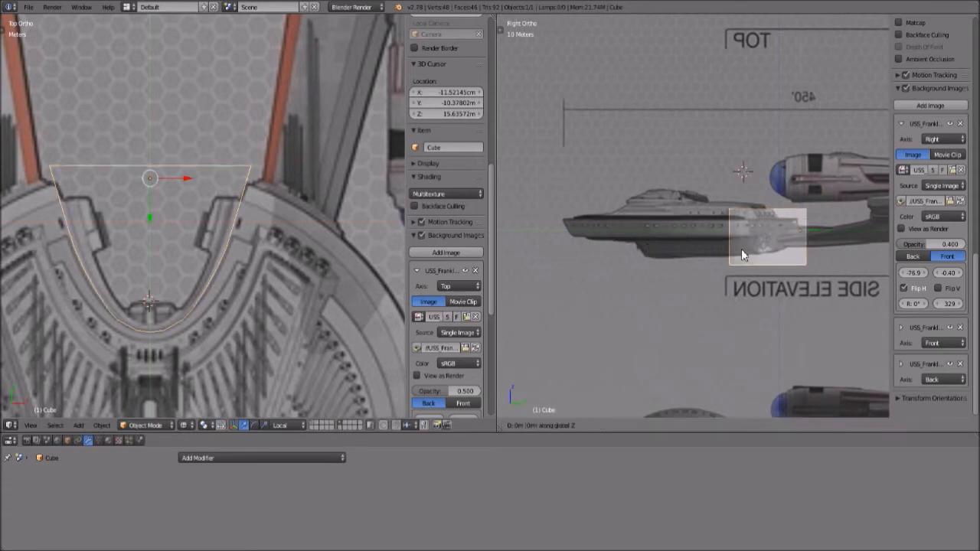
left_click(742, 238)
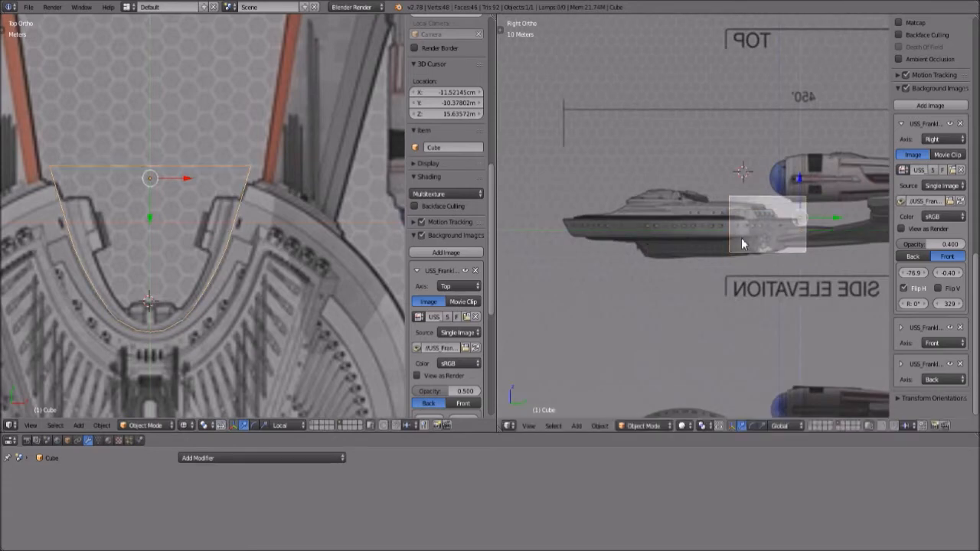
- Display the saucer's layer together with the cutter block and compare their overlap at the rear notch
left_click(814, 426, "shift")
middle_click_drag(758, 303, 607, 288)
middle_click_drag(689, 257, 712, 368)
scroll(269, 269, "up", 4)
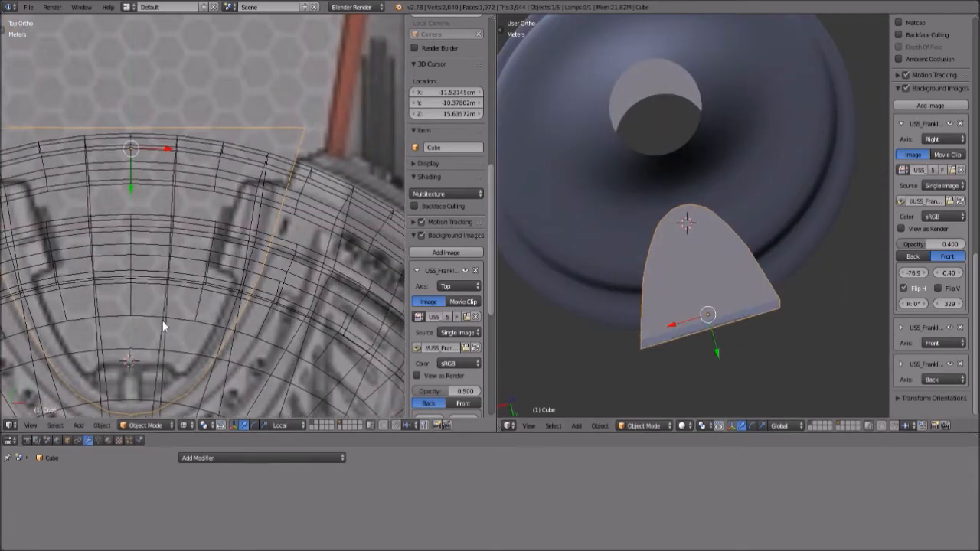
- Enter Edit Mode on the cutter block, add a crosswise loop cut near its wide end and scale it slightly outward
left_click(146, 424)
left_click(147, 397)
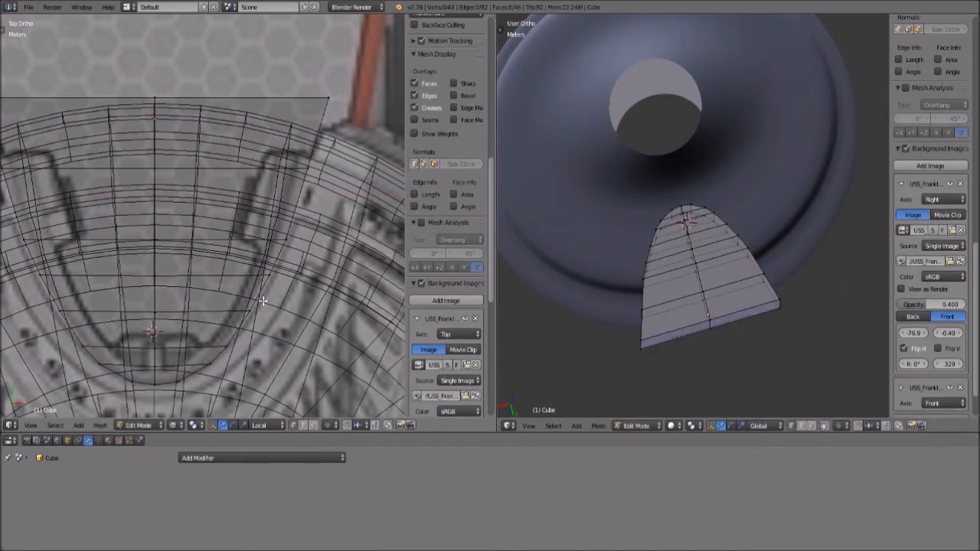
scroll(263, 301, "up", 1)
key("ctrl+r")
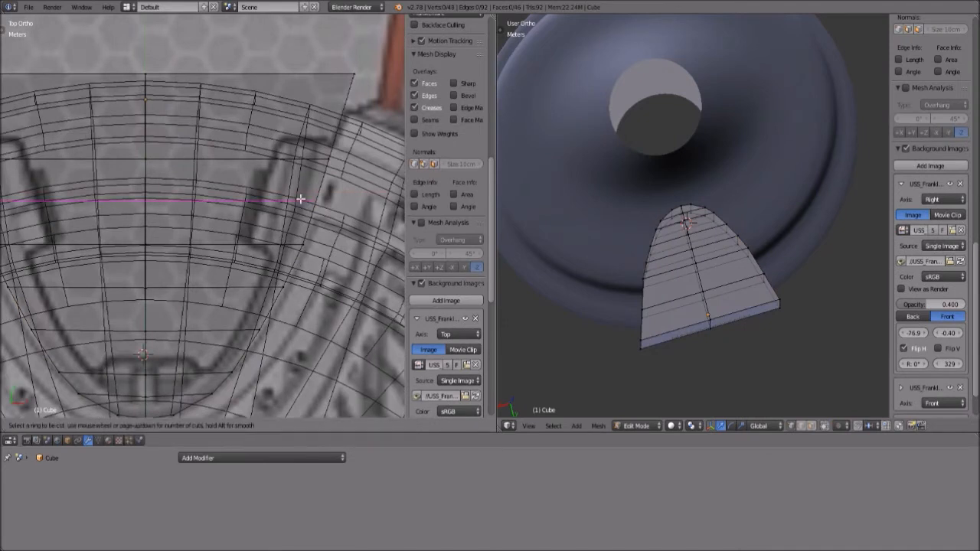
left_click(301, 201)
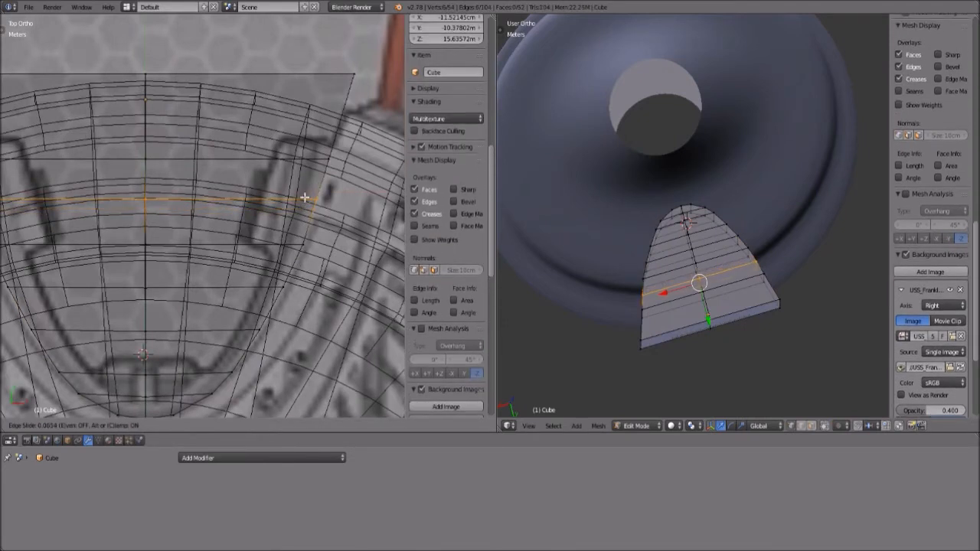
left_click(309, 201)
key("s")
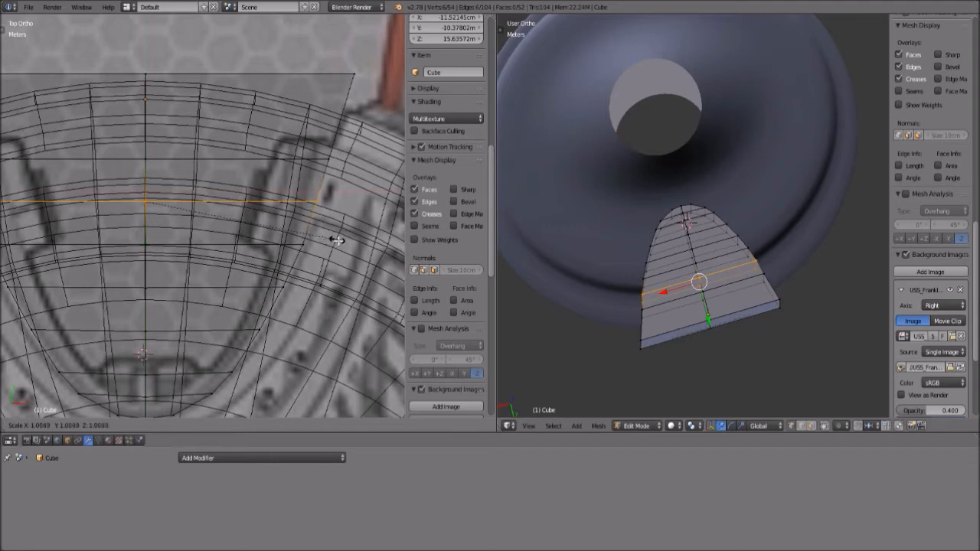
left_click(337, 241)
- Add two more crosswise loop cuts towards the block's curved end, scaling each slightly outward to round the sides
key("ctrl+r")
left_click(284, 268)
left_click(284, 271)
key("s")
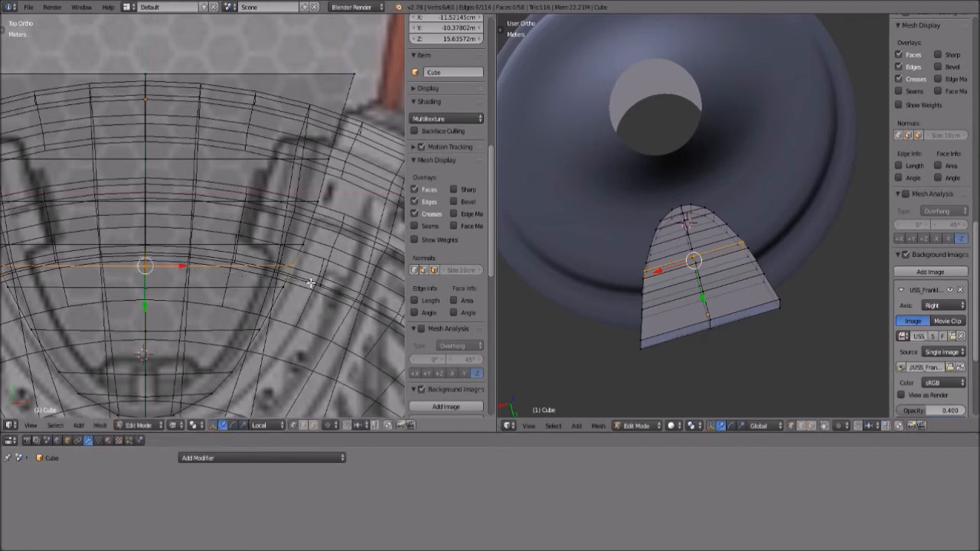
left_click(310, 283)
key("ctrl+r")
left_click(262, 310)
left_click(262, 309)
key("s")
left_click(286, 319)
- Add another loop cut close to the block's rounded tip, scale it slightly outward and clear the selection
key("ctrl+r")
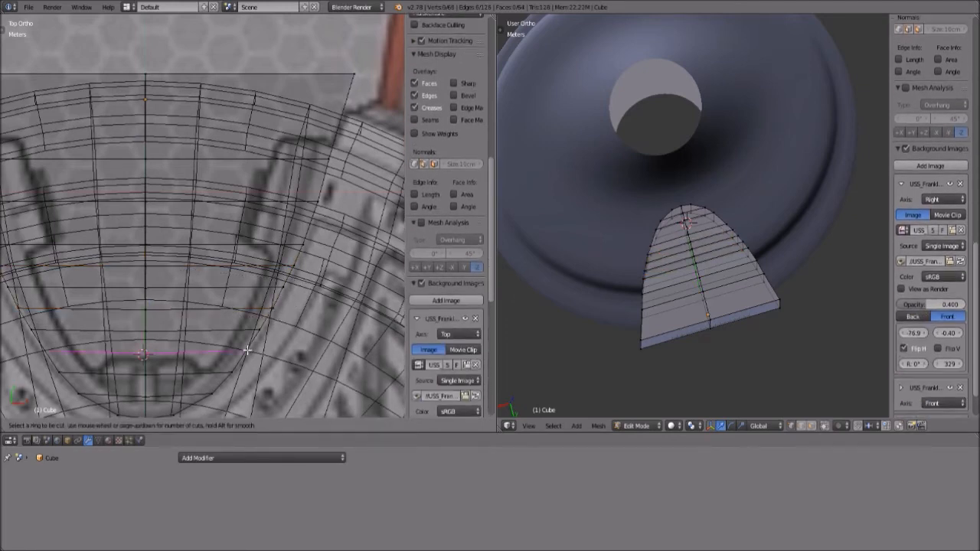
left_click(273, 360)
left_click(273, 367)
key("s")
left_click(275, 368)
key("a")
- Try to slide a corner vertex of the block's rounded tip along its edge
middle_click_drag(236, 411, 276, 314, "shift")
scroll(265, 322, "up", 2)
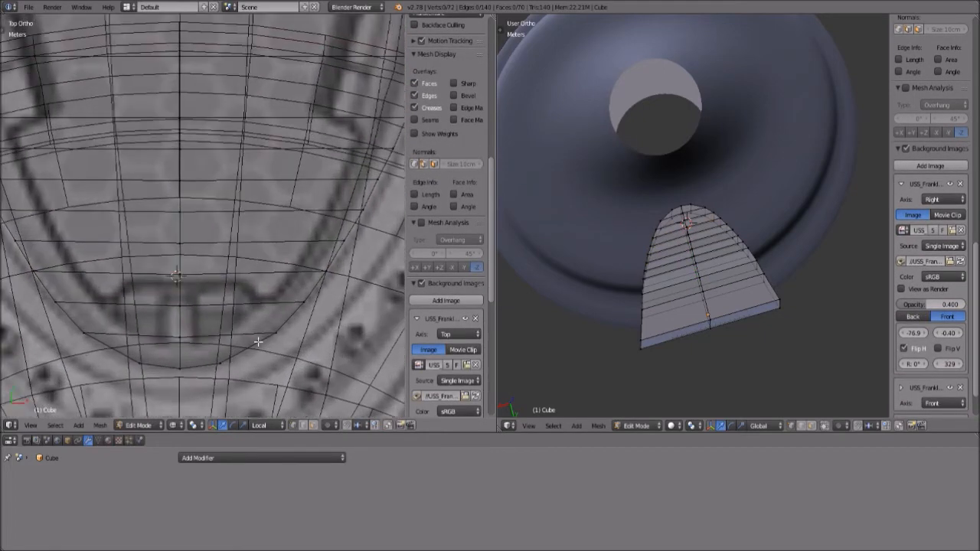
right_click(226, 369)
key("g")
key("g")
left_click(247, 374)
key("a")
key("b")
key("Escape")
- Add a centred loop cut in the last segment of the block's rounded tip and scale it slightly outward
key("ctrl+r")
key("Escape")
key("ctrl+r")
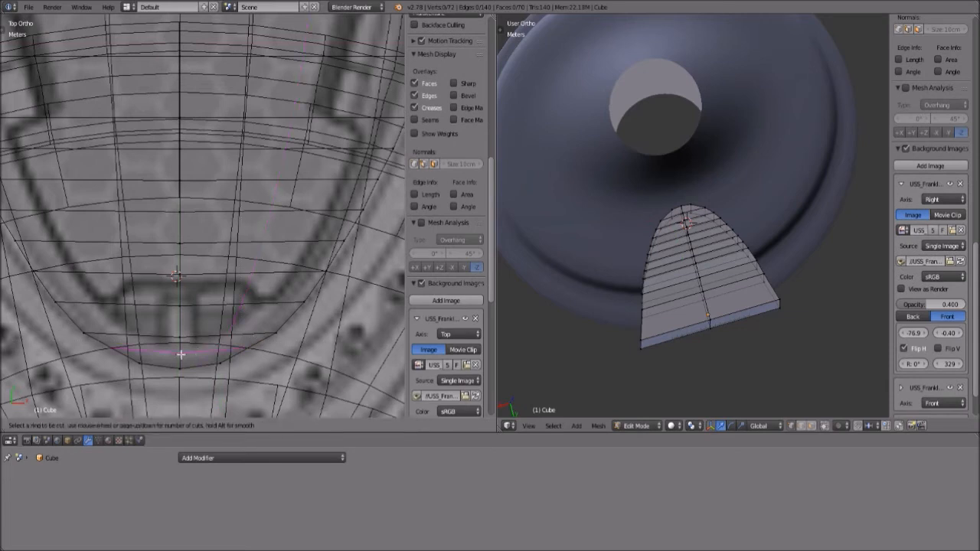
left_click(181, 354)
right_click(180, 354)
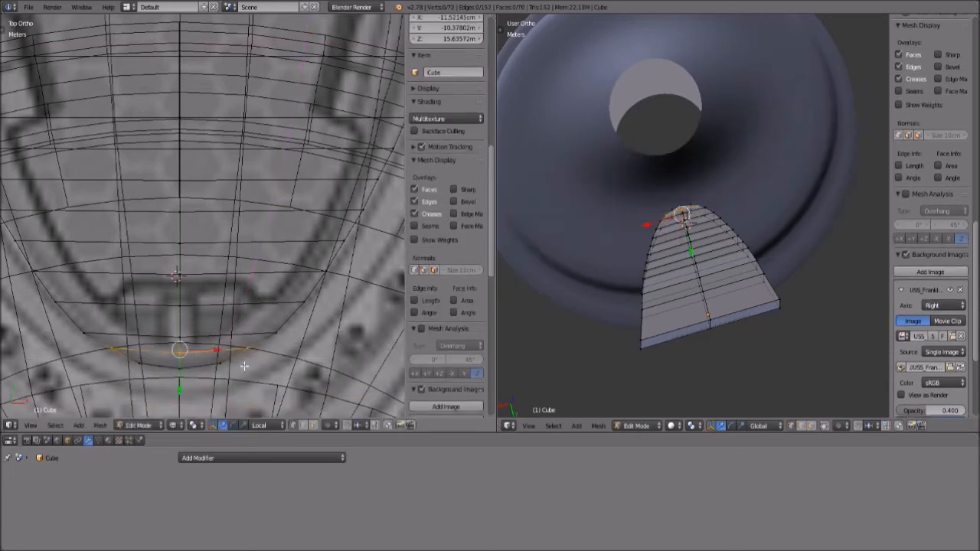
key("s")
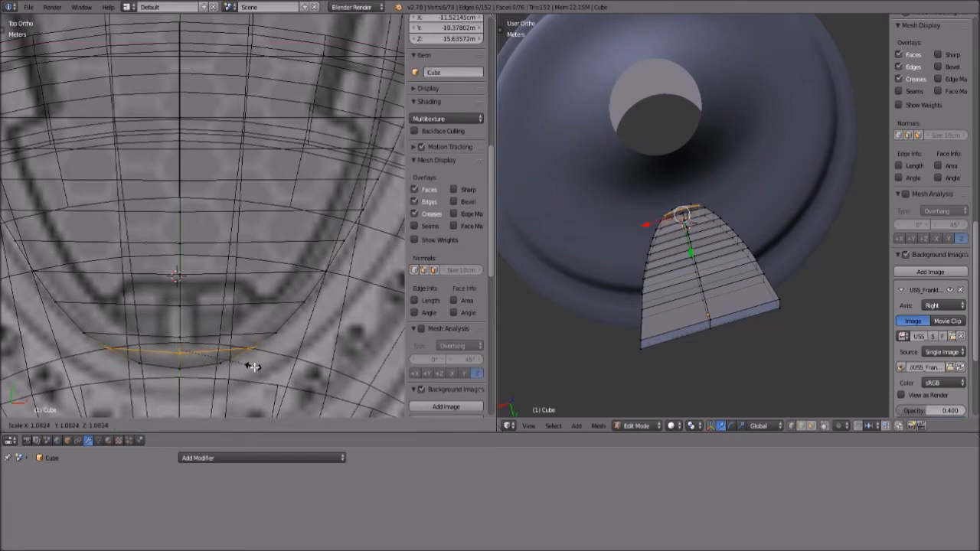
left_click(253, 367)
scroll(348, 322, "down", 5)
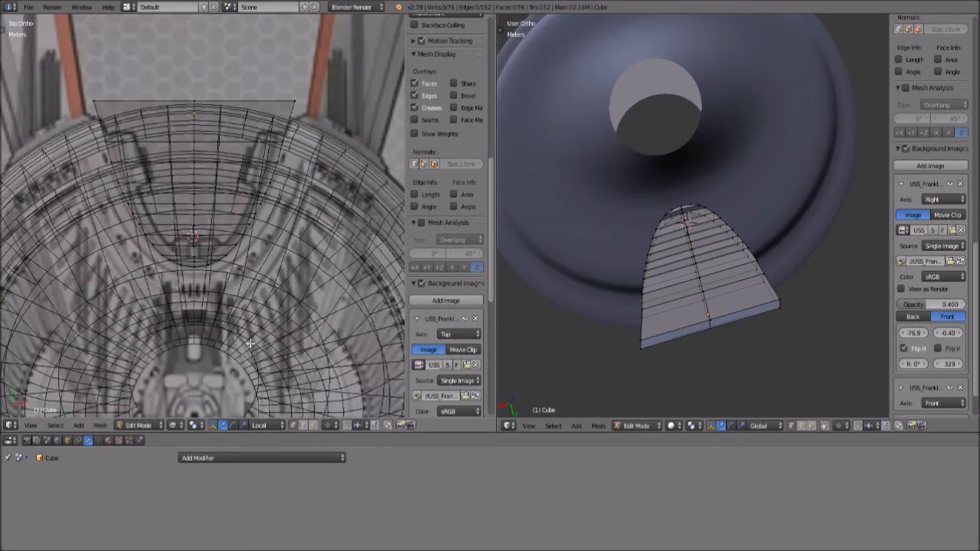
- Return to Object Mode and add a Boolean modifier to the saucer with the cutter block as its object
left_click(146, 425)
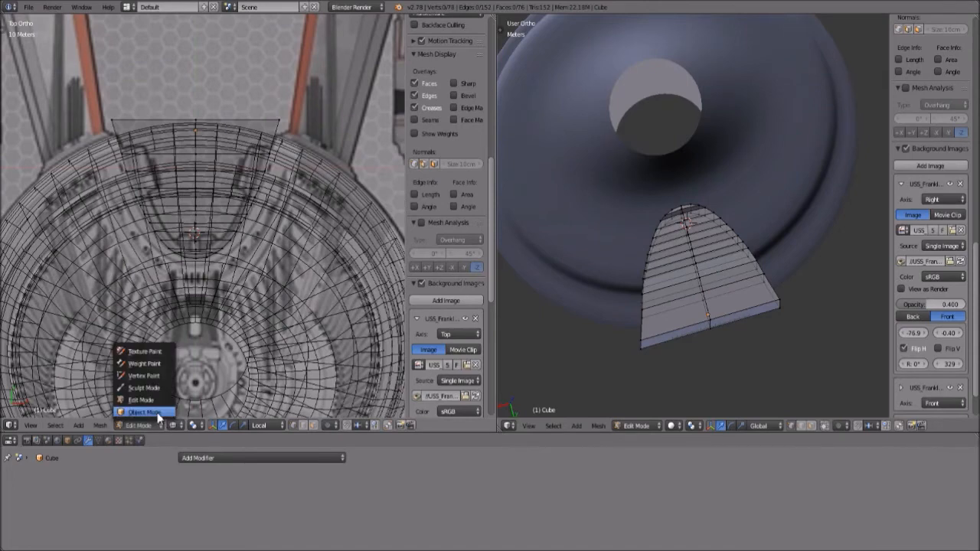
left_click(153, 407)
middle_click_drag(750, 346, 682, 245)
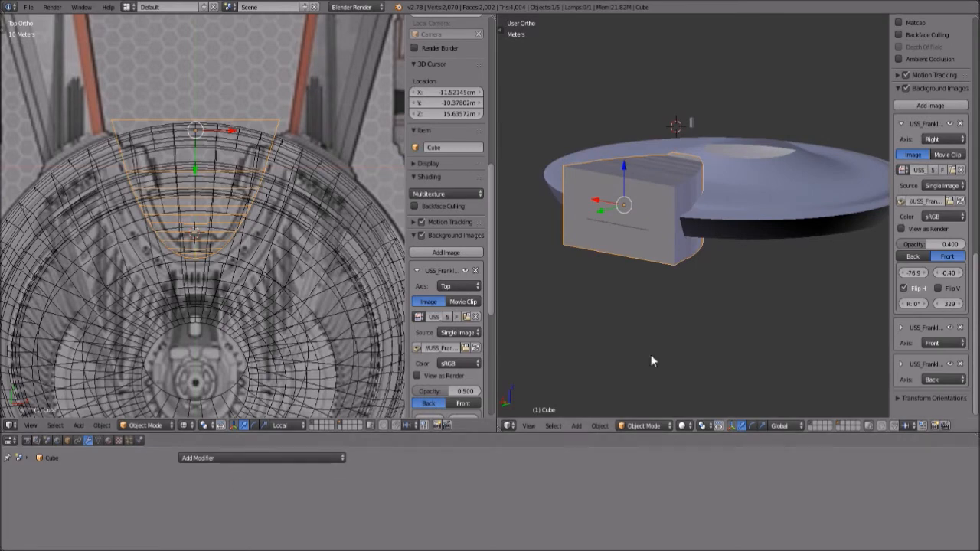
right_click(745, 226)
left_click(253, 459)
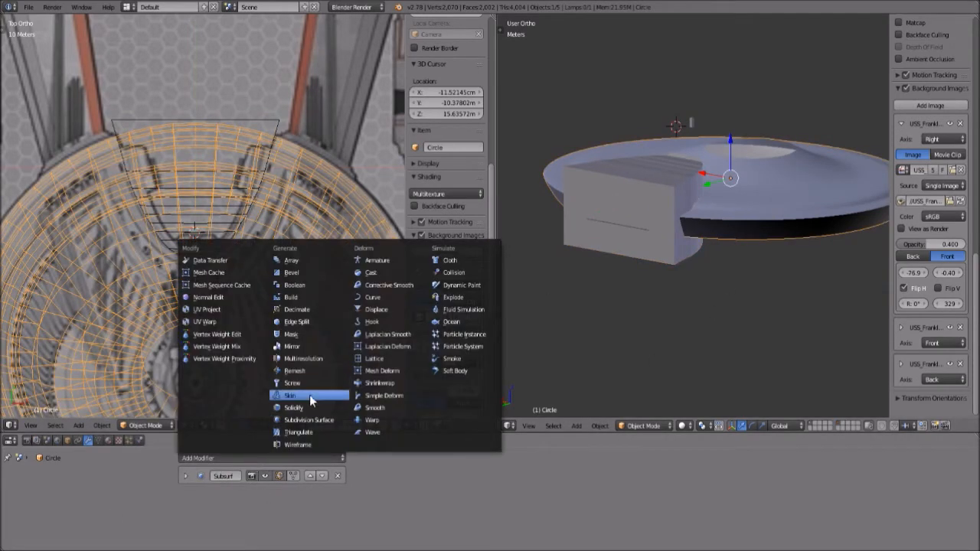
left_click(304, 285)
scroll(310, 540, "down", 2)
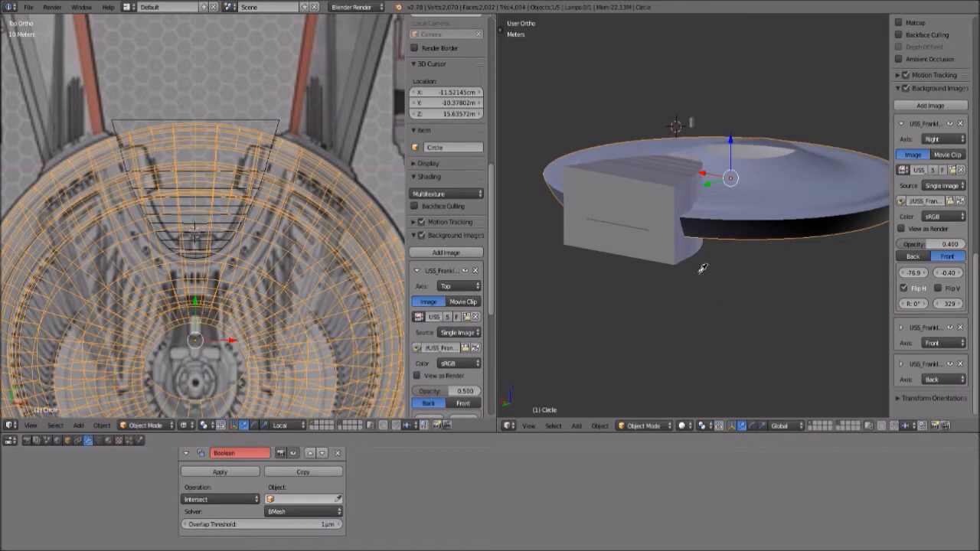
left_click(670, 248)
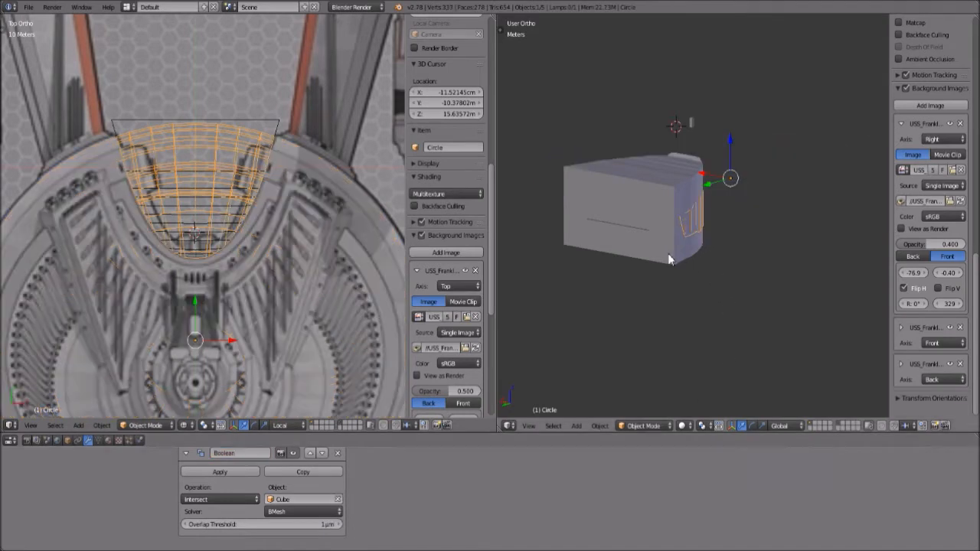
- Set the saucer's Boolean operation to Difference to cut the block's shape out of the rear edge
middle_click_drag(831, 210, 685, 199)
left_click(214, 500)
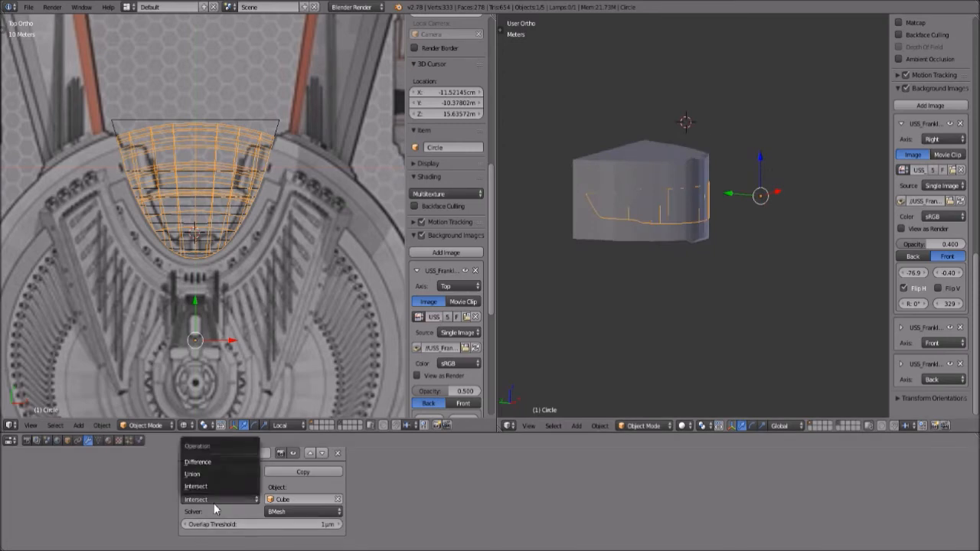
left_click(199, 463)
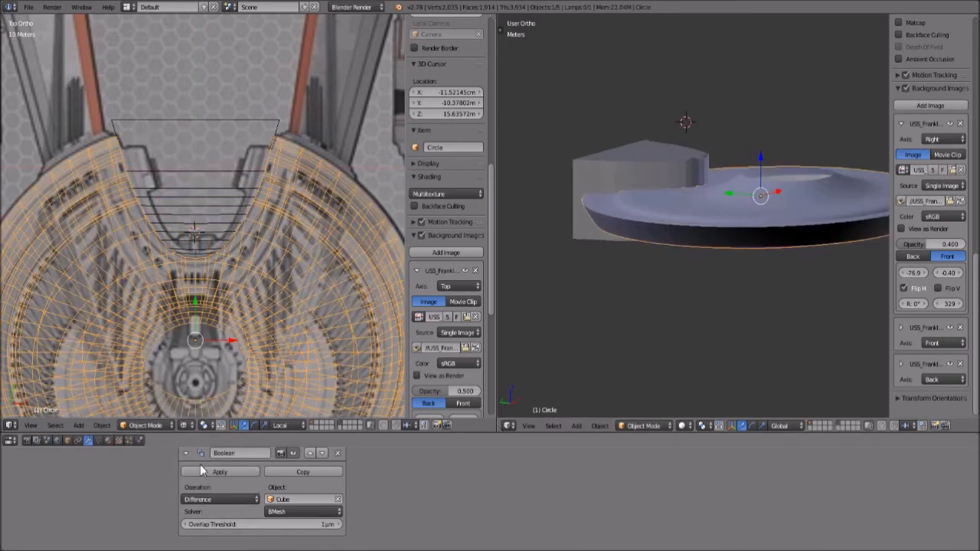
- Assign the cutter block to the sixth layer and hide that layer, leaving the saucer with its rear notch in view
middle_click_drag(689, 245, 757, 192)
right_click(601, 191)
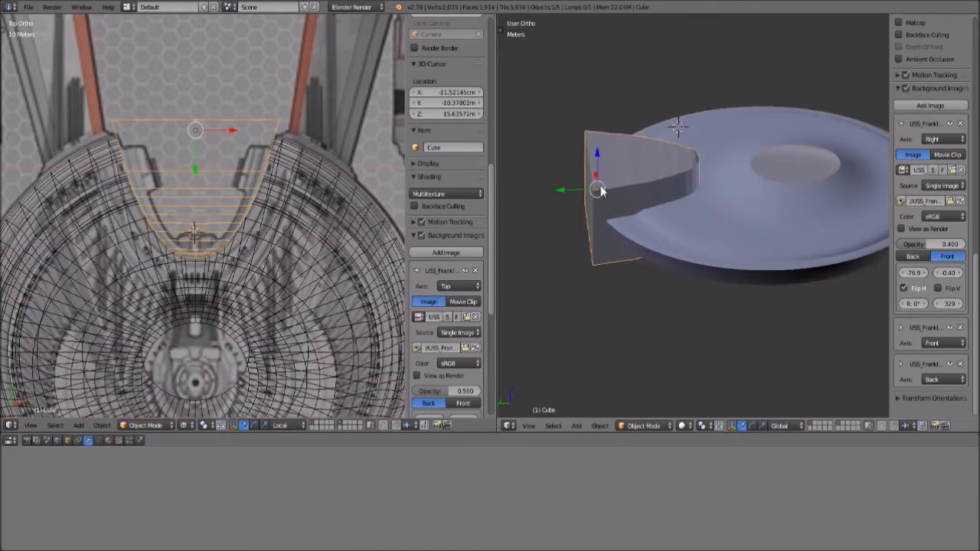
key("g")
right_click(601, 190)
middle_click_drag(696, 261, 625, 333)
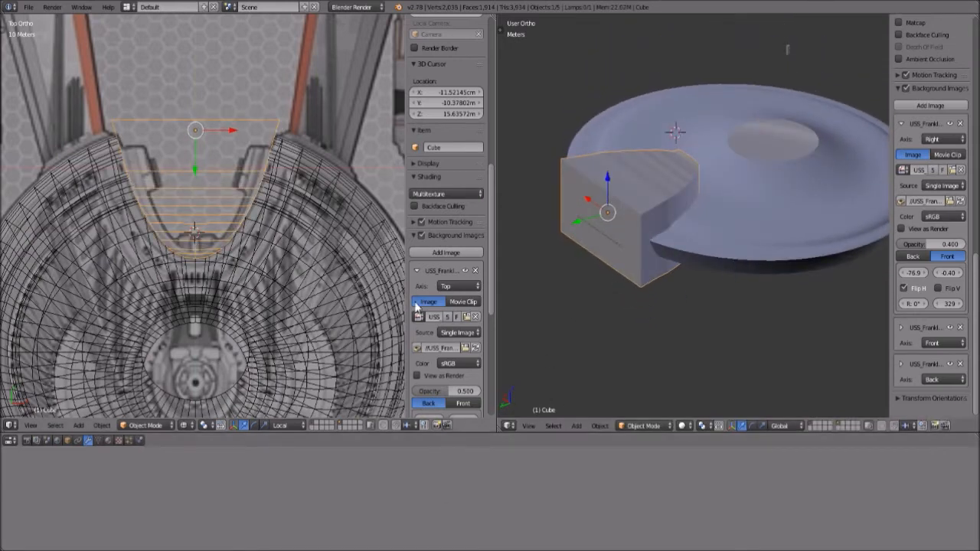
key("m")
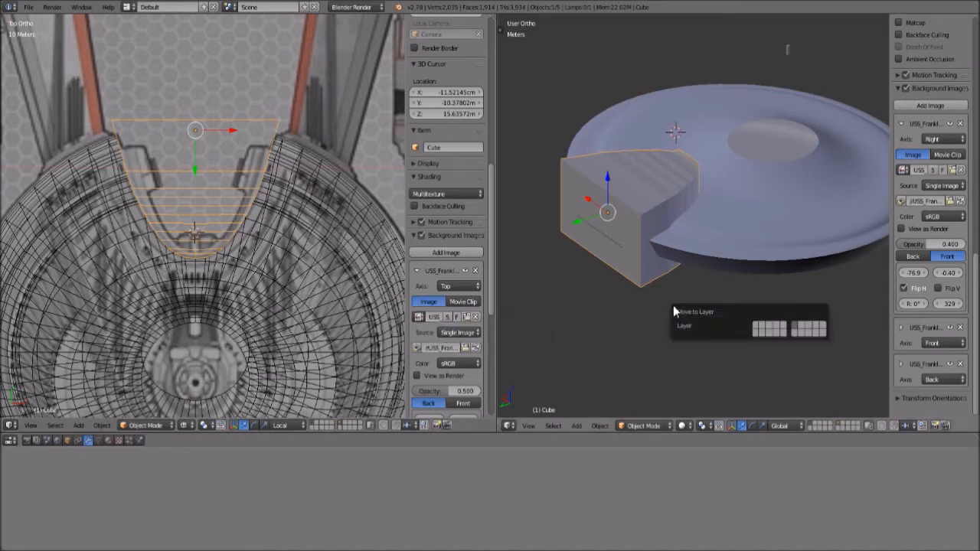
left_click(795, 334)
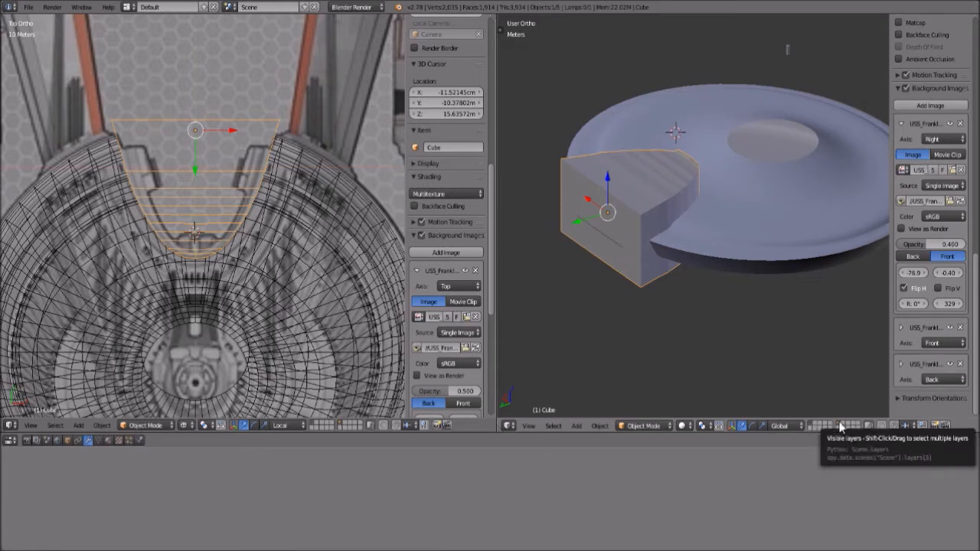
left_click(840, 426)
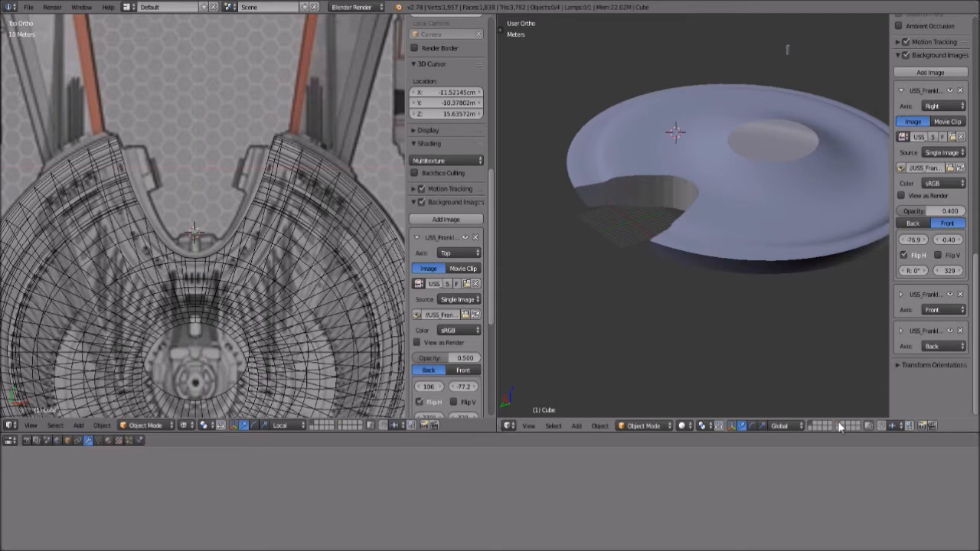
left_click(818, 426)
left_click(812, 426)
- Select the saucer, apply its Boolean modifier with the Subdivision Surface modifier still in place, and inspect the notch wall
middle_click_drag(647, 298, 724, 353)
scroll(273, 276, "up", 6)
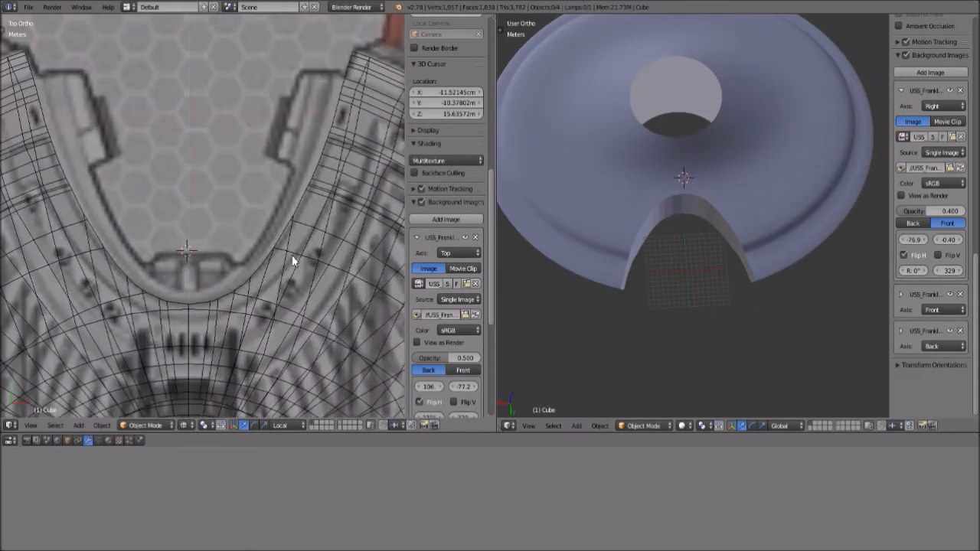
scroll(666, 285, "up", 3)
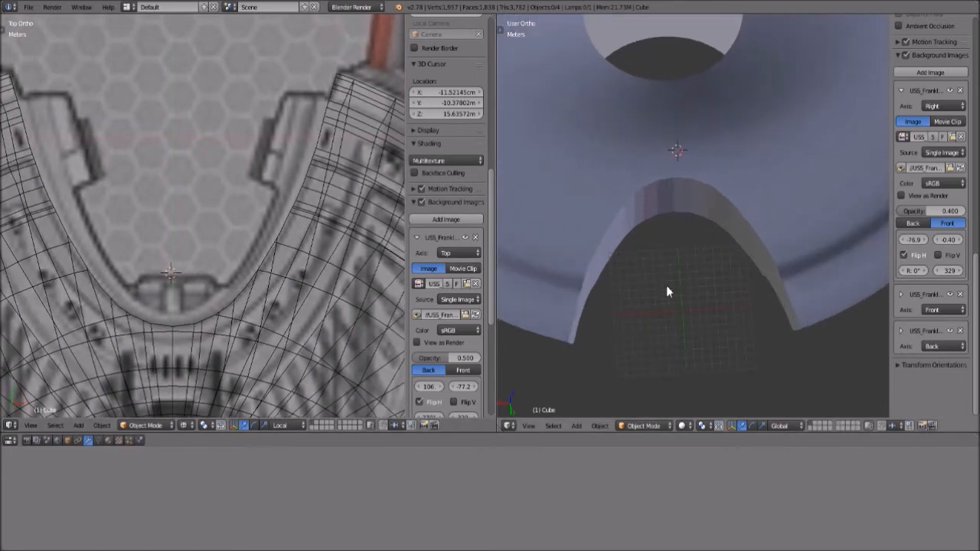
scroll(658, 293, "down", 3)
right_click(615, 280)
scroll(220, 502, "up", 3)
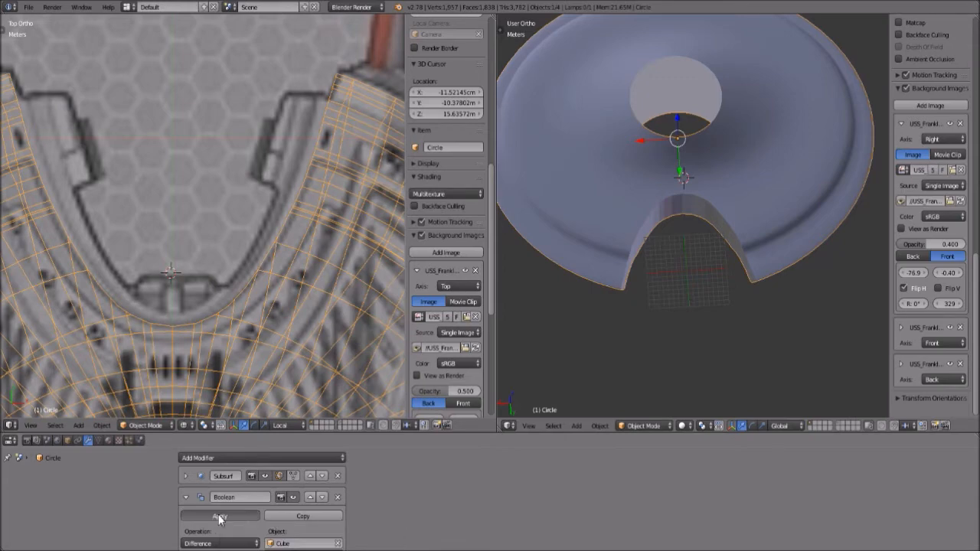
left_click(220, 517)
middle_click_drag(759, 335, 730, 262)
scroll(720, 268, "up", 6)
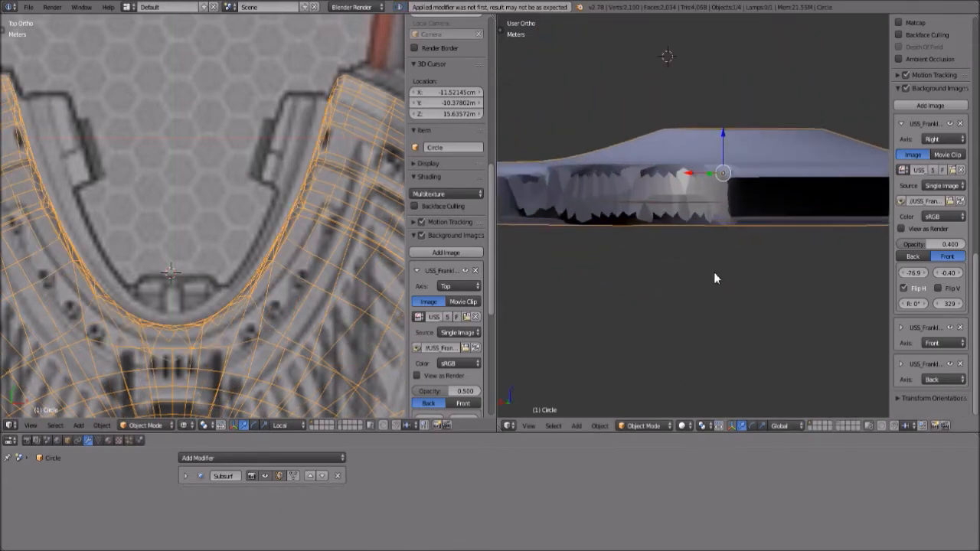
scroll(712, 253, "down", 2)
middle_click_drag(706, 219, 700, 220)
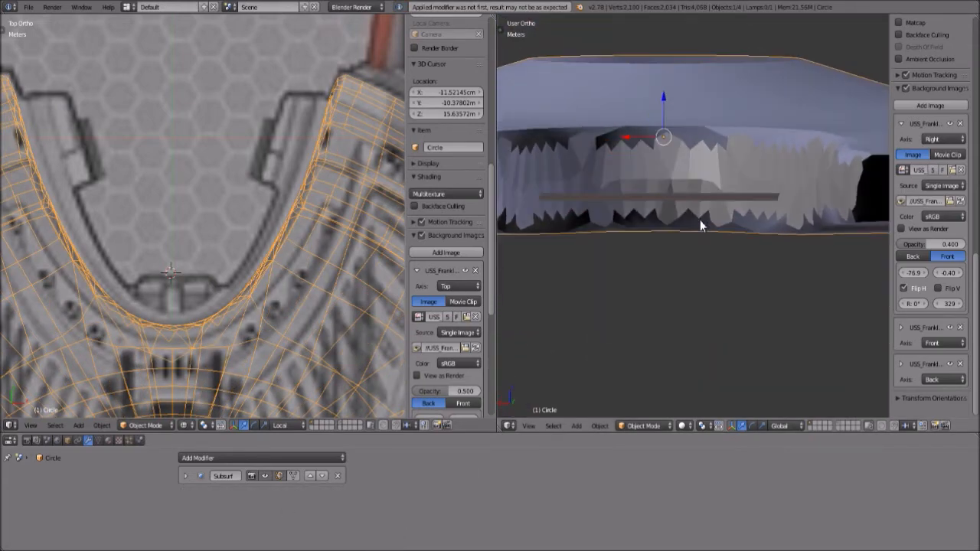
middle_click_drag(582, 306, 684, 258)
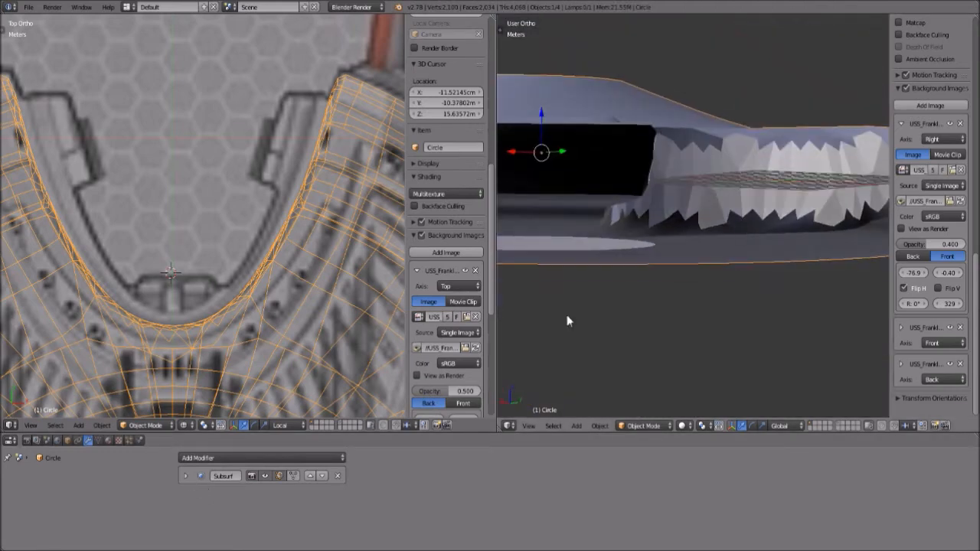
- Turn off the Subdivision Surface modifier's viewport display and inspect the notch wall without smoothing
left_click(184, 476)
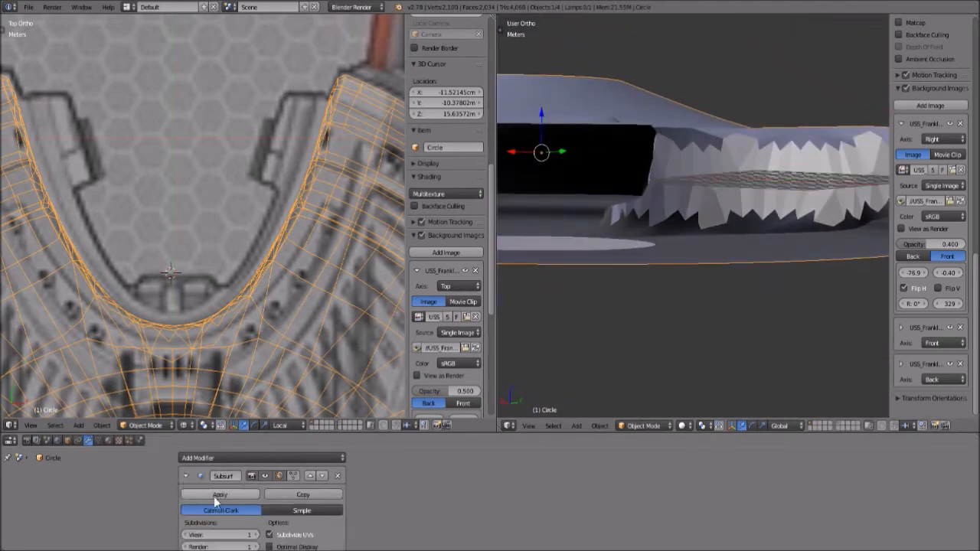
left_click(270, 476)
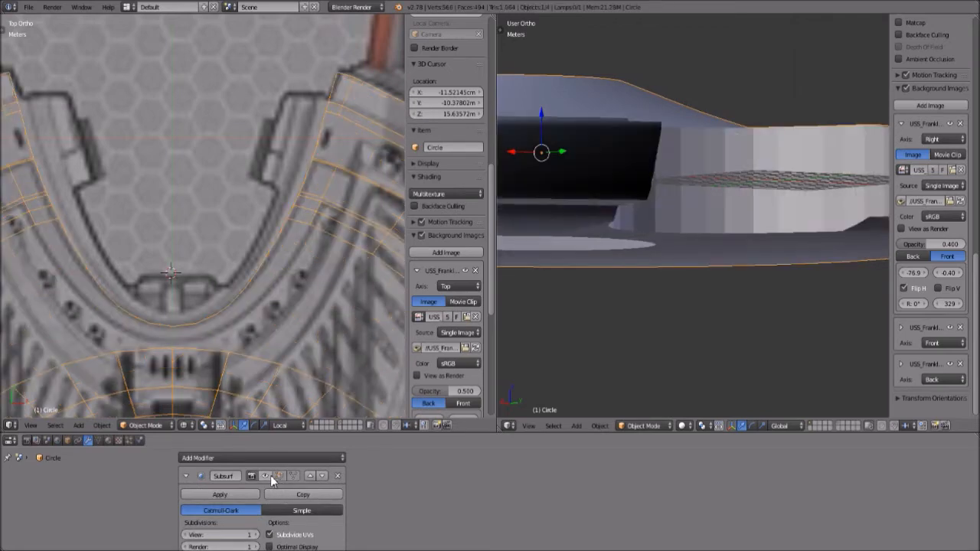
middle_click_drag(659, 345, 757, 243)
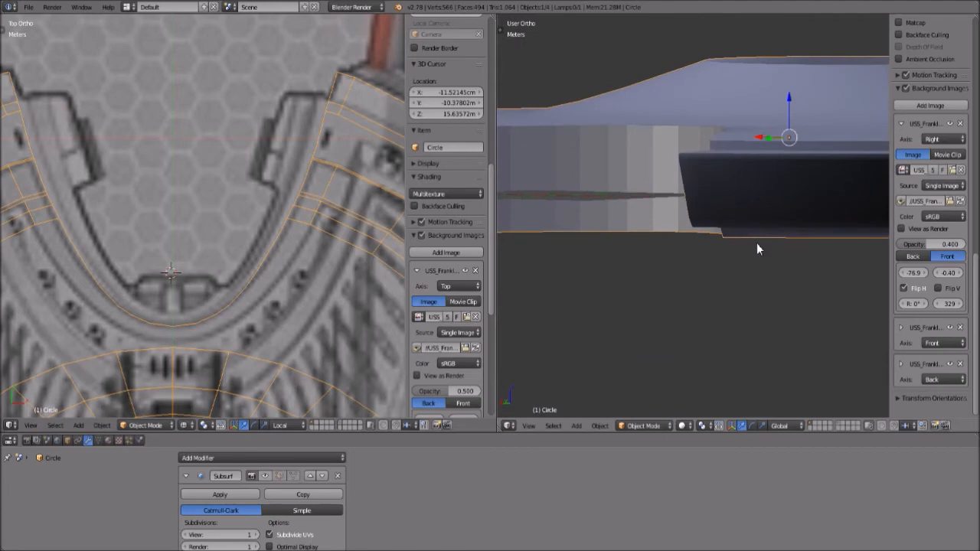
middle_click_drag(682, 205, 667, 274)
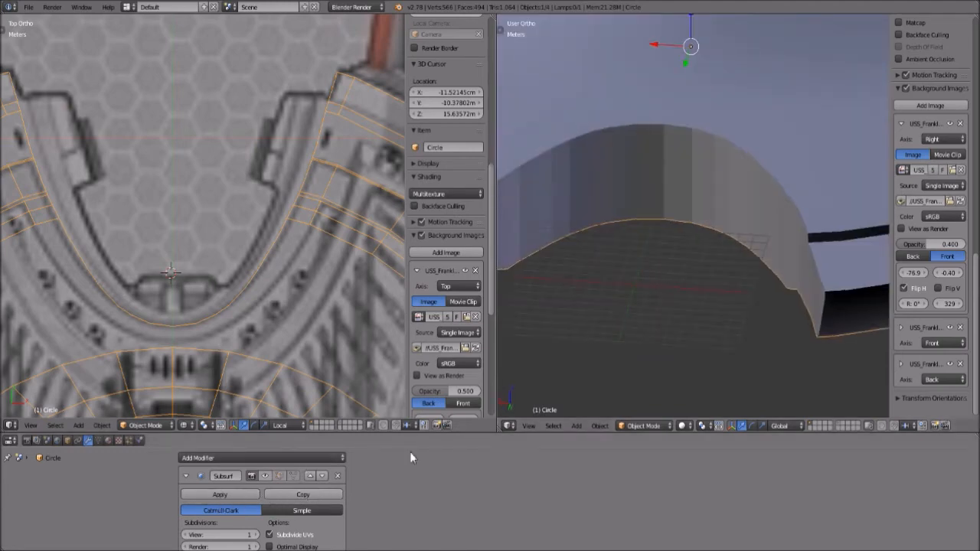
- Undo the application of the saucer's Boolean modifier
key("ctrl+z")
key("ctrl+z")
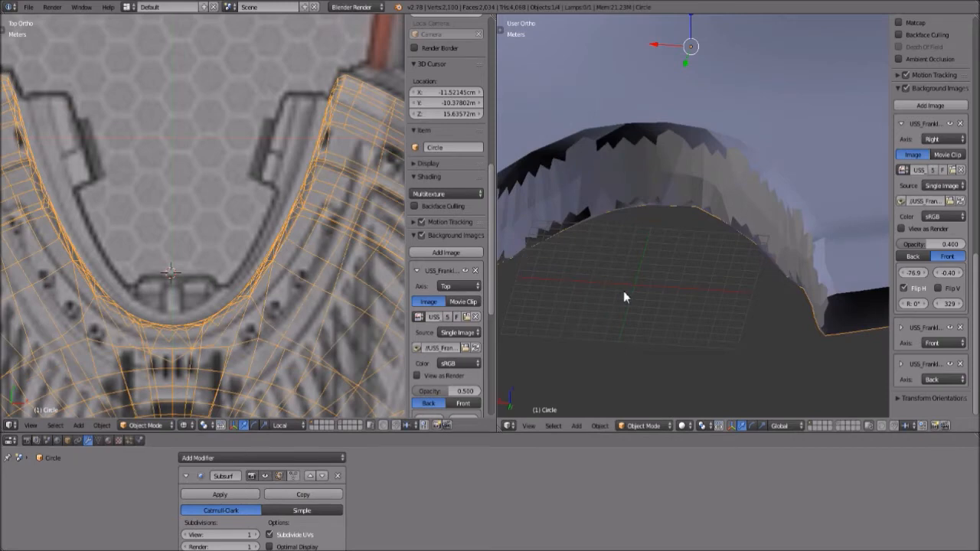
middle_click_drag(672, 220, 668, 169)
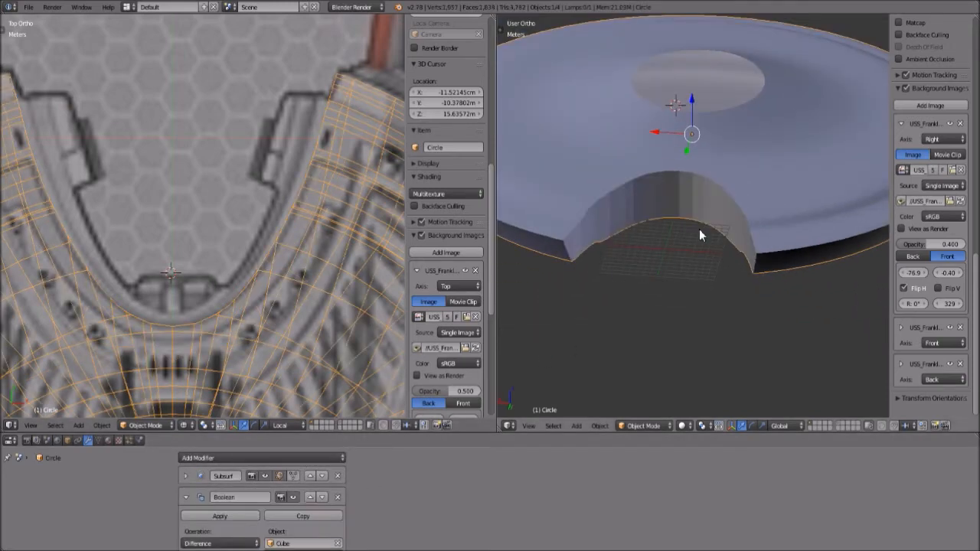
scroll(699, 229, "down", 3)
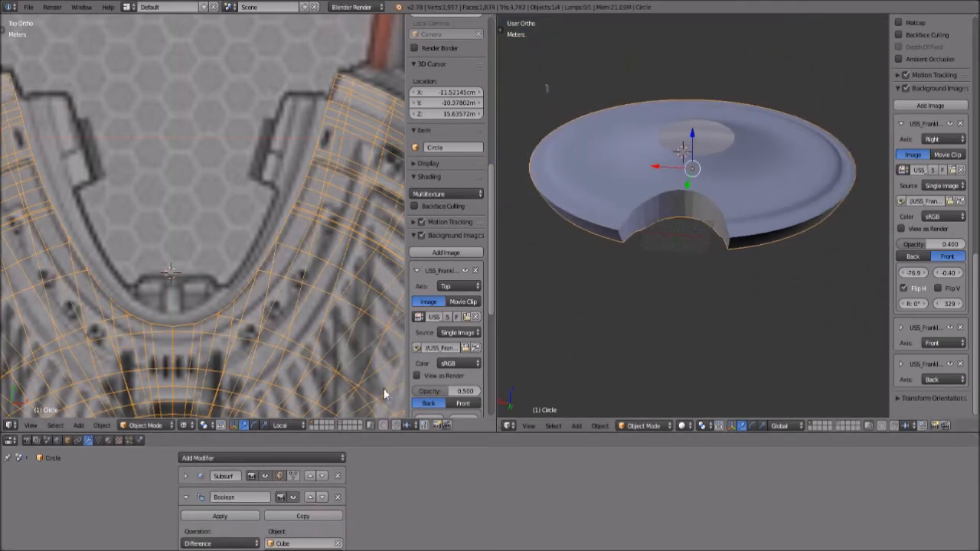
- Remove the Subdivision Surface modifier from the saucer and apply the Boolean modifier to the unsmoothed mesh
left_click(337, 476)
middle_click_drag(568, 340, 735, 252)
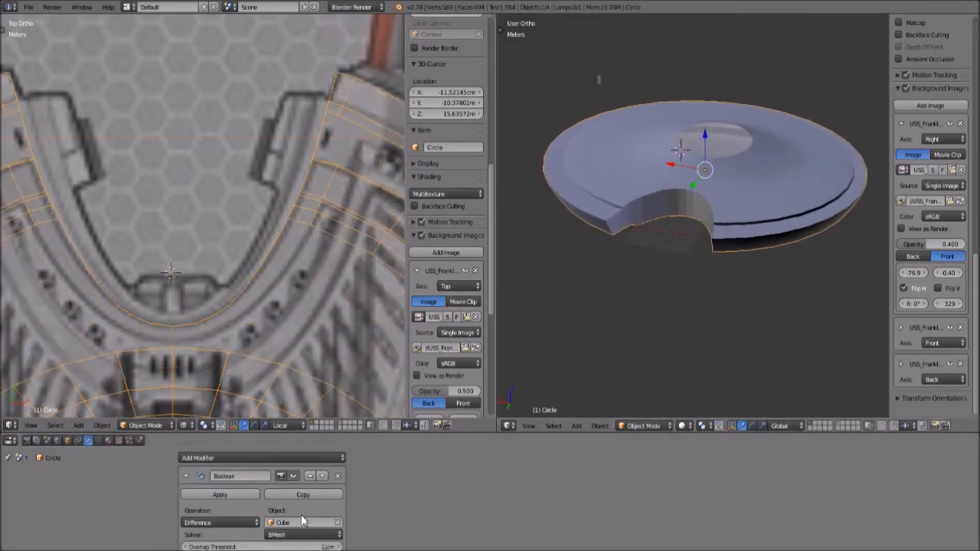
left_click(235, 496)
middle_click_drag(766, 230, 703, 179)
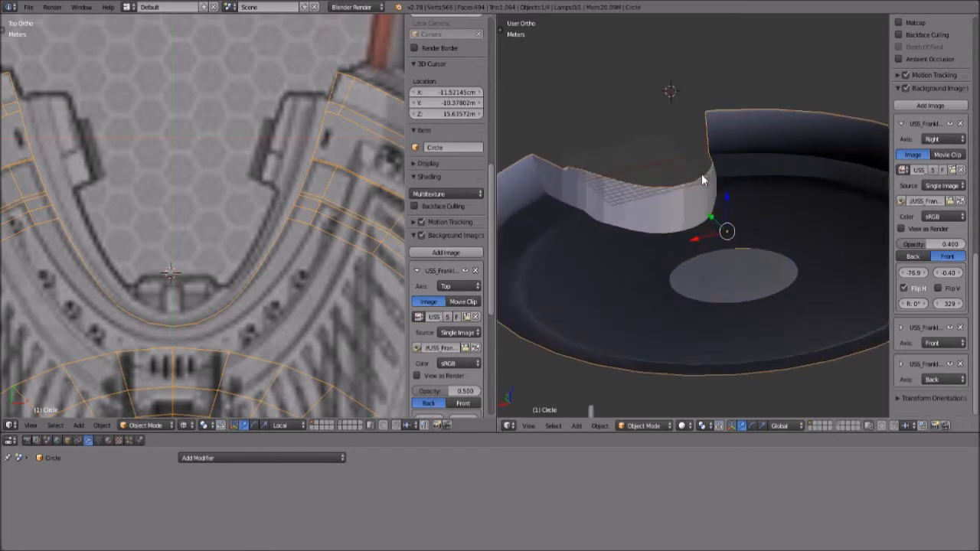
- Enter Edit Mode on the saucer, reveal all of its hidden faces and clear the selection
left_click(643, 417)
left_click(643, 403)
middle_click_drag(706, 320, 726, 329)
key("a")
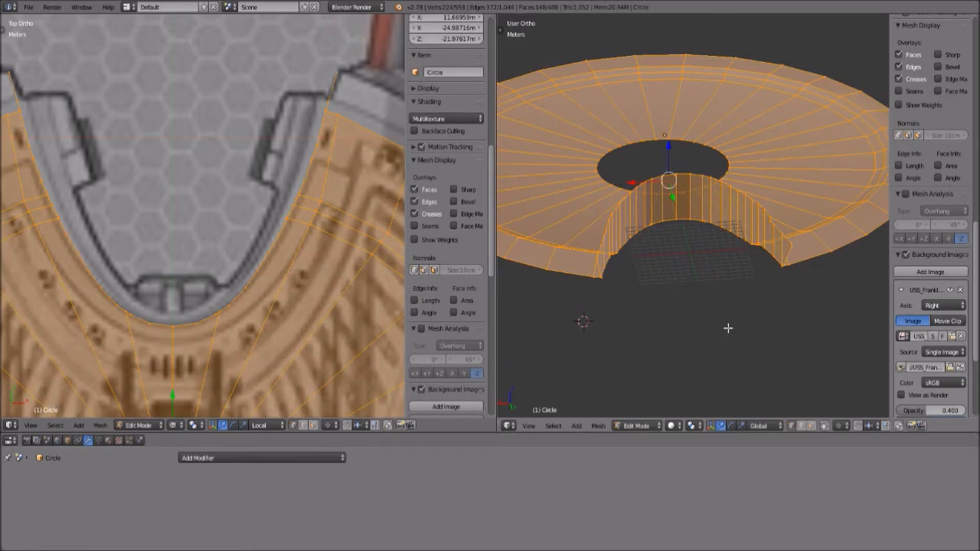
left_click(612, 426)
mouse_move(635, 134)
left_click(731, 133)
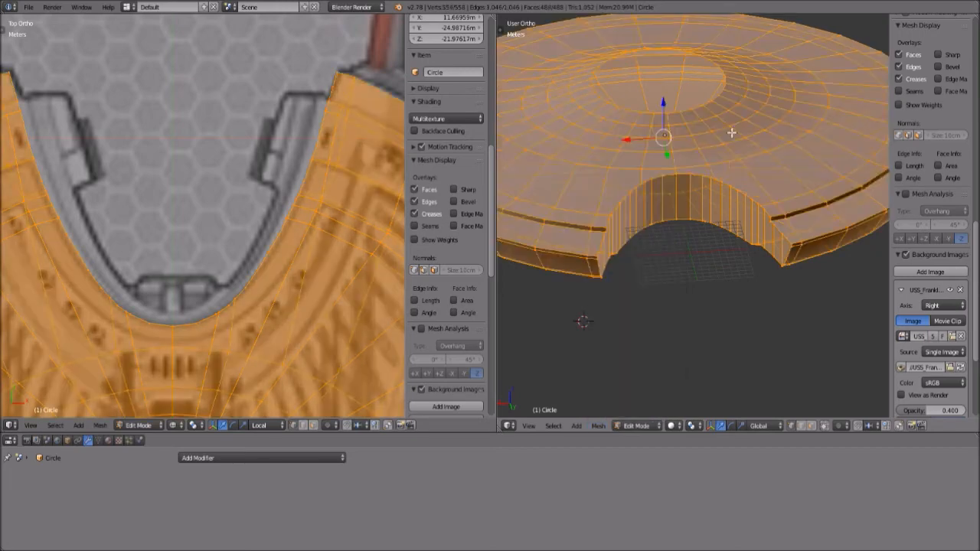
key("a")
- Switch the saucer mesh to edge selection and limit selection to visible geometry
mouse_move(792, 276)
middle_mouse_down()
mouse_move(772, 271)
mouse_move(758, 240)
mouse_move(746, 267)
mouse_move(797, 265)
middle_mouse_up()
scroll(756, 277, "up", 4)
middle_click_drag(735, 250, 704, 304)
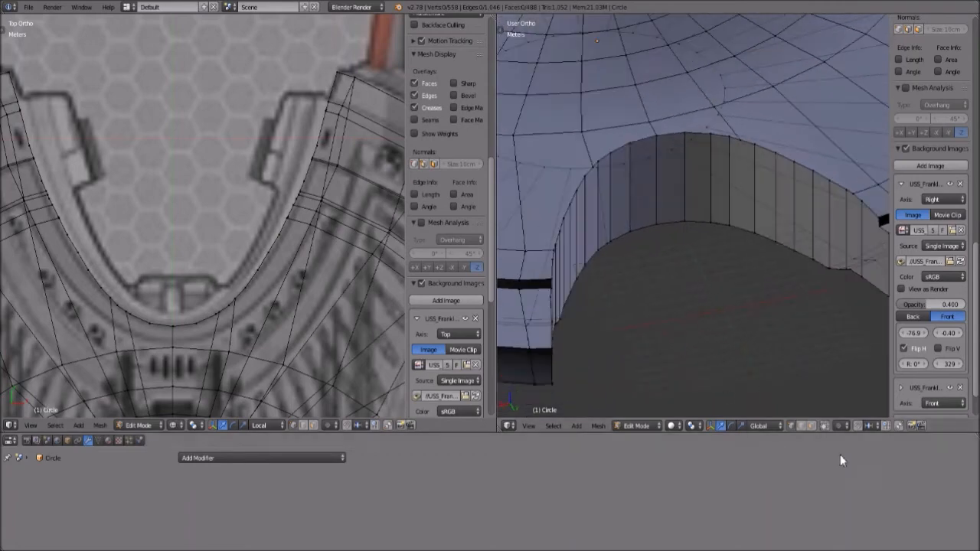
left_click(812, 426)
left_click(798, 429)
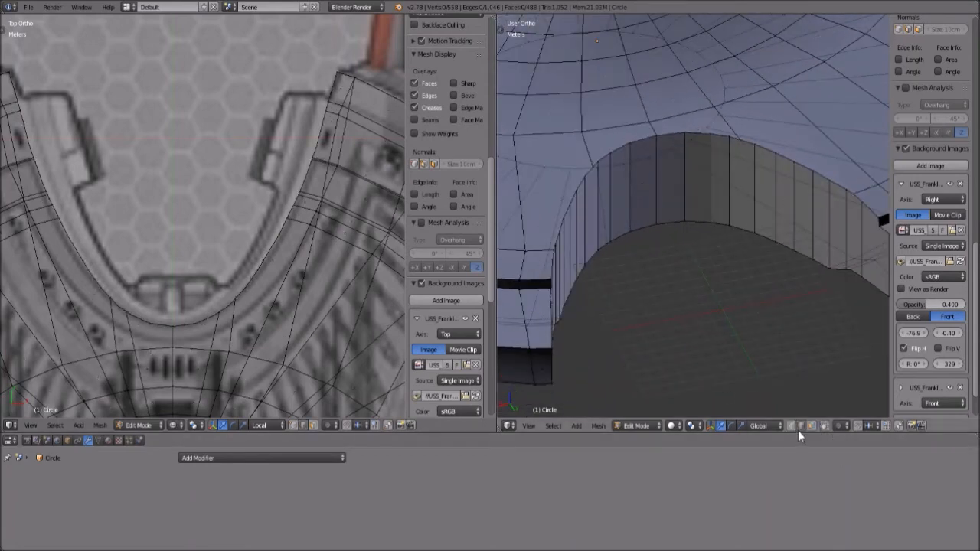
left_click(824, 427)
middle_click_drag(793, 288, 765, 281)
scroll(789, 307, "down", 5)
- Try a new Subdivision Surface modifier on the cut saucer, inspect the notch, and remove the modifier
left_click(264, 457)
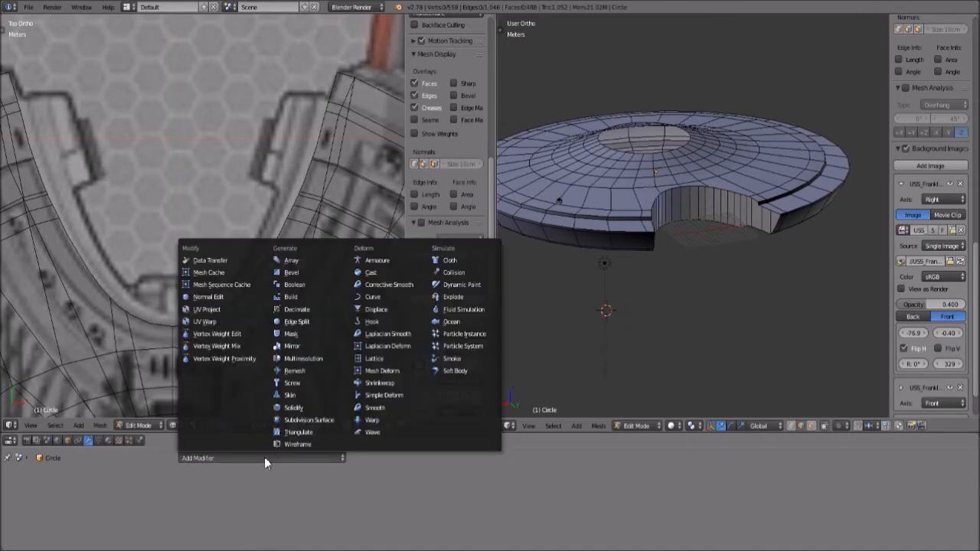
left_click(299, 427)
scroll(764, 204, "up", 8)
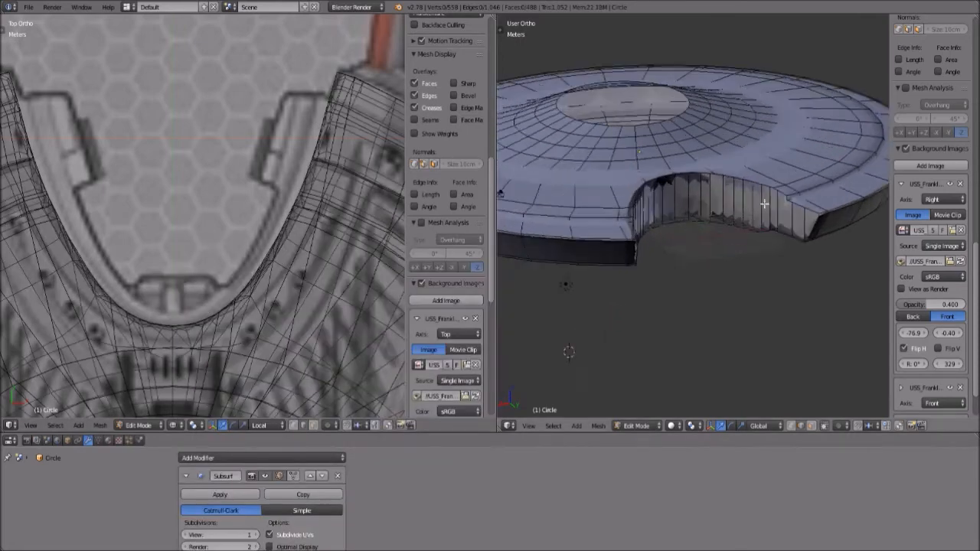
scroll(748, 106, "down", 4)
middle_click_drag(781, 223, 823, 221)
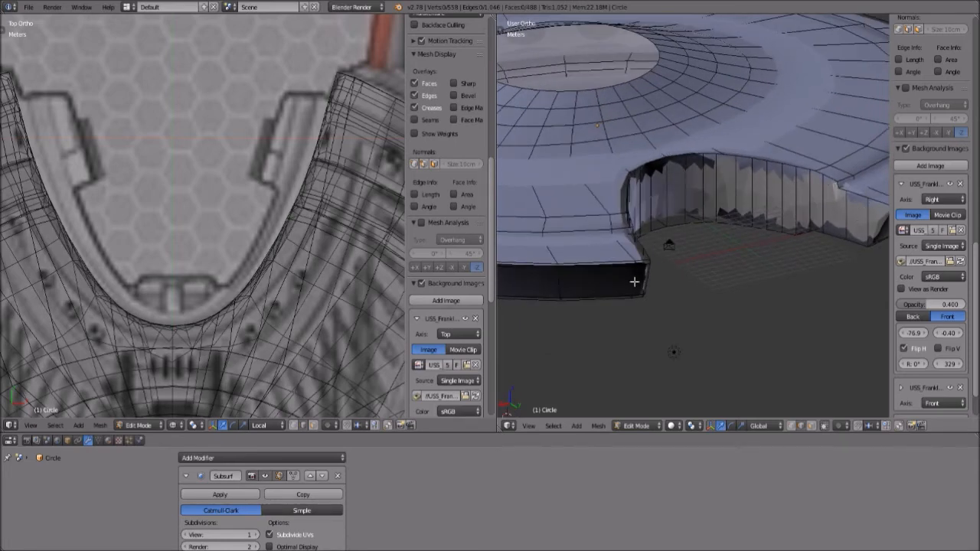
left_click(651, 426)
left_click(337, 476)
- Return the saucer to Object Mode
scroll(709, 258, "down", 5)
middle_click_drag(709, 258, 694, 443)
left_click(636, 426)
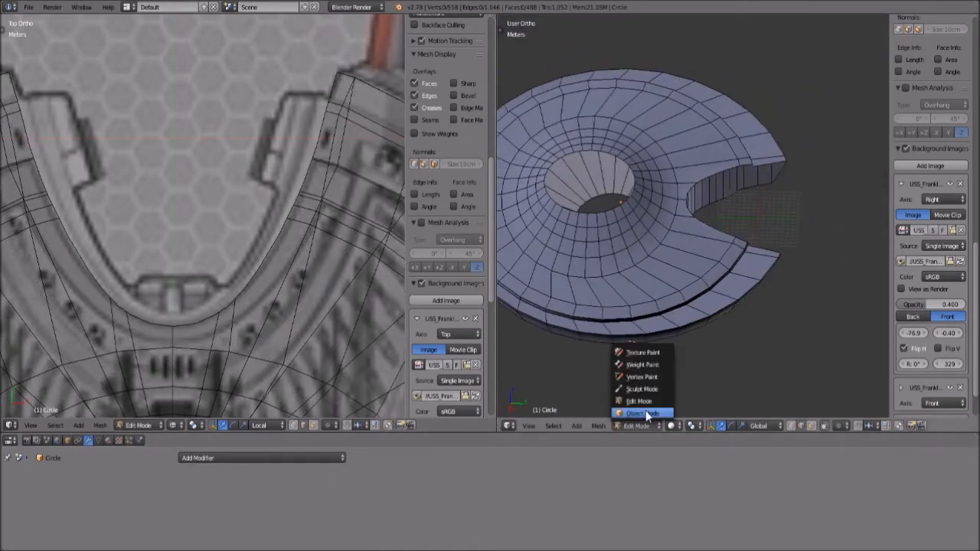
left_click(645, 410)
middle_click_drag(603, 255, 688, 232)
scroll(178, 251, "down", 6)
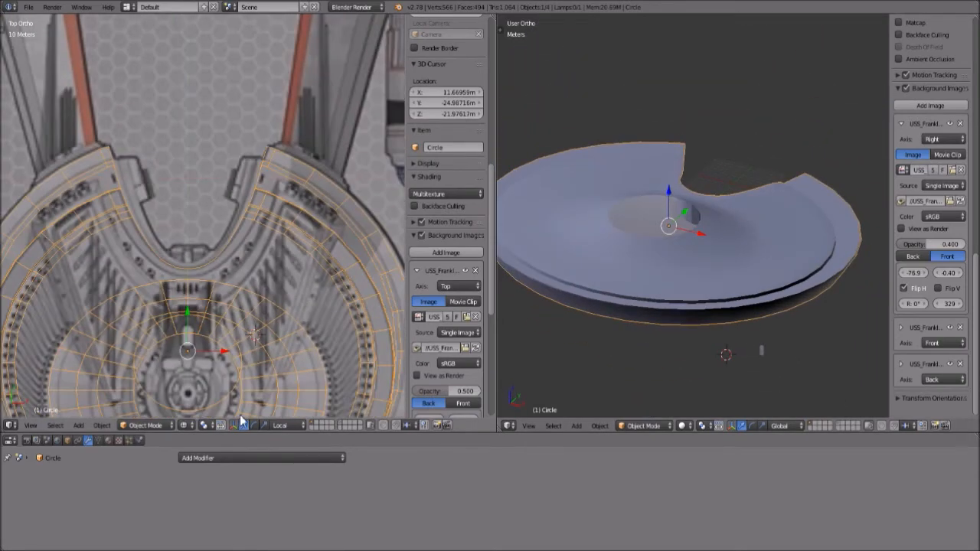
- Examine the saucer's trapezoidal front panel in the top blueprint and in the front view
middle_click_drag(240, 415, 255, 224, "shift")
scroll(251, 300, "up", 4)
left_click(528, 425)
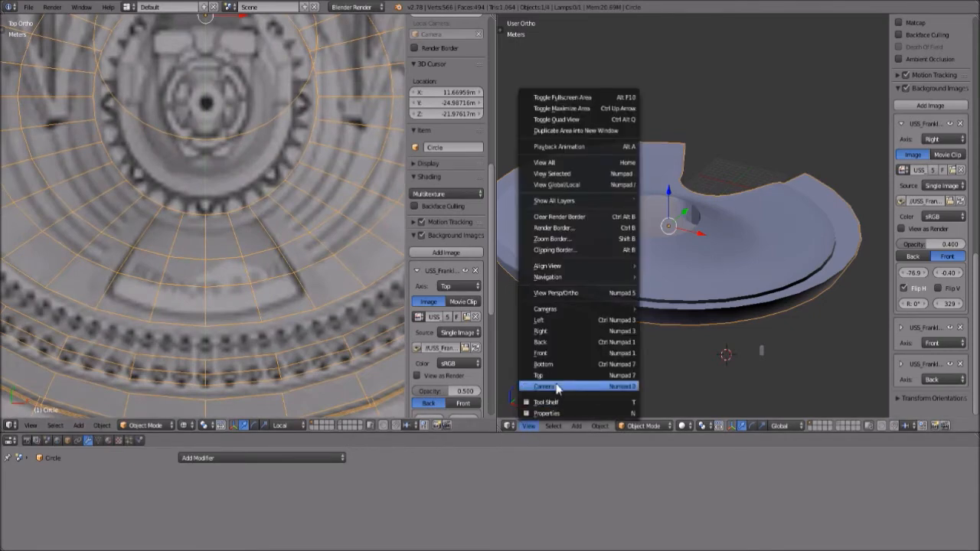
left_click(559, 362)
scroll(705, 317, "up", 5)
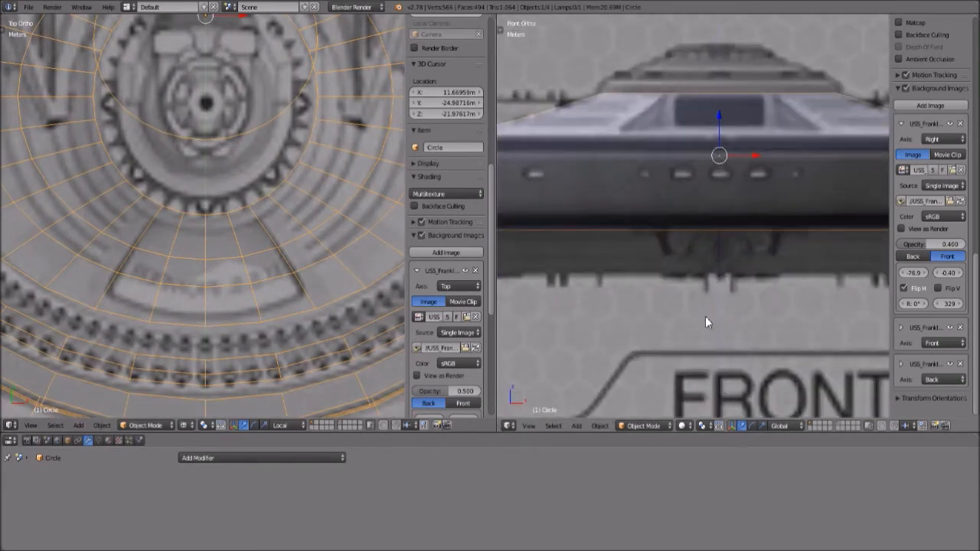
scroll(241, 350, "up", 1)
middle_click_drag(261, 327, 251, 313, "shift")
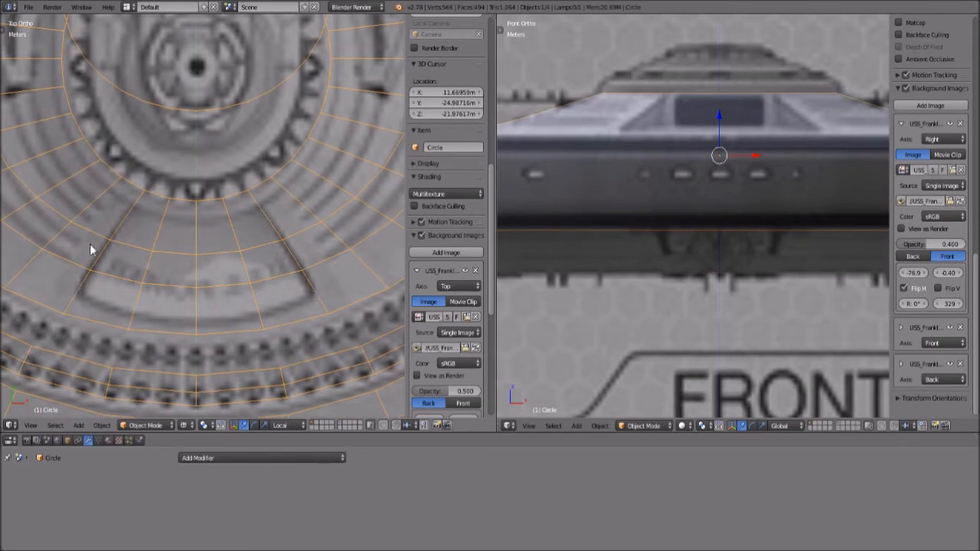
scroll(277, 254, "down", 1)
middle_click_drag(317, 265, 295, 268, "shift")
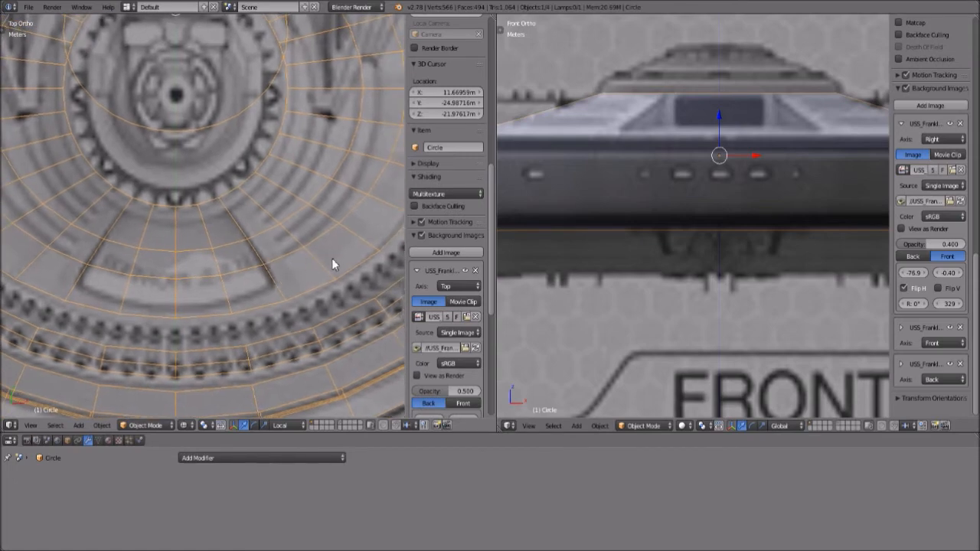
- Enter Edit Mode on the saucer and switch to face selection
left_click(146, 425)
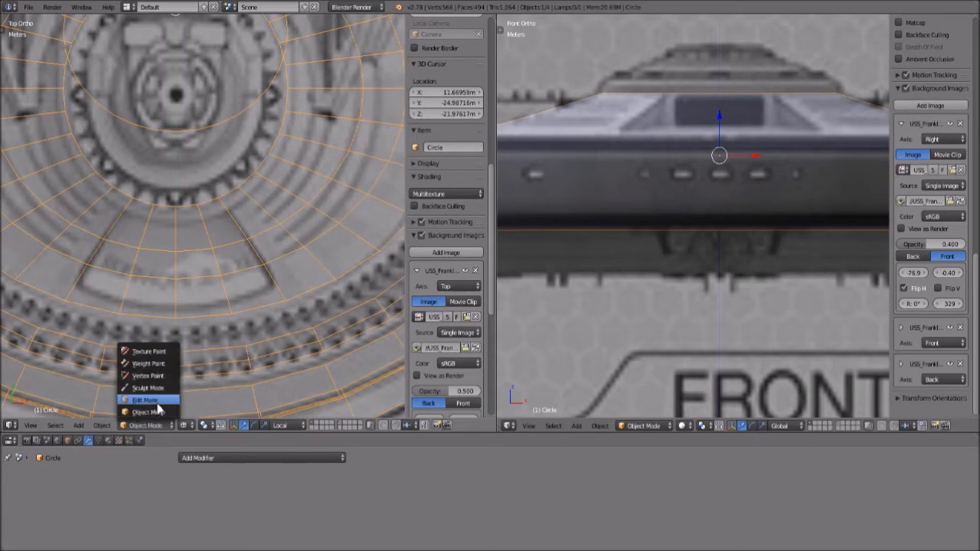
left_click(142, 399)
left_click(315, 425)
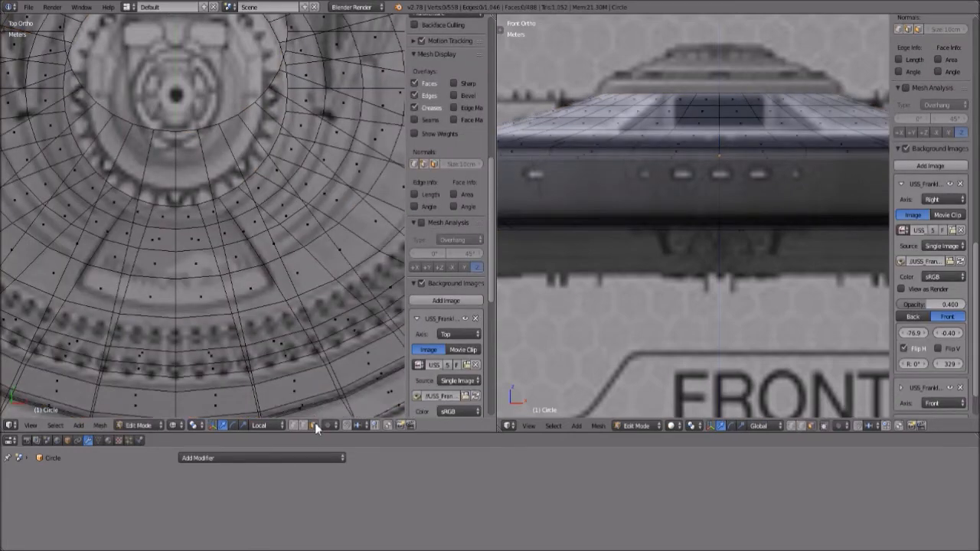
- Inspect the saucer in solid shading from above and at an angle, and return to the top view in wireframe
left_click(177, 425)
left_click(188, 388)
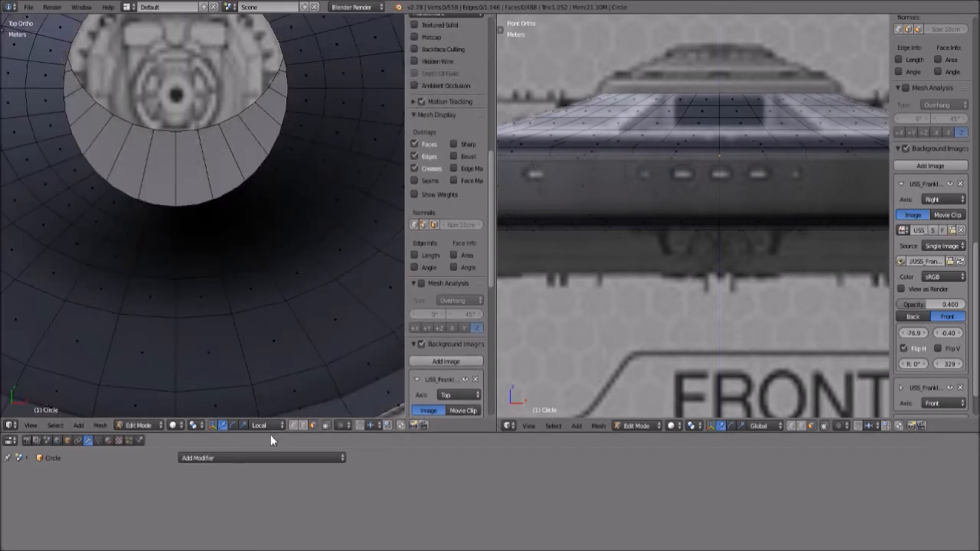
scroll(332, 276, "down", 5)
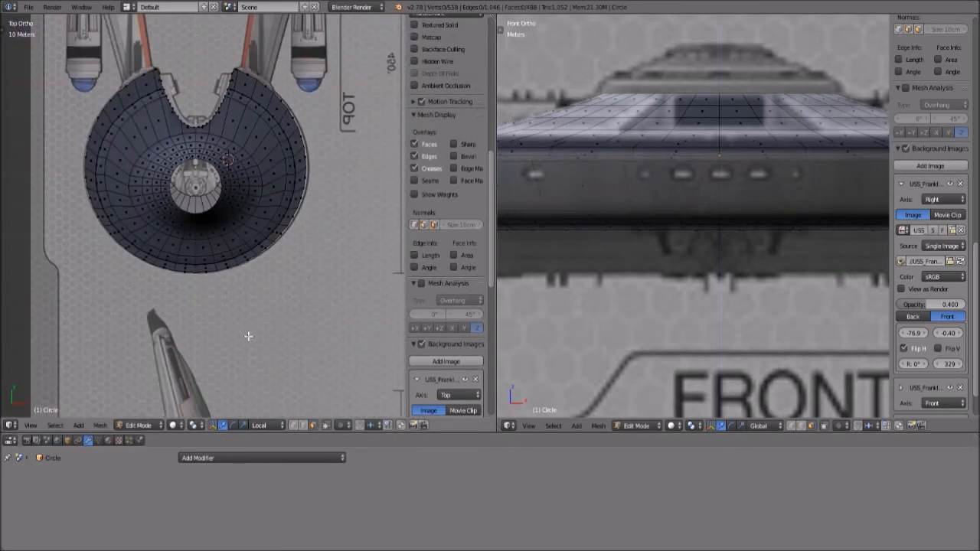
scroll(247, 337, "up", 3)
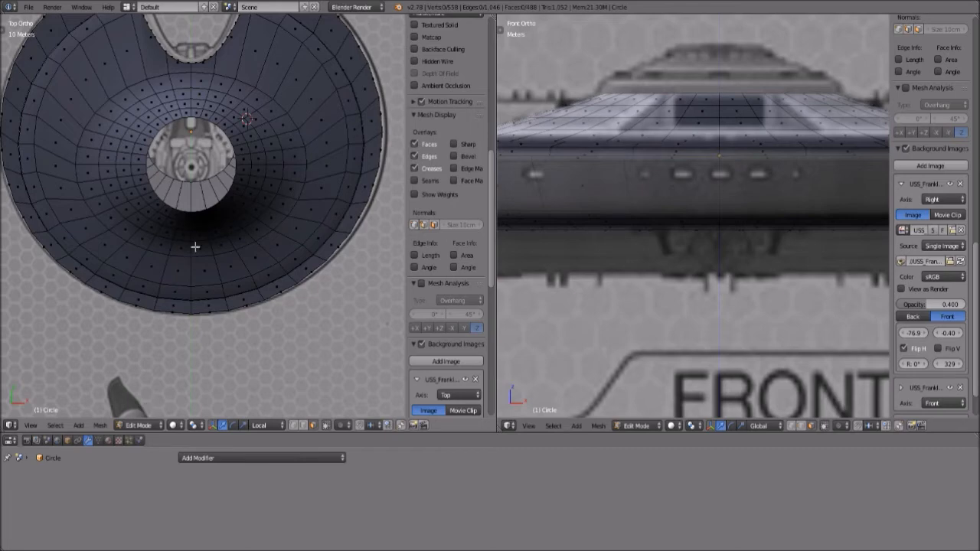
scroll(193, 251, "down", 3)
middle_click_drag(217, 304, 82, 404)
left_click(30, 425)
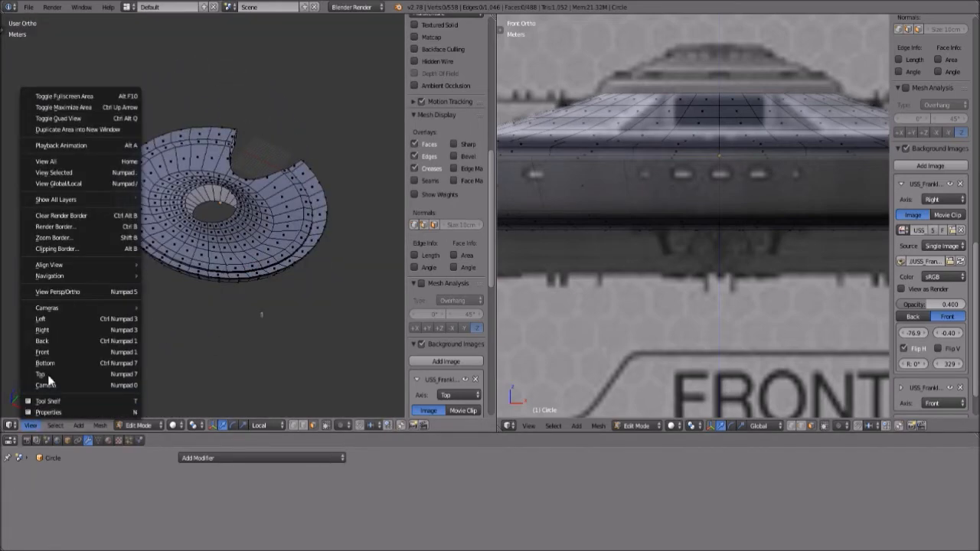
left_click(47, 375)
scroll(281, 385, "up", 3)
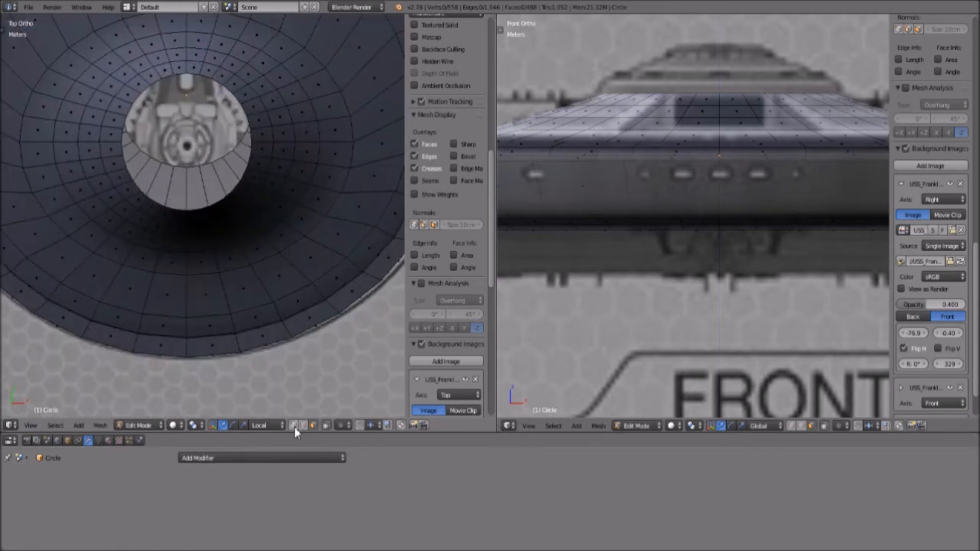
left_click(175, 424)
left_click(196, 400)
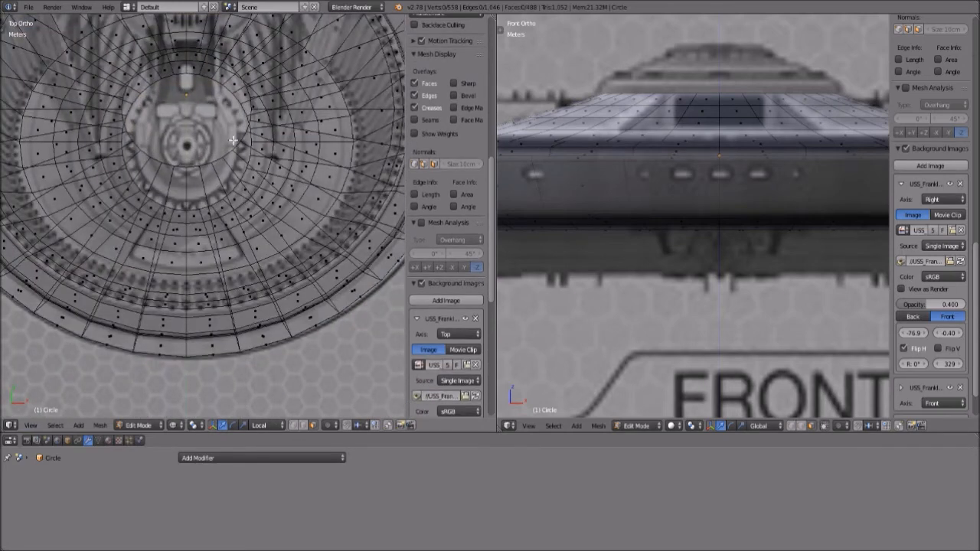
- Set the top viewport to solid shading and display its blueprint image in front of the mesh
left_click(174, 425)
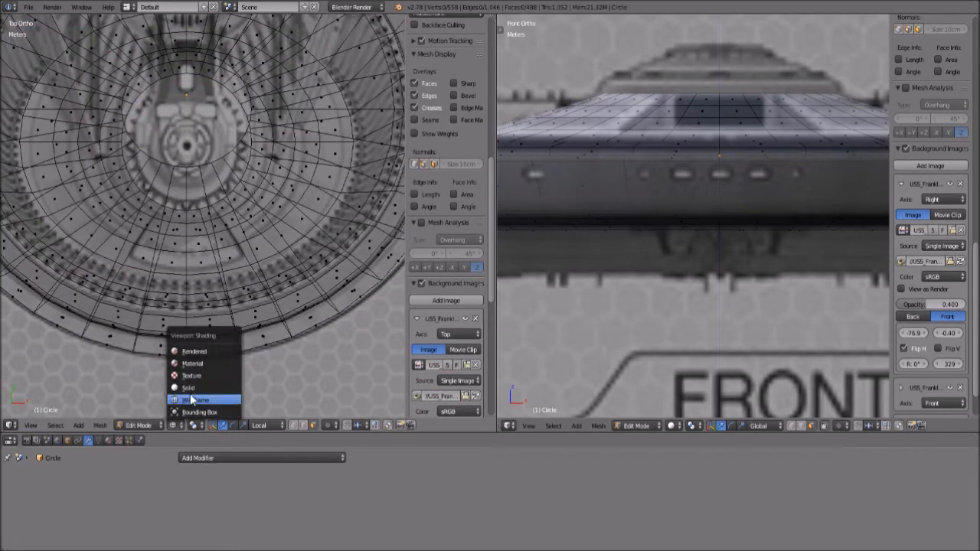
left_click(195, 385)
scroll(480, 329, "down", 5)
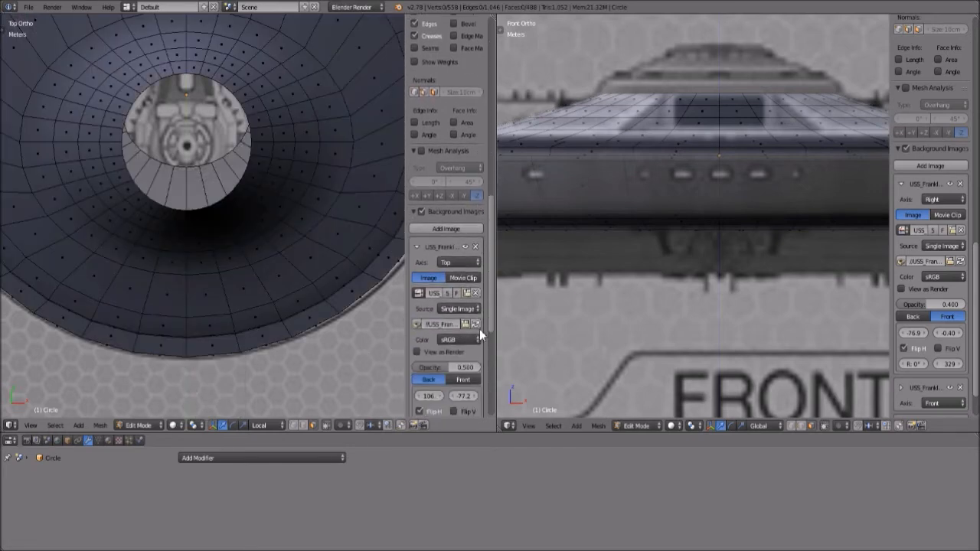
left_click(463, 358)
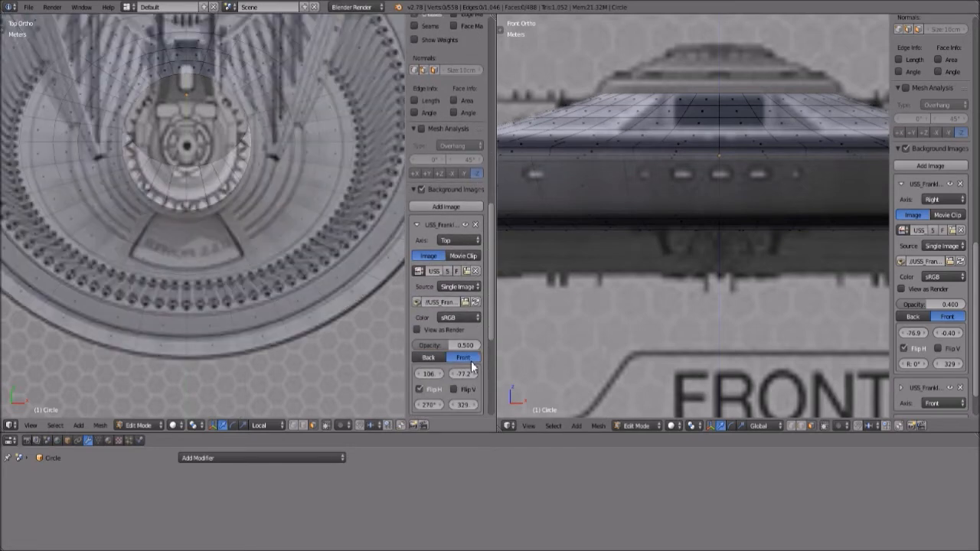
scroll(222, 268, "up", 6)
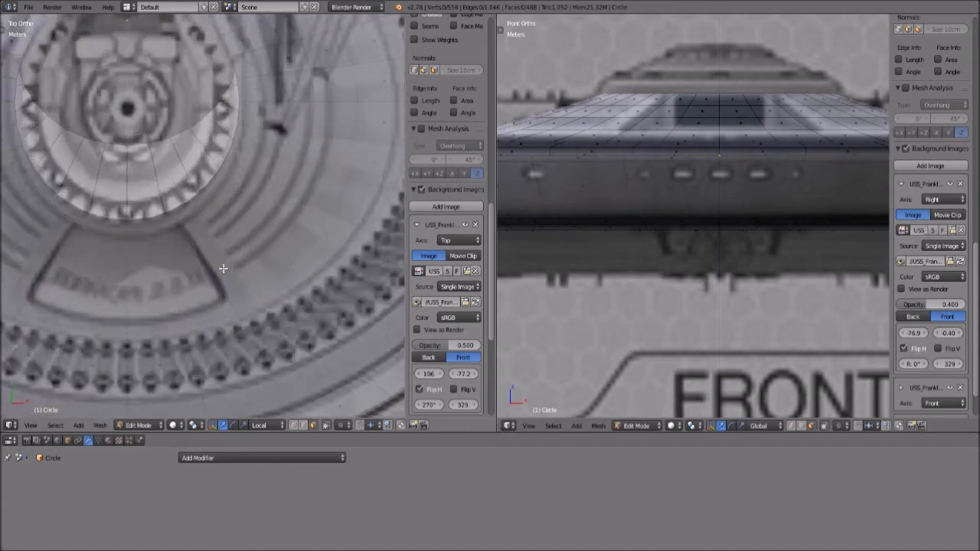
- Add a loop cut around the saucer and slide it onto the front panel's outer curved edge in the top blueprint
scroll(226, 276, "down", 1)
key("ctrl+r")
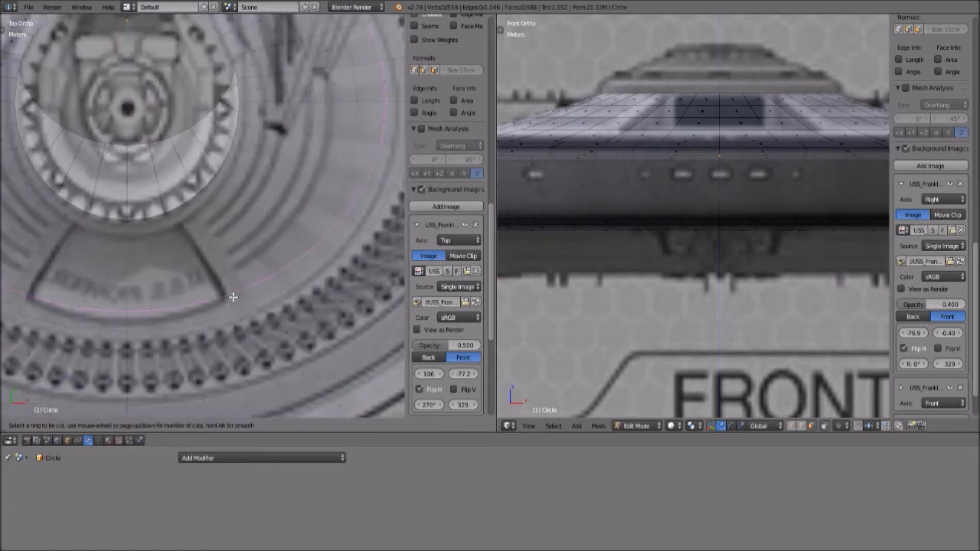
left_click(233, 297)
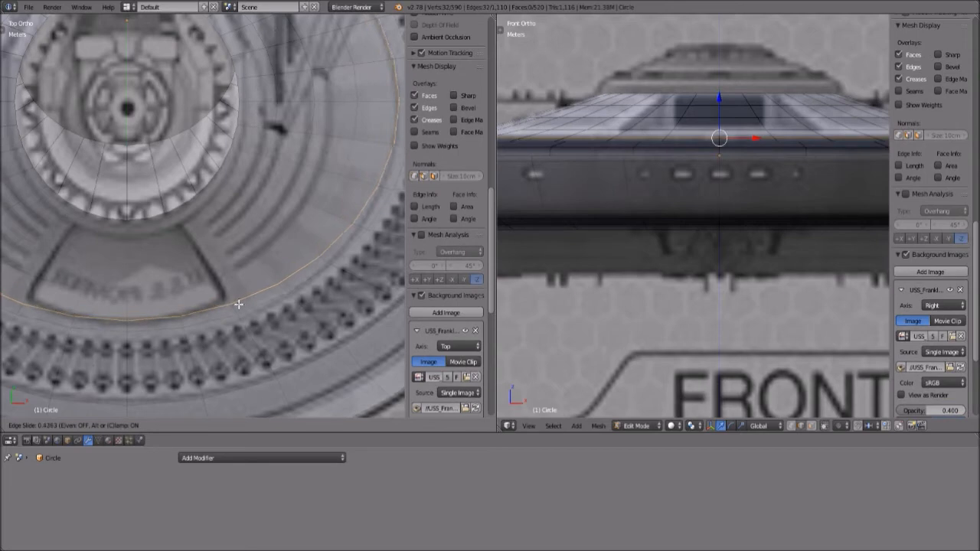
left_click(238, 304)
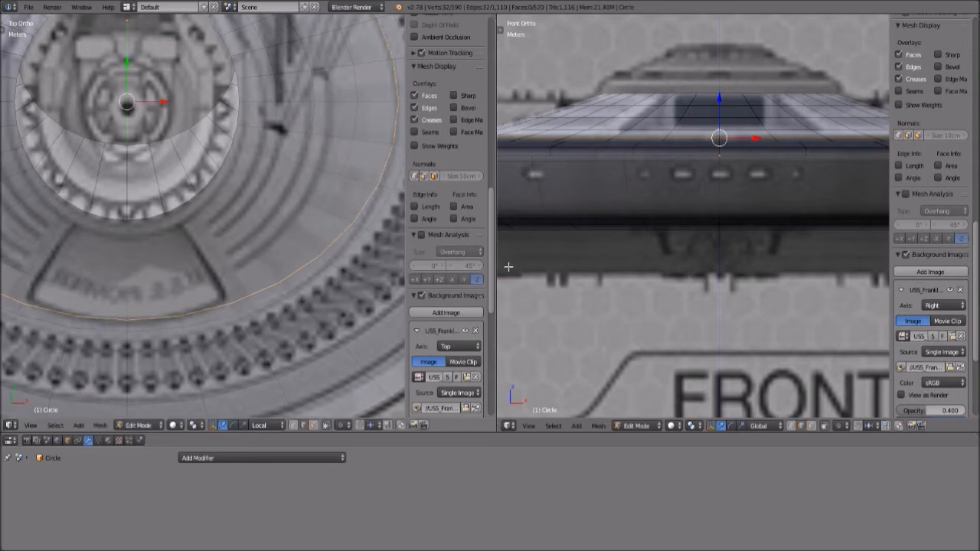
- Select the two vertices at the front panel's inner corners and compare them with the top blueprint
middle_click_drag(770, 171, 738, 274, "shift")
scroll(773, 285, "up", 2)
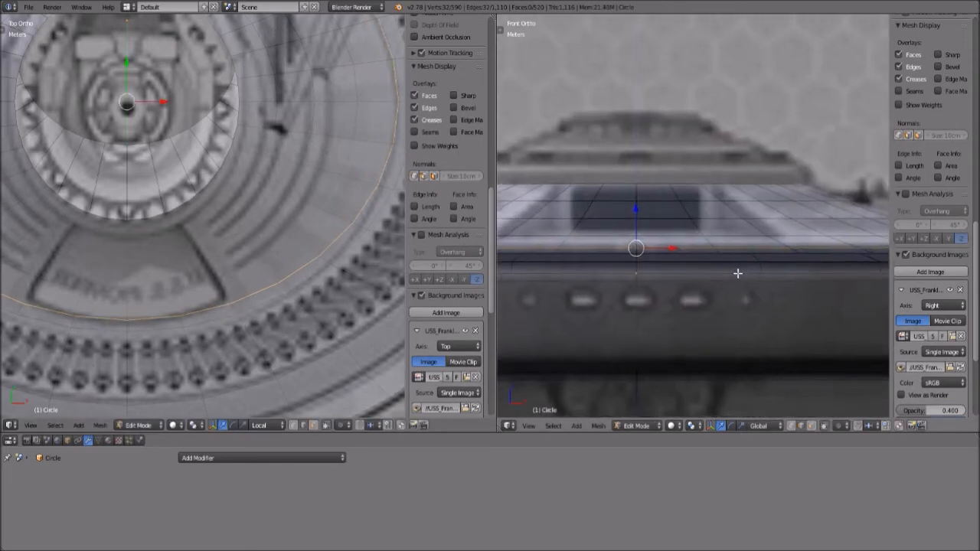
scroll(739, 274, "up", 2)
scroll(739, 274, "down", 1)
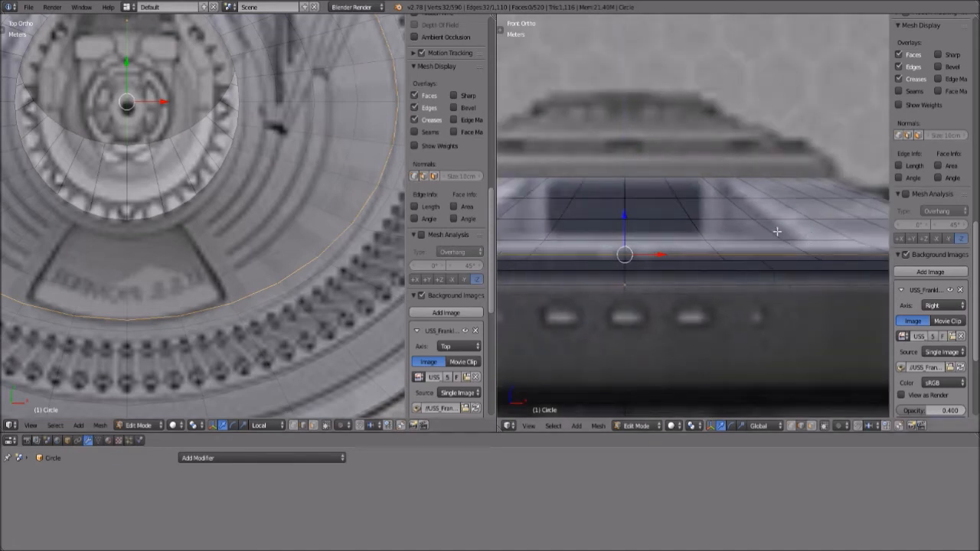
middle_click_drag(671, 223, 743, 232, "shift")
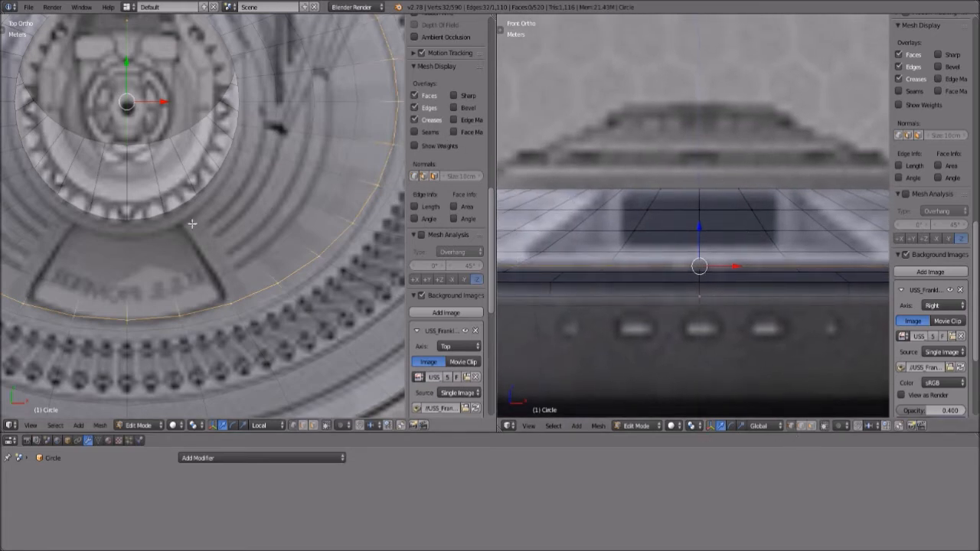
middle_click_drag(192, 254, 191, 208)
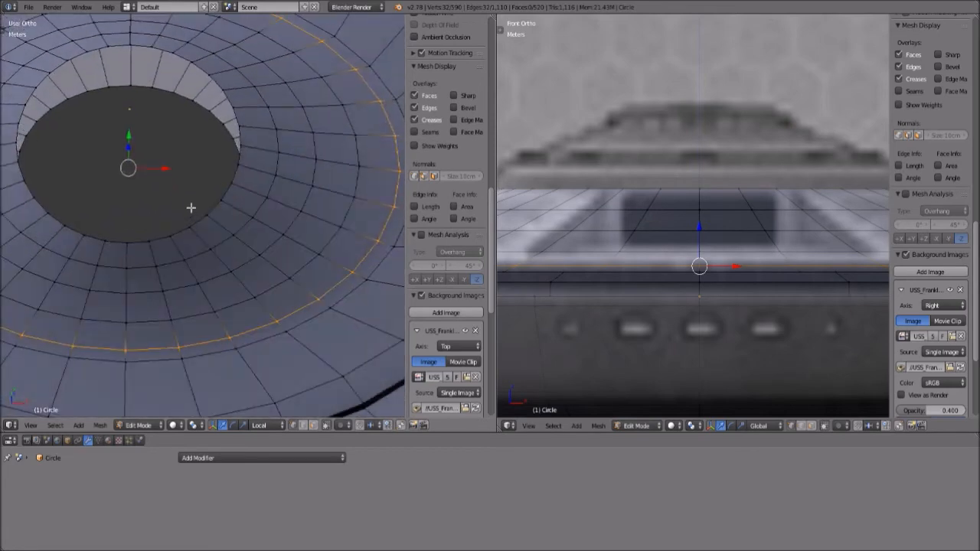
right_click(182, 253)
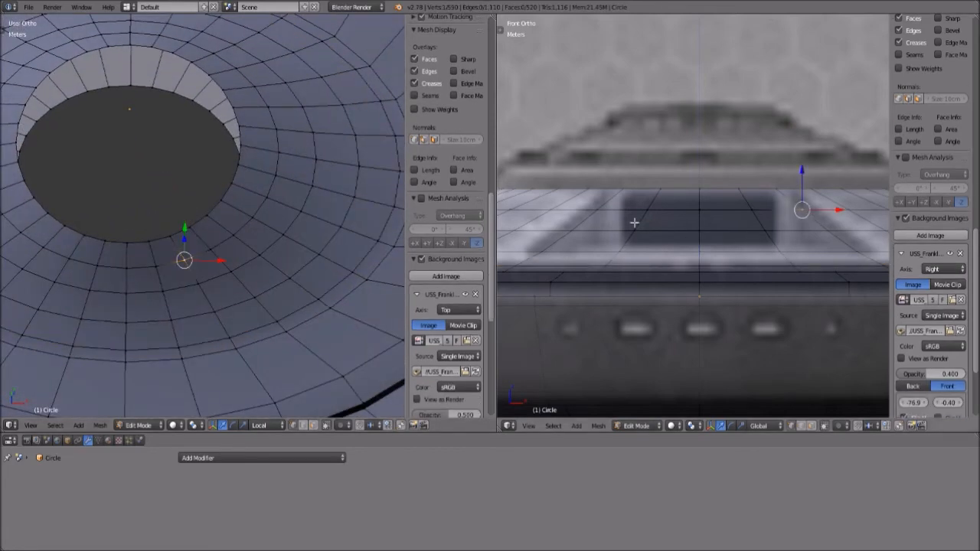
middle_click_drag(258, 179, 258, 233)
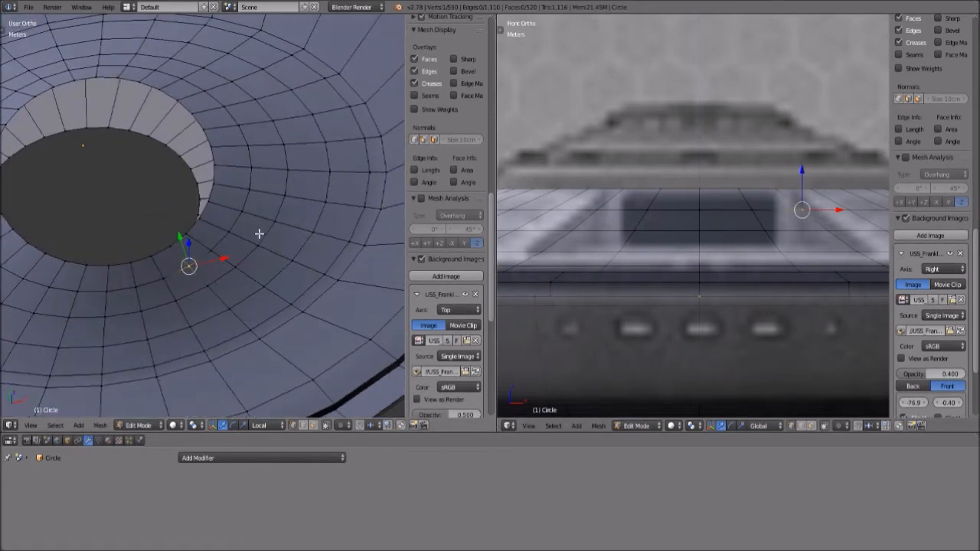
right_click(77, 289, "shift")
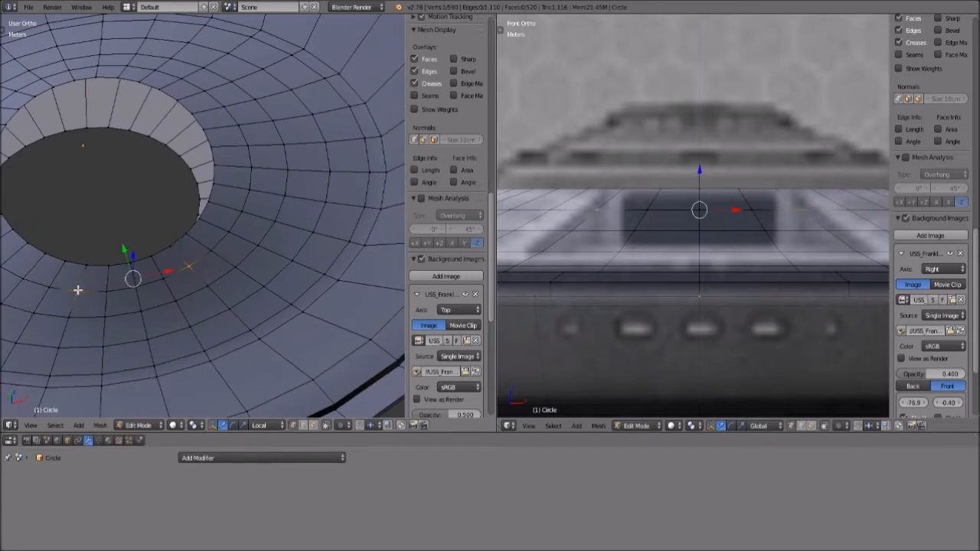
left_click(30, 425)
left_click(42, 373)
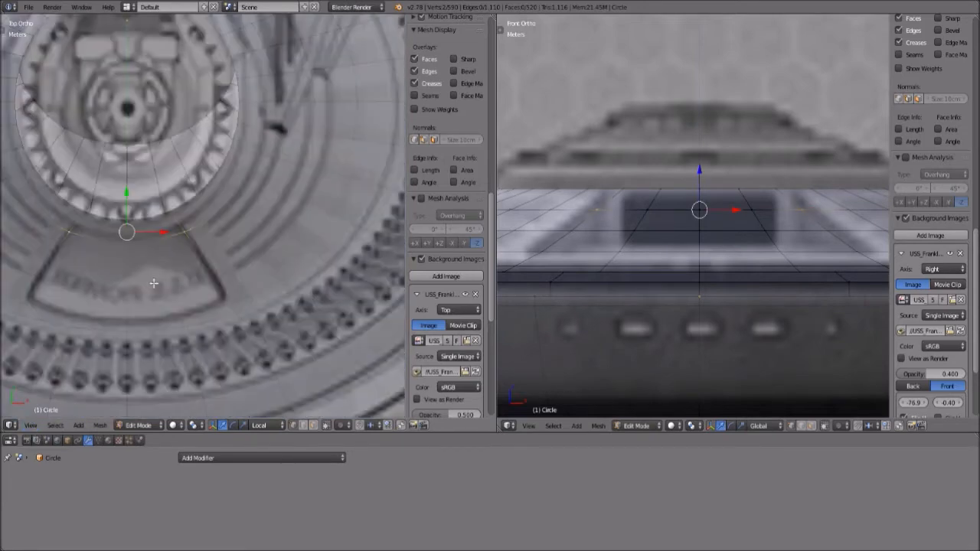
- Box-select the visible vertices on the left half of the saucer in the top view and delete them
scroll(153, 284, "down", 8)
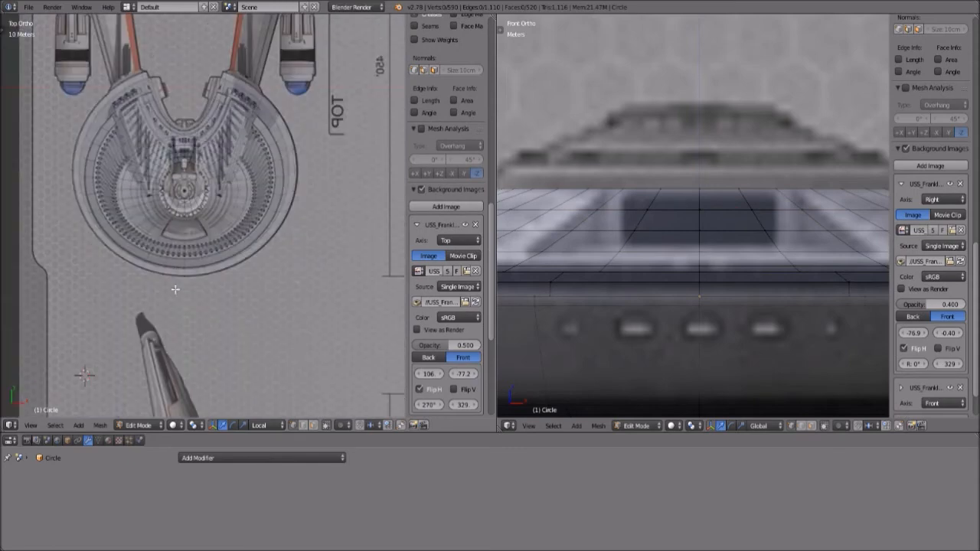
left_click_drag(48, 48, 184, 316)
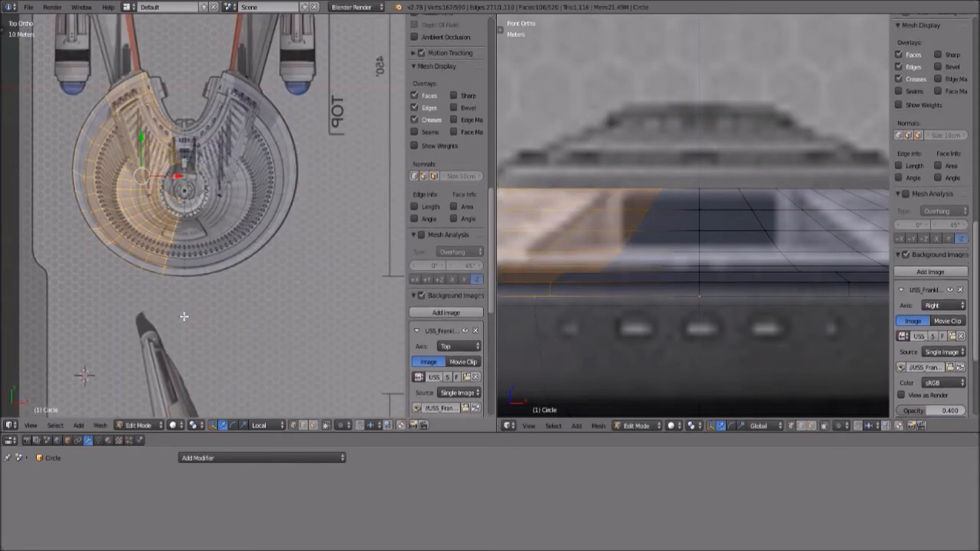
key("x")
left_click(184, 316)
scroll(184, 312, "up", 3)
scroll(184, 313, "down", 2)
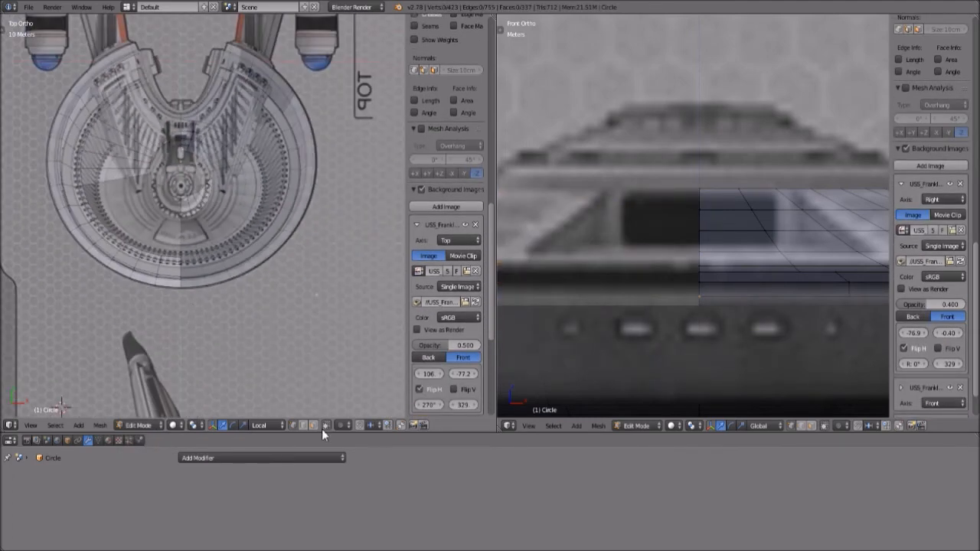
- Box-select the hidden geometry left over on the saucer's left half and delete its vertices
key("a")
key("a")
key("b")
left_click_drag(30, 40, 180, 316)
key("x")
left_click(180, 321)
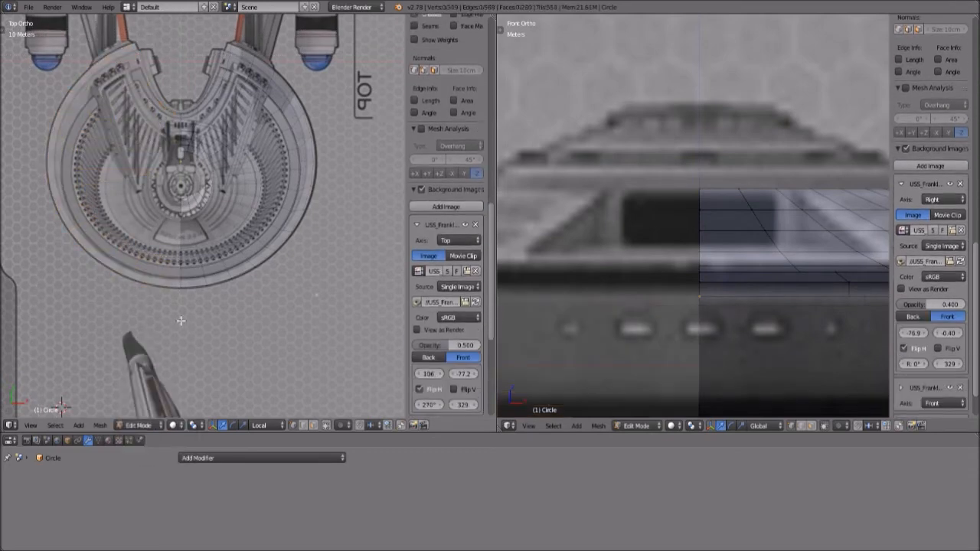
- Add a Mirror modifier on the X axis and test it by moving the whole half along X, cancelling each move
left_click(208, 459)
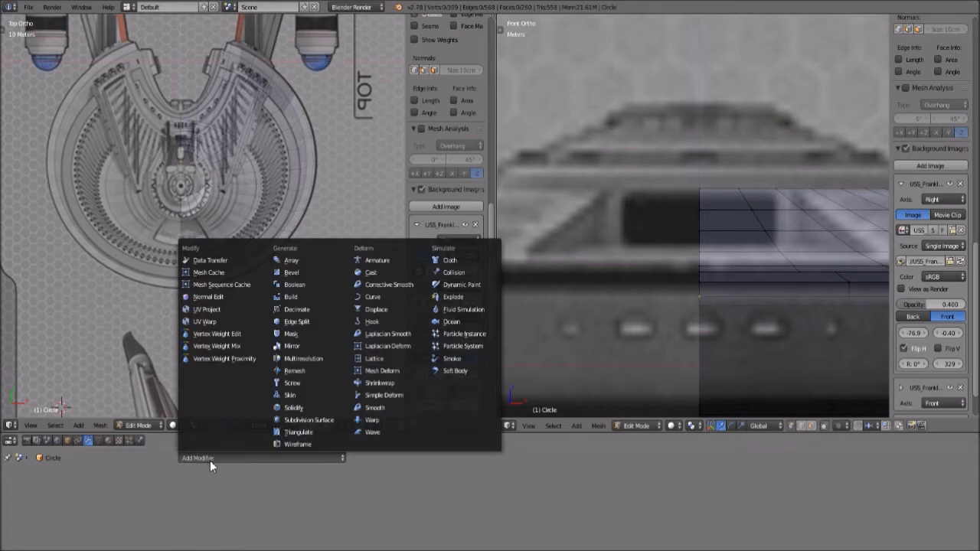
left_click(291, 346)
scroll(299, 220, "up", 2)
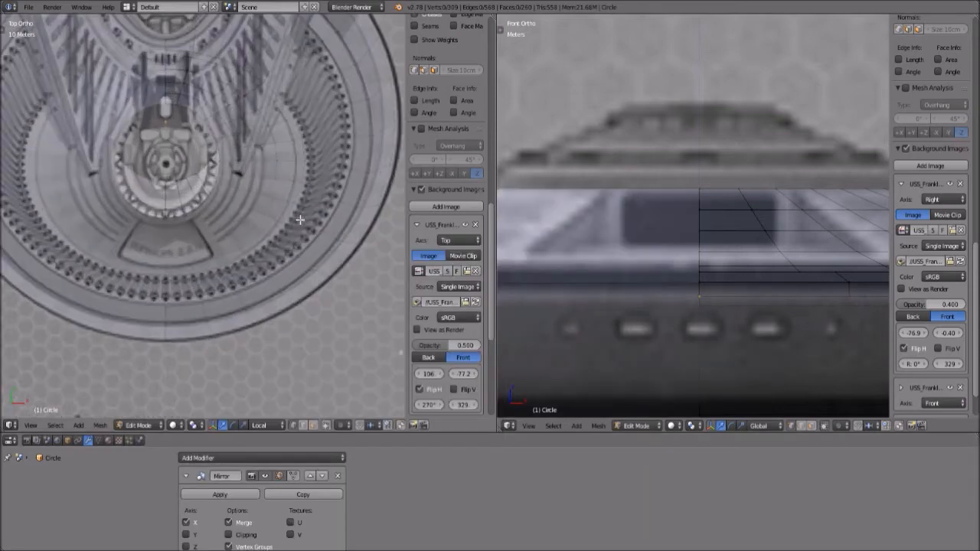
key("a")
key("g")
key("x")
right_click(300, 221)
key("g")
key("x")
right_click(299, 221)
- Enable Clipping on the Mirror modifier and test the centre seam by moving the mesh along X
left_click(228, 534)
key("g")
key("x")
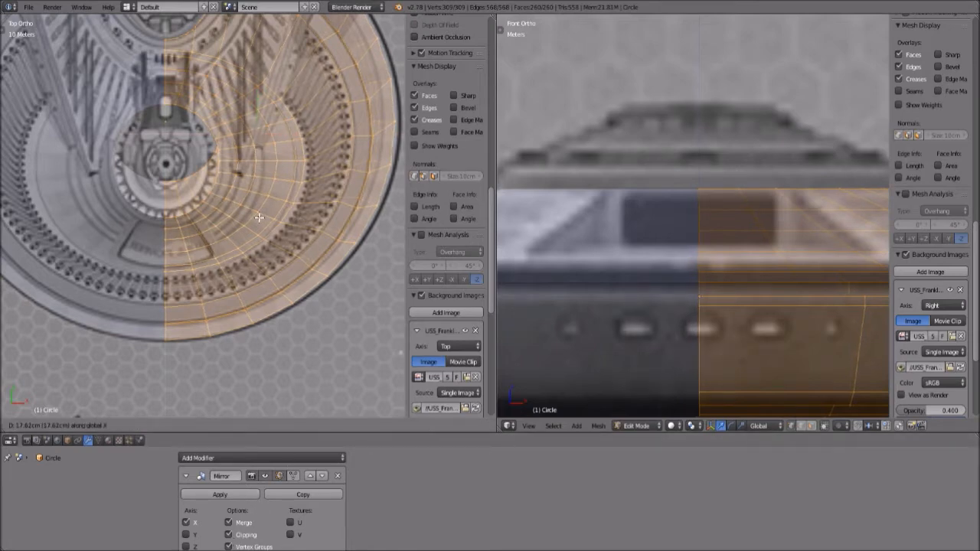
left_click(258, 218)
key("a")
- Lower the top blueprint's opacity to 0.325
scroll(257, 230, "up", 3)
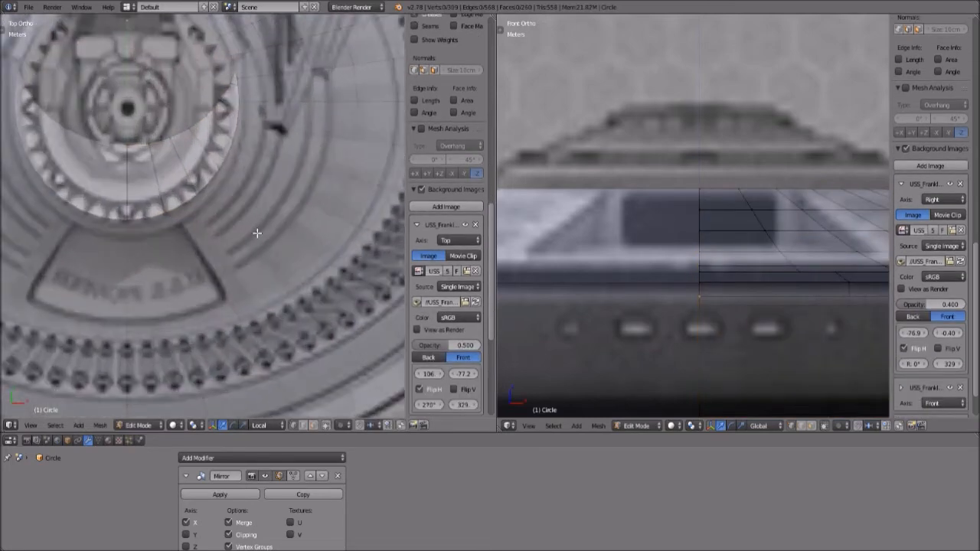
scroll(234, 262, "up", 2)
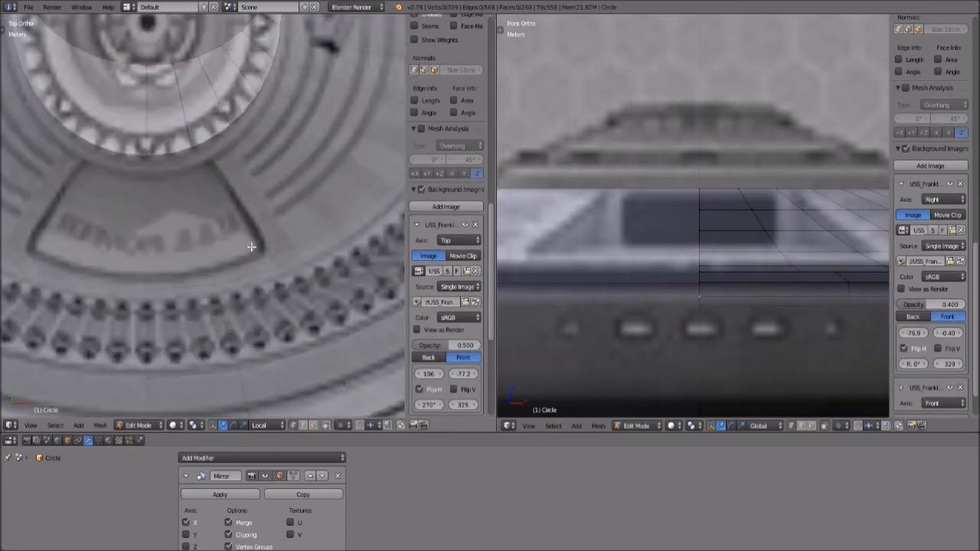
mouse_move(447, 346)
left_mouse_down()
mouse_move(421, 346)
mouse_move(436, 346)
left_mouse_up()
- Recalculate the normals of the entire saucer half and deselect it
scroll(759, 265, "down", 2)
key("a")
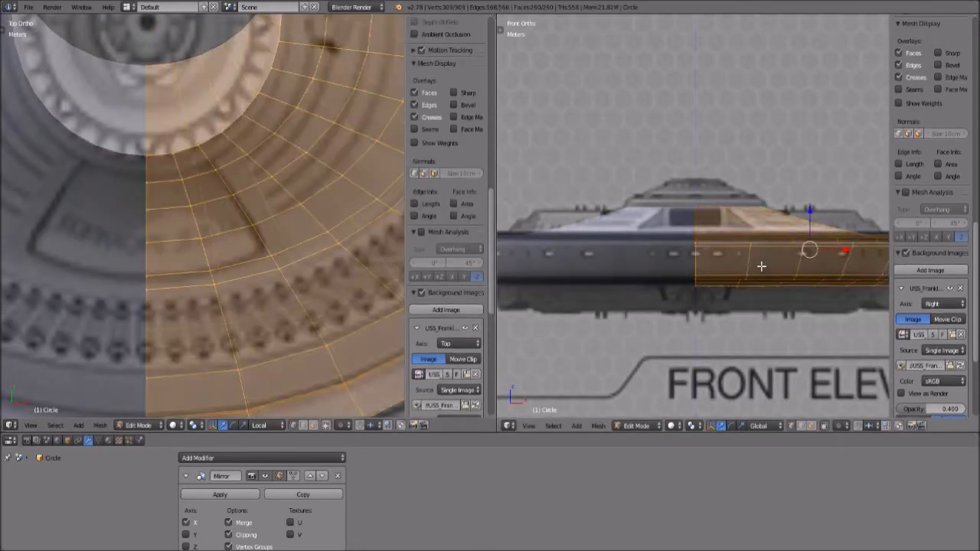
key("ctrl+n")
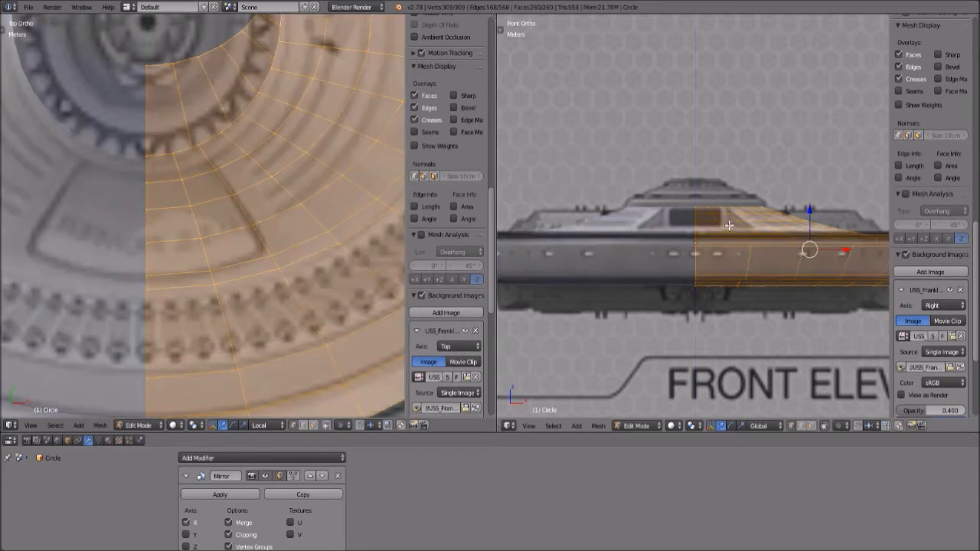
scroll(729, 225, "down", 4)
scroll(739, 225, "up", 3)
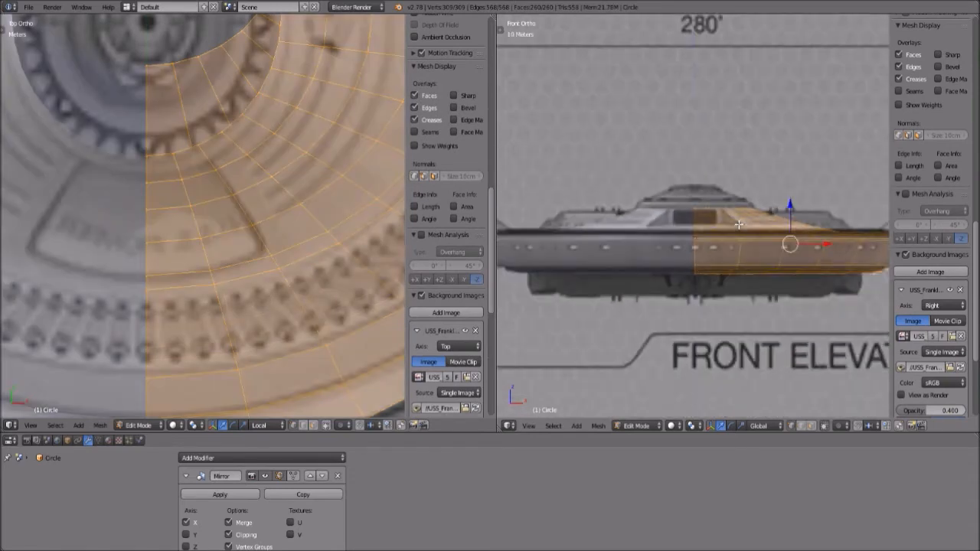
scroll(739, 225, "down", 2)
scroll(192, 219, "up", 3)
key("a")
- Select the three vertices along the inner edge of the front panel, from the panel's corner to the centre seam
right_click(225, 136)
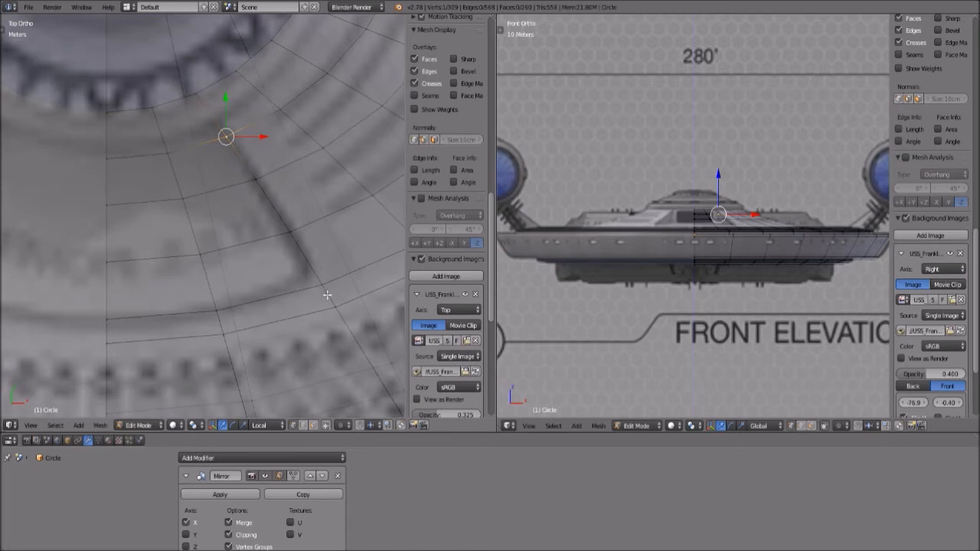
scroll(327, 295, "down", 4)
scroll(306, 291, "up", 2)
right_click(284, 265, "shift")
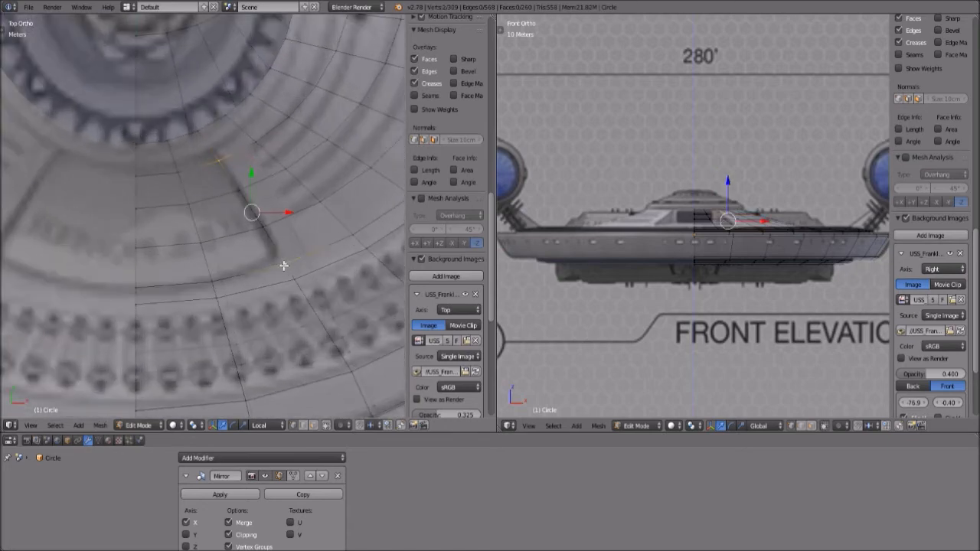
scroll(776, 240, "up", 8)
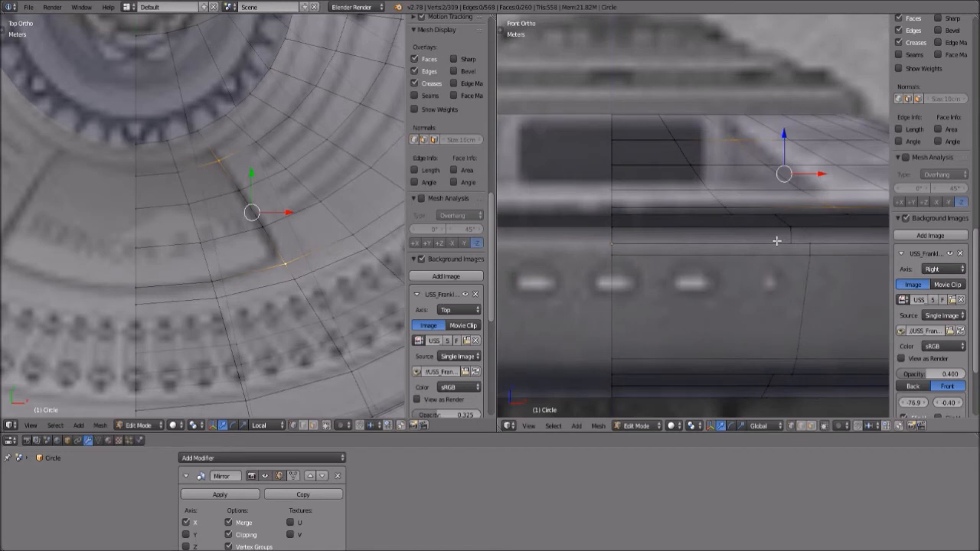
right_click(735, 139)
right_click(687, 143, "shift")
right_click(614, 144, "shift")
- Set the front blueprint's vertical offset to -0.20 and check its alignment with the saucer
scroll(618, 182, "down", 8)
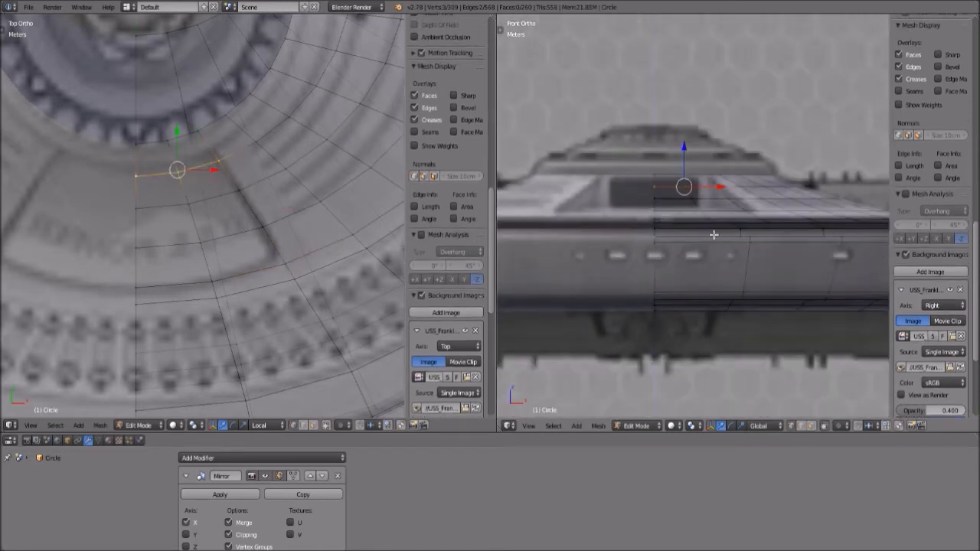
scroll(622, 253, "up", 5)
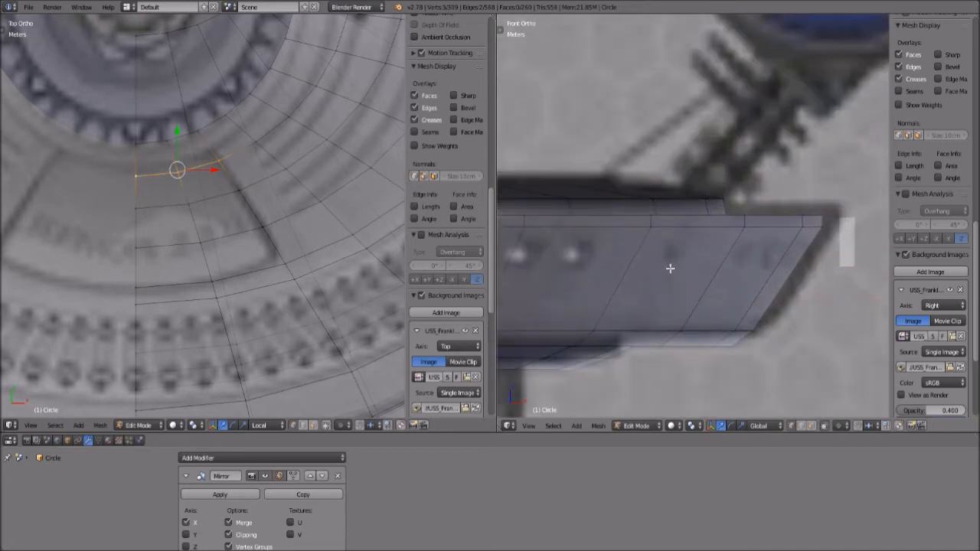
scroll(669, 268, "down", 2)
scroll(689, 218, "up", 1)
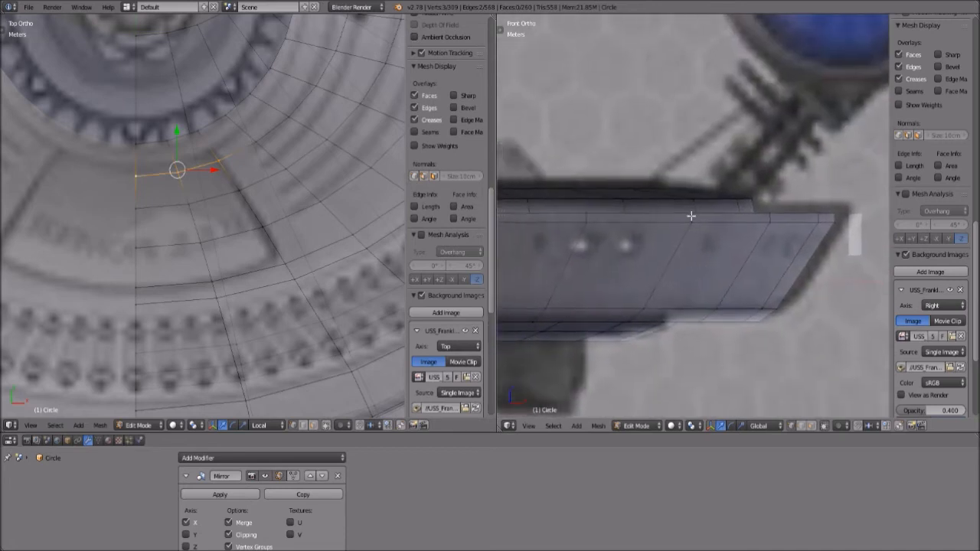
middle_click_drag(585, 290, 685, 297, "shift")
scroll(974, 335, "down", 5)
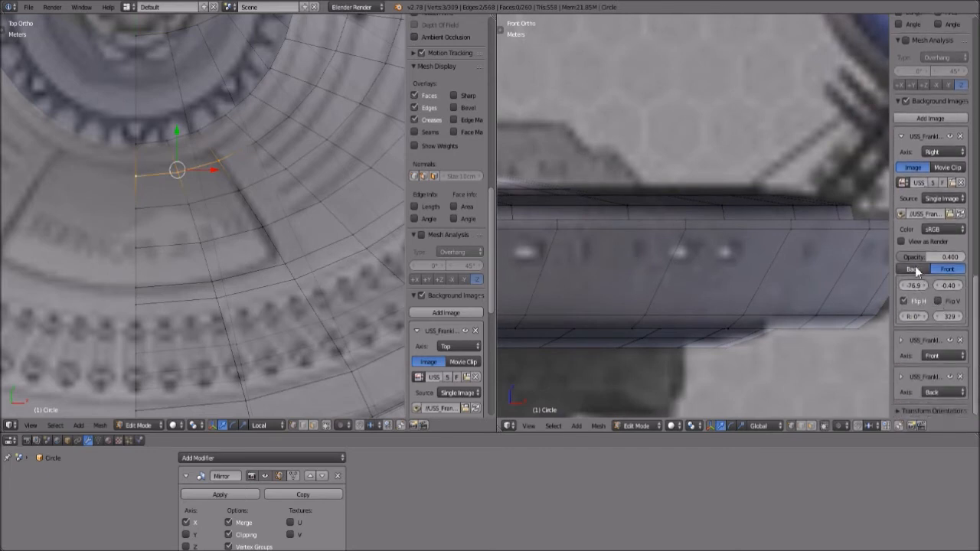
left_click(900, 136)
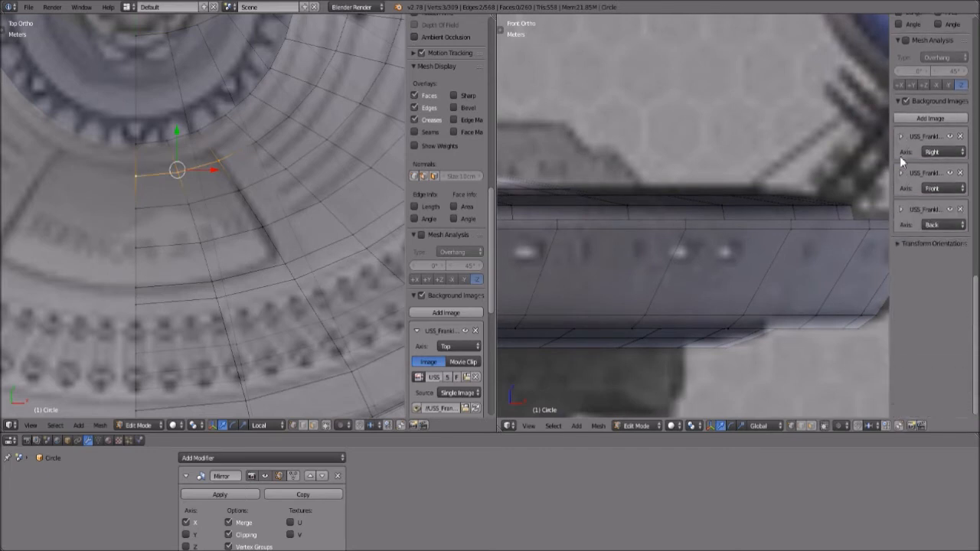
left_click(901, 173)
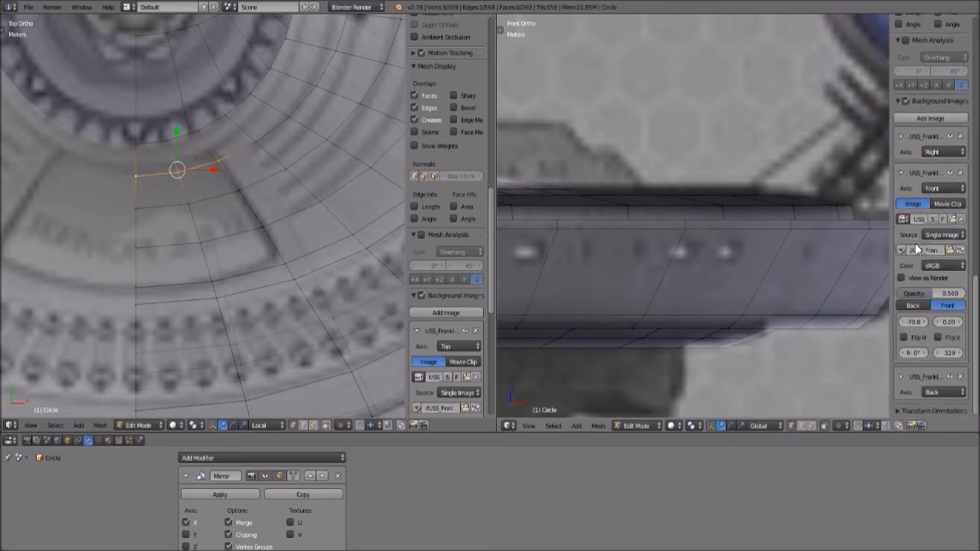
left_click(960, 323)
left_click(939, 323)
left_click(938, 323)
left_click(938, 323)
middle_click_drag(846, 350, 729, 343, "shift")
scroll(728, 341, "up", 5)
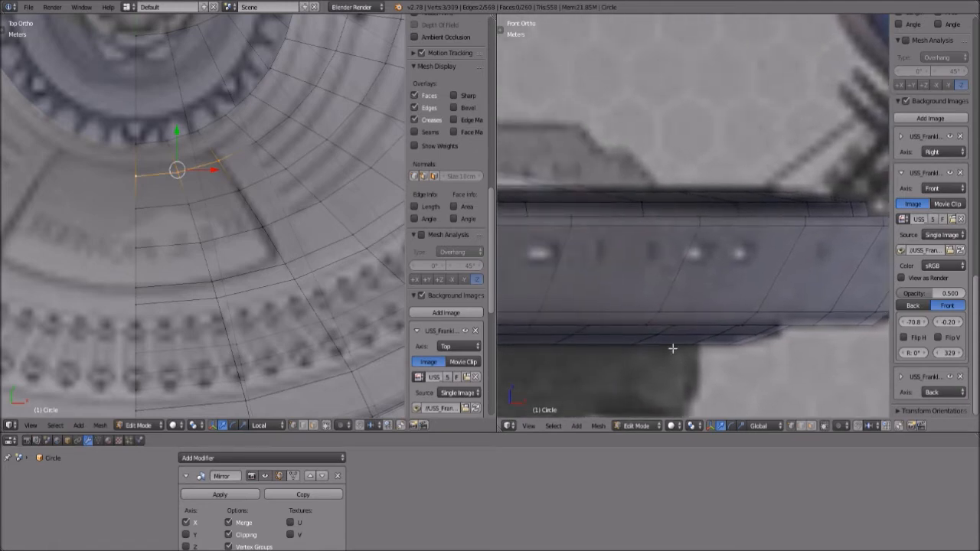
middle_click_drag(574, 351, 781, 366, "shift")
middle_click_drag(692, 362, 807, 360, "shift")
mouse_move(669, 349)
middle_mouse_down("shift")
mouse_move(699, 357)
mouse_move(696, 370)
middle_mouse_up("shift")
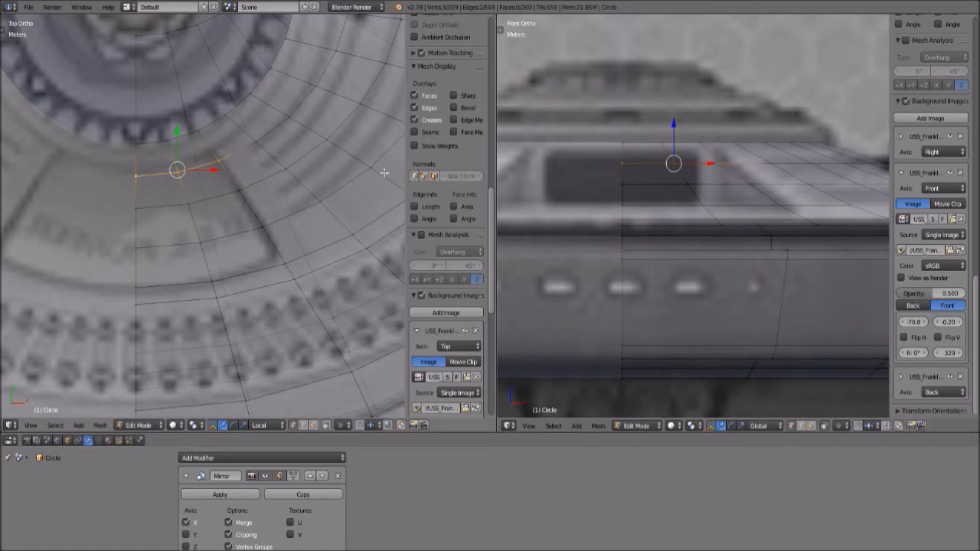
- Extrude the front panel's inner edge and lower the new edge about 1.81 m along Z
scroll(182, 214, "down", 2)
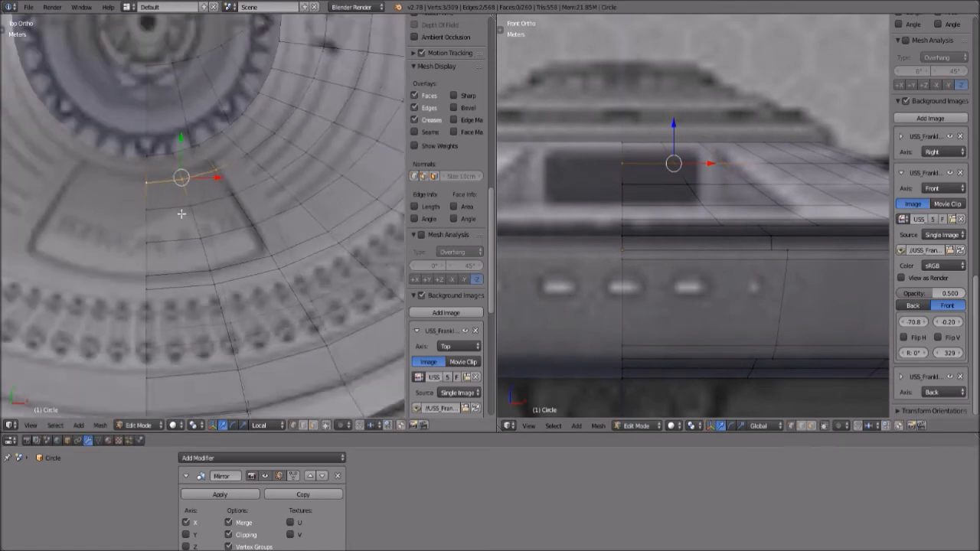
scroll(181, 213, "up", 1)
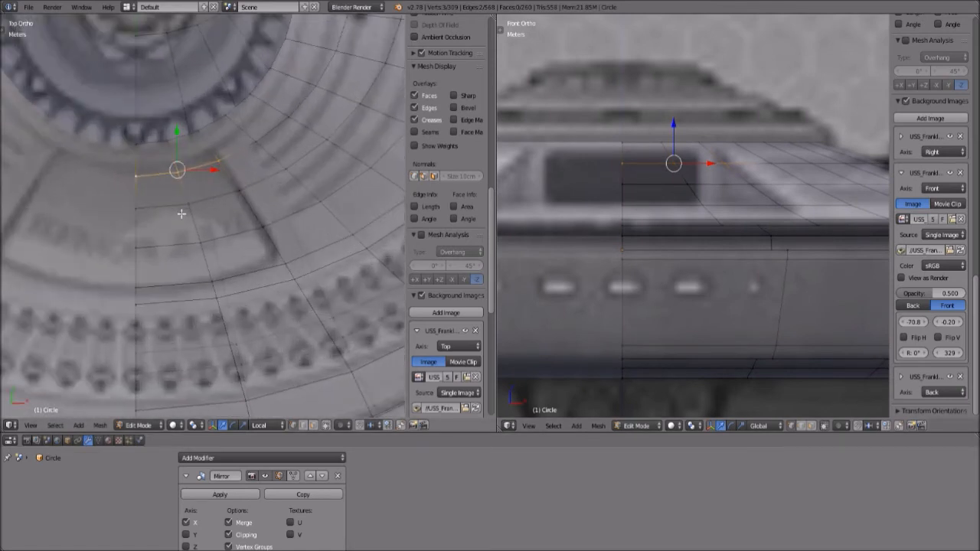
scroll(183, 213, "up", 3)
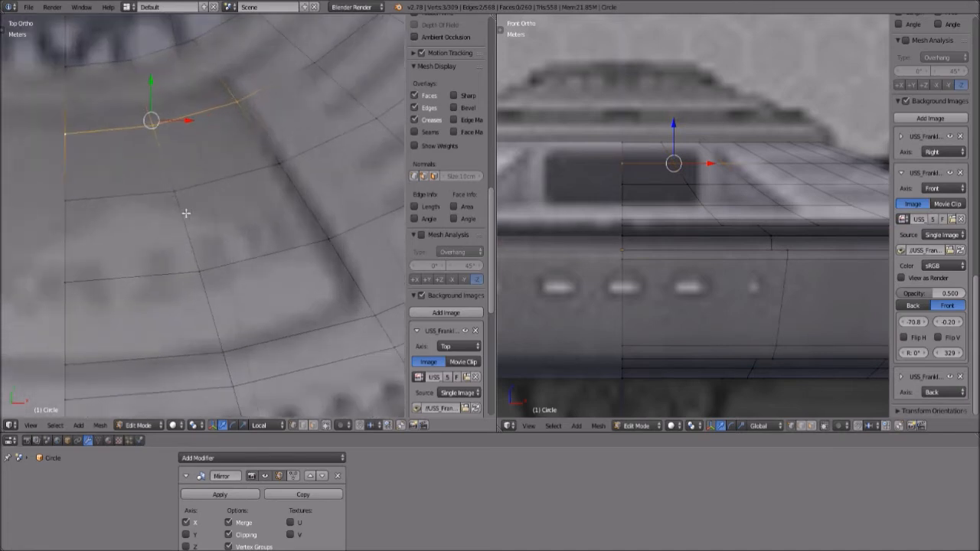
scroll(186, 212, "down", 2)
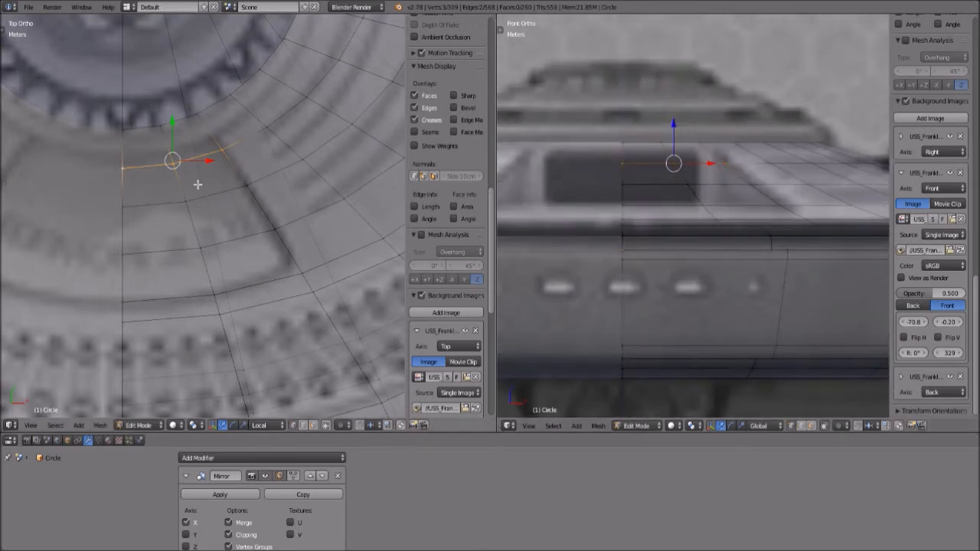
key("e")
key("z")
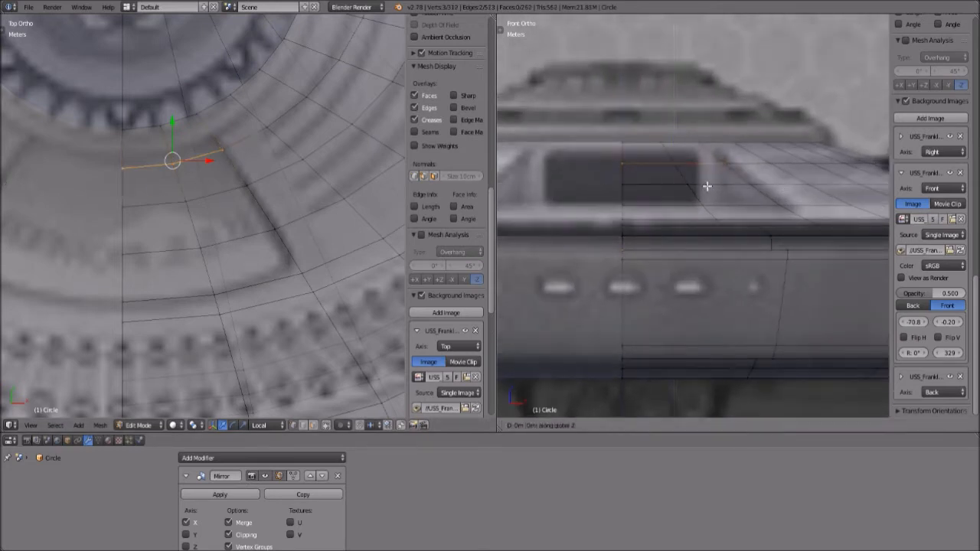
right_click(707, 203)
key("g")
key("y")
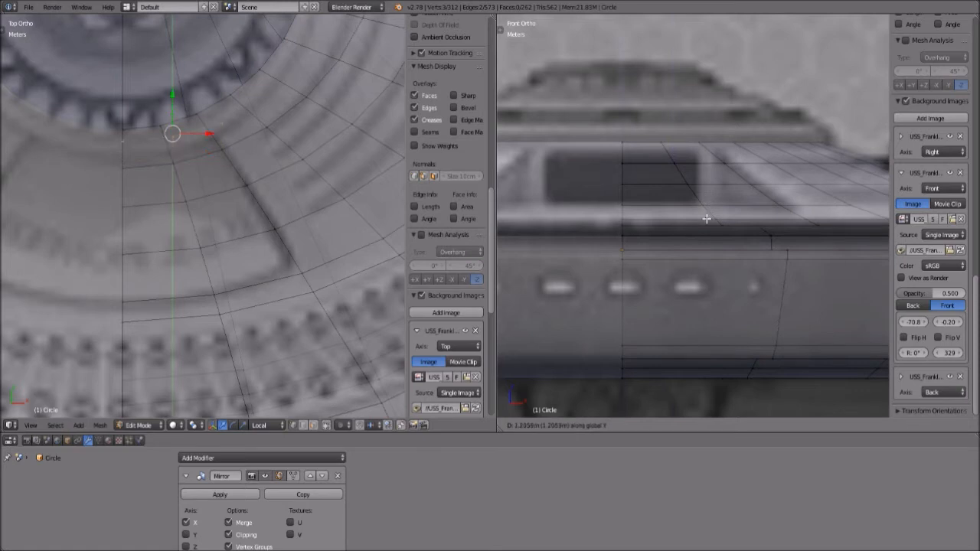
right_click(706, 229)
scroll(366, 232, "down", 2)
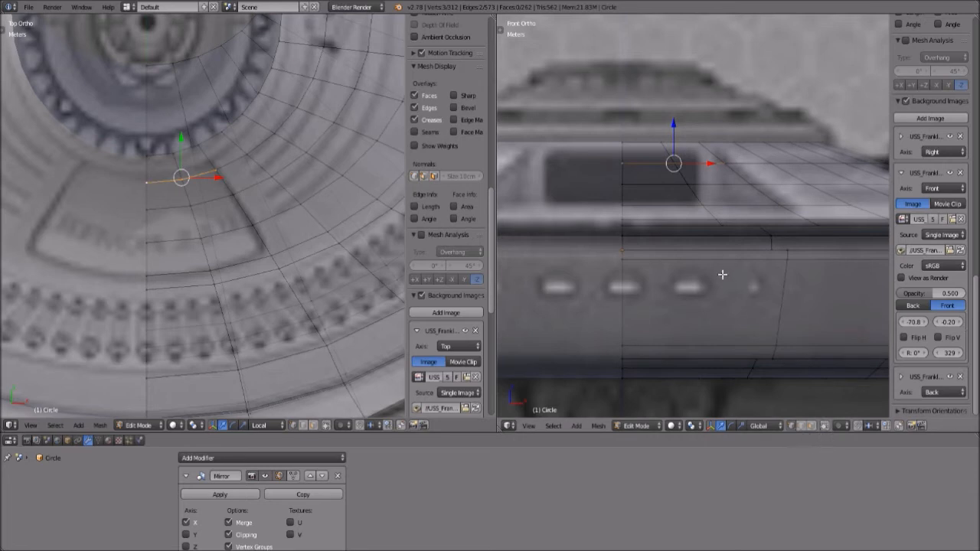
key("g")
key("z")
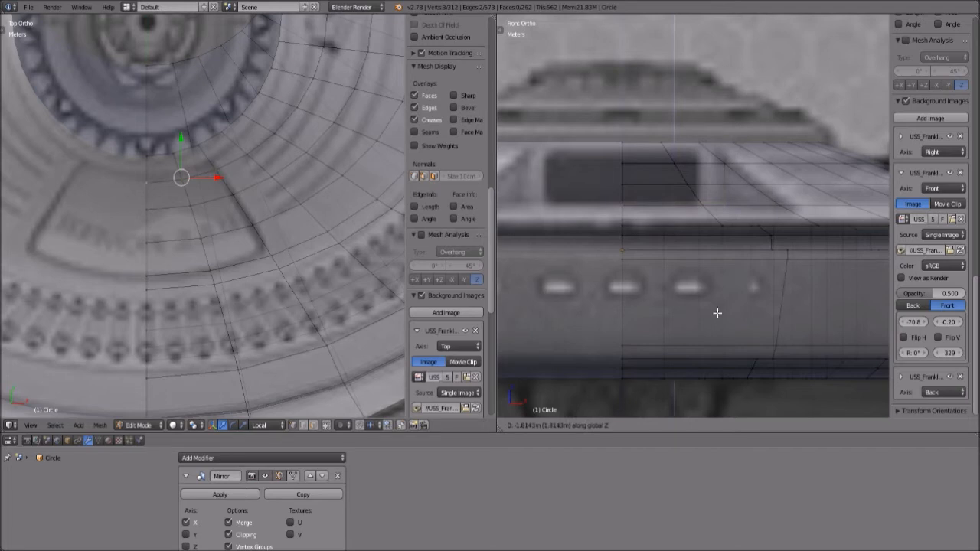
left_click(717, 313)
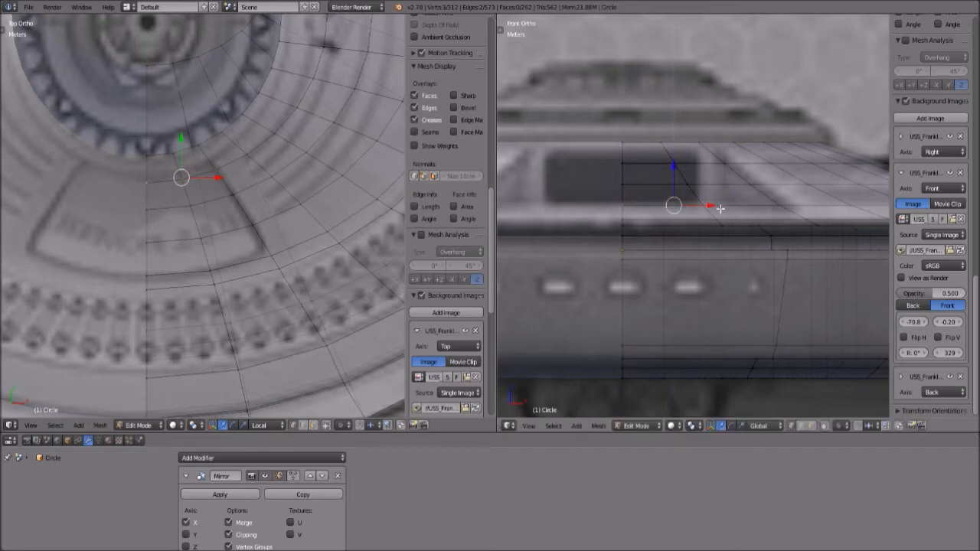
- Connect the end vertex of the lowered edge to the panel's outer corner vertex with an edge
middle_click_drag(166, 273, 212, 317)
scroll(212, 317, "up", 4)
right_click(193, 176)
right_click(195, 133, "shift")
right_click(381, 224, "shift")
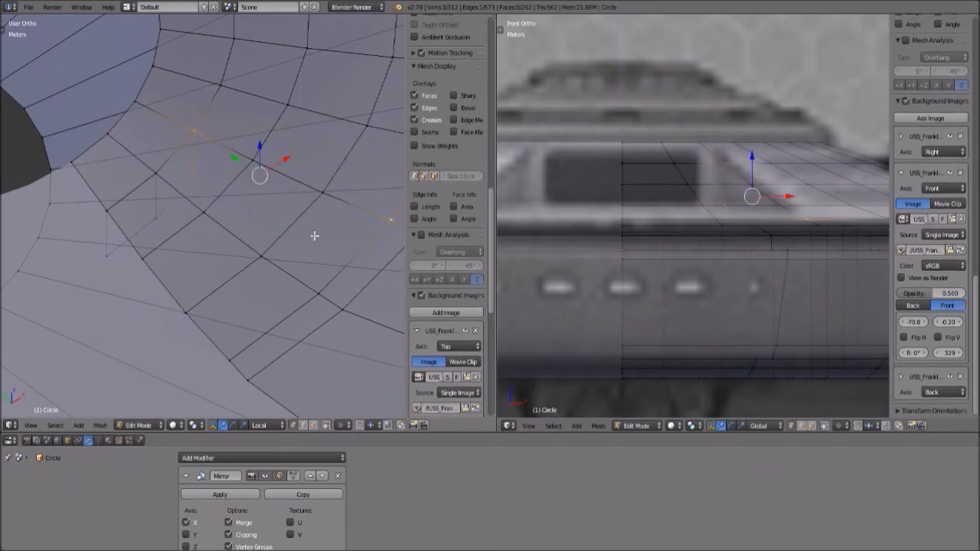
right_click(215, 196)
right_click(385, 220, "shift")
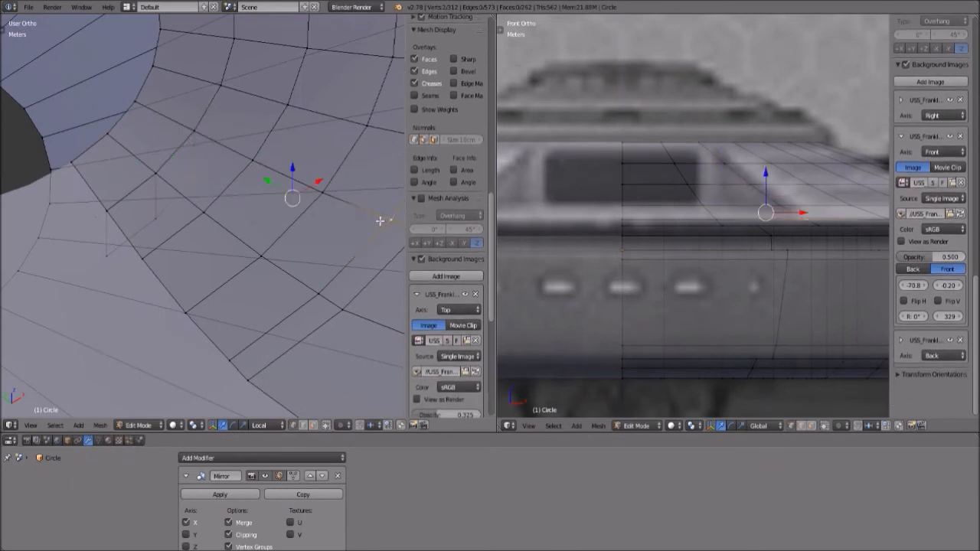
key("f")
- Fill the recessed panel's floor with two faces between the lowered edge and the panel's outer edge
right_click(160, 219)
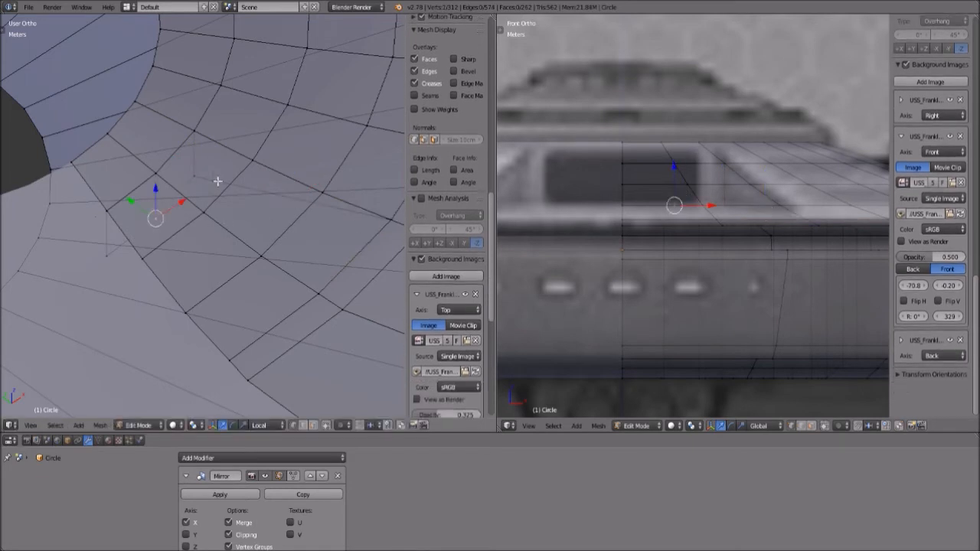
right_click(379, 225, "shift")
right_click(195, 178, "shift")
right_click(326, 295, "shift")
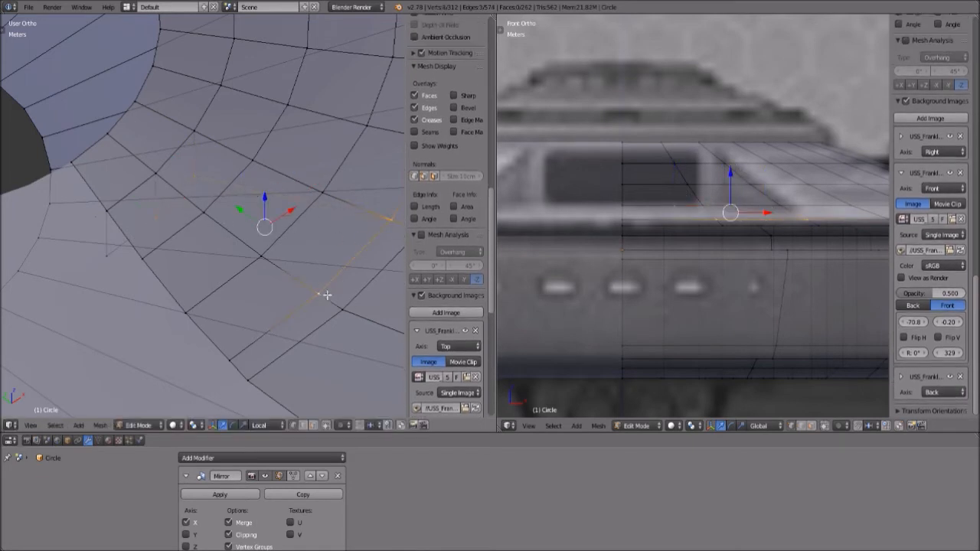
key("a")
right_click(325, 296)
right_click(242, 359, "shift")
right_click(97, 262, "shift")
right_click(157, 222, "shift")
key("f")
key("a")
- Delete the original saucer surface covering the recessed front panel
right_click(154, 261)
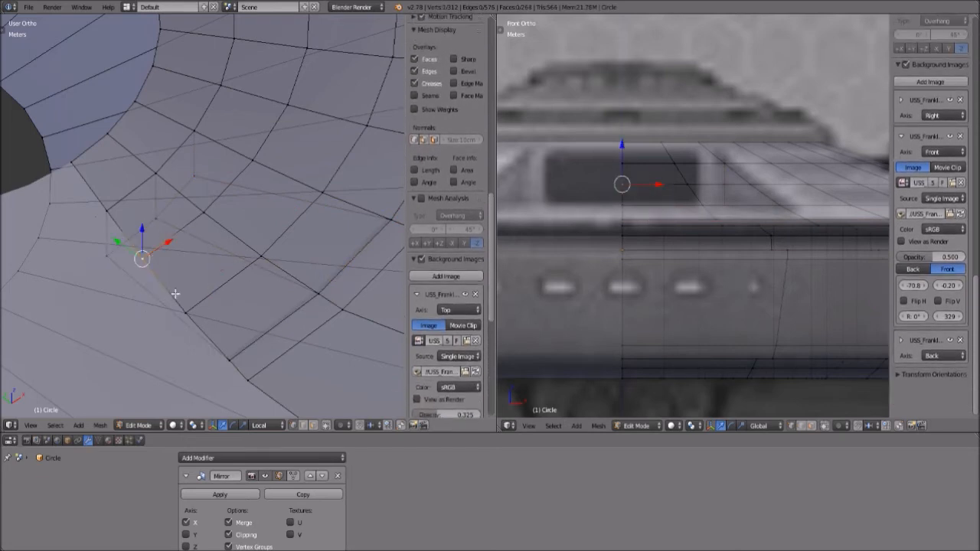
right_click(183, 305, "shift")
right_click(269, 255, "shift")
right_click(207, 203, "shift")
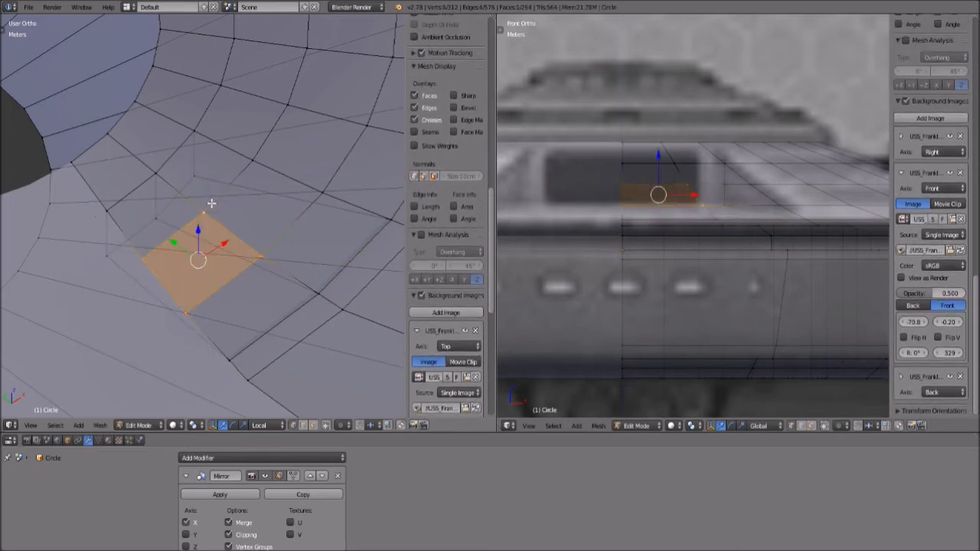
key("x")
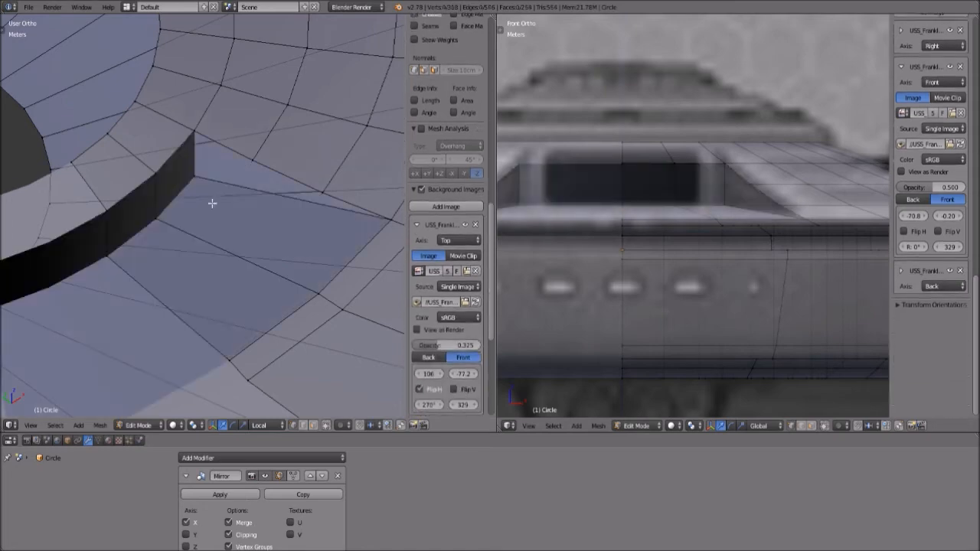
- In the right side view, add one centred edge loop through the saucer band between the inner rim and the recessed panel
middle_click_drag(214, 234, 223, 275)
left_click(528, 426)
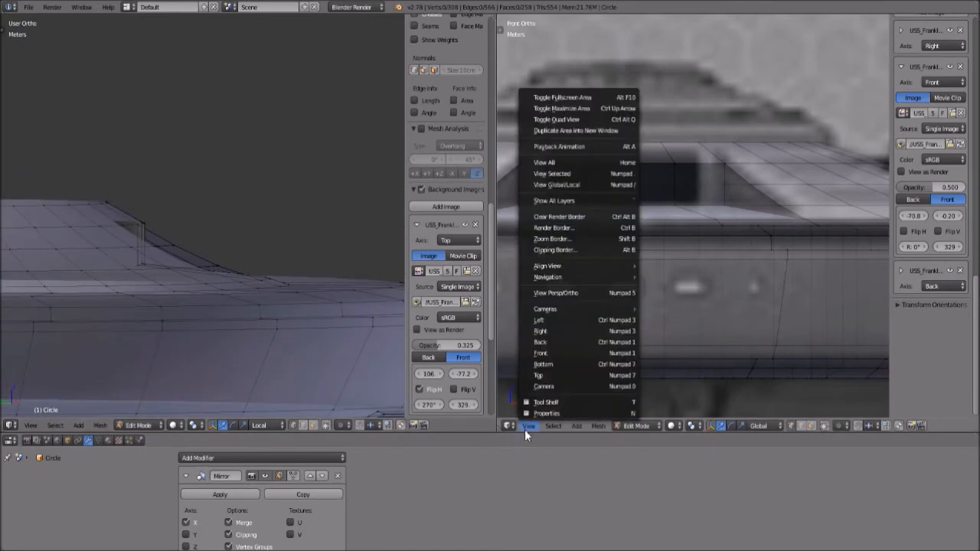
left_click(539, 375)
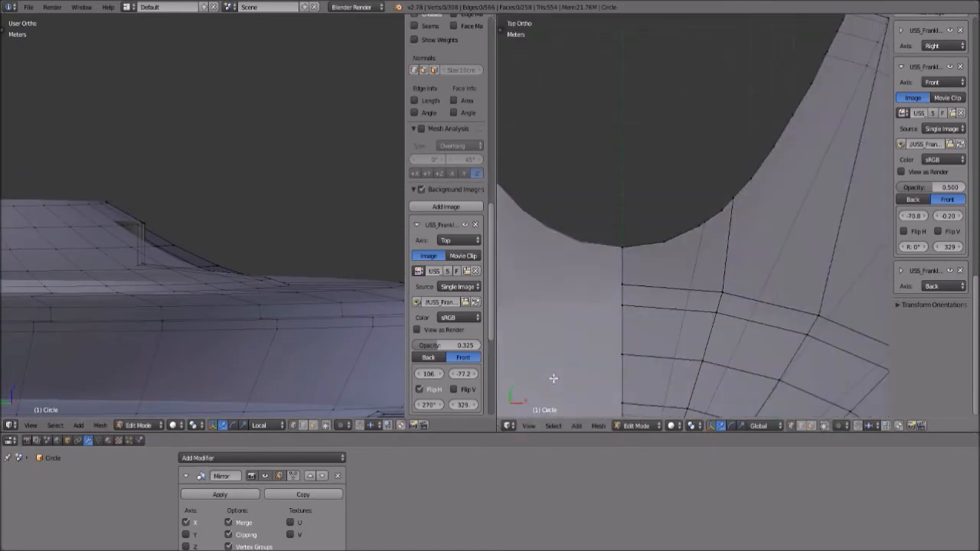
left_click(526, 427)
left_click(550, 342)
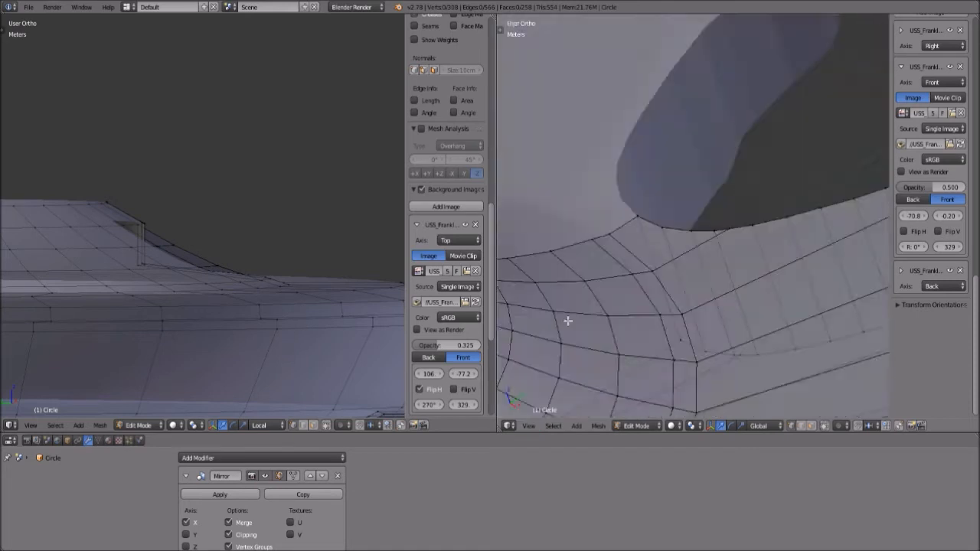
middle_click_drag(622, 267, 825, 323, "shift")
middle_click_drag(618, 324, 687, 328, "shift")
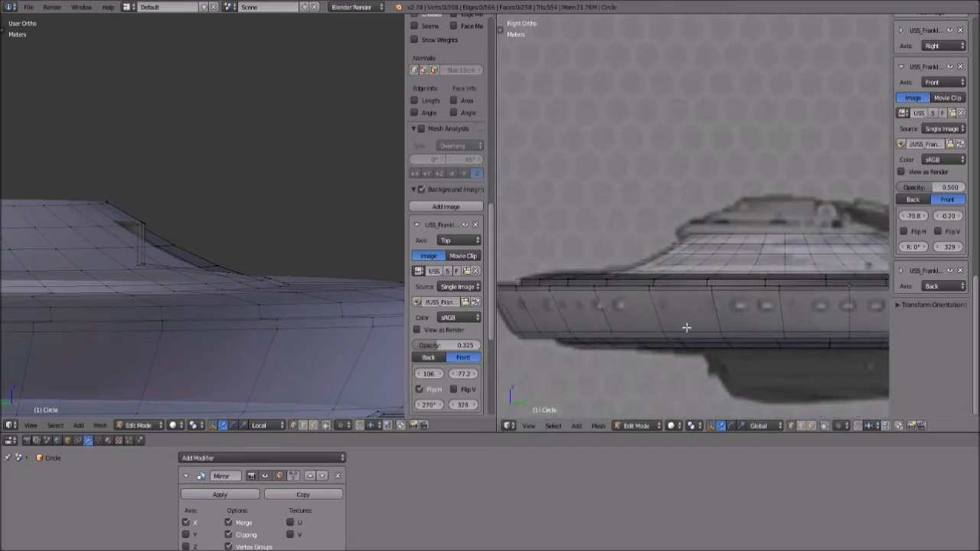
scroll(686, 330, "up", 5)
scroll(682, 348, "up", 2)
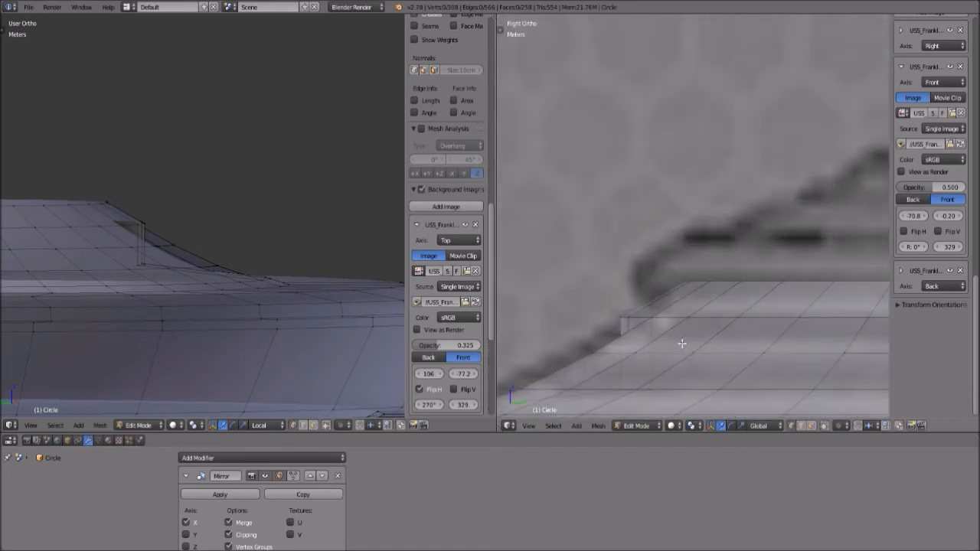
scroll(682, 344, "down", 1)
key("ctrl+r")
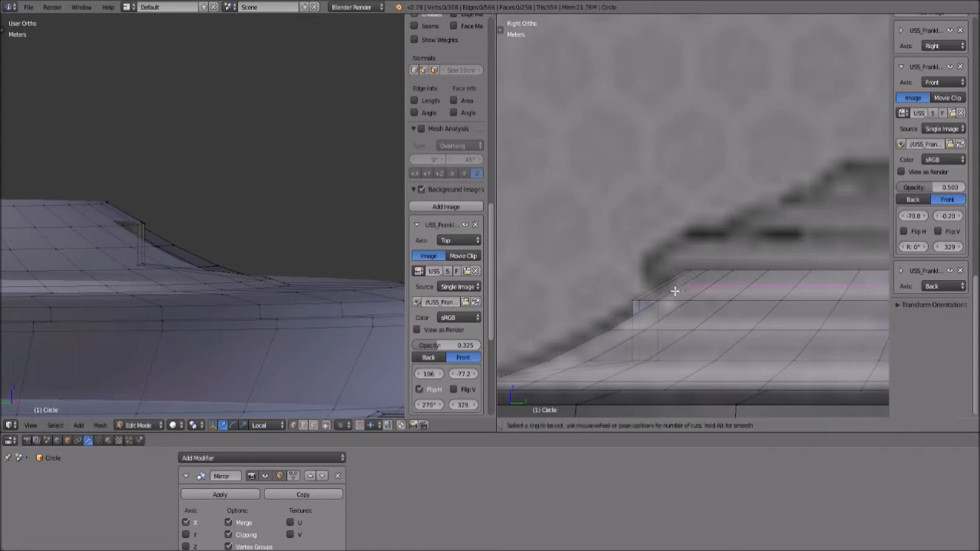
left_click(675, 290)
left_click(674, 290)
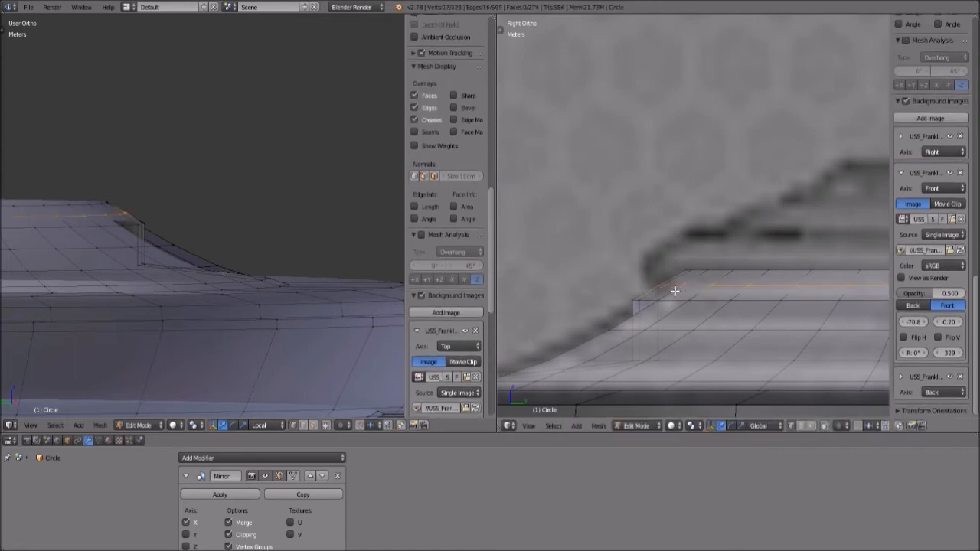
middle_click_drag(138, 247, 129, 270)
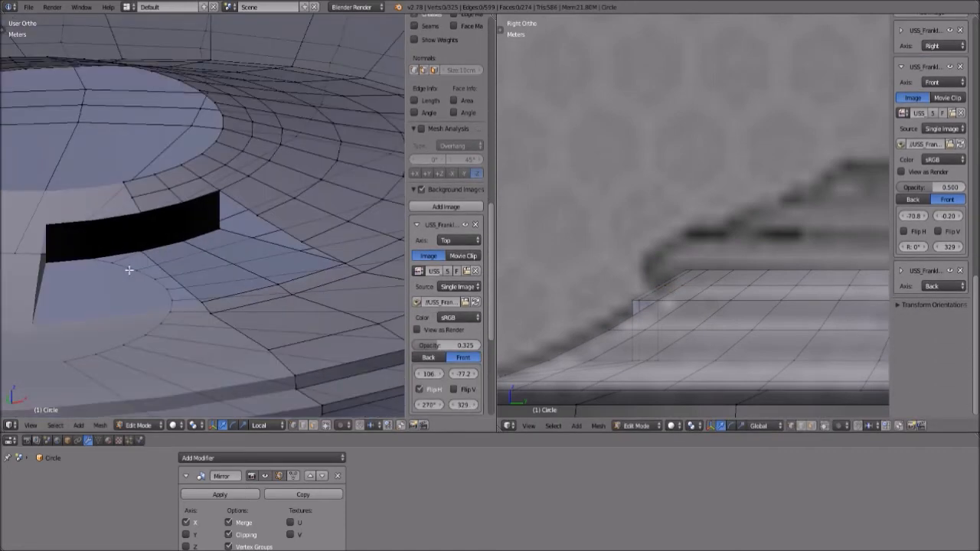
- Extrude the edge loop above the recessed panel straight down along Z to the panel's base in the front view
right_click(144, 207)
right_click(163, 189, "shift")
right_click(197, 179, "shift")
right_click_drag(157, 175, 194, 179)
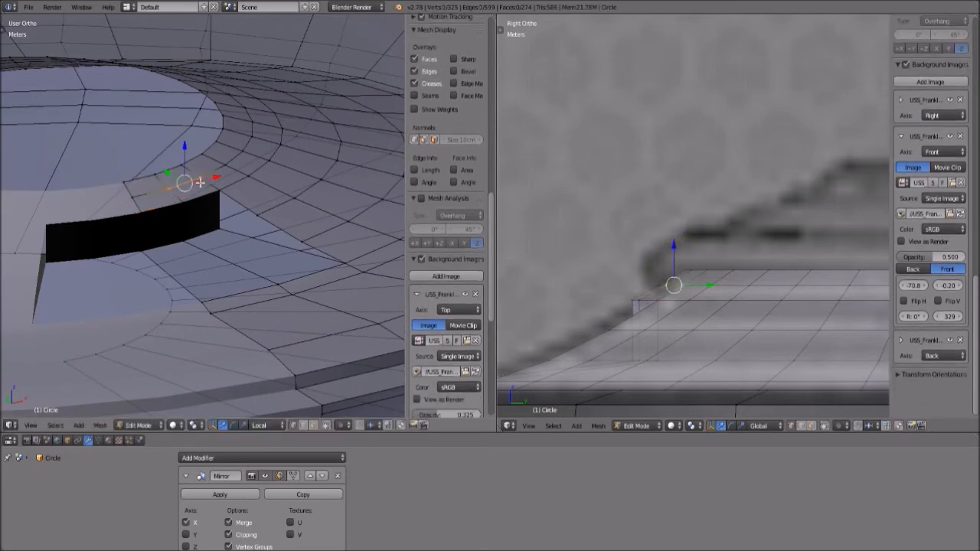
right_click(132, 197, "shift")
left_click(528, 426)
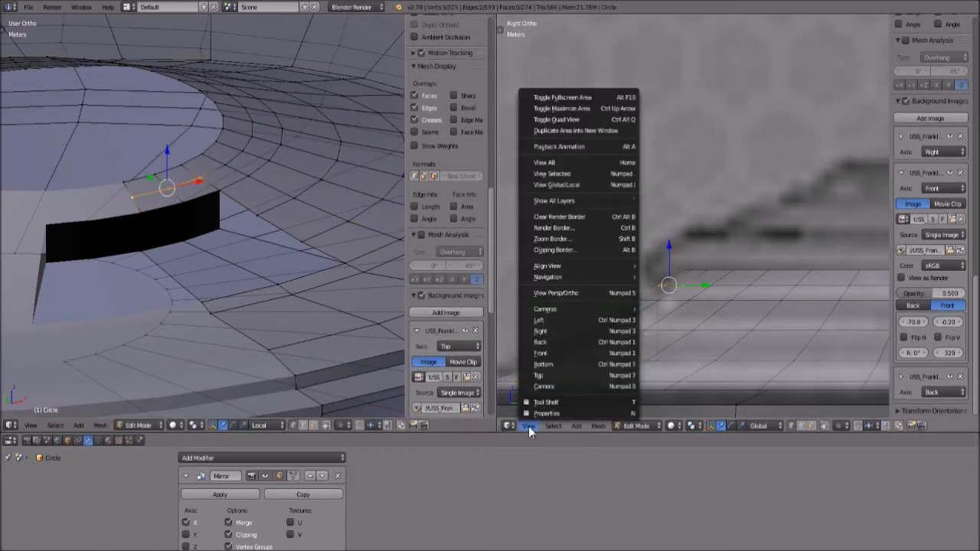
left_click(542, 353)
key("g")
key("z")
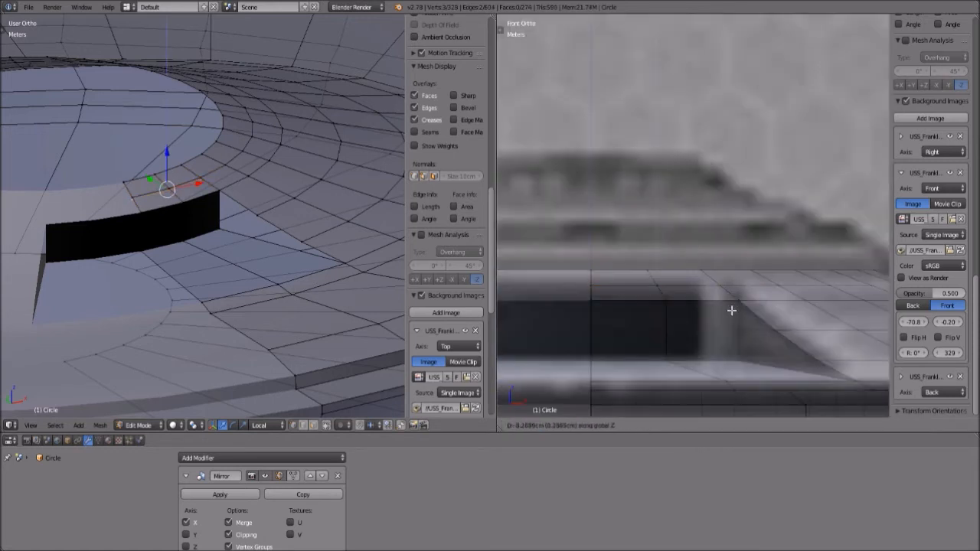
left_click(730, 381)
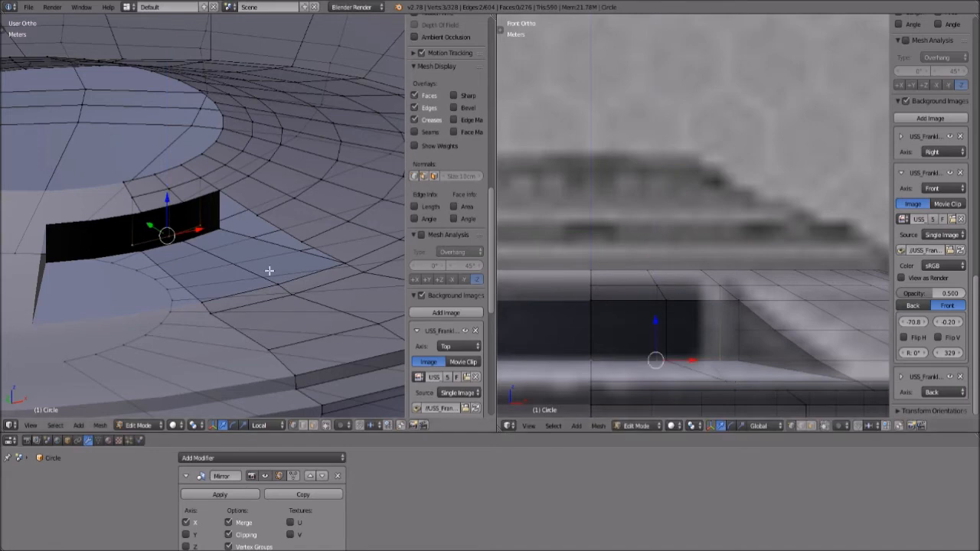
- Delete the old lowered edge's vertices from the recessed panel's floor
scroll(166, 277, "up", 2)
right_click(219, 235)
right_click(182, 256)
right_click(227, 243, "shift")
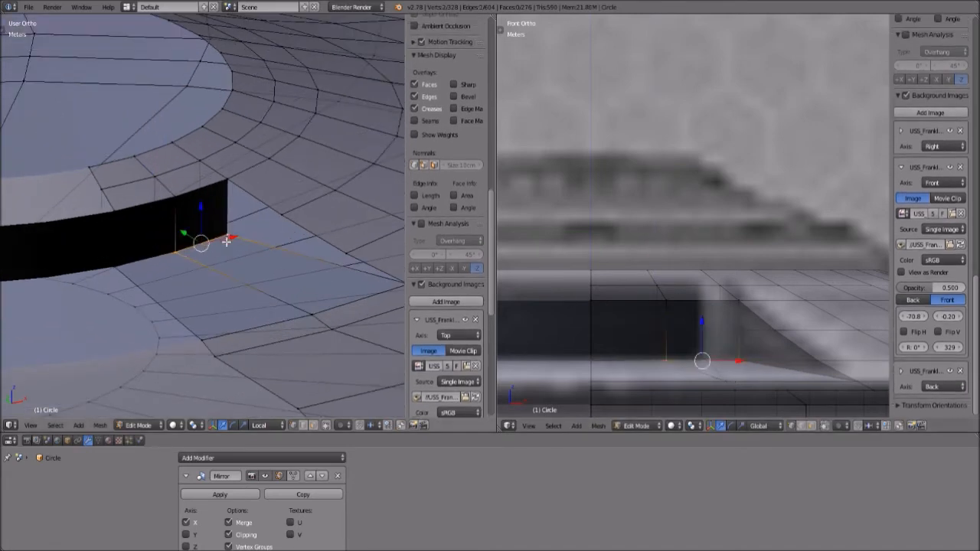
key("x")
left_click(122, 270)
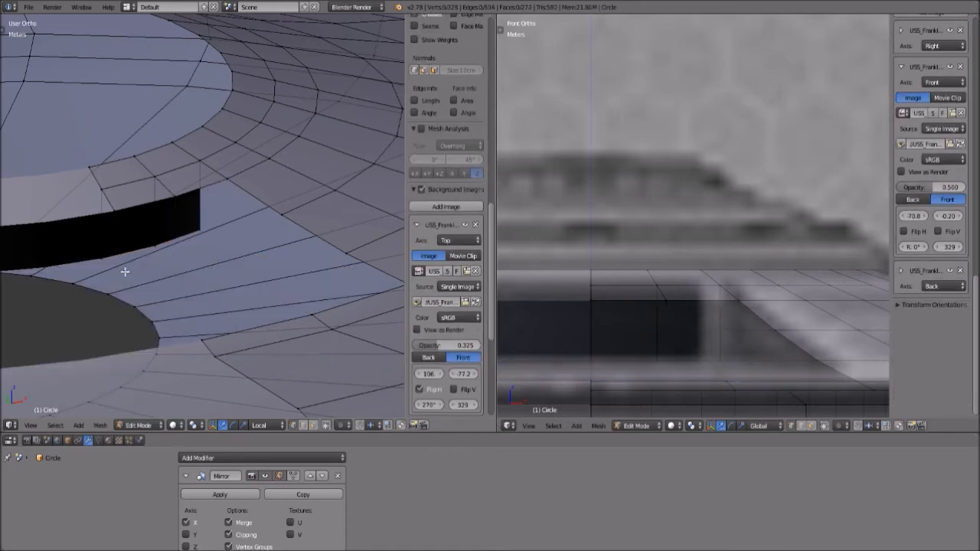
- Fill the panel floor with two faces between the new lowered edge and the panel's outer edge
right_click(198, 254)
right_click(157, 258, "shift")
right_click(312, 320, "shift")
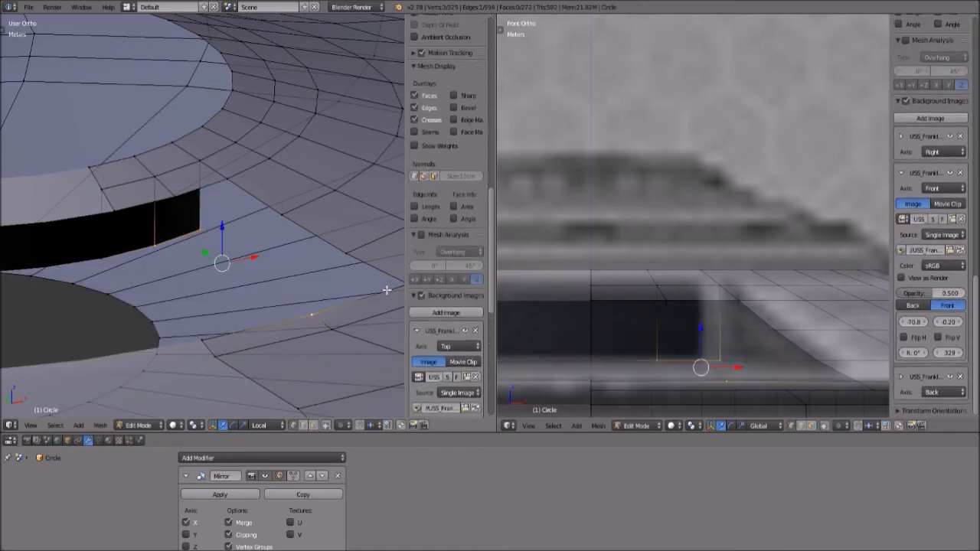
middle_click_drag(387, 289, 346, 288, "shift")
right_click(359, 284, "shift")
key("f")
right_click(271, 315)
right_click(156, 332, "shift")
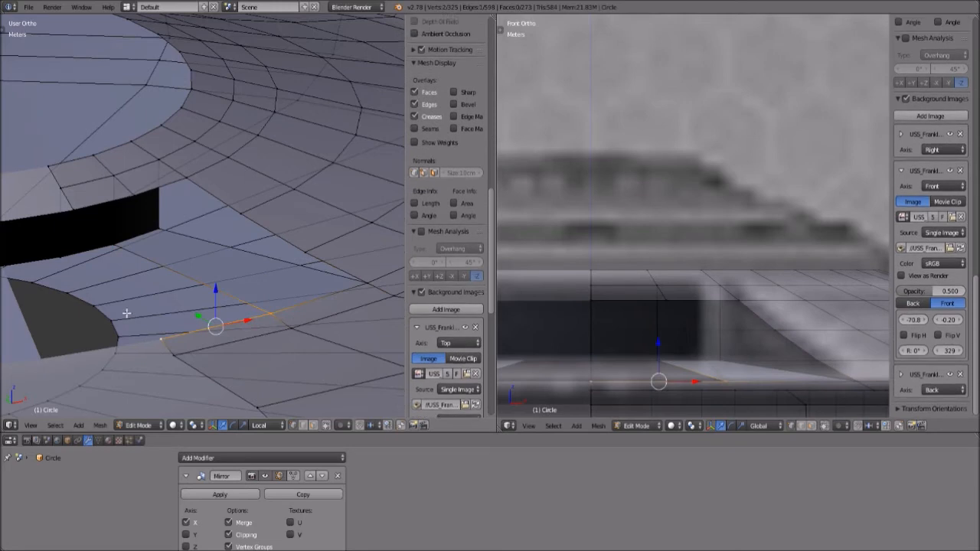
right_click(65, 255, "shift")
right_click(108, 244, "shift")
key("f")
key("a")
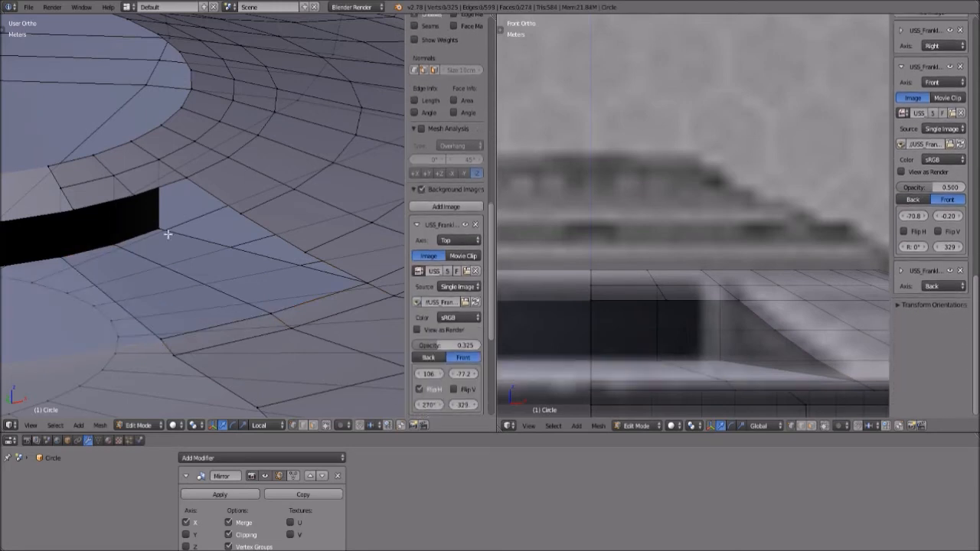
- Delete the leftover vertices of the strip overhanging the recessed panel's back wall
right_click(162, 230)
key("a")
right_click(111, 183)
right_click(105, 199)
right_click(67, 209, "shift")
key("x")
left_click(84, 220)
- Recalculate the normals of the entire saucer mesh
key("a")
key("a")
key("a")
key("ctrl+n")
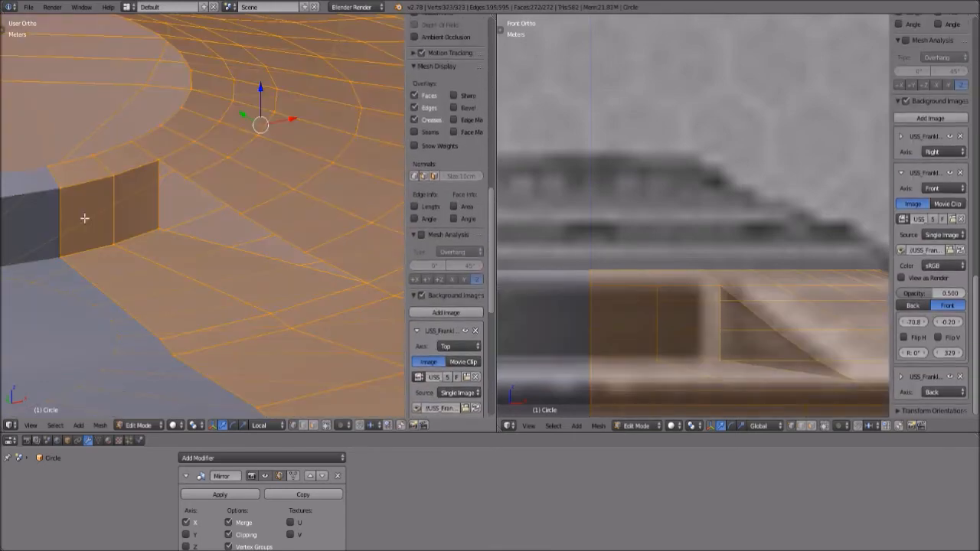
key("a")
- Examine the recessed panel in 3D and compare the saucer with the front and right blueprint views
mouse_move(151, 257)
middle_mouse_down()
mouse_move(177, 252)
mouse_move(142, 213)
mouse_move(92, 258)
middle_mouse_up()
scroll(645, 312, "down", 2)
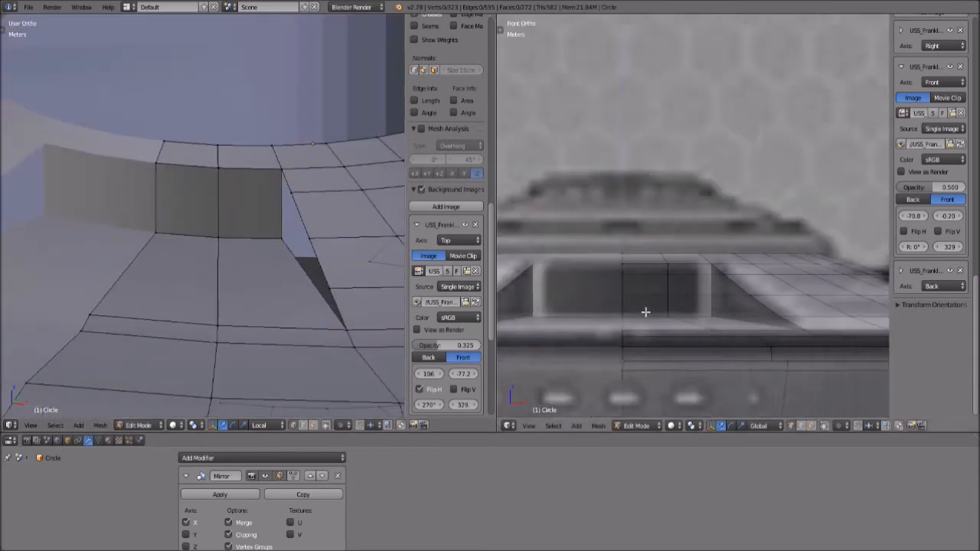
scroll(646, 312, "down", 1)
middle_click_drag(309, 217, 286, 236)
scroll(690, 296, "up", 3)
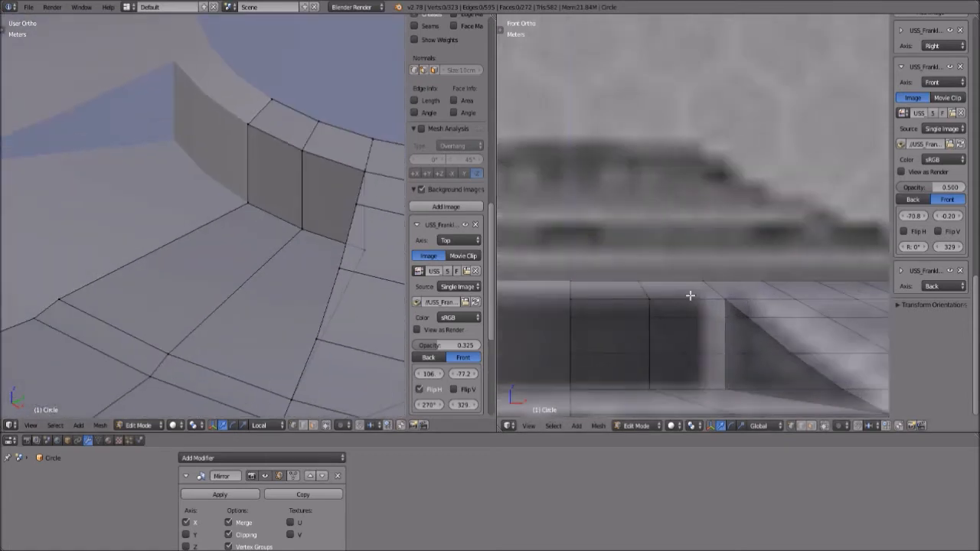
scroll(689, 296, "down", 4)
left_click(529, 426)
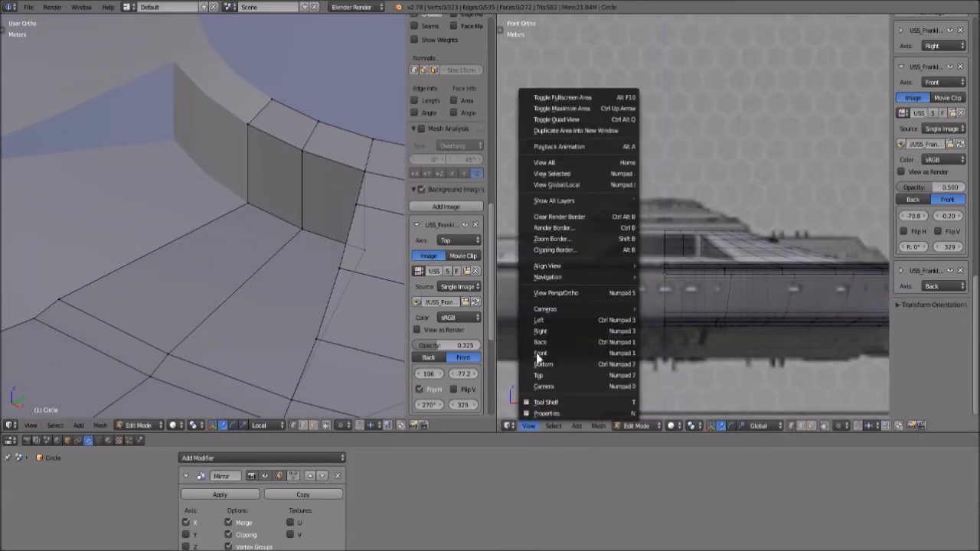
left_click(541, 330)
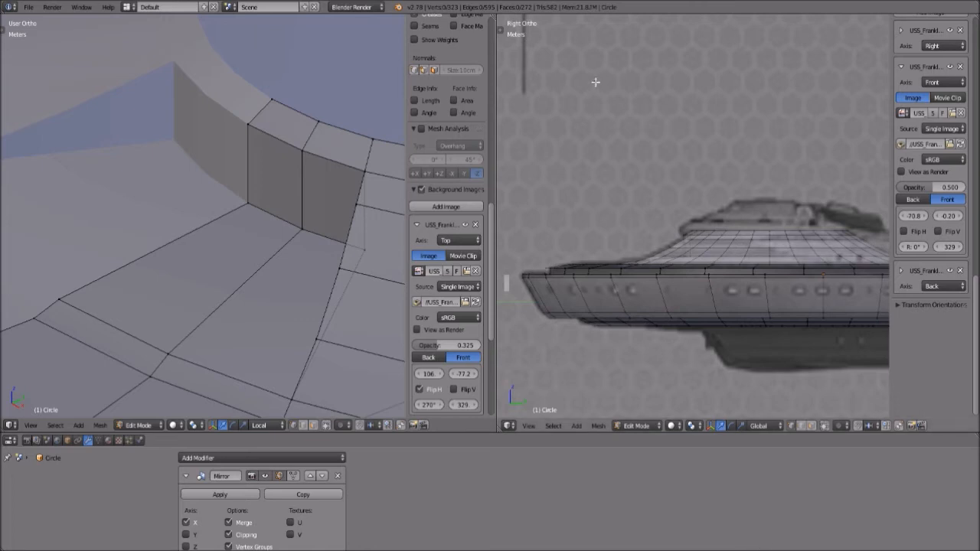
mouse_move(273, 249)
middle_mouse_down()
mouse_move(322, 225)
mouse_move(335, 236)
mouse_move(262, 245)
mouse_move(286, 253)
middle_mouse_up()
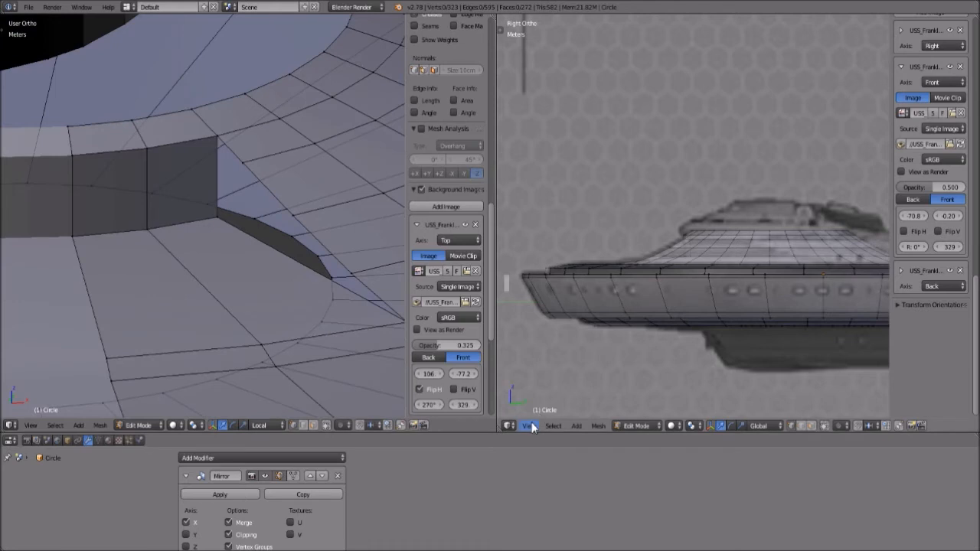
- In the top view, add two edge loops across the panel floor, aligned with the neighbouring saucer rings
left_click(31, 426)
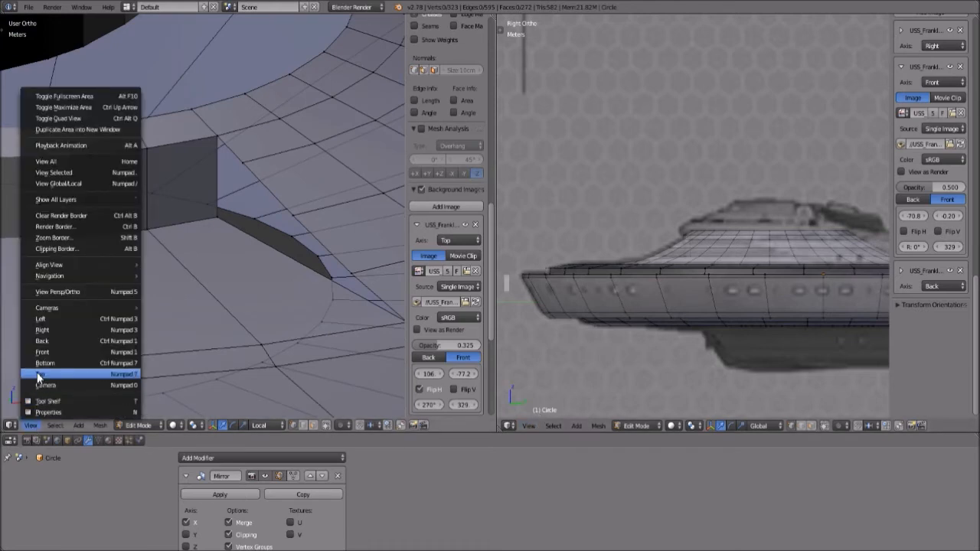
left_click(37, 374)
scroll(268, 208, "down", 2)
middle_click_drag(256, 202, 205, 238, "shift")
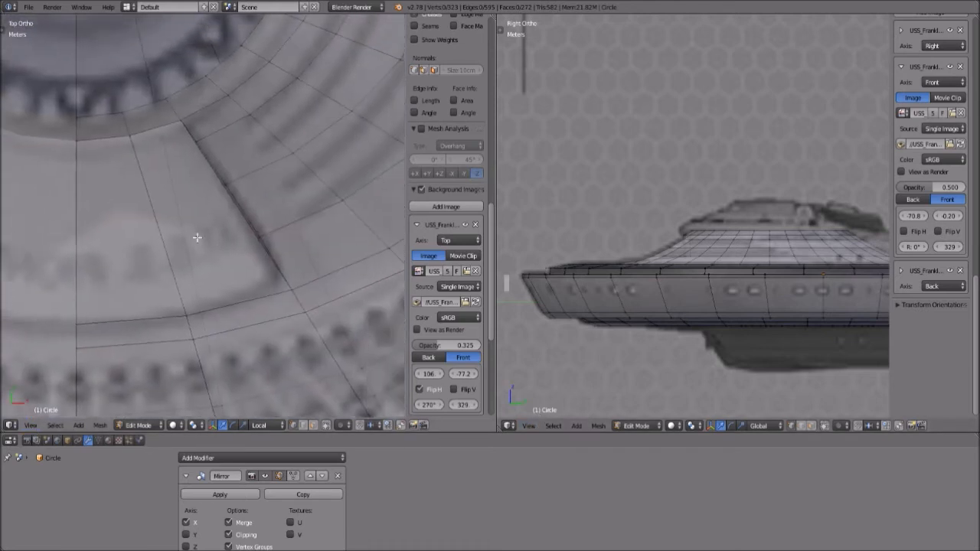
left_click(146, 231)
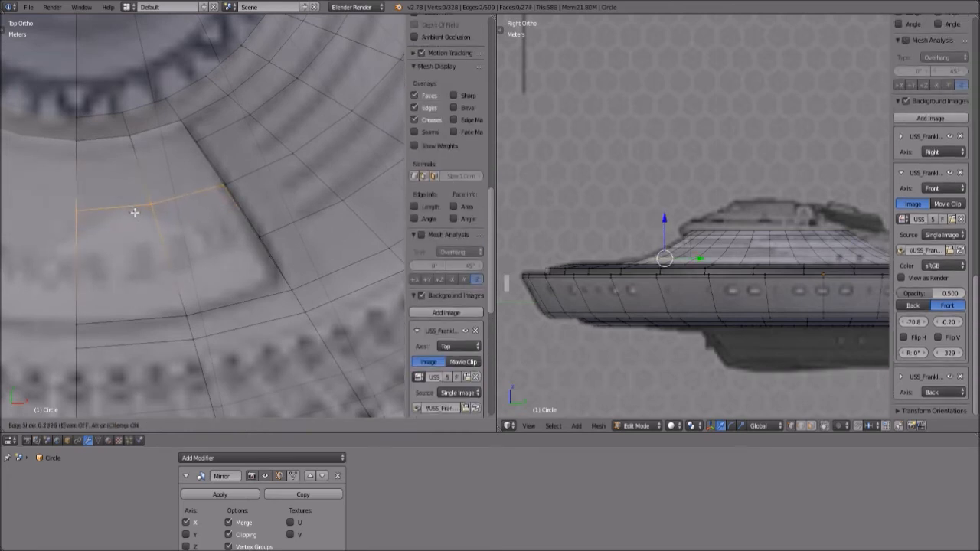
left_click(134, 213)
key("e")
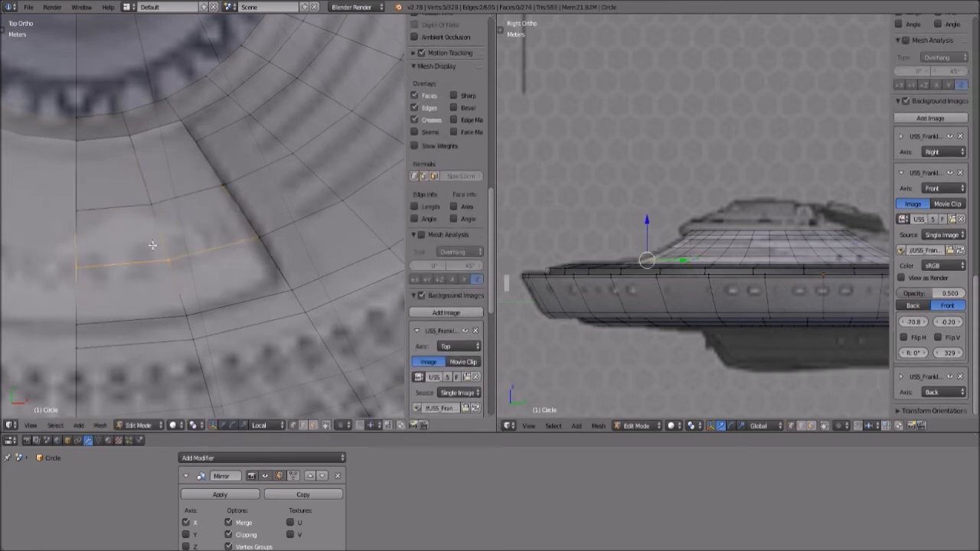
left_click(225, 271)
- Move the side end vertices of both floor loops onto the matching vertices of the panel's side edge
scroll(237, 245, "up", 5)
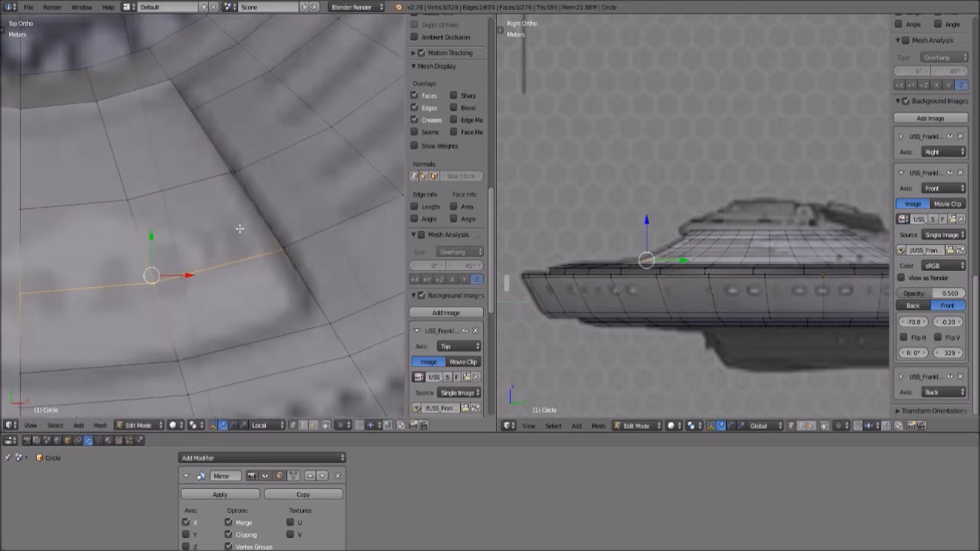
key("g")
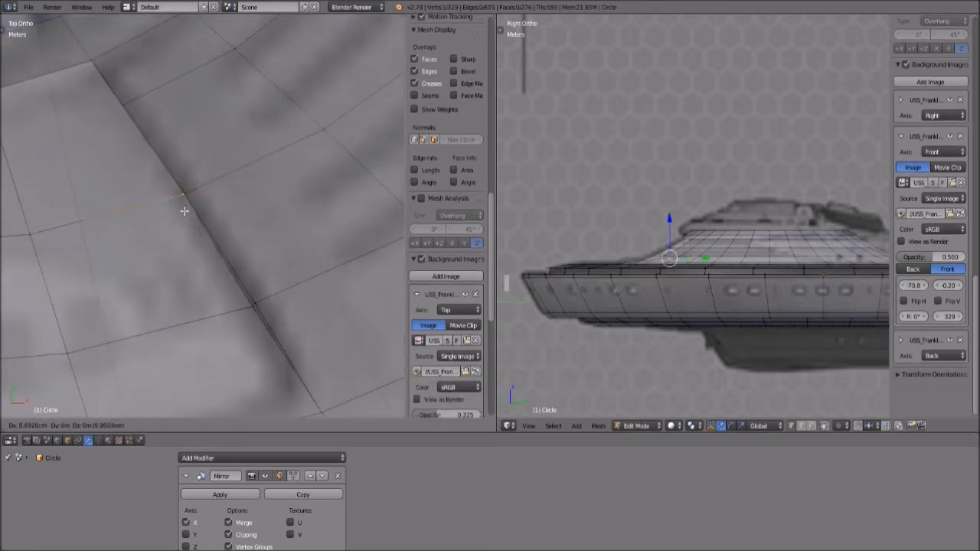
left_click(184, 211)
key("g")
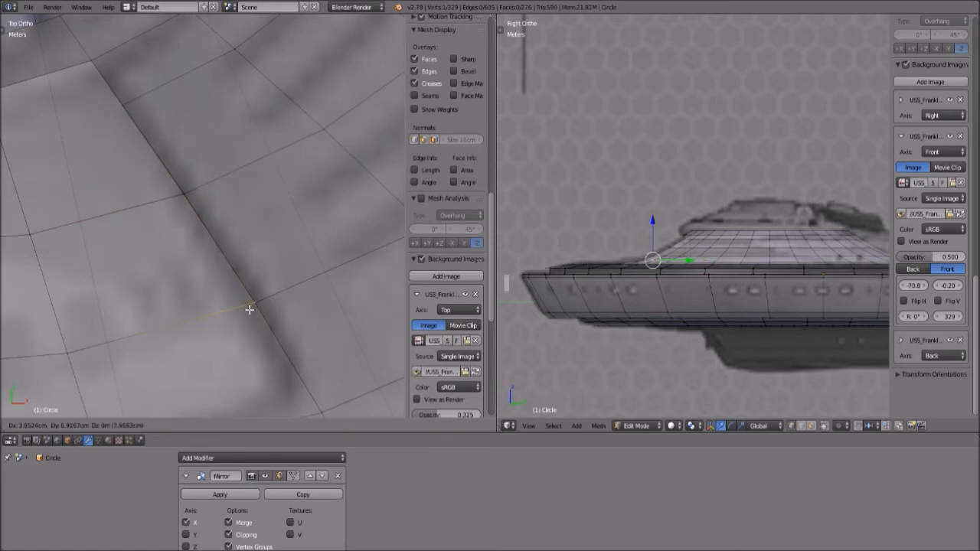
left_click(250, 310)
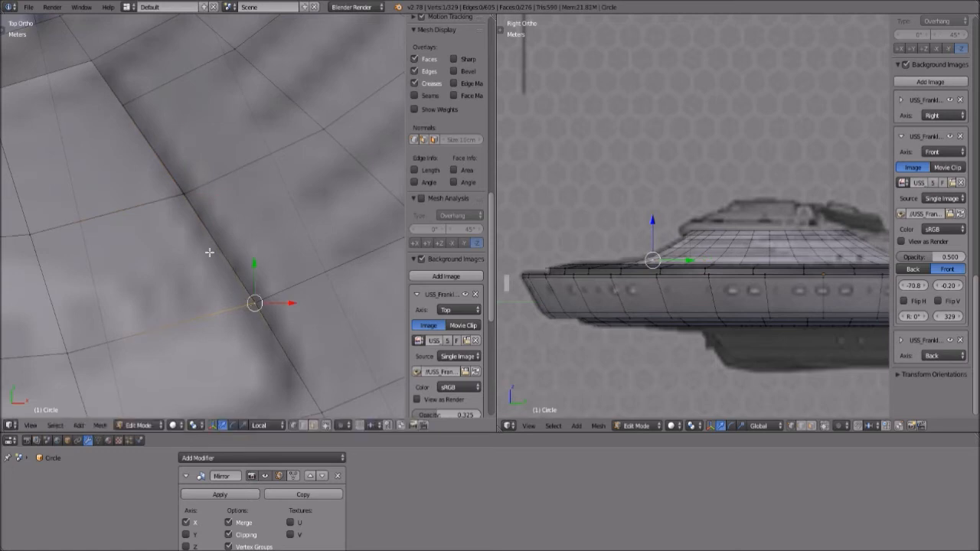
scroll(91, 165, "down", 3)
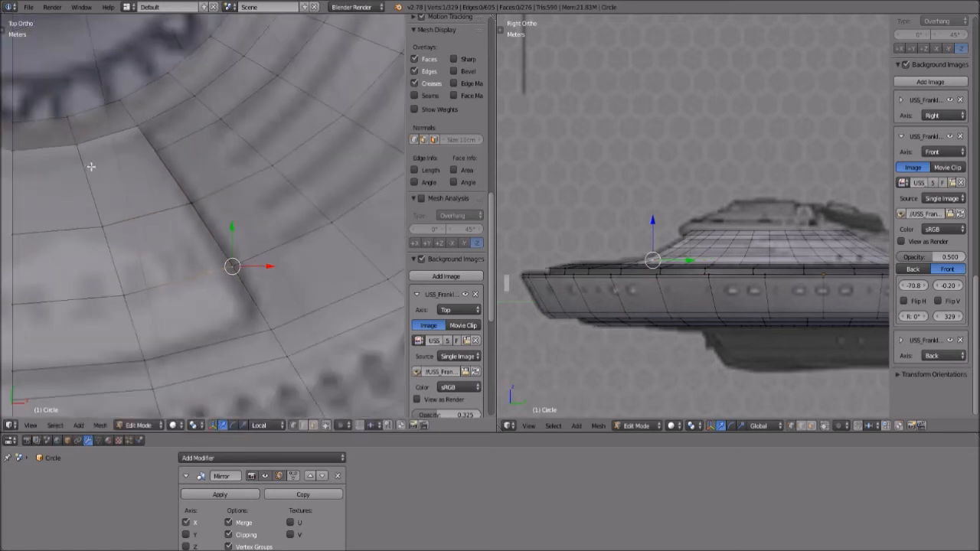
- Add a third edge loop across the panel floor near its inner end, aligned with the adjacent saucer ring
key("ctrl+r")
left_click(90, 166)
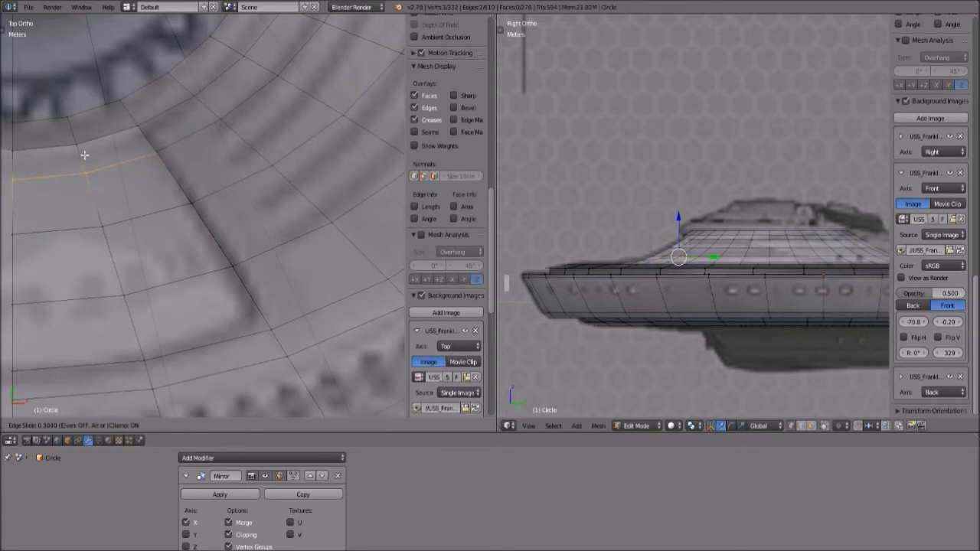
left_click(84, 155)
scroll(699, 331, "up", 6)
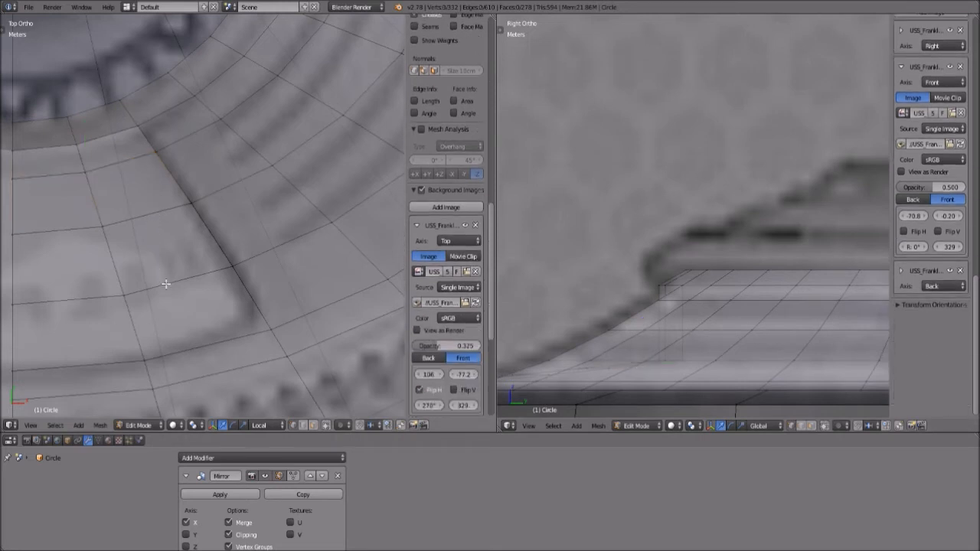
- Fill the first two faces of the panel's side wall, starting from the inner corner
middle_click_drag(164, 280, 127, 227)
right_click(113, 219, "shift")
right_click(116, 174, "shift")
right_click(137, 194, "shift")
key("f")
key("a")
right_click(141, 199)
right_click(137, 239, "shift")
right_click(183, 265, "shift")
right_click(189, 241, "shift")
key("f")
key("a")
- Fill the remaining side wall with one quad and a triangle at the panel's outer corner
right_click_drag(189, 242, 188, 255)
right_click(192, 264)
right_click(192, 267, "shift")
right_click(241, 300, "shift")
right_click(249, 290, "shift")
key("f")
key("a")
right_click(249, 288)
right_click(250, 301, "shift")
right_click(302, 334, "shift")
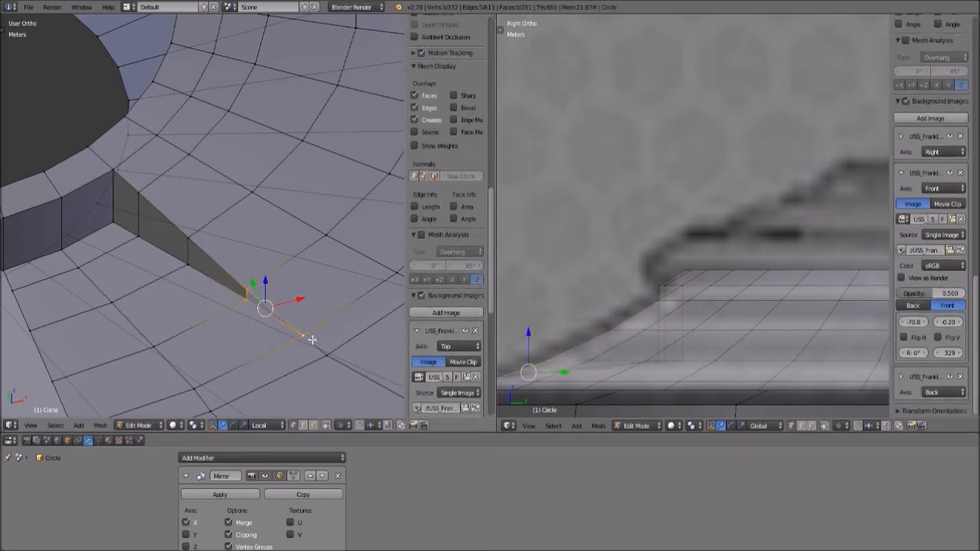
key("f")
key("a")
- Inspect the whole saucer and test selecting vertices through its mirrored half
scroll(242, 215, "down", 6)
middle_click_drag(242, 215, 235, 249)
mouse_move(277, 277)
middle_mouse_down()
mouse_move(248, 223)
mouse_move(264, 264)
middle_mouse_up()
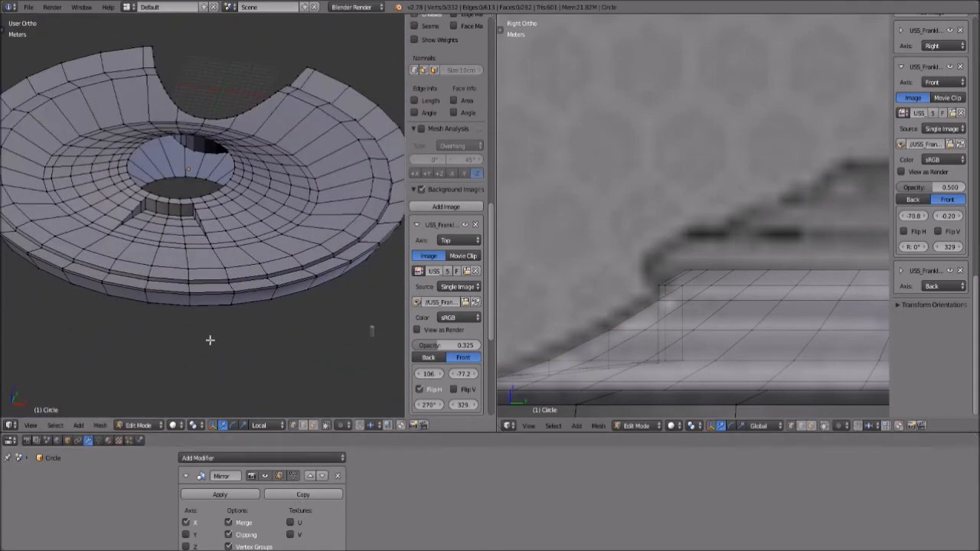
scroll(269, 376, "down", 3)
scroll(256, 519, "down", 3)
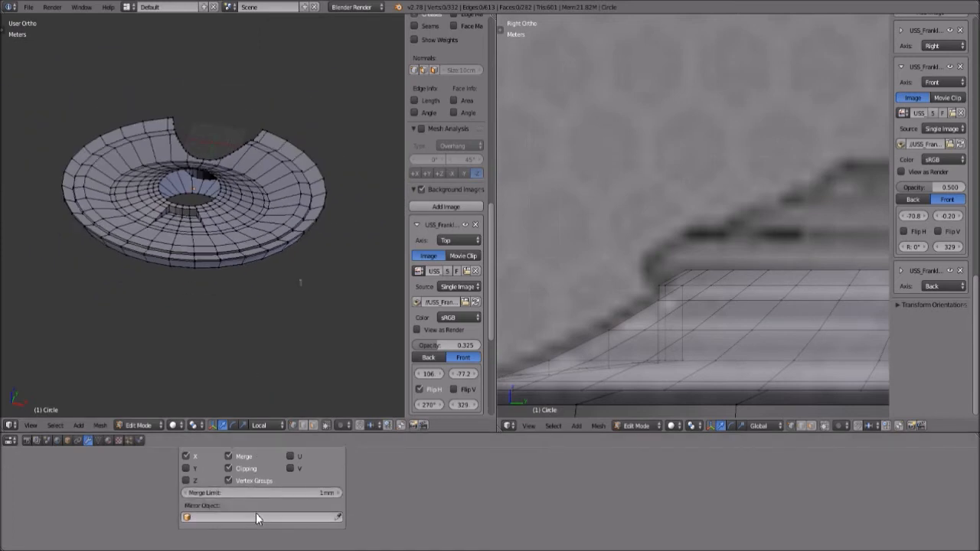
scroll(258, 519, "up", 2)
middle_click_drag(194, 274, 163, 228)
right_click_drag(129, 171, 116, 153)
right_click(118, 159)
right_click_drag(132, 191, 132, 199)
right_click(133, 201)
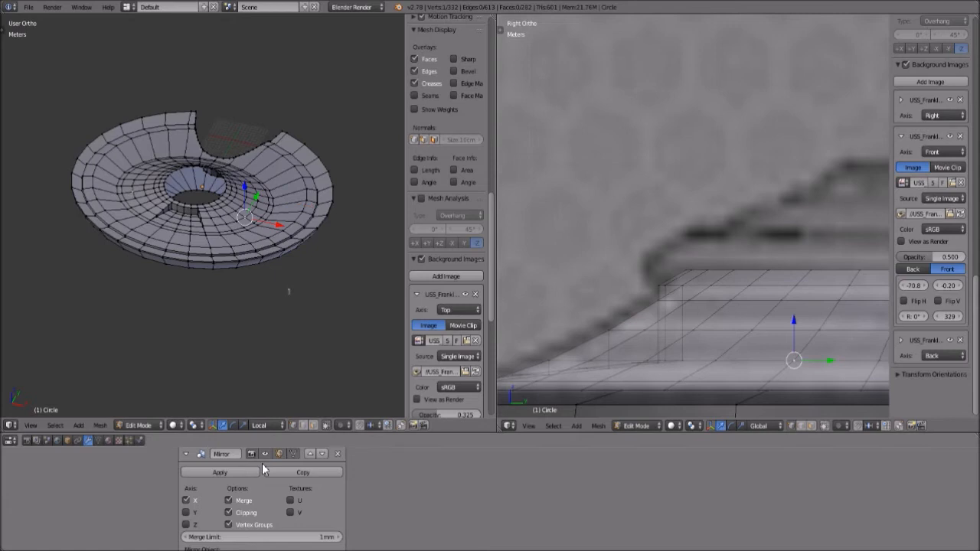
- Try moving a vertex on the mirrored half with the Mirror modifier's edit cage turned off
middle_click_drag(285, 387, 124, 183)
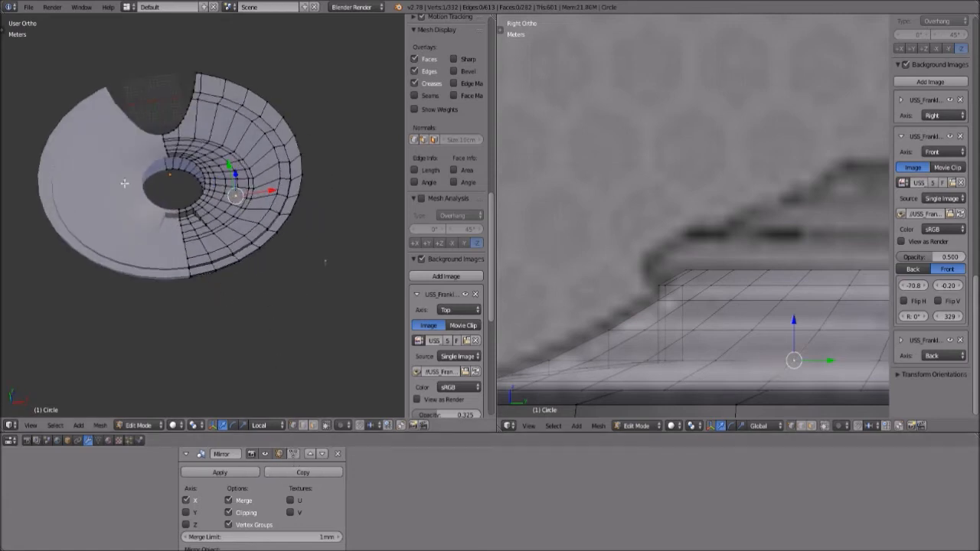
key("g")
right_click(73, 217)
- Turn the Mirror modifier's edit cage back on and try moving vertices through the mirrored half
left_click(295, 452)
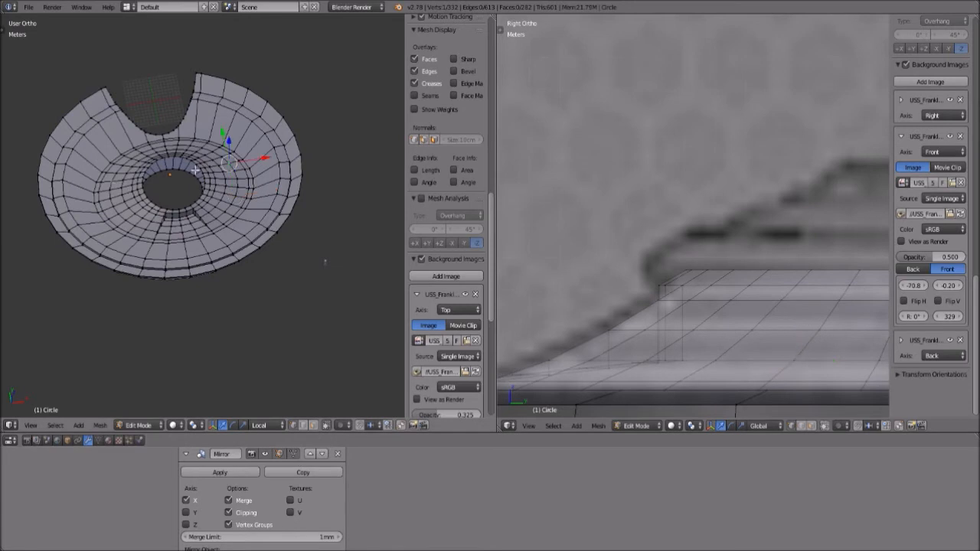
right_click(134, 173)
key("g")
right_click(104, 188)
right_click(82, 195)
key("g")
right_click(161, 170)
scroll(241, 238, "up", 5)
scroll(232, 206, "down", 4)
- Shade the entire saucer mesh smooth and switch to Object Mode to view the result
middle_click_drag(237, 283, 262, 230)
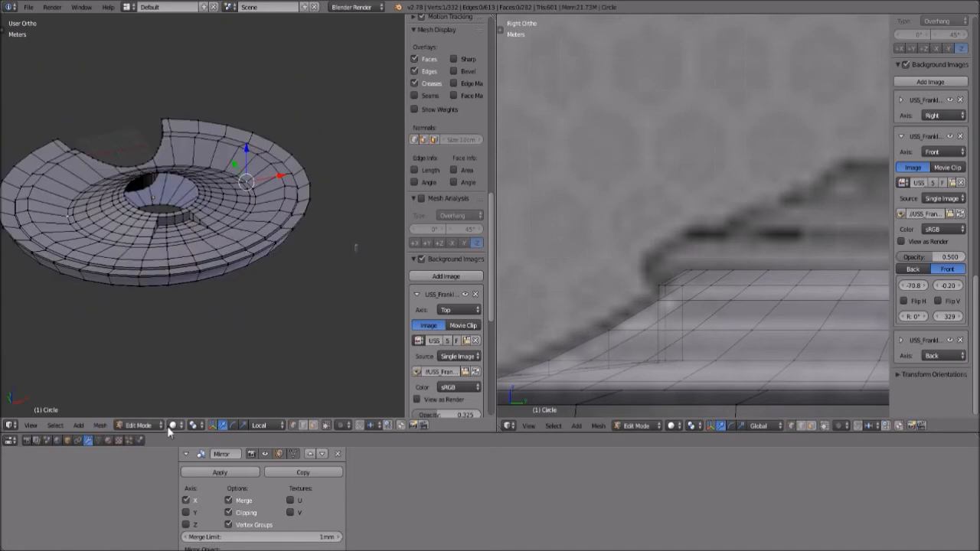
key("a")
key("a")
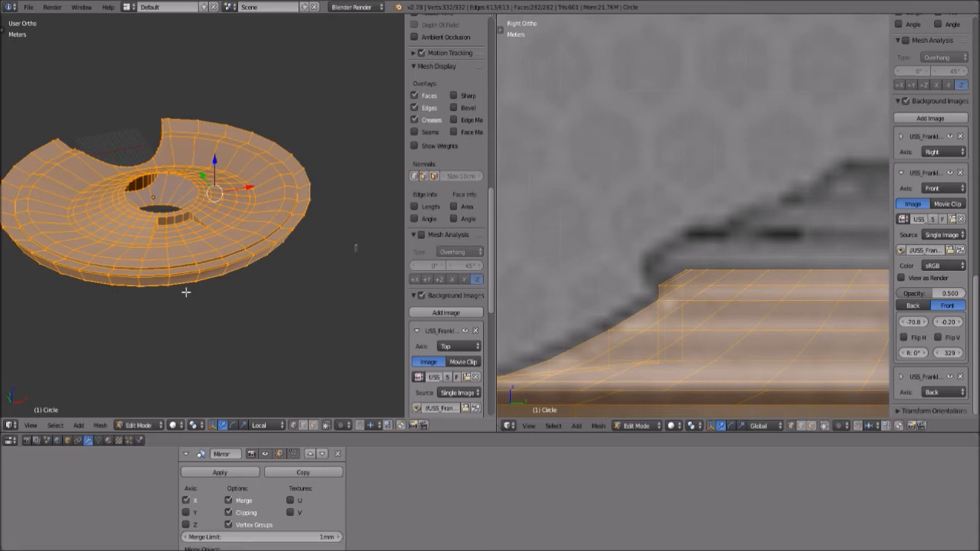
key("w")
left_click(184, 291)
left_click(137, 425)
left_click(142, 409)
mouse_move(173, 277)
middle_mouse_down()
mouse_move(234, 263)
mouse_move(342, 282)
mouse_move(213, 167)
mouse_move(148, 313)
mouse_move(150, 229)
mouse_move(162, 247)
mouse_move(227, 259)
mouse_move(186, 262)
middle_mouse_up()
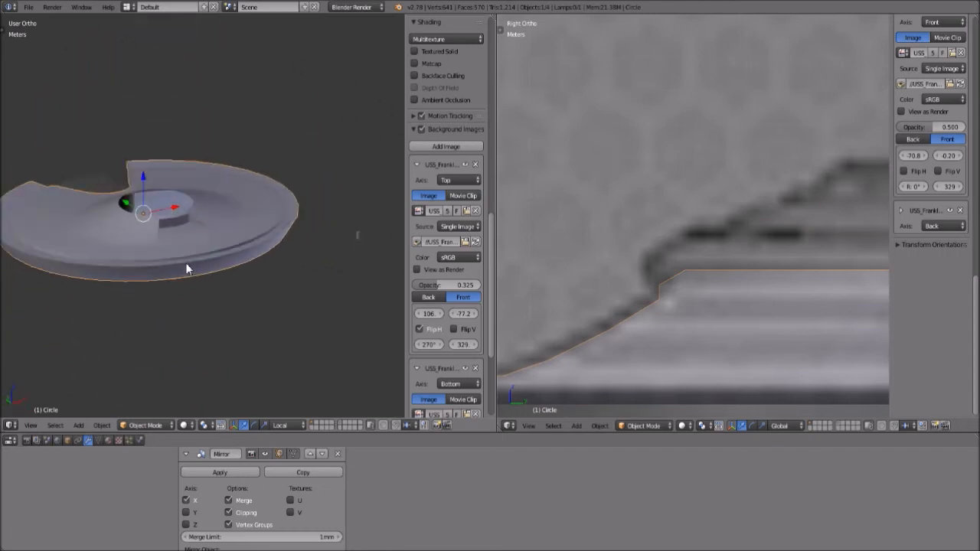
- Switch the perspective viewport to the top view and frame the nacelles in both the top and side blueprints
scroll(667, 264, "down", 6)
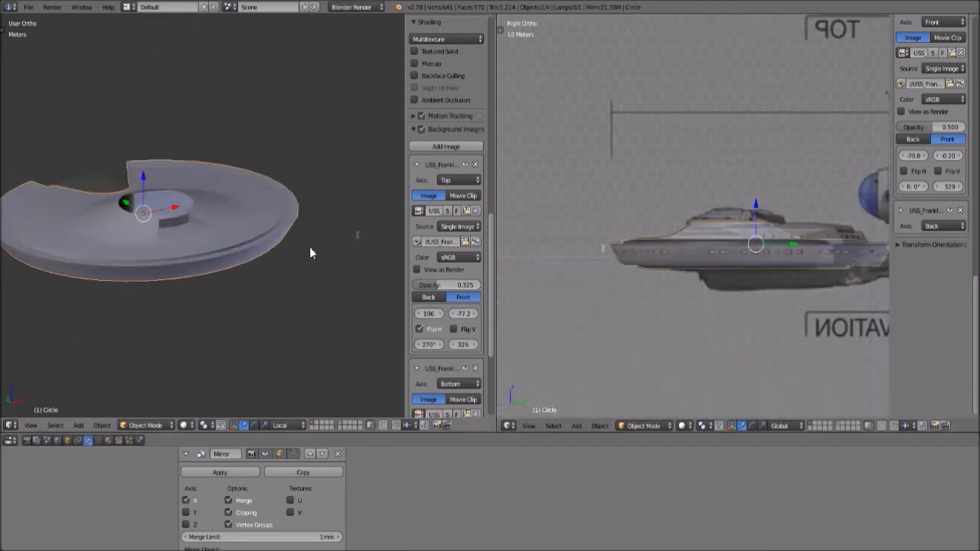
scroll(234, 262, "up", 4)
scroll(231, 260, "down", 5)
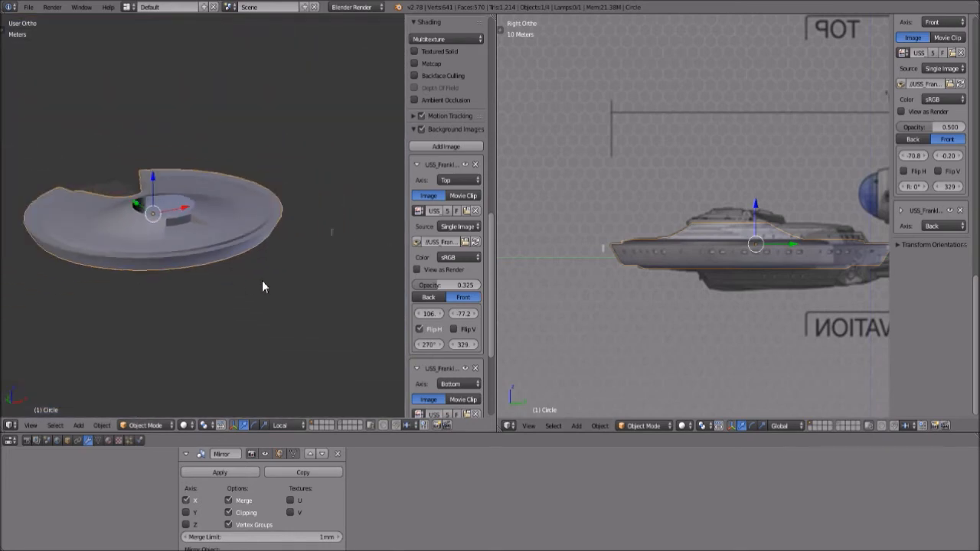
middle_click_drag(223, 301, 236, 252)
left_click(32, 424)
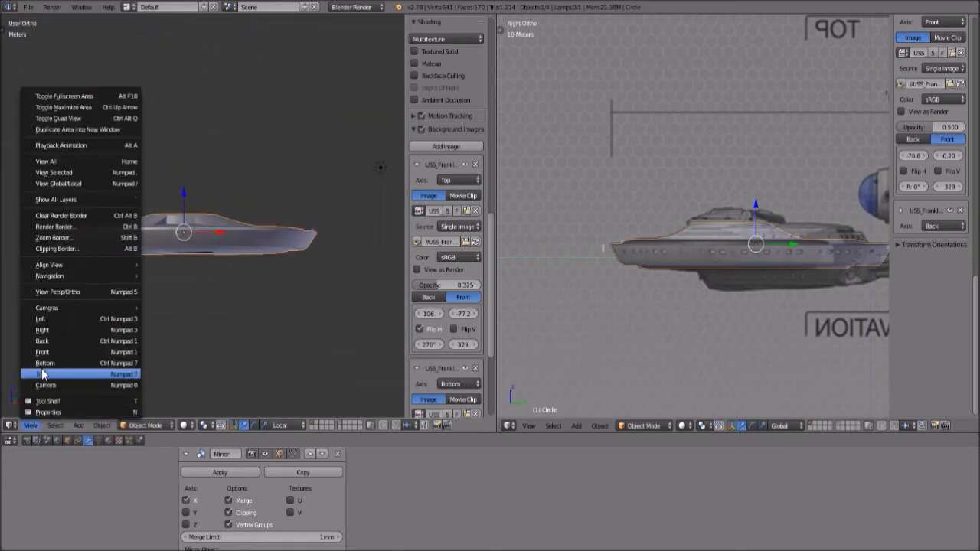
left_click(43, 352)
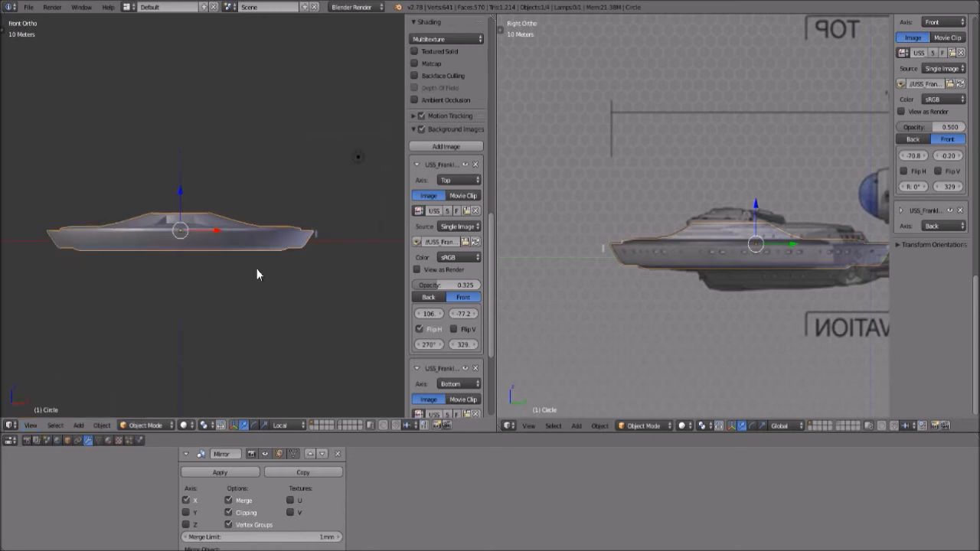
left_click(32, 426)
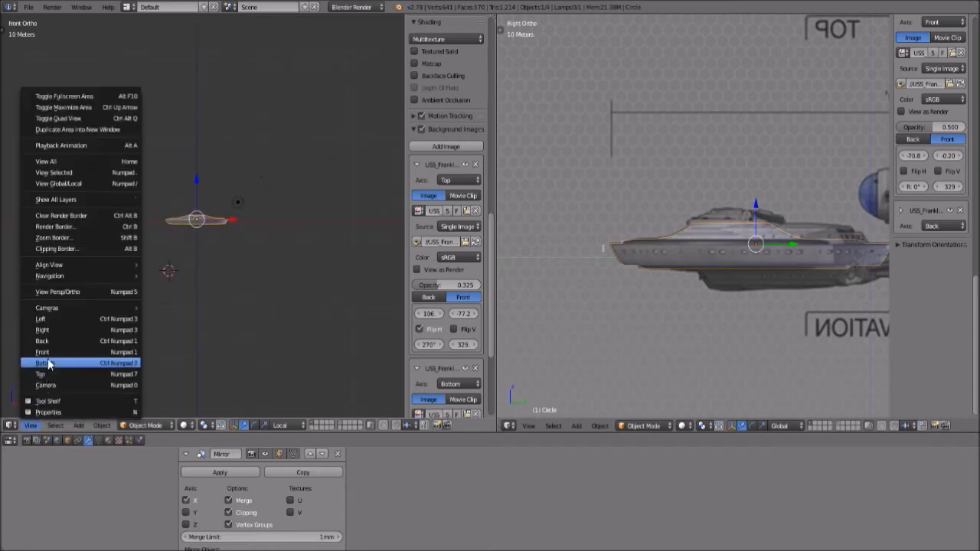
left_click(43, 374)
middle_click_drag(233, 156, 196, 254, "shift")
scroll(164, 242, "up", 2)
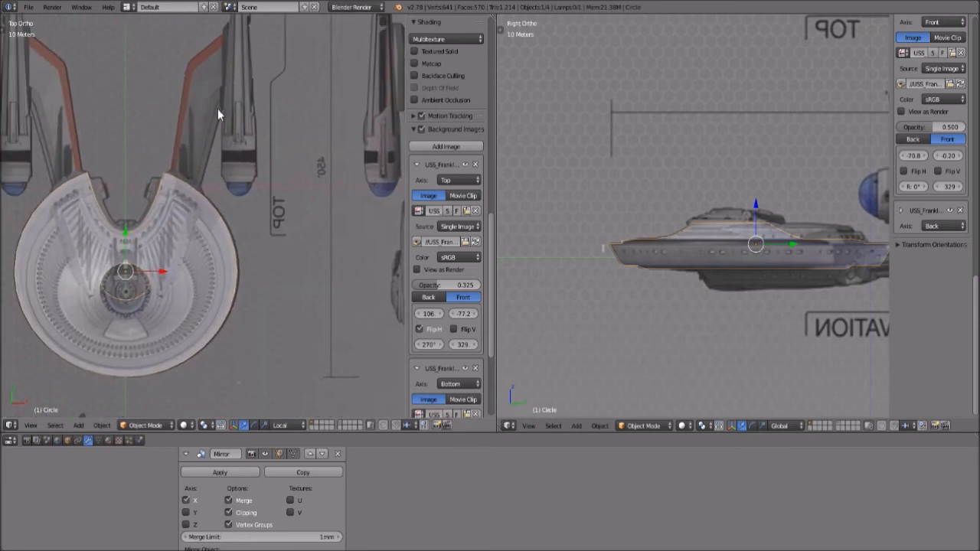
scroll(804, 283, "down", 2)
middle_click_drag(741, 276, 601, 279, "shift")
scroll(657, 315, "up", 3)
middle_click_drag(633, 229, 703, 272, "shift")
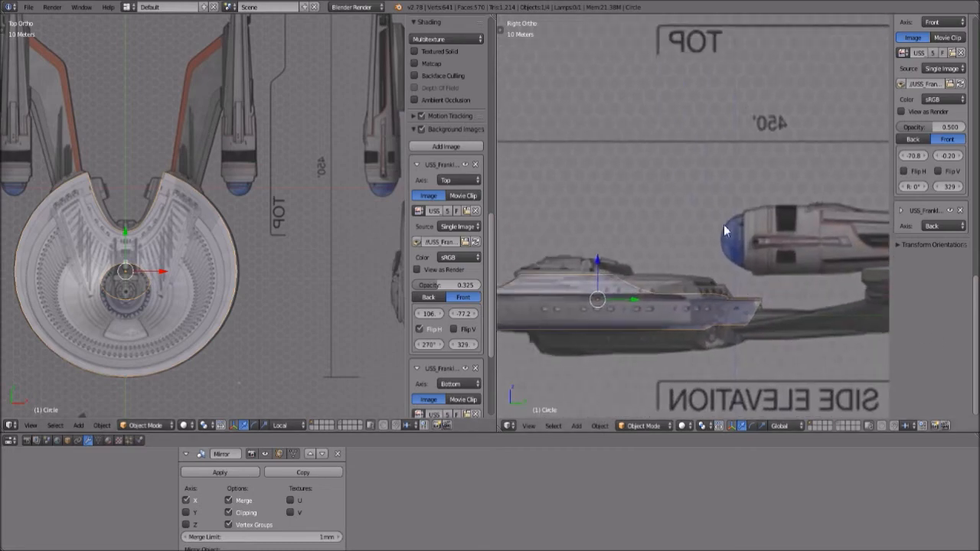
- Place the 3D cursor at nacelle height on the centreline between the nacelles and add a UV sphere there
left_click(738, 234)
middle_click_drag(143, 177, 200, 231, "shift")
left_click(183, 156)
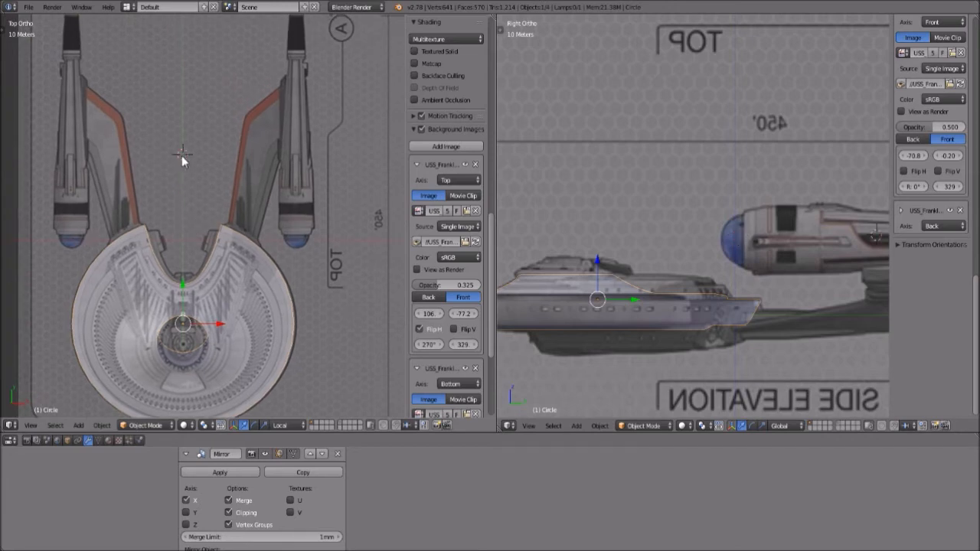
key("shift+a")
mouse_move(183, 158)
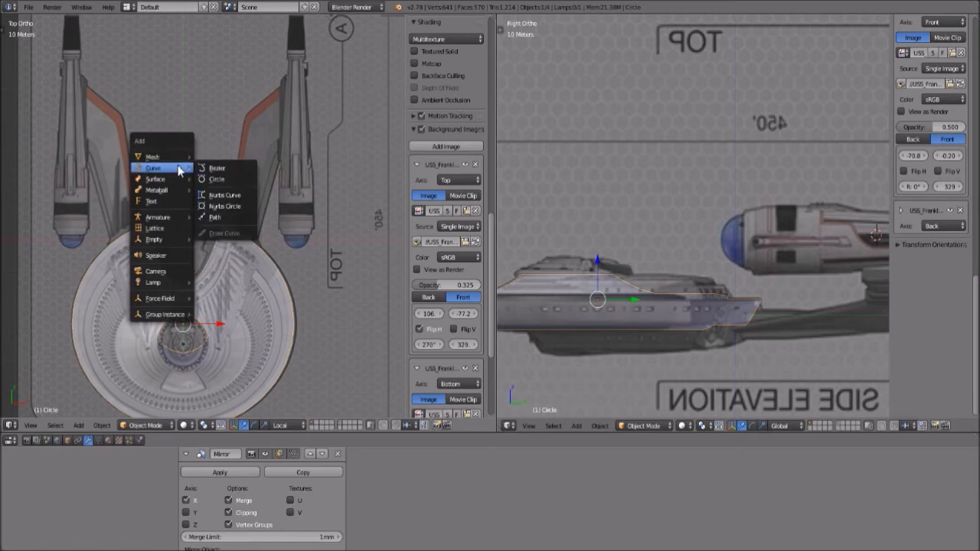
left_click(226, 190)
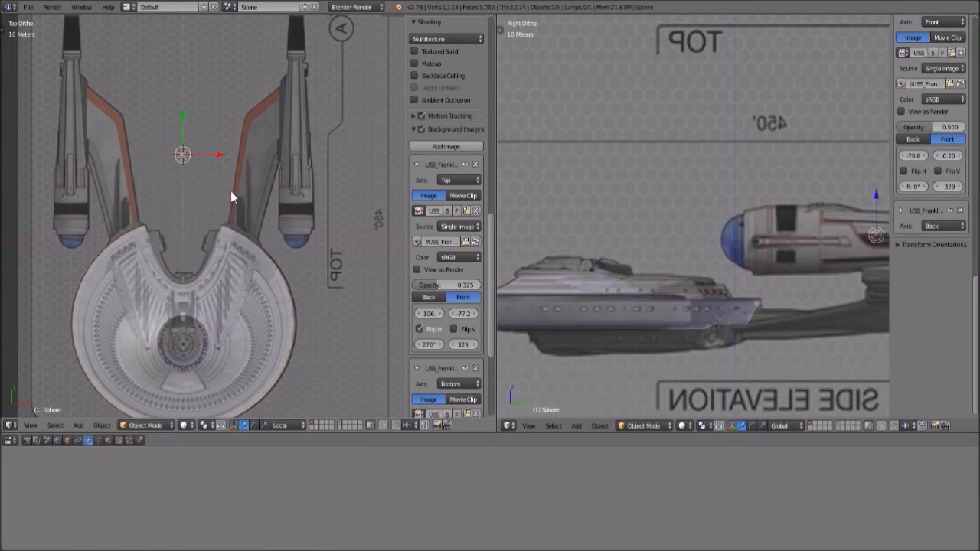
- Rotate the new sphere 90° in the side view so its poles lie along the ship's length
scroll(229, 184, "up", 6)
middle_click_drag(206, 167, 271, 344, "shift")
scroll(271, 337, "up", 5)
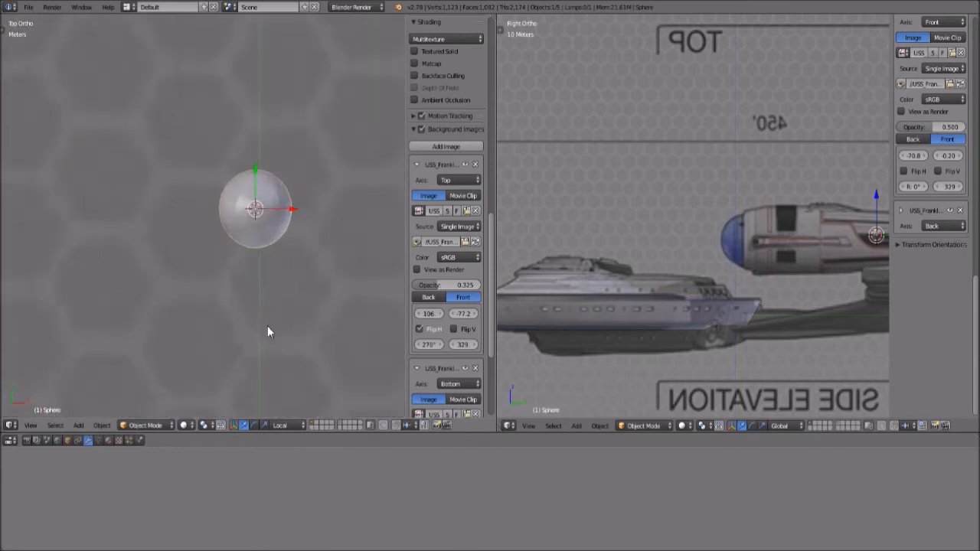
scroll(279, 212, "up", 3)
middle_click_drag(318, 192, 242, 208, "shift")
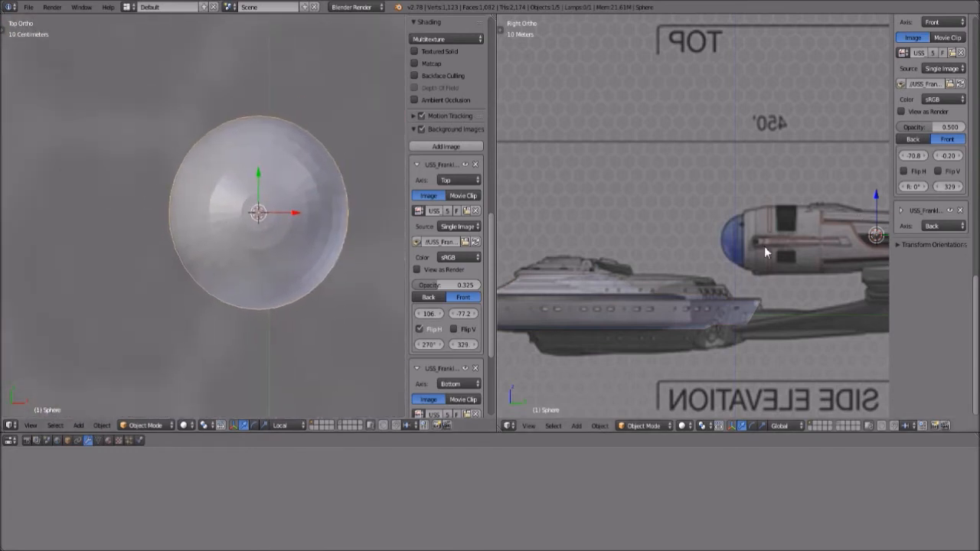
scroll(666, 275, "up", 7)
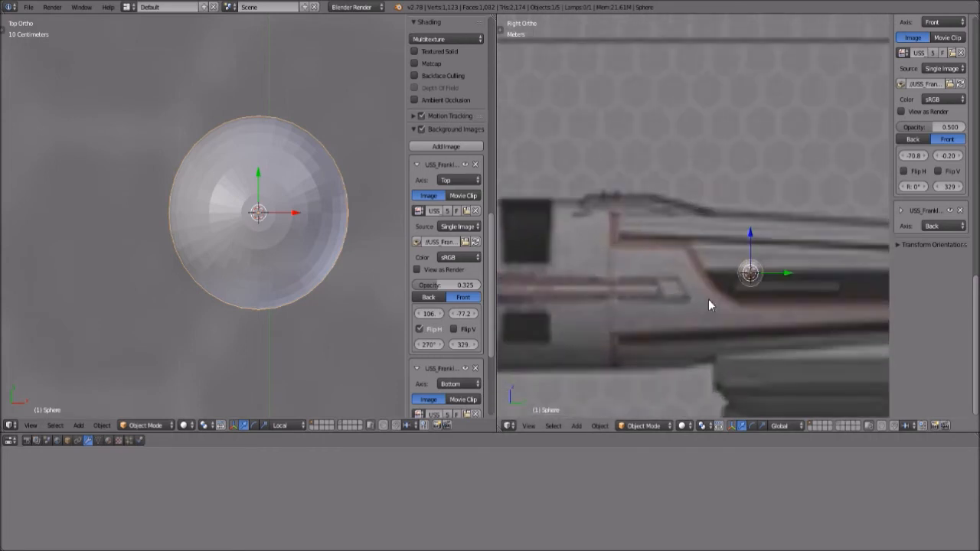
type("r90")
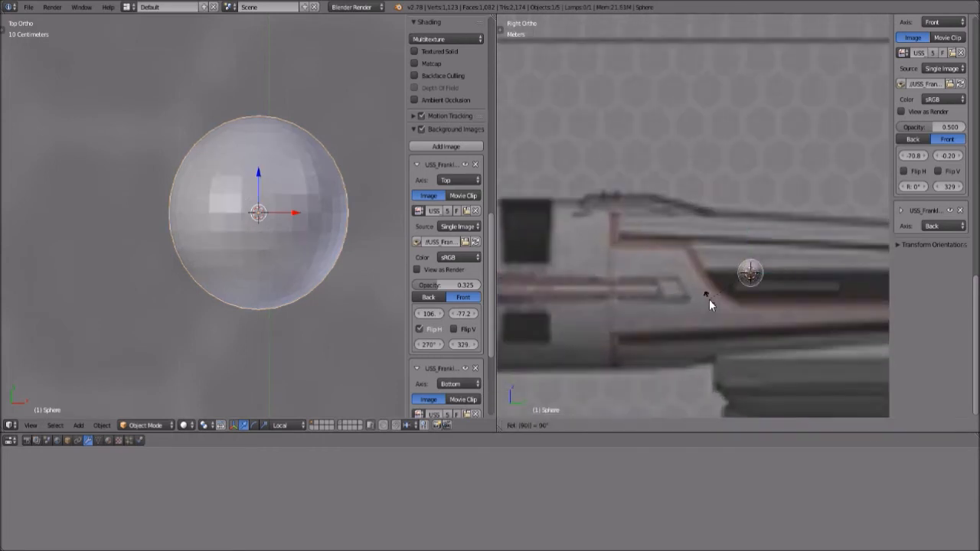
key("Return")
scroll(735, 310, "up", 3)
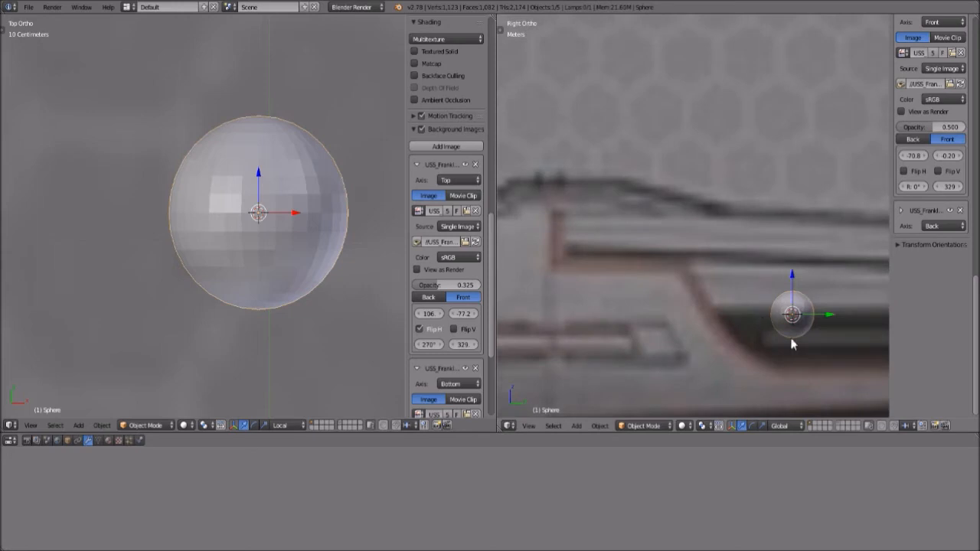
- Set the sphere's X location to 0 m so its origin sits on the ship's centreline
scroll(737, 294, "down", 6)
scroll(218, 282, "down", 3)
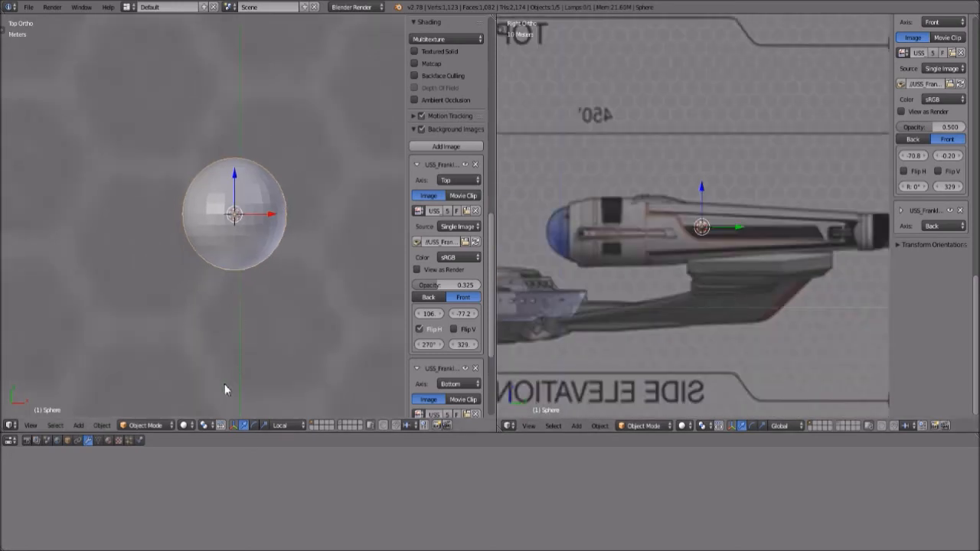
left_click(68, 440)
left_click(379, 477)
type("0")
key("Return")
scroll(289, 173, "down", 2)
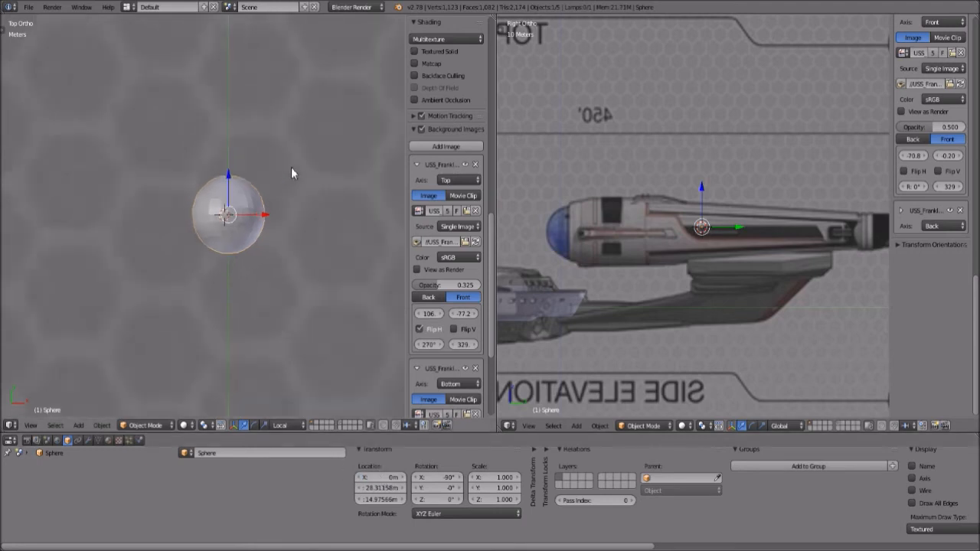
- Enter Edit Mode on the sphere and move its mesh onto the blue dome of the positive-X nacelle
scroll(213, 318, "down", 6)
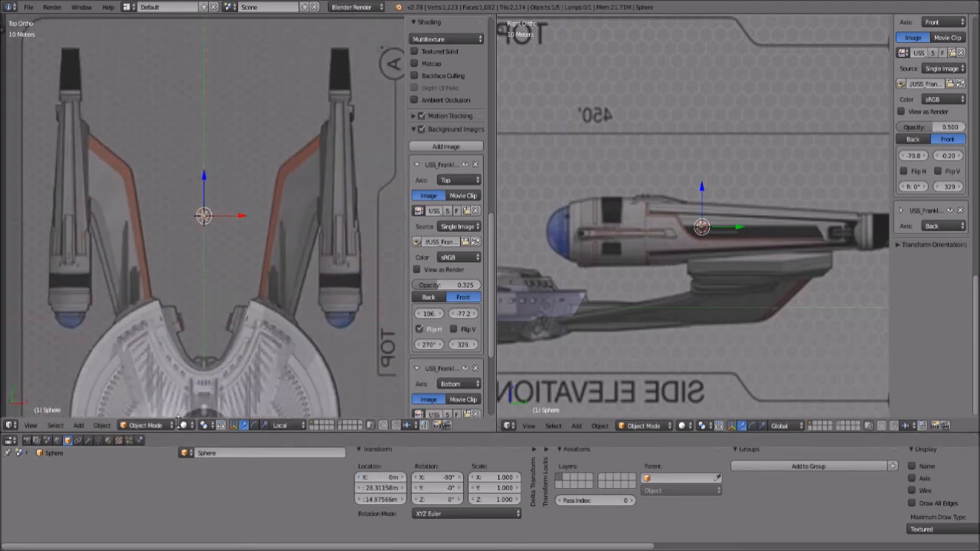
left_click(167, 427)
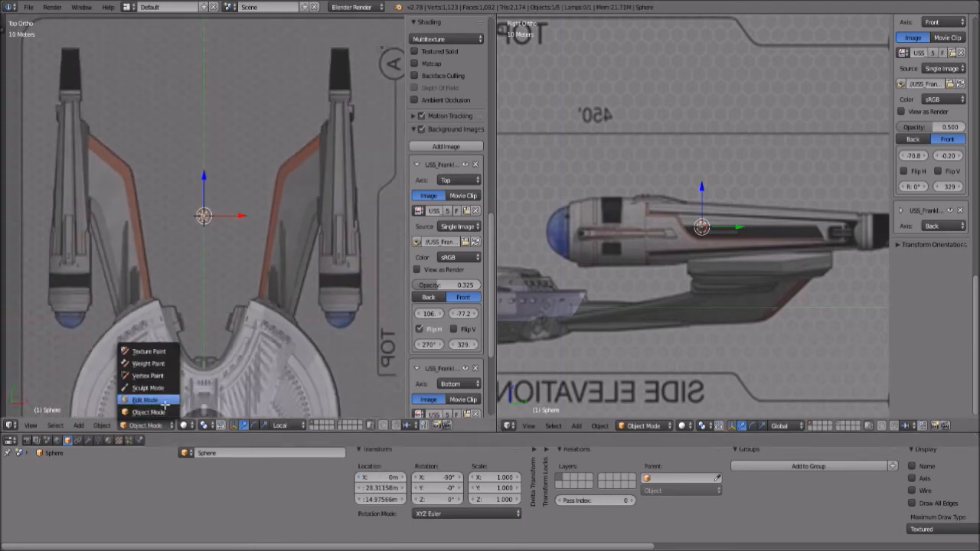
left_click(146, 400)
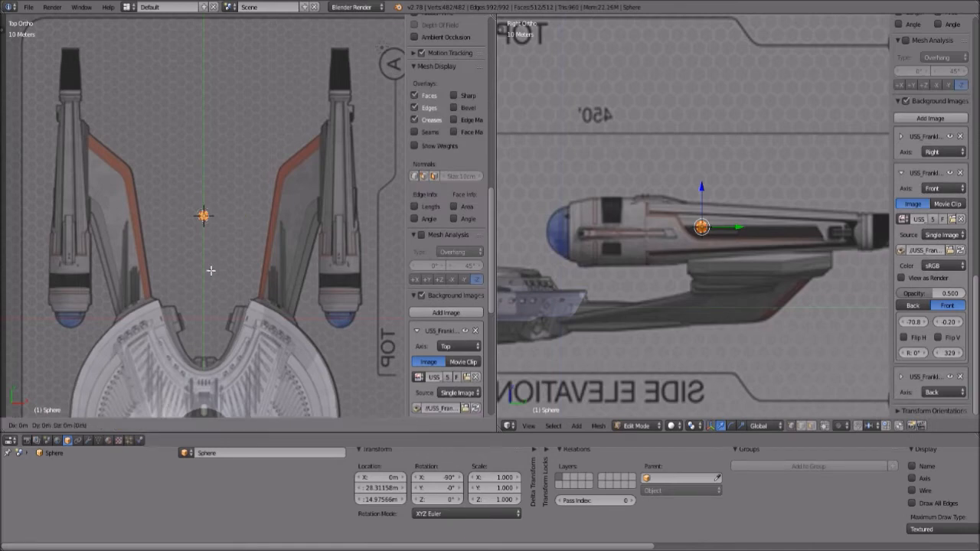
key("g")
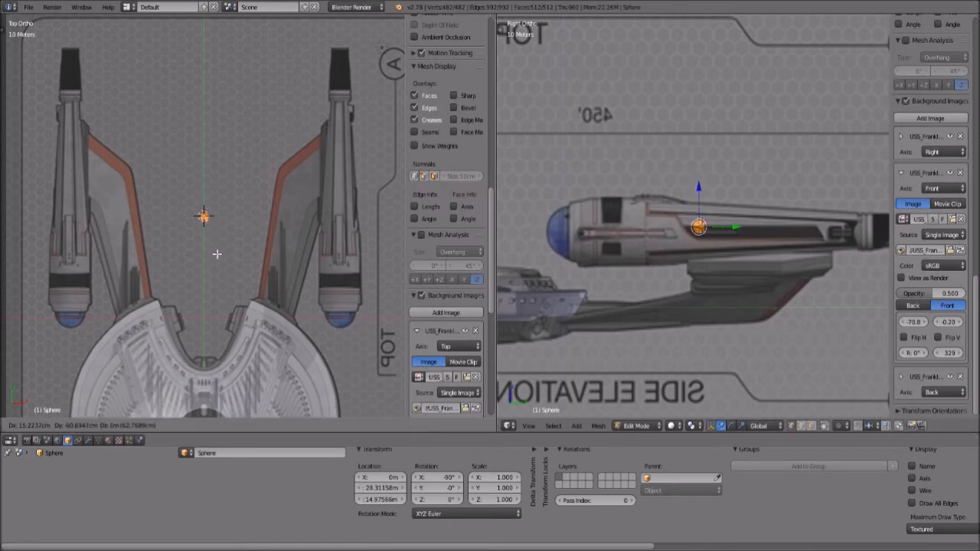
left_click(345, 353)
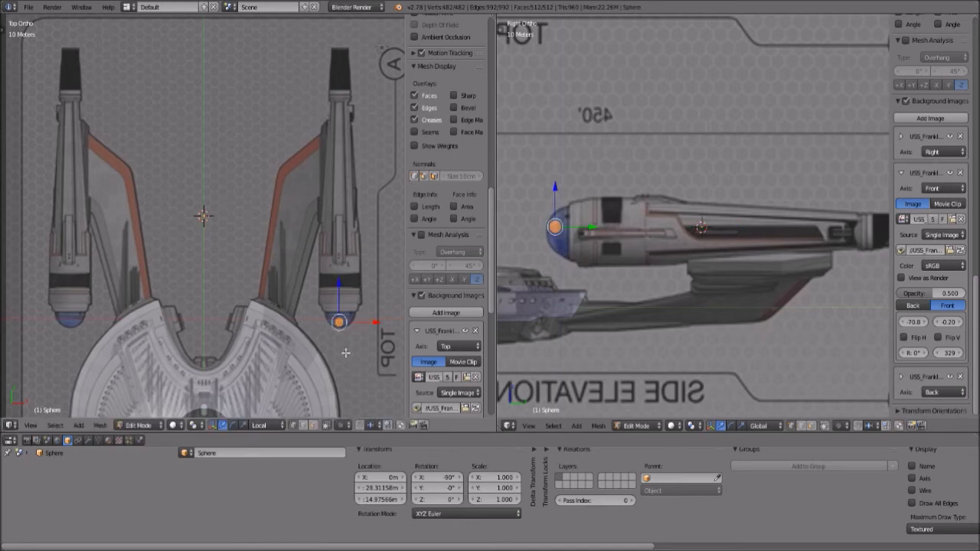
- Move the sphere mesh back in the top view to the rear edge of the blue dome, centred on its width
scroll(345, 353, "up", 5)
middle_click_drag(249, 245, 223, 212, "shift")
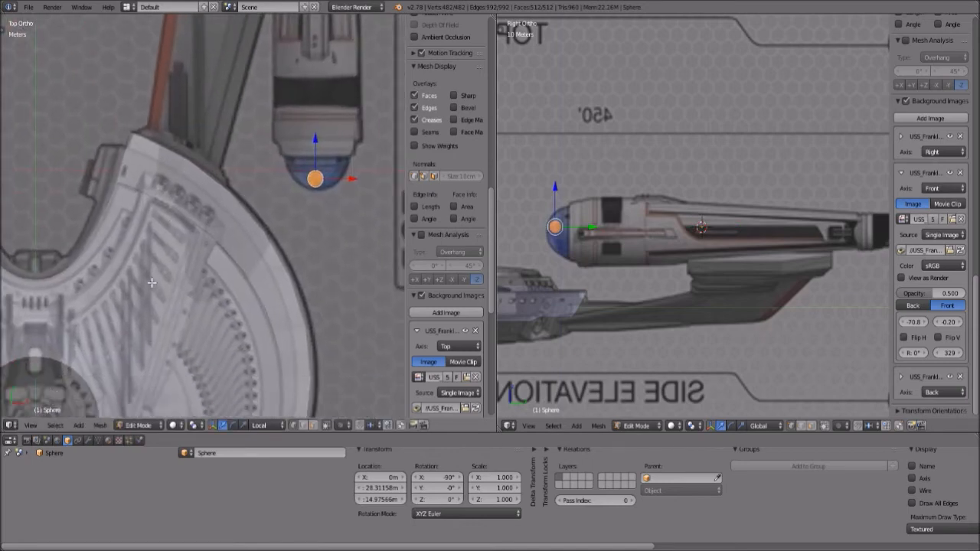
middle_click_drag(287, 214, 186, 263, "shift")
scroll(183, 264, "up", 4)
scroll(173, 244, "up", 3)
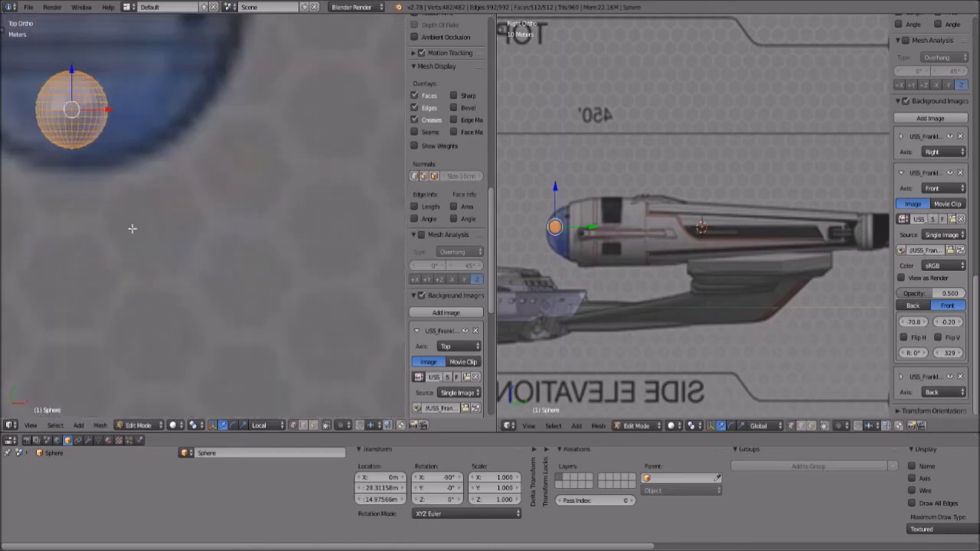
middle_click_drag(127, 222, 186, 287, "shift")
key("g")
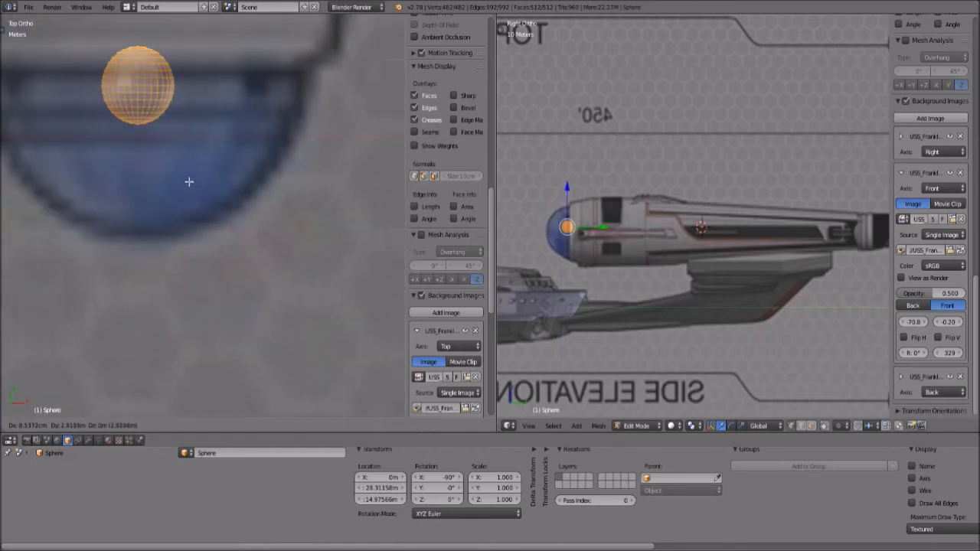
left_click(189, 180)
- Lower the sphere mesh in the side view to the vertical middle of the nacelle's blue dome
scroll(722, 252, "up", 6)
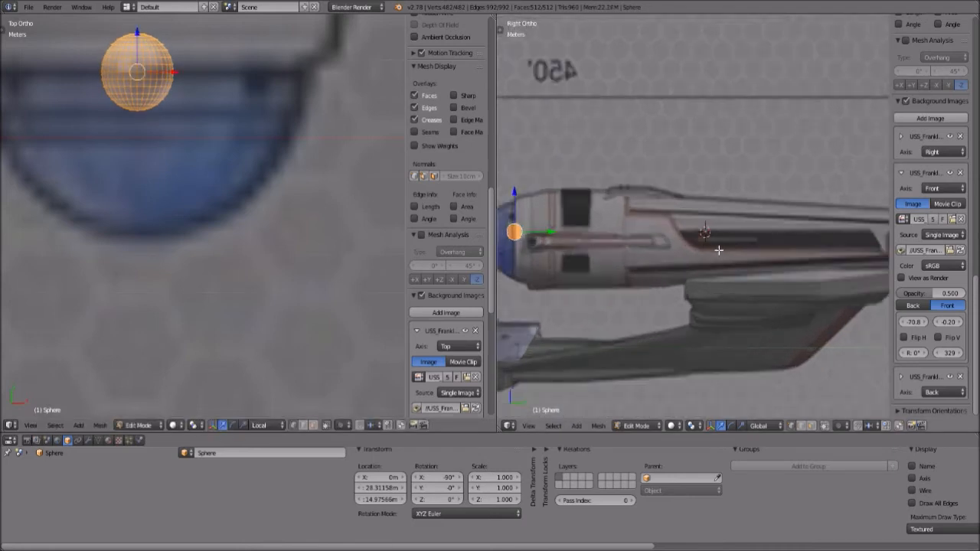
middle_click_drag(625, 226, 680, 263, "shift")
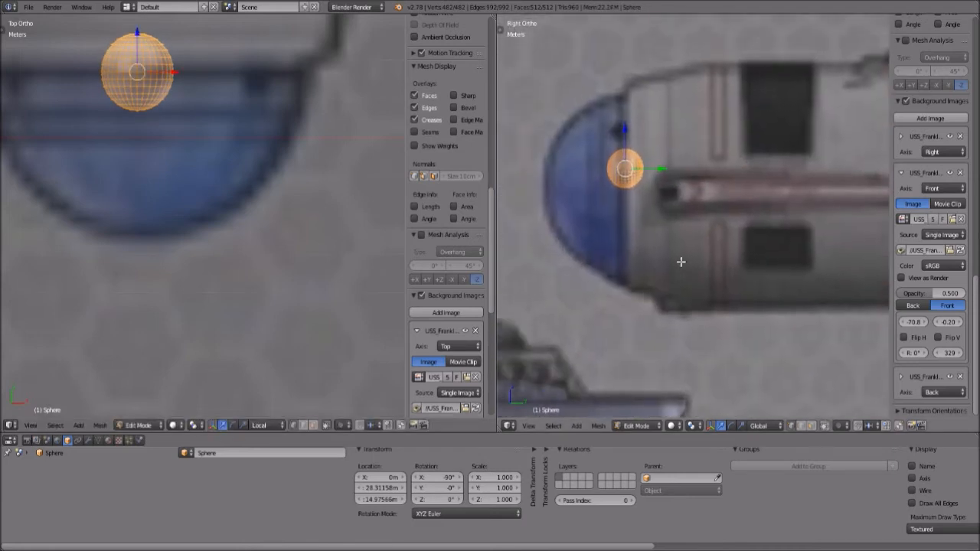
key("g")
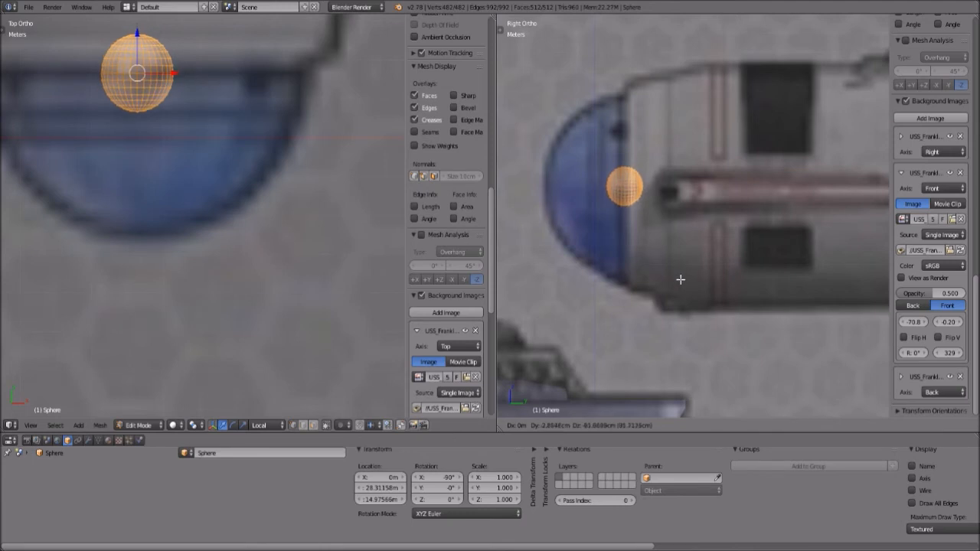
left_click(680, 279)
- Scale up the sphere mesh uniformly to match the outline of the nacelle's blue dome in the side view
key("s")
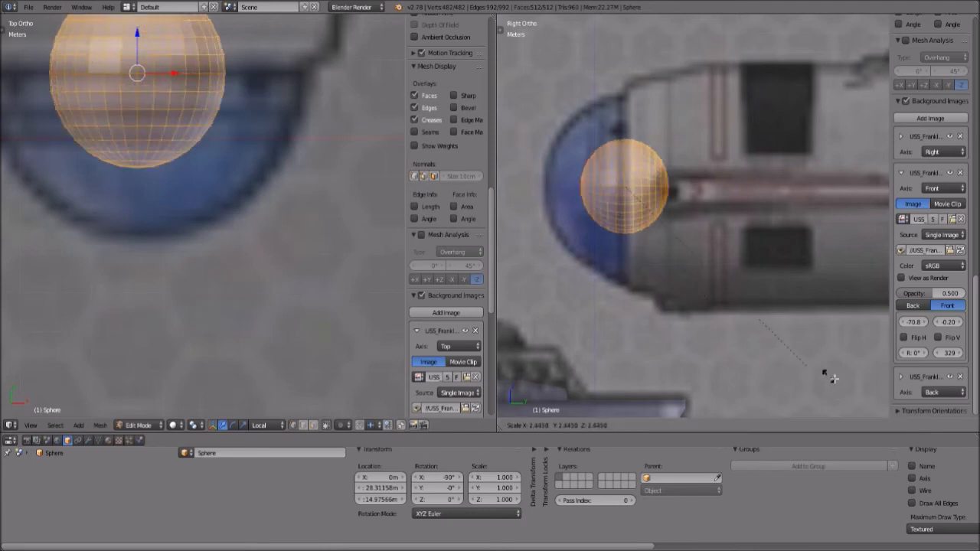
left_click(838, 385)
key("s")
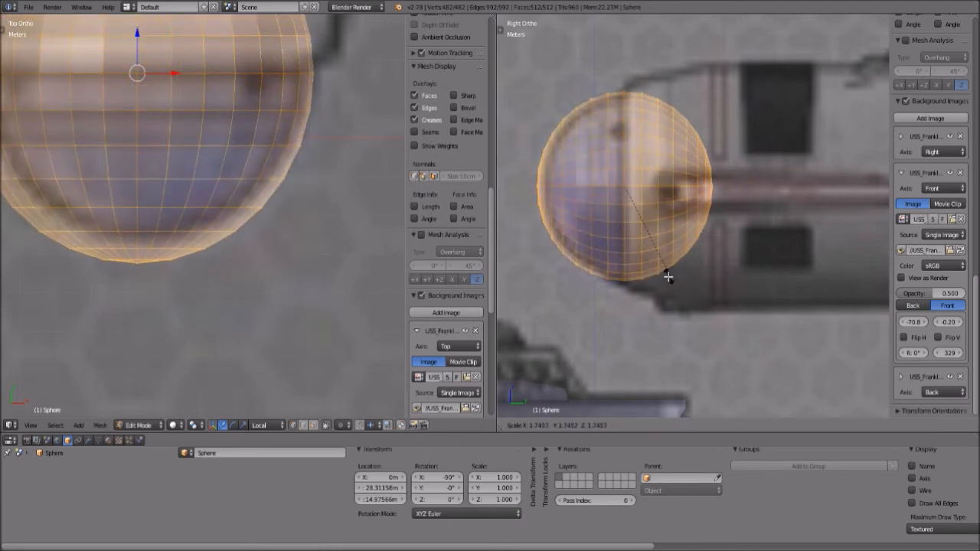
left_click(659, 273)
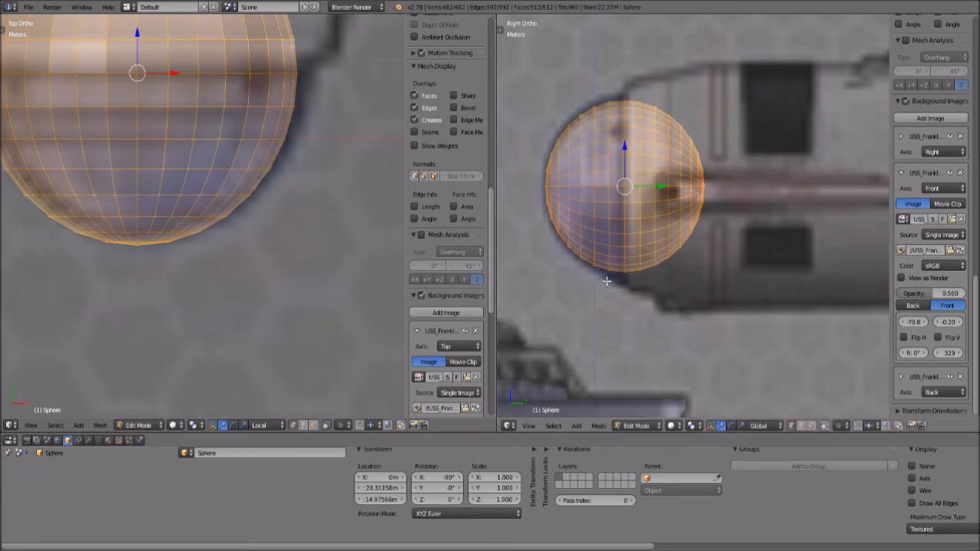
scroll(611, 277, "down", 1)
key("s")
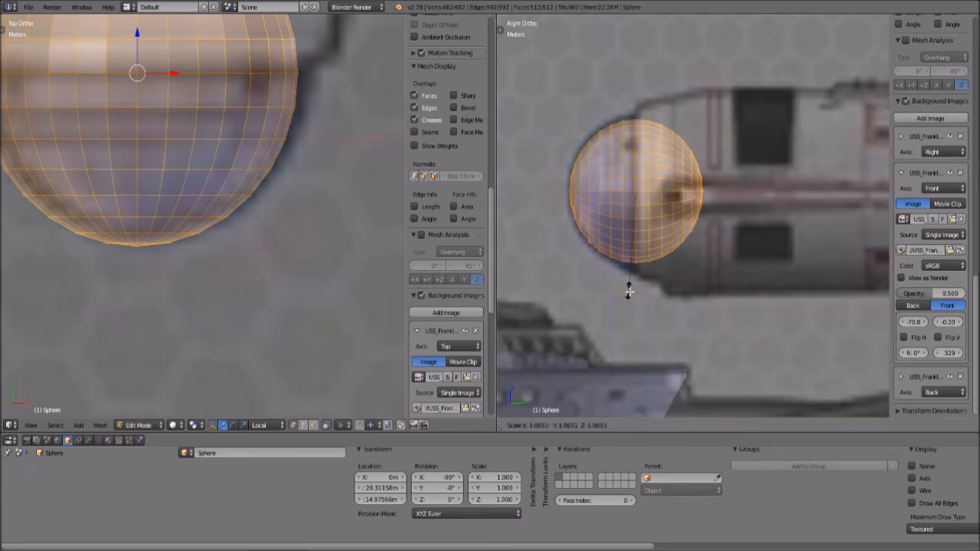
- Scale the sphere up to fit the round nacelle cap in the reference images
left_click(628, 290)
key("a")
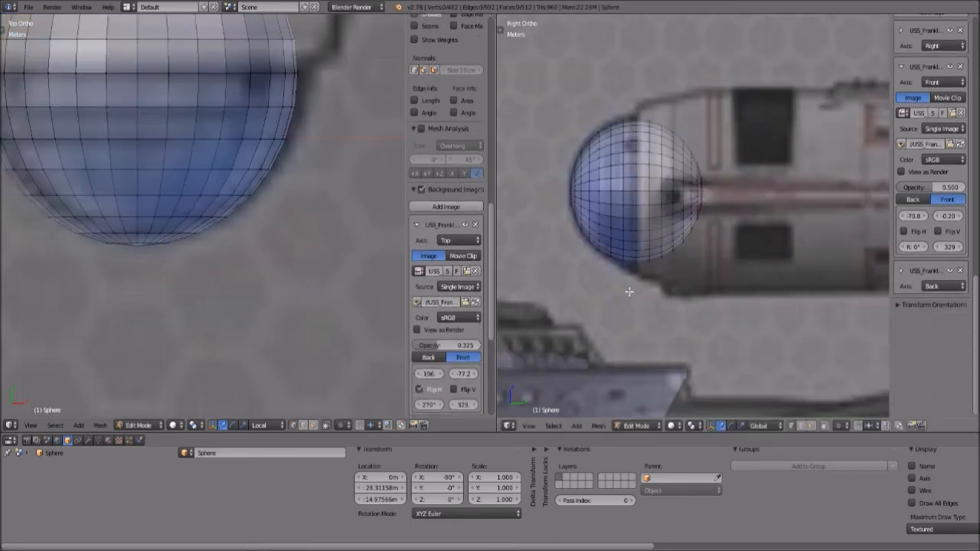
scroll(162, 163, "down", 2)
middle_click_drag(175, 195, 190, 214, "shift")
key("a")
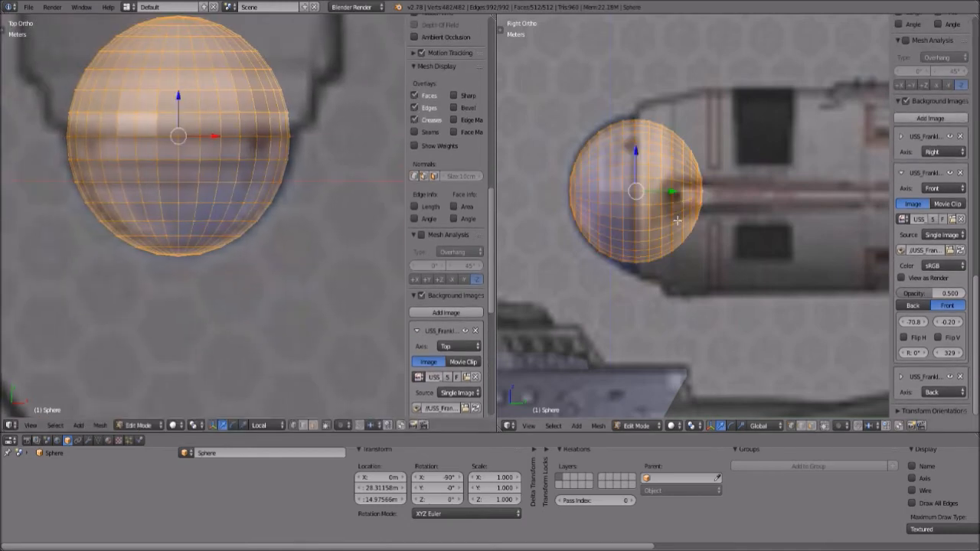
scroll(594, 224, "up", 3)
middle_click_drag(689, 230, 713, 246, "shift")
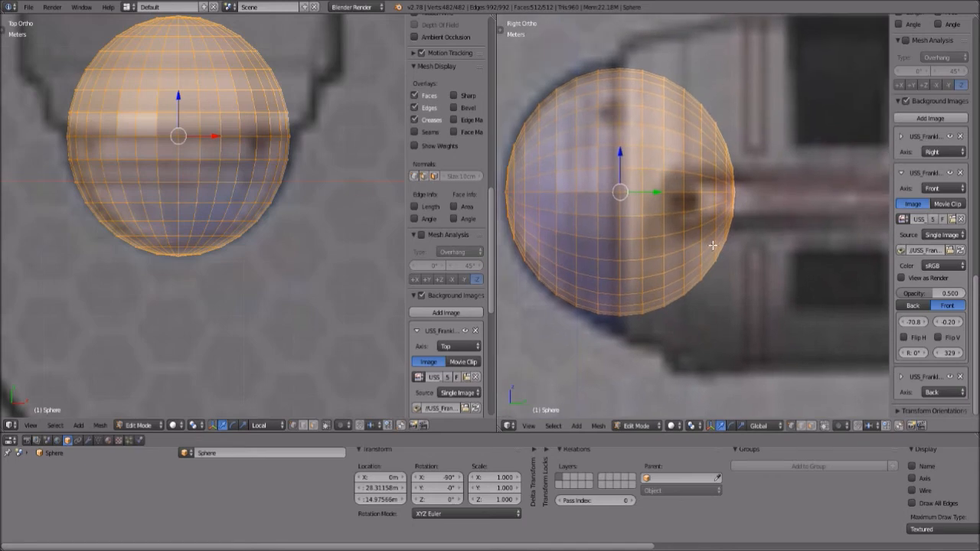
key("a")
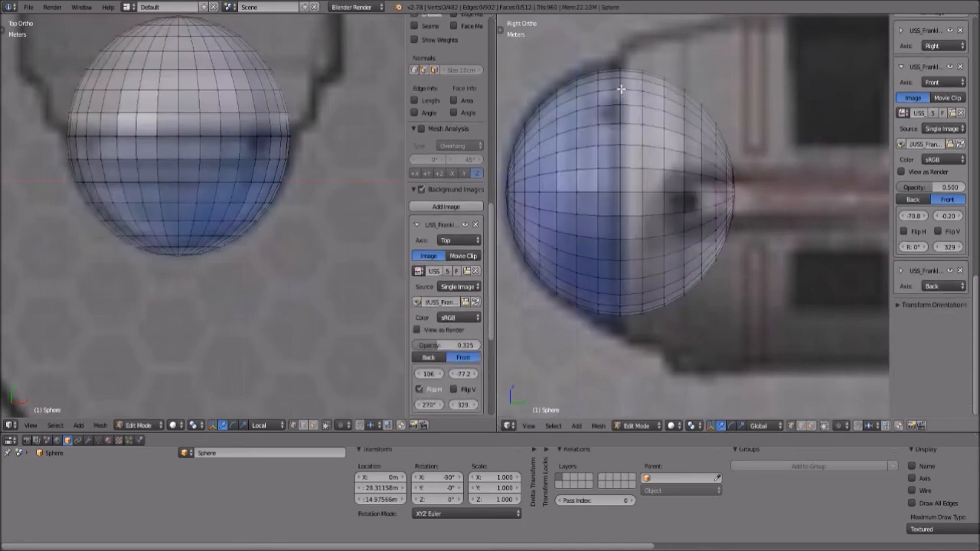
key("b")
left_click_drag(613, 58, 845, 376)
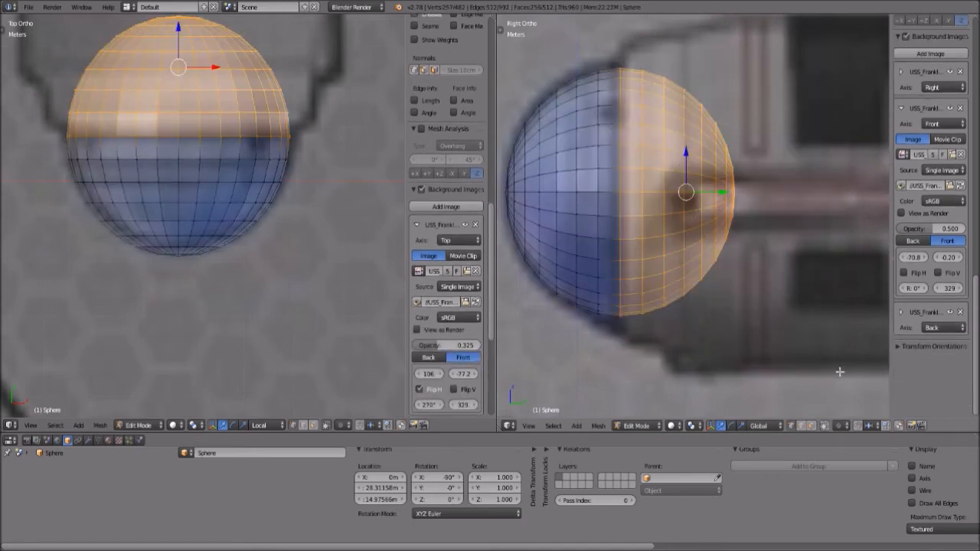
scroll(722, 353, "down", 4)
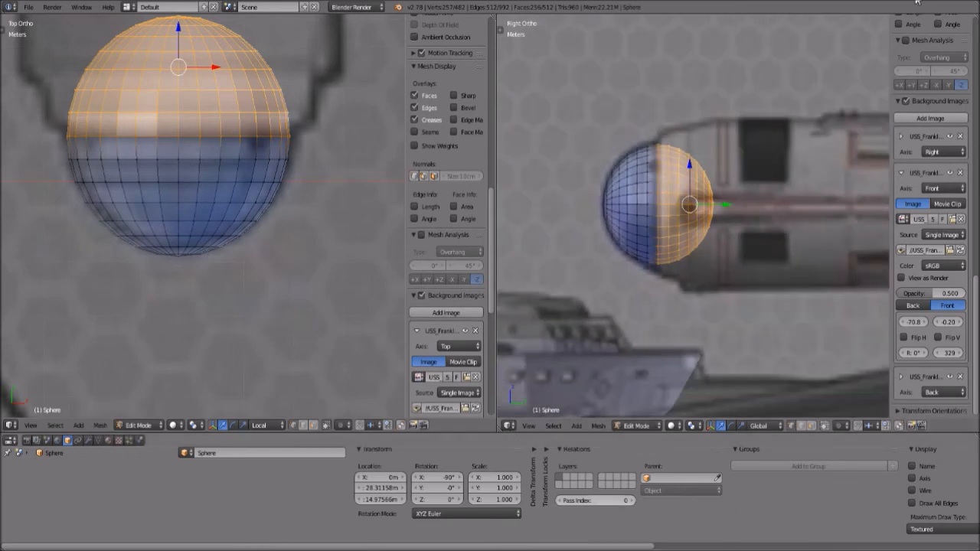
scroll(644, 105, "up", 2)
key("a")
- Delete the sphere's vertices behind its middle ring in the side view, keeping the front dome
key("b")
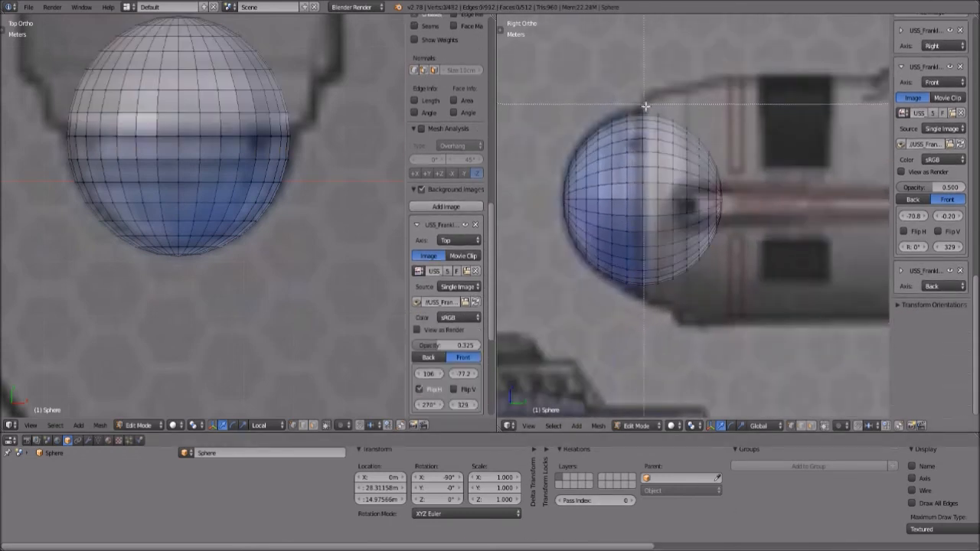
left_click_drag(645, 105, 761, 365)
key("x")
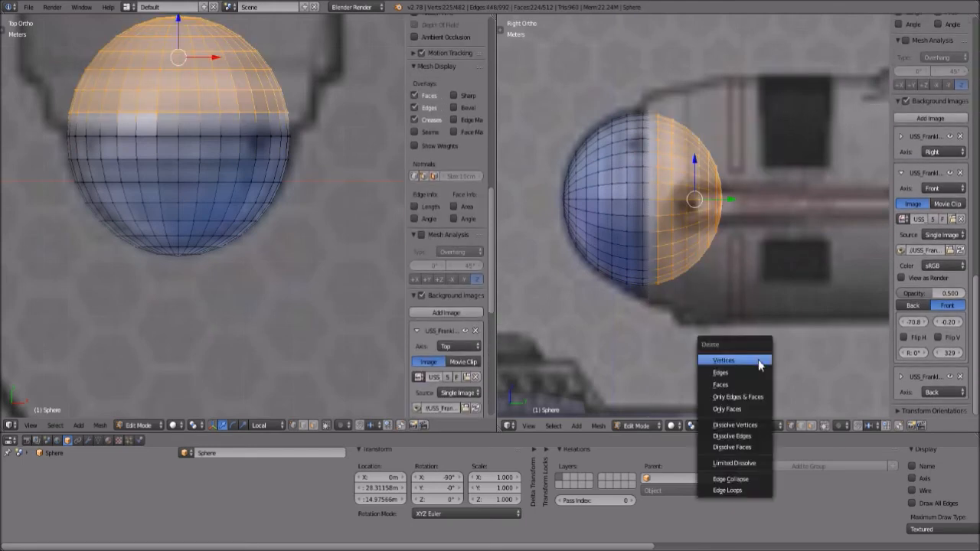
left_click(758, 359)
- Select the dome's open rim and extrude it a short distance backward along the global Y axis
key("b")
left_click_drag(635, 105, 672, 318)
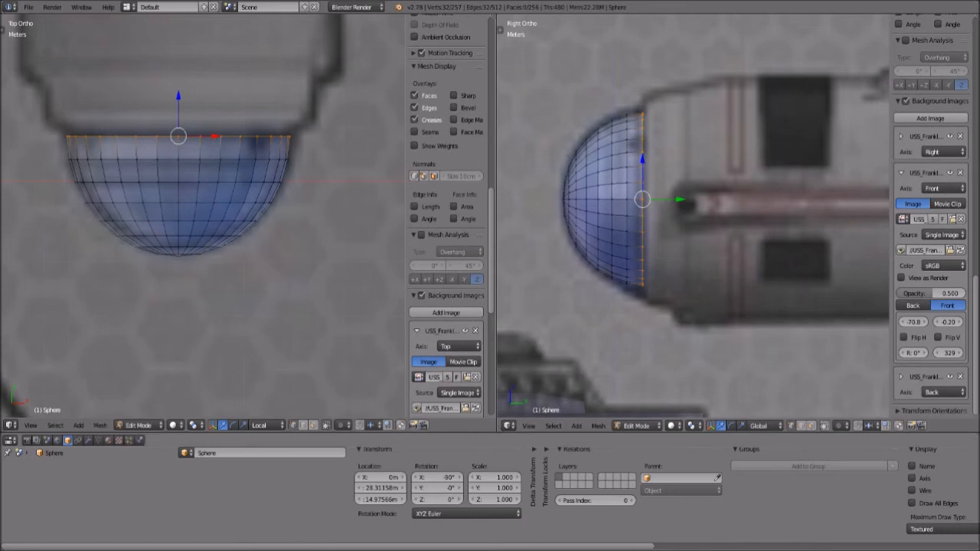
scroll(715, 257, "down", 5)
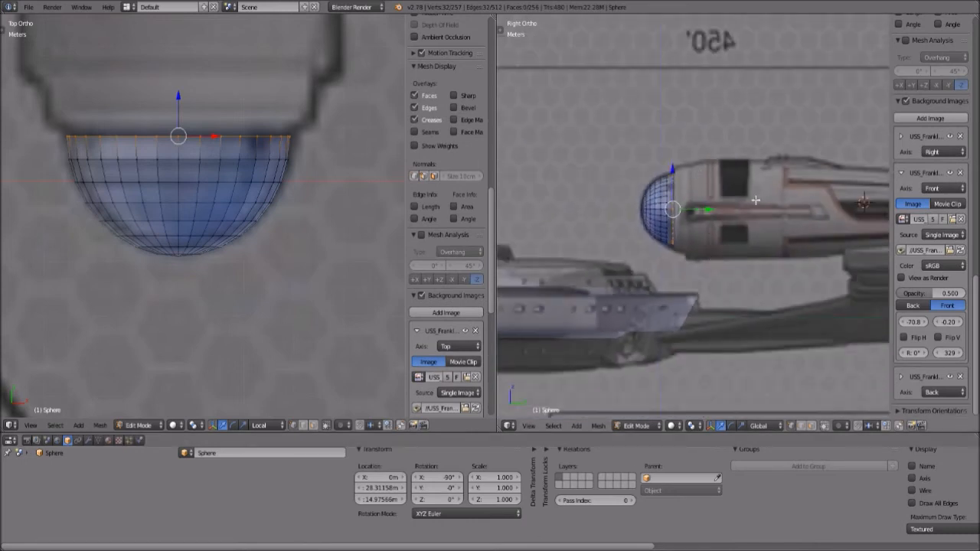
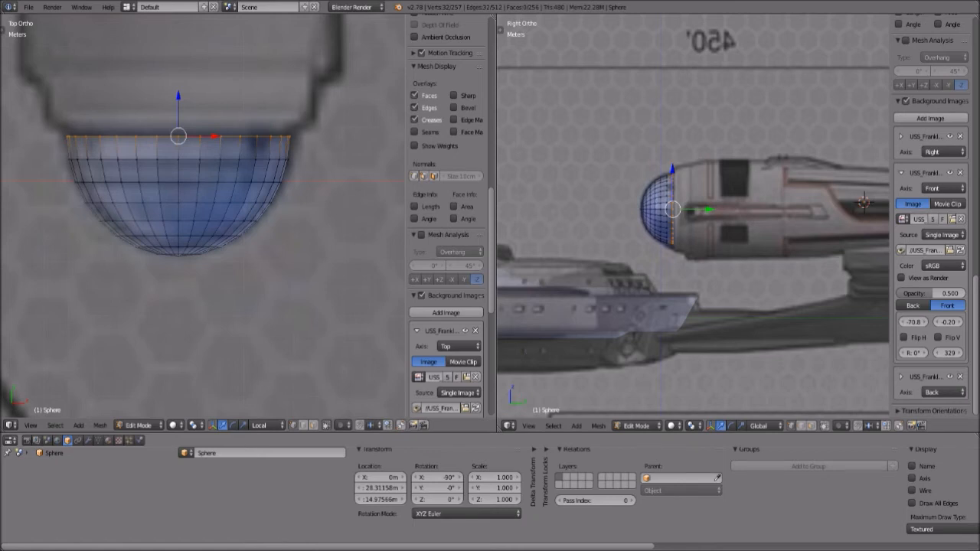
scroll(665, 167, "up", 3)
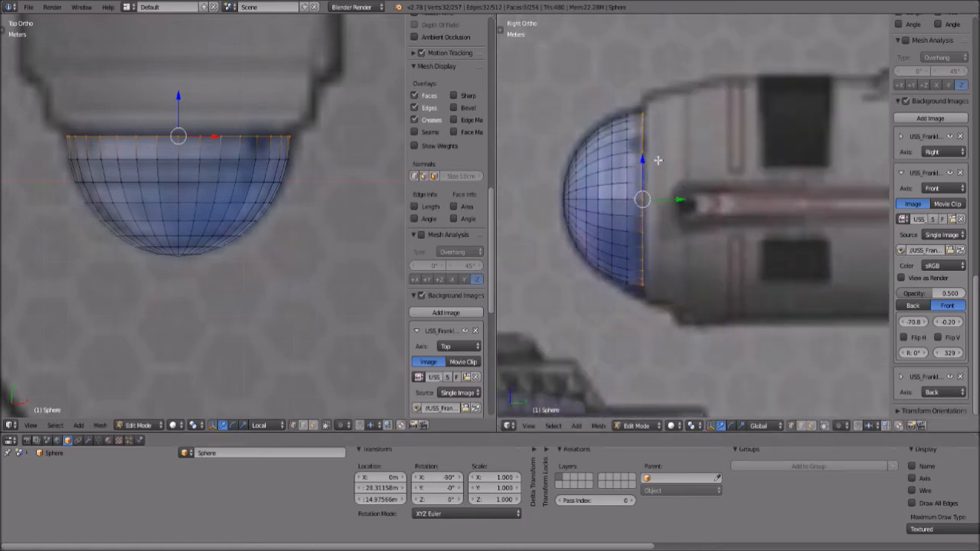
key("g")
key("y")
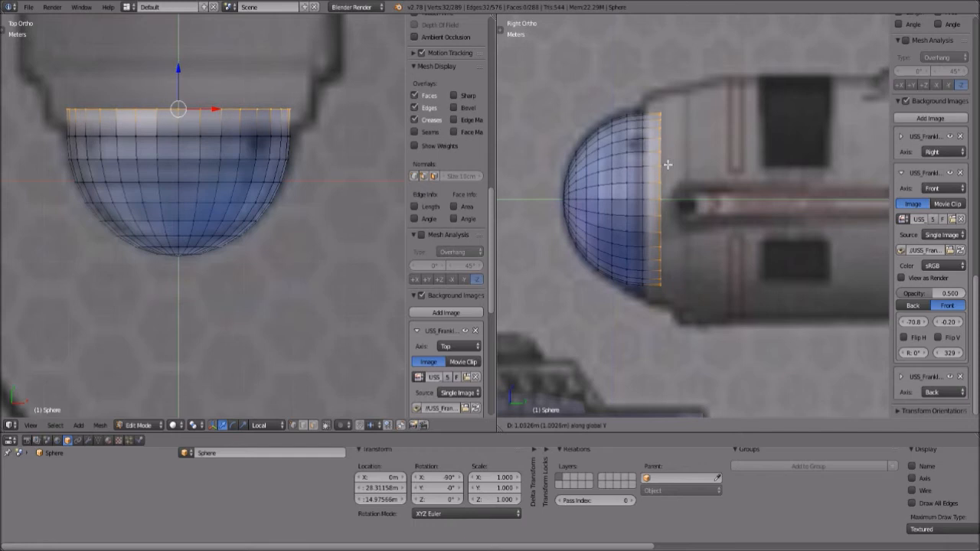
left_click(665, 163)
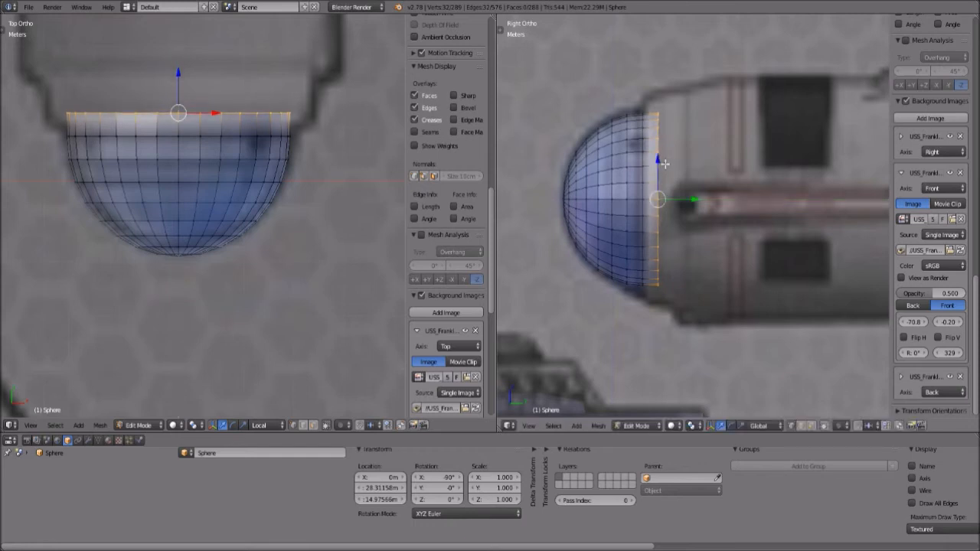
- Extrude the rim slightly outward by scaling, and extrude it back toward the dome along global Y by about 0.72 m
key("e")
key("s")
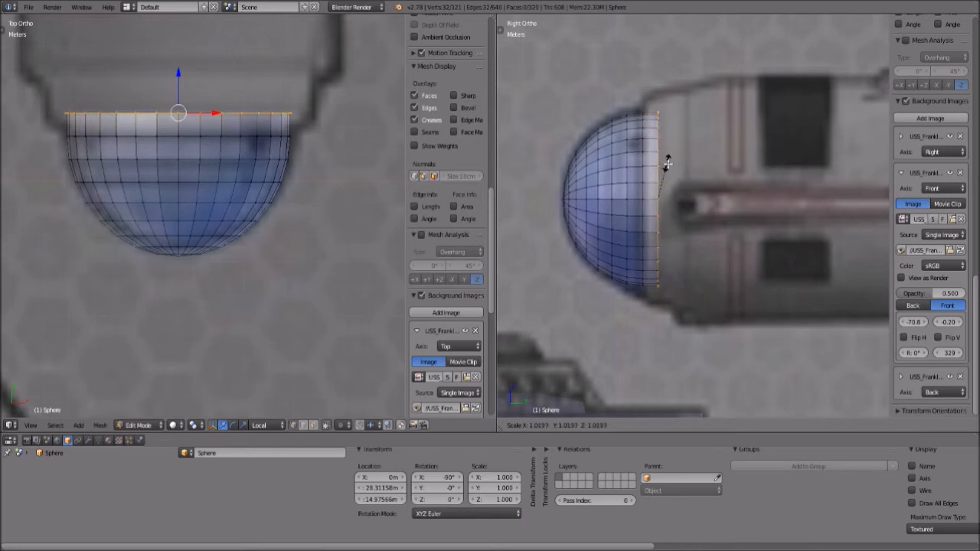
left_click(668, 163)
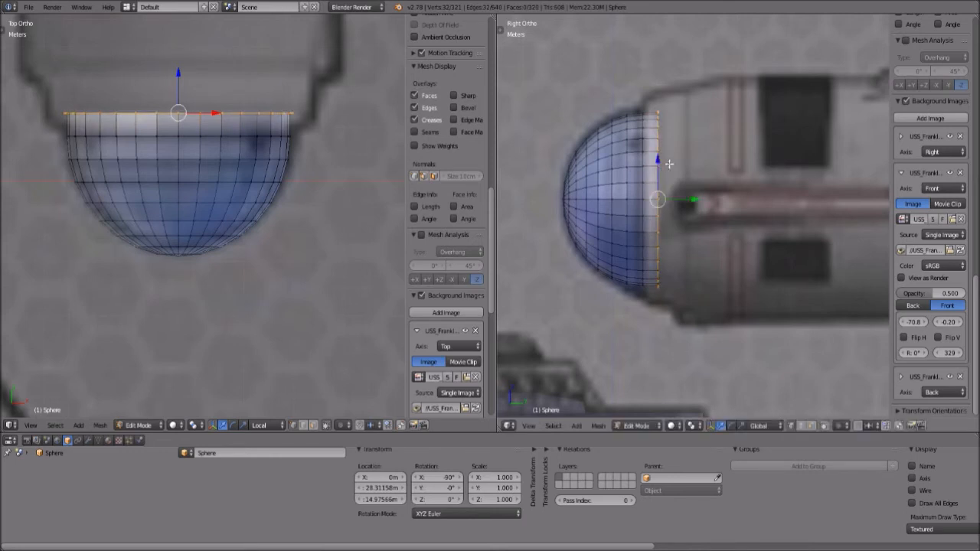
key("e")
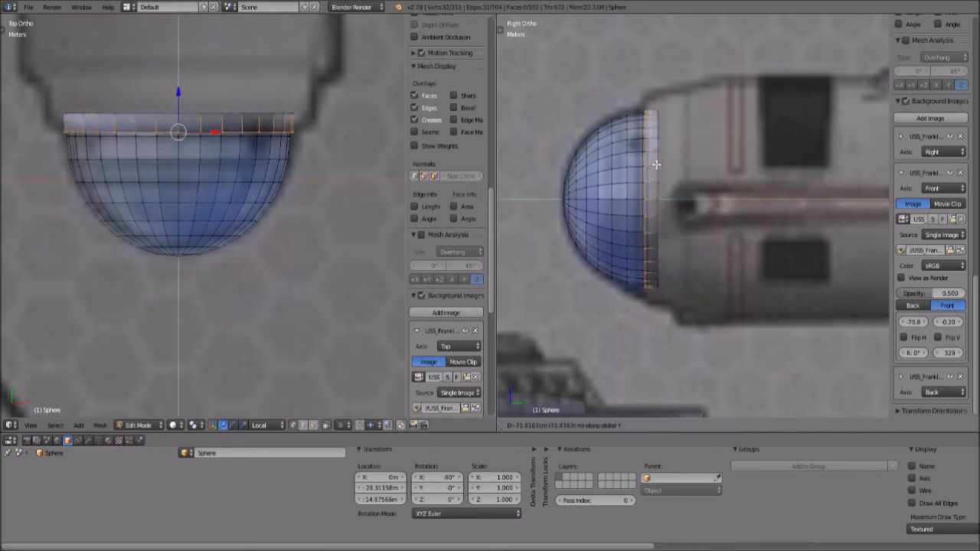
left_click(656, 164)
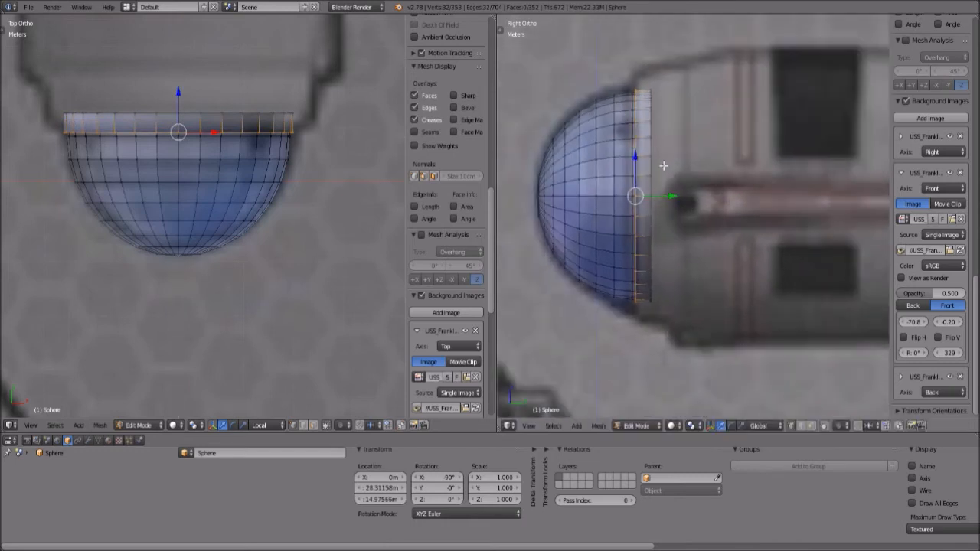
- Extrude the selected ring outward by scaling and adjust its size to the front edge of the nacelle housing
scroll(663, 165, "up", 1)
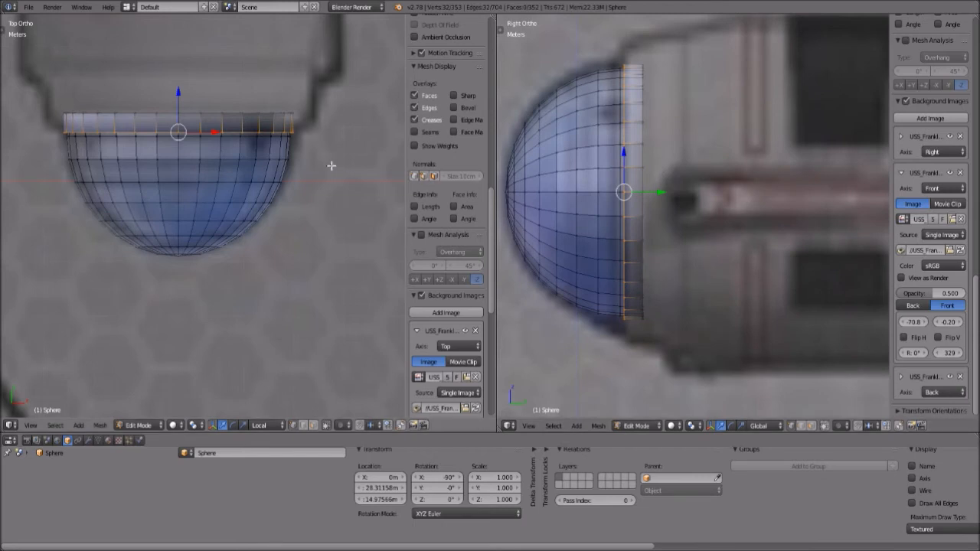
scroll(337, 163, "down", 1)
key("e")
key("s")
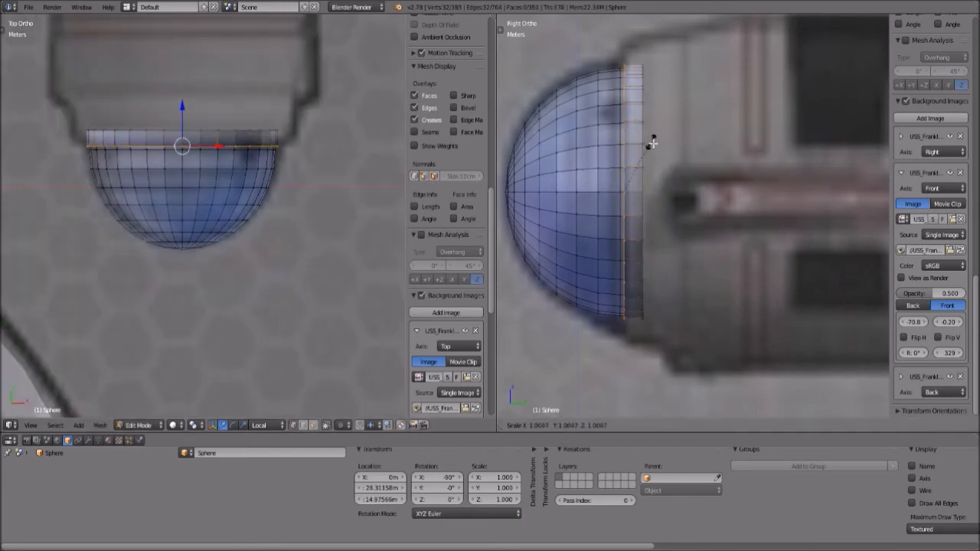
left_click(664, 145)
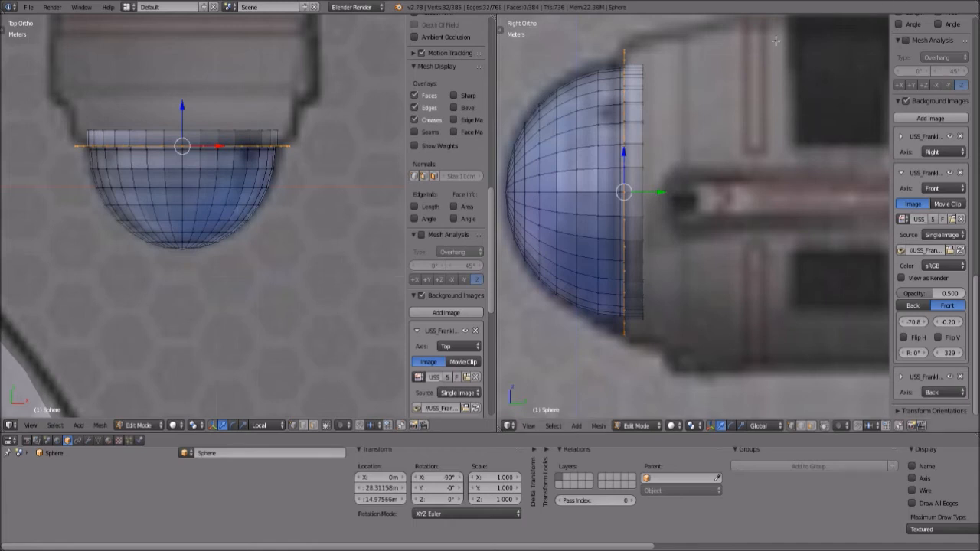
key("s")
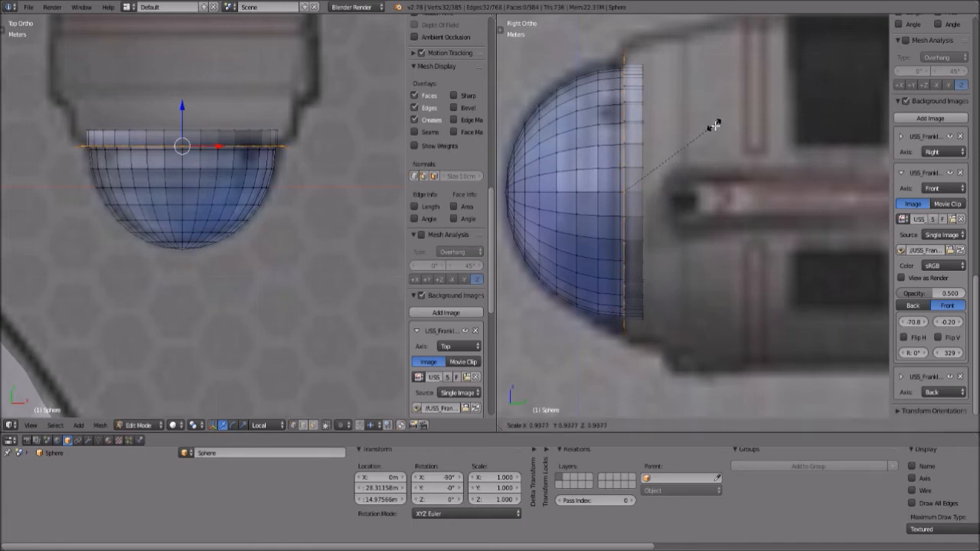
left_click(713, 124)
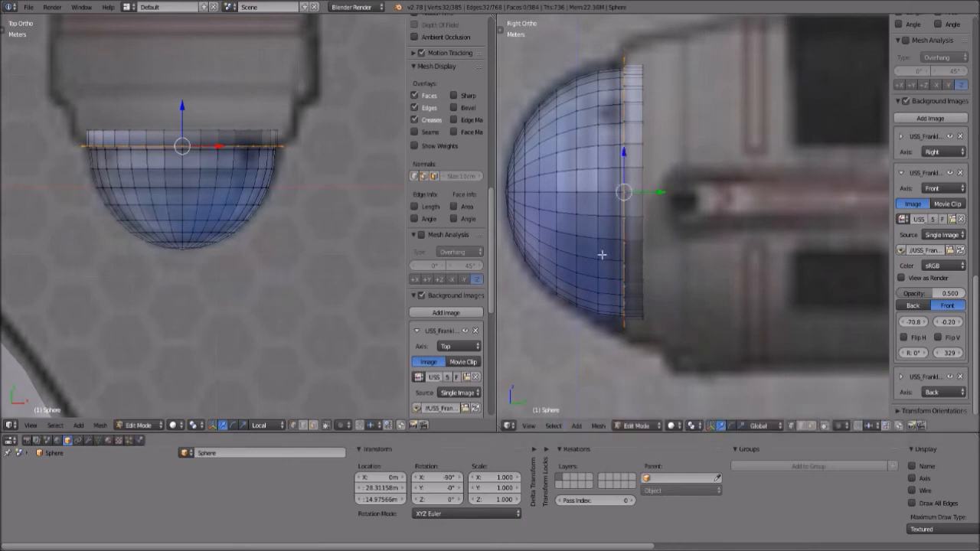
- Extrude the ring backward along global Y by about 6.39 m, to the front edge of the nacelle's dark panels
scroll(618, 243, "down", 3)
scroll(714, 211, "down", 6)
scroll(746, 219, "up", 2)
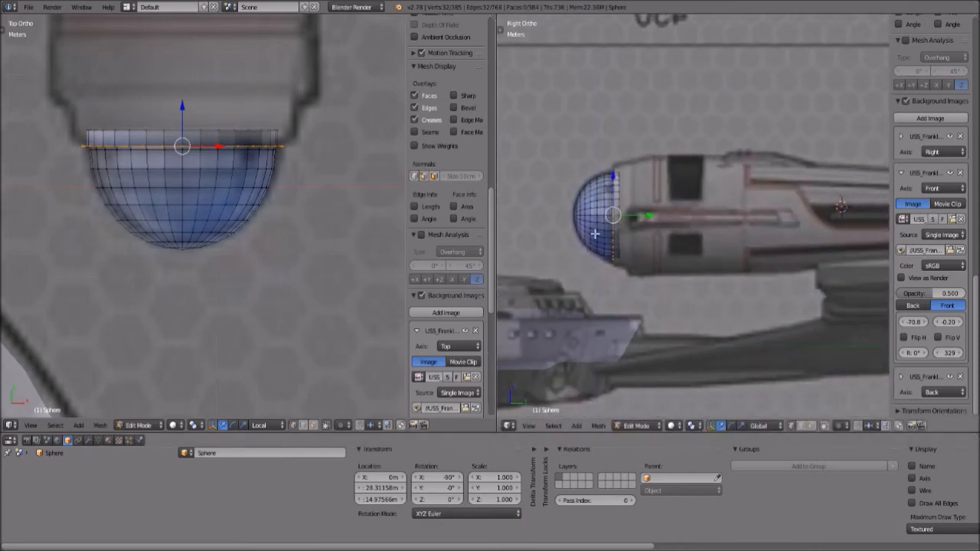
scroll(280, 209, "down", 5)
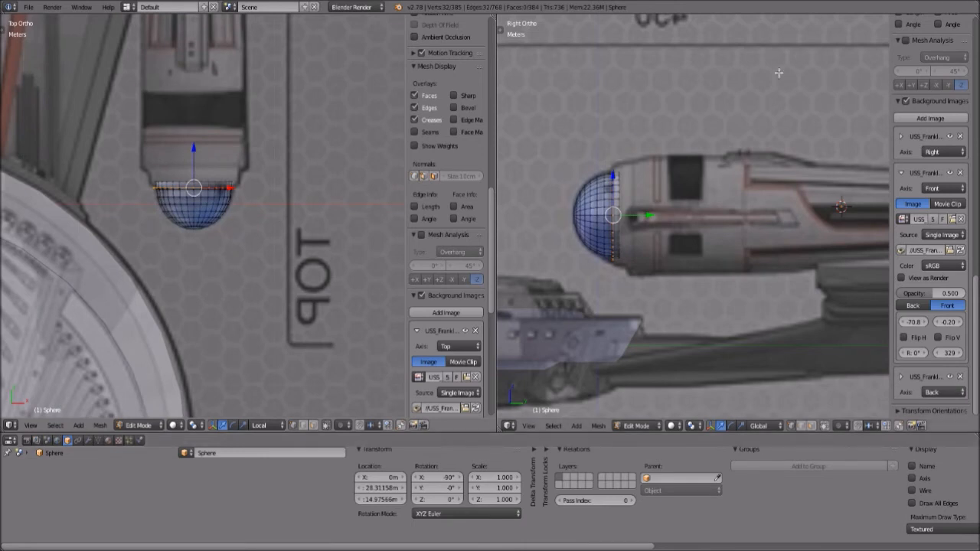
scroll(701, 211, "up", 1)
key("e")
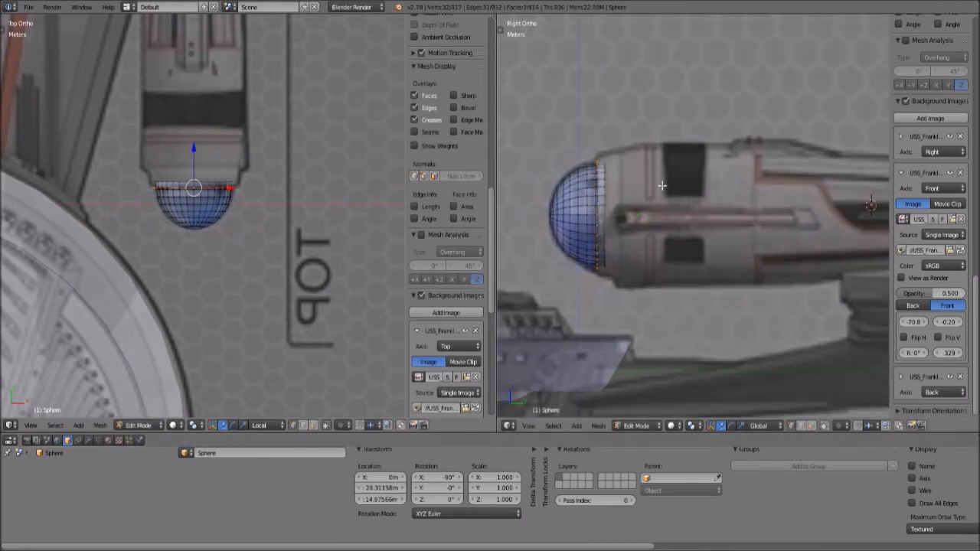
key("y")
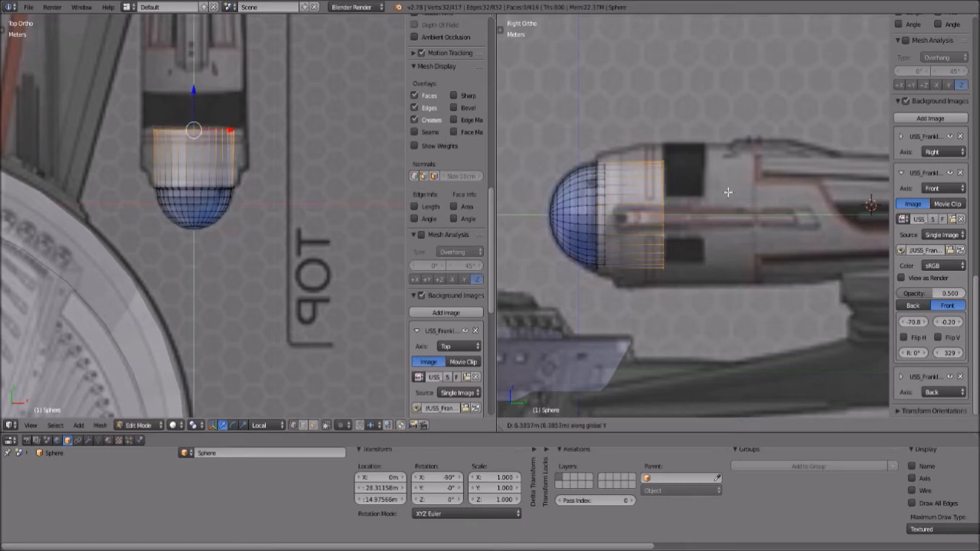
left_click(727, 193)
- Scale the rear ring up to match the nacelle housing's height in the side reference
scroll(652, 214, "up", 2)
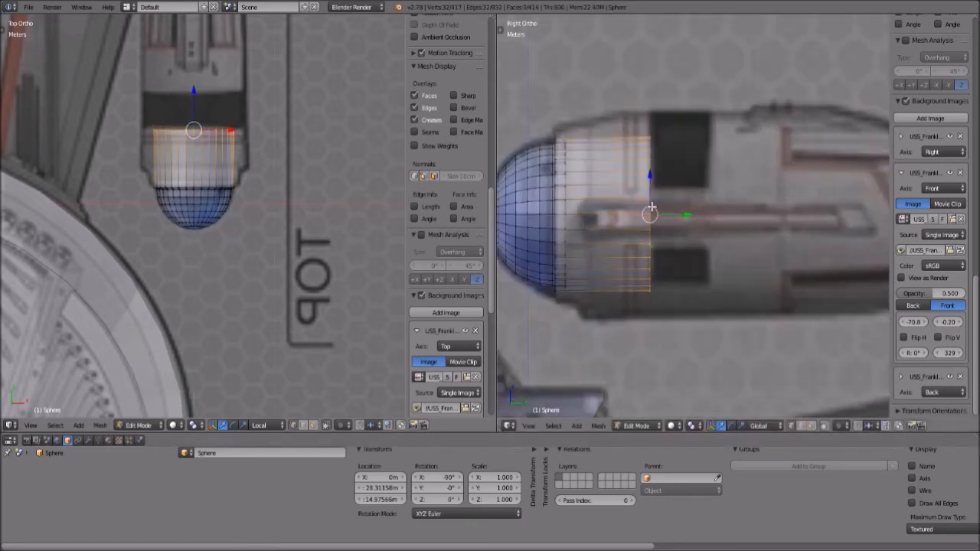
scroll(657, 215, "down", 1)
key("s")
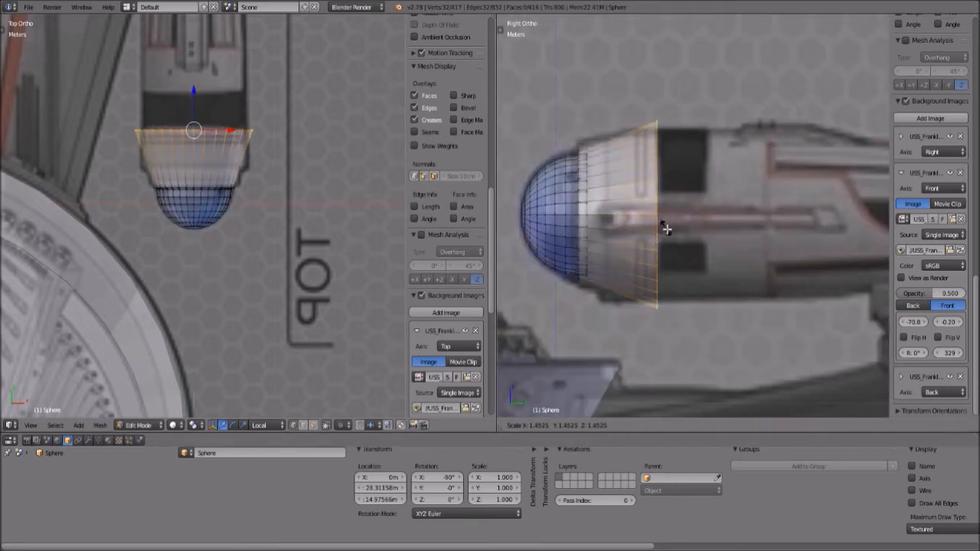
right_click(666, 228)
key("s")
left_click(710, 260)
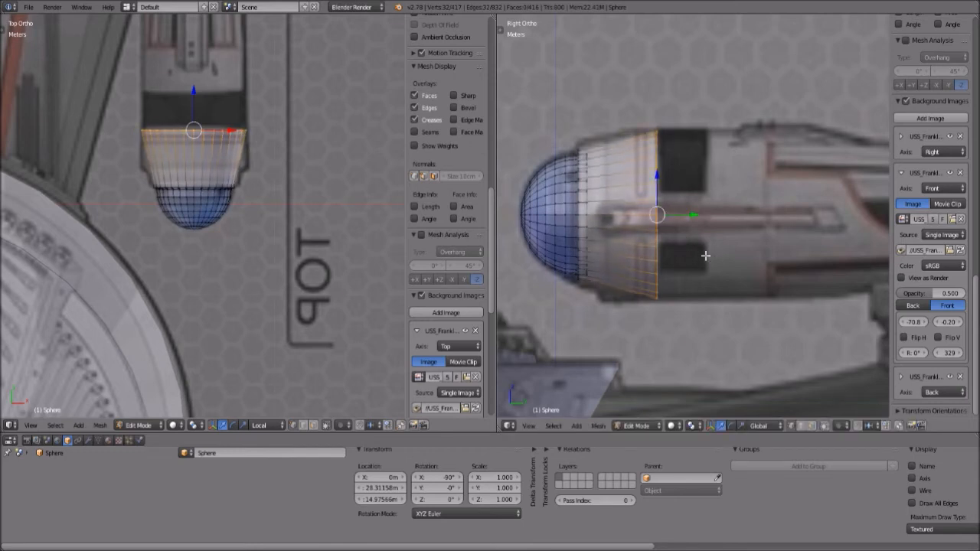
- Add a centred edge loop around the tapered housing section and scale it up to follow the curved reference outline
scroll(626, 208, "up", 1)
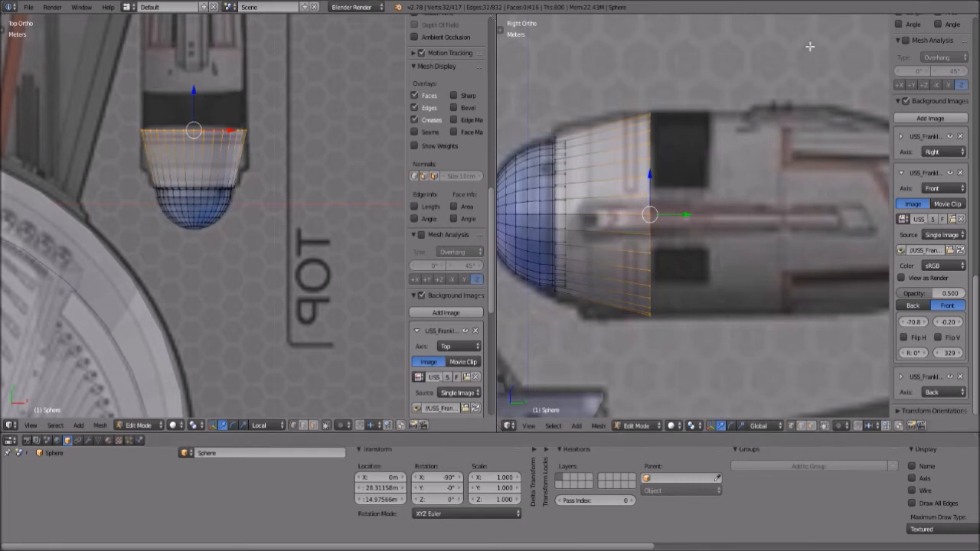
key("ctrl+r")
left_click(618, 177)
right_click(618, 177)
key("s")
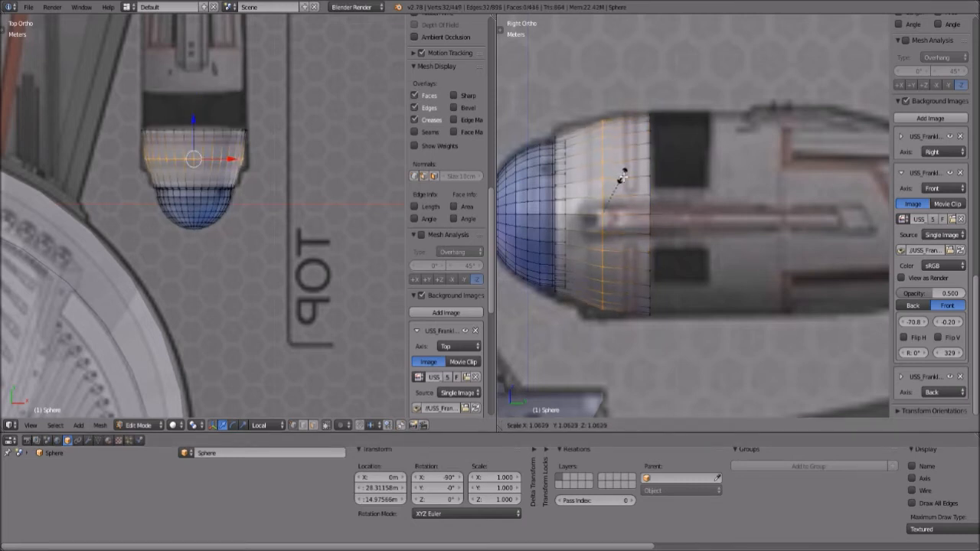
left_click(623, 176)
- Add a second centred edge loop in the rear part of the housing section, fit its size to the outline, and deselect everything
key("ctrl+r")
left_click(641, 175)
right_click(642, 176)
key("s")
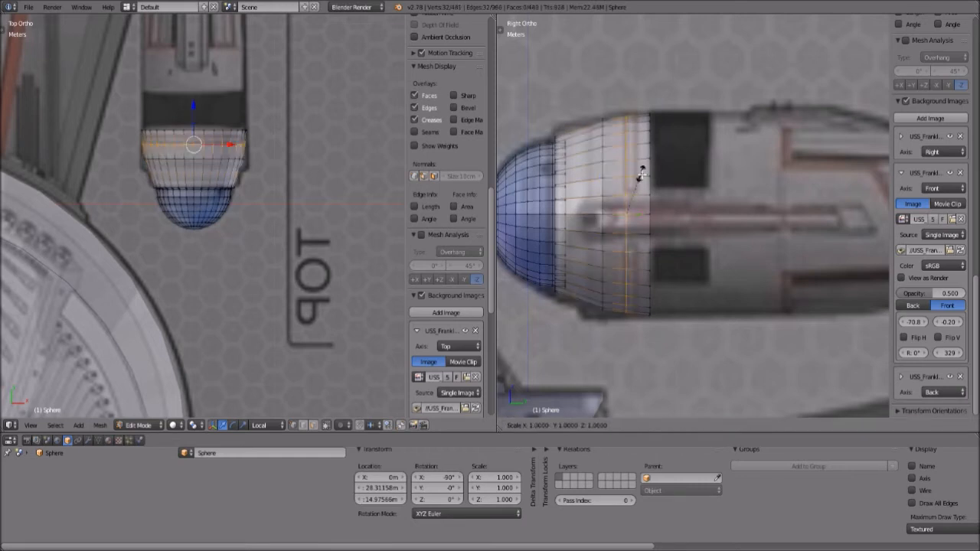
left_click(641, 174)
key("a")
scroll(573, 170, "up", 1)
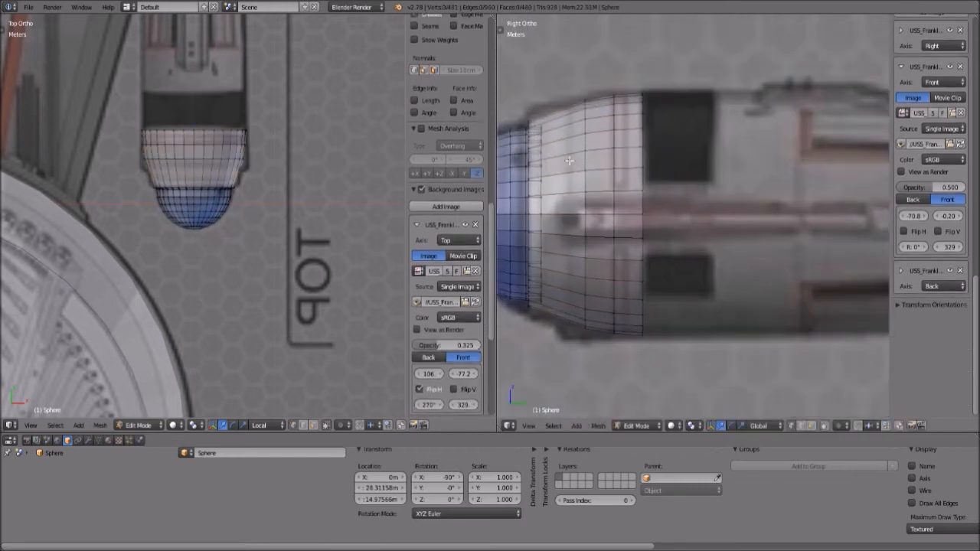
middle_click_drag(553, 157, 699, 174, "shift")
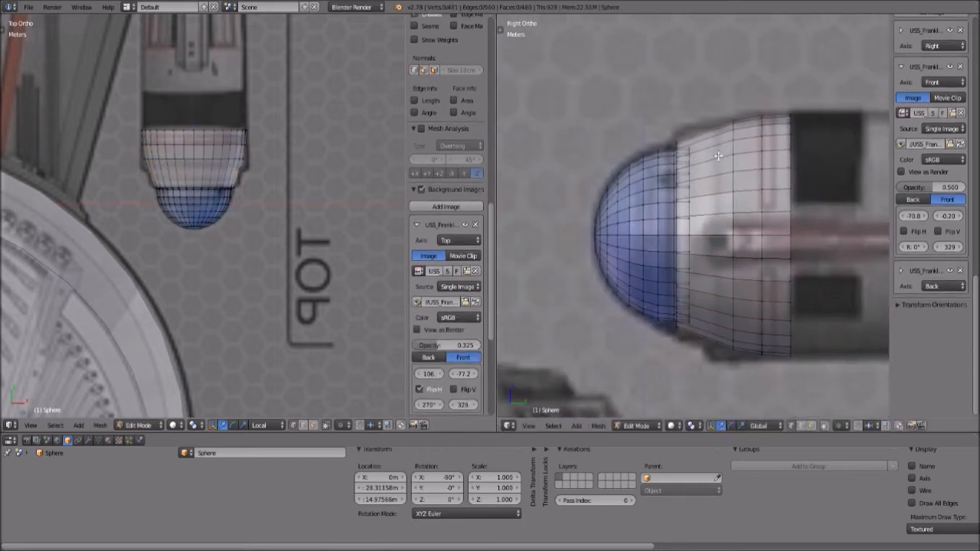
- Add a centred edge loop around the front part of the housing section, scale it up slightly to the outline, and deselect everything
key("ctrl+r")
left_click(718, 156)
right_click(718, 156)
key("s")
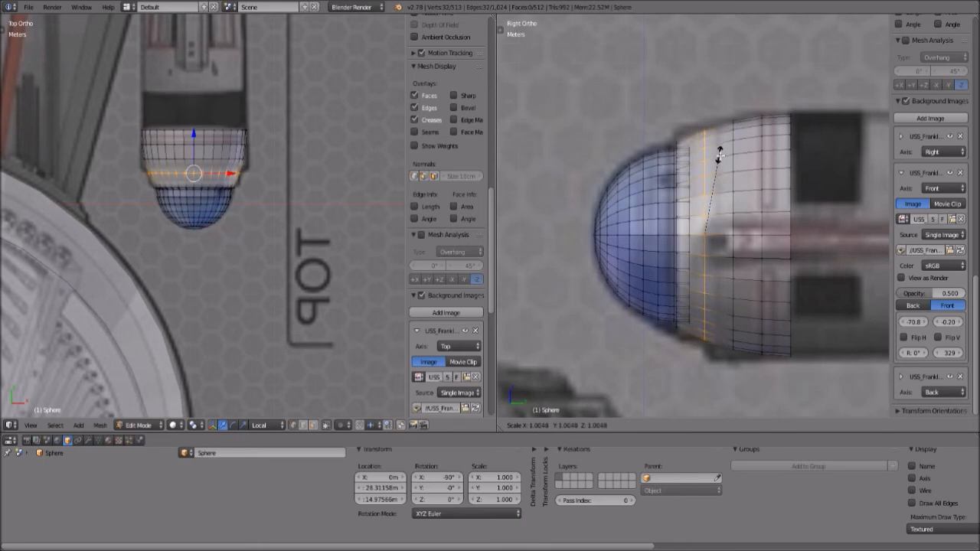
left_click(721, 156)
key("a")
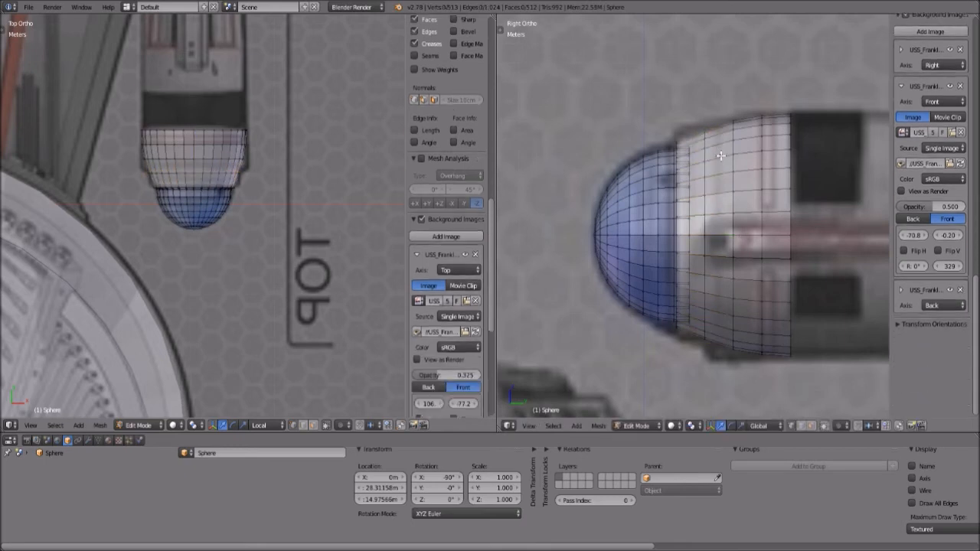
- Scale up the blue dome with the rim rings behind it, and compress them along global Y to about 0.91
key("b")
left_click_drag(558, 115, 700, 369)
key("s")
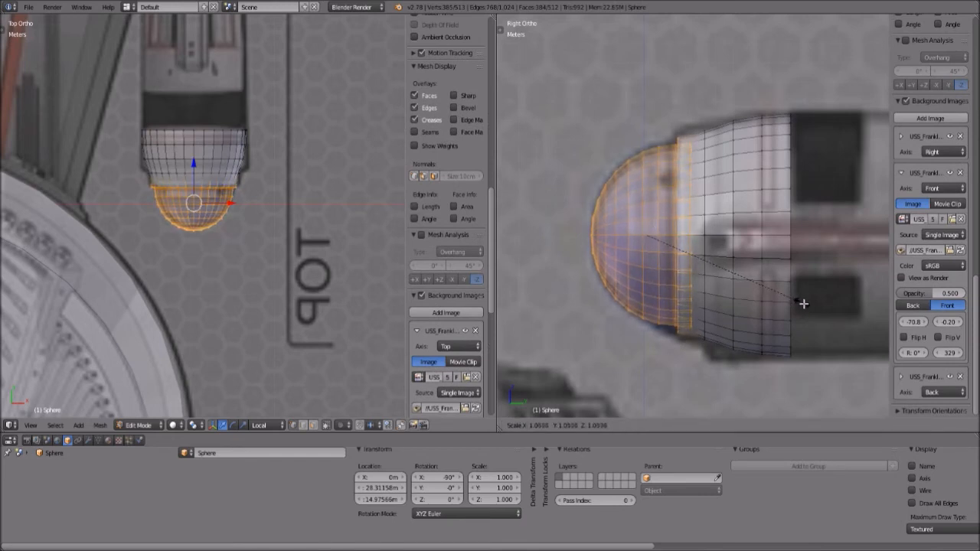
left_click(808, 307)
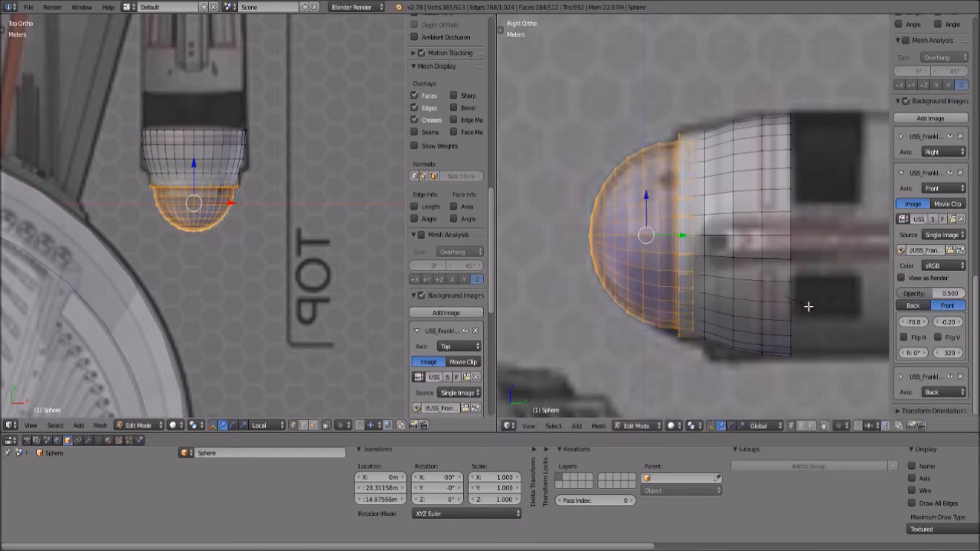
key("s")
key("y")
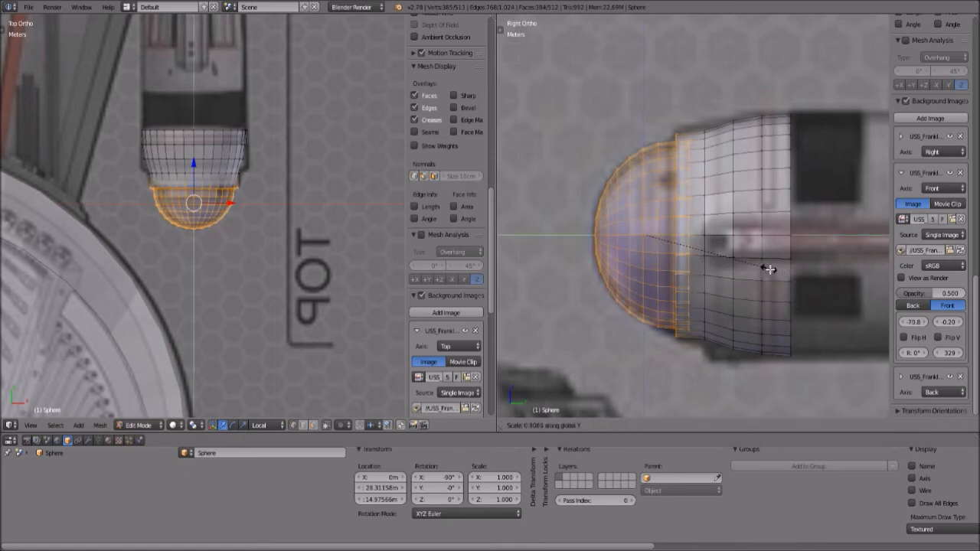
left_click(769, 269)
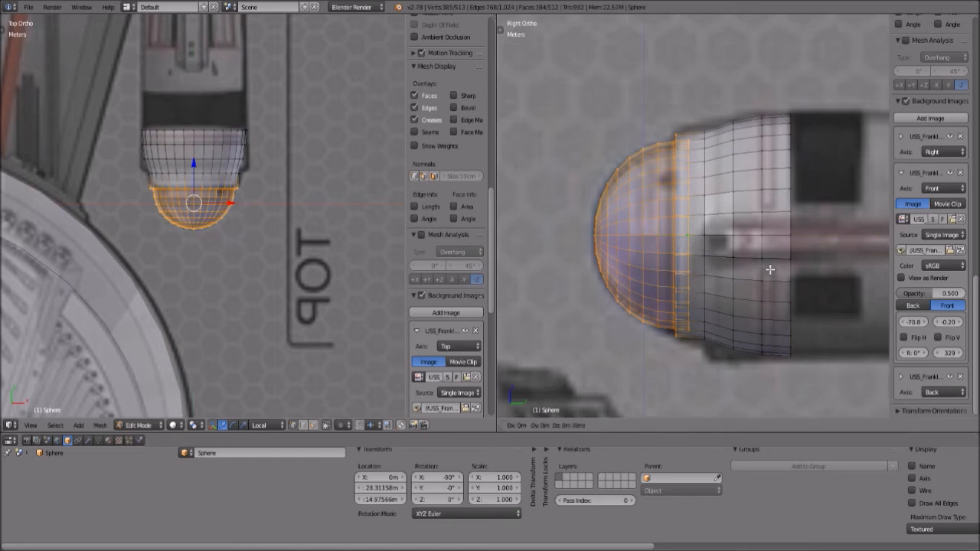
- Scale the housing's first edge loop behind the dome rim up to about 1.04 to follow the side outline
key("a")
key("b")
left_click_drag(699, 116, 715, 365)
key("s")
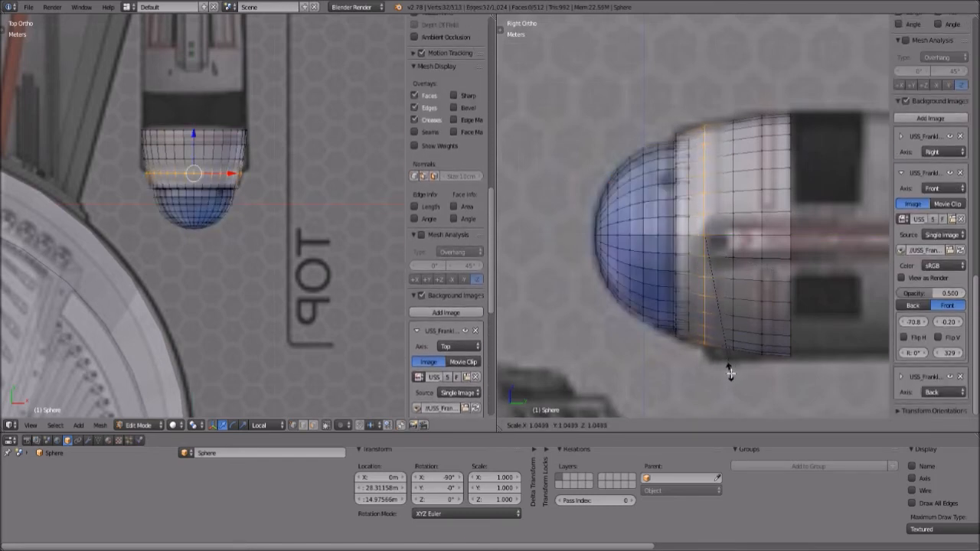
left_click(728, 372)
- Adjust the size of the middle housing loop, one ring farther back, to fit the curved reference outline
key("a")
key("b")
left_click_drag(724, 99, 740, 371)
key("s")
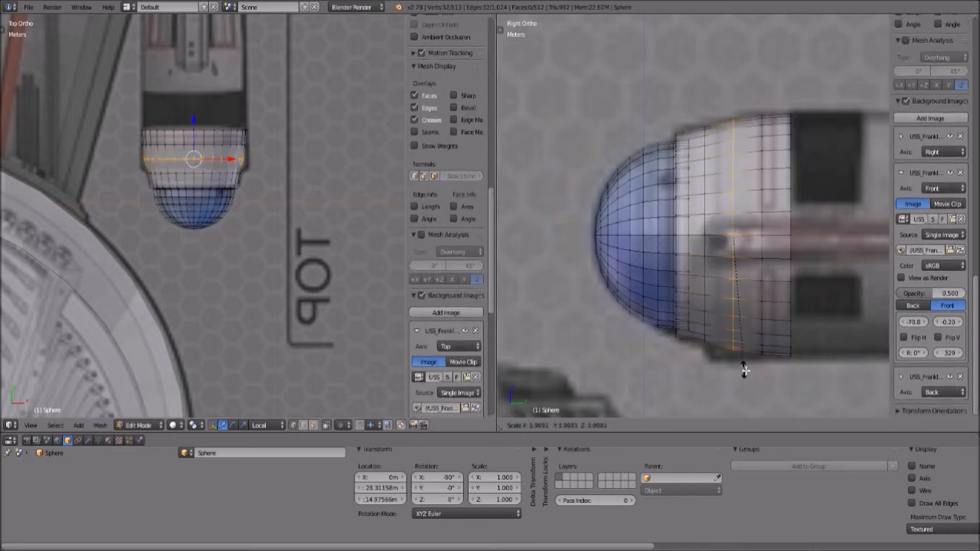
left_click(747, 373)
key("s")
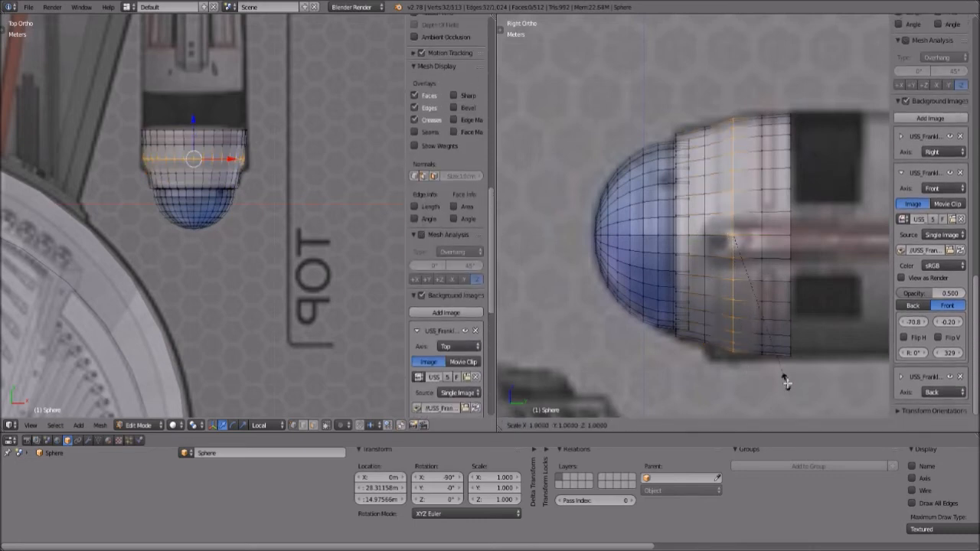
left_click(783, 382)
- Enlarge the first housing loop behind the dome rim a little more, to about 1.01, to smooth the curve
key("a")
key("b")
left_click_drag(703, 113, 718, 369)
key("s")
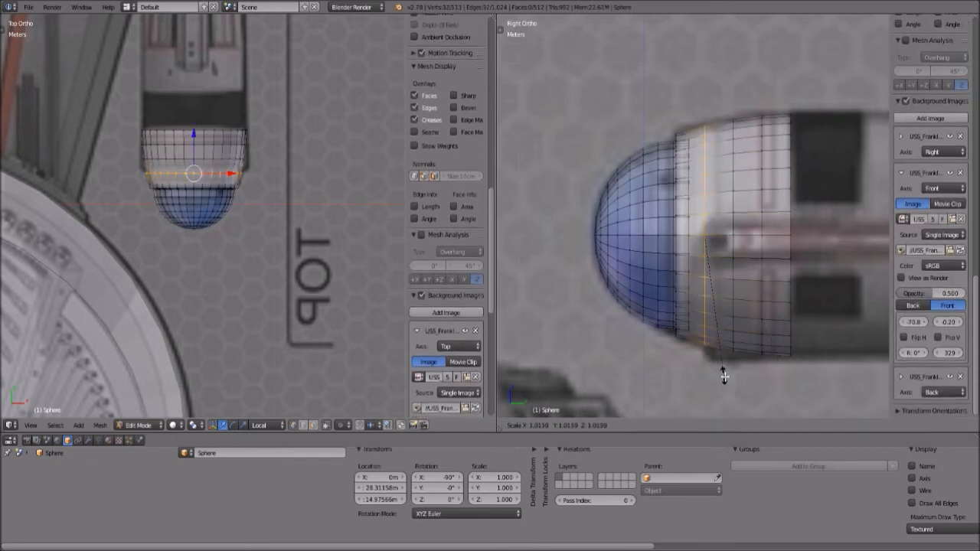
left_click(724, 374)
- Extrude the housing's rear ring backward along global Y by about 3.74 m, to the rear edge of the dark panels
scroll(722, 360, "down", 6)
scroll(284, 230, "up", 4)
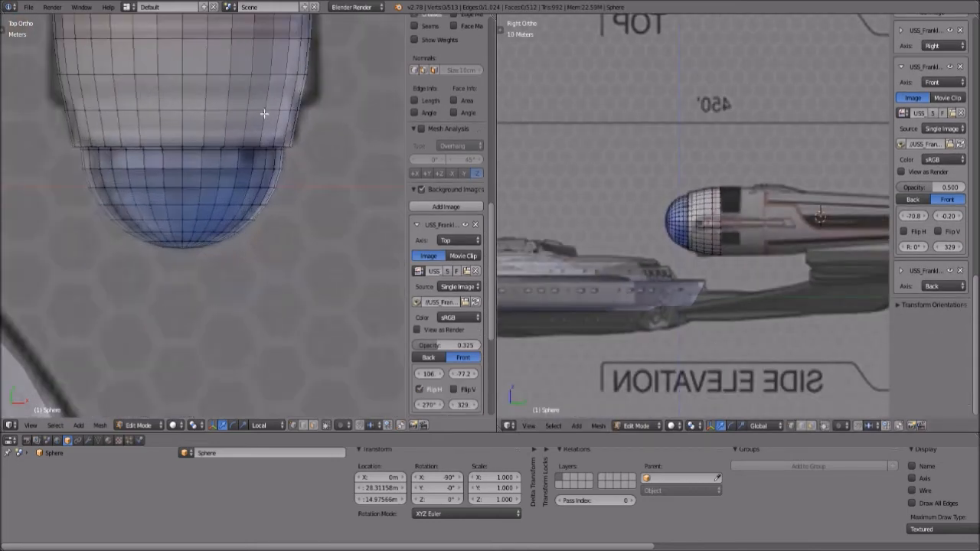
scroll(268, 179, "down", 2)
scroll(263, 225, "down", 1)
middle_click_drag(713, 230, 685, 226, "shift")
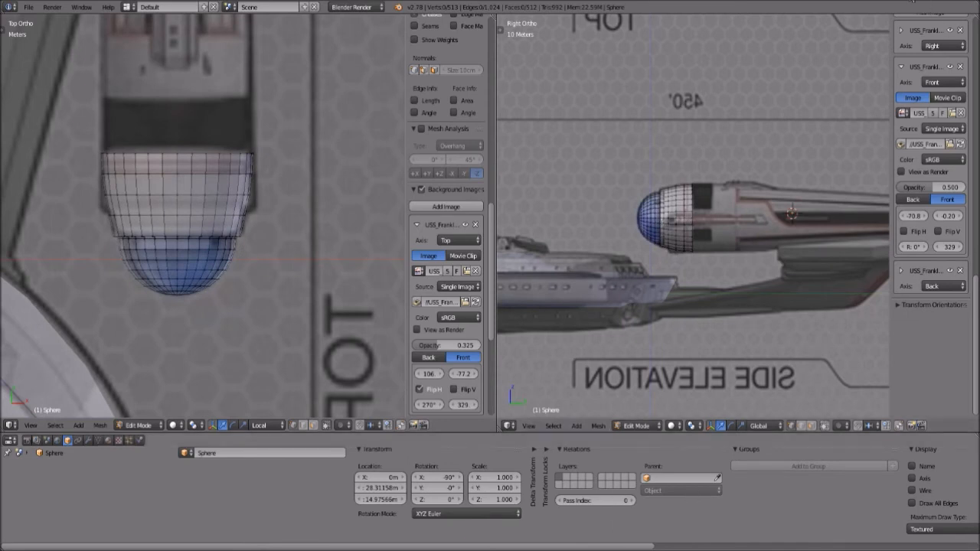
scroll(741, 187, "up", 3)
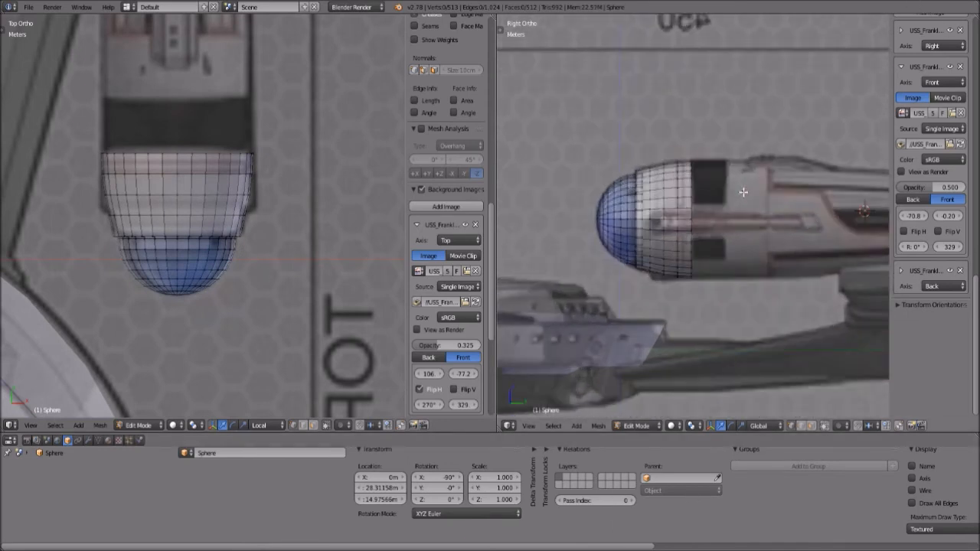
right_click(689, 160, "alt")
middle_click_drag(765, 301, 728, 297, "shift")
key("e")
key("y")
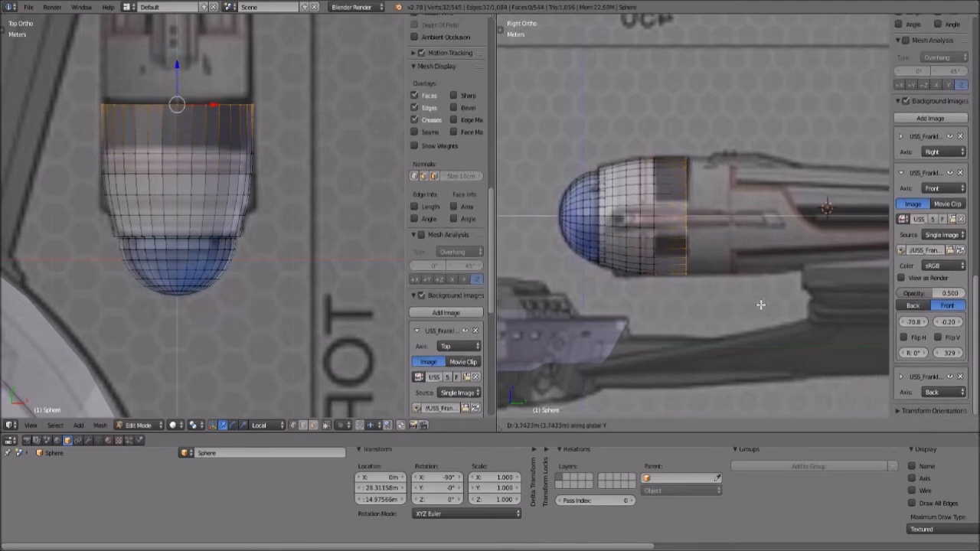
left_click(760, 304)
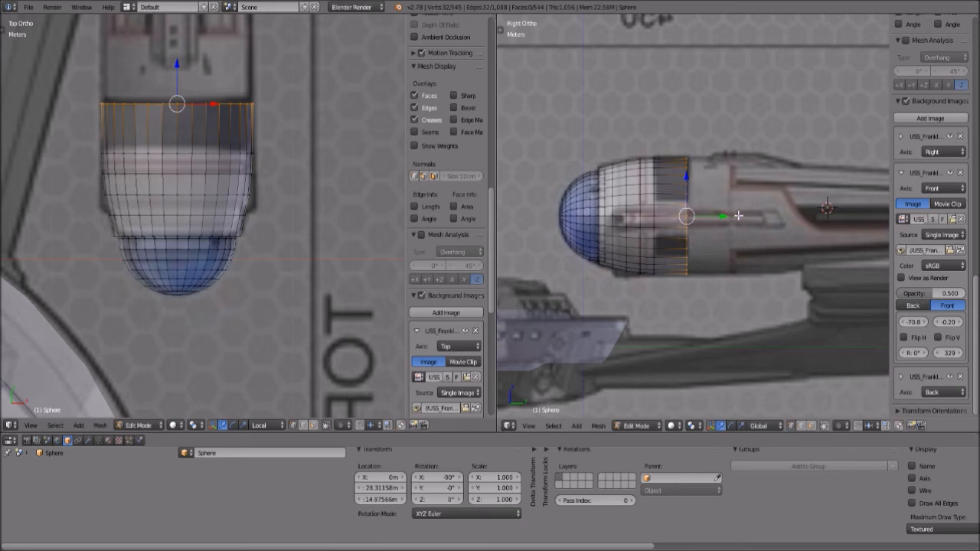
- Extrude the rear ring backward again along global Y by about 5.23 m, to the panel line behind the dark panels
middle_click_drag(738, 216, 678, 199, "shift")
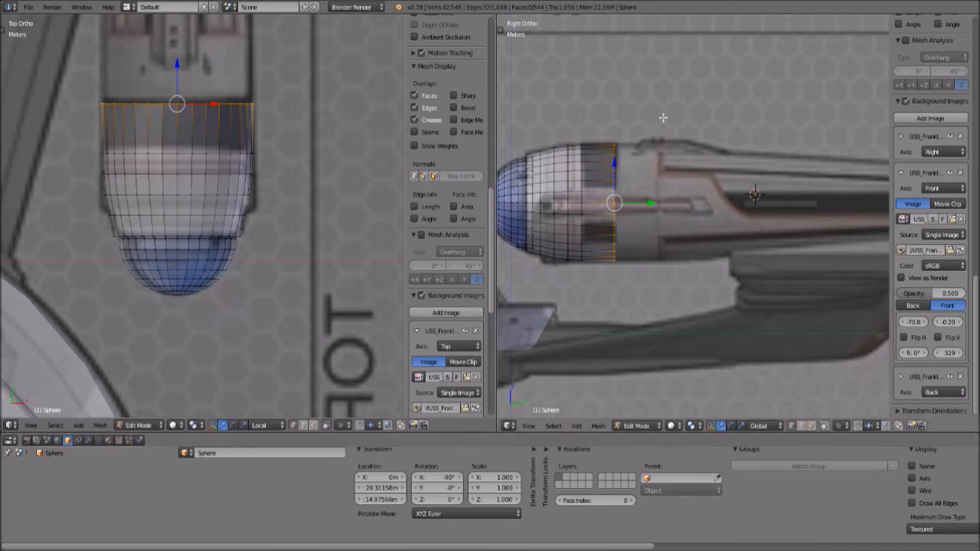
scroll(269, 163, "down", 4)
middle_click_drag(254, 68, 244, 231, "shift")
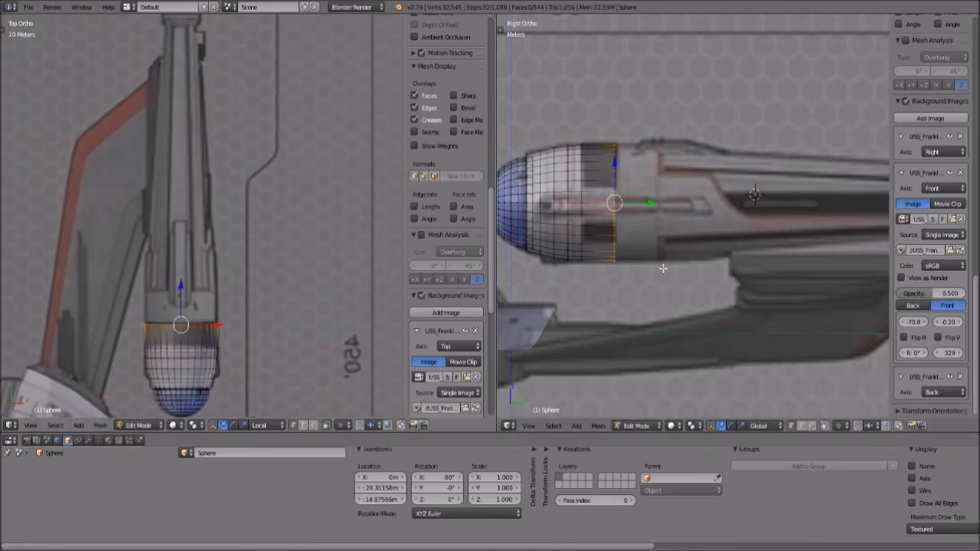
key("e")
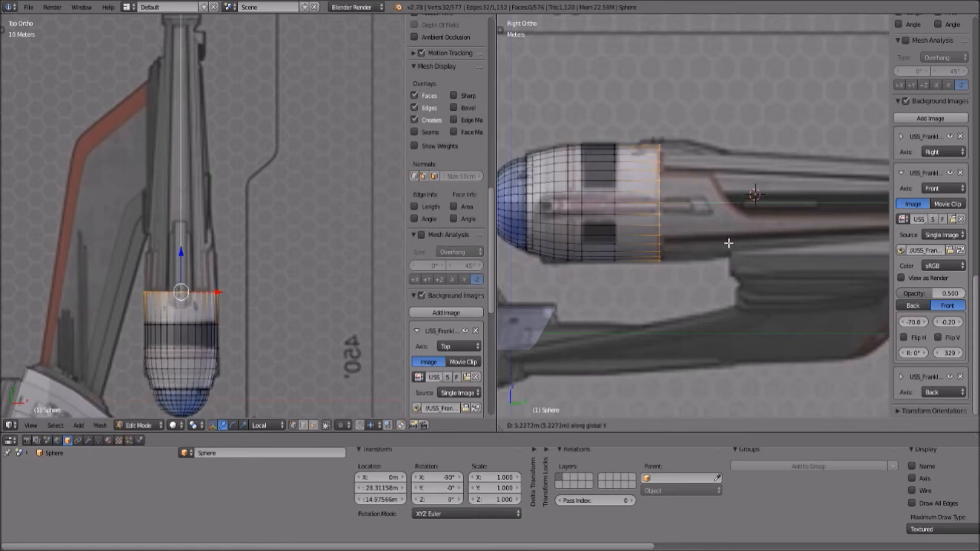
left_click(728, 243)
- Move the extruded rear ring backward along global Y to the front edge of the nacelle's dark tail piece
scroll(266, 359, "up", 2)
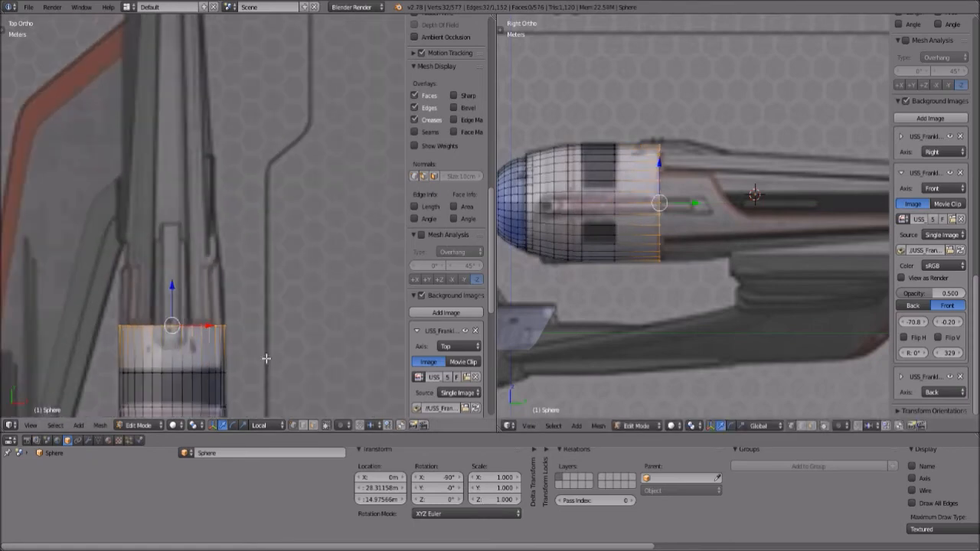
scroll(279, 325, "down", 4)
key("g")
key("y")
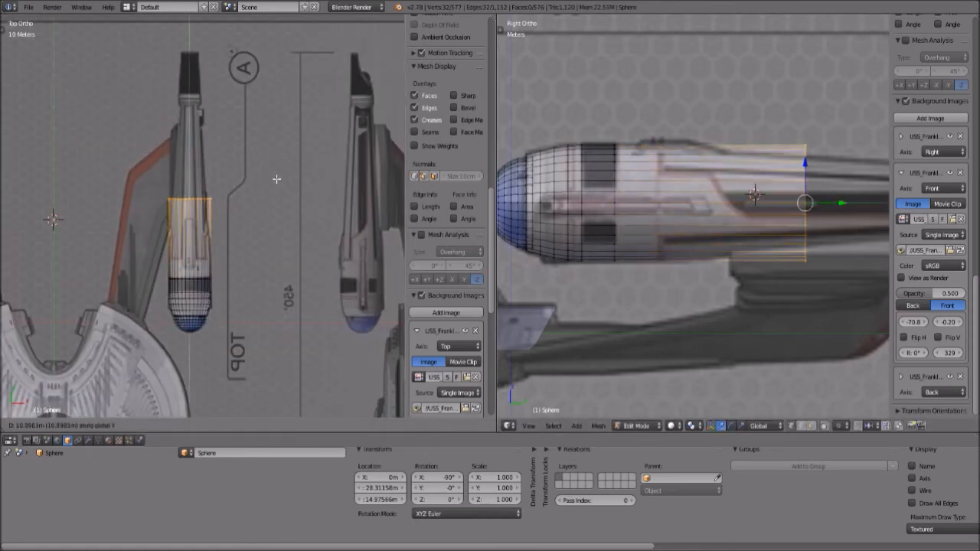
left_click(279, 94)
scroll(829, 233, "down", 3)
middle_click_drag(829, 234, 628, 232, "shift")
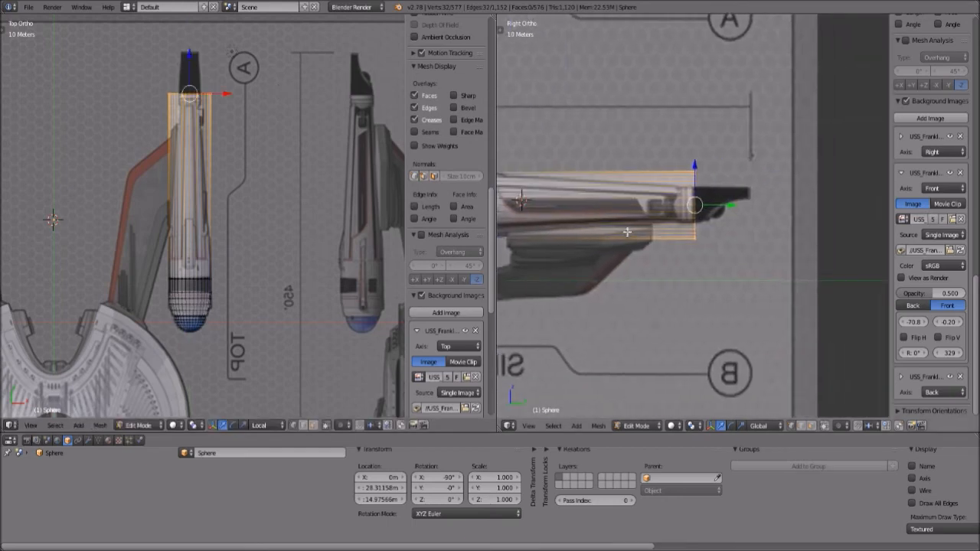
- Try the rear ring at the tip of the dark tail by moving it about 10.8 m backward along global Y
scroll(682, 243, "up", 4)
scroll(681, 250, "up", 1)
key("g")
key("y")
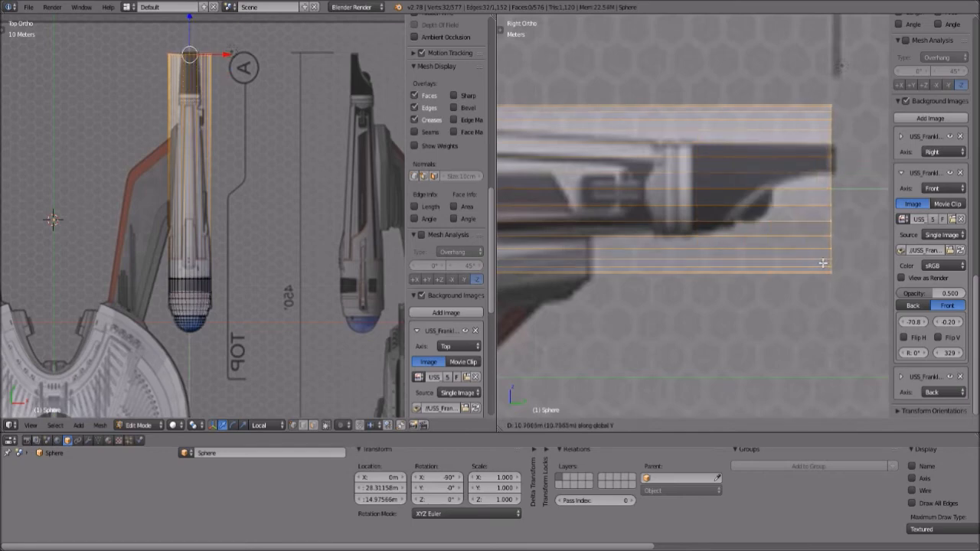
left_click(821, 263)
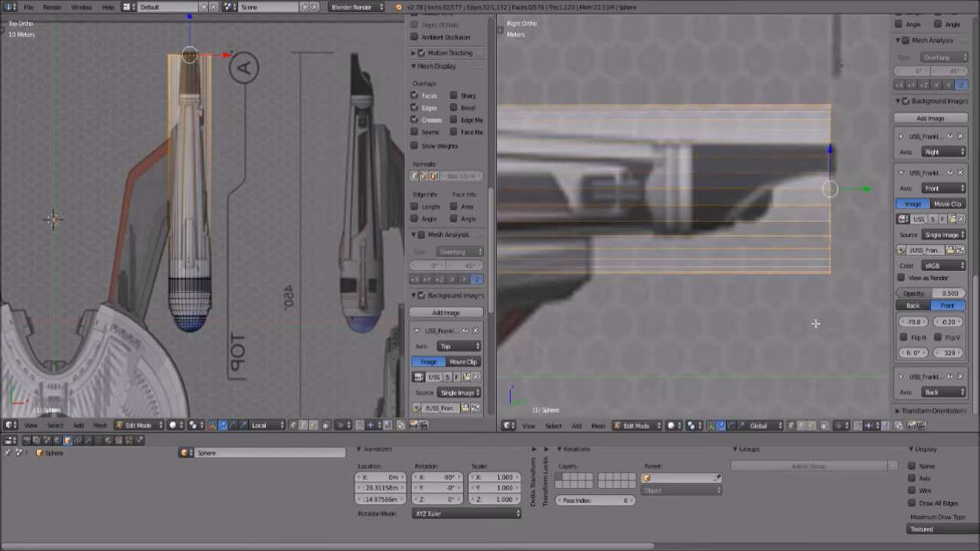
- Set the rear ring along global Y at the dark tail's front edge and scale it down to about 0.57 to match the nacelle's narrow end
key("g")
key("y")
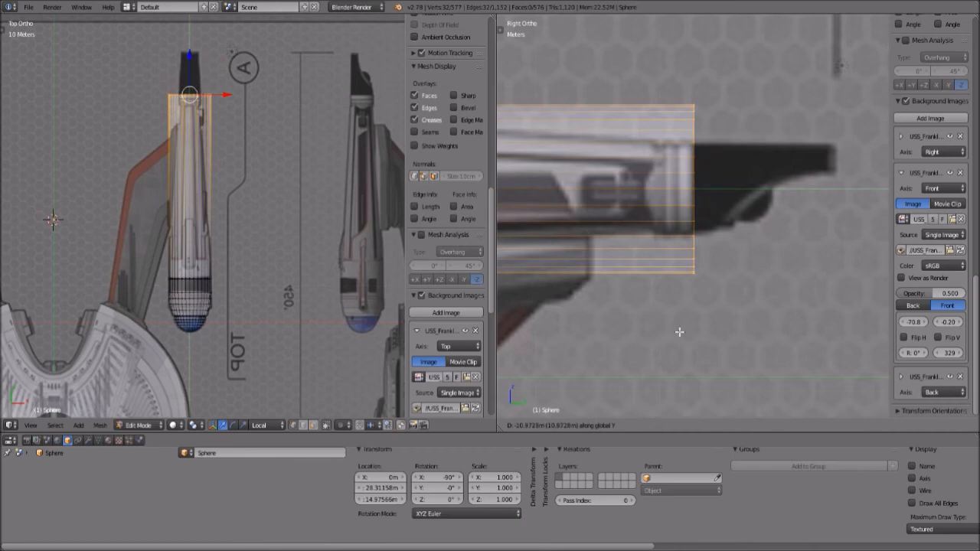
left_click(678, 332)
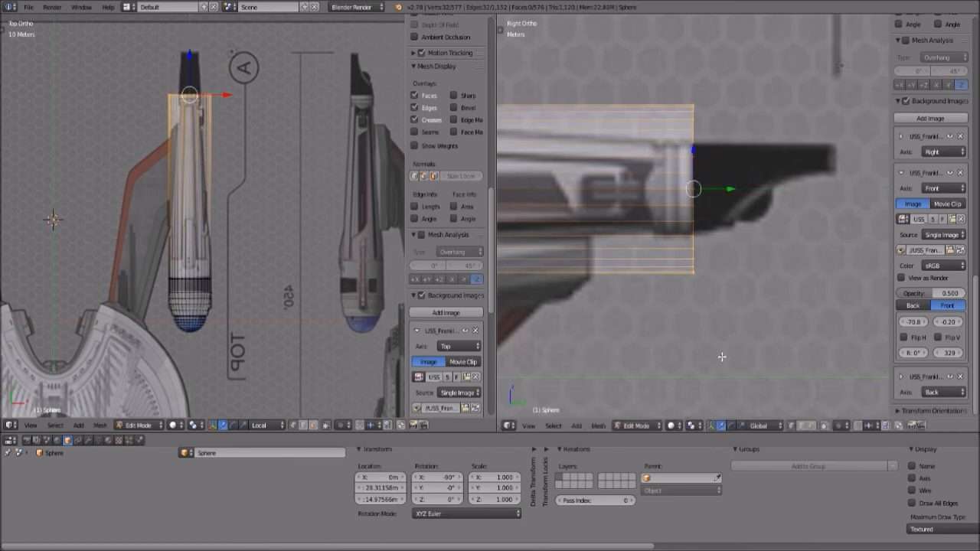
key("s")
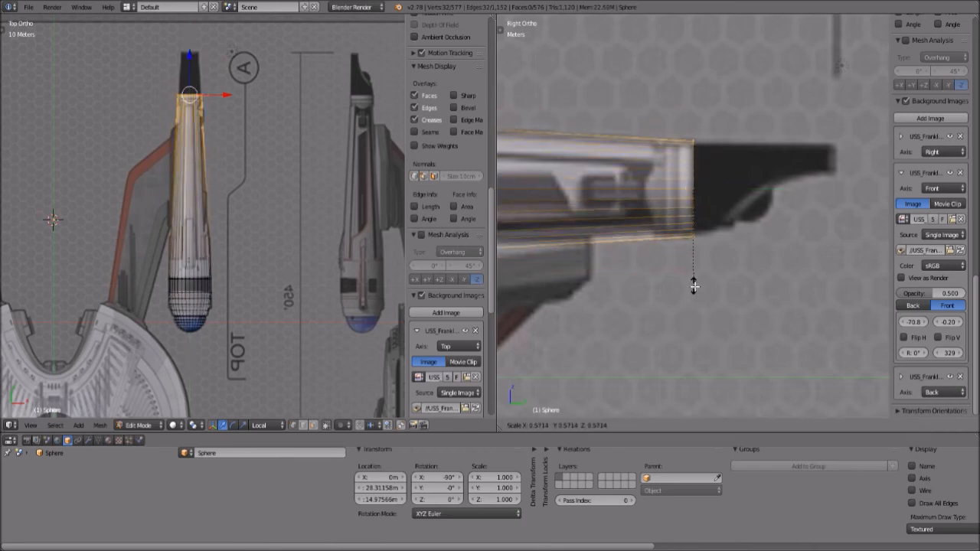
left_click(693, 286)
- Add an edge loop around the long tapered section and slide it forward to the panel line behind the dark panels
scroll(674, 279, "down", 4)
middle_click_drag(674, 280, 873, 289, "shift")
scroll(700, 287, "up", 1)
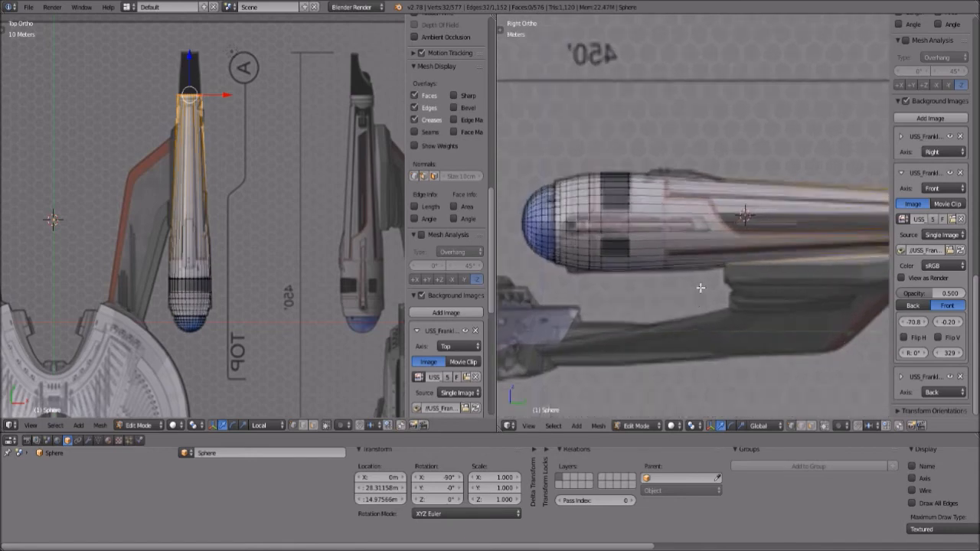
scroll(704, 285, "up", 4)
key("ctrl+r")
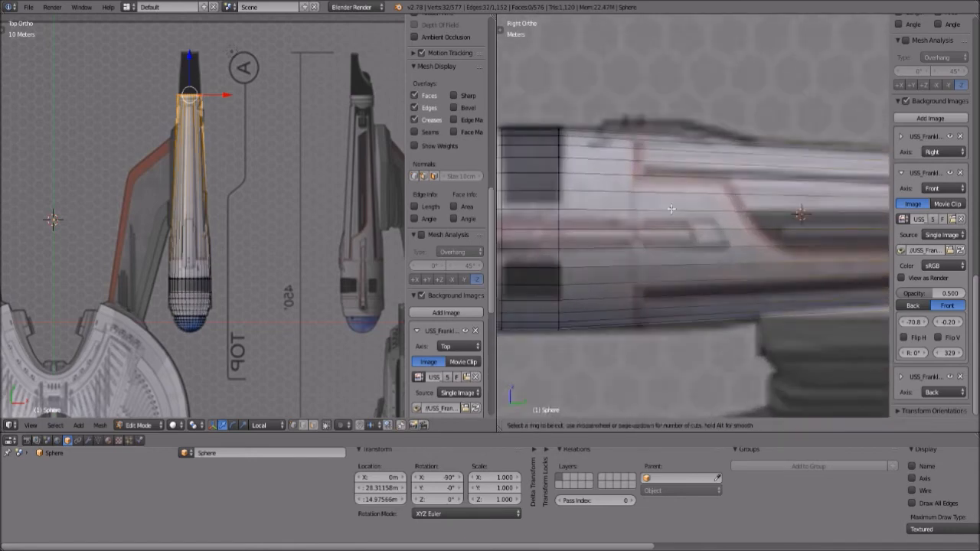
key("Escape")
scroll(762, 223, "down", 7)
key("ctrl+r")
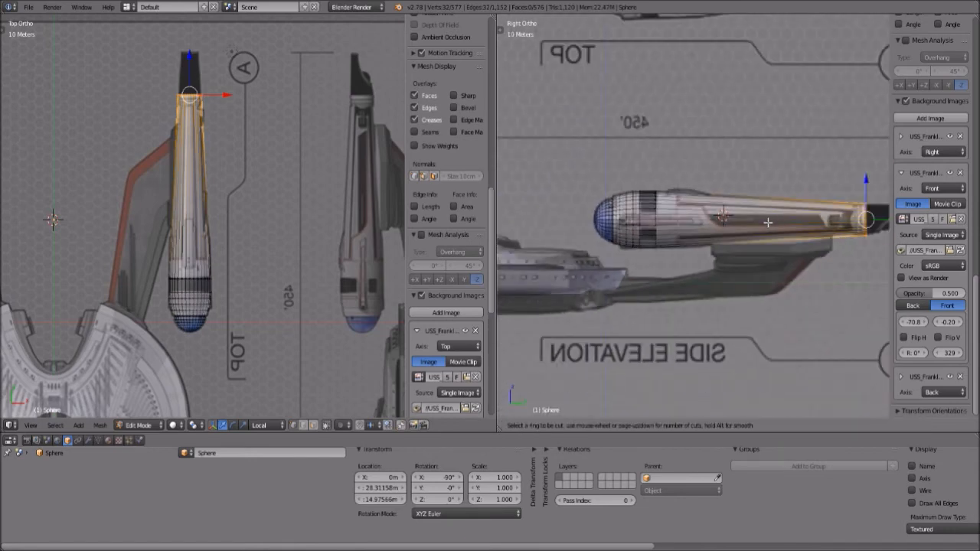
left_click(768, 222)
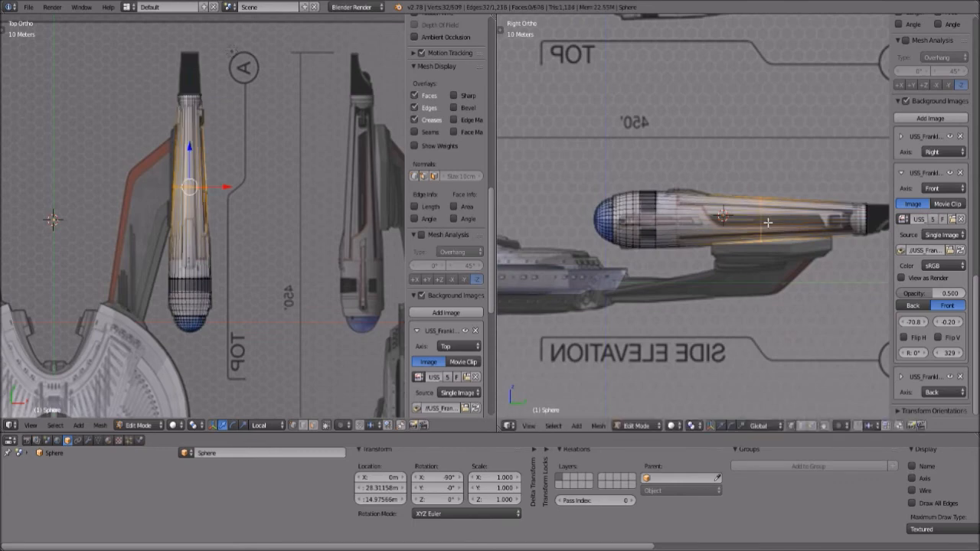
left_click(683, 229)
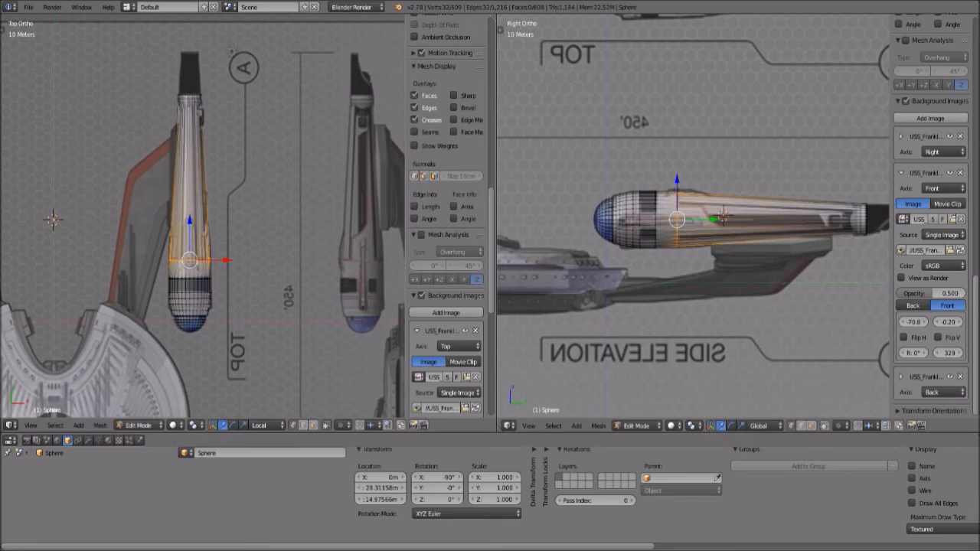
- Add another edge loop to the long tapered section, slide it forward toward the previous loop, and deselect everything
scroll(761, 291, "up", 6)
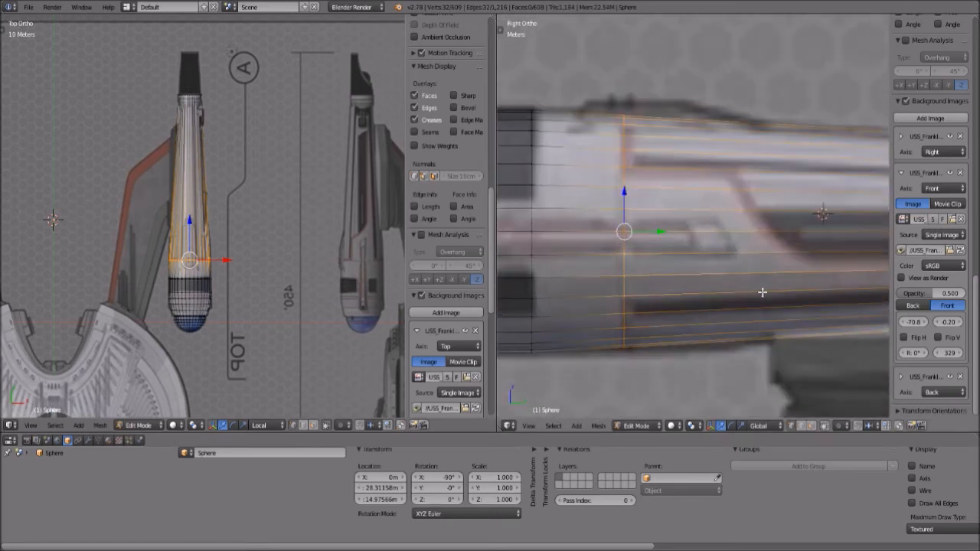
key("ctrl+r")
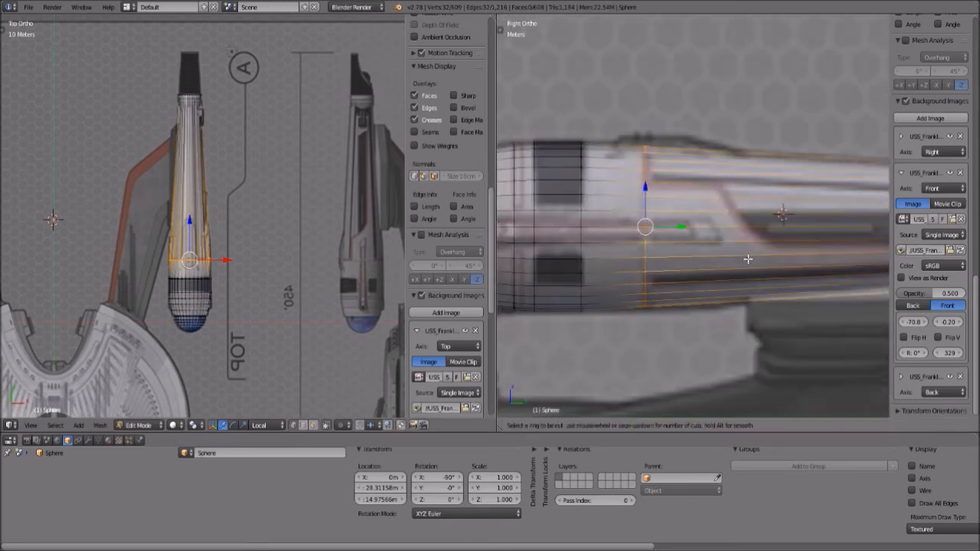
left_click(730, 182)
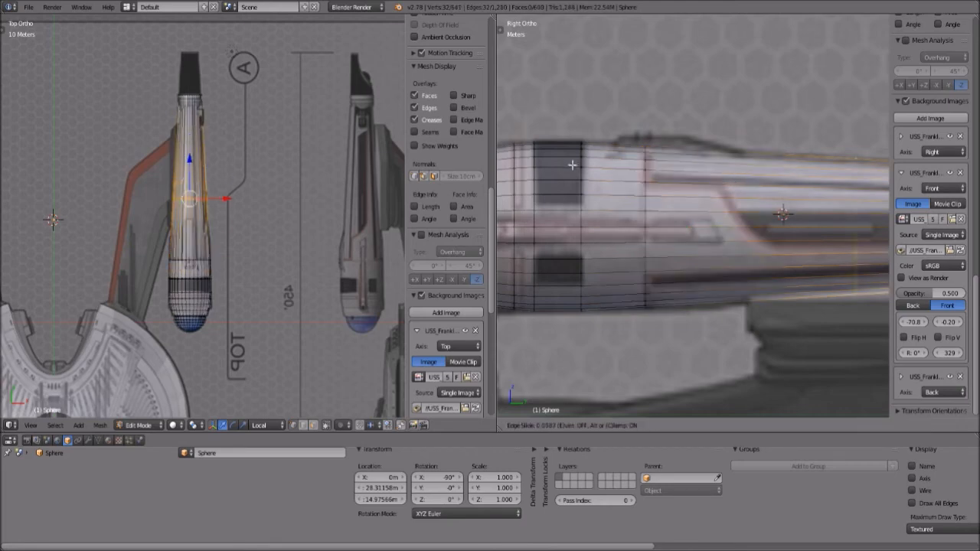
left_click(530, 169)
key("a")
scroll(723, 263, "down", 3)
middle_click_drag(748, 270, 603, 255, "shift")
middle_click_drag(731, 247, 631, 243, "shift")
scroll(719, 263, "up", 4)
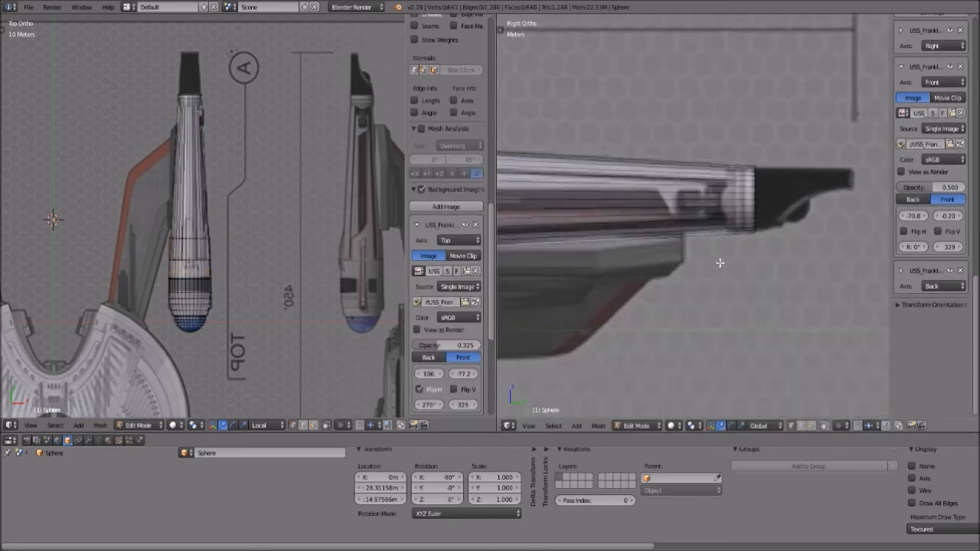
- Add an edge loop around the long tapered section and slide it back to the recessed detail ahead of the rear collar
scroll(720, 263, "down", 1)
middle_click_drag(782, 238, 745, 241, "shift")
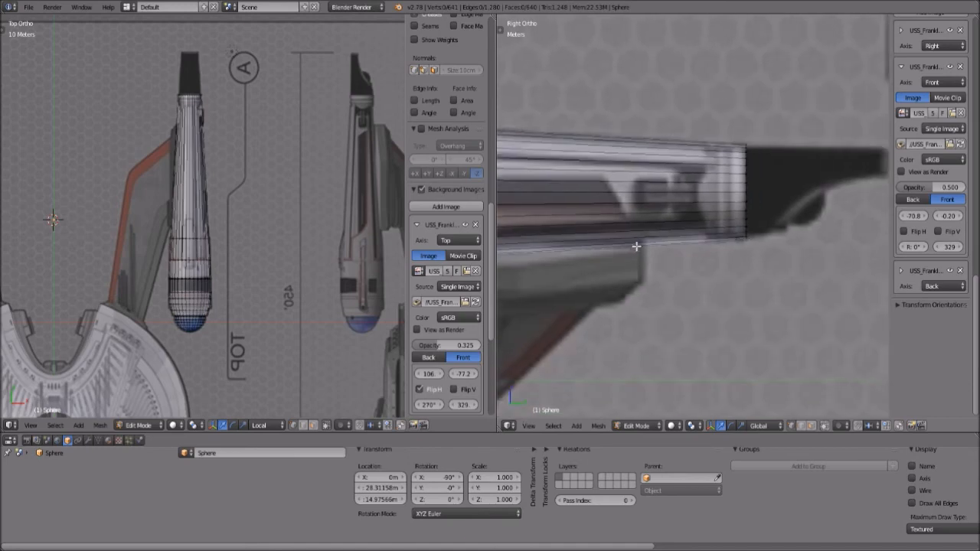
key("ctrl+r")
left_click(649, 222)
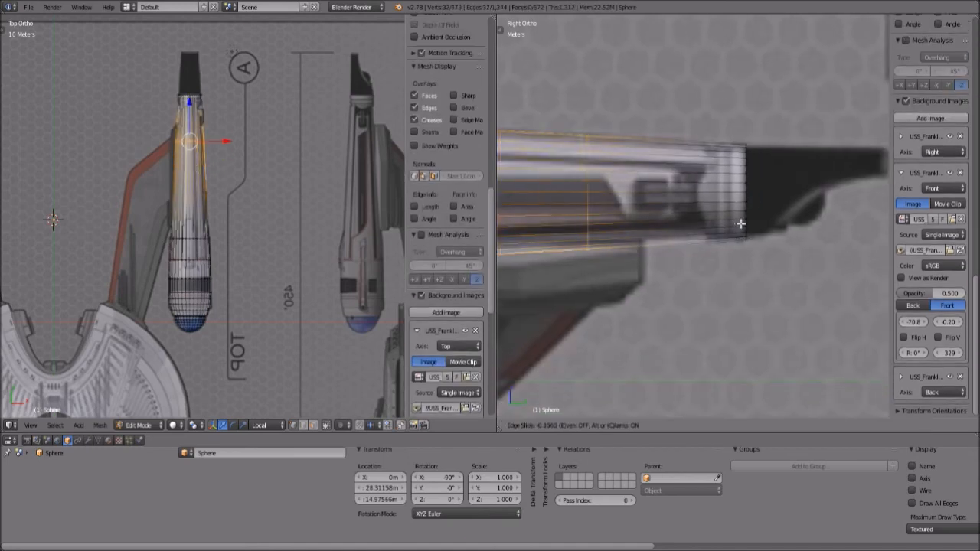
left_click(787, 219)
- Add another edge loop to the long tapered section and slide it forward to the pylon's front edge
scroll(765, 245, "up", 3)
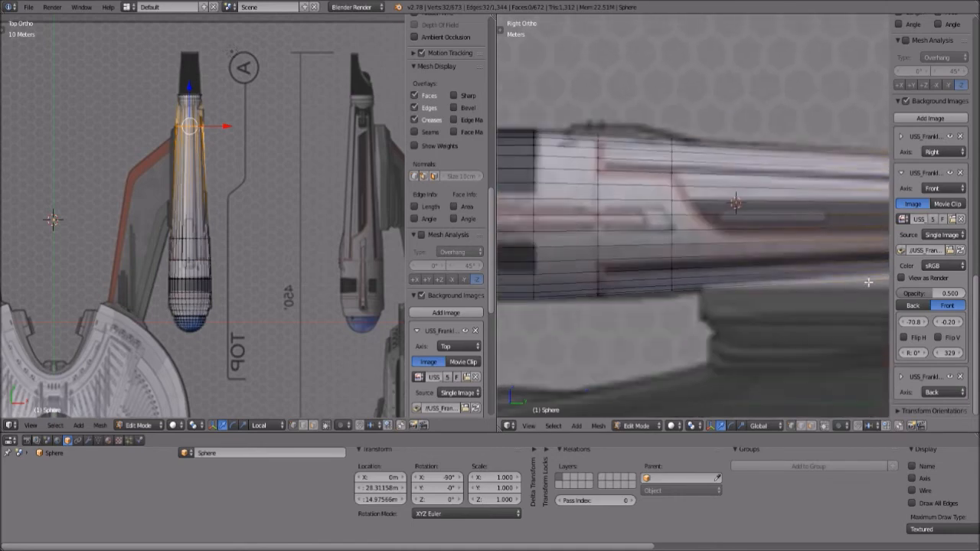
key("ctrl+r")
left_click(709, 231)
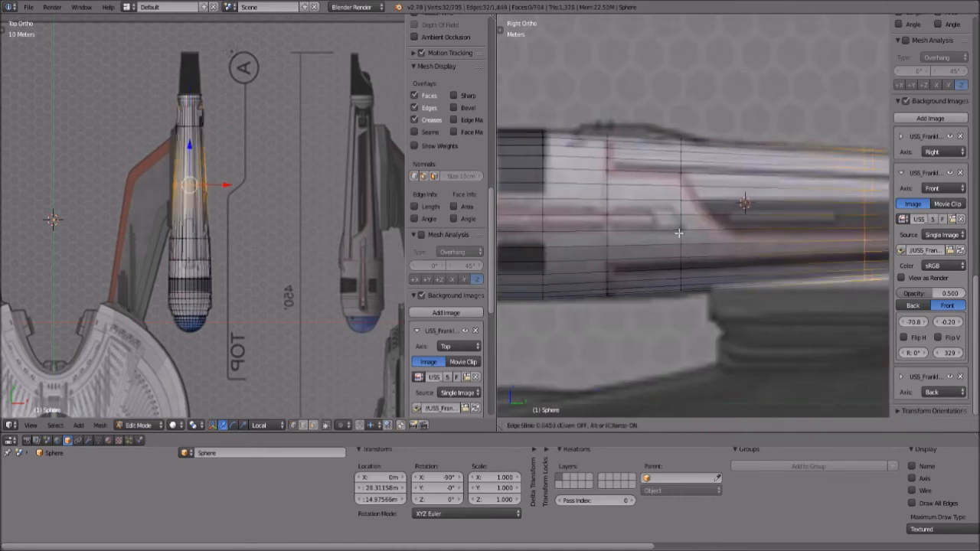
left_click(548, 235)
- Try extruding the rear end ring along global Y together with the already selected edge loop, and undo the extrusion
scroll(770, 316, "down", 3)
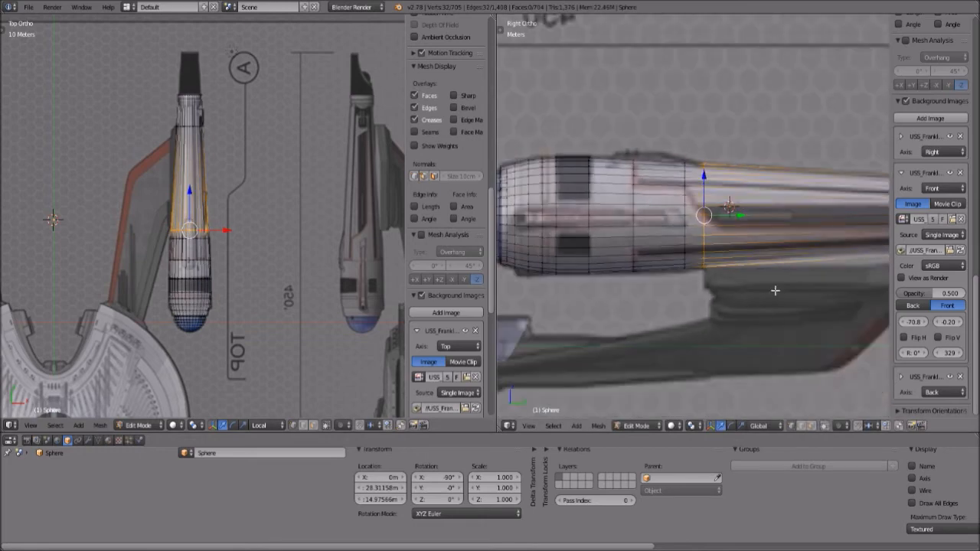
middle_click_drag(815, 292, 669, 239, "shift")
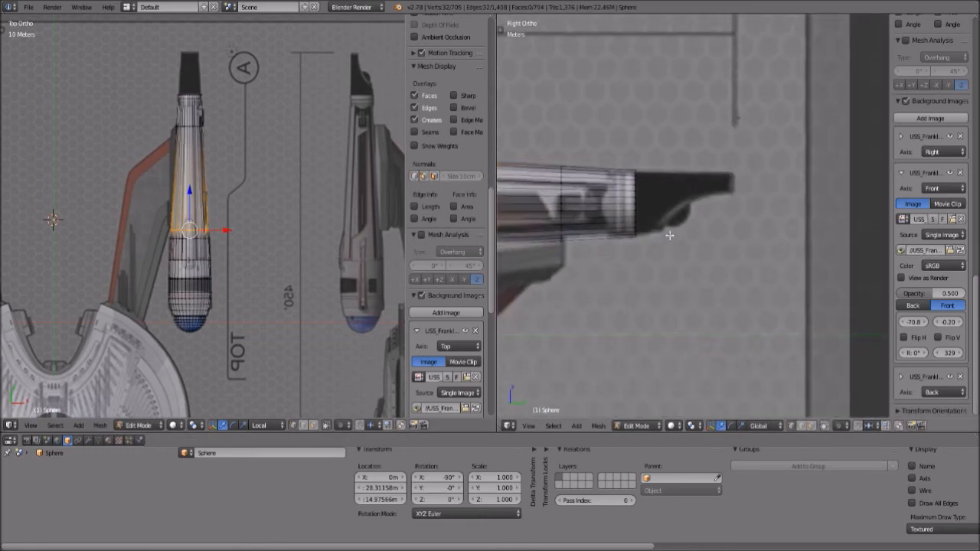
key("b")
left_click_drag(633, 161, 652, 287)
key("e")
key("y")
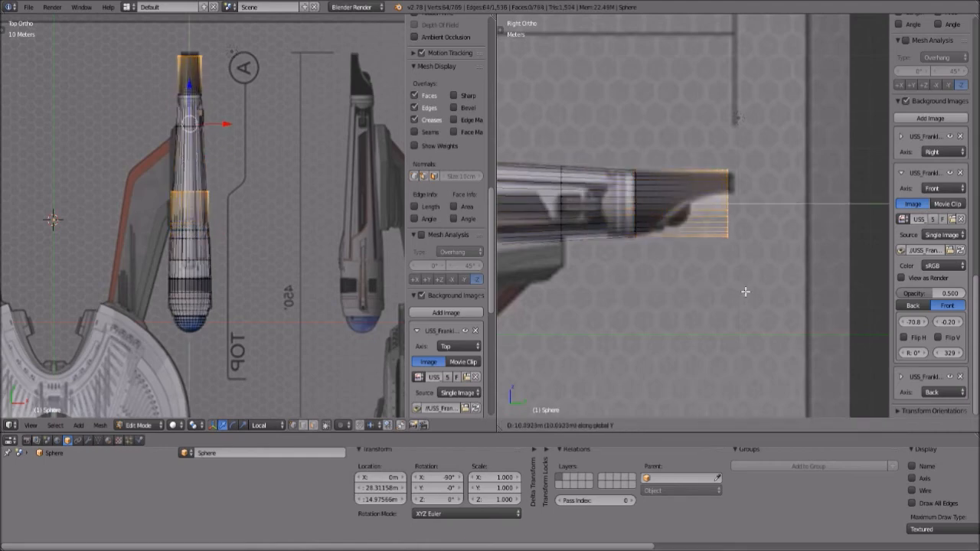
left_click(746, 290)
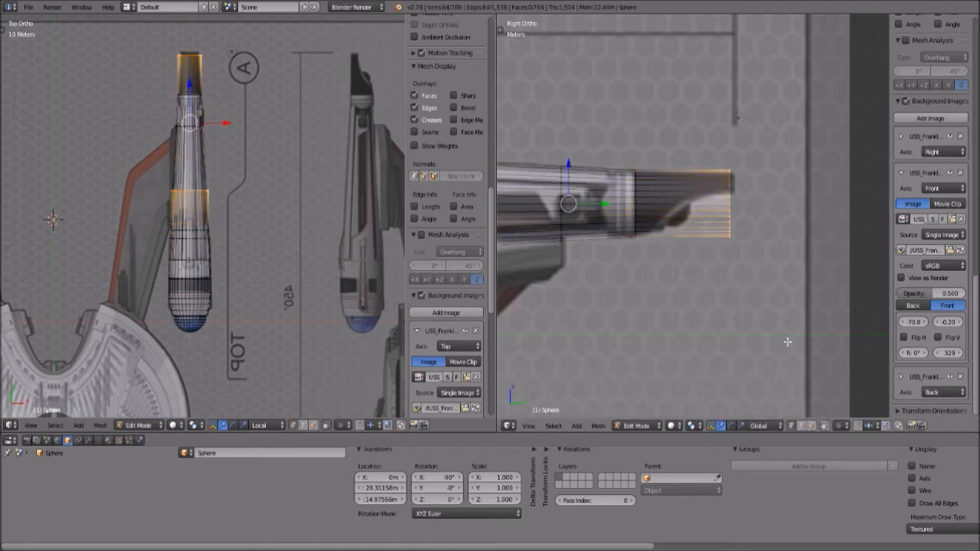
scroll(787, 342, "up", 2)
key("s")
right_click(787, 340)
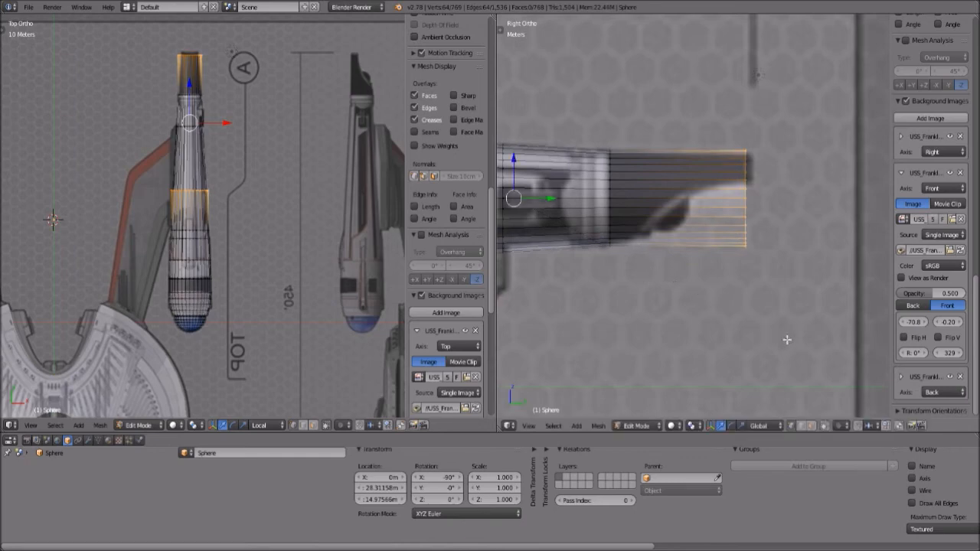
scroll(716, 312, "down", 5)
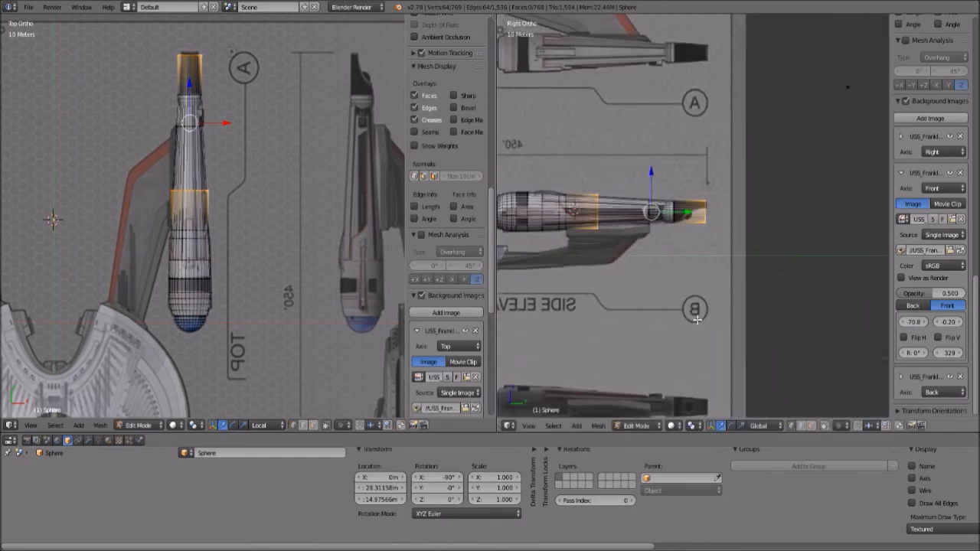
key("ctrl+z")
key("ctrl+z")
- Select only the nacelle's rear end ring and extrude it backward along Y almost to the dark tail's tip
key("a")
key("b")
left_click_drag(668, 181, 683, 234)
scroll(697, 278, "up", 3)
key("e")
key("y")
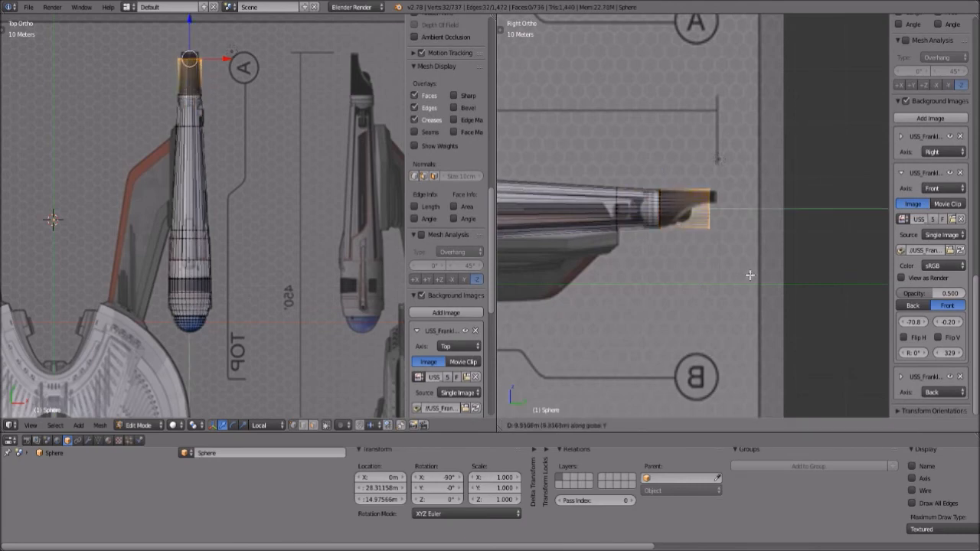
left_click(752, 275)
- Move the extruded end ring along global Y to the dark tail's tip and scale it down to about 0.90
middle_click_drag(224, 48, 235, 197, "shift")
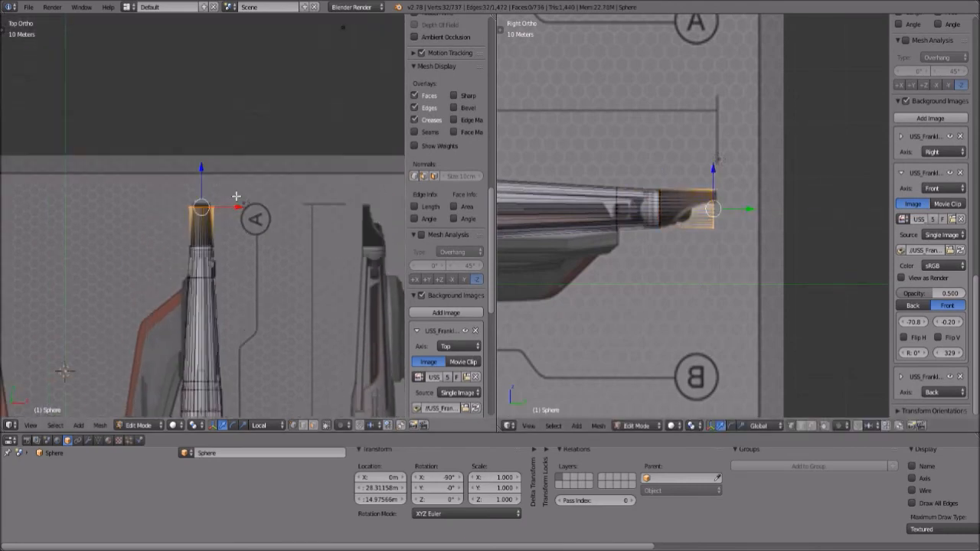
scroll(262, 248, "up", 5)
scroll(267, 248, "down", 7)
middle_click_drag(213, 337, 240, 312, "shift")
scroll(735, 298, "up", 7)
key("g")
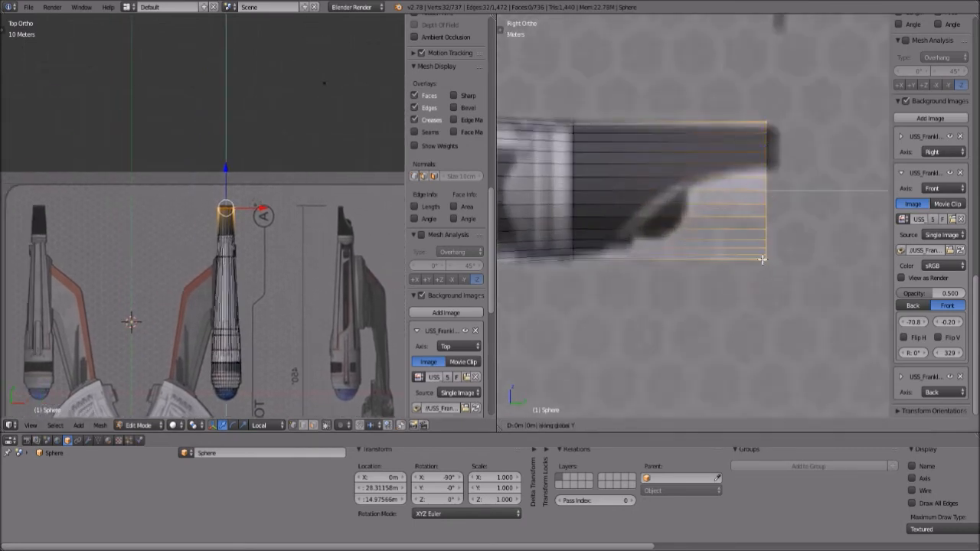
left_click(774, 264)
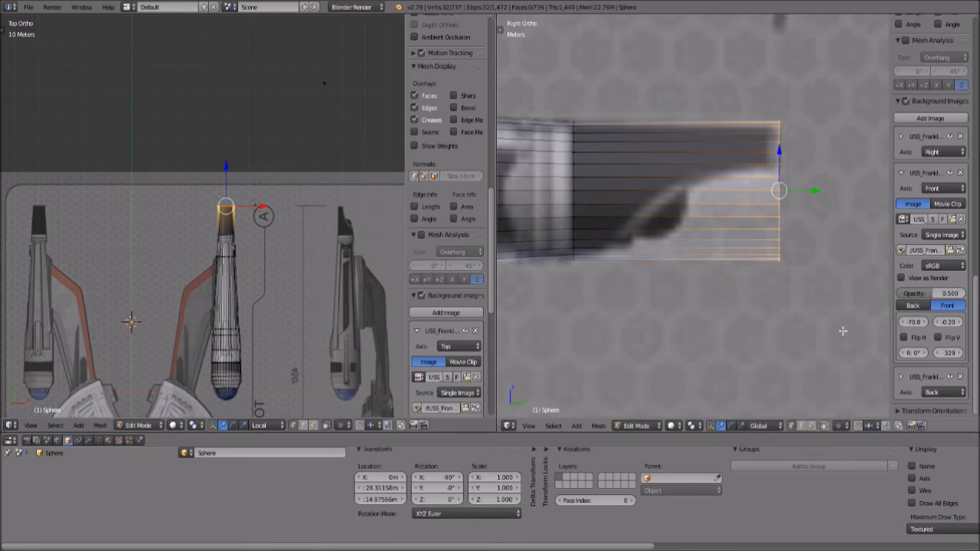
key("s")
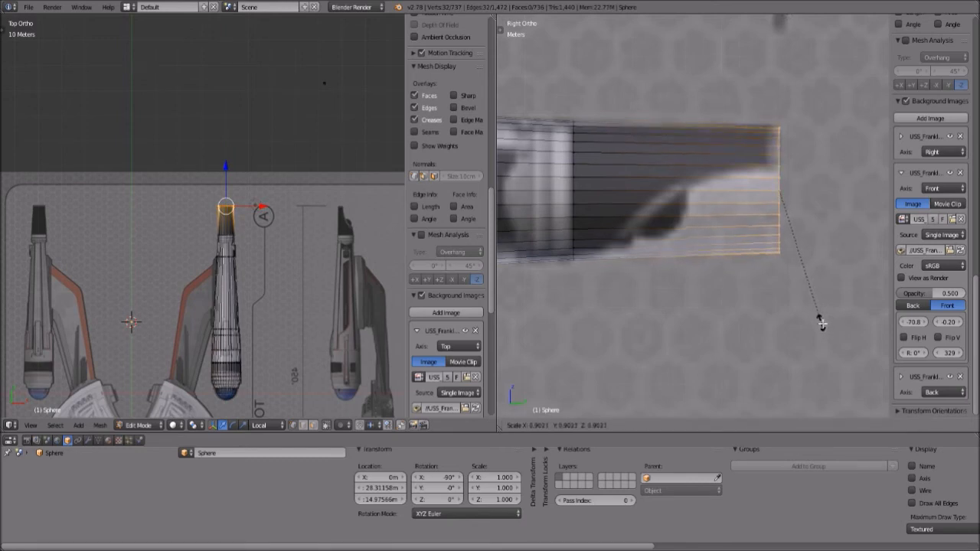
left_click(823, 322)
- Select the lower vertices of the tail's end ring and edge-slide them forward toward the tail's base
scroll(722, 322, "up", 2)
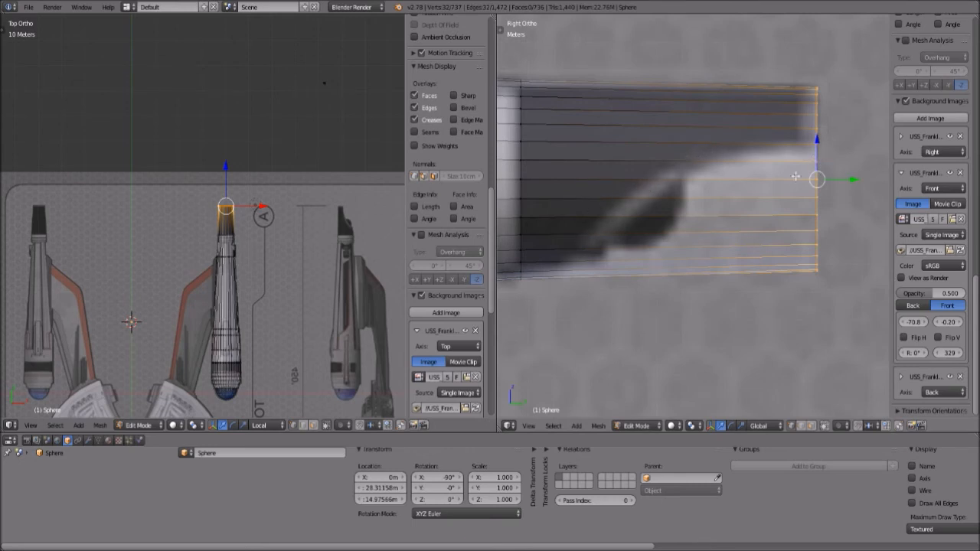
key("a")
key("b")
left_click_drag(797, 157, 838, 256)
key("b")
left_click_drag(802, 159, 841, 319)
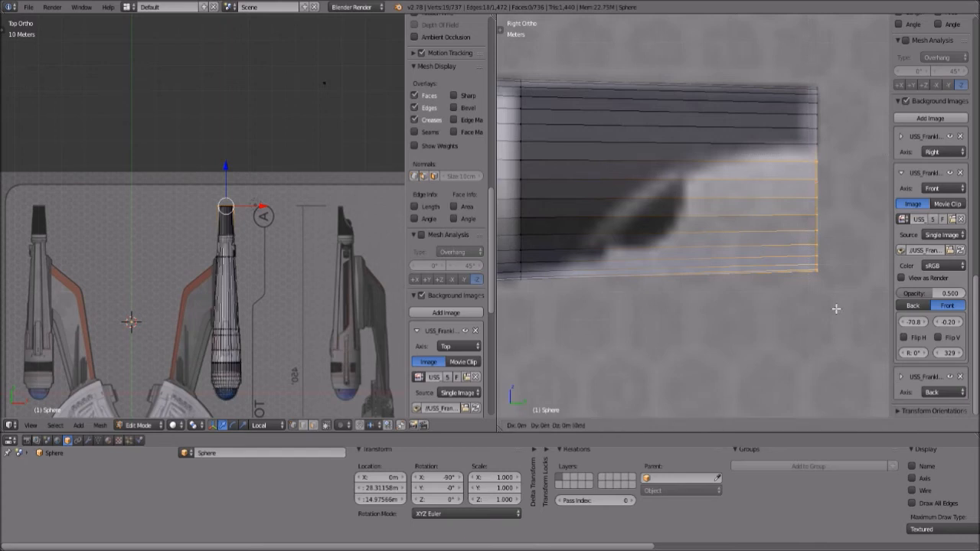
key("g")
key("g")
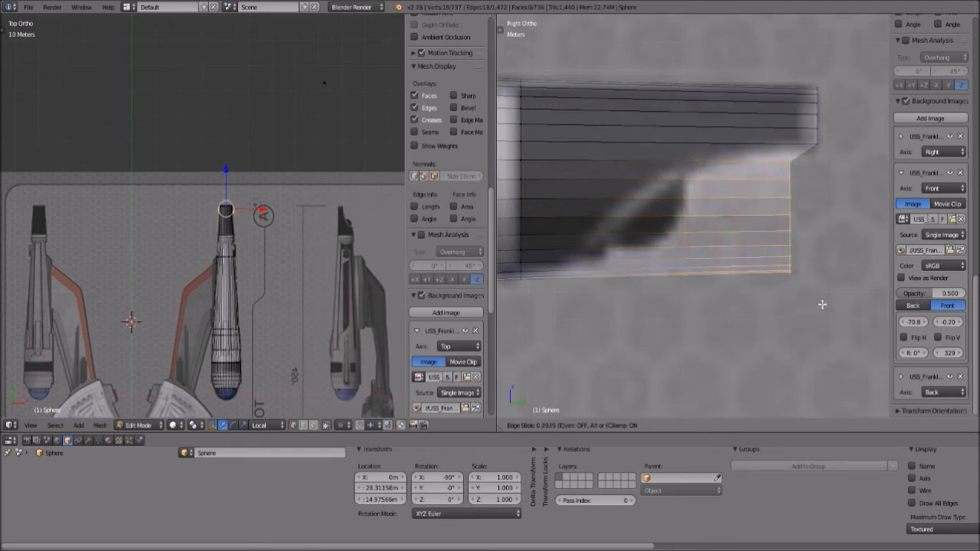
left_click(707, 299)
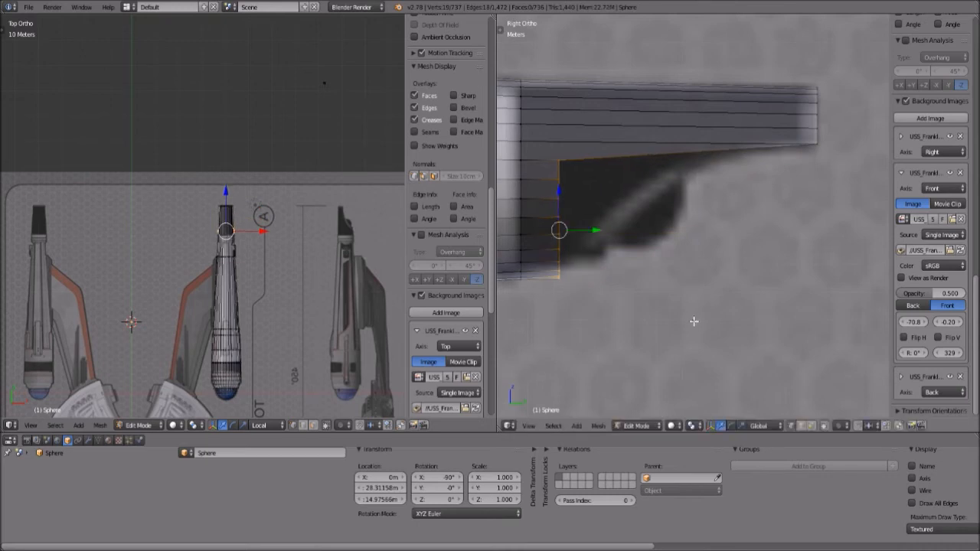
- Try sliding the lower tail vertices again, check their fit from above, and undo the edge slide
middle_click_drag(549, 224, 661, 236, "shift")
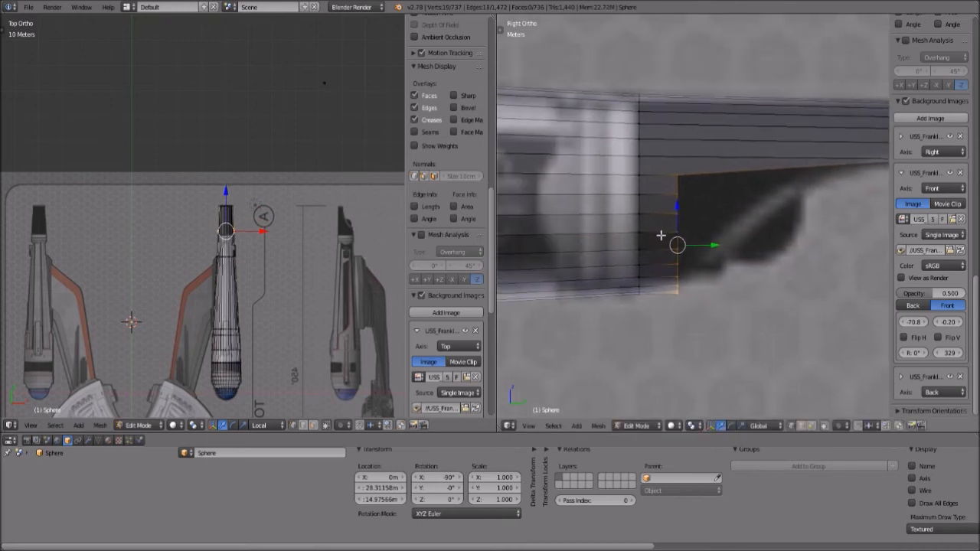
key("g")
key("g")
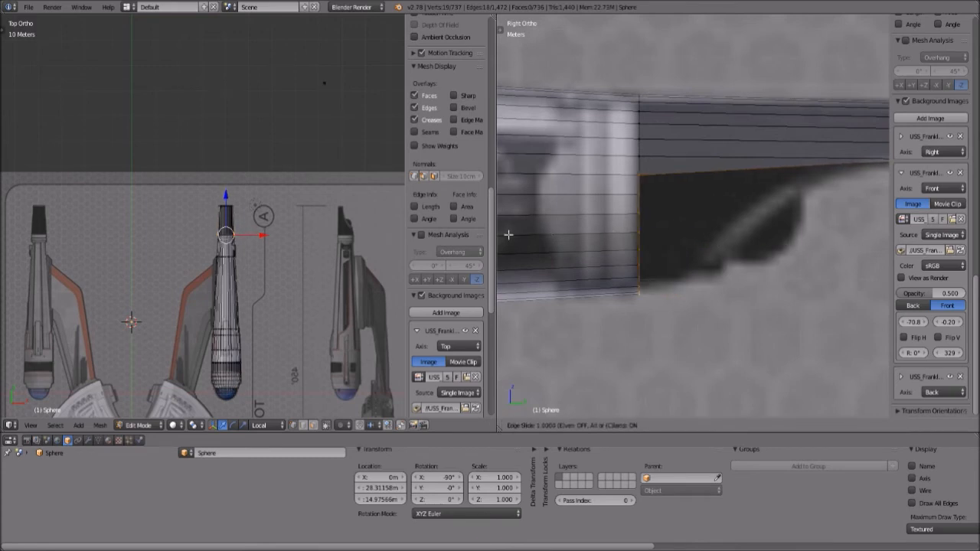
left_click(748, 236)
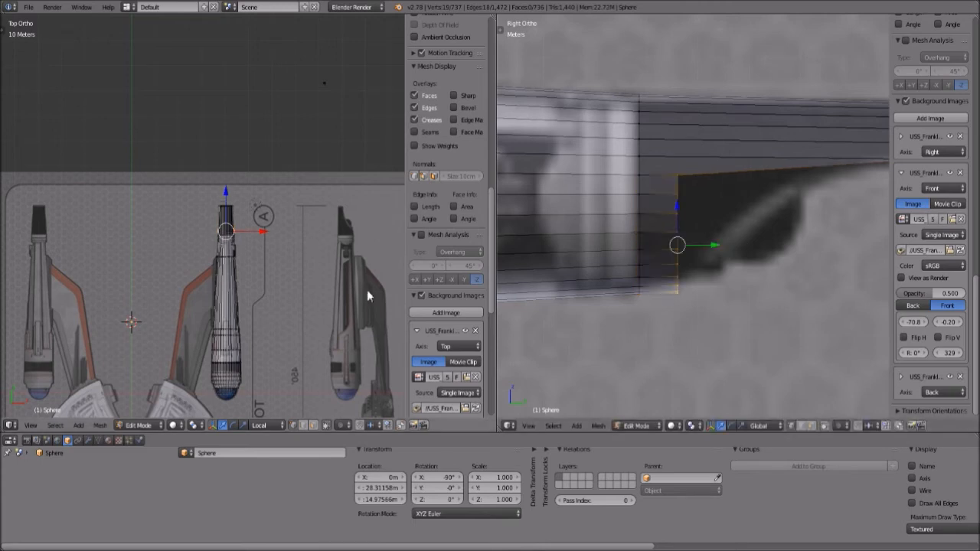
scroll(153, 350, "up", 6)
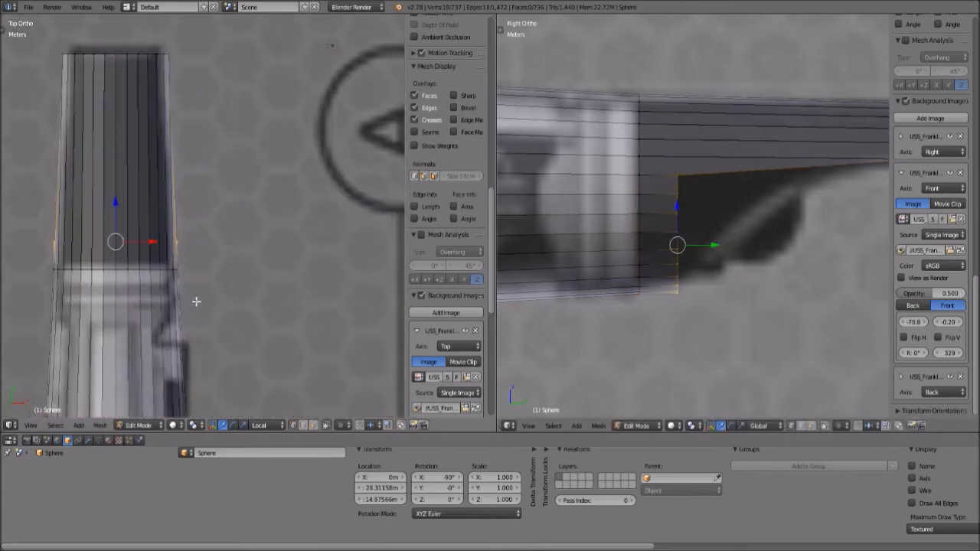
middle_click_drag(198, 135, 231, 169, "shift")
key("ctrl+z")
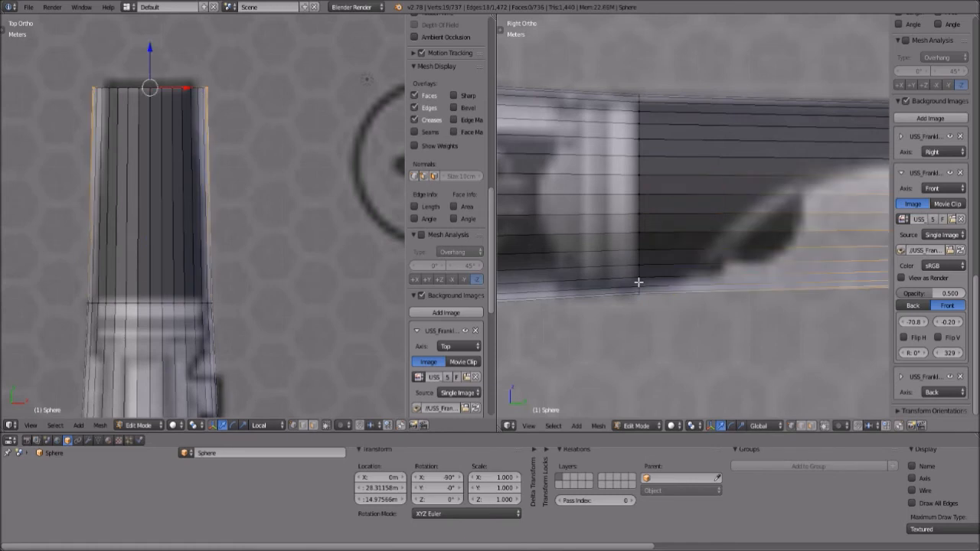
- Try moving the lower end-ring vertices forward along global Y to near the tail's base, and undo the move
key("g")
key("y")
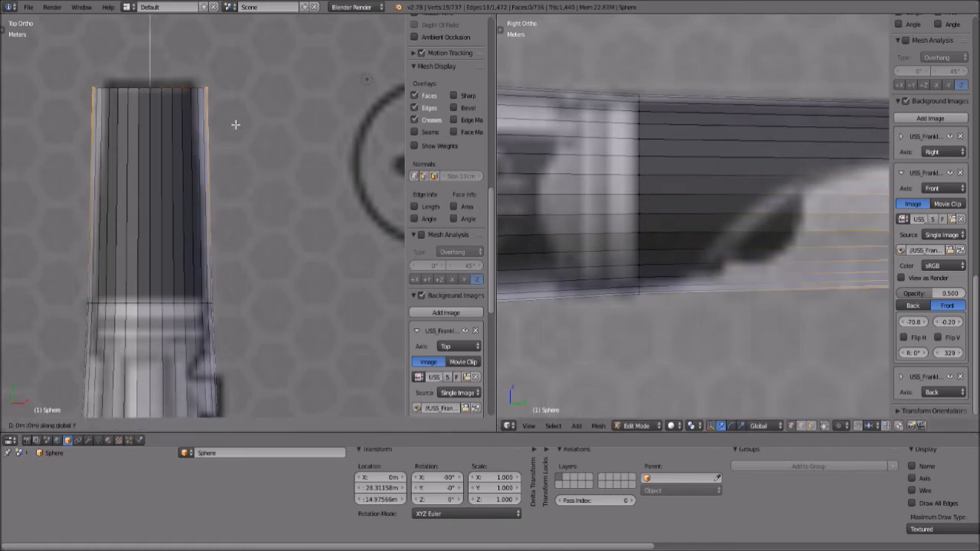
left_click(223, 305)
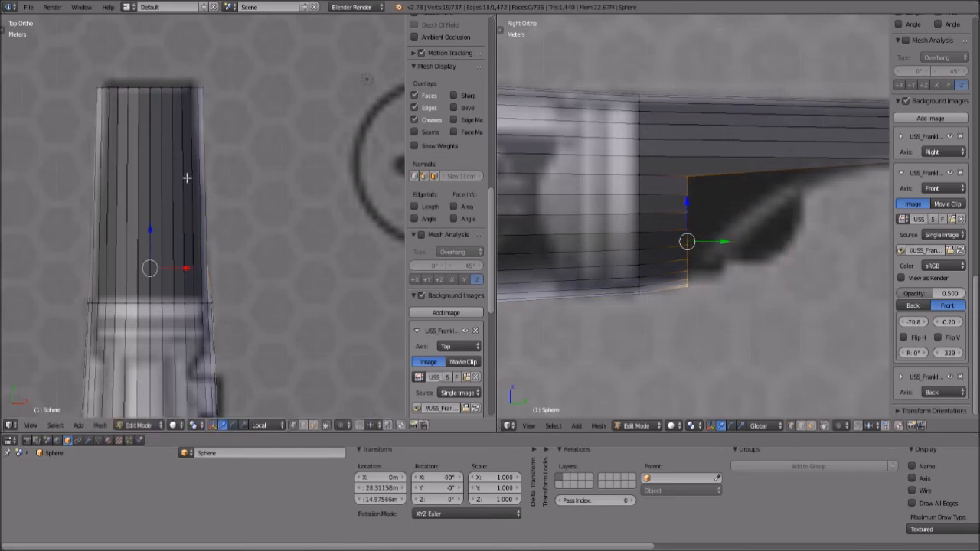
scroll(209, 272, "up", 3)
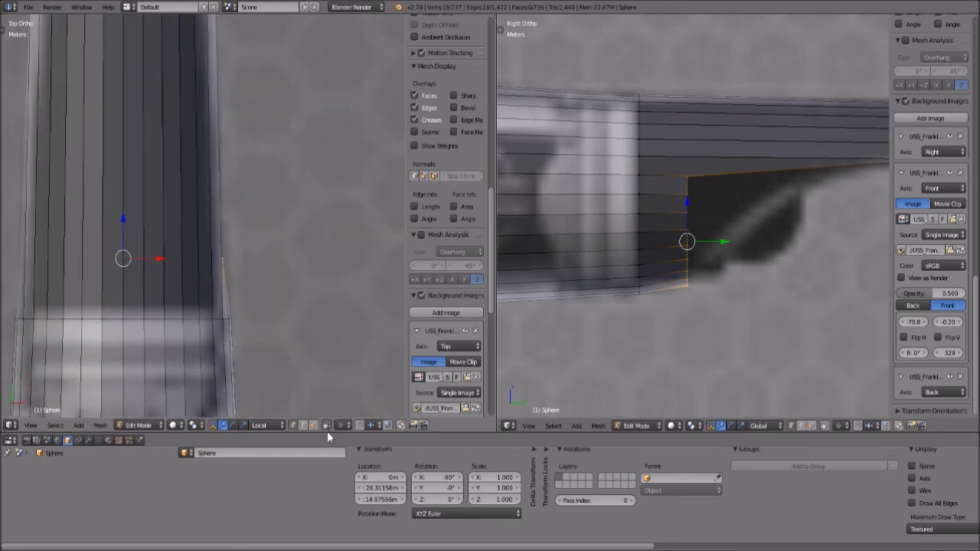
scroll(276, 383, "up", 3)
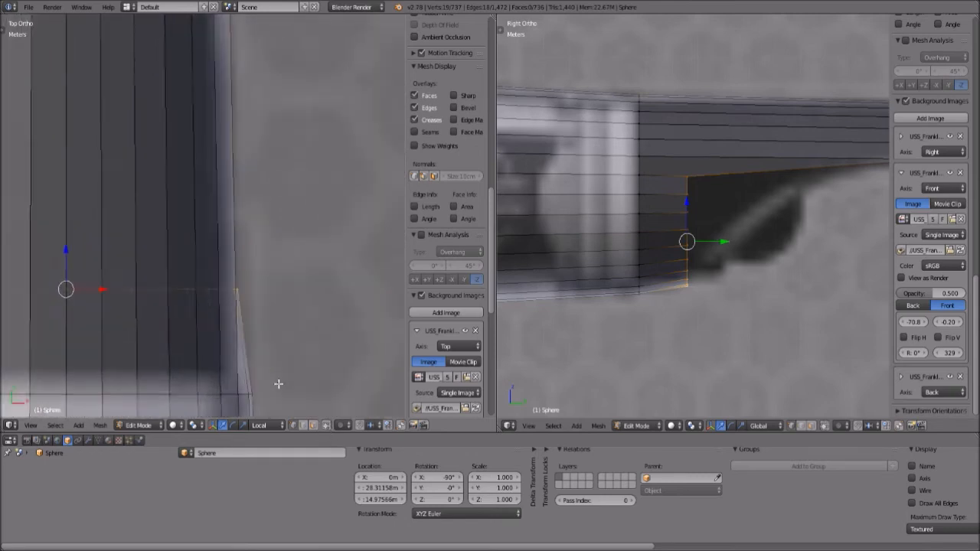
scroll(262, 366, "down", 4)
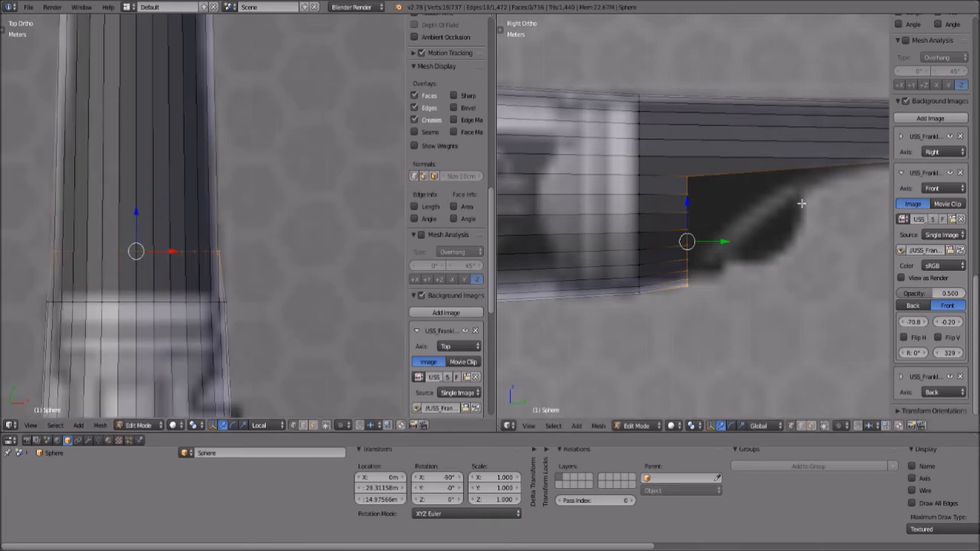
key("ctrl+z")
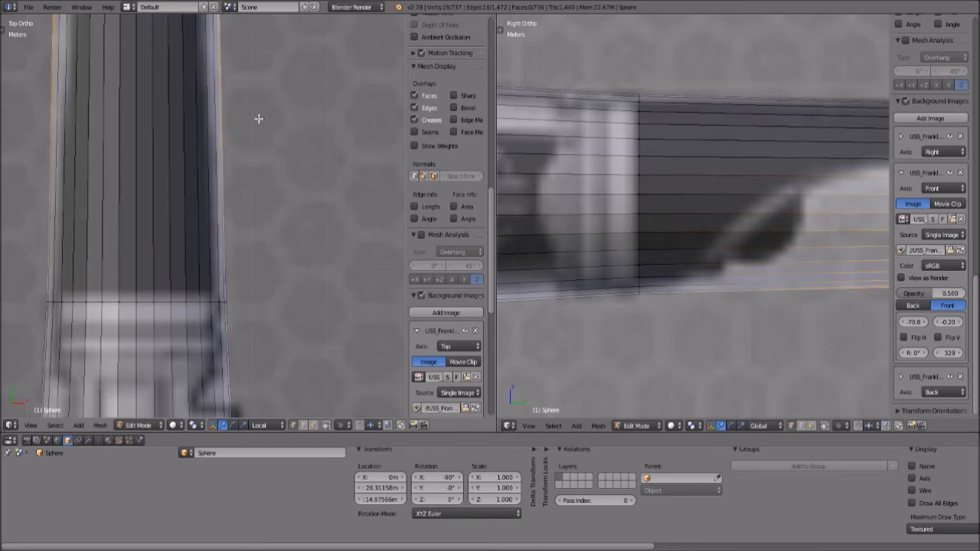
key("g")
key("y")
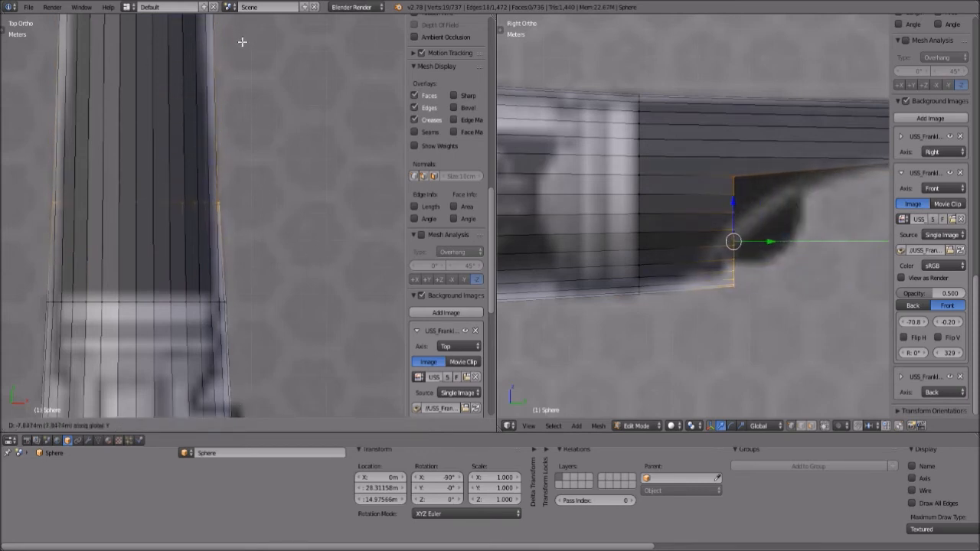
right_click(242, 42)
scroll(270, 77, "down", 3)
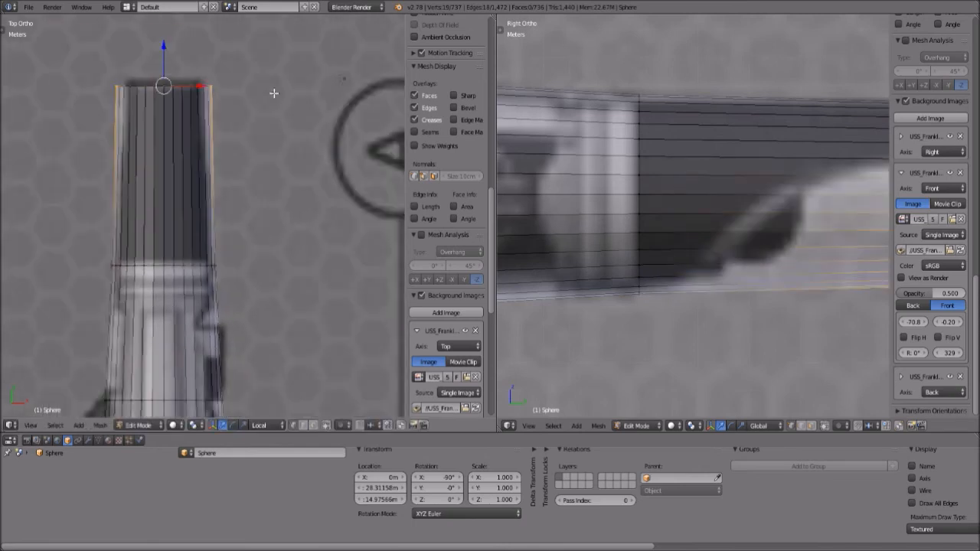
middle_click_drag(264, 91, 264, 106, "shift")
scroll(215, 124, "up", 2)
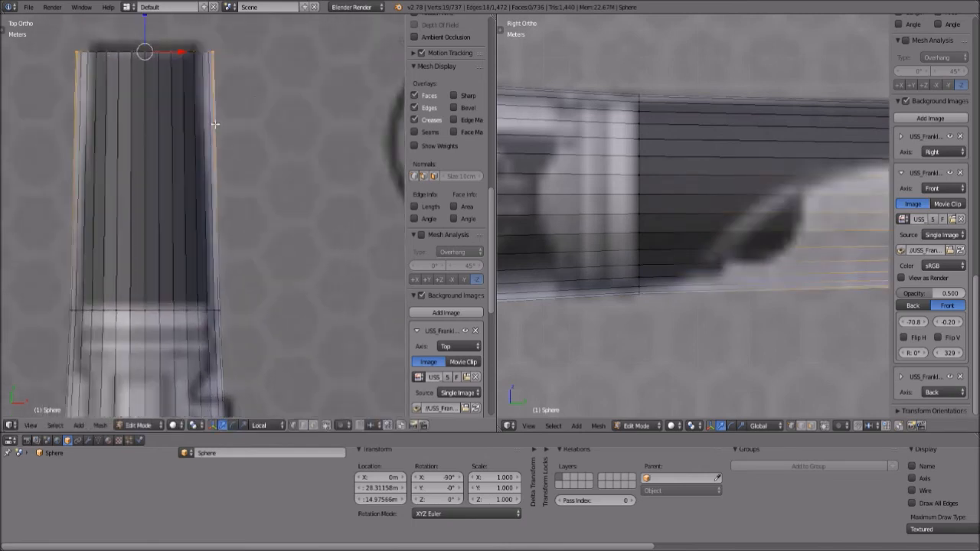
scroll(740, 152, "down", 6)
key("a")
key("a")
key("s")
right_click(280, 142)
- Select the whole tail end ring and scale it along global X to about 0.82 to match the top-view reference
key("a")
key("b")
left_click_drag(761, 146, 812, 287)
key("s")
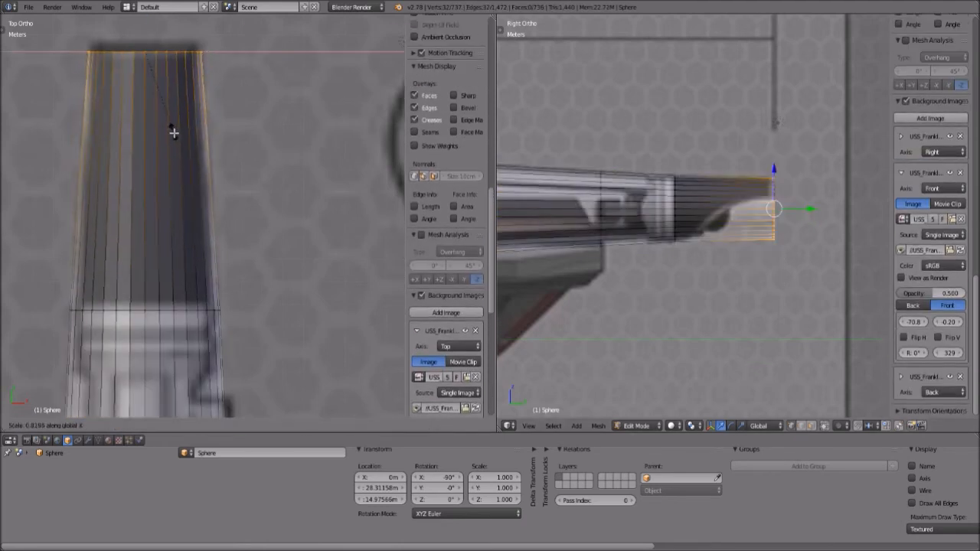
left_click(175, 134)
scroll(651, 136, "up", 2)
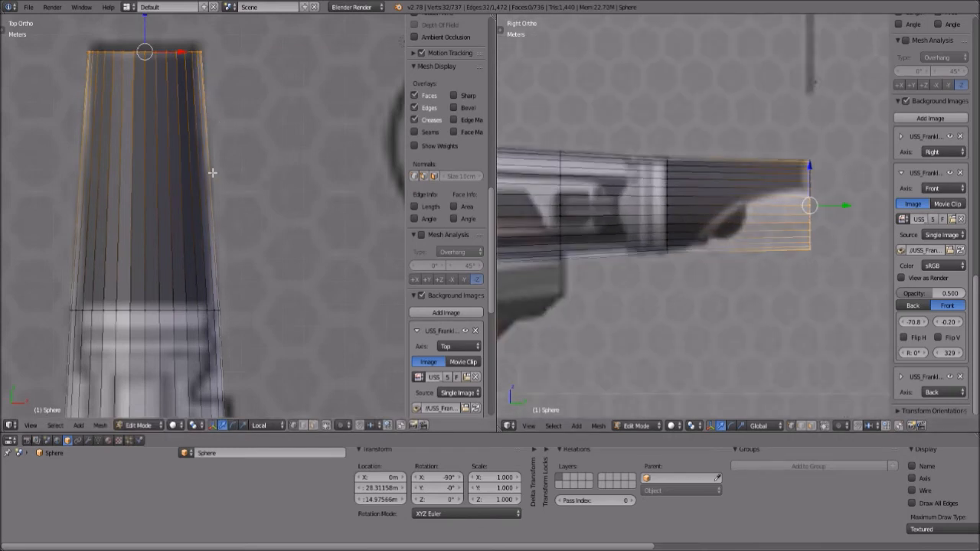
- Select only the lower vertices of the tail's end ring, below the reference's cutout line, in the side view
scroll(779, 221, "up", 2)
key("a")
key("b")
left_click_drag(846, 181, 888, 317)
key("g")
key("g")
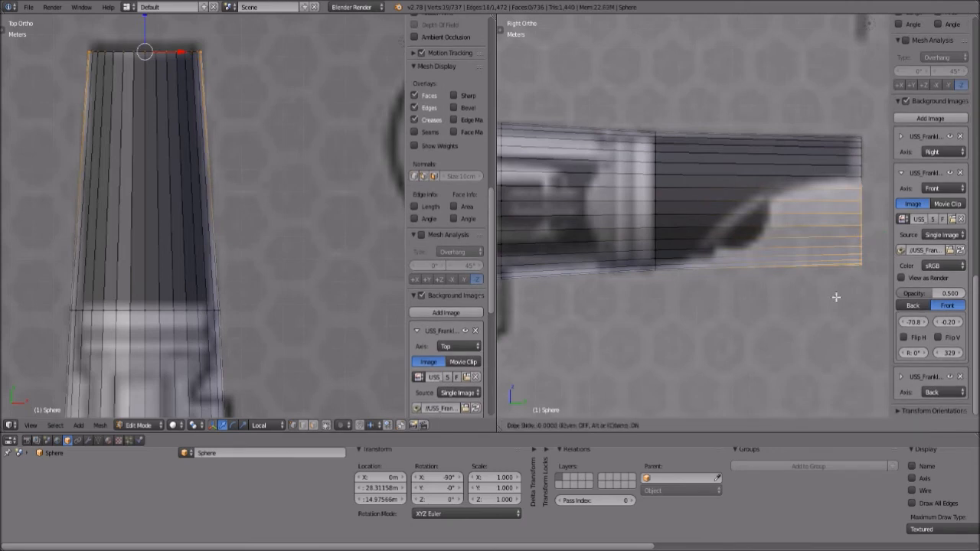
right_click(797, 302)
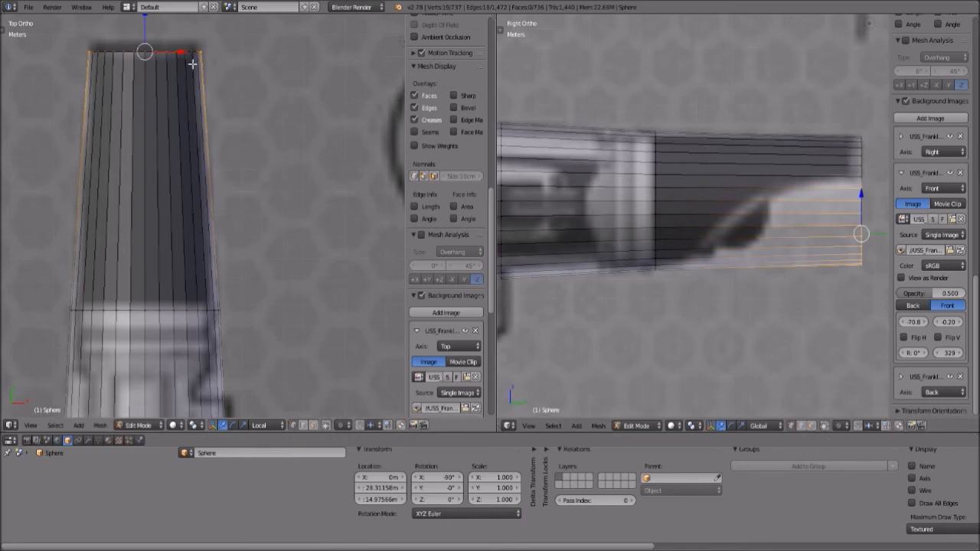
- Edge-slide the selected lower end-ring vertices forward by about 0.40 to where the reference cutout begins to curve down
scroll(163, 194, "up", 1)
scroll(212, 218, "down", 1)
middle_click_drag(322, 172, 323, 220, "shift")
scroll(854, 328, "up", 2)
middle_click_drag(833, 302, 721, 297, "shift")
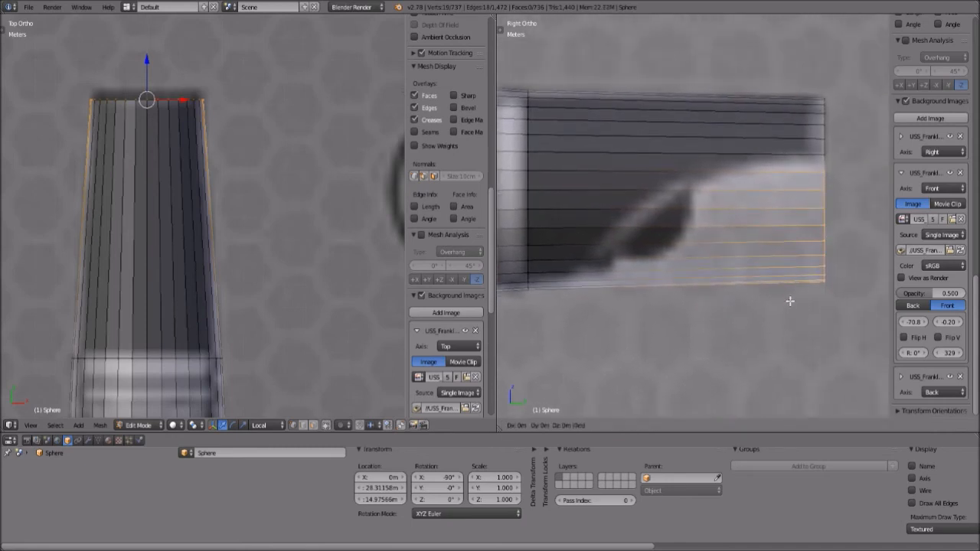
key("g")
key("g")
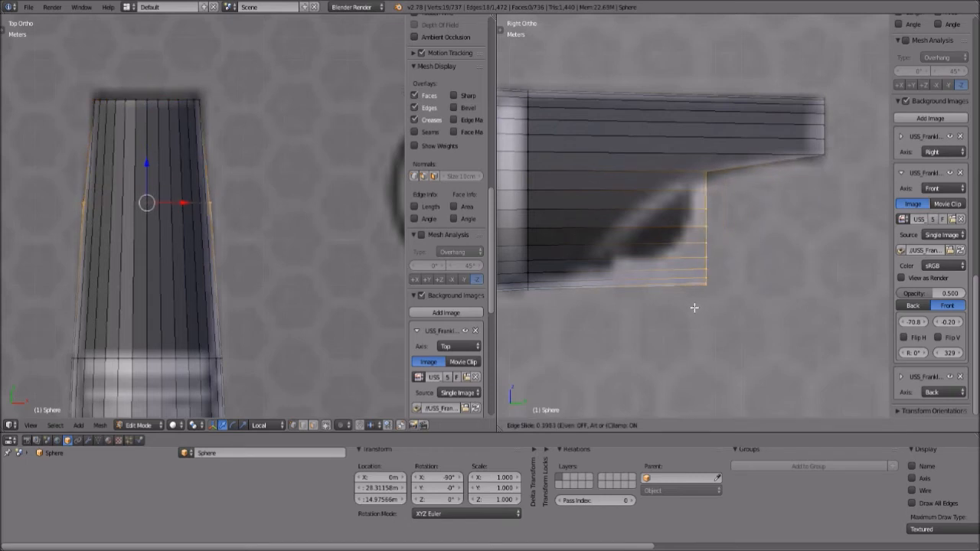
left_click(693, 308)
- Drop the highest vertices from the selection and move the rest forward along global Y, level by level, to follow the cutout
key("a")
key("b")
left_click_drag(691, 179, 729, 307)
key("g")
key("y")
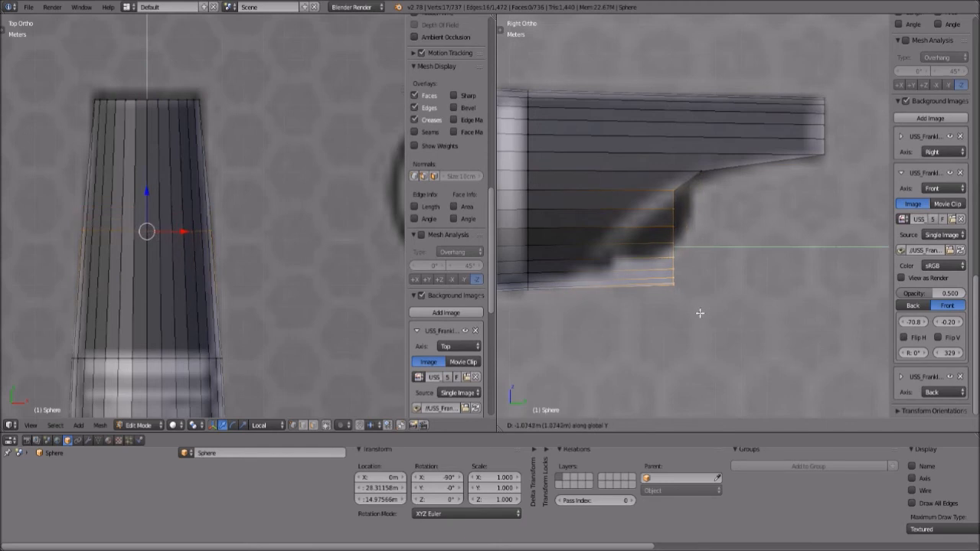
key("g")
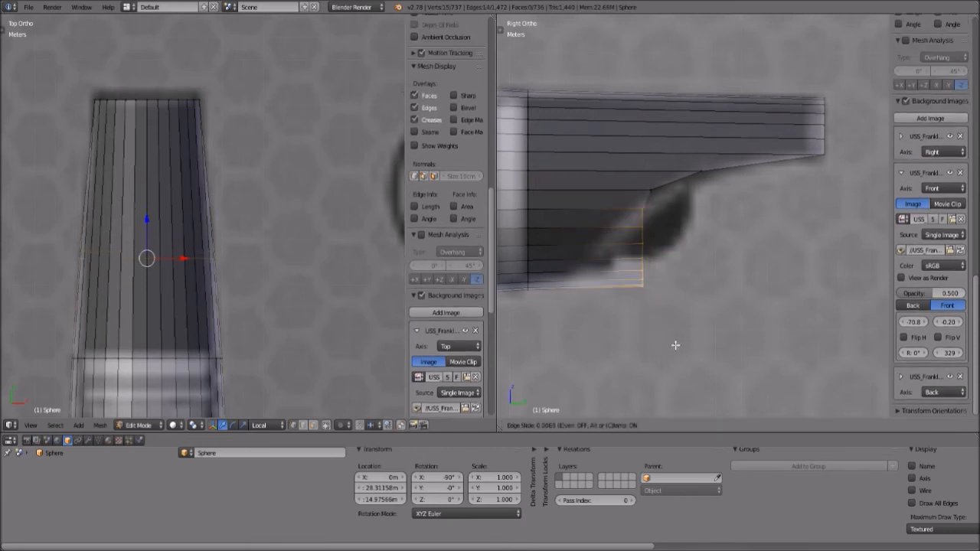
left_click(669, 345)
- Reselect the cutout's vertices from one level further down and edge-slide them forward to continue the curve
key("a")
key("b")
left_click_drag(616, 220, 654, 332)
key("g")
key("g")
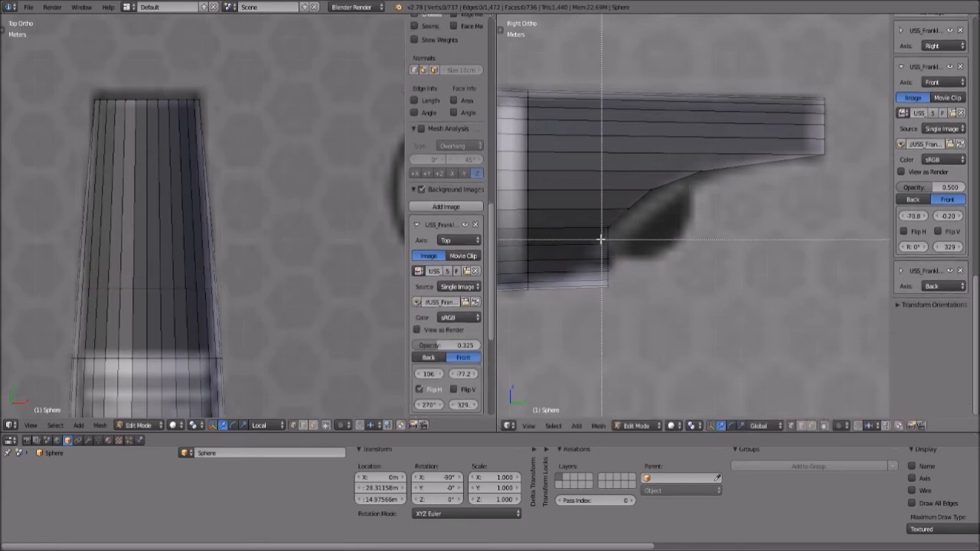
left_click(627, 331)
- Edge-slide the next two lower vertex groups forward, leaving the upper ones in place, to extend the curve toward the tail's bottom edge
key("a")
key("b")
left_click_drag(579, 254, 613, 332)
key("g")
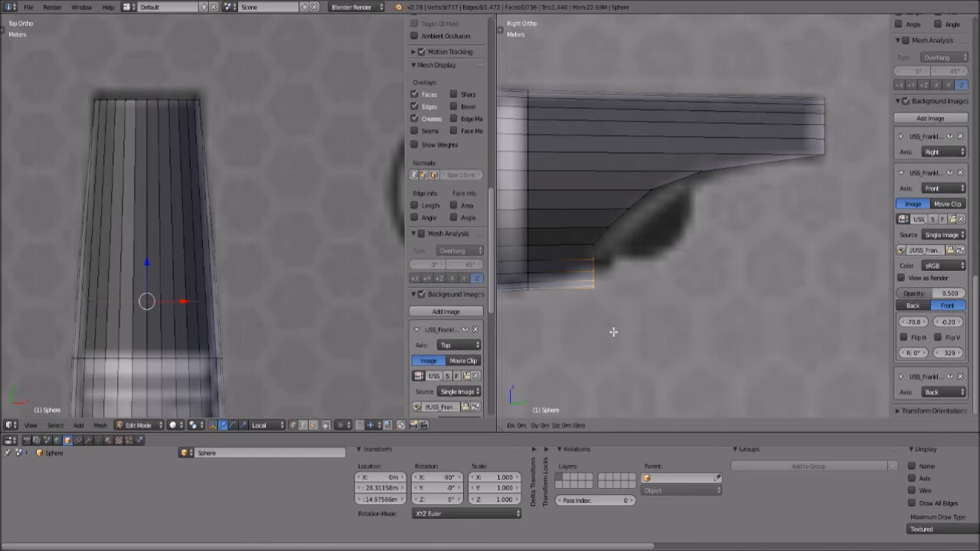
left_click(606, 333)
key("a")
key("b")
left_click_drag(572, 269, 592, 315)
key("g")
key("g")
left_click(590, 316)
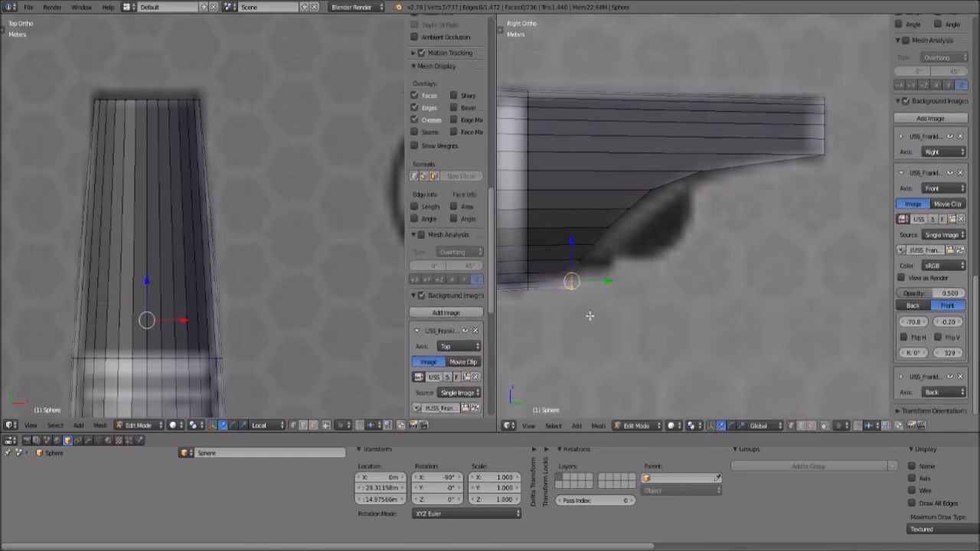
- Edge-slide the last bottom vertices slightly forward to finish the cutout curve where it meets the tail's lower edge
scroll(589, 329, "up", 4)
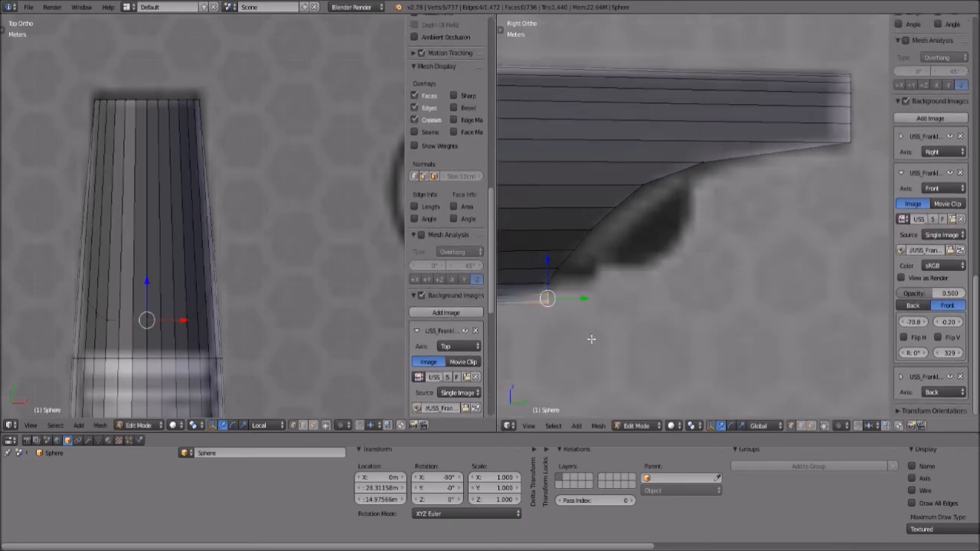
key("g")
key("g")
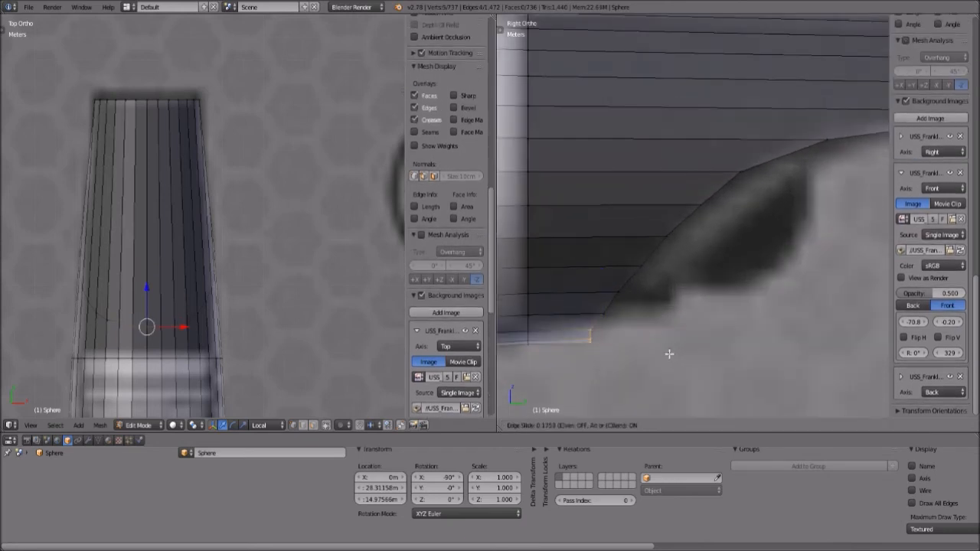
left_click(596, 346)
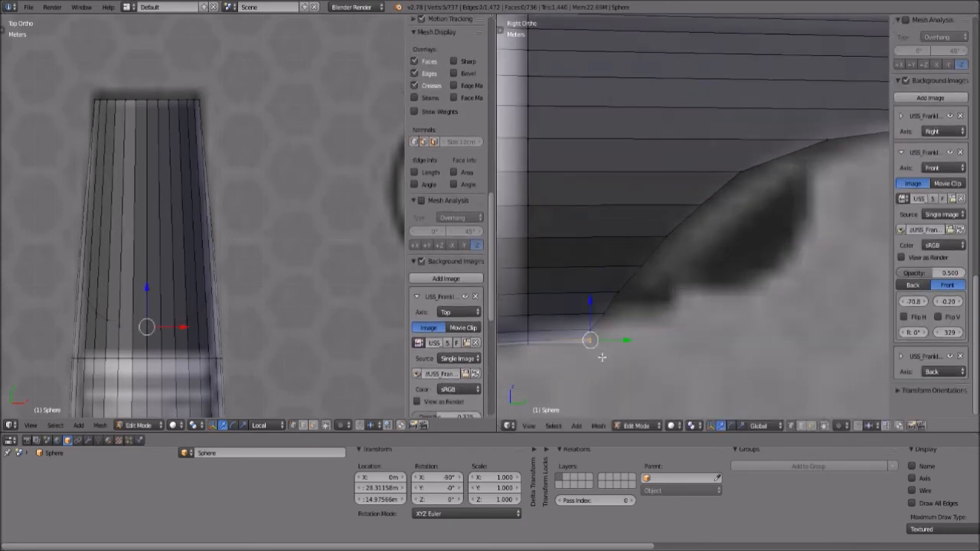
key("g")
key("g")
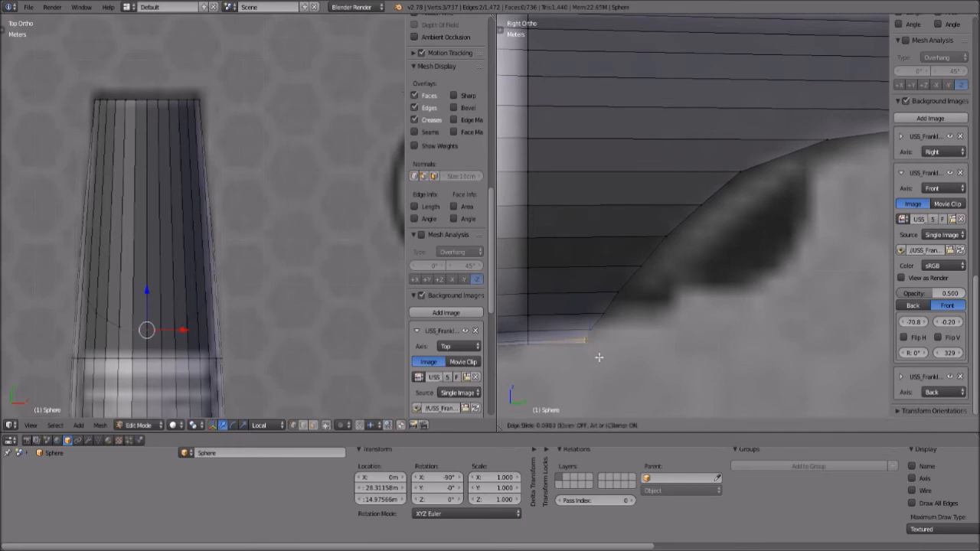
left_click(598, 356)
scroll(618, 357, "down", 10)
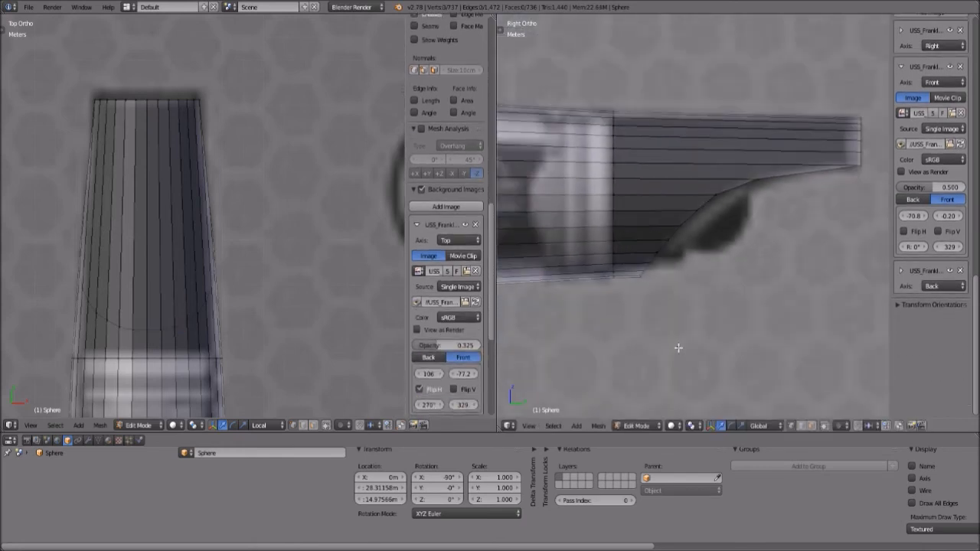
- Fill the two lowest faces across the tail's open rear end between opposite vertices
scroll(723, 325, "up", 8)
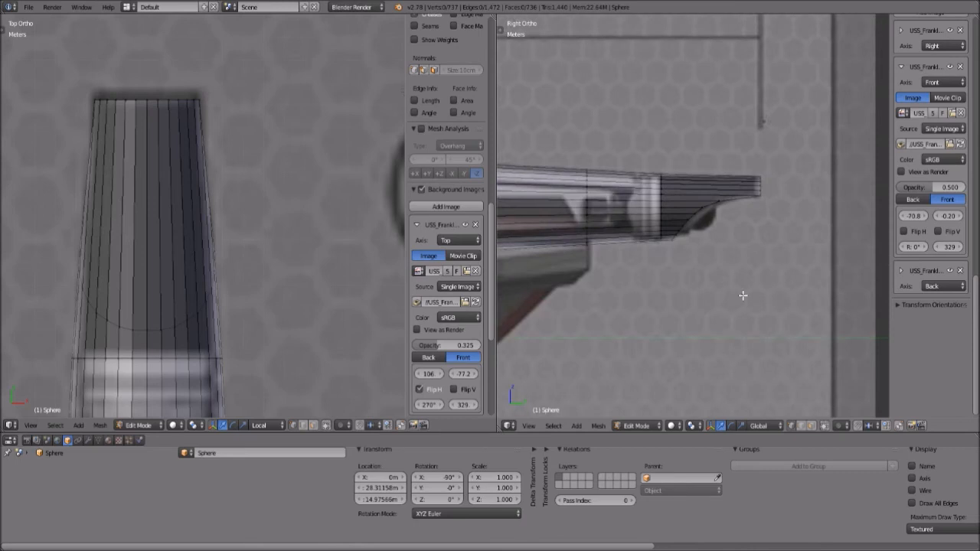
middle_click_drag(741, 249, 718, 264)
scroll(718, 264, "up", 3)
right_click(684, 202)
right_click(684, 218, "shift")
right_click(746, 216, "shift")
right_click(749, 222, "shift")
key("f")
right_click(680, 195)
right_click(684, 172, "shift")
right_click(734, 176, "shift")
right_click(741, 201, "shift")
key("f")
key("a")
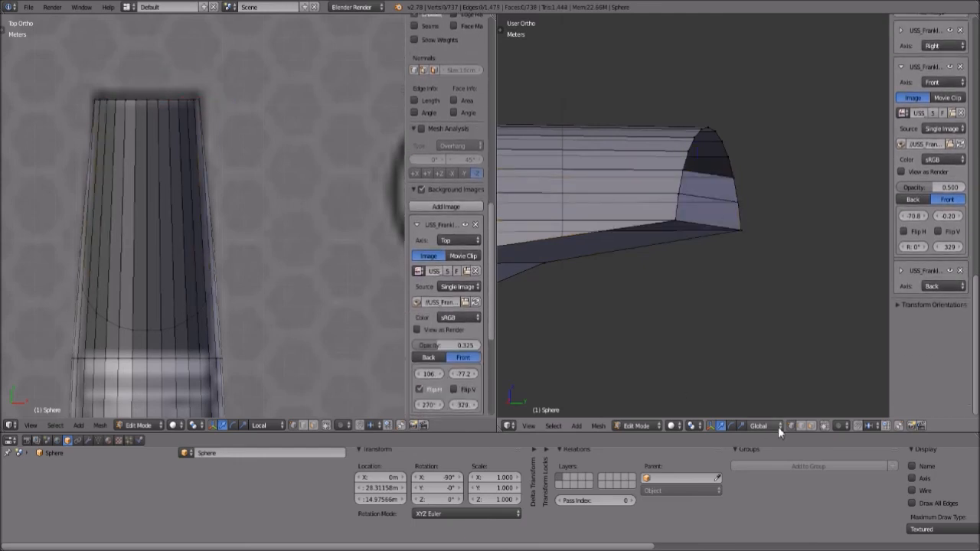
- Fill the next two strips up across the open rear end between opposite edges
right_click(684, 169)
right_click(734, 167, "shift")
key("f")
right_click(692, 145)
right_click(727, 151, "shift")
key("f")
- Close the top of the tail's rear end by filling the remaining gaps between opposite edges
right_click(714, 138)
right_click(709, 138)
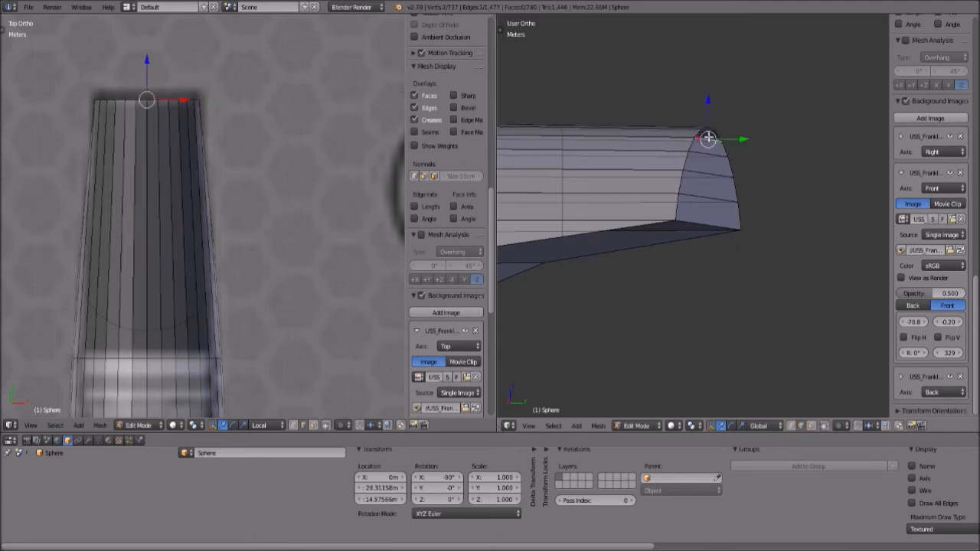
right_click(719, 137)
middle_click_drag(727, 164, 701, 246, "shift")
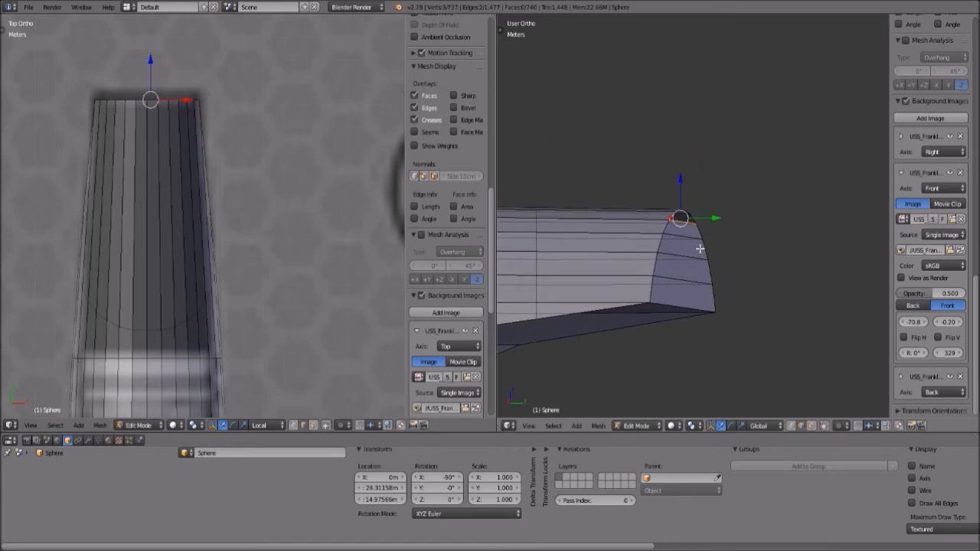
scroll(699, 253, "up", 8)
right_click(713, 230)
right_click(612, 218, "shift")
key("f")
right_click(629, 201)
right_click(666, 199, "shift")
key("f")
key("a")
scroll(669, 219, "down", 4)
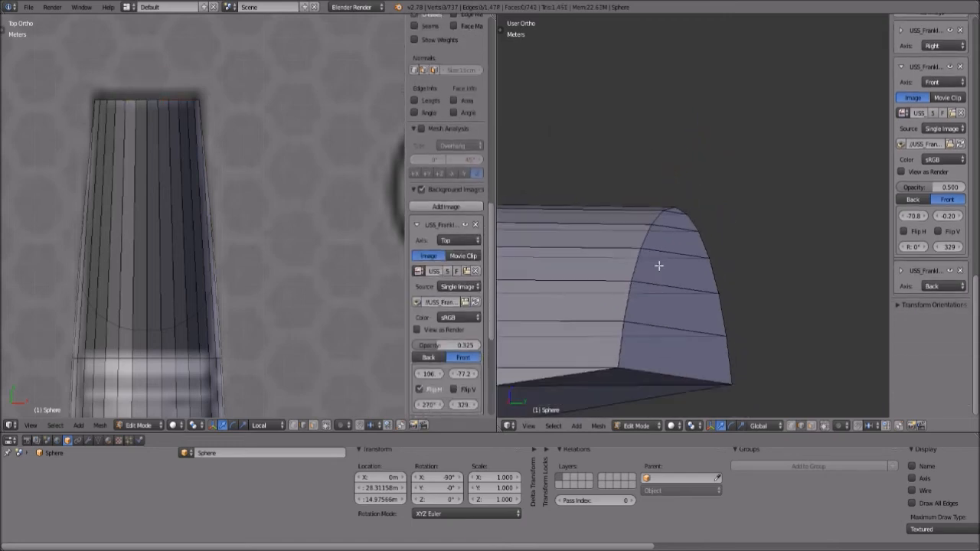
- Bridge the two opposite rearmost edges of the tail's underside cutout with a face
middle_click_drag(656, 265, 704, 221, "shift")
right_click(621, 276)
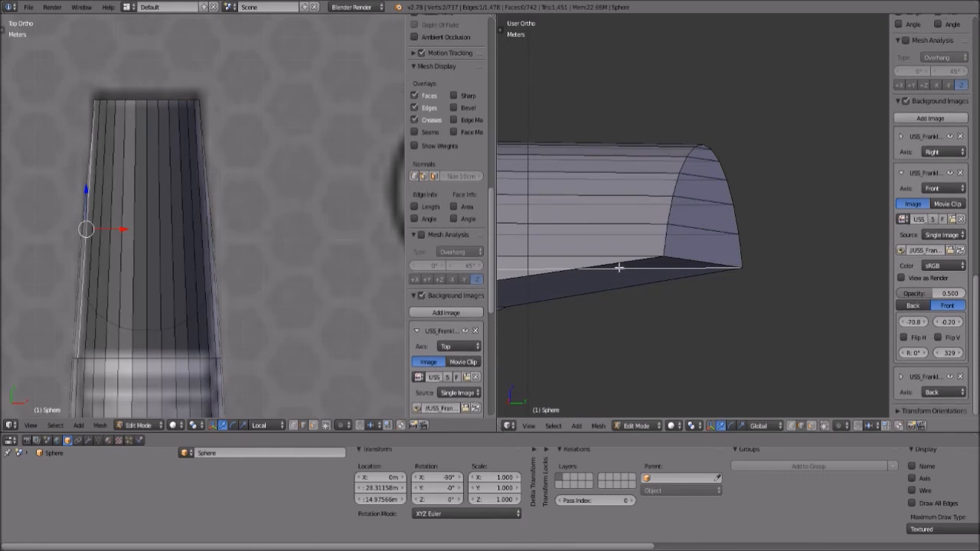
left_click(827, 425)
right_click(634, 261)
right_click(630, 283, "shift")
key("f")
- Continue the underside surface forward with three more faces between opposite edges along the cutout's curve
scroll(615, 332, "down", 3)
middle_click_drag(614, 337, 756, 305, "shift")
scroll(756, 306, "up", 3)
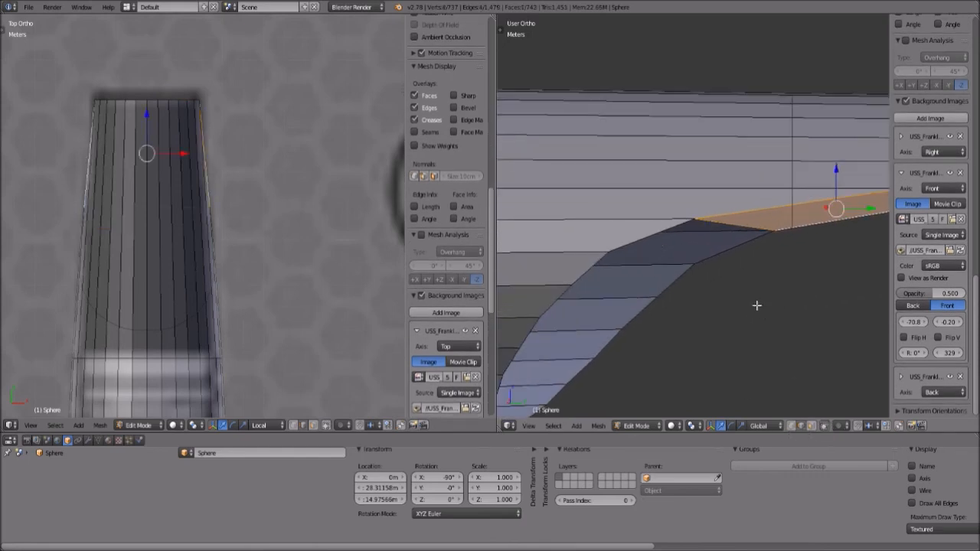
right_click(658, 233)
right_click(727, 265, "shift")
key("f")
right_click(679, 288)
right_click(589, 273, "shift")
key("f")
right_click(563, 297)
right_click(630, 320, "shift")
key("f")
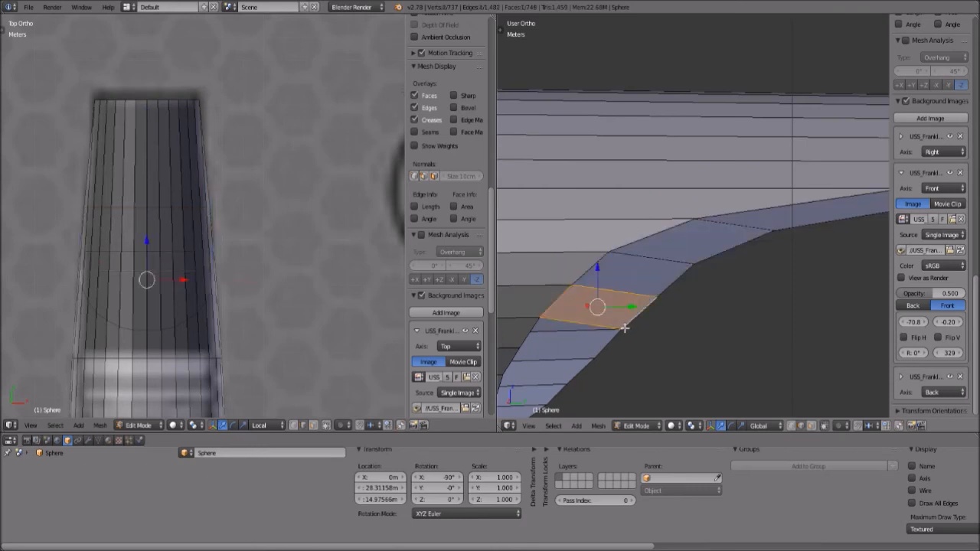
- Fill three further faces between opposite edges down the steep lower part of the cutout
right_click(614, 340)
right_click(526, 334, "shift")
key("f")
middle_click_drag(529, 340, 608, 280, "shift")
right_click(608, 280)
right_click(670, 294)
right_click(603, 280, "shift")
key("f")
right_click(590, 307)
right_click(646, 320, "shift")
key("f")
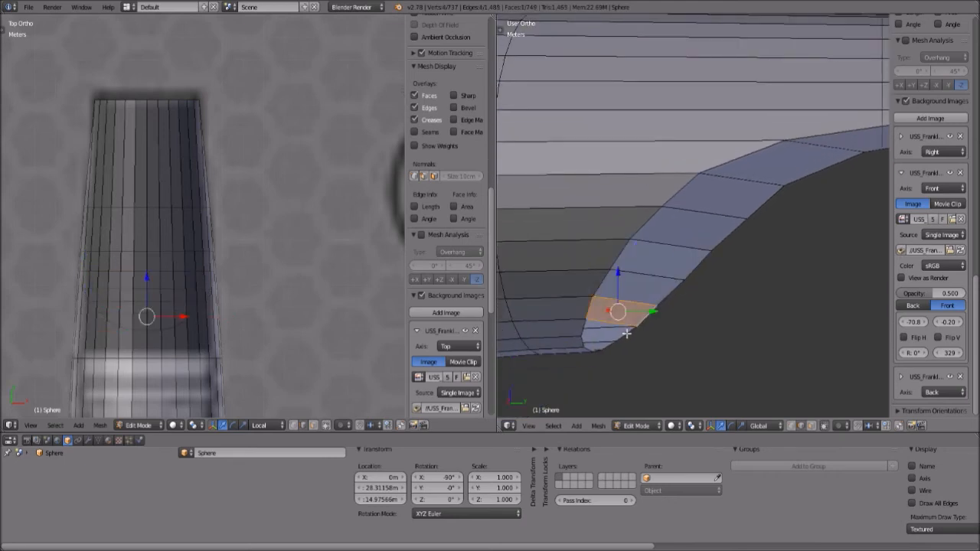
- Fill the last small gaps where the cutout meets the tail's bottom edge to close the underside
right_click(615, 335)
right_click(586, 329)
right_click(584, 343)
right_click(611, 346, "shift")
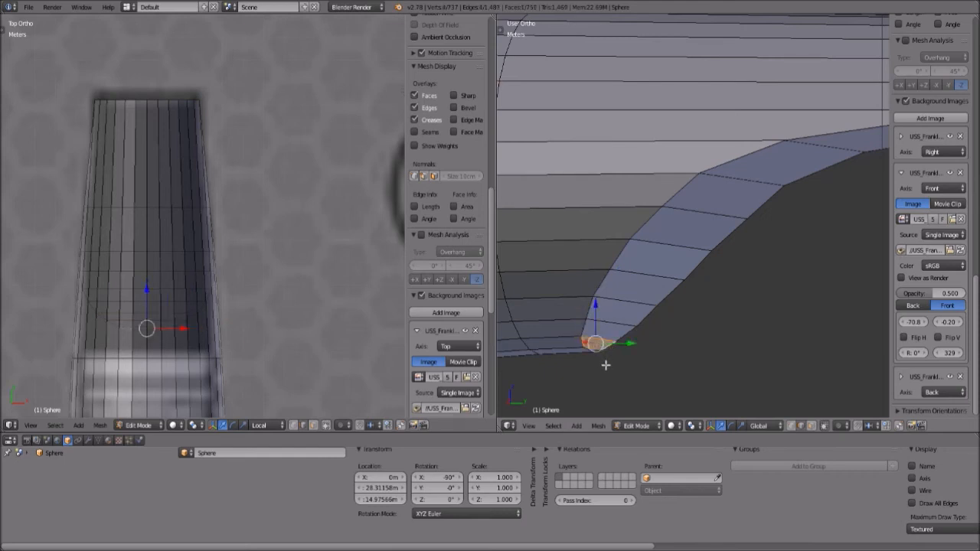
middle_click_drag(606, 365, 701, 284, "shift")
scroll(691, 315, "up", 7)
middle_click_drag(664, 409, 663, 321, "shift")
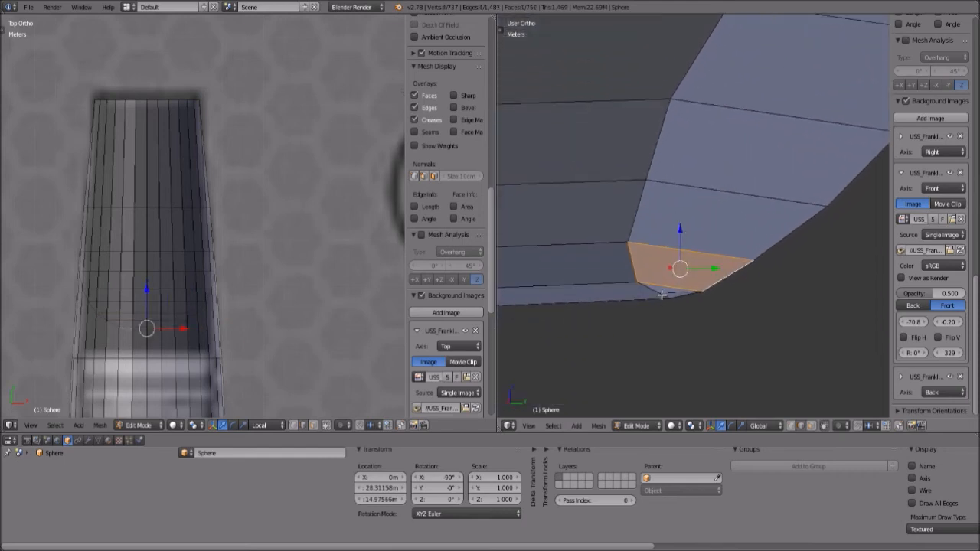
right_click(662, 295)
right_click(681, 300, "shift")
key("f")
scroll(684, 308, "down", 8)
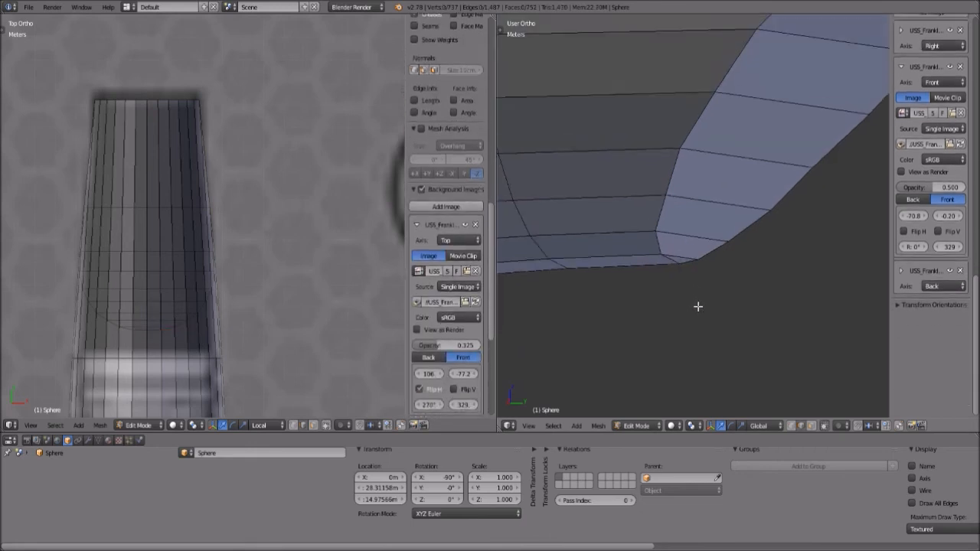
- Switch the nacelle to Object Mode and view it together with the saucer
left_click(654, 425)
left_click(656, 412)
scroll(674, 277, "down", 3)
middle_click_drag(674, 277, 761, 285)
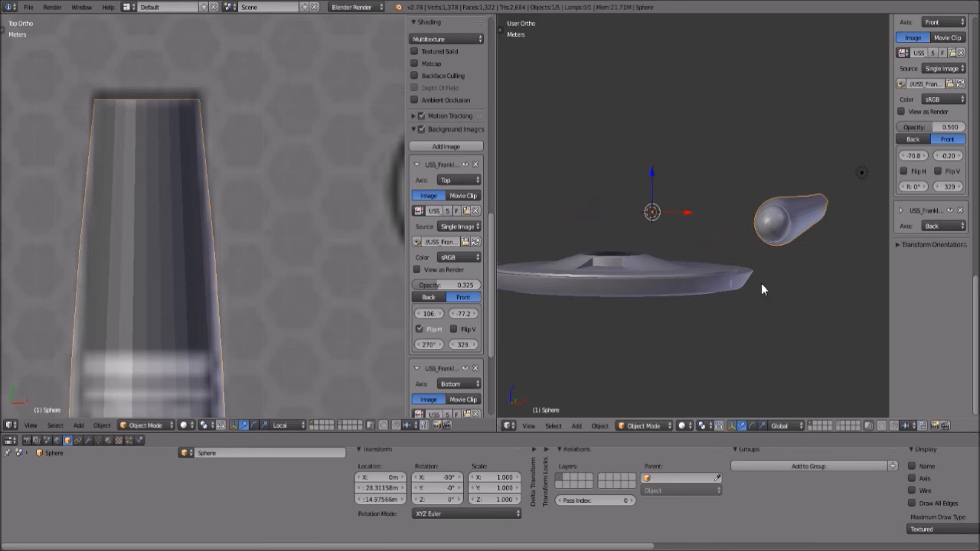
- Add a Mirror modifier to the nacelle to create its counterpart on the other side of the ship
left_click(88, 440)
left_click(253, 458)
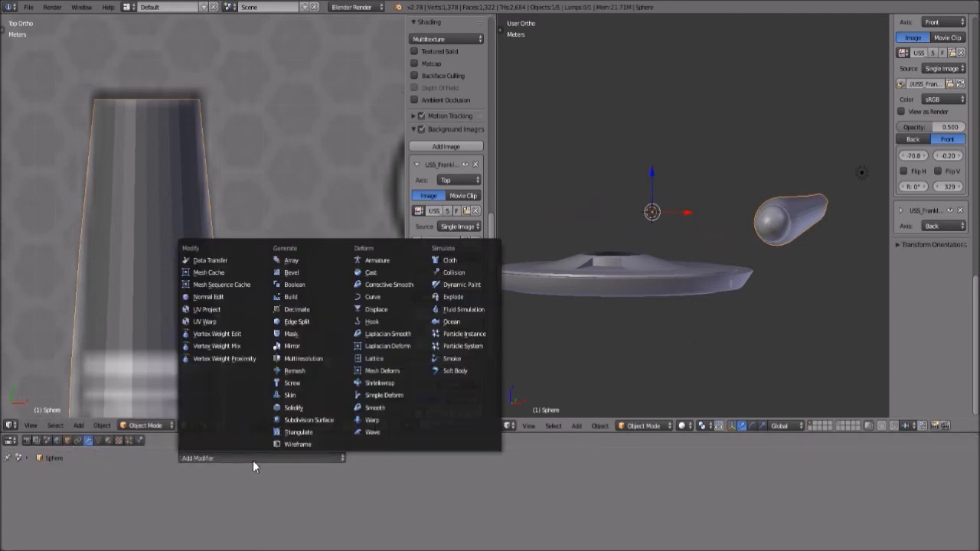
scroll(97, 283, "down", 4)
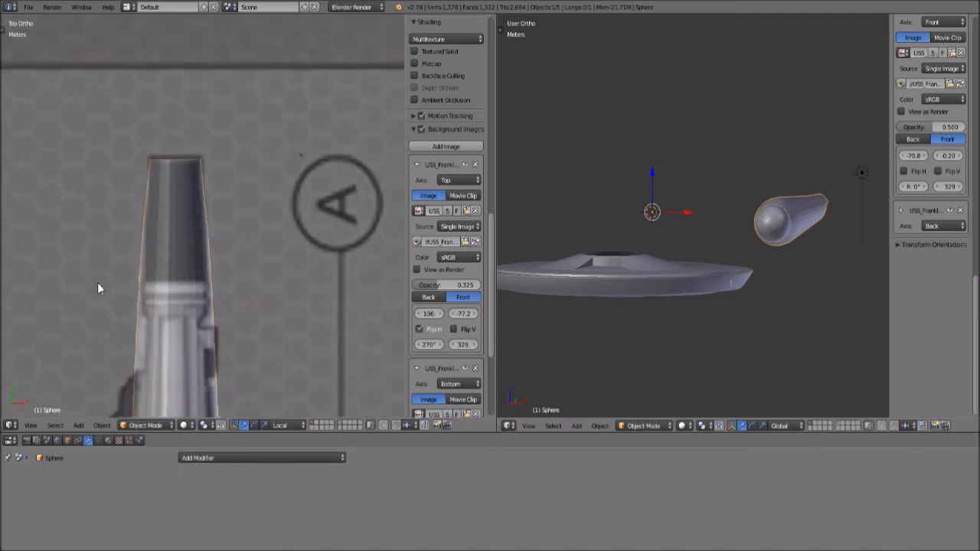
middle_click_drag(113, 303, 186, 243, "shift")
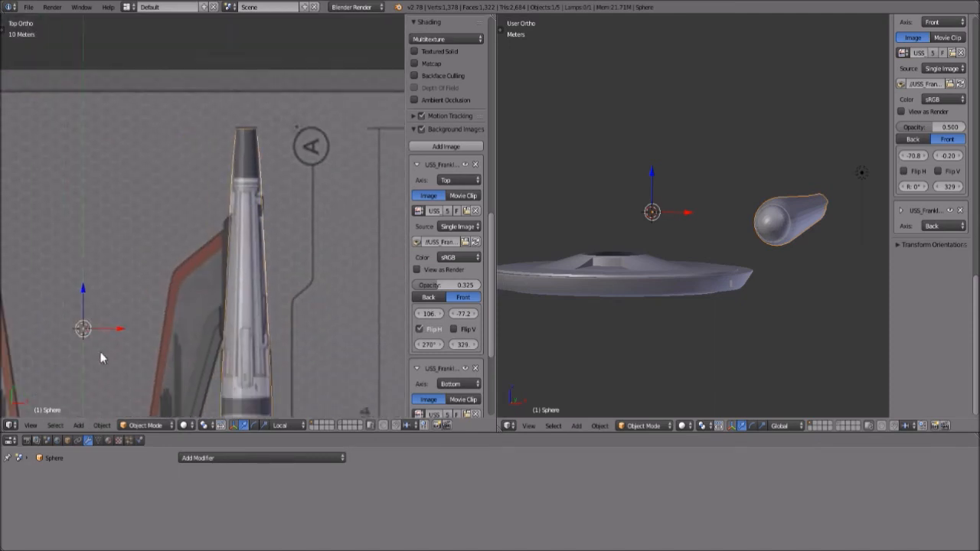
left_click(198, 458)
left_click(284, 458)
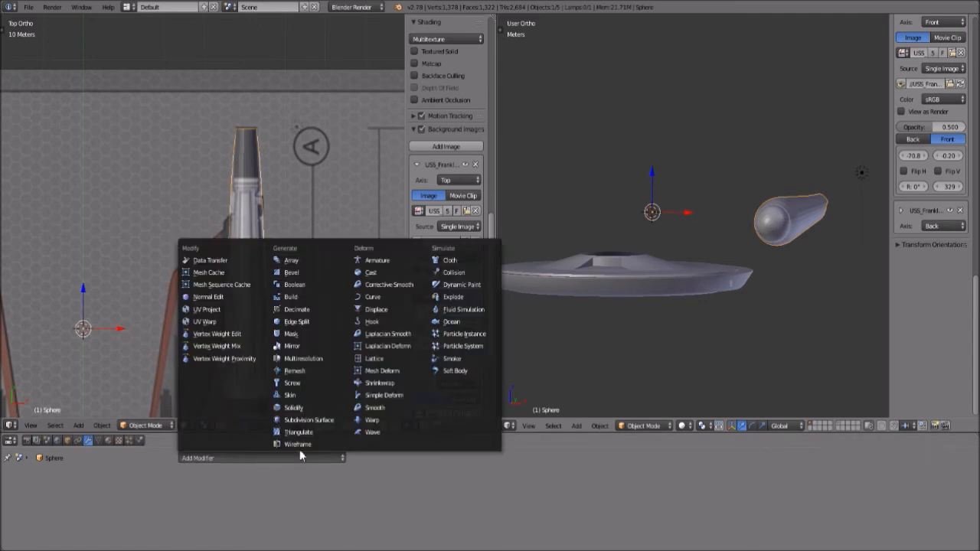
left_click(296, 349)
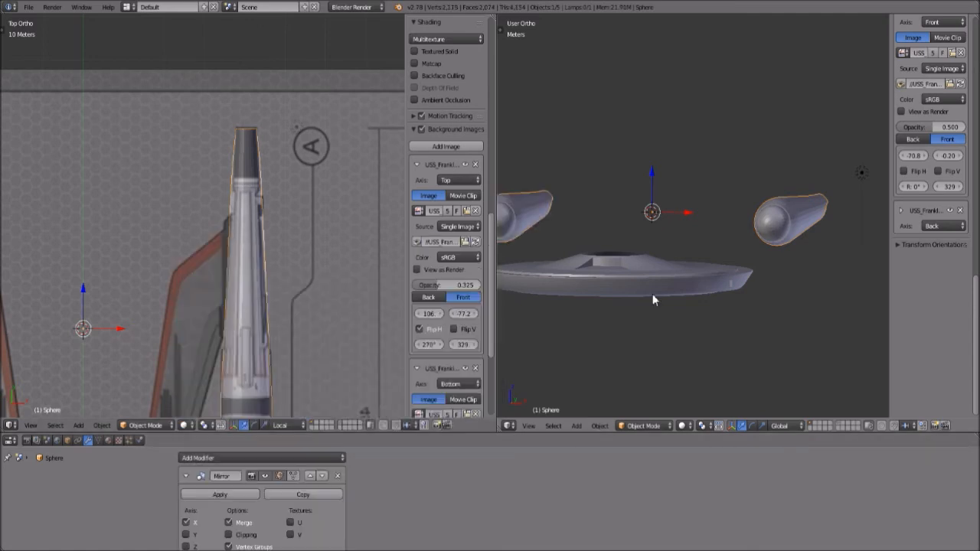
- Check both nacelles against the front-view reference and inspect them with the saucer from an angled view
scroll(763, 253, "down", 3)
middle_click_drag(763, 253, 748, 280)
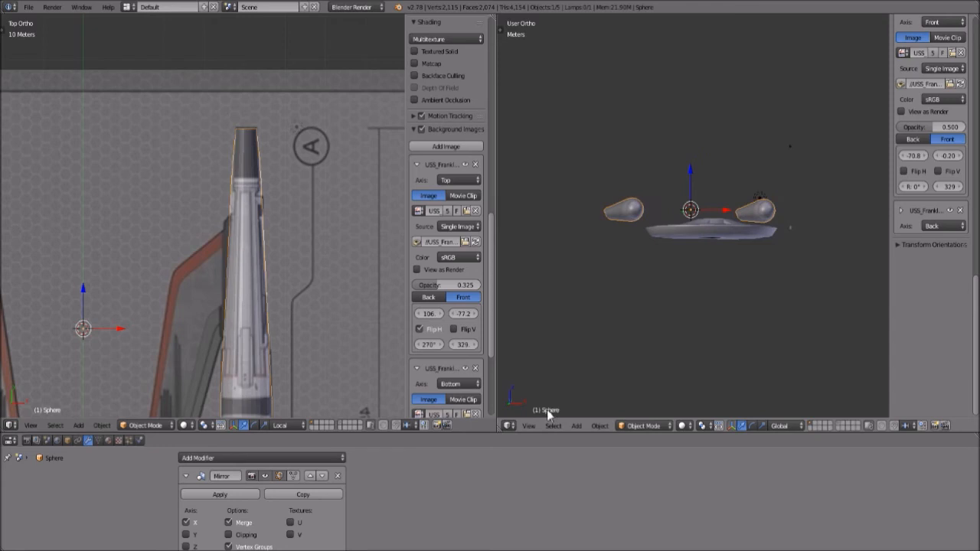
left_click(528, 426)
left_click(550, 354)
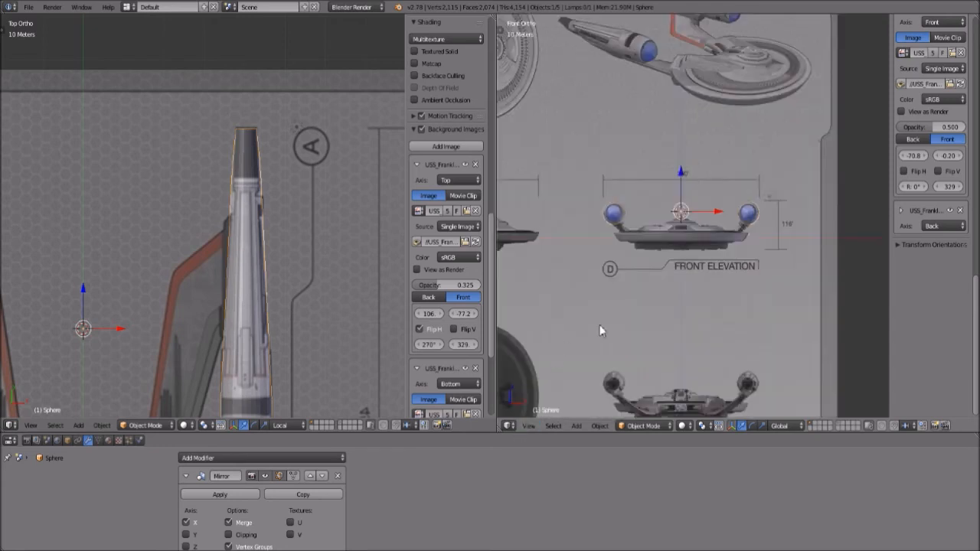
scroll(668, 314, "up", 5)
middle_click_drag(645, 339, 734, 332, "shift")
middle_click_drag(789, 300, 752, 328)
scroll(750, 325, "down", 5)
scroll(748, 323, "up", 3)
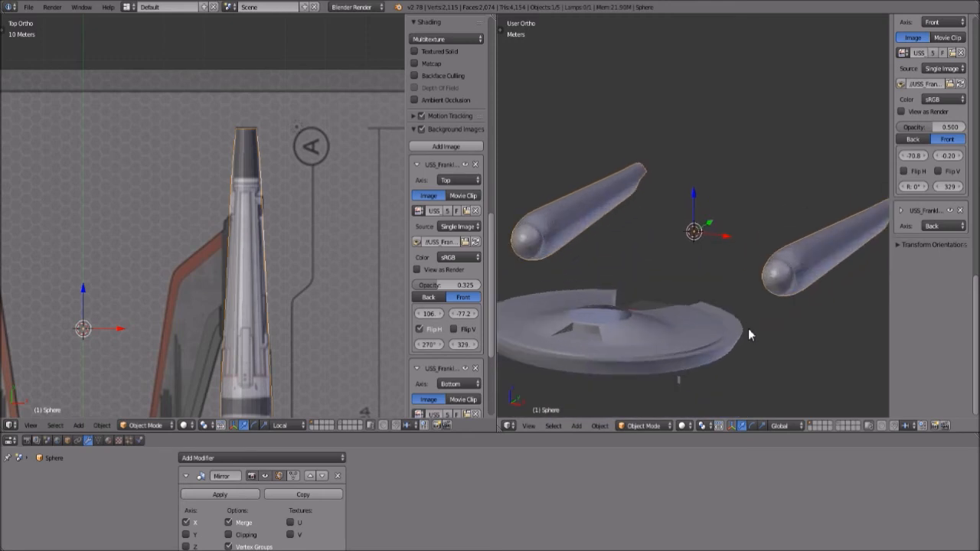
- Shade the entire nacelle mesh smooth in Edit Mode and enable Auto Smooth for its normals
left_click(660, 426)
left_click(657, 402)
key("a")
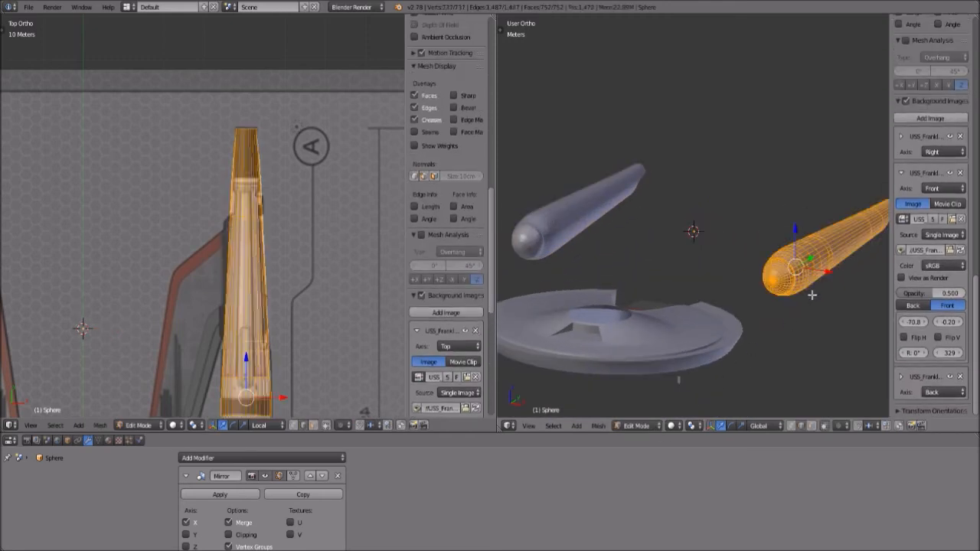
key("w")
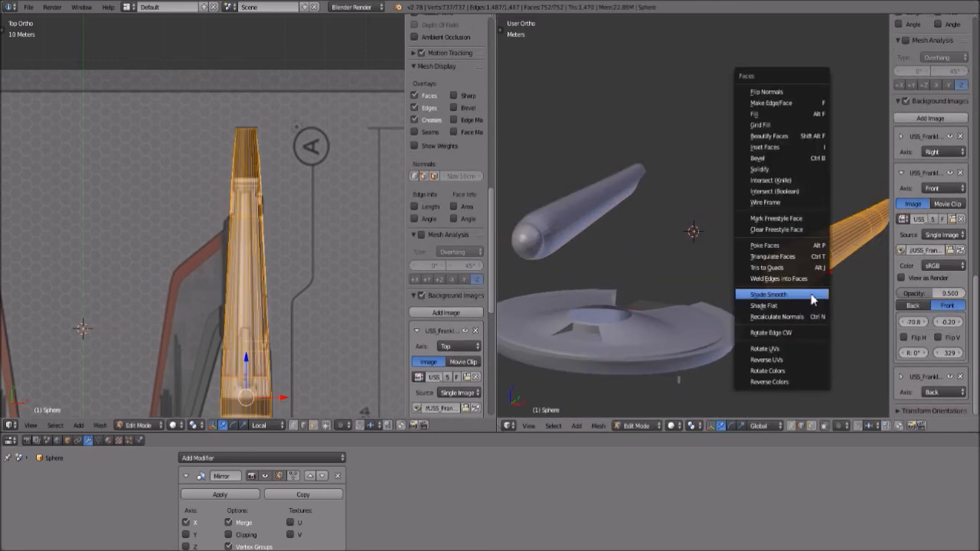
left_click(811, 294)
left_click(97, 441)
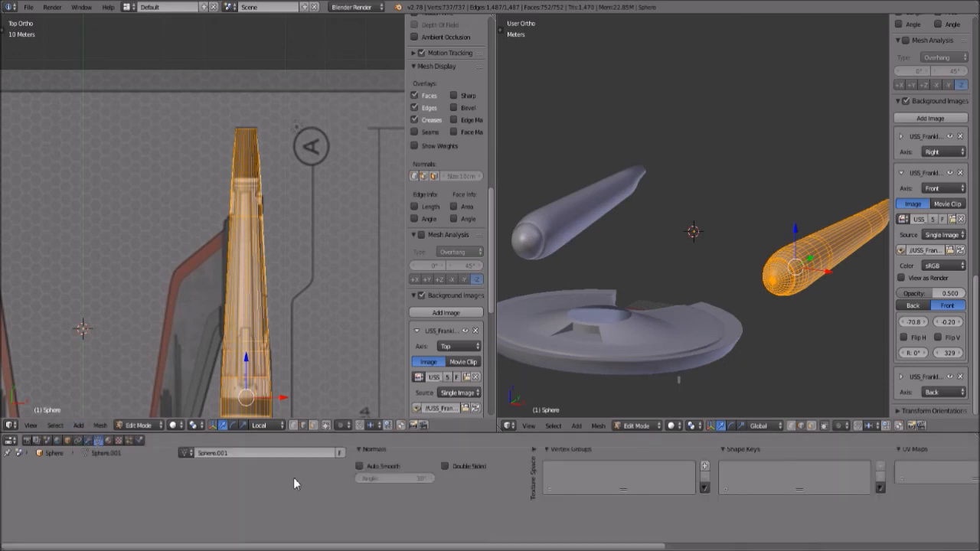
left_click(359, 466)
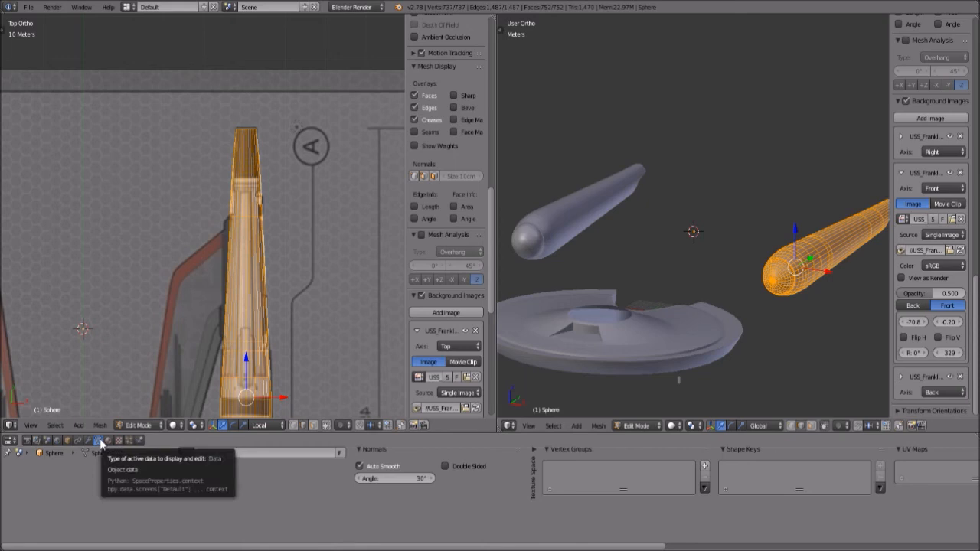
- Examine how the pylons connect the nacelles to the saucer on both sides of the front-view reference
scroll(671, 269, "up", 6)
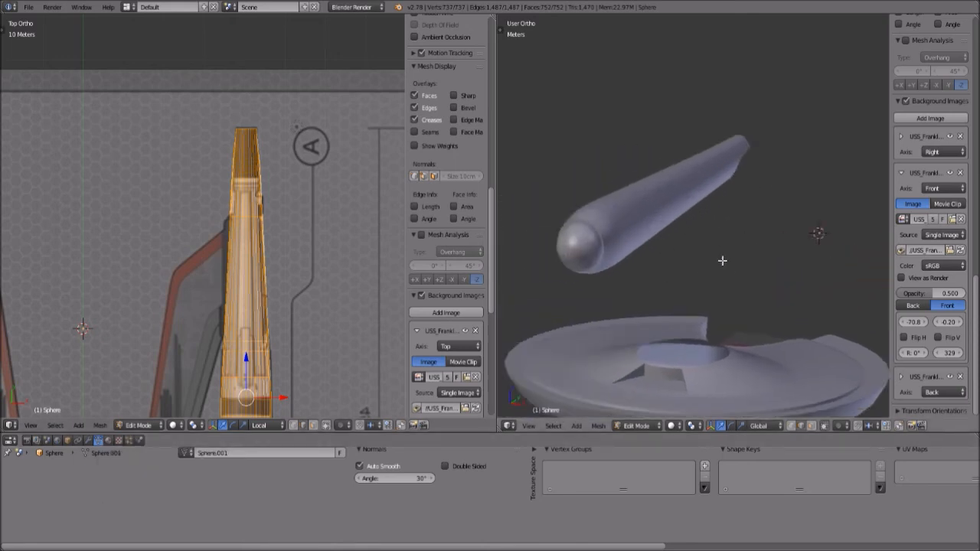
mouse_move(674, 310)
middle_mouse_down()
mouse_move(656, 313)
mouse_move(696, 296)
mouse_move(692, 253)
mouse_move(658, 180)
mouse_move(582, 222)
mouse_move(567, 261)
mouse_move(612, 299)
mouse_move(598, 307)
mouse_move(623, 271)
mouse_move(685, 286)
mouse_move(665, 291)
mouse_move(682, 306)
middle_mouse_up()
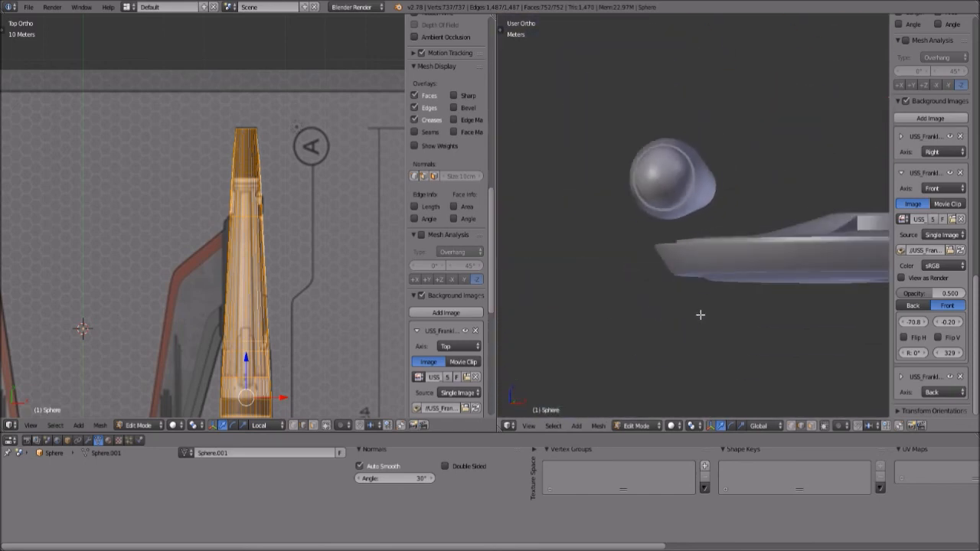
left_click(528, 426)
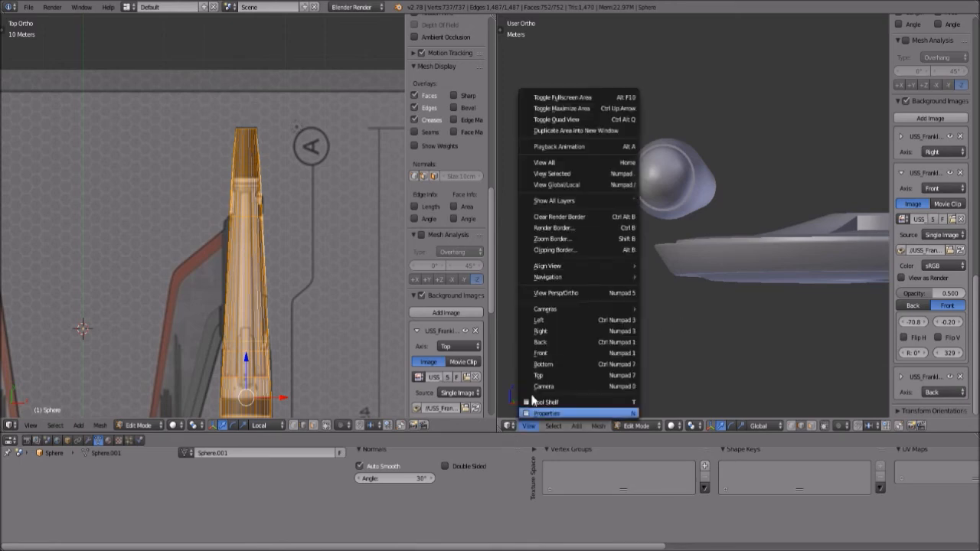
left_click(548, 354)
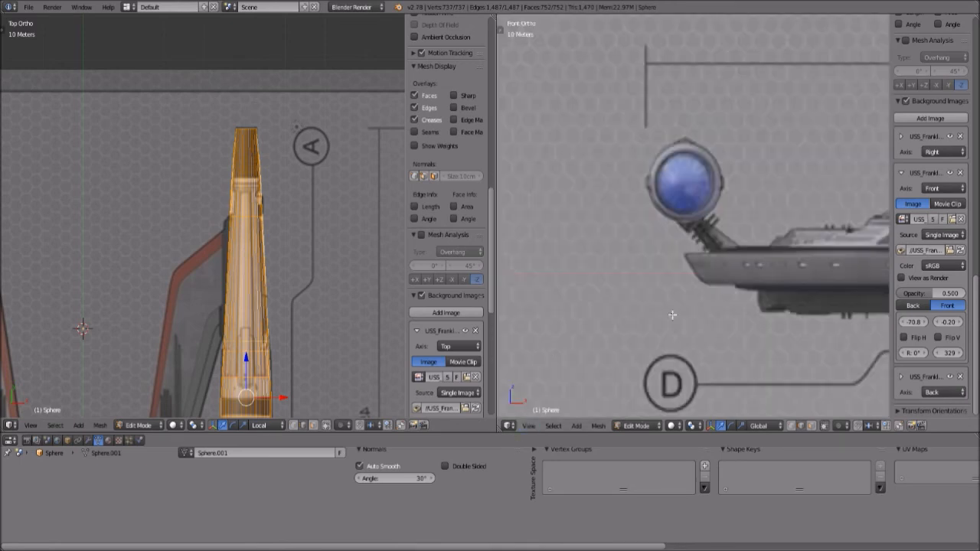
scroll(672, 316, "down", 2)
middle_click_drag(773, 273, 579, 274, "shift")
scroll(724, 280, "up", 2)
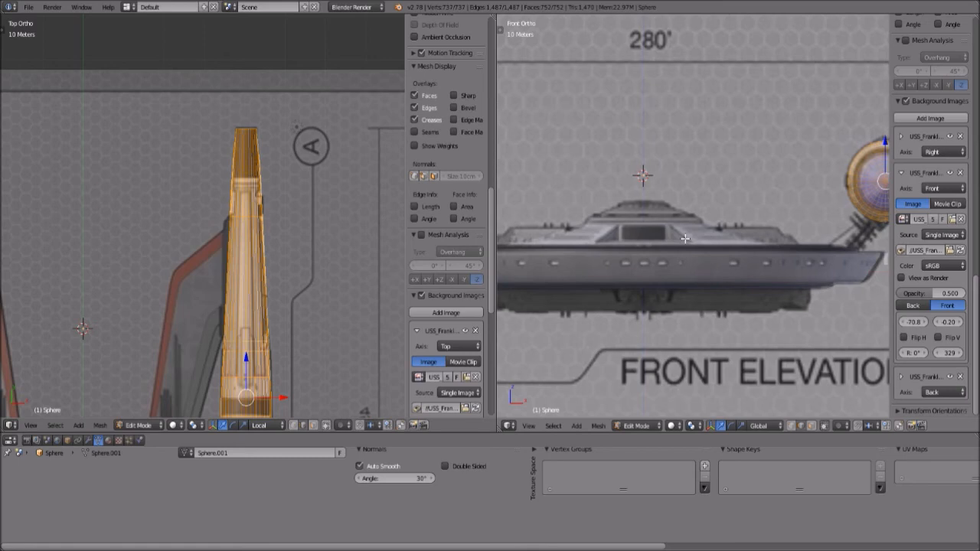
middle_click_drag(817, 248, 678, 230, "shift")
scroll(677, 230, "up", 4)
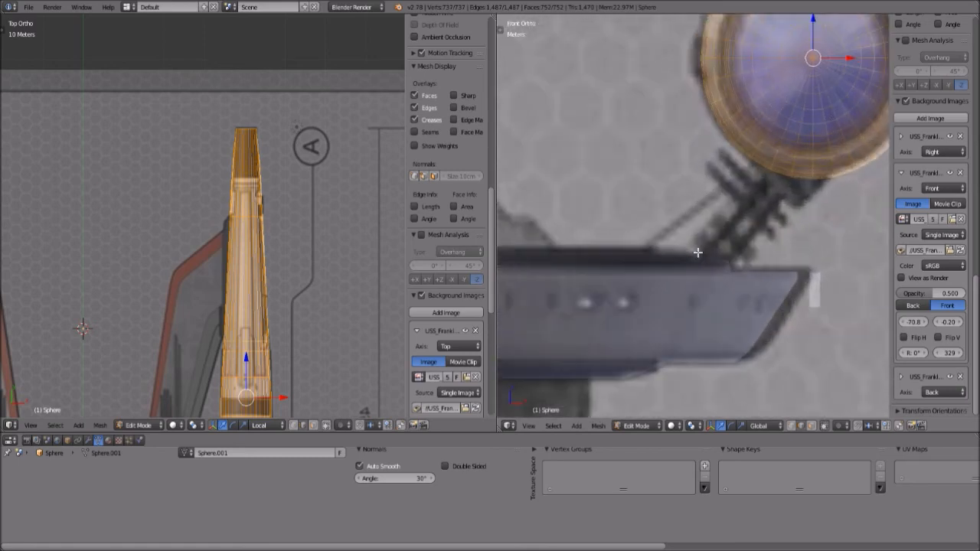
scroll(715, 242, "down", 2)
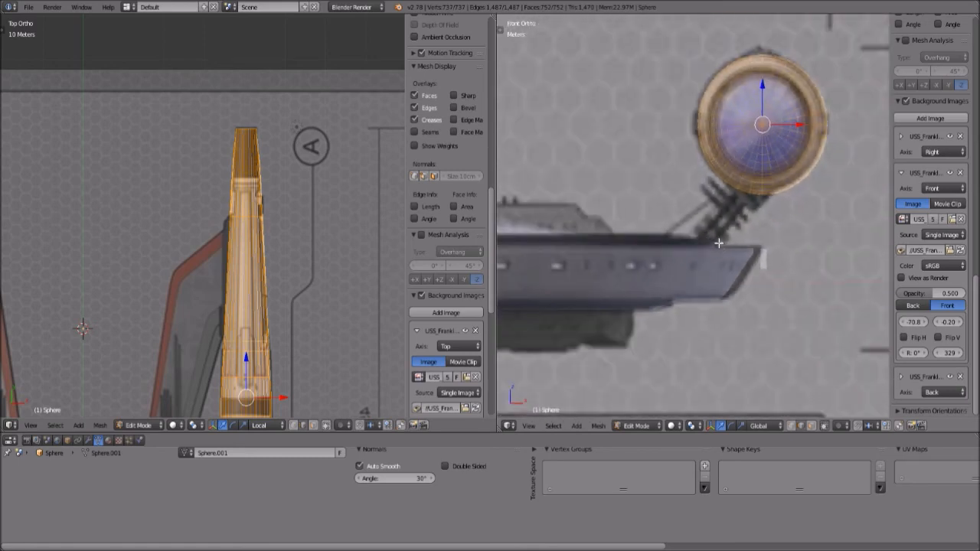
middle_click_drag(718, 243, 691, 245, "shift")
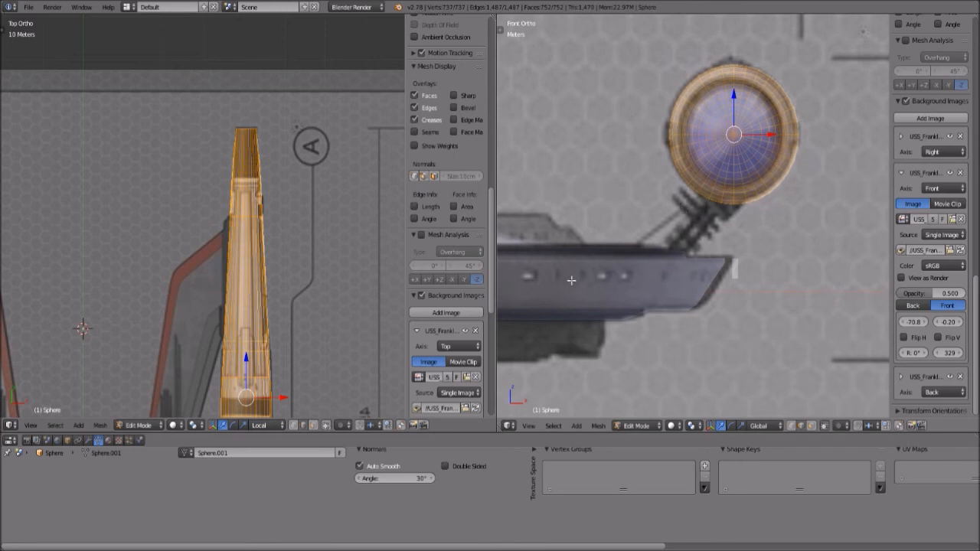
middle_click_drag(568, 278, 794, 275, "shift")
middle_click_drag(607, 278, 823, 280, "shift")
middle_click_drag(597, 312, 775, 311, "shift")
middle_click_drag(685, 321, 768, 318, "shift")
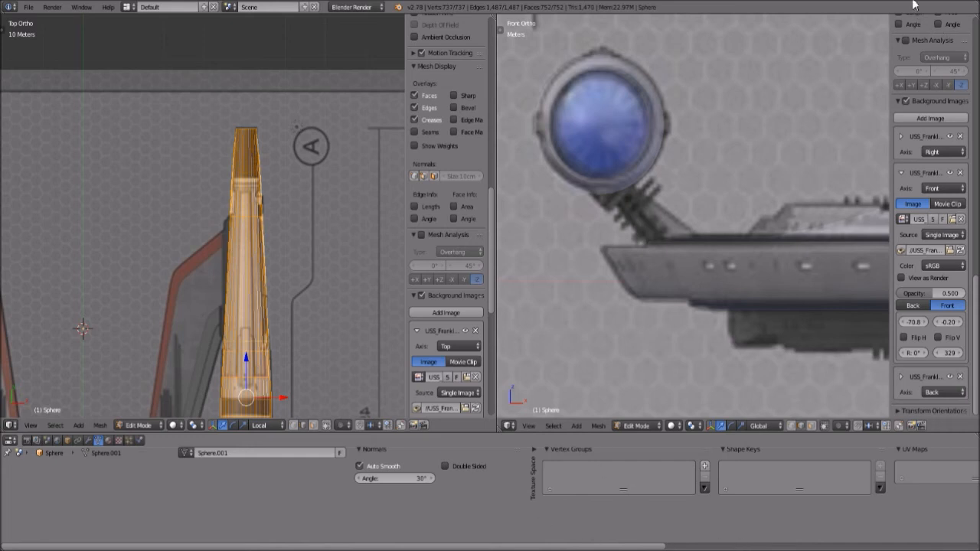
scroll(643, 198, "up", 1)
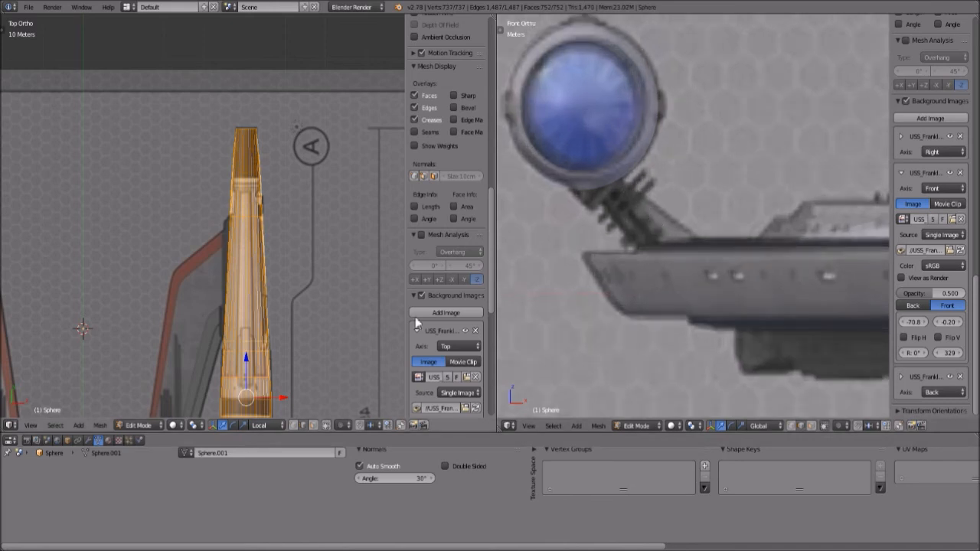
scroll(665, 297, "down", 1)
middle_click_drag(674, 276, 635, 278, "shift")
- Toggle the Mirror modifier's edit cage adjustment and deselect the whole nacelle mesh
left_click(650, 426)
left_click(653, 402)
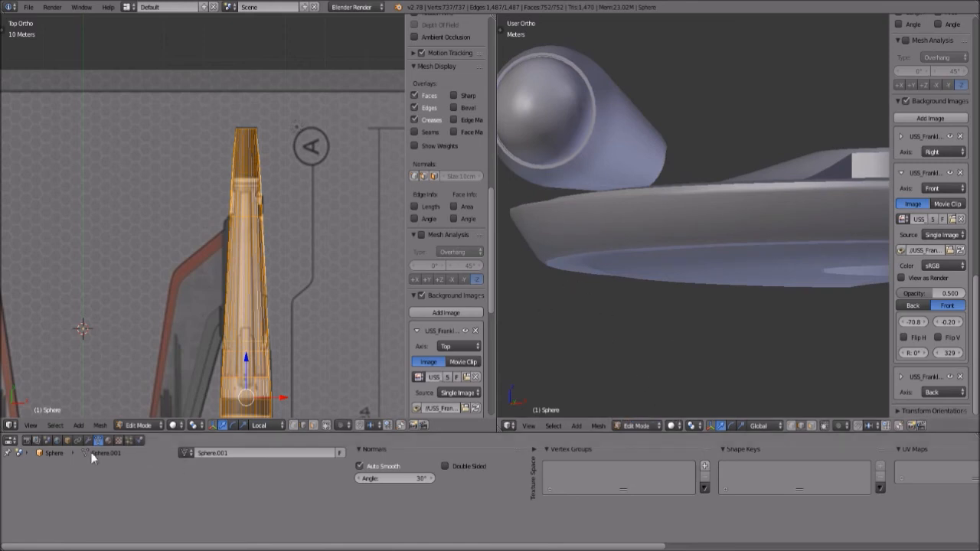
left_click(89, 441)
left_click(295, 476)
middle_click_drag(605, 283, 597, 317)
key("a")
- Select five adjoining edges on a front ring of the nacelle's lower inner side, where the pylon attaches in the front reference
left_click(538, 429)
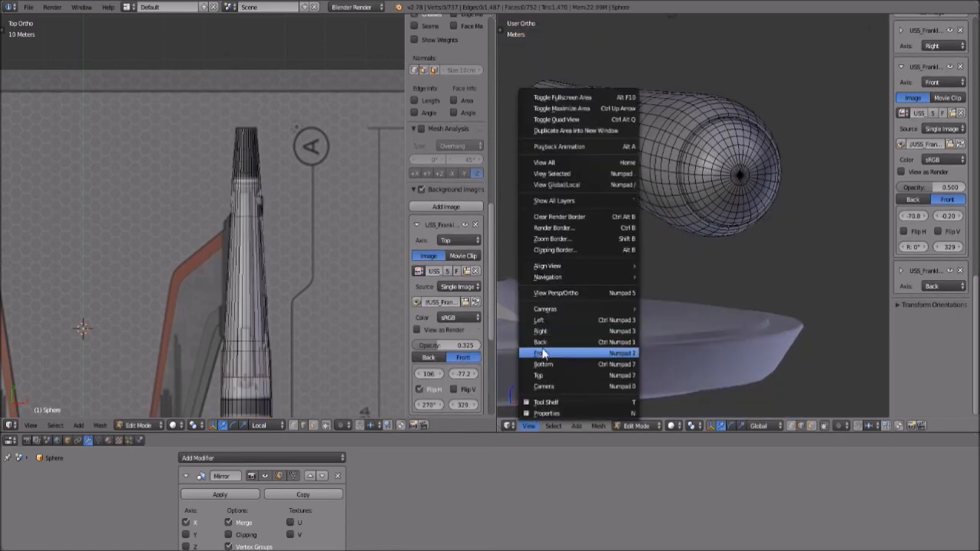
left_click(544, 346)
scroll(643, 284, "up", 5)
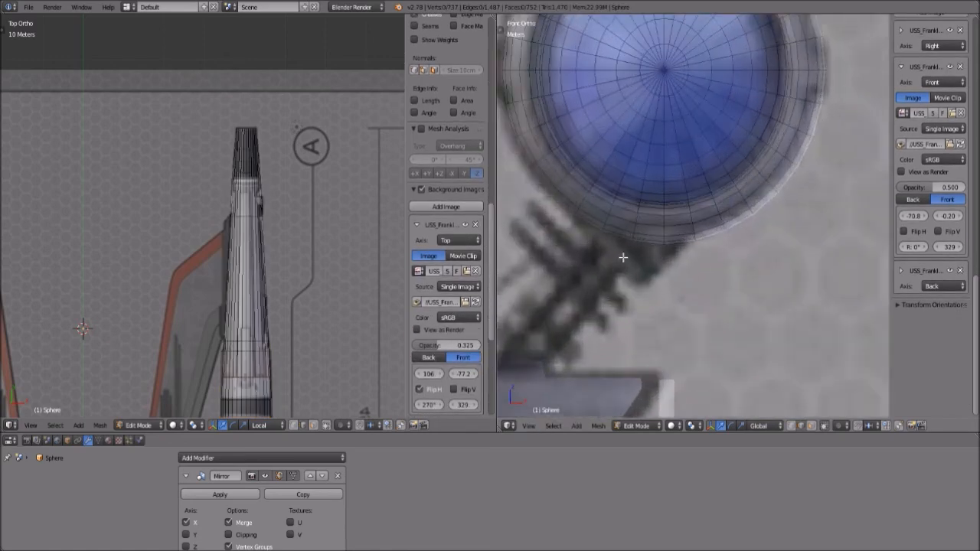
scroll(614, 282, "up", 1)
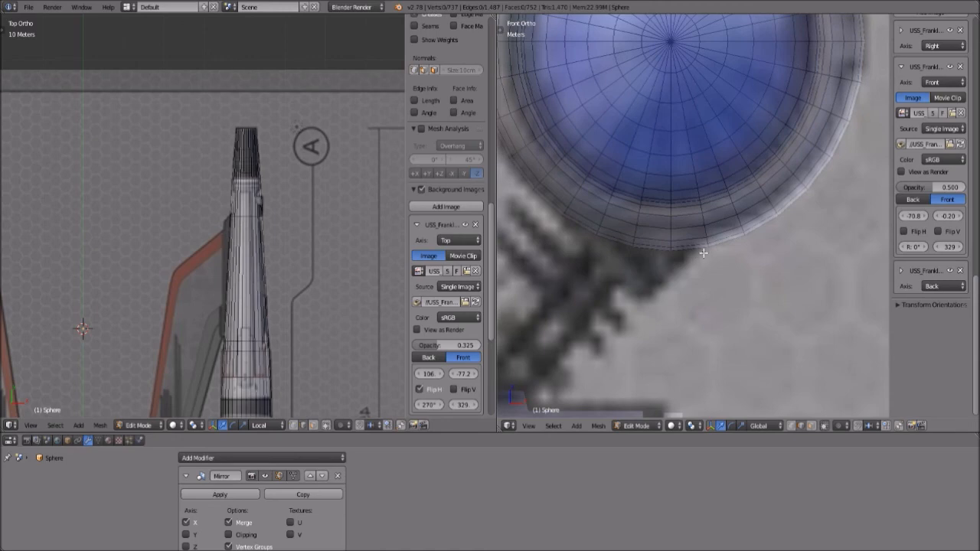
right_click(709, 281)
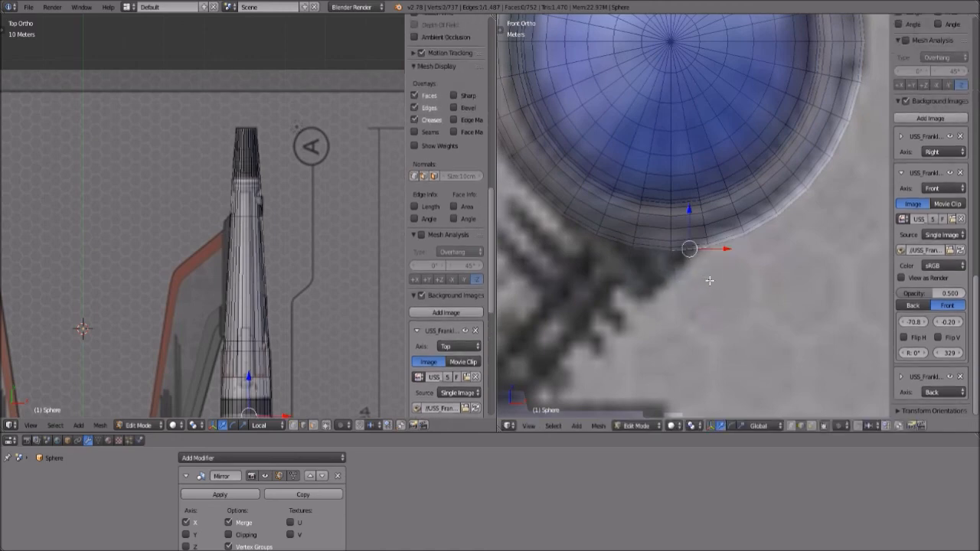
right_click(651, 254, "shift")
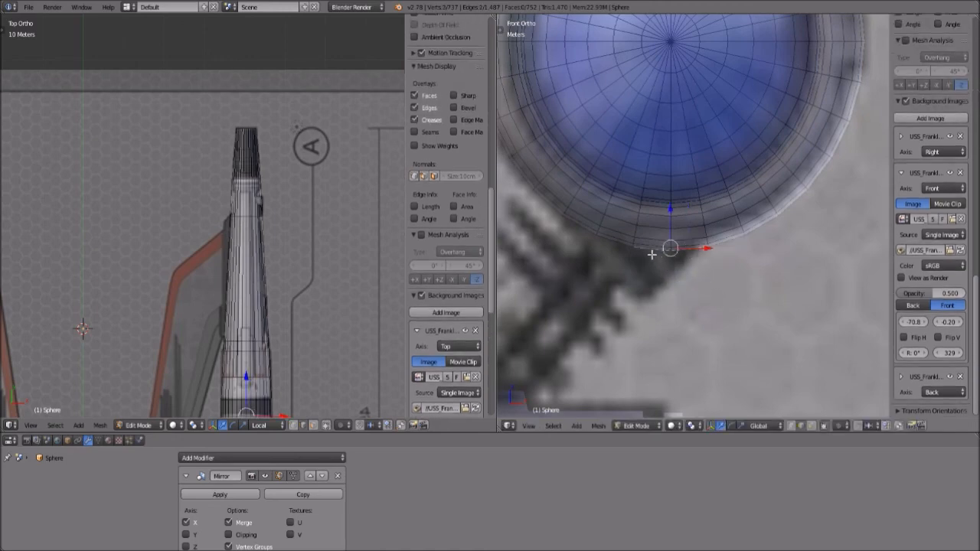
right_click(619, 247, "shift")
right_click(578, 229, "shift")
middle_click_drag(555, 251, 644, 277, "shift")
right_click(634, 233, "shift")
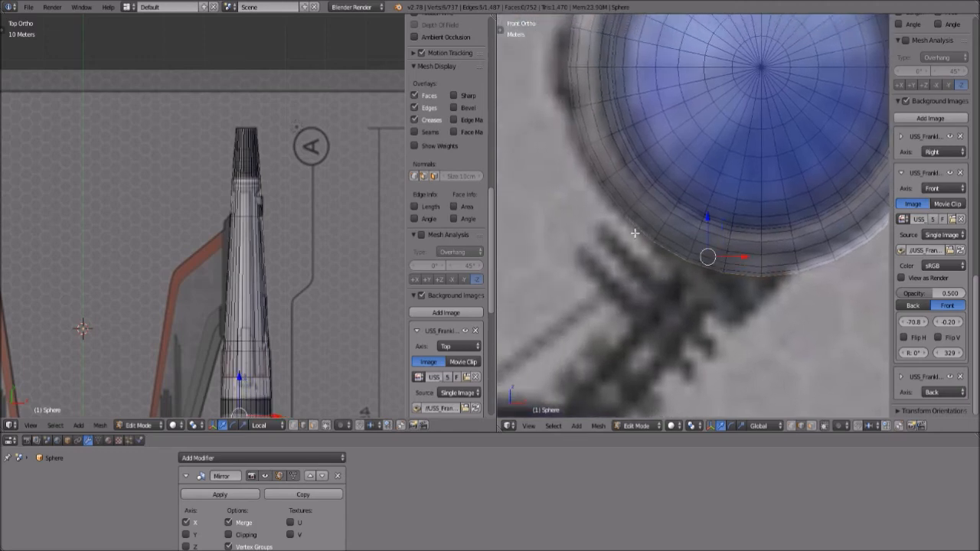
scroll(660, 279, "down", 5)
scroll(322, 268, "up", 2)
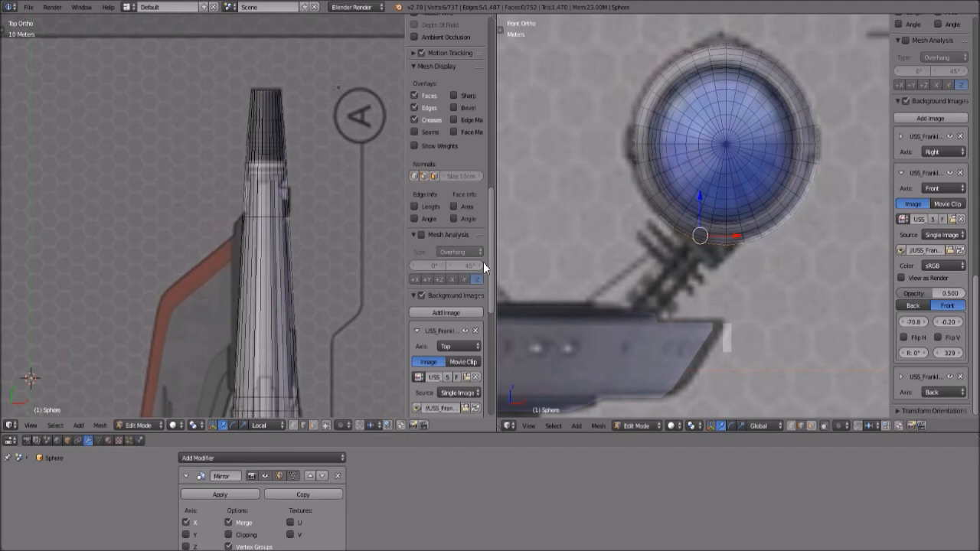
scroll(790, 248, "up", 3)
scroll(790, 248, "up", 2)
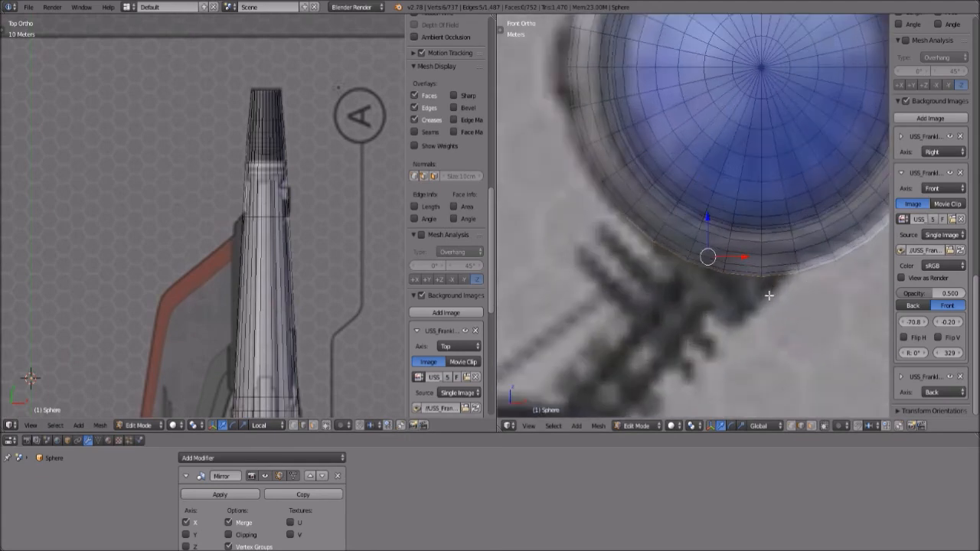
- Add five adjoining edges on a ring farther back along the nacelle's underside to the edge selection
middle_click_drag(766, 302, 745, 280)
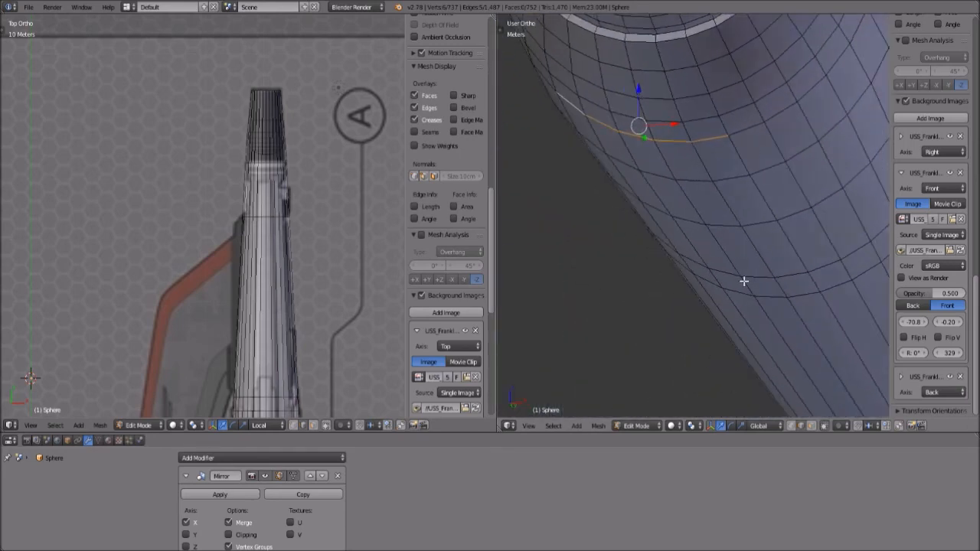
scroll(269, 303, "up", 5)
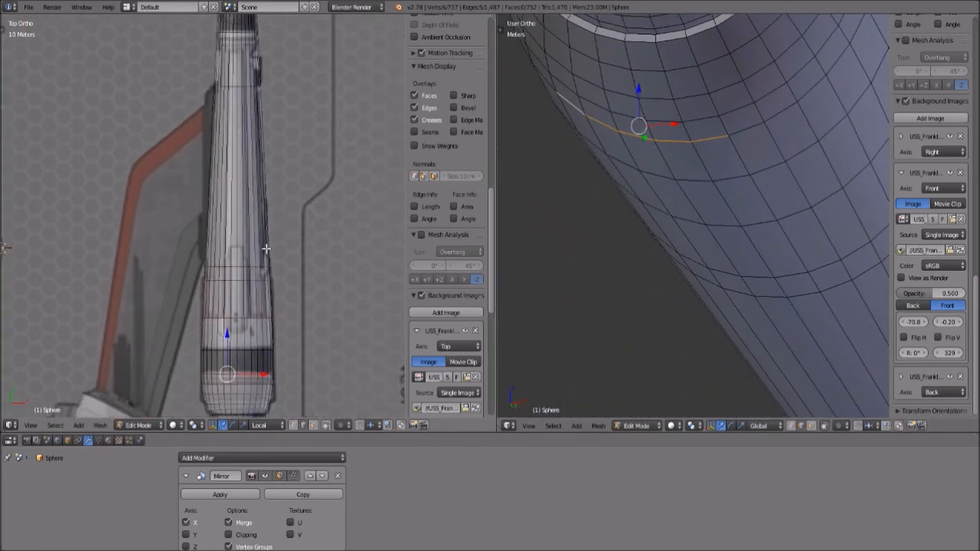
scroll(270, 303, "up", 3)
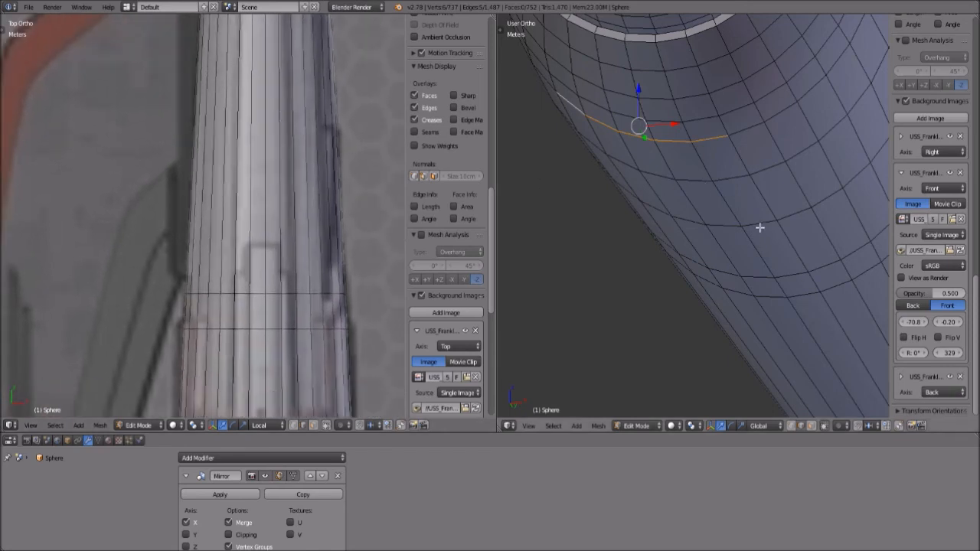
middle_click_drag(750, 227, 776, 180)
scroll(730, 227, "up", 4)
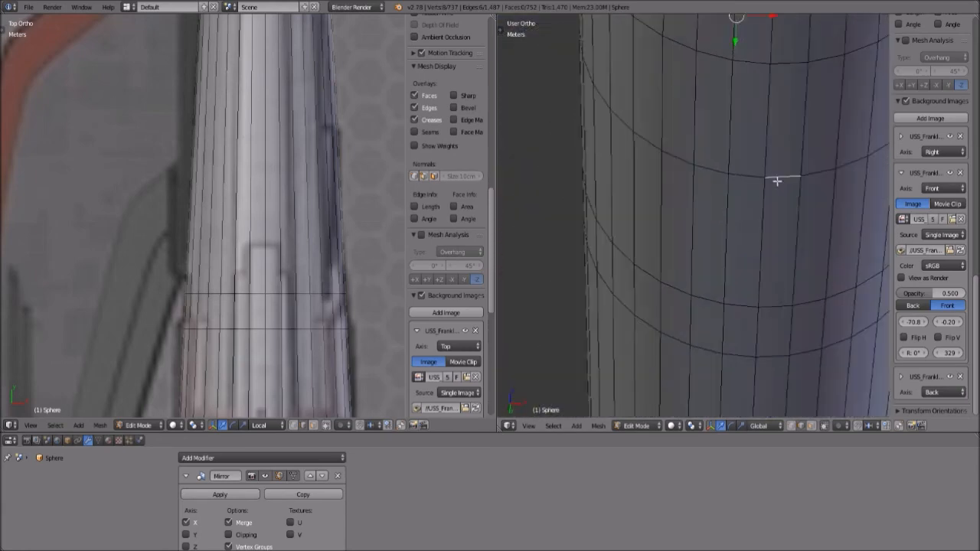
right_click(785, 306, "shift")
right_click(774, 355, "shift")
right_click(703, 350, "shift")
scroll(726, 259, "down", 3)
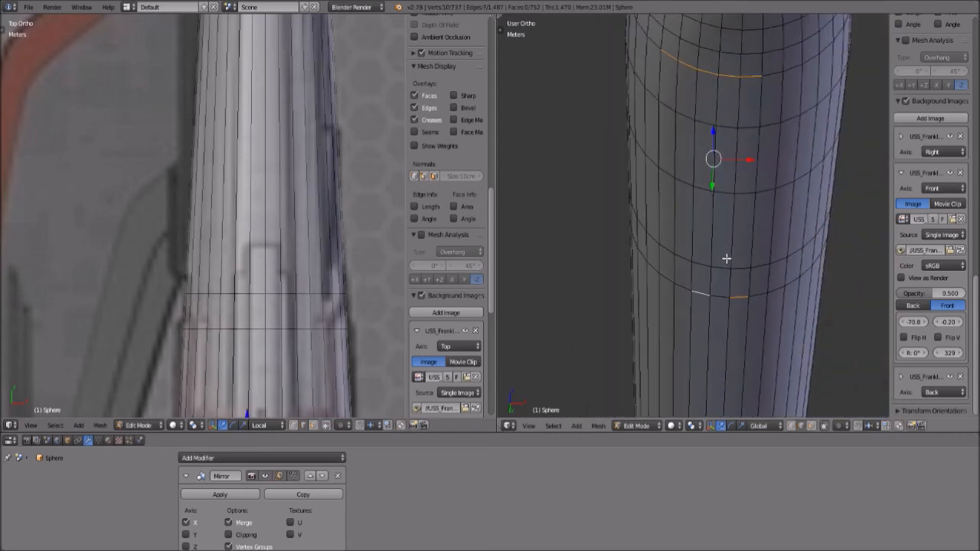
right_click(724, 294, "shift")
right_click(685, 293, "shift")
right_click(667, 277, "shift")
middle_click_drag(673, 281, 791, 320)
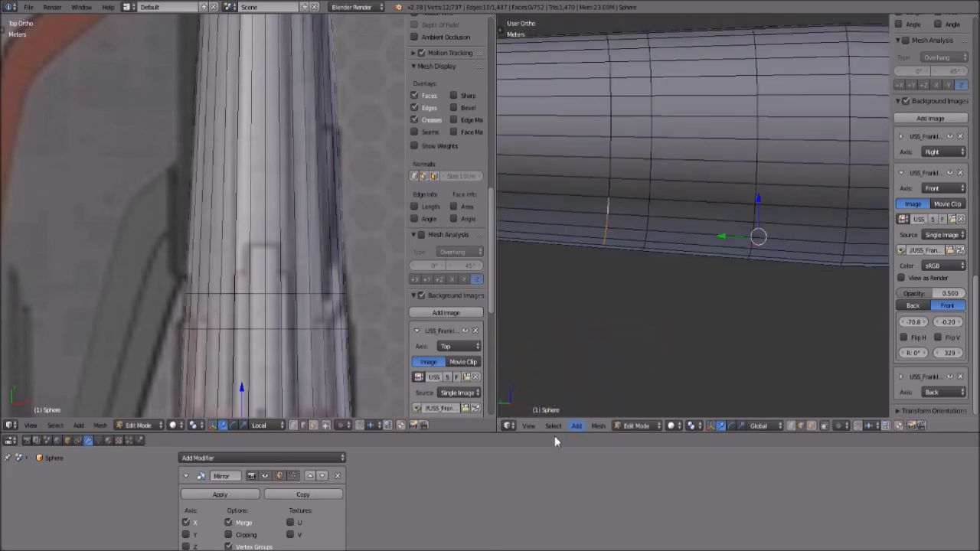
- Move the selected underside edges down about 0.5 m in the right-side view
left_click(529, 425)
left_click(556, 331)
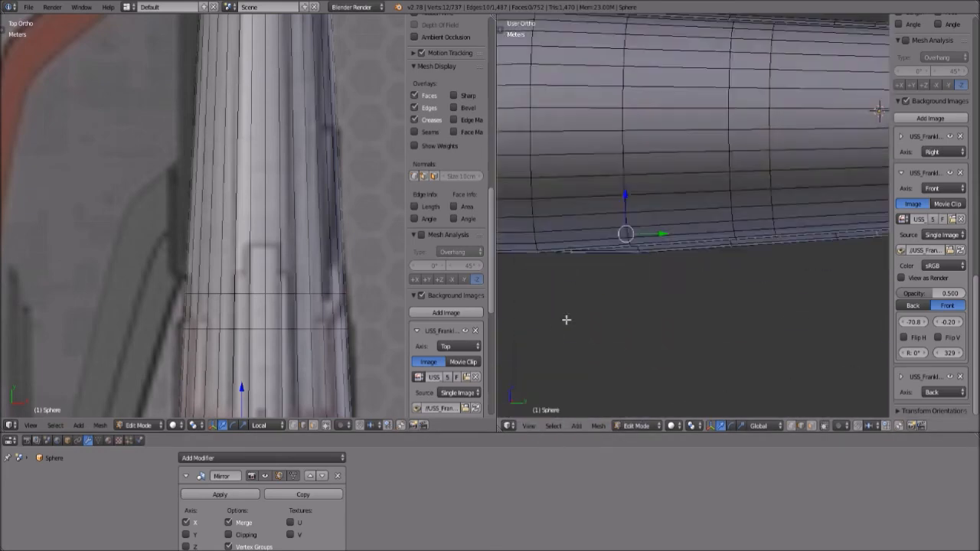
key("g")
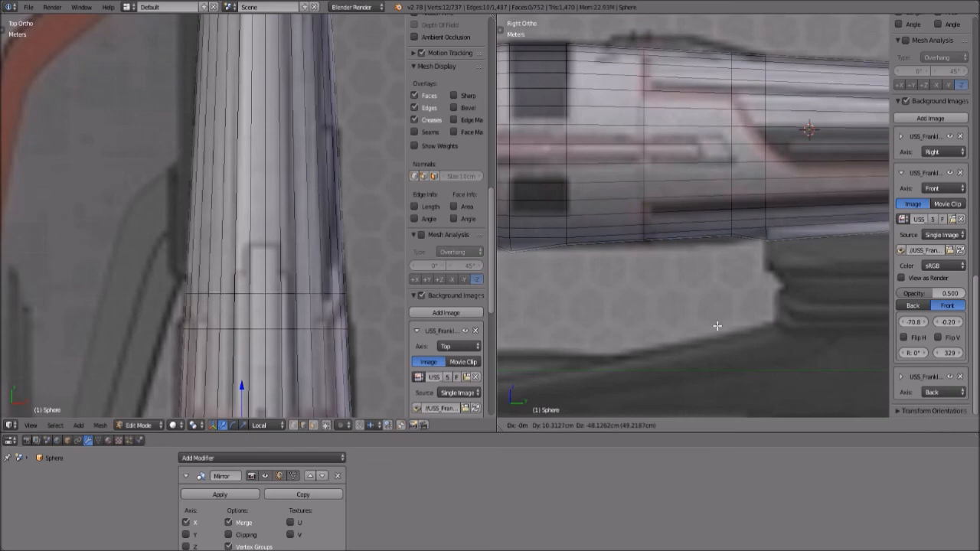
left_click(717, 323)
- Select only the five adjoining edges of the rear underside ring where the pylon meets the nacelle
middle_click_drag(731, 307, 792, 200)
right_click(748, 269)
right_click(756, 258, "shift")
right_click(763, 248, "shift")
right_click(768, 238, "shift")
right_click(775, 227, "shift")
scroll(759, 269, "down", 3)
scroll(757, 269, "down", 4)
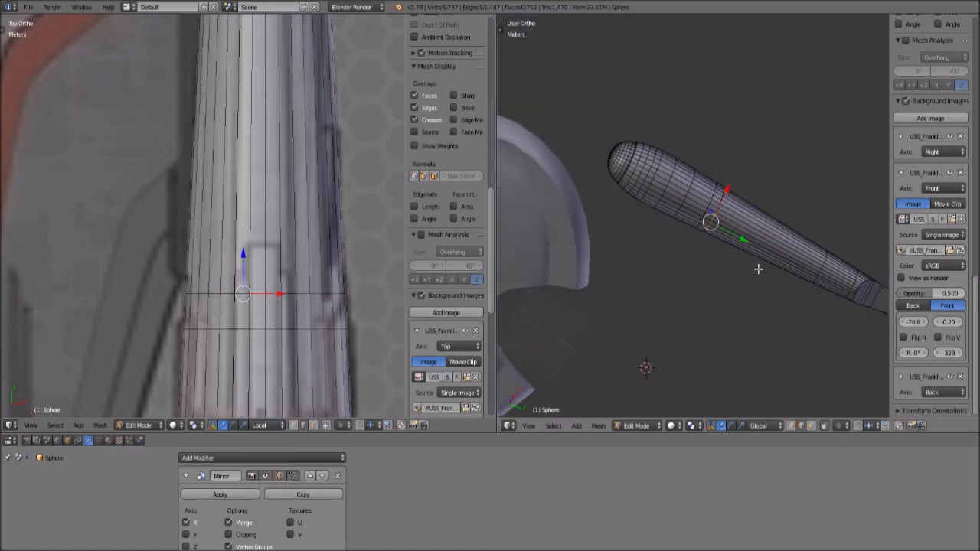
middle_click_drag(751, 306, 682, 278, "shift")
scroll(682, 279, "up", 4)
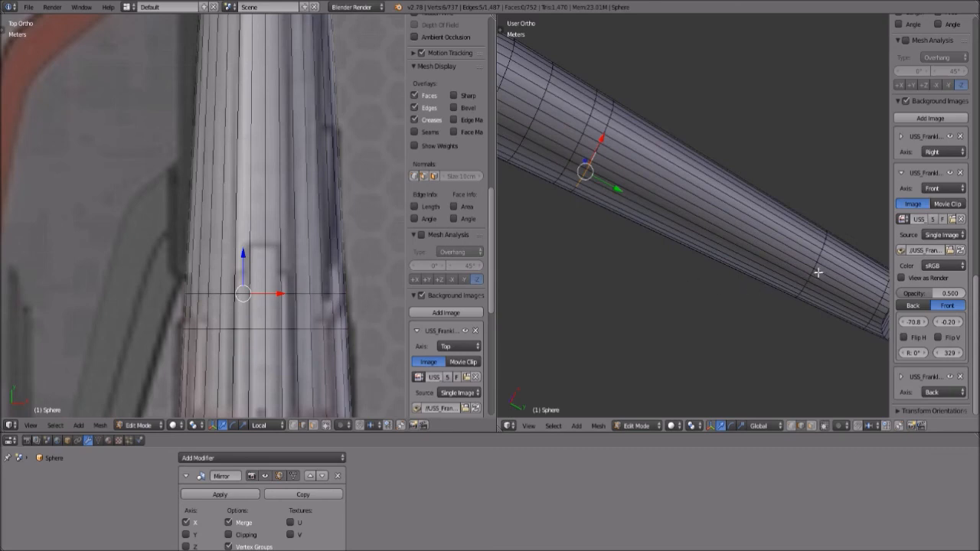
left_click(812, 427)
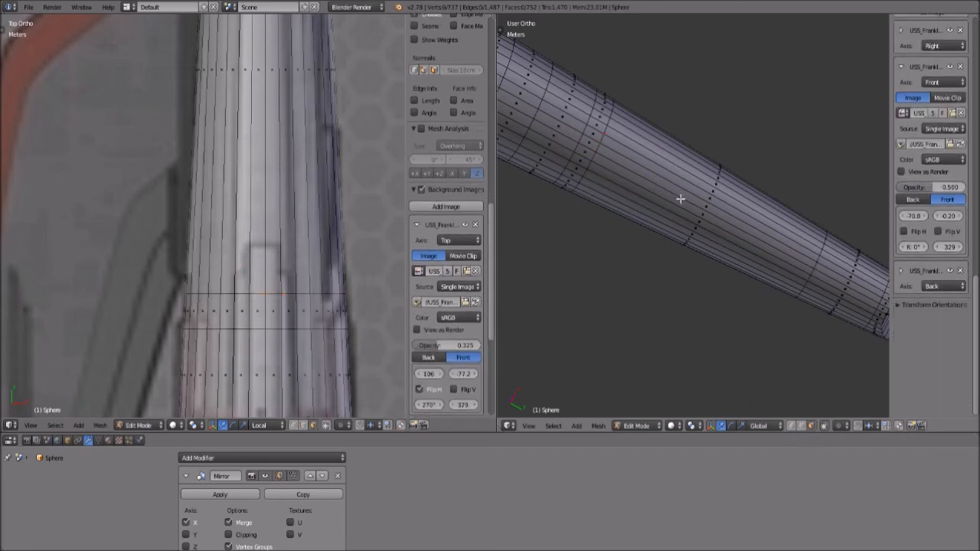
left_click(797, 426)
key("ctrl+z")
key("ctrl+z")
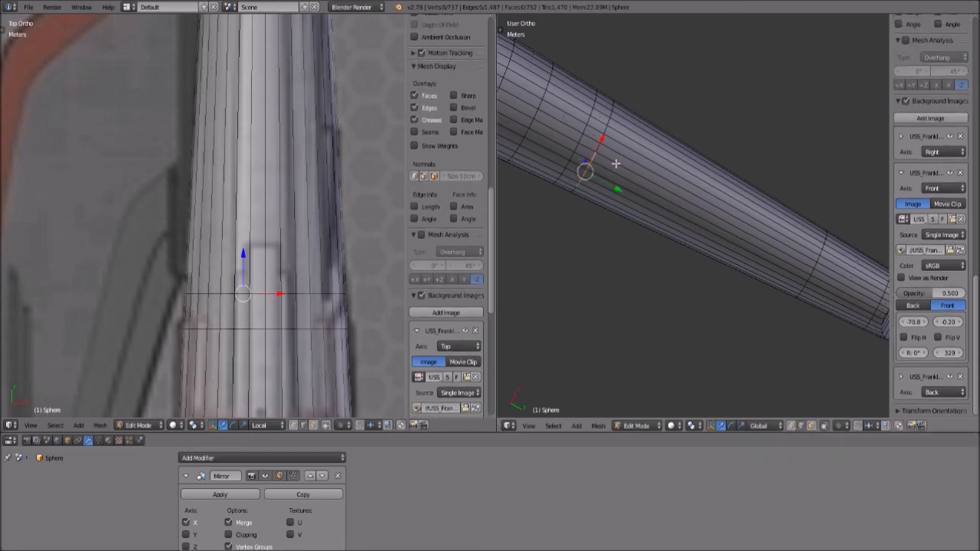
- Outline the underside patch between the two pylon rings with edges and switch to face selection so its five faces are selected
right_click(619, 165, "shift")
right_click(596, 197, "shift")
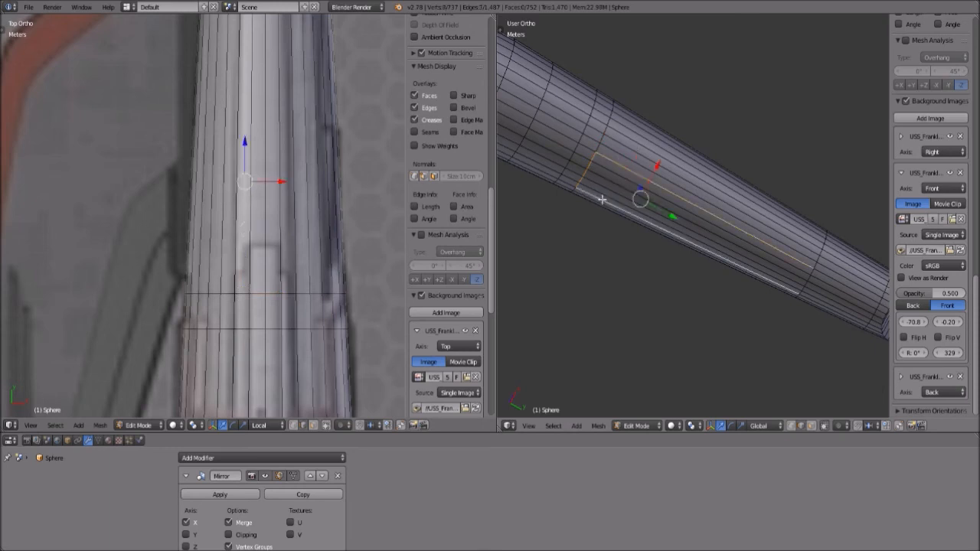
right_click(813, 273, "shift")
right_click(809, 279, "shift")
right_click(805, 285, "shift")
right_click(806, 287, "shift")
right_click(804, 293, "shift")
right_click(797, 283, "shift")
scroll(691, 321, "up", 3)
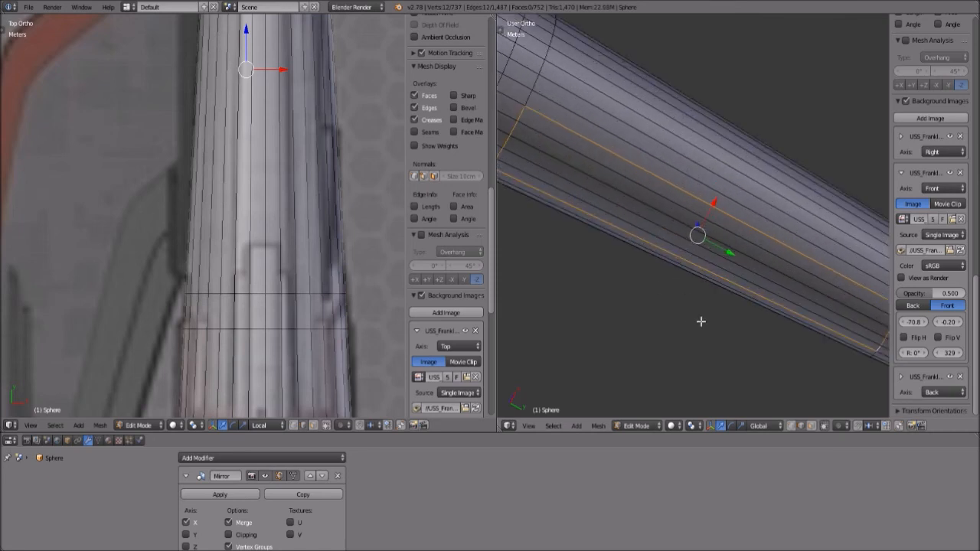
left_click(801, 427)
scroll(695, 226, "down", 2)
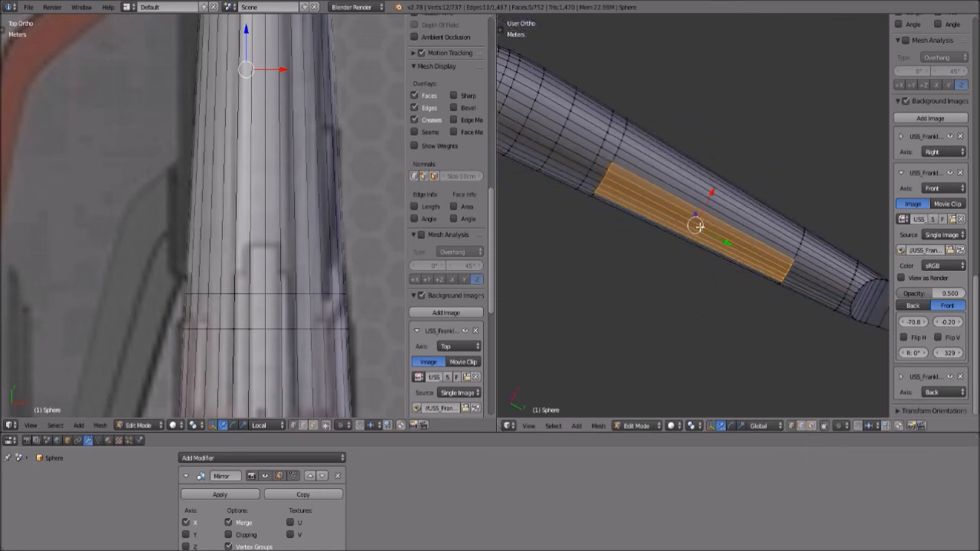
- Extrude the five selected underside faces in place, without offset, using the front reference view
middle_click_drag(695, 226, 629, 373)
left_click(533, 430)
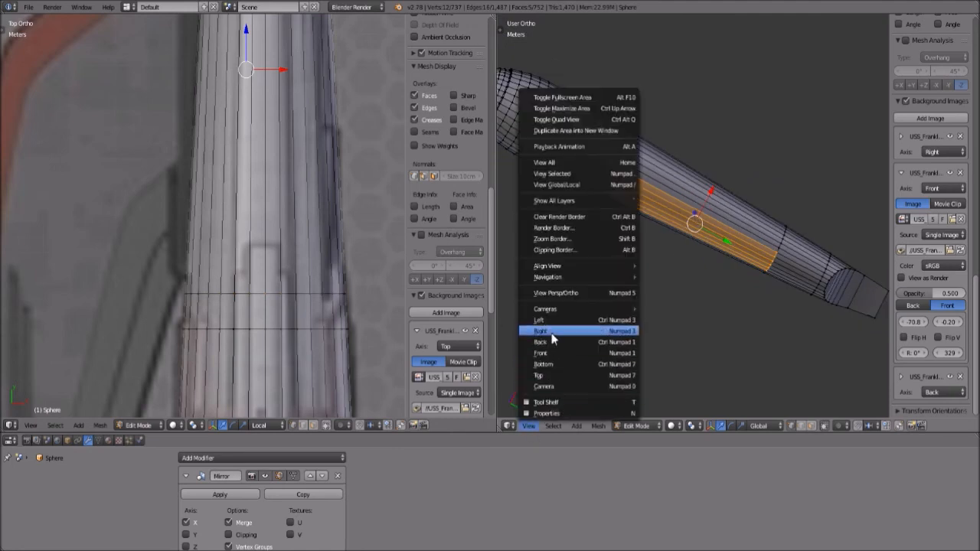
left_click(552, 351)
scroll(716, 262, "up", 8)
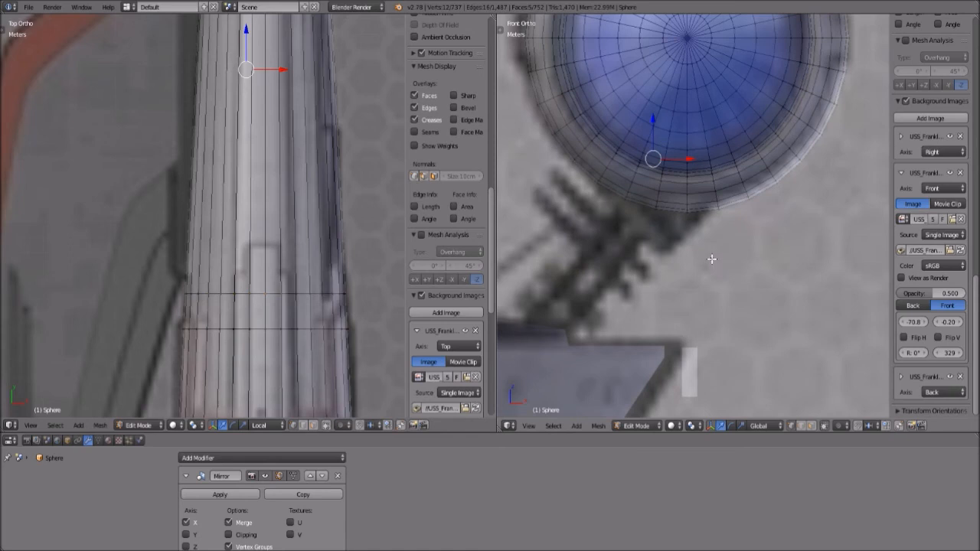
scroll(711, 259, "down", 4)
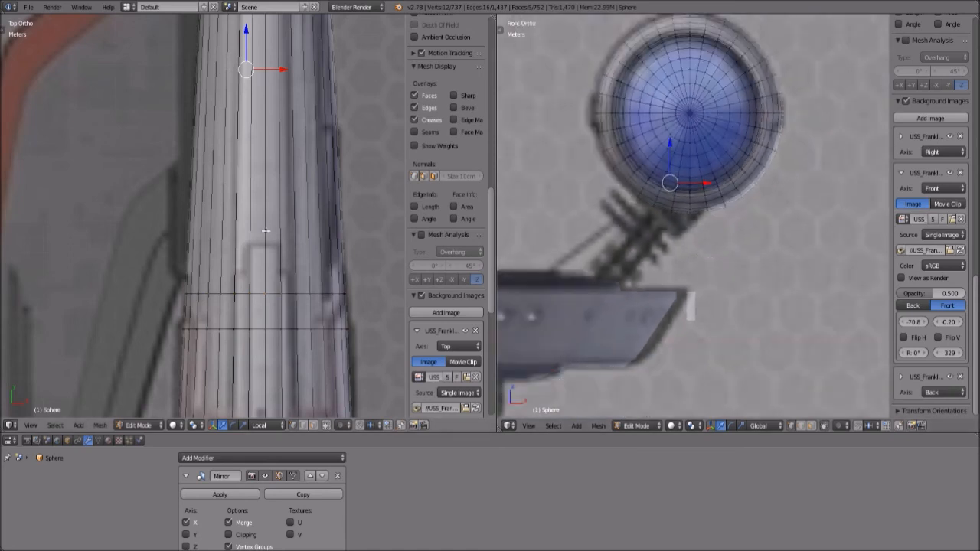
scroll(199, 239, "down", 4)
scroll(199, 239, "down", 2)
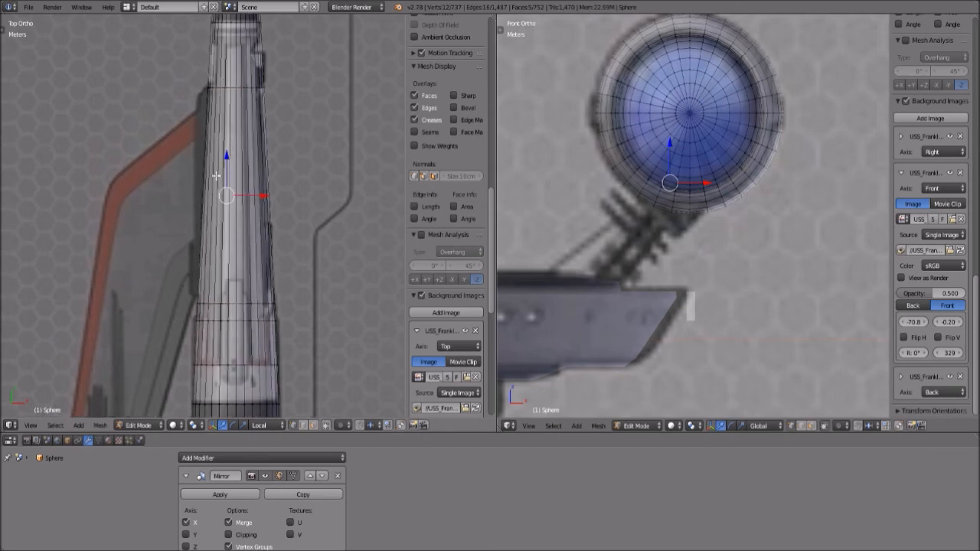
scroll(702, 240, "up", 2)
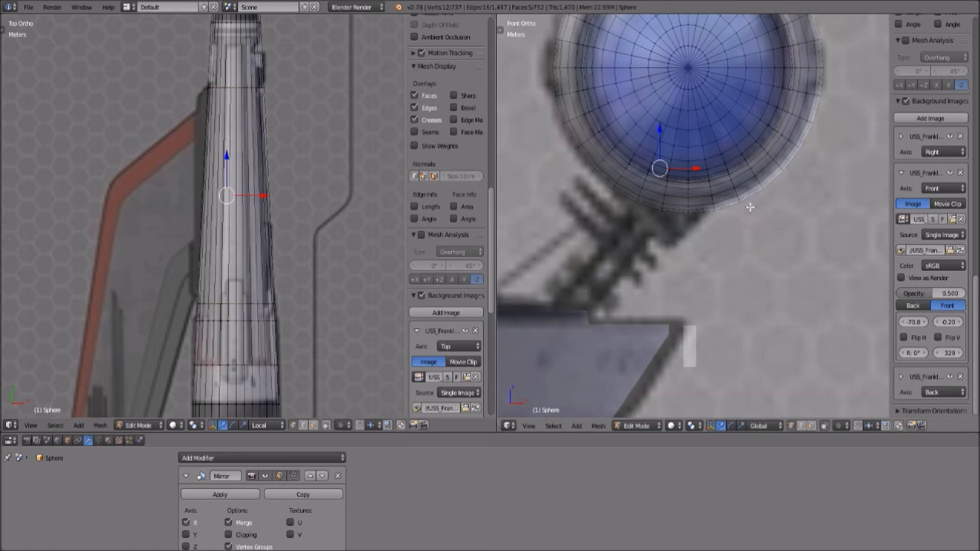
key("e")
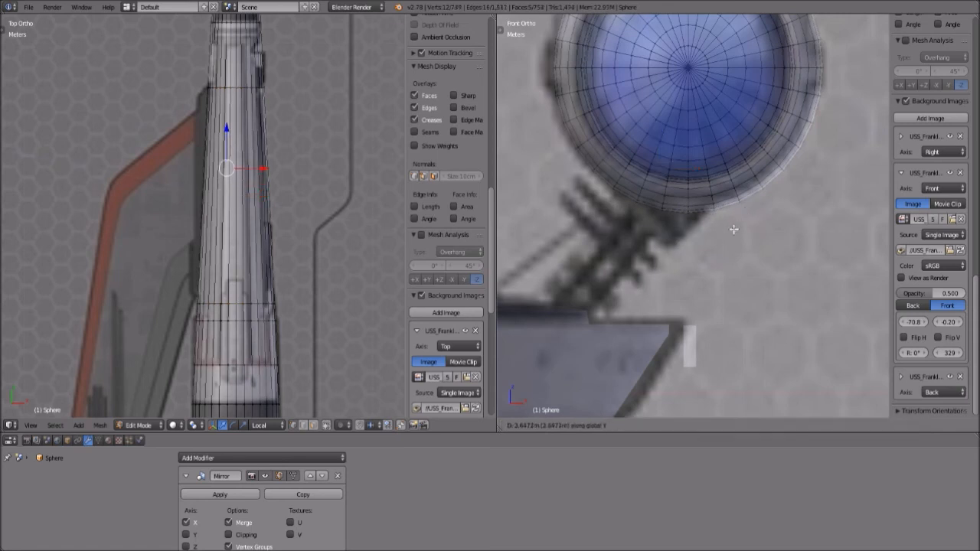
right_click(725, 237)
key("g")
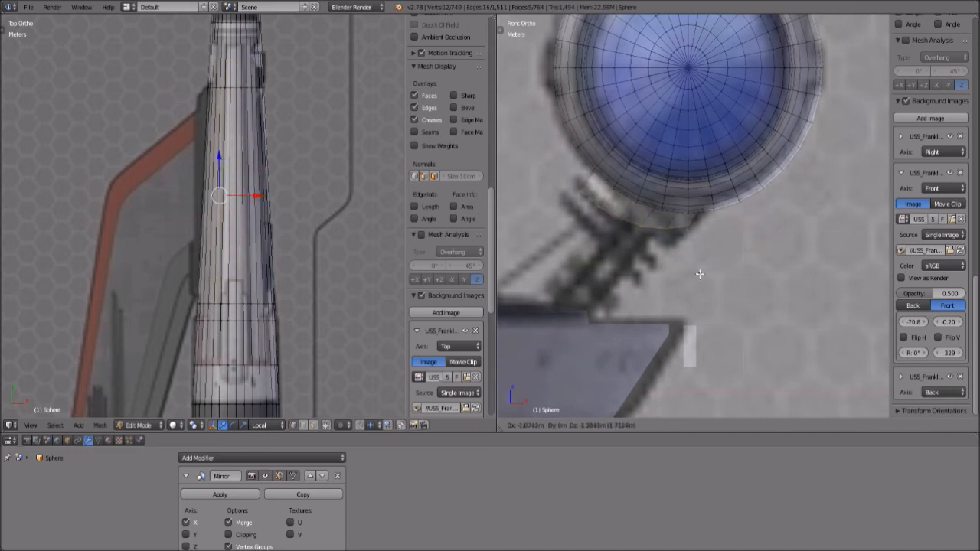
left_click(697, 277)
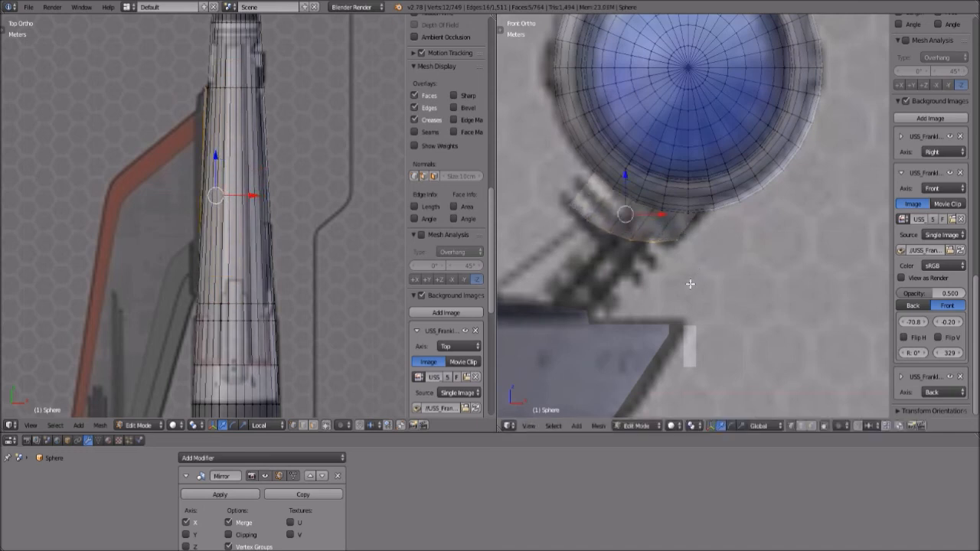
key("g")
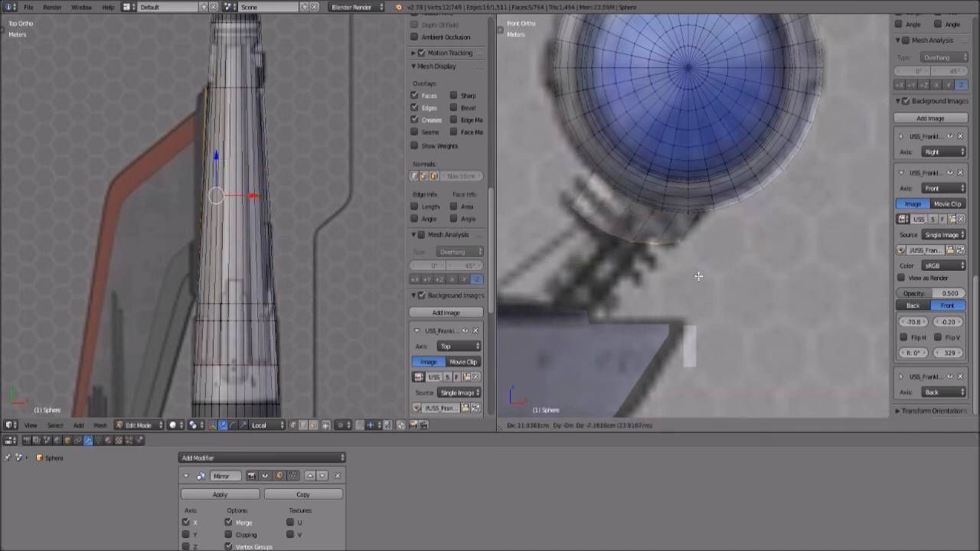
key("Escape")
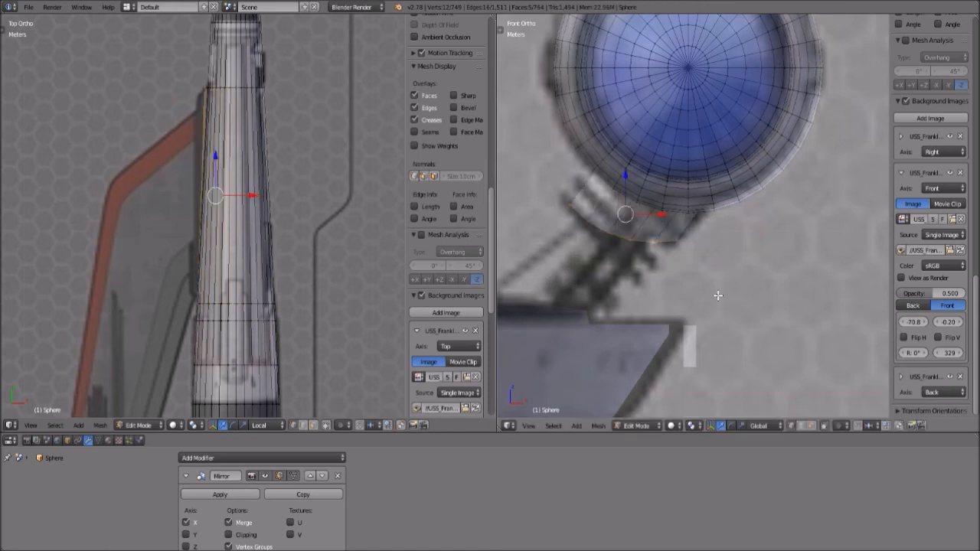
key("ctrl+z")
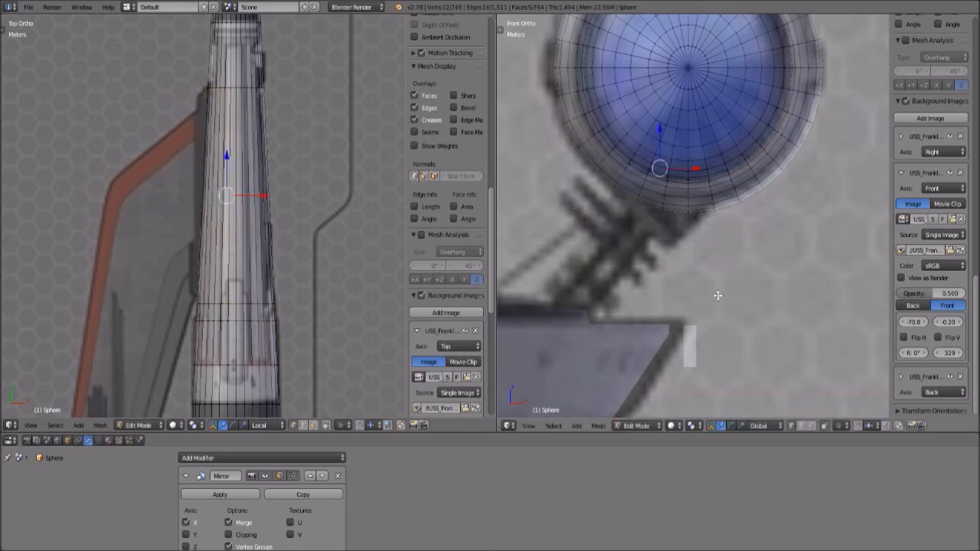
- Move the extruded faces straight down along the Z axis, away from the nacelle's underside
key("g")
key("z")
left_click(725, 350)
middle_click_drag(277, 251, 320, 105)
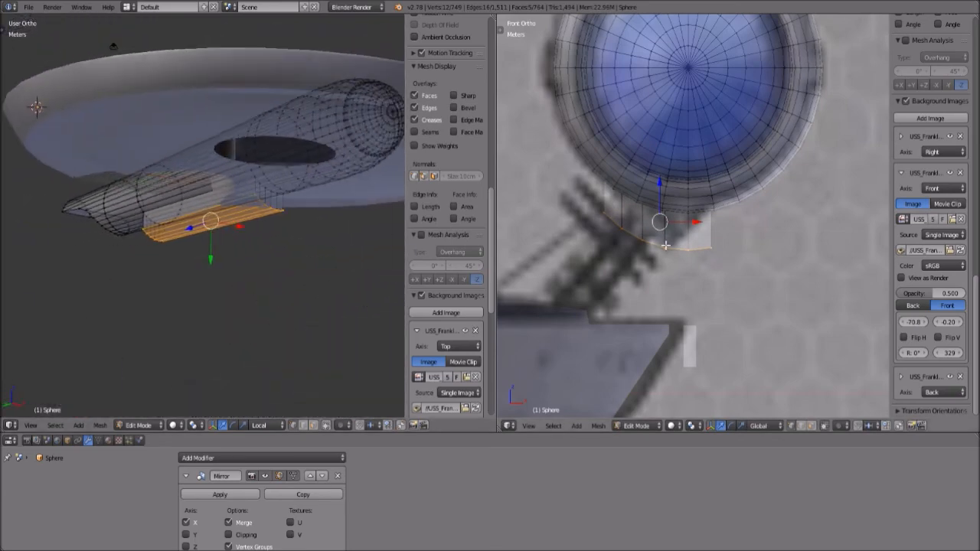
- Flatten the extruded faces by scaling them to 0 along global Z
key("s")
key("y")
type("z")
type("0")
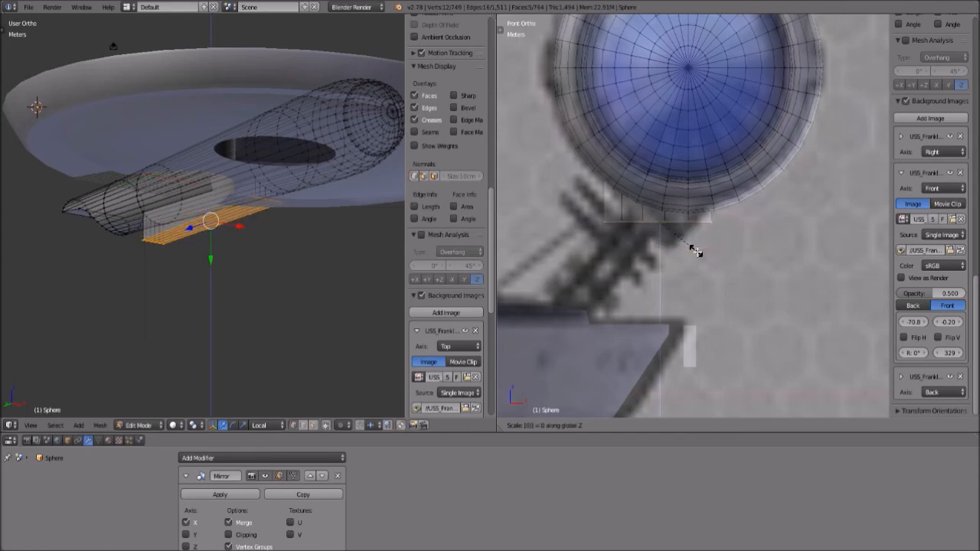
key("Return")
- Rotate the flattened faces in the front view to match the slant of the pylon mount in the reference
key("g")
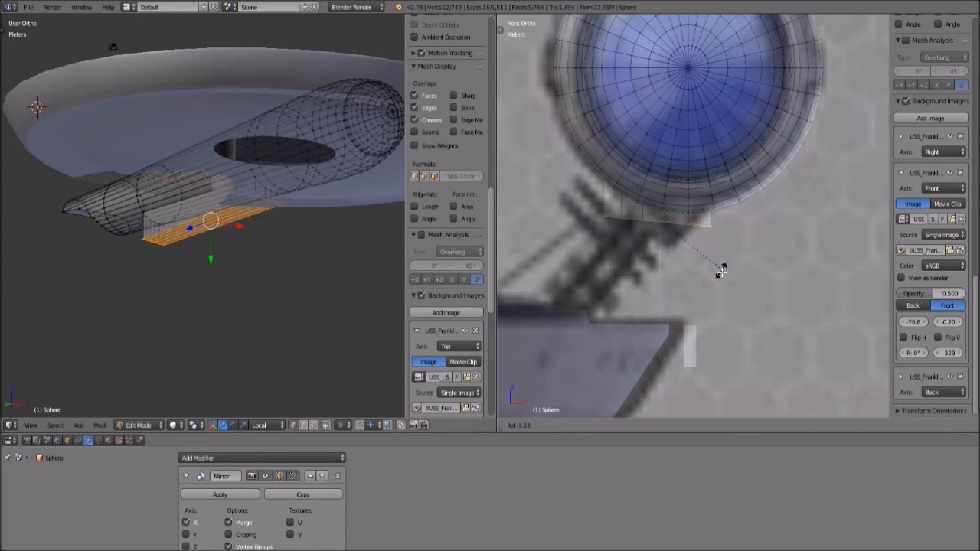
key("r")
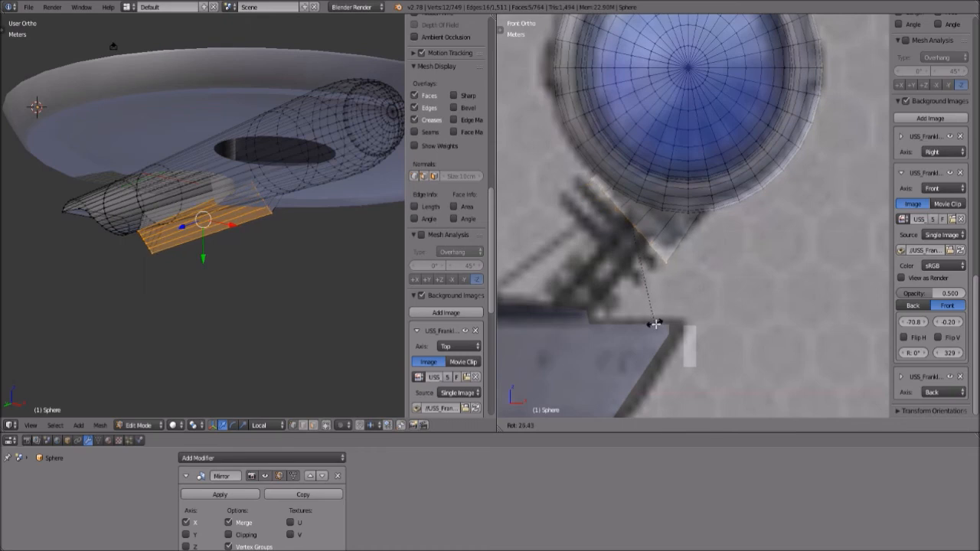
left_click(656, 325)
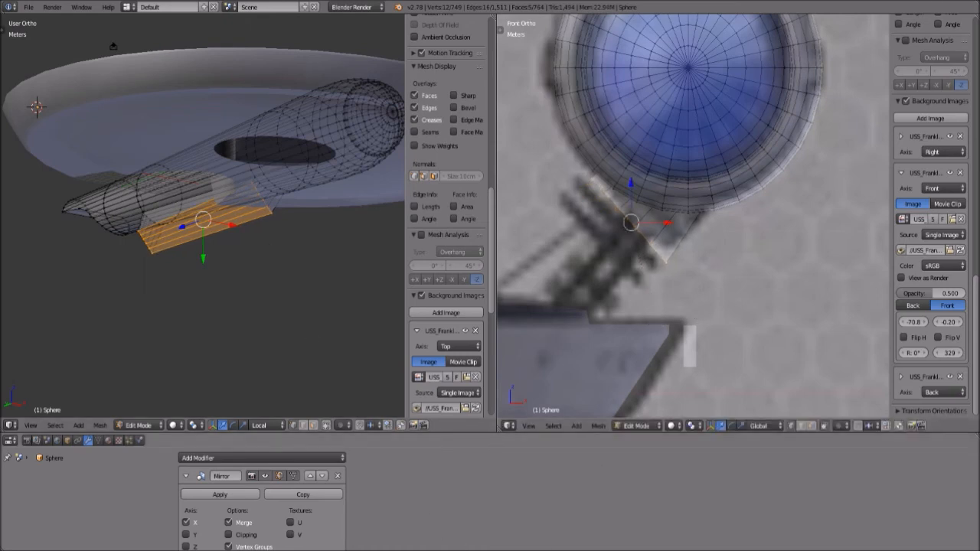
- Move the slanted faces diagonally outward to the end of the reference pylon mount and fine-tune their rotation
key("g")
scroll(605, 226, "up", 2)
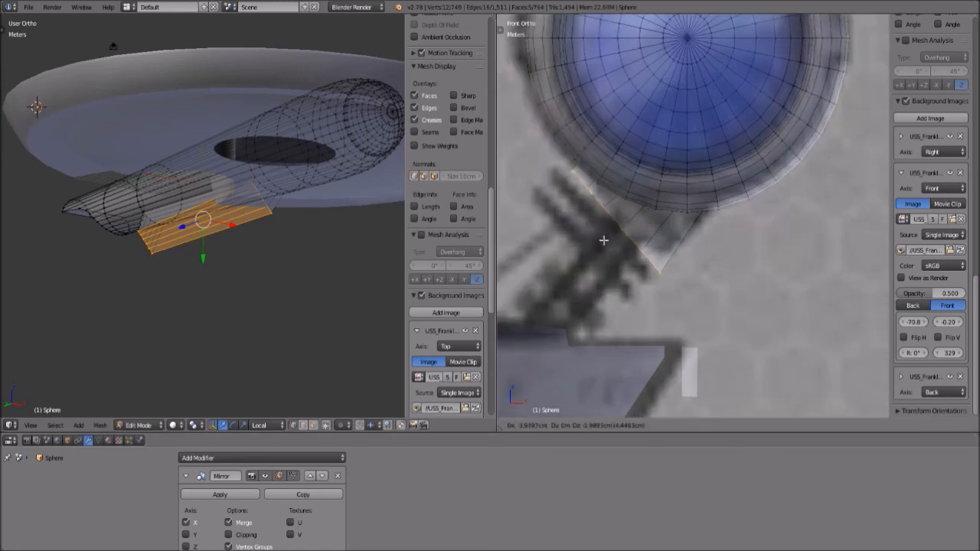
left_click(583, 256)
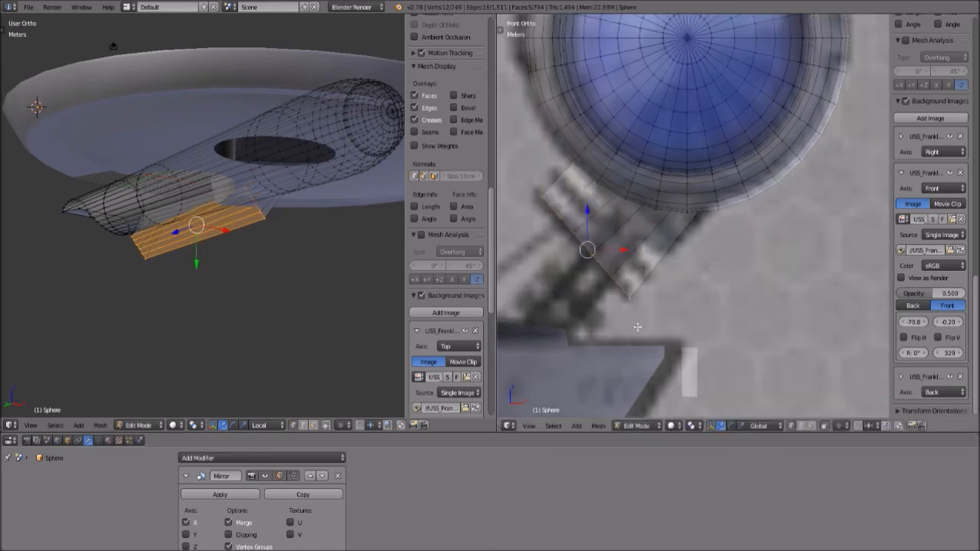
key("r")
left_click(643, 327)
- Examine the extruded pylon mount from below and against the front and top references
middle_click_drag(230, 230, 312, 276)
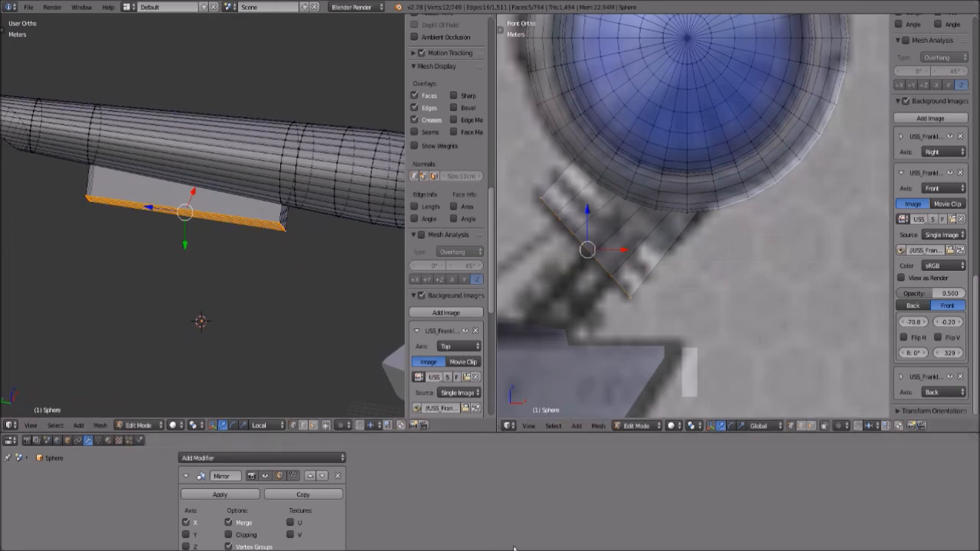
scroll(605, 306, "down", 3)
scroll(650, 249, "up", 5)
scroll(657, 254, "down", 6)
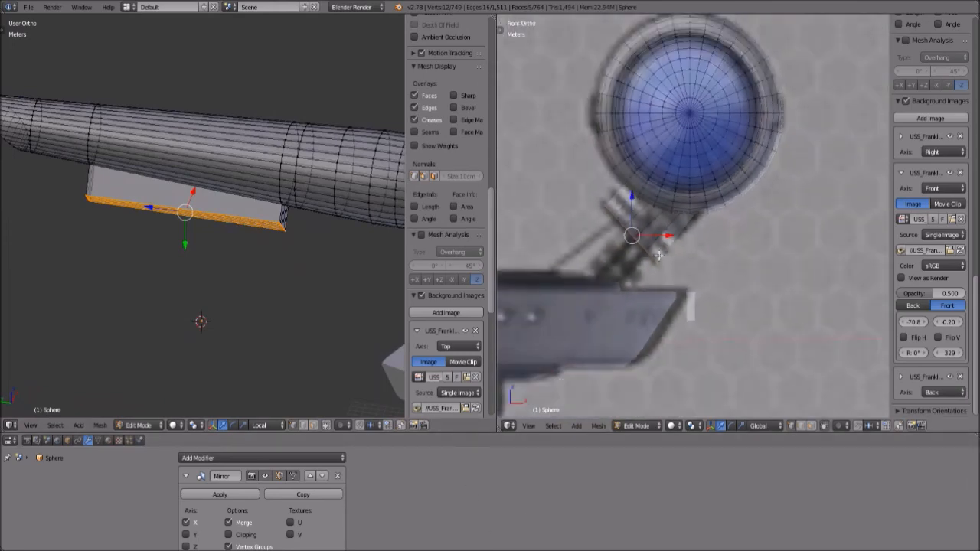
scroll(661, 261, "up", 5)
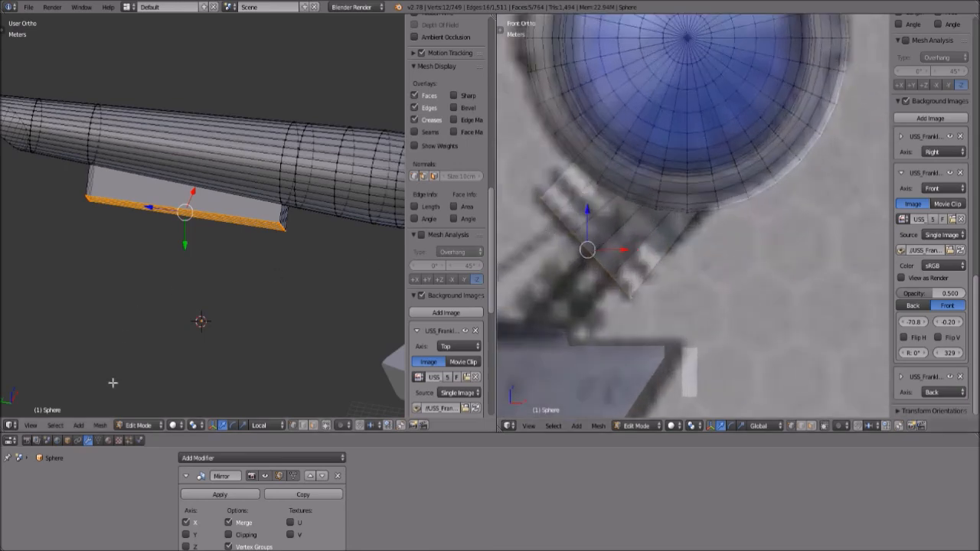
left_click(38, 425)
left_click(46, 375)
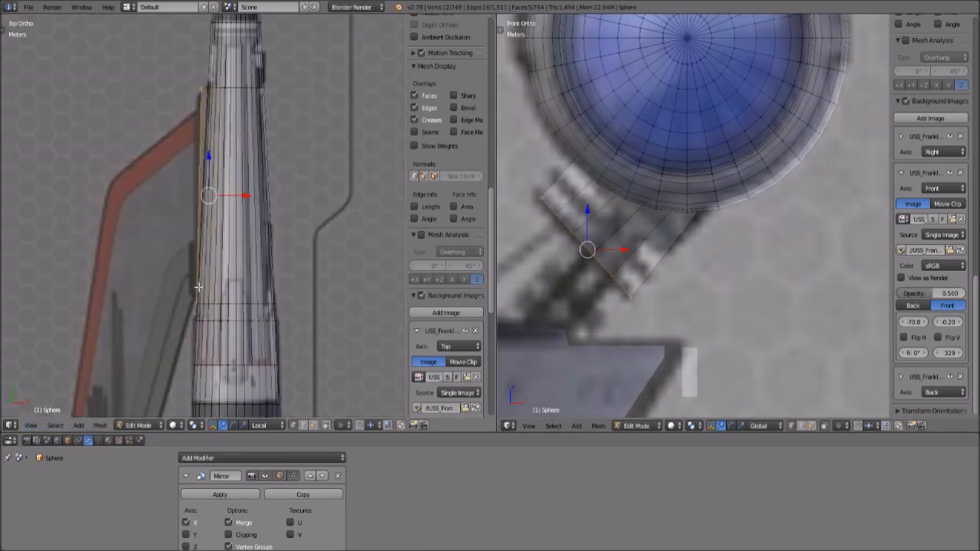
scroll(211, 294, "up", 3)
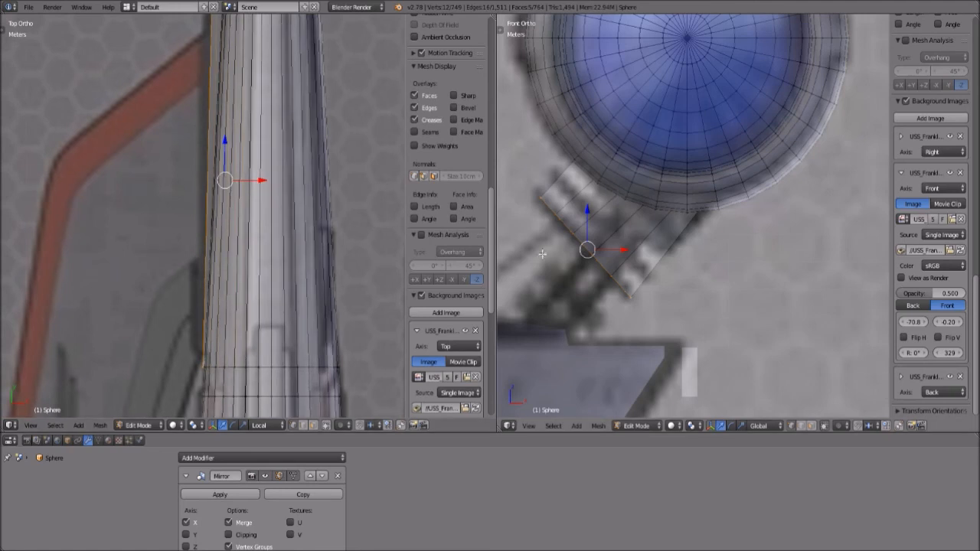
scroll(637, 274, "down", 2)
scroll(637, 274, "down", 2)
middle_click_drag(196, 194, 207, 300, "shift")
- Compare the mount's lower edge and both ends with the pylon in the right-side reference
left_click(529, 425)
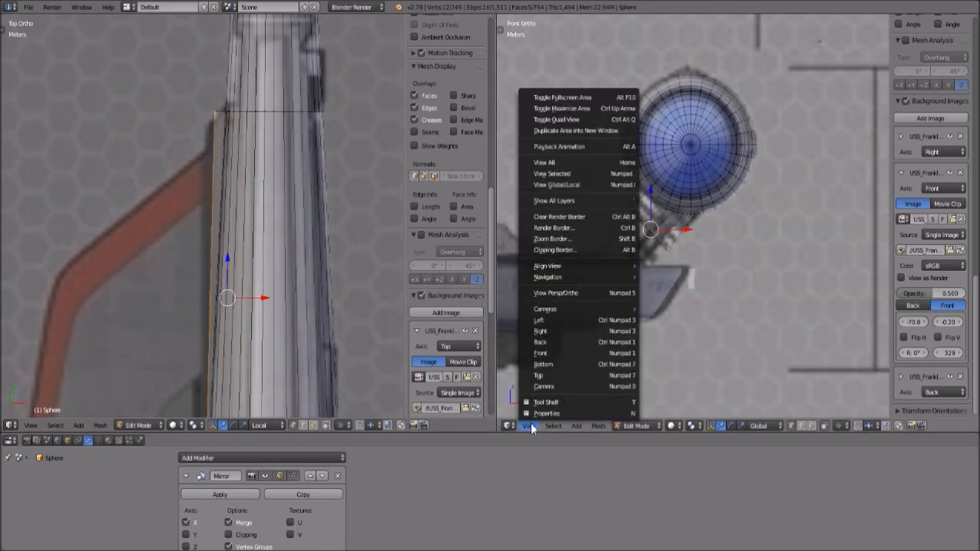
left_click(541, 331)
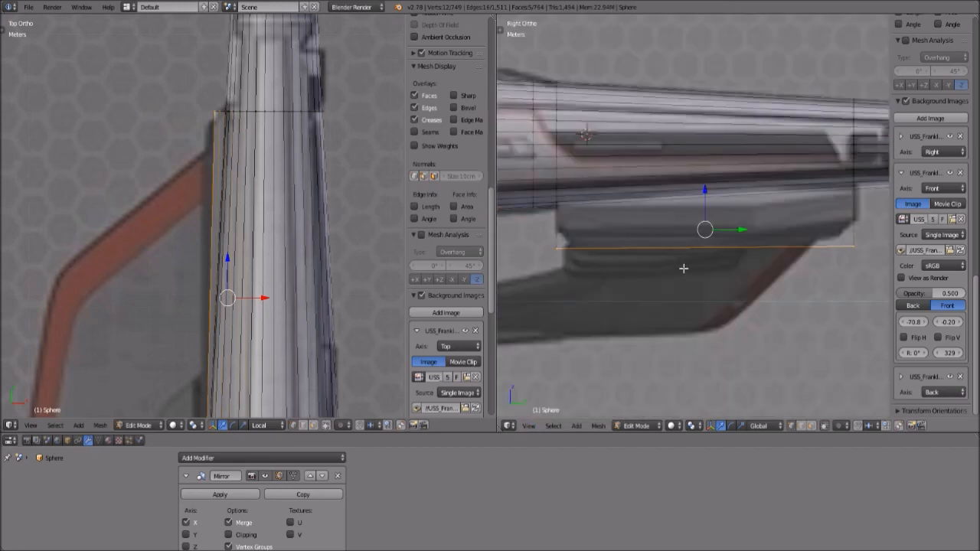
middle_click_drag(730, 276, 724, 279, "shift")
scroll(743, 292, "up", 2)
scroll(743, 292, "down", 3)
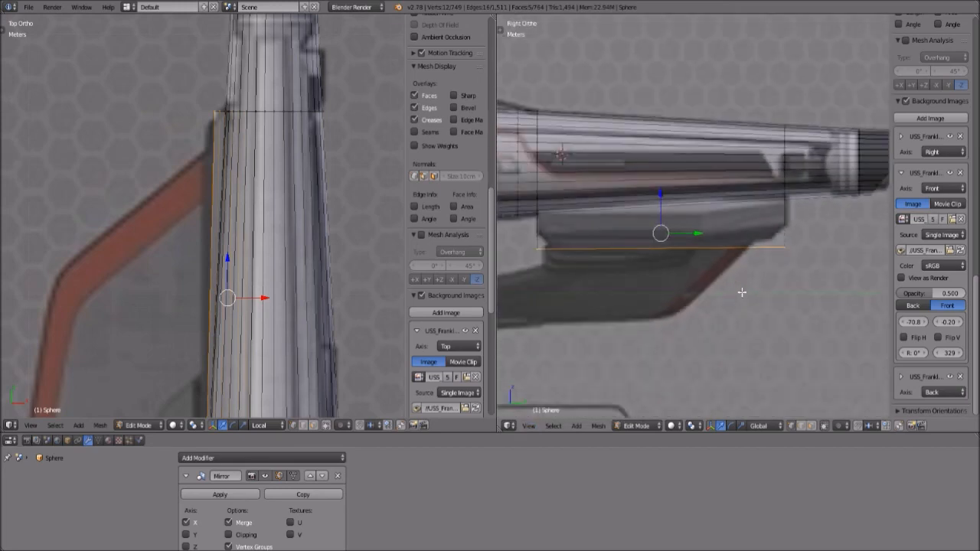
scroll(743, 293, "up", 1)
scroll(742, 296, "down", 1)
scroll(742, 299, "up", 1)
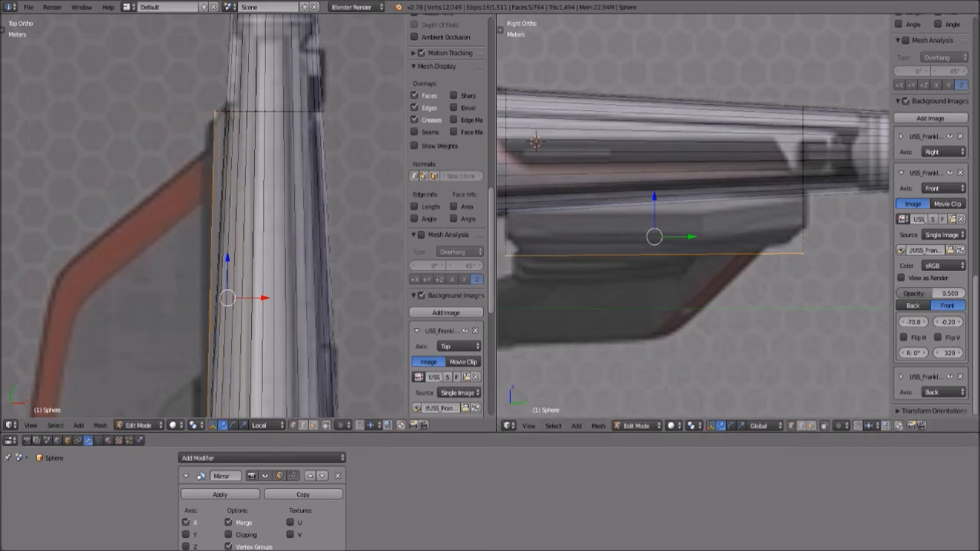
middle_click_drag(683, 245, 704, 244, "shift")
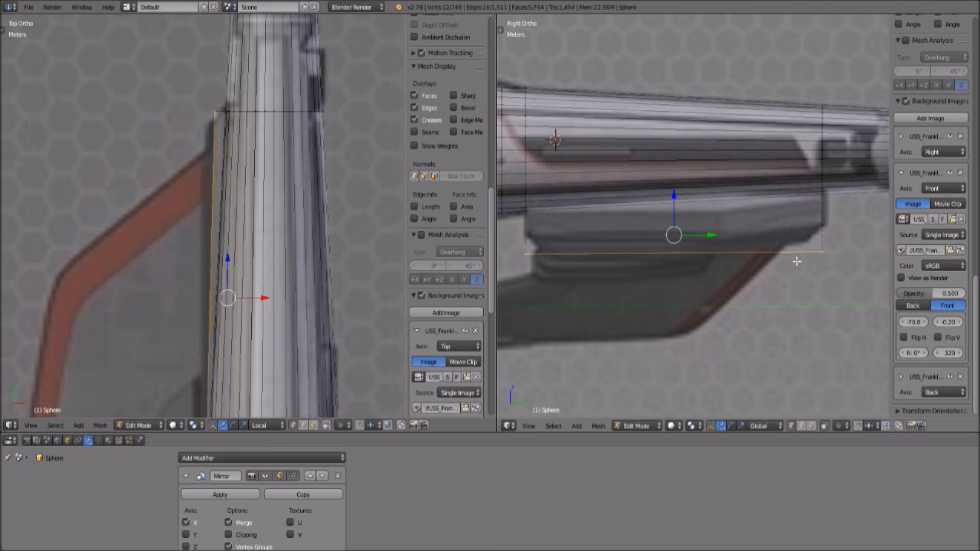
scroll(183, 184, "up", 2)
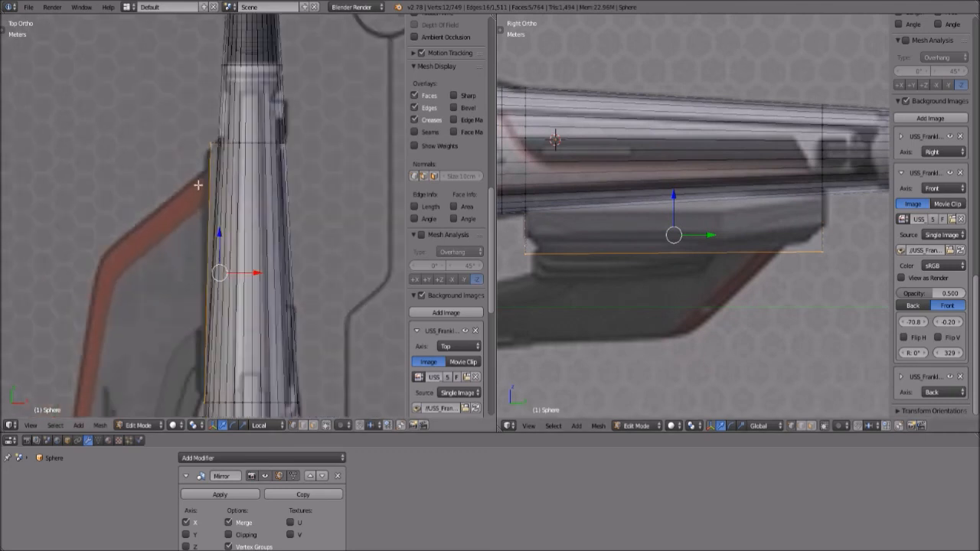
- Examine the rear end of the pylon mount against the top, right-side and front references
key("a")
middle_click_drag(206, 114, 227, 157)
mouse_move(139, 227)
middle_mouse_down()
mouse_move(173, 247)
mouse_move(166, 226)
mouse_move(142, 250)
mouse_move(131, 217)
middle_mouse_up()
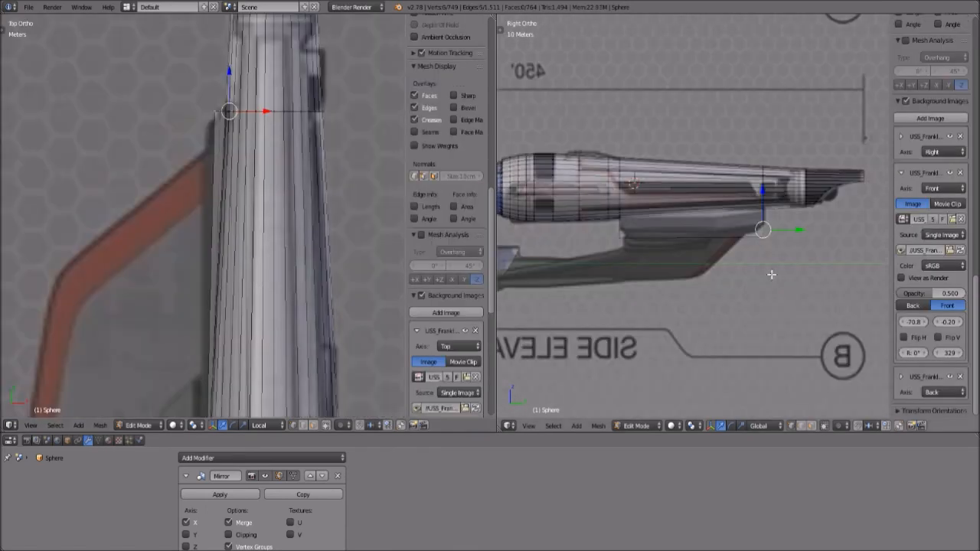
scroll(755, 268, "up", 2)
scroll(740, 258, "down", 3)
mouse_move(651, 262)
middle_mouse_down()
mouse_move(672, 274)
mouse_move(653, 277)
middle_mouse_up()
left_click(530, 425)
left_click(545, 353)
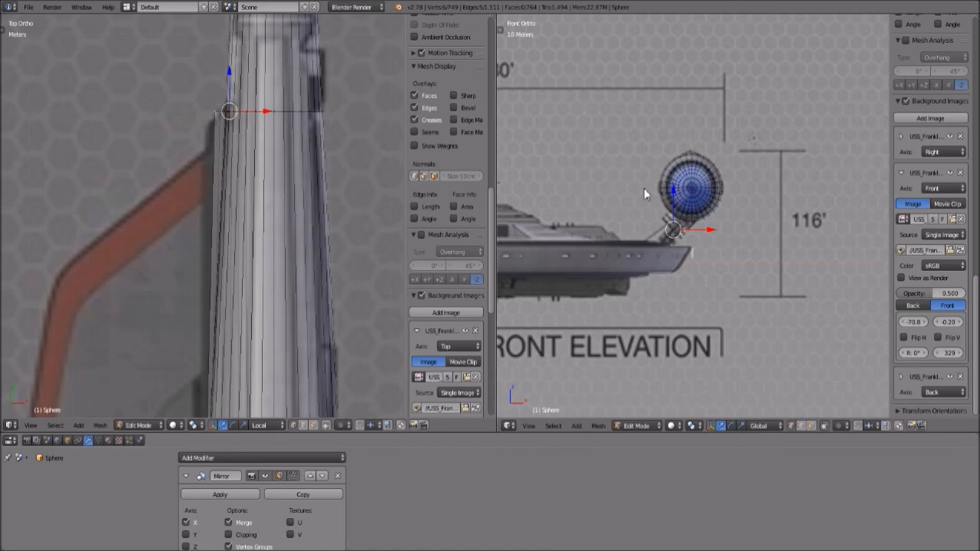
scroll(710, 263, "up", 5)
scroll(710, 263, "up", 5)
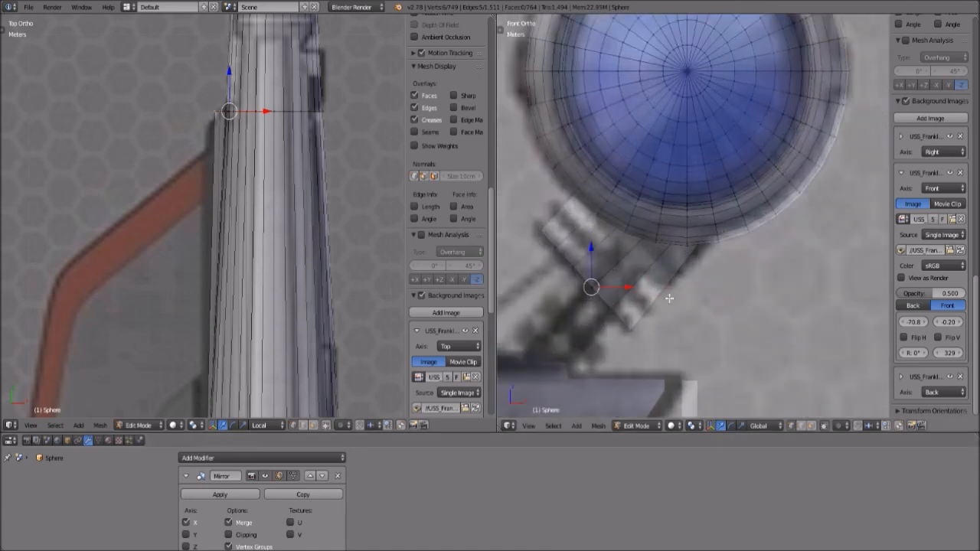
- Extrude the narrow face strip on the slanted mount's lower side about 4 m along the pylon in the front reference
key("b")
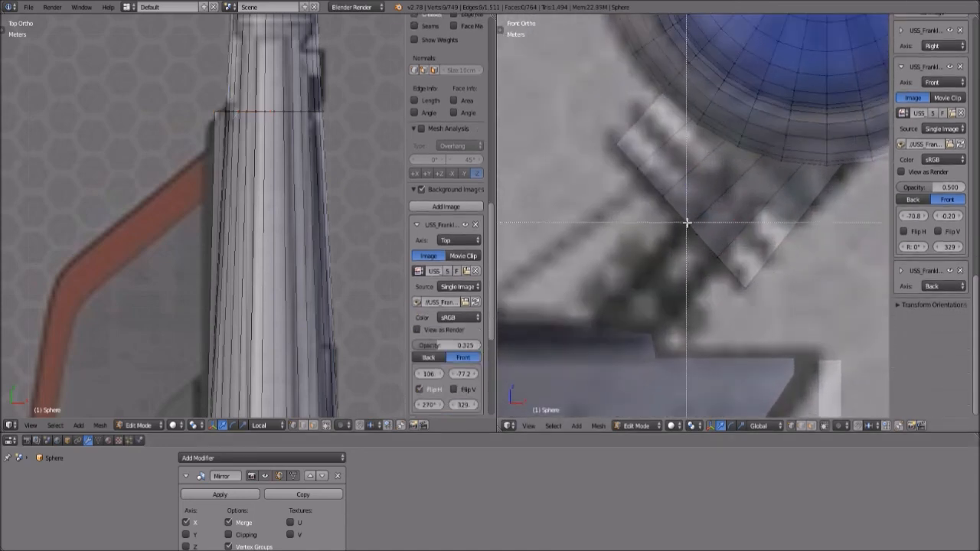
left_click_drag(720, 264, 726, 269)
middle_click_drag(726, 271, 691, 319)
middle_click_drag(604, 373, 616, 285, "shift")
right_click(608, 352, "shift")
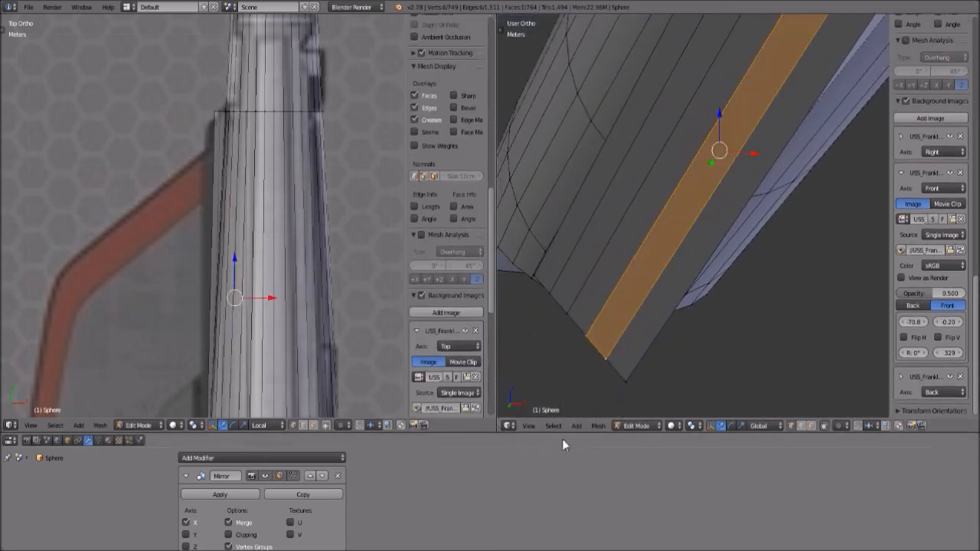
left_click(530, 426)
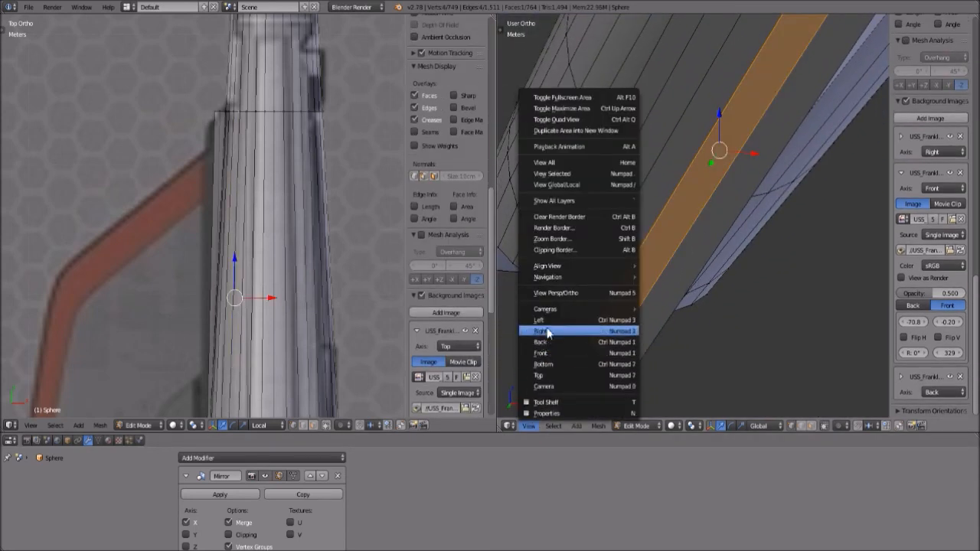
left_click(549, 353)
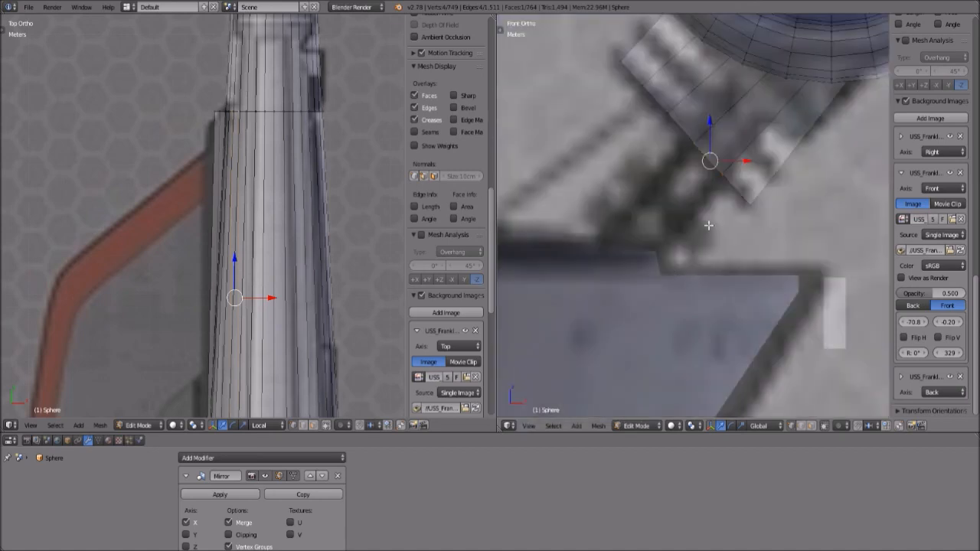
scroll(709, 225, "down", 5)
scroll(682, 222, "up", 3)
scroll(673, 221, "down", 2)
scroll(682, 234, "up", 3)
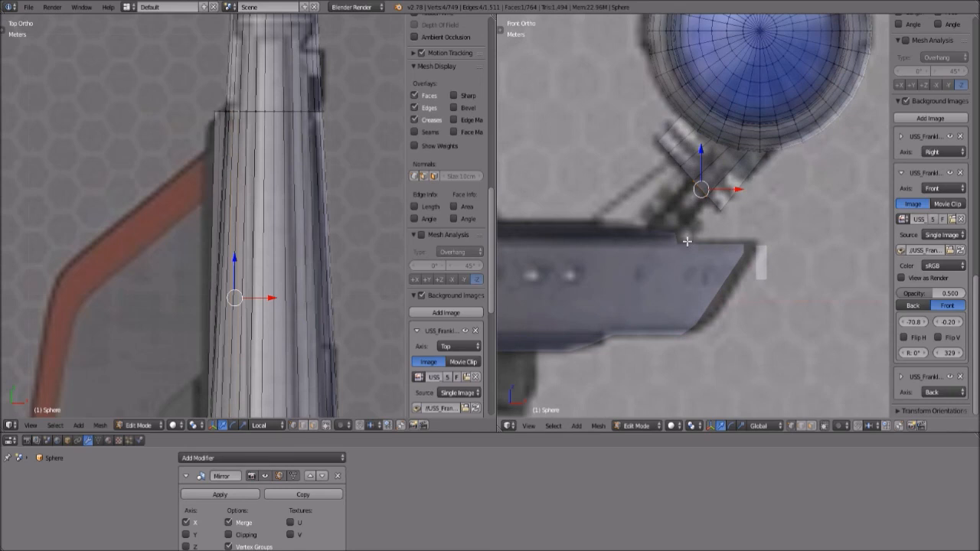
scroll(198, 280, "down", 3)
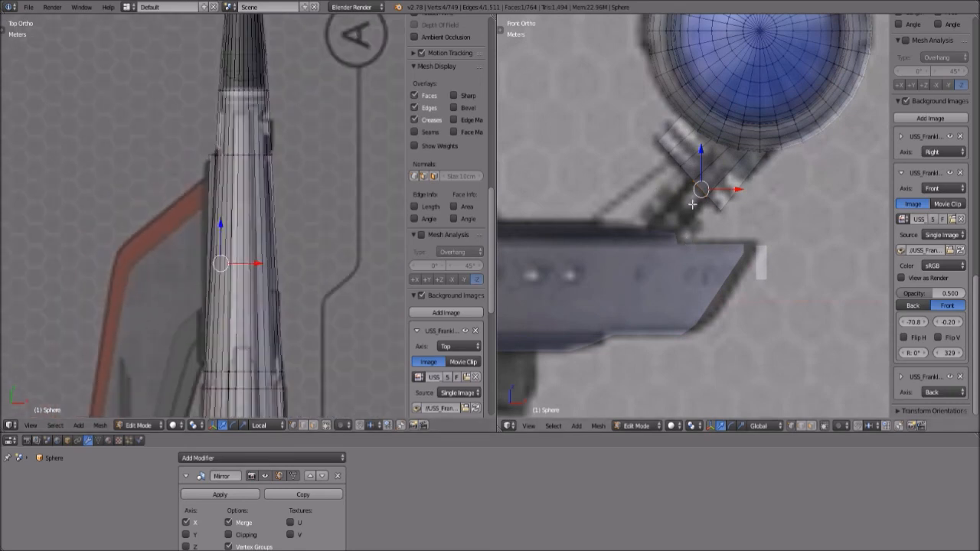
key("e")
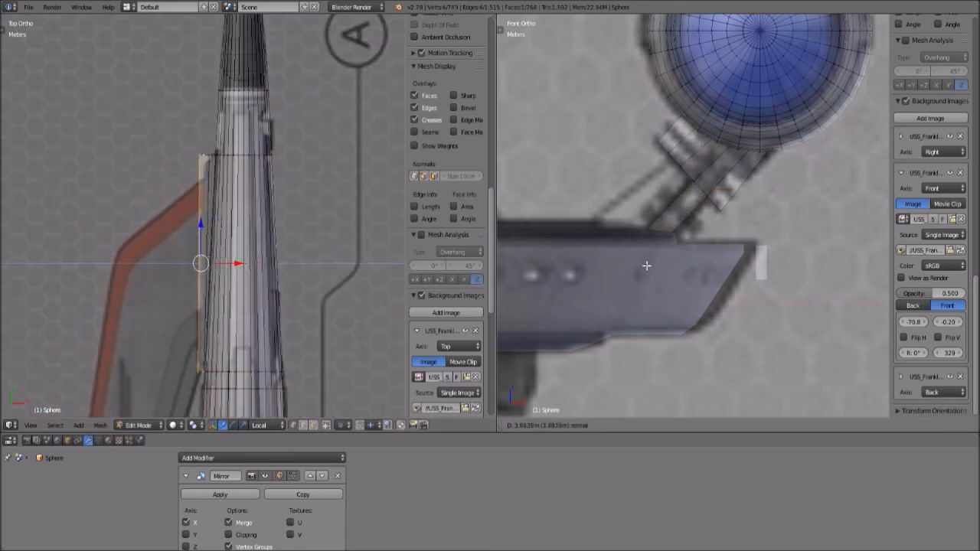
left_click(646, 265)
- Move the rear end edge of the extruded strip diagonally in the top view to the bend of the reference pylon
scroll(227, 273, "down", 3)
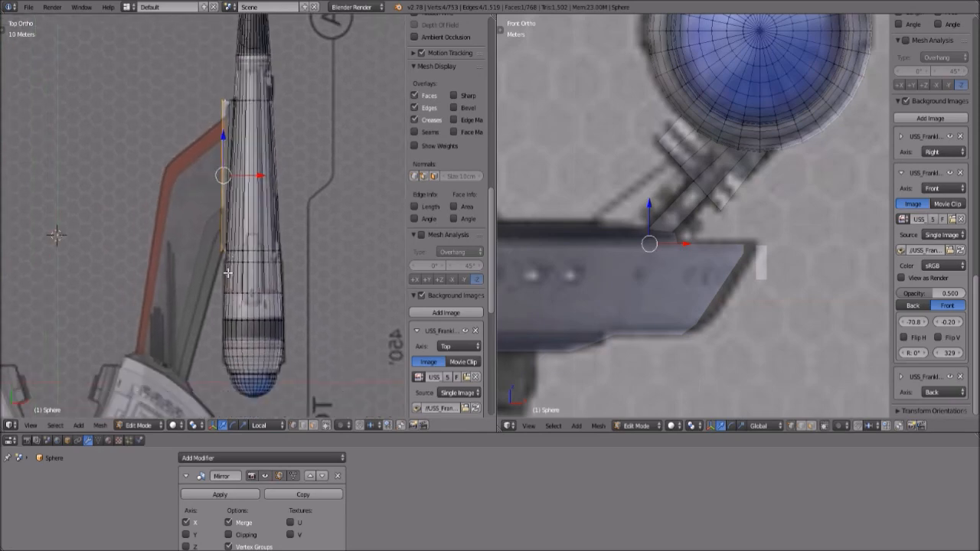
scroll(227, 273, "up", 1)
scroll(588, 231, "down", 4)
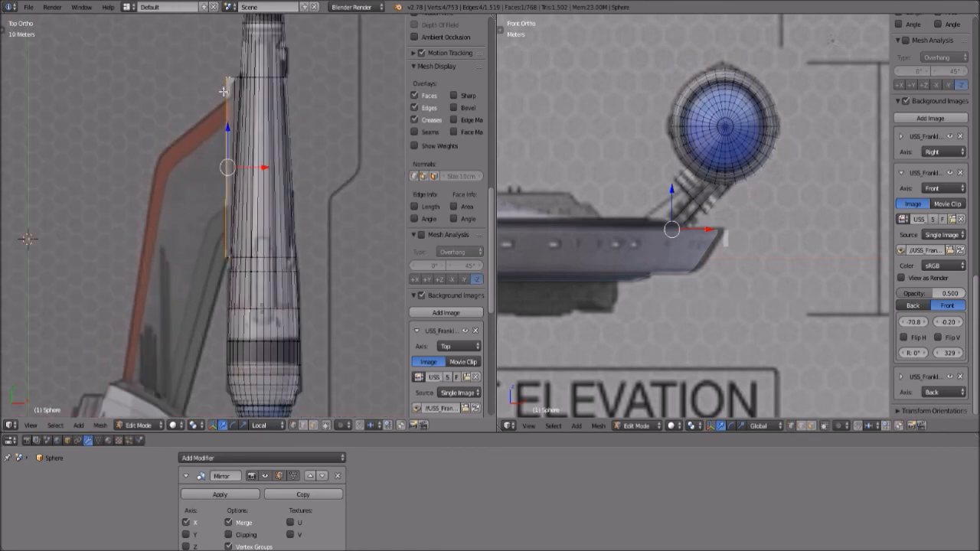
scroll(222, 91, "up", 3)
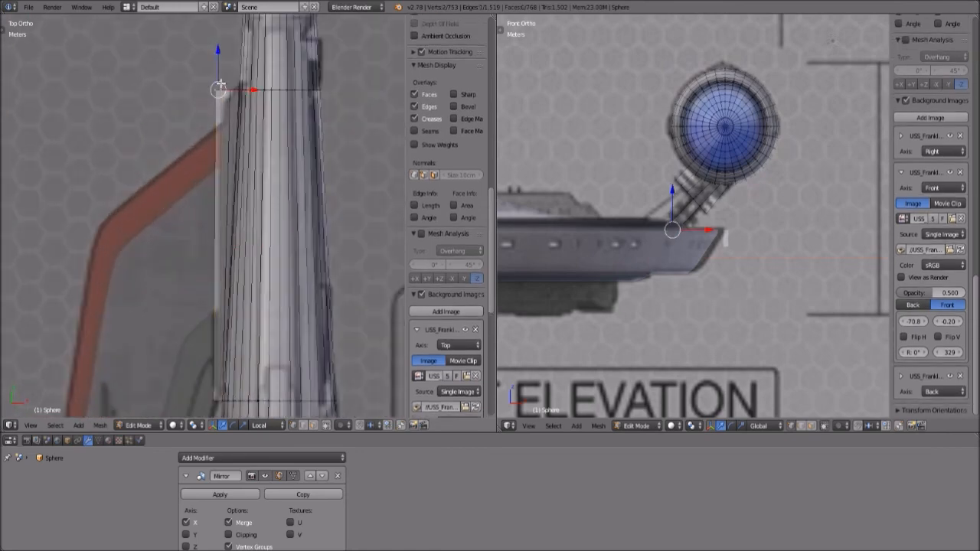
scroll(740, 237, "up", 3)
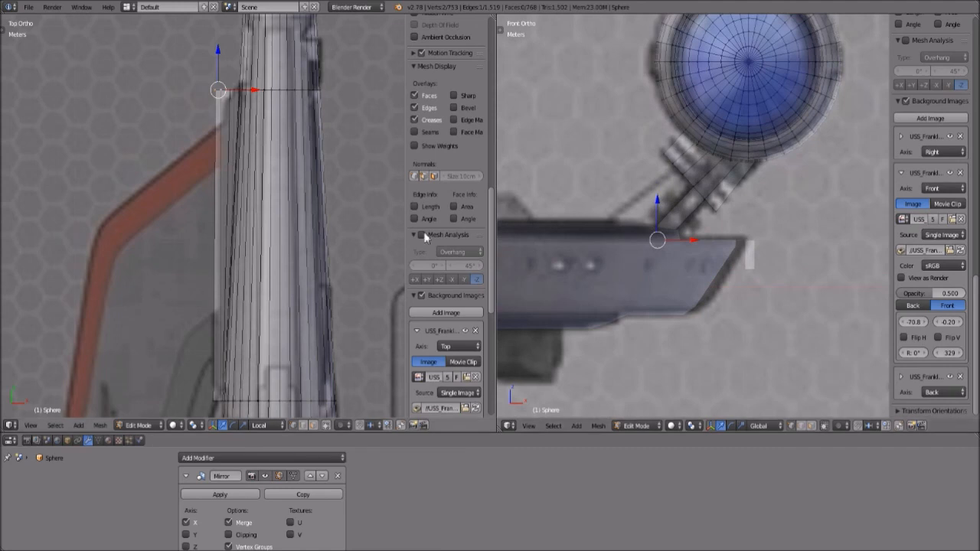
key("g")
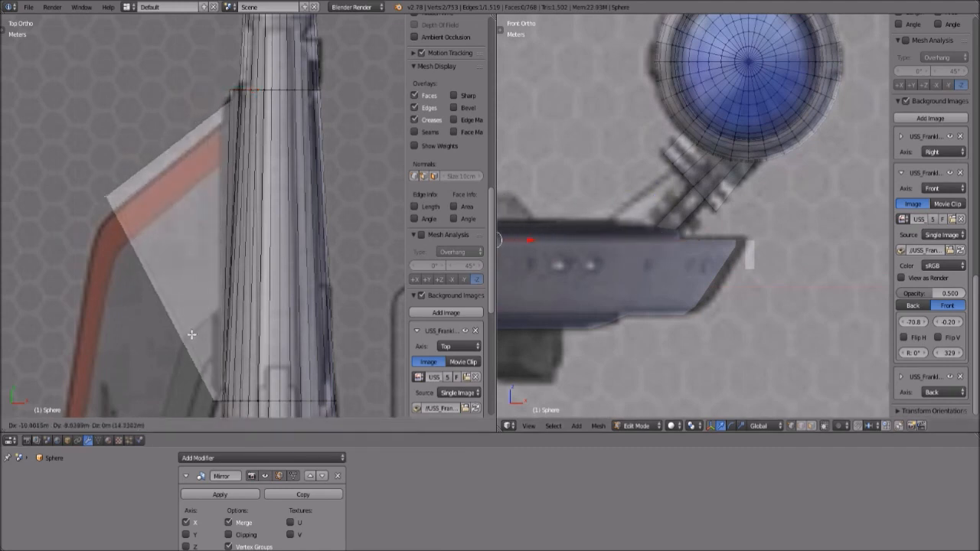
left_click(182, 358)
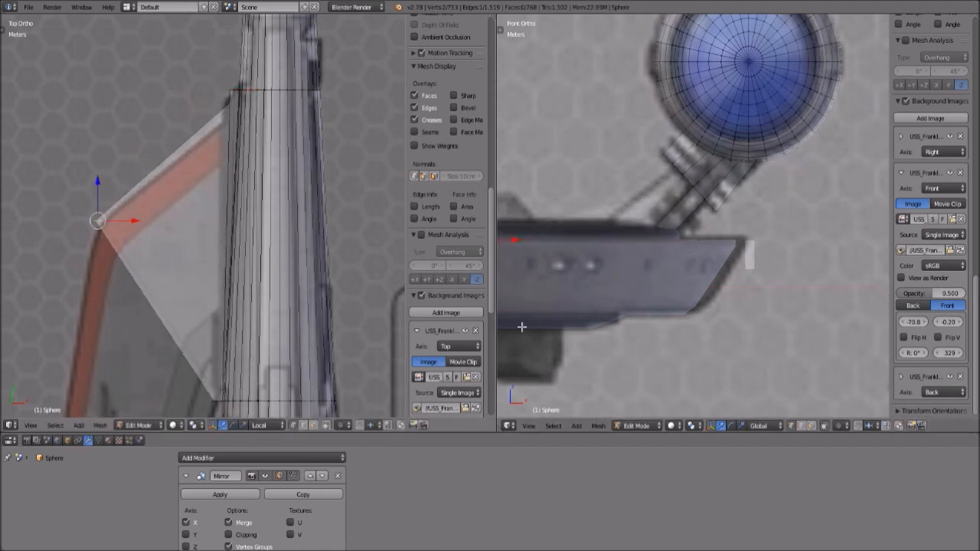
- Examine the angled pylon section in 3D and against the right-side reference
scroll(657, 290, "down", 3)
scroll(657, 291, "up", 4)
middle_click_drag(656, 290, 820, 263)
scroll(708, 296, "down", 5)
middle_click_drag(708, 296, 714, 337)
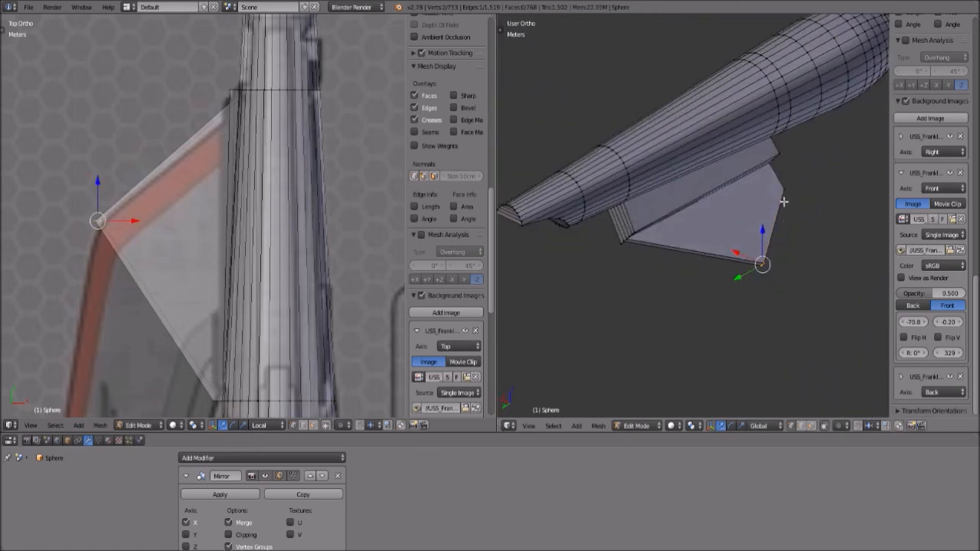
left_click(526, 428)
left_click(546, 326)
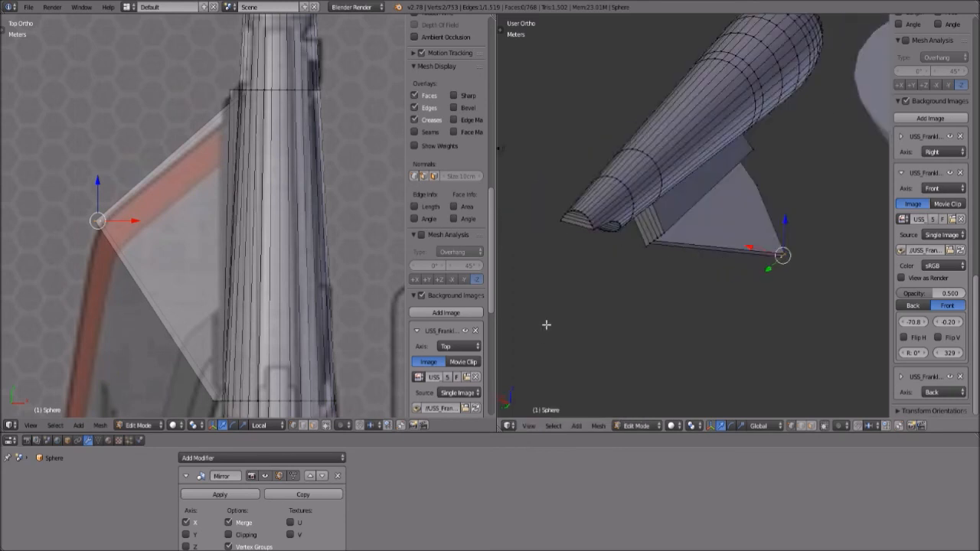
key("KP_3")
scroll(729, 253, "up", 2)
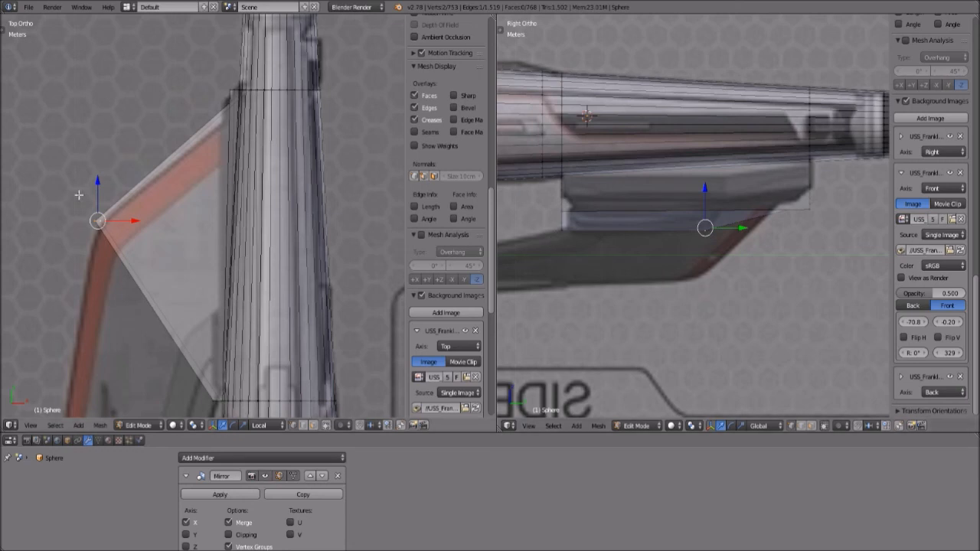
- Extrude the pylon's diagonal front face along the global Y axis toward the saucer
right_click(206, 381, "shift")
right_click(211, 394, "shift")
right_click(213, 395, "shift")
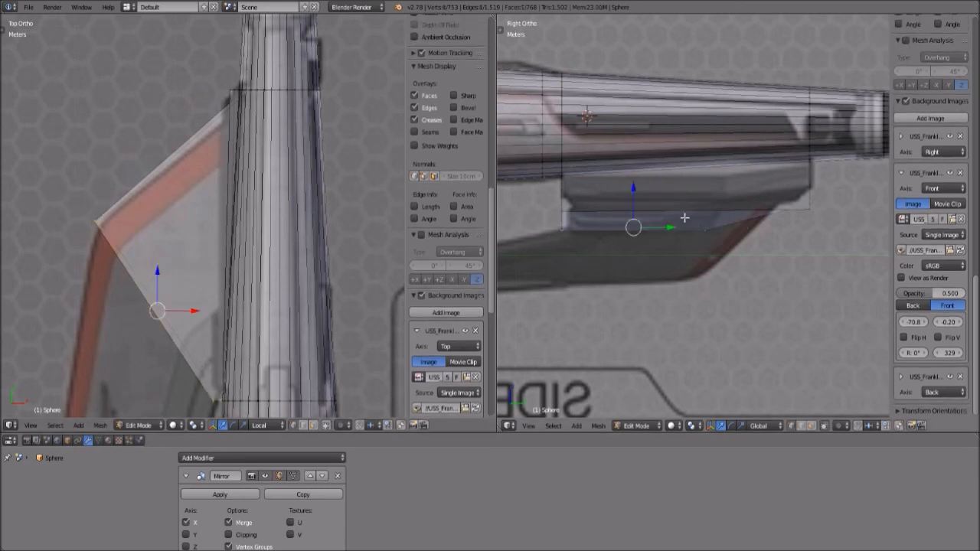
scroll(768, 227, "down", 6)
scroll(770, 252, "up", 3)
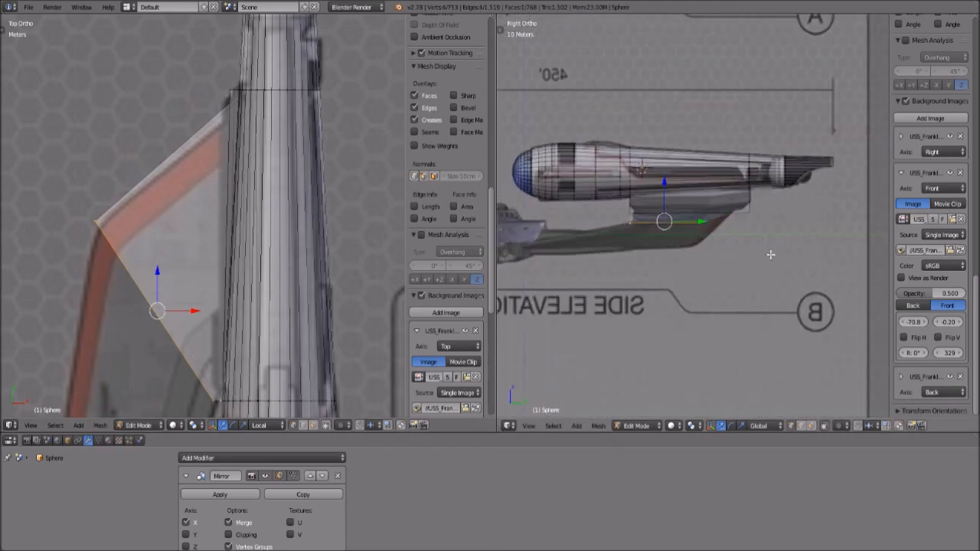
middle_click_drag(711, 207, 763, 198, "shift")
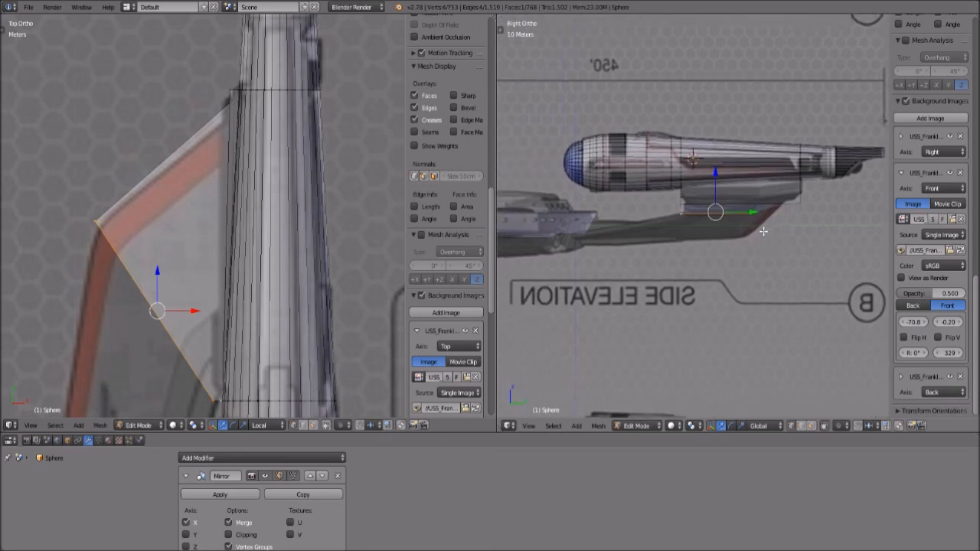
middle_click_drag(709, 278, 727, 279, "shift")
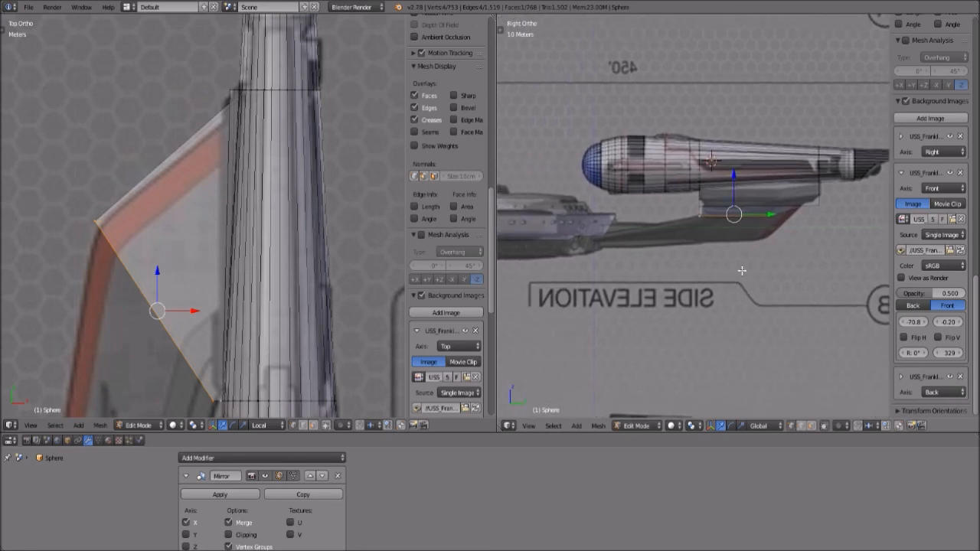
scroll(134, 330, "down", 3)
scroll(208, 329, "down", 3)
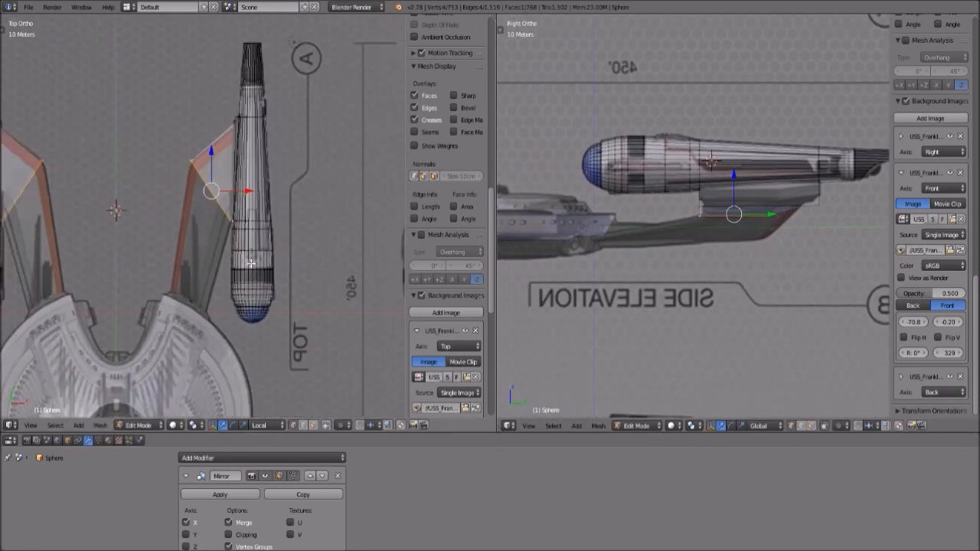
key("e")
key("y")
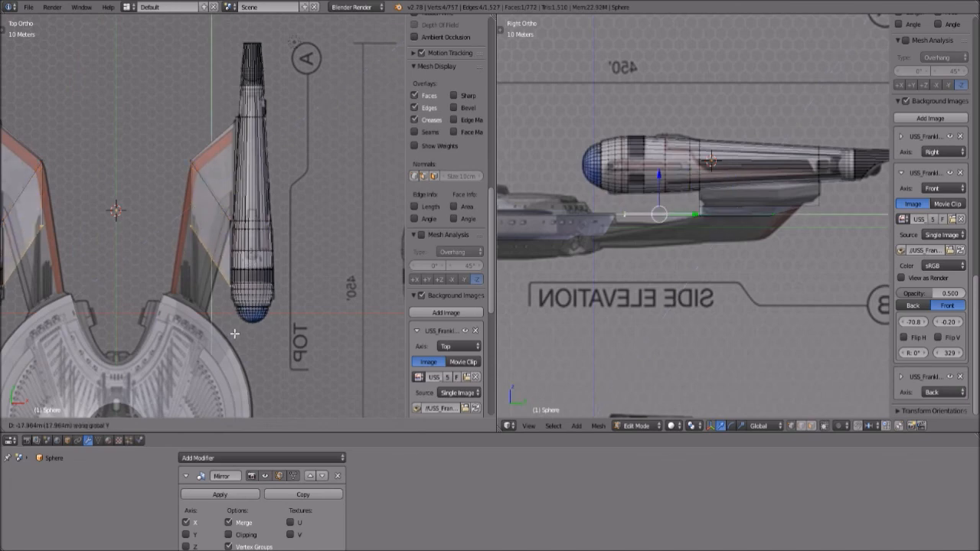
left_click(224, 355)
- Move the extruded end inward to the saucer in the top view and rotate it to match the saucer's rim
key("g")
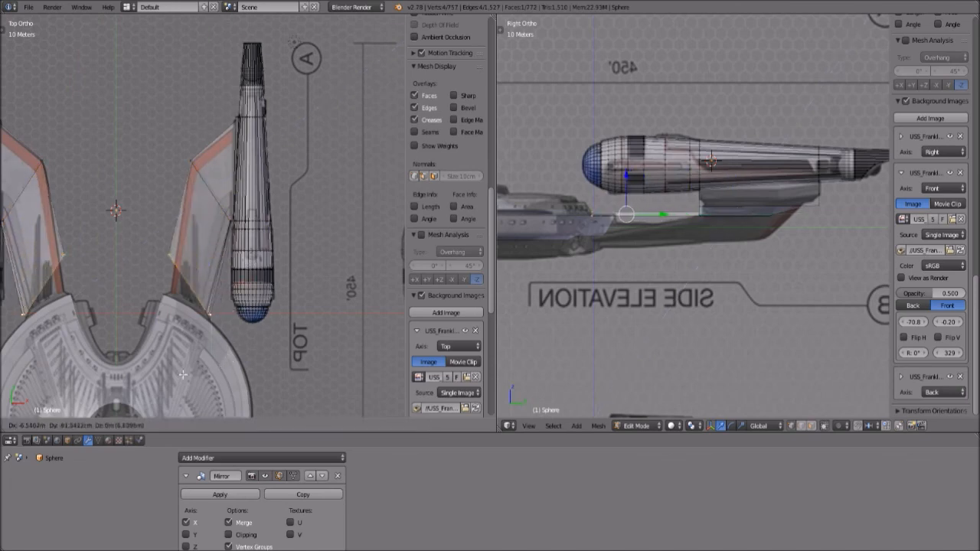
left_click(193, 383)
key("r")
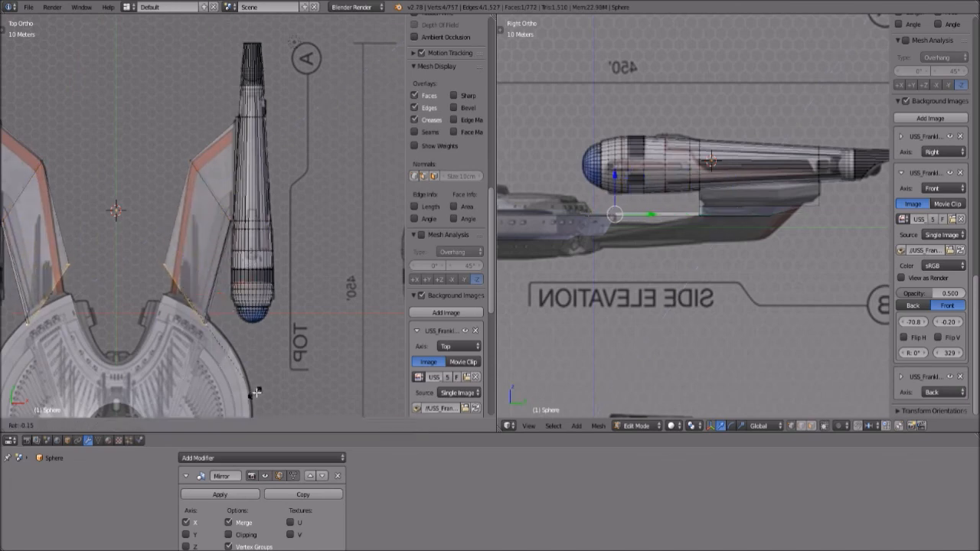
left_click(285, 366)
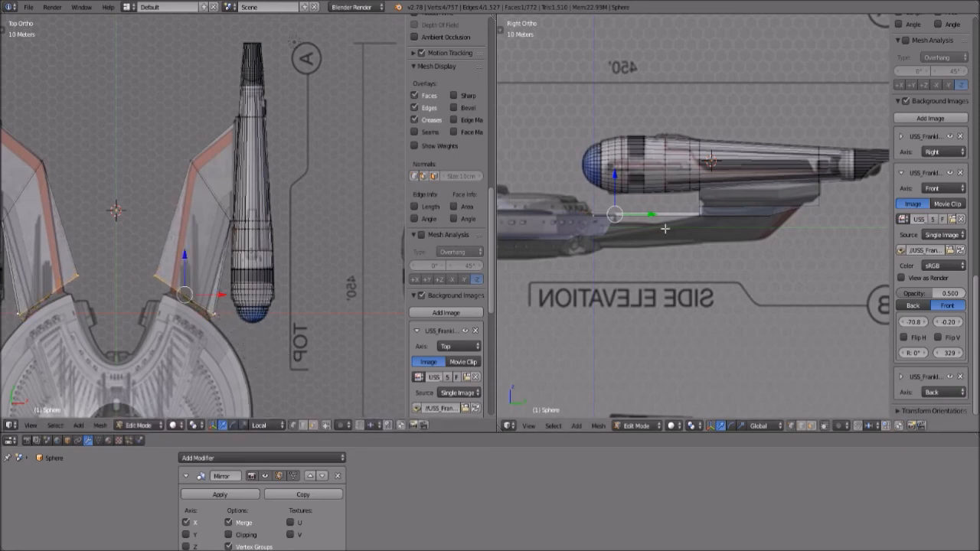
- Lower the pylon's end face in the right view onto the reference pylon where it meets the saucer
scroll(597, 245, "up", 5)
key("g")
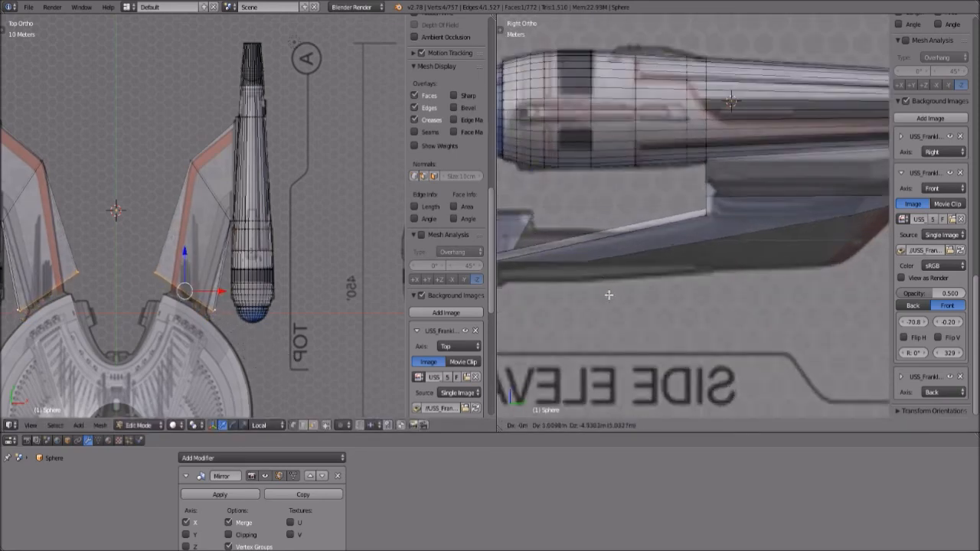
left_click(606, 282)
scroll(711, 298, "up", 4)
key("g")
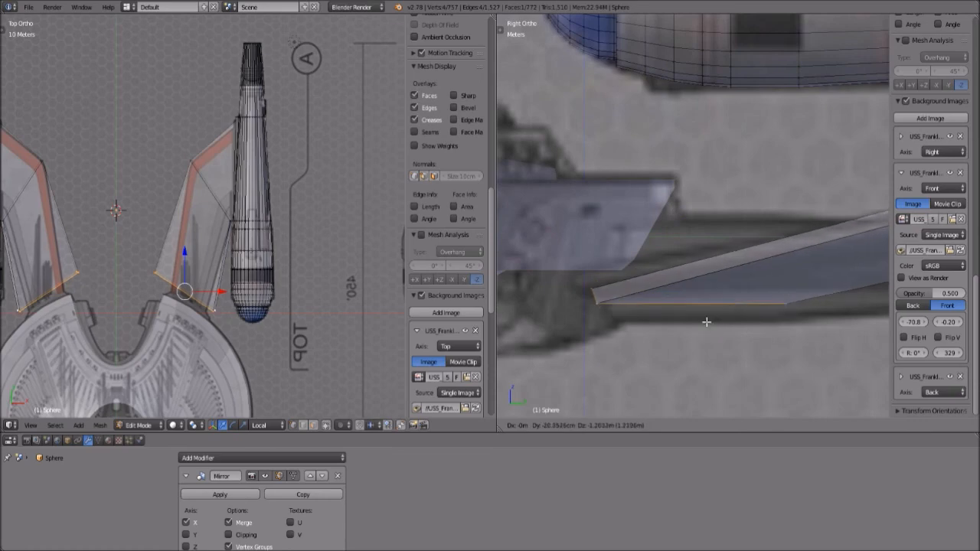
left_click(693, 307)
key("g")
left_click(692, 307)
scroll(773, 267, "down", 4)
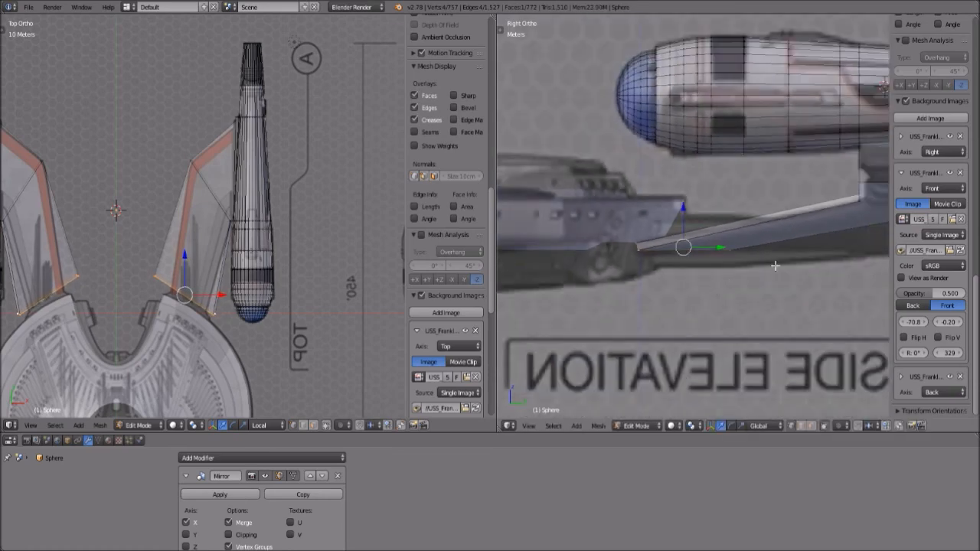
- Move the nacelle-side vertices of the pylon's saucer end to the reference pylon's outer corner in the top view
middle_click_drag(776, 266, 699, 248, "shift")
scroll(235, 303, "up", 3)
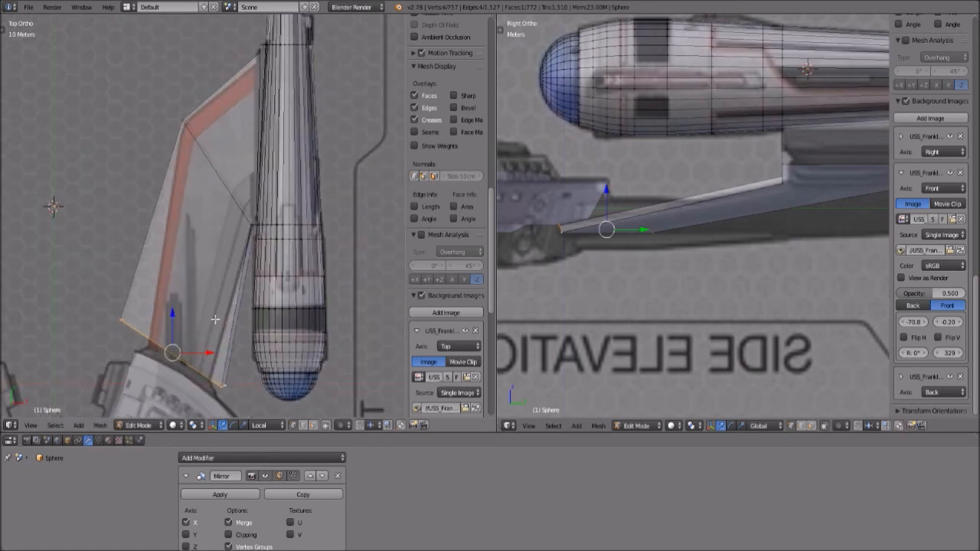
middle_click_drag(237, 369, 239, 274, "shift")
scroll(236, 282, "up", 4)
key("a")
key("b")
left_click_drag(242, 343, 289, 389)
key("g")
left_click(260, 374)
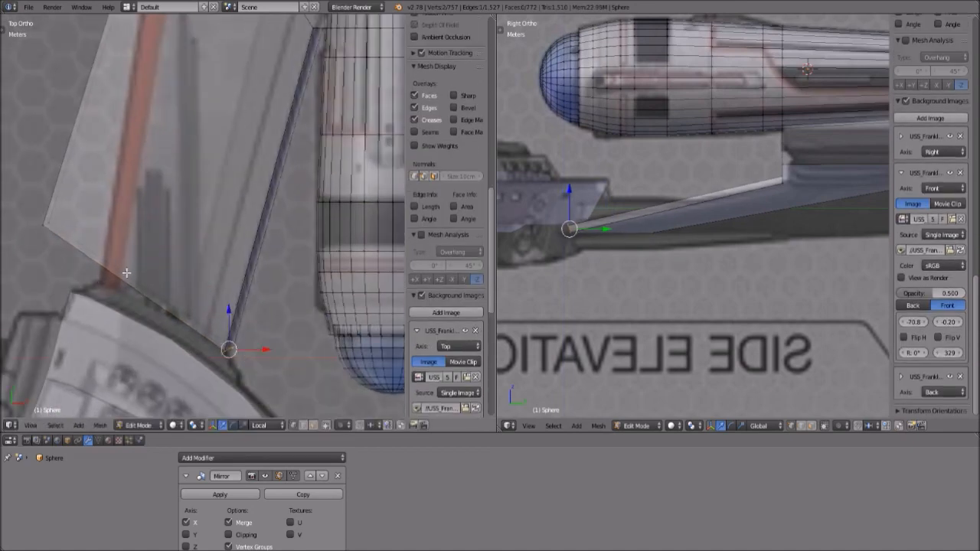
- Move the inner vertices of the pylon's saucer end to the reference pylon's inner corner in the top view
key("a")
key("b")
left_click_drag(16, 206, 50, 245)
key("g")
right_click(59, 229)
right_click(58, 228, "shift")
key("shift+g")
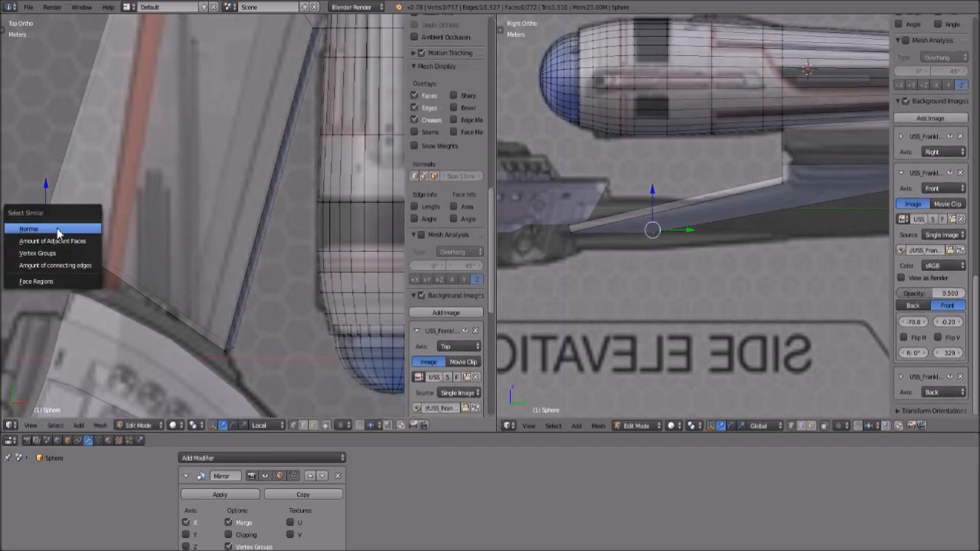
left_click(98, 265)
key("g")
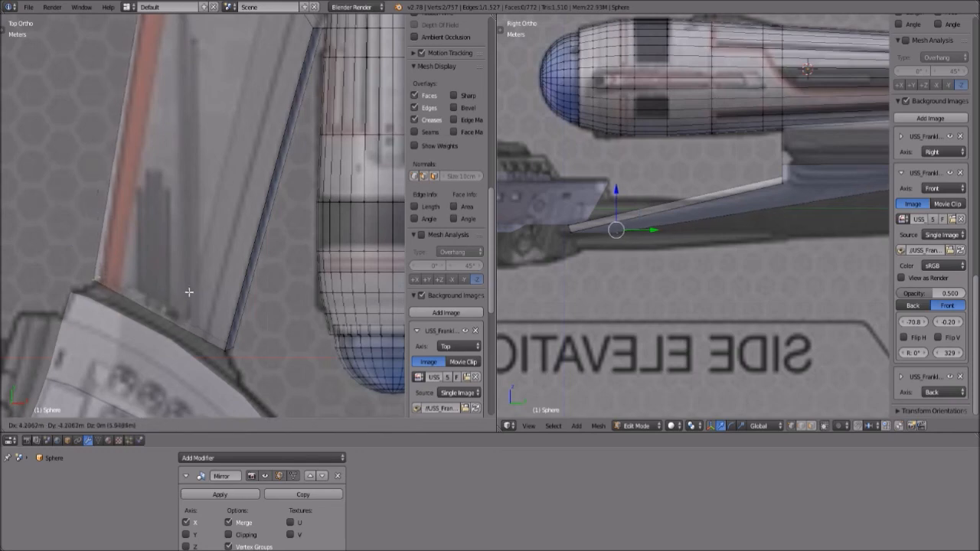
left_click(195, 292)
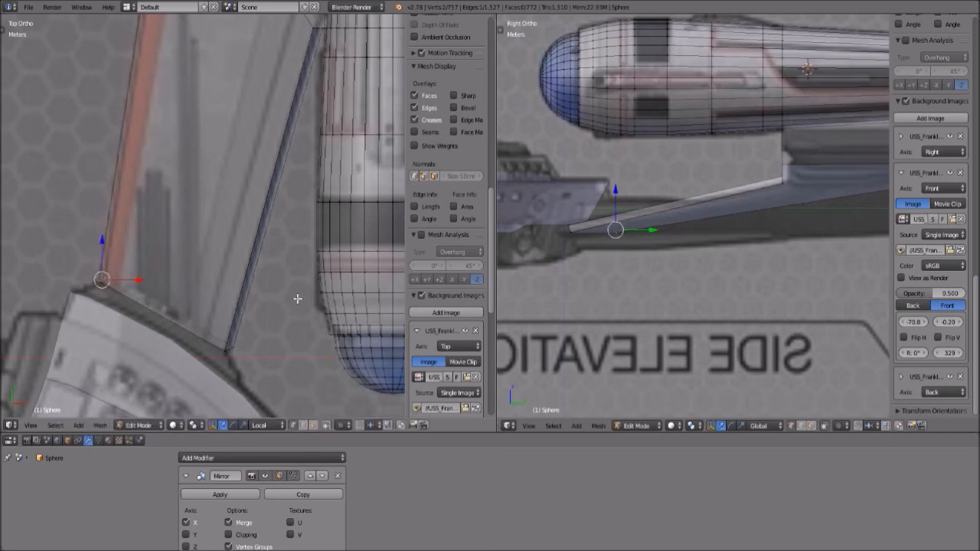
- Move the vertices at the pylon's inner rear bend onto the reference pylon's lower corner in the right view
scroll(804, 285, "down", 4)
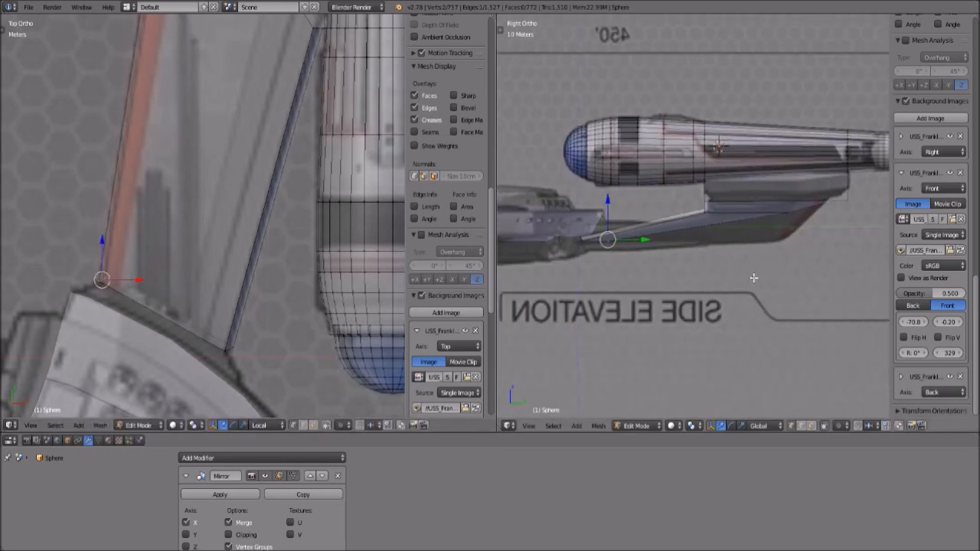
scroll(318, 217, "down", 3)
middle_click_drag(218, 97, 192, 135, "shift")
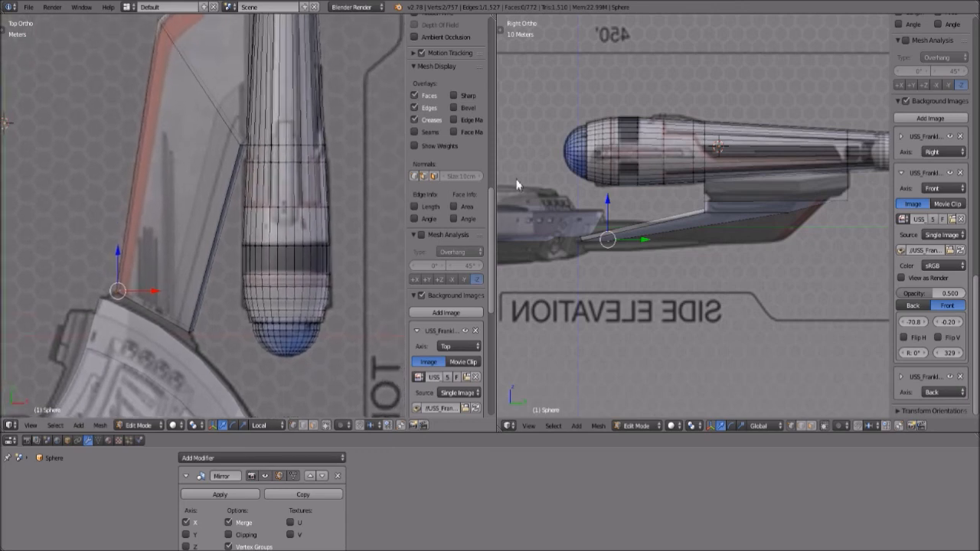
key("b")
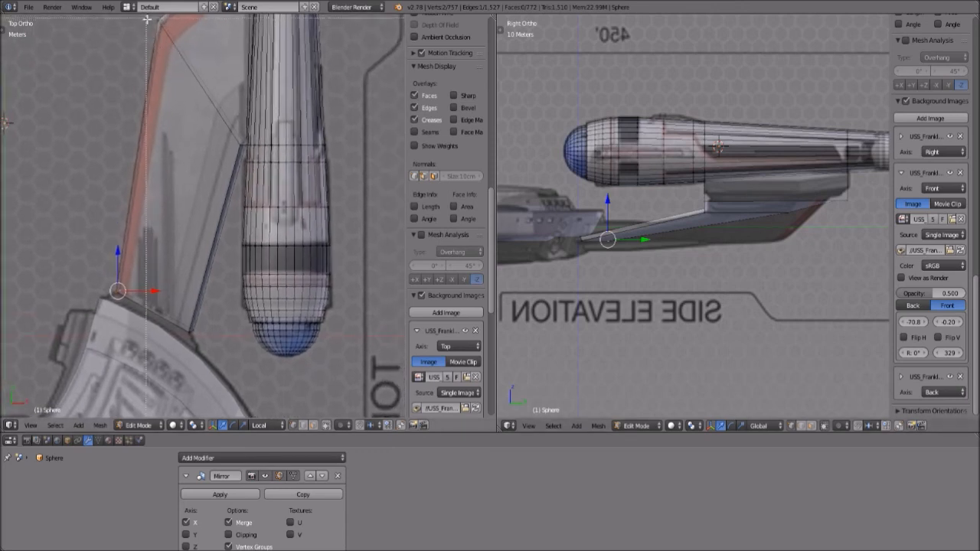
left_click_drag(182, 37, 183, 38)
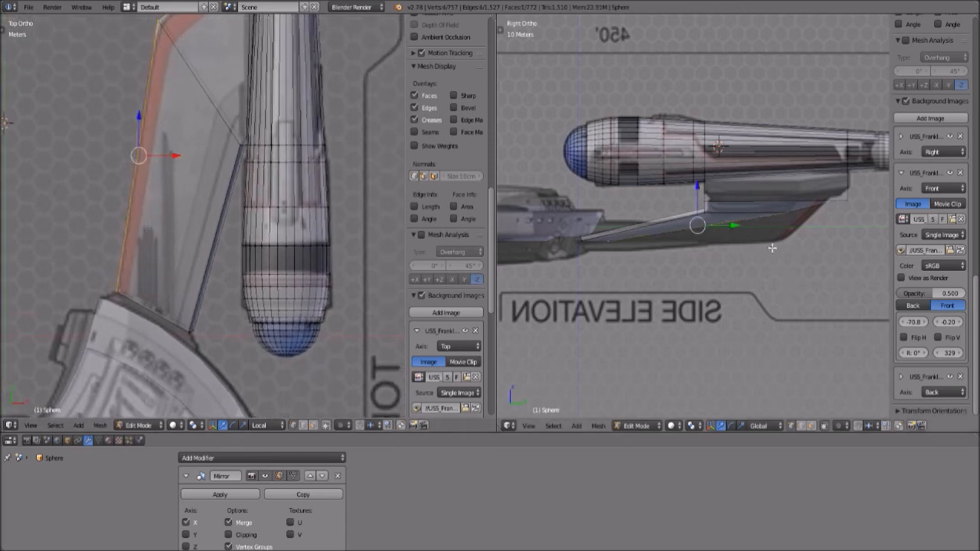
key("a")
key("b")
left_click_drag(154, 18, 183, 38)
key("g")
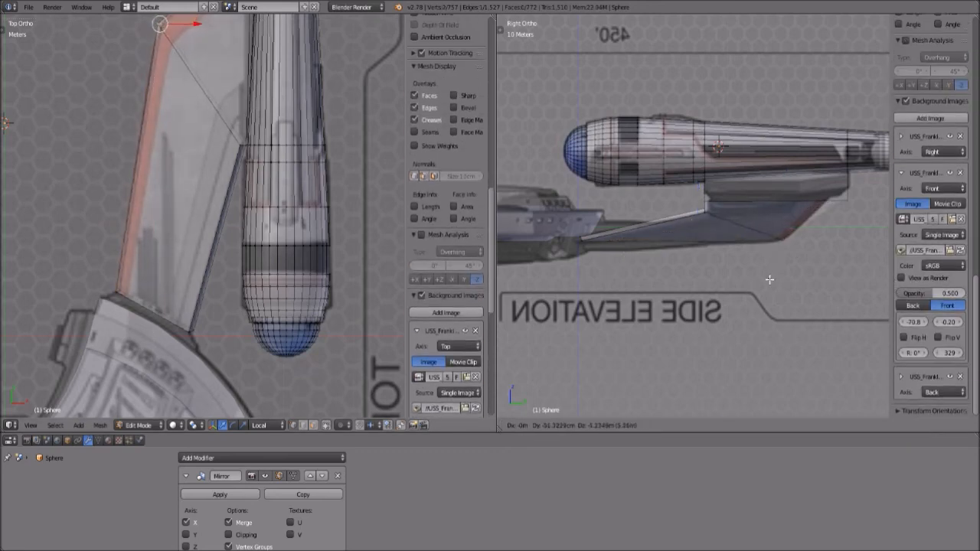
left_click(769, 280)
- Examine the pylon between nacelle and saucer in perspective and its inner bend against the top reference
middle_click_drag(771, 280, 677, 289)
left_click(637, 426)
left_click(637, 412)
middle_click_drag(689, 253, 640, 367)
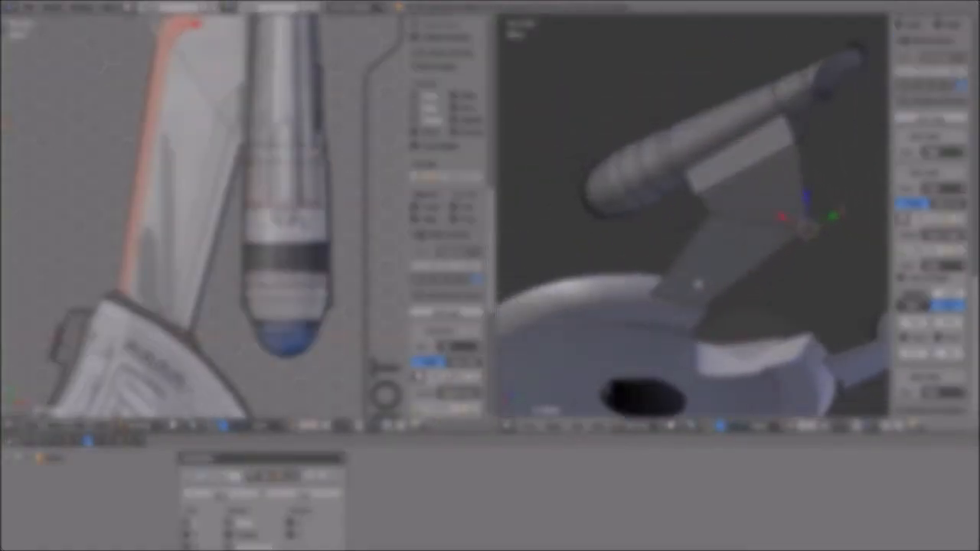
middle_click_drag(698, 285, 712, 304)
left_click(532, 426)
middle_click_drag(161, 140, 197, 318, "shift")
scroll(197, 317, "up", 6)
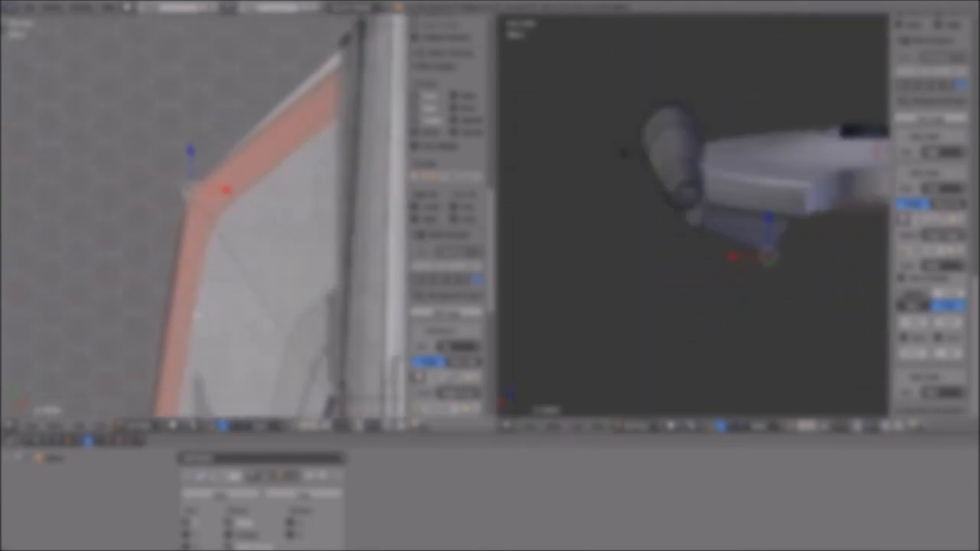
scroll(215, 256, "down", 4)
middle_click_drag(276, 190, 203, 215, "shift")
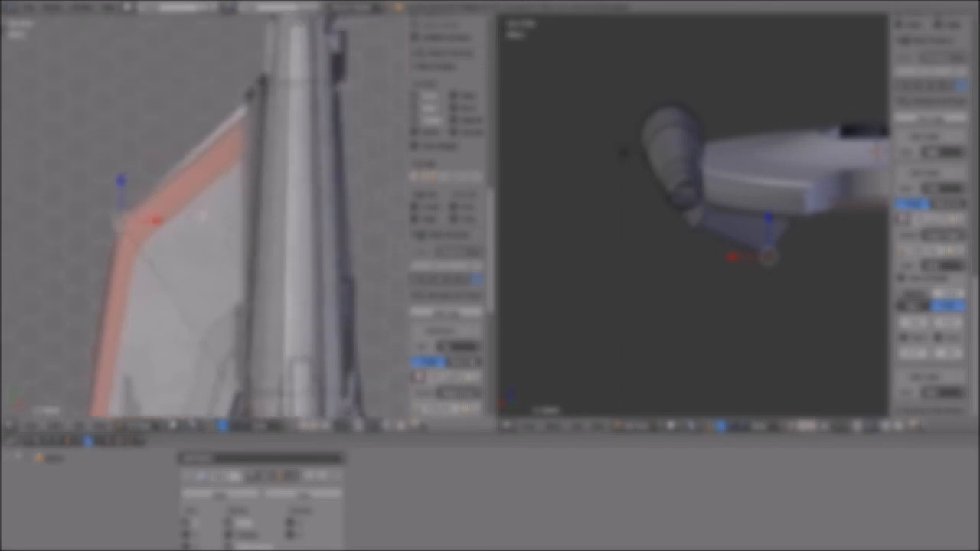
- Cut an edge loop through the nacelle and pylon and slide it close to the pylon's rear and inner edges
scroll(743, 276, "up", 4)
middle_click_drag(744, 276, 704, 255)
middle_click_drag(614, 268, 678, 274, "shift")
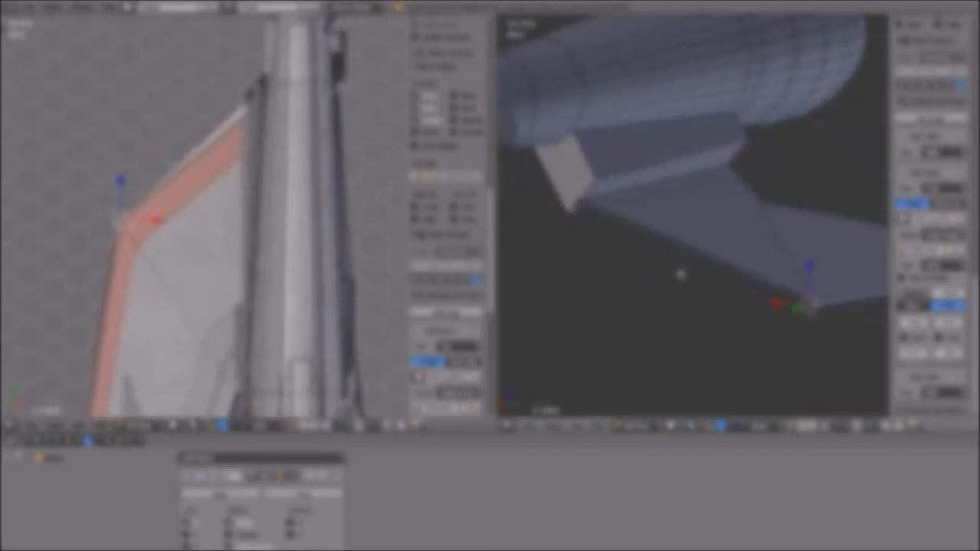
scroll(617, 258, "up", 2)
middle_click_drag(614, 253, 684, 280, "shift")
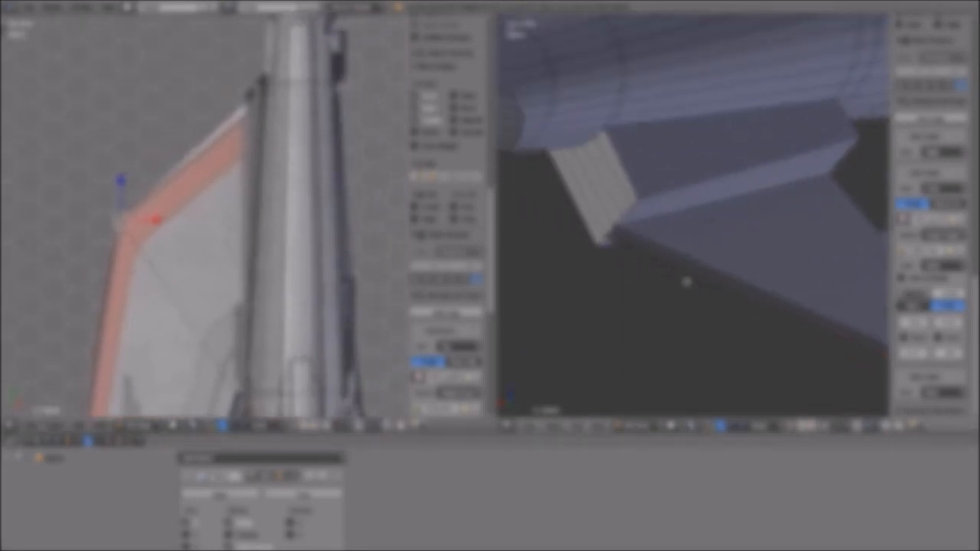
scroll(684, 280, "up", 2)
scroll(675, 265, "down", 3)
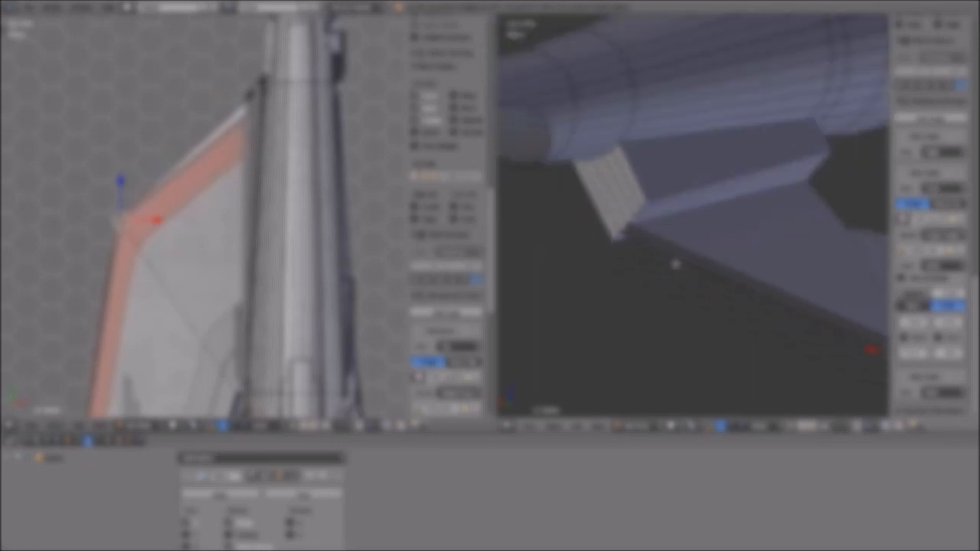
scroll(674, 266, "up", 2)
scroll(672, 266, "down", 3)
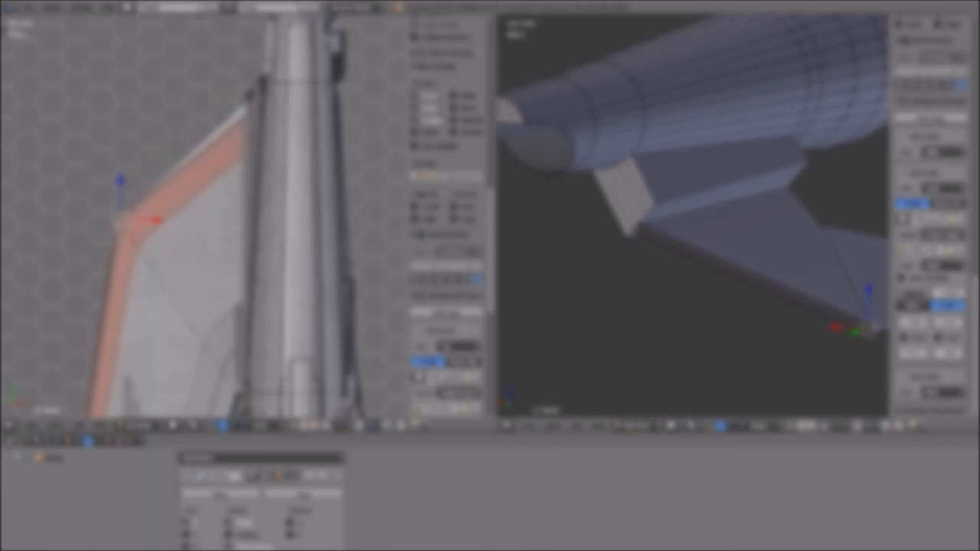
scroll(786, 159, "up", 3)
scroll(635, 187, "down", 4)
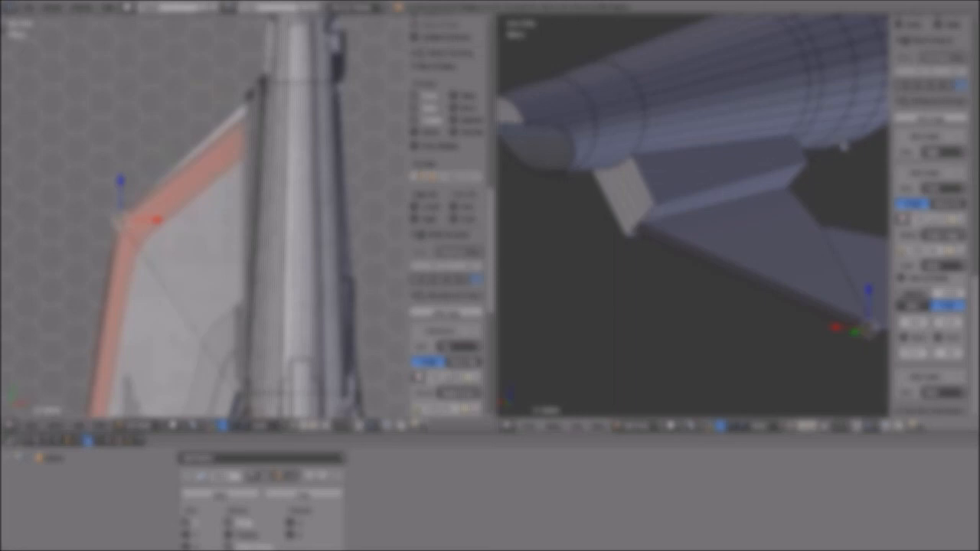
mouse_move(661, 190)
middle_mouse_down()
mouse_move(648, 161)
mouse_move(658, 171)
middle_mouse_up()
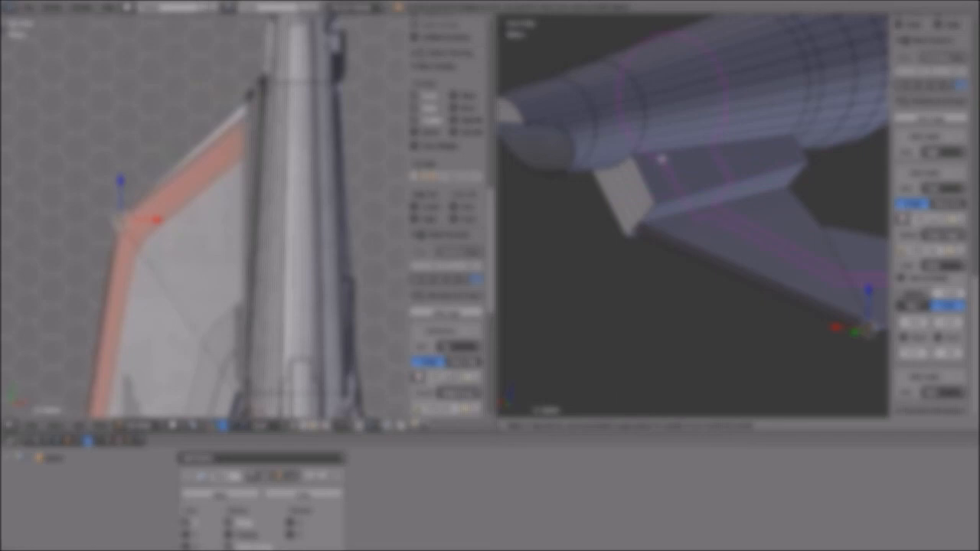
left_click(662, 159)
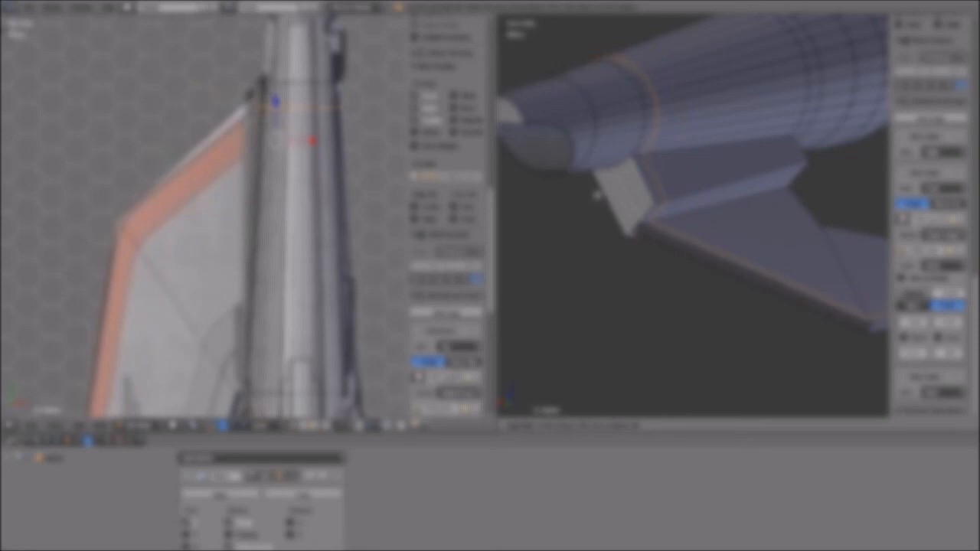
left_click(596, 195)
- Select the new loop's edge run from the pylon's lower inner bend to its saucer end
middle_click_drag(826, 300, 714, 279, "shift")
scroll(719, 290, "up", 1)
middle_click_drag(802, 322, 598, 283, "shift")
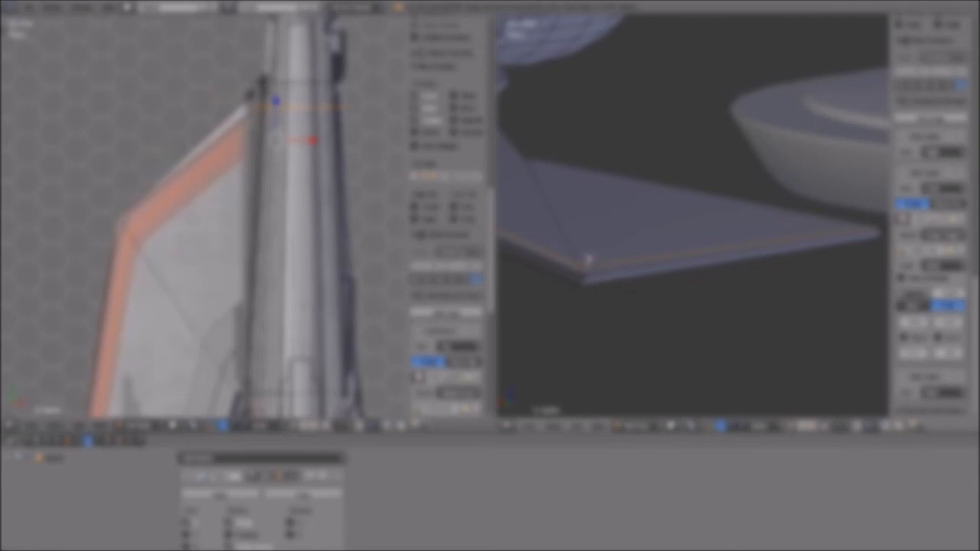
right_click(588, 261)
scroll(625, 286, "down", 3)
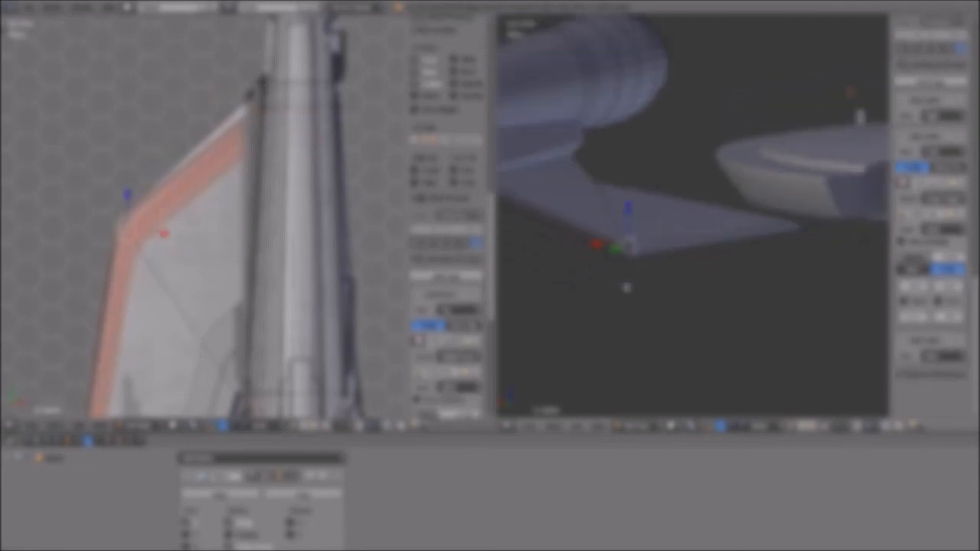
middle_click_drag(597, 265, 679, 273, "shift")
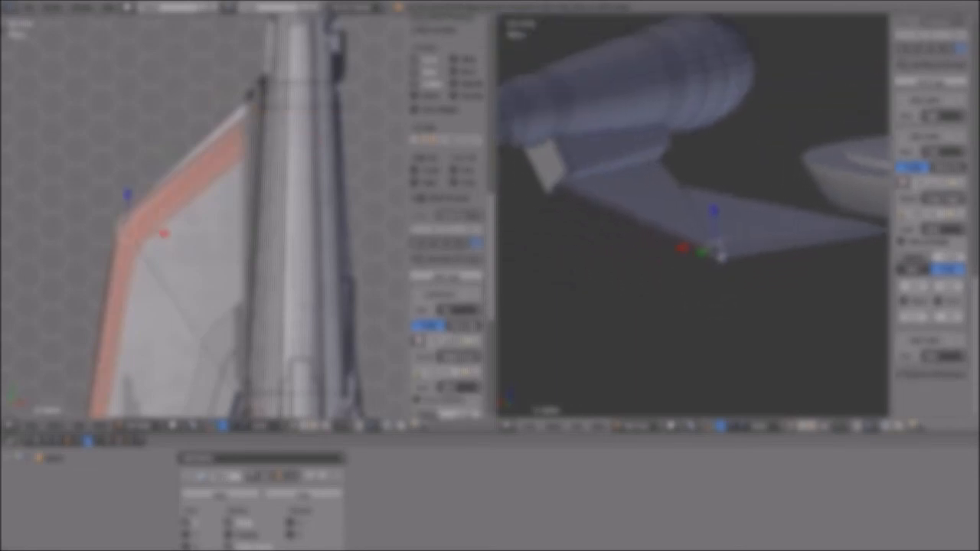
scroll(755, 339, "up", 5)
middle_click_drag(754, 327, 690, 303)
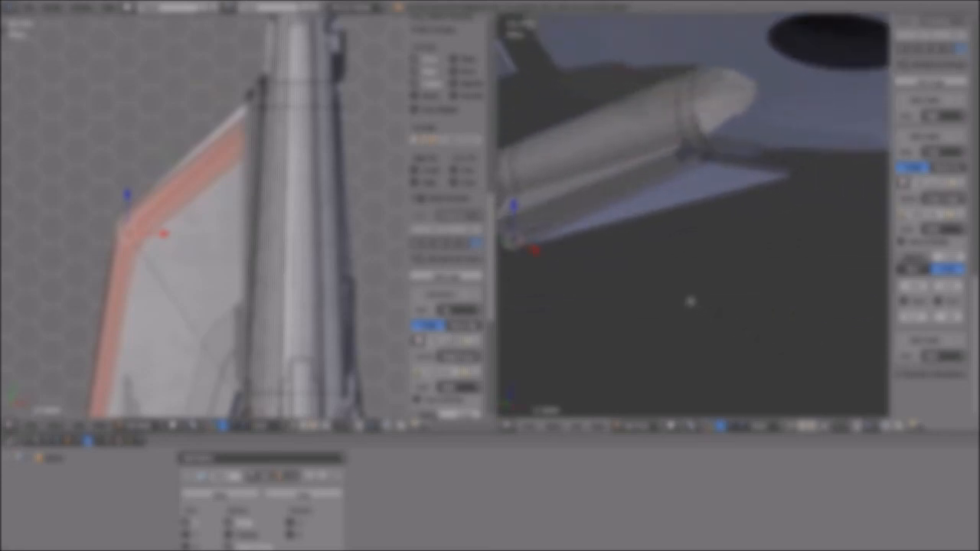
right_click(709, 166, "shift")
middle_click_drag(689, 197, 754, 188)
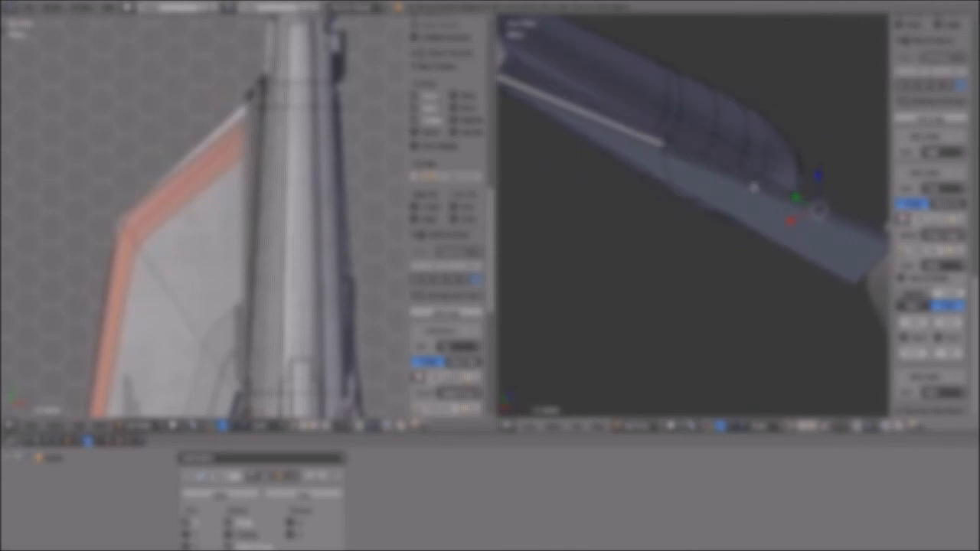
middle_click_drag(666, 157, 634, 298)
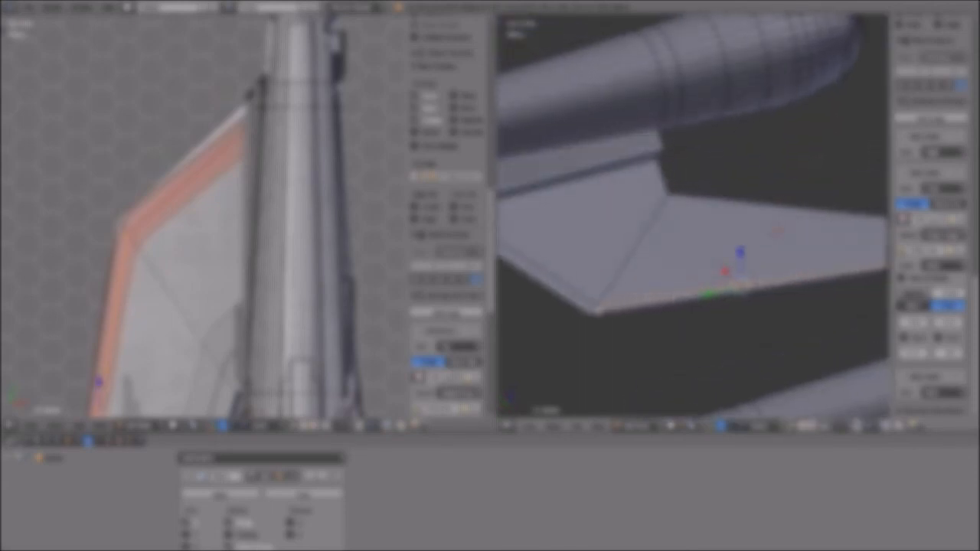
- Try selecting the vertex path on the new loop from the mount's rear corner to the pylon's lower bend
middle_click_drag(591, 264, 610, 228)
right_click(553, 198)
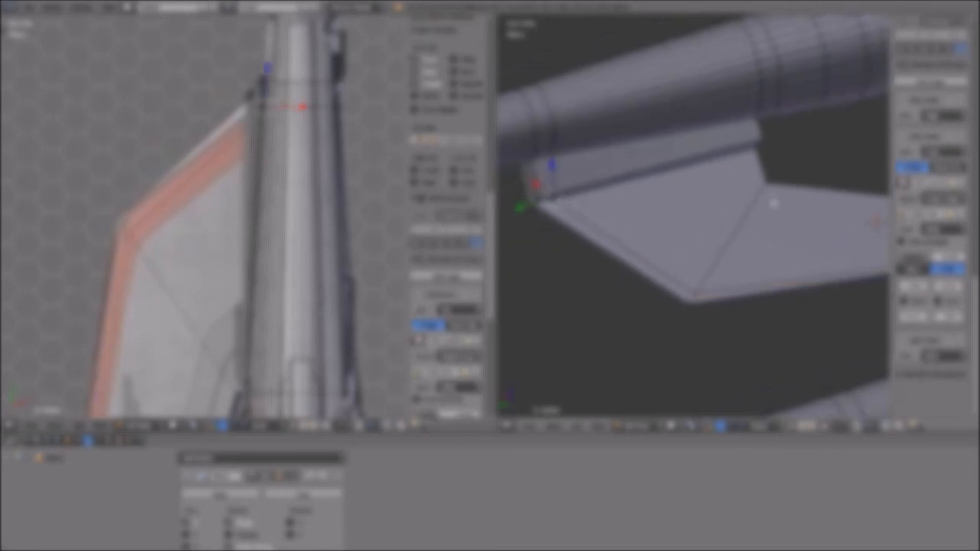
right_click(771, 189, "ctrl")
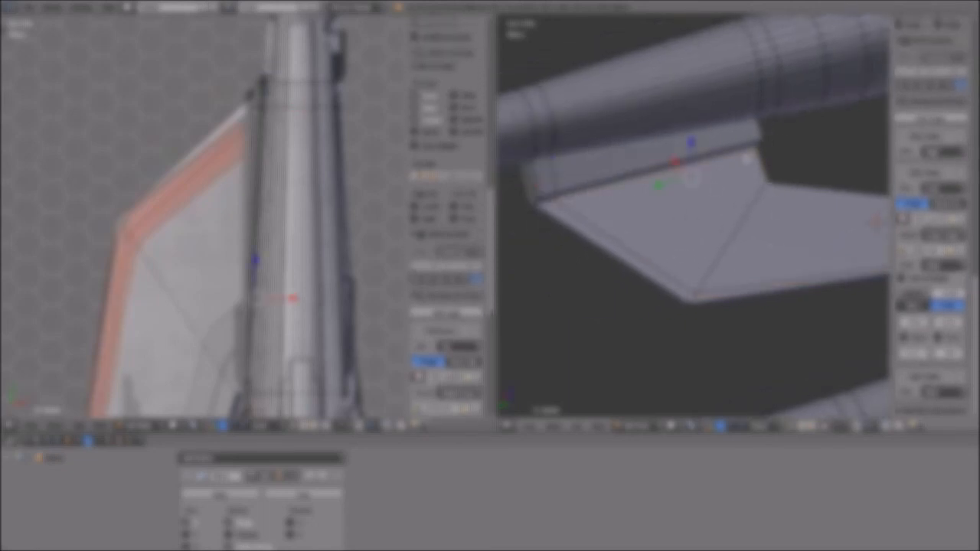
key("ctrl+z")
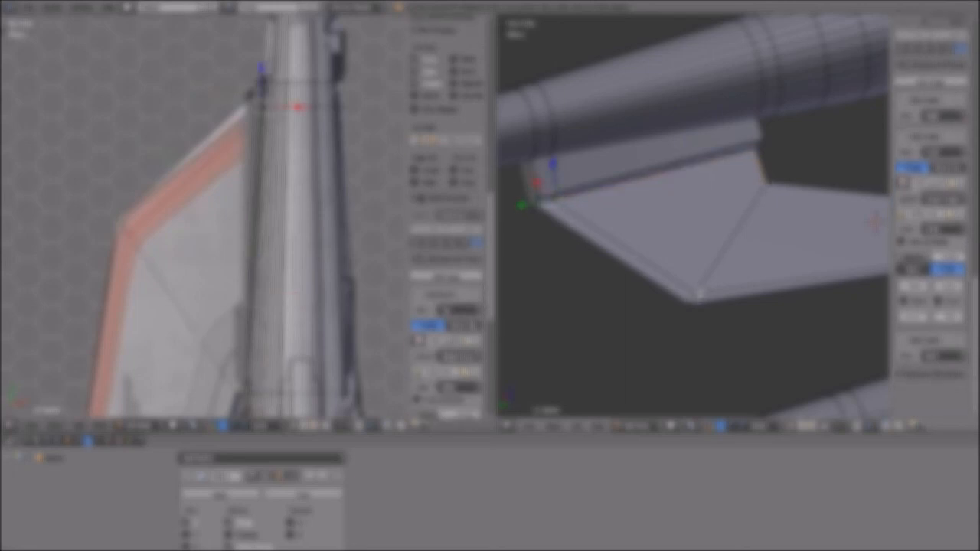
right_click(698, 295, "ctrl")
- Select the new loop's vertex at the pylon's lower inner bend
mouse_move(752, 335)
middle_mouse_down()
mouse_move(753, 273)
mouse_move(695, 202)
mouse_move(764, 255)
mouse_move(755, 284)
middle_mouse_up()
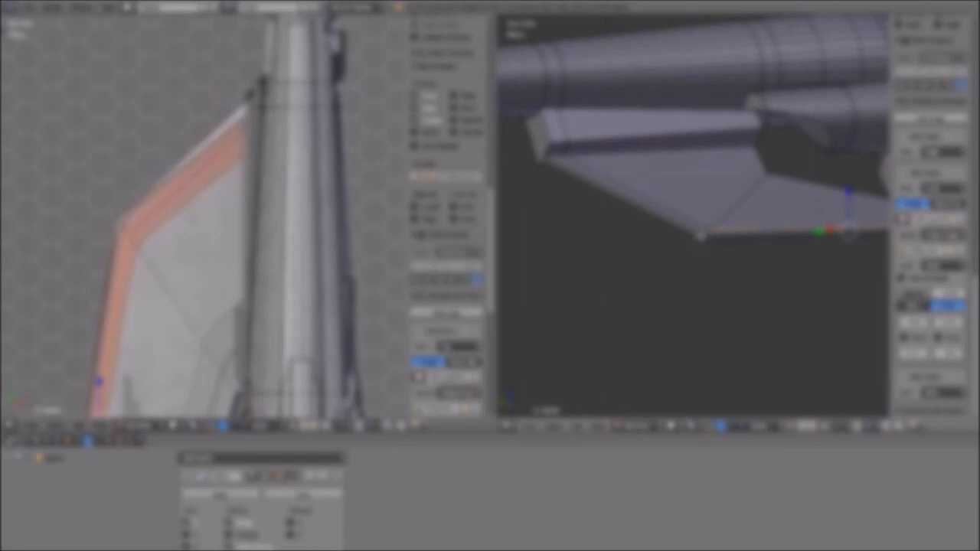
right_click(712, 189)
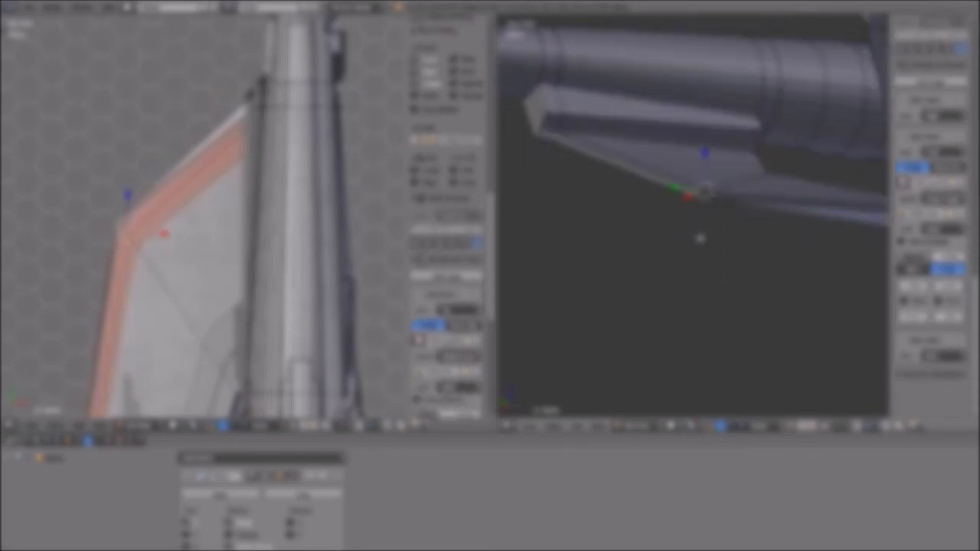